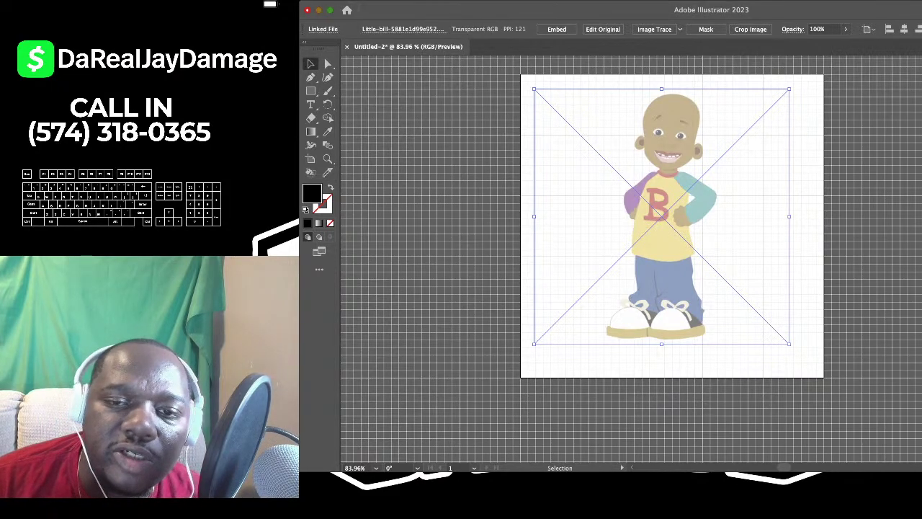
Restore the character reference image to full colour and lock it in place on the artboard
scroll(662, 208, up, 4)
scroll(643, 221, up, 1)
scroll(642, 220, down, 2)
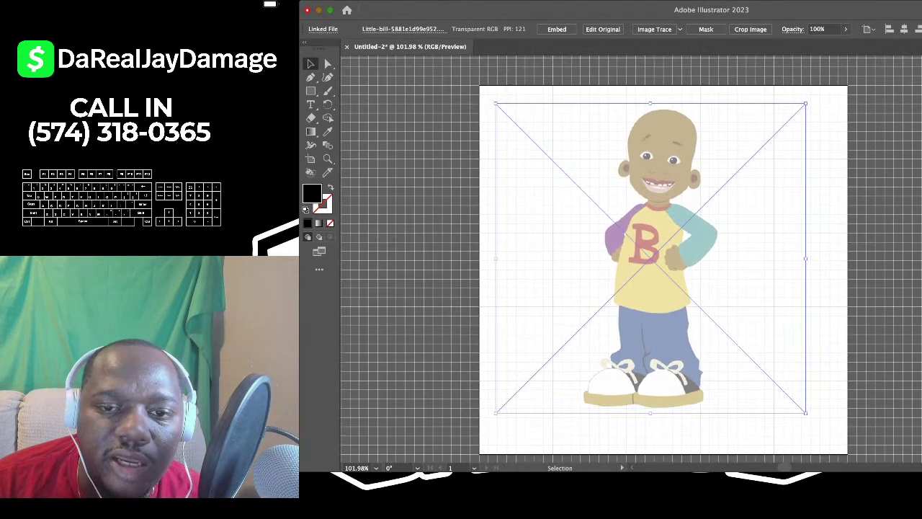
scroll(641, 221, up, 3)
scroll(666, 158, down, 1)
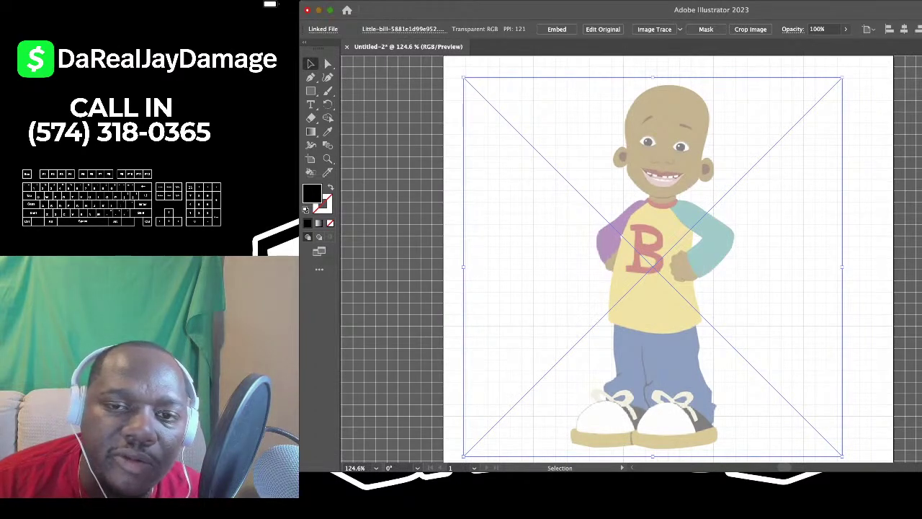
scroll(799, 310, up, 2)
scroll(799, 310, down, 1)
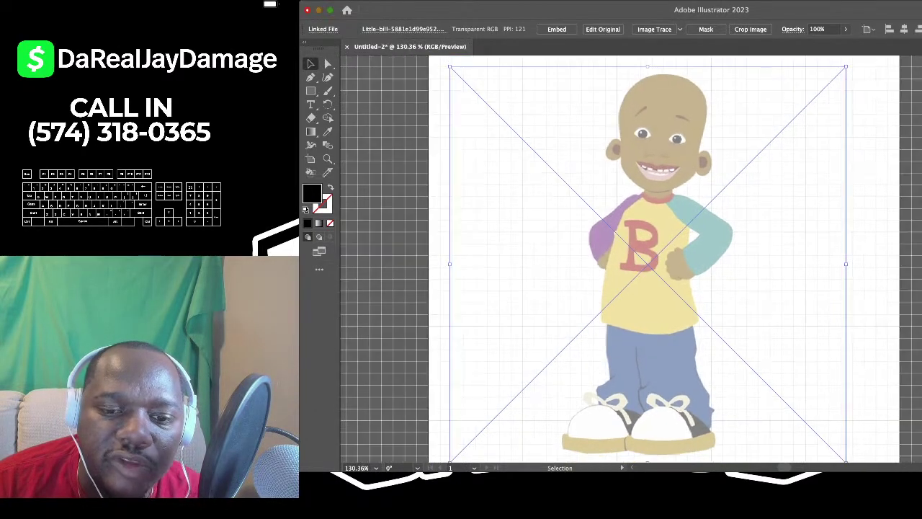
scroll(799, 310, down, 1)
scroll(655, 252, down, 1)
scroll(655, 252, up, 1)
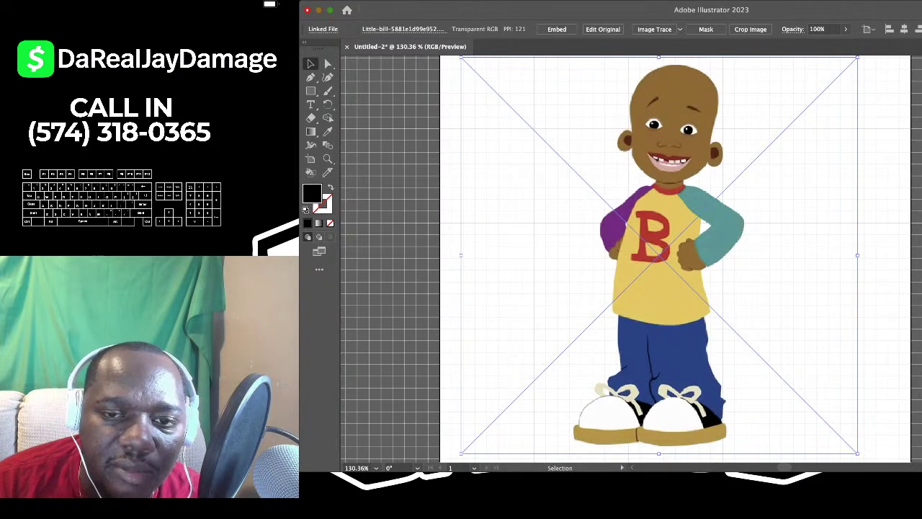
scroll(659, 256, up, 1)
key(super+2)
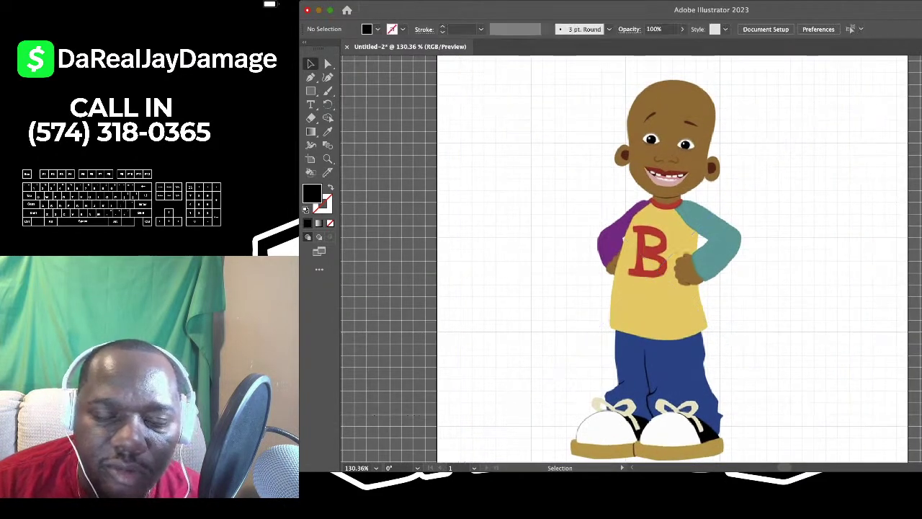
scroll(656, 252, down, 1)
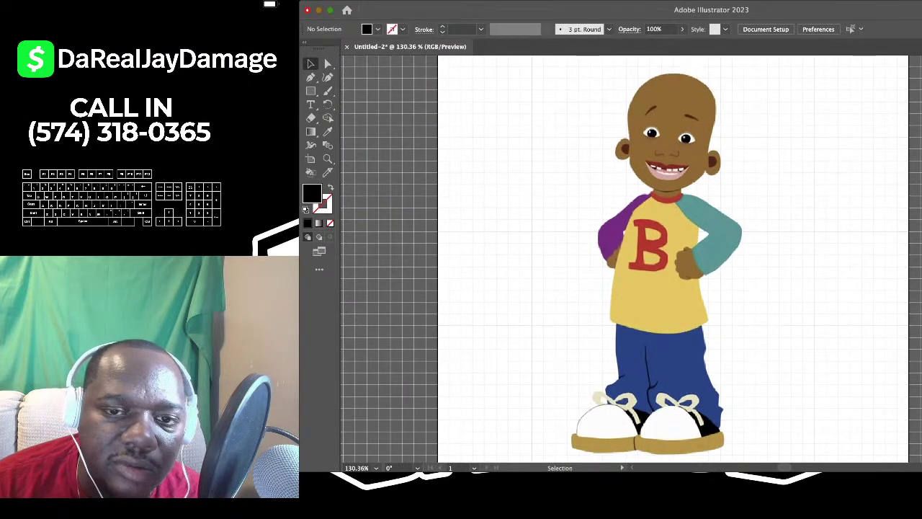
scroll(655, 252, down, 1)
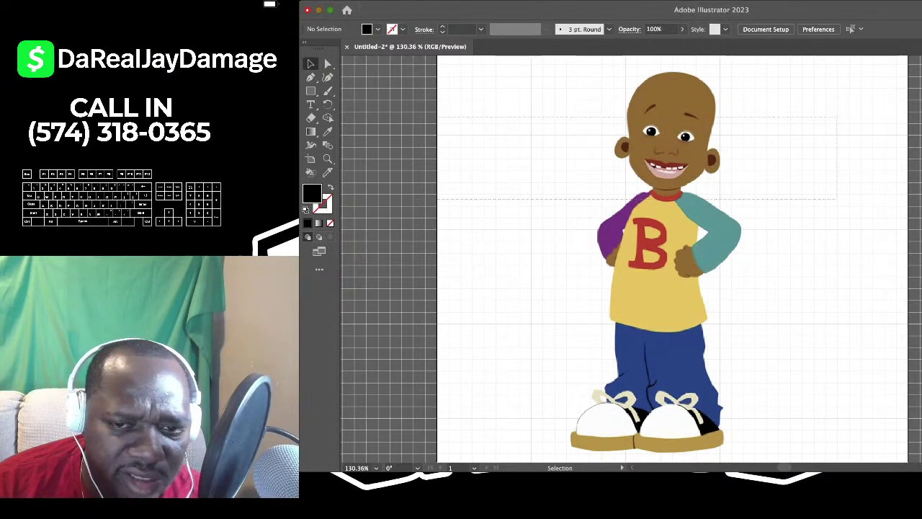
click(656, 261)
key(super+2)
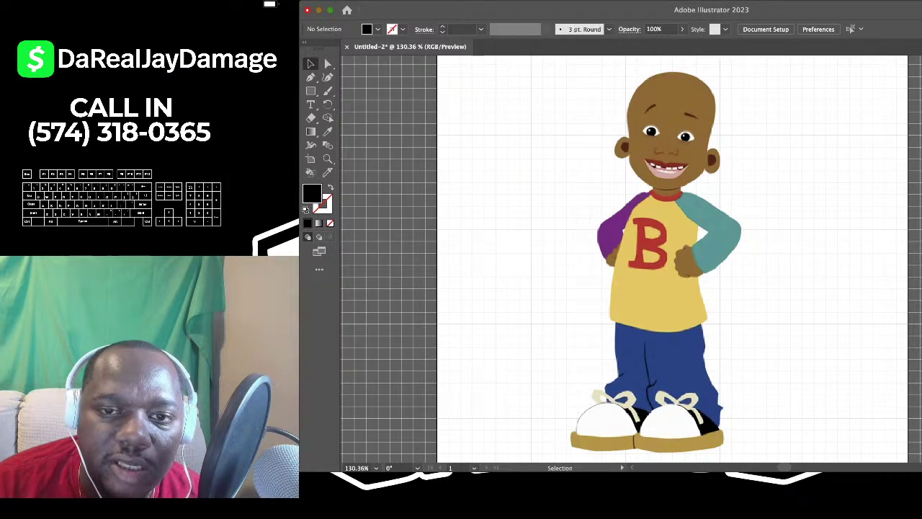
Examine the reference character's face, shirt and full figure both close up and at full-body view
scroll(630, 259, down, 1)
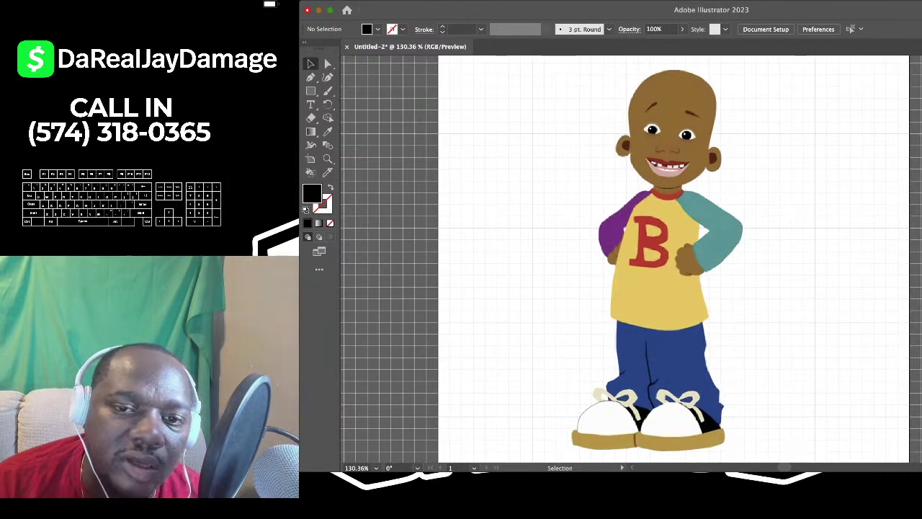
scroll(638, 128, up, 3)
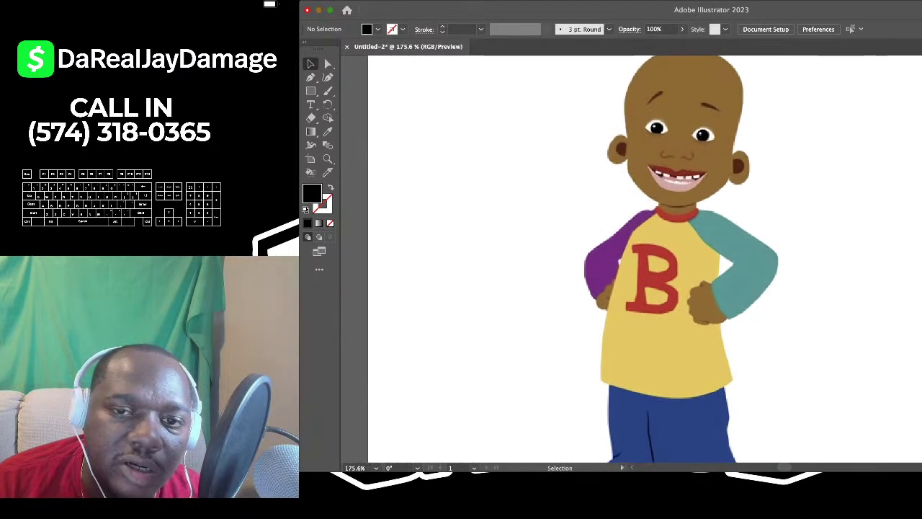
scroll(638, 128, down, 2)
scroll(648, 160, up, 4)
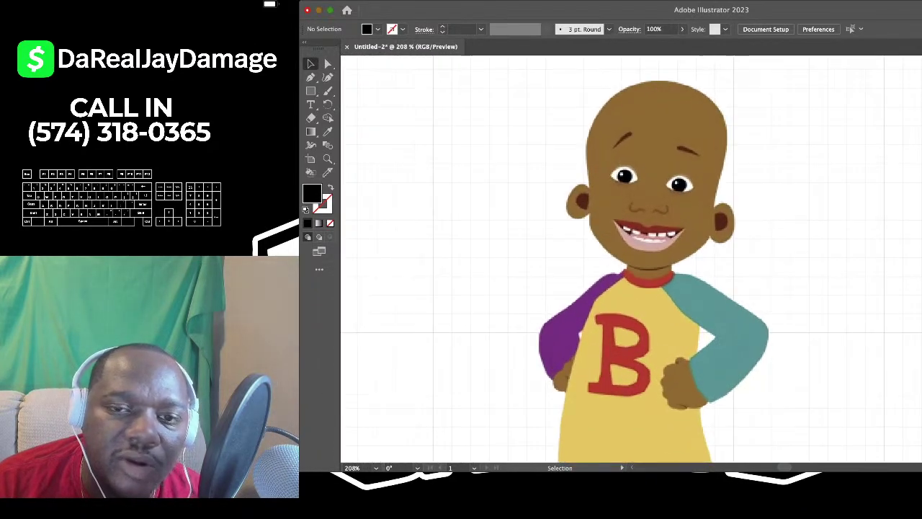
scroll(631, 259, up, 2)
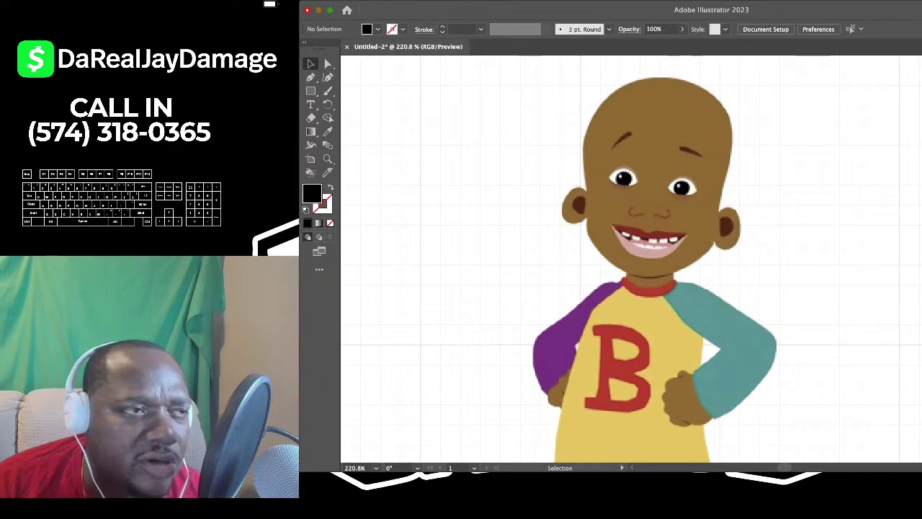
scroll(631, 259, up, 2)
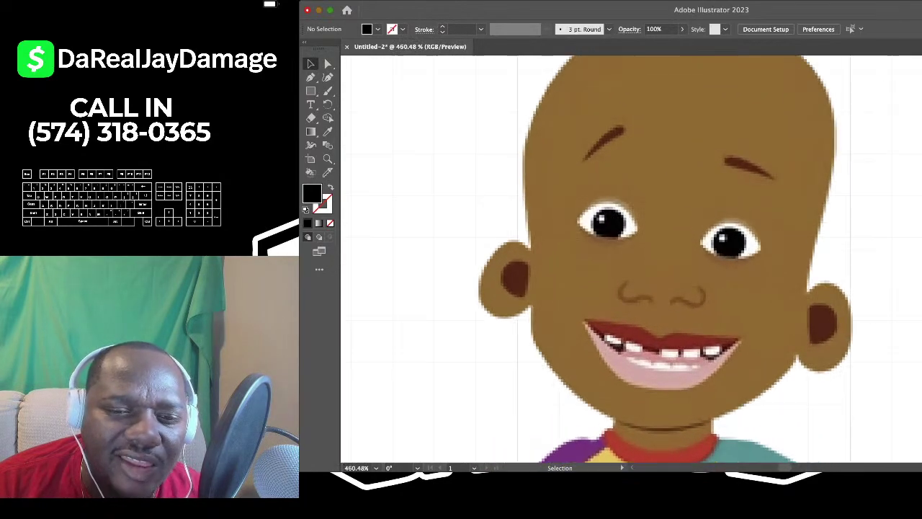
scroll(631, 259, down, 2)
scroll(633, 151, up, 2)
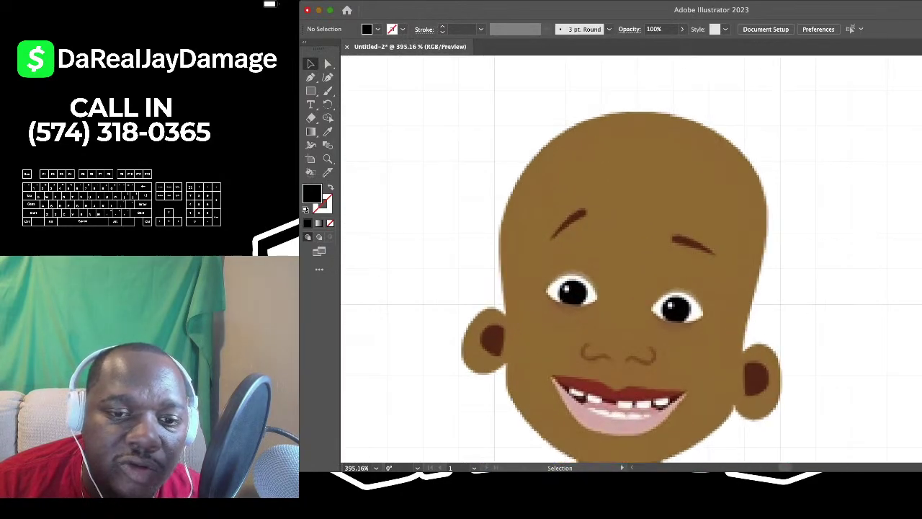
scroll(634, 151, down, 3)
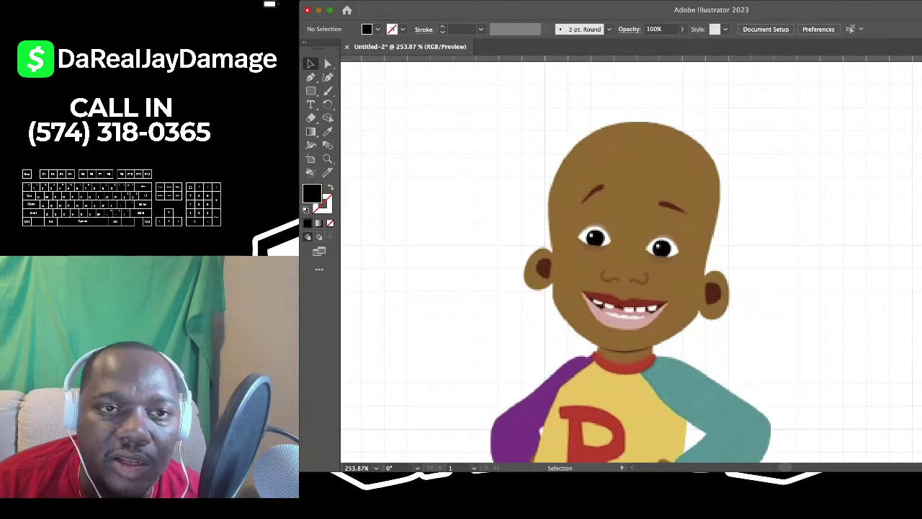
key(super+Tab)
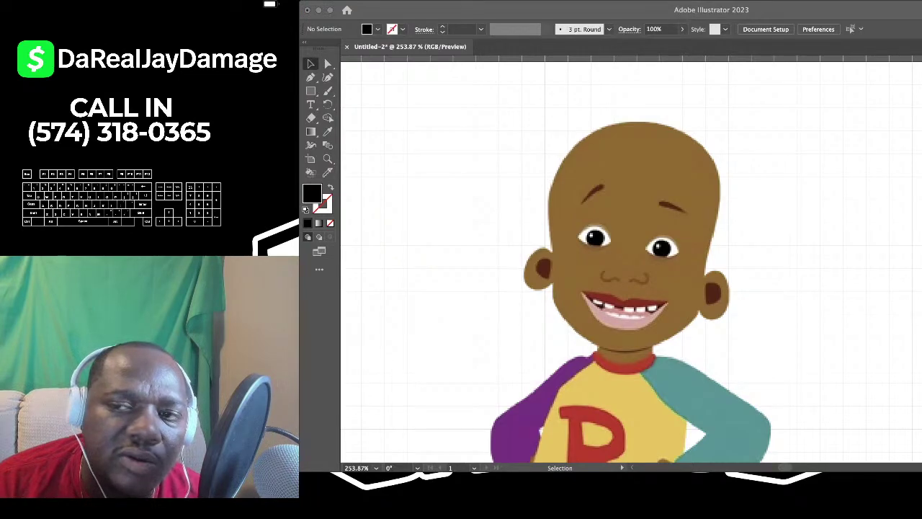
key(super+Tab)
scroll(631, 259, down, 5)
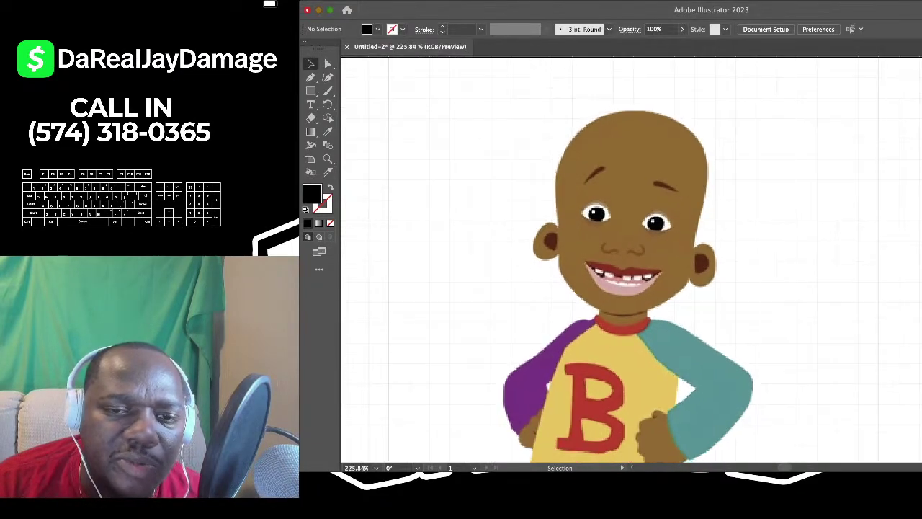
scroll(619, 260, down, 4)
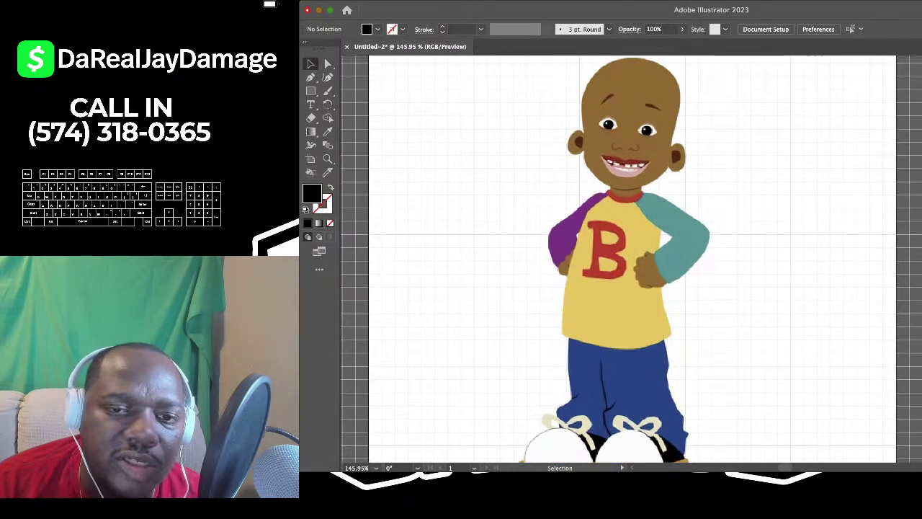
scroll(631, 259, up, 4)
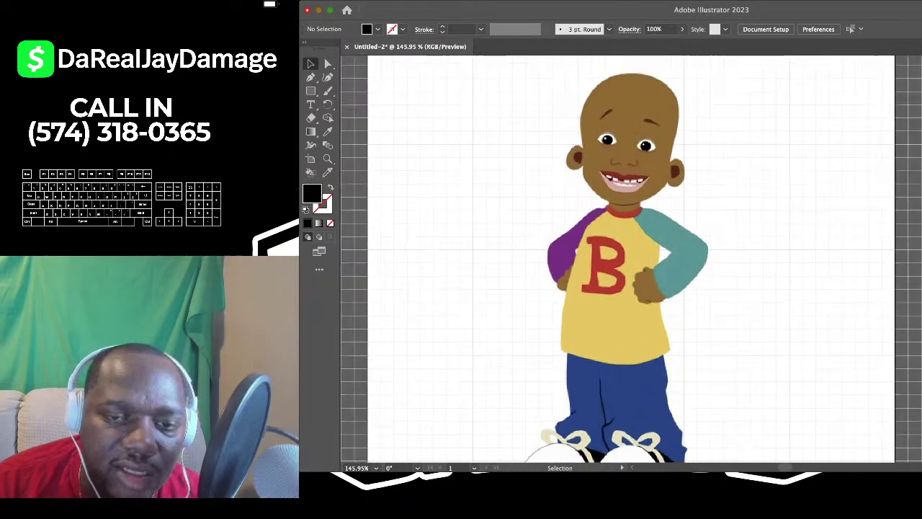
scroll(631, 260, up, 3)
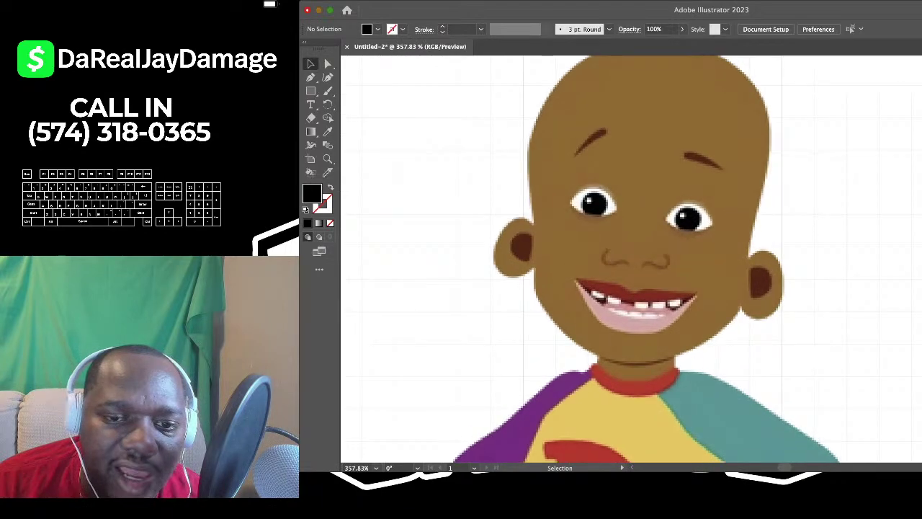
scroll(631, 259, down, 4)
scroll(631, 259, down, 2)
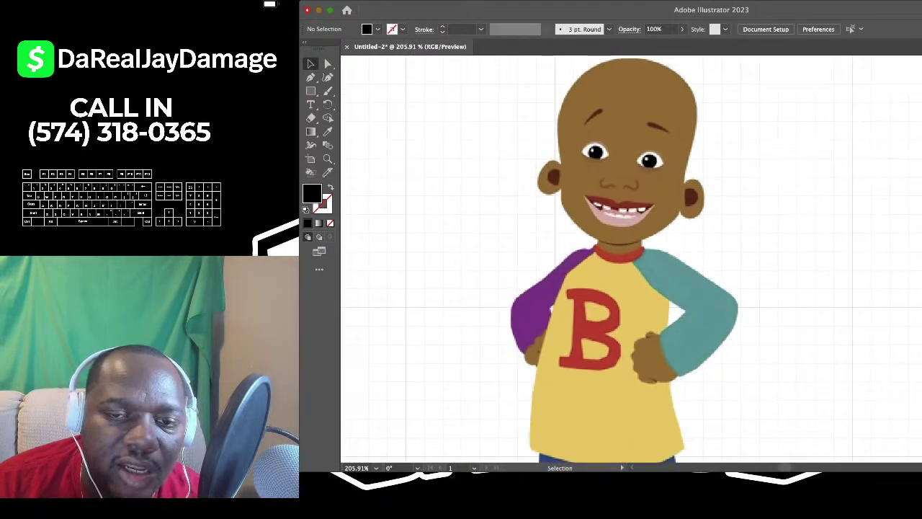
scroll(631, 260, down, 4)
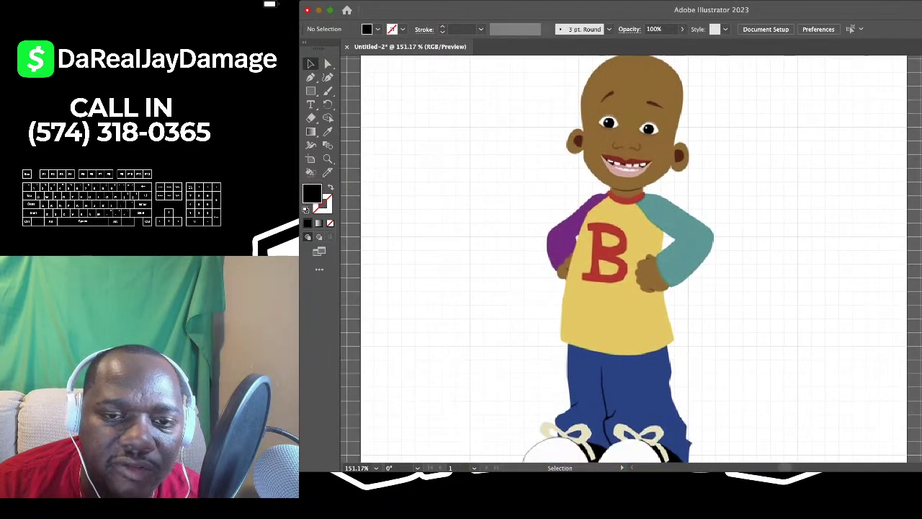
scroll(631, 259, up, 2)
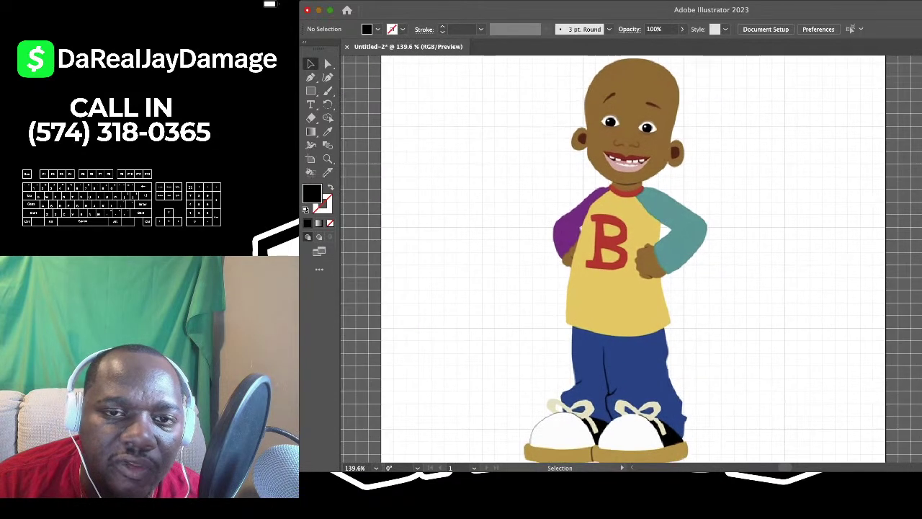
scroll(631, 259, down, 1)
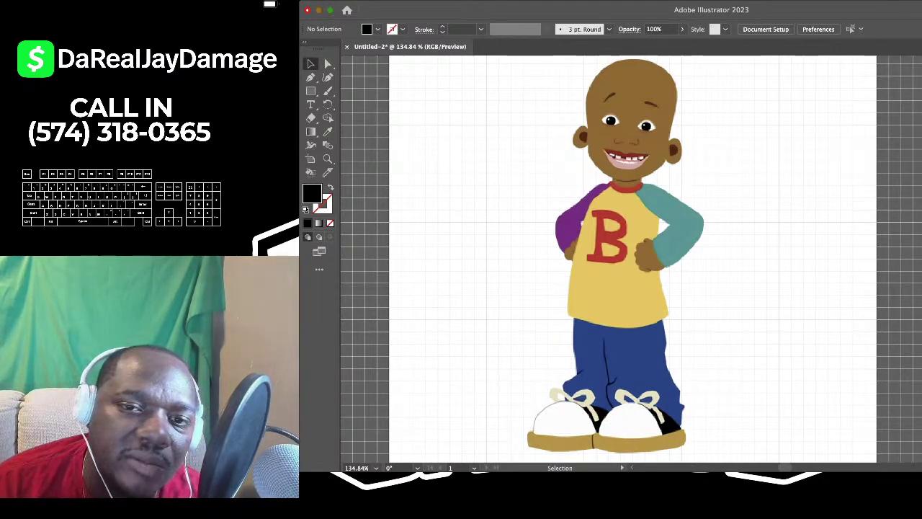
scroll(631, 259, up, 1)
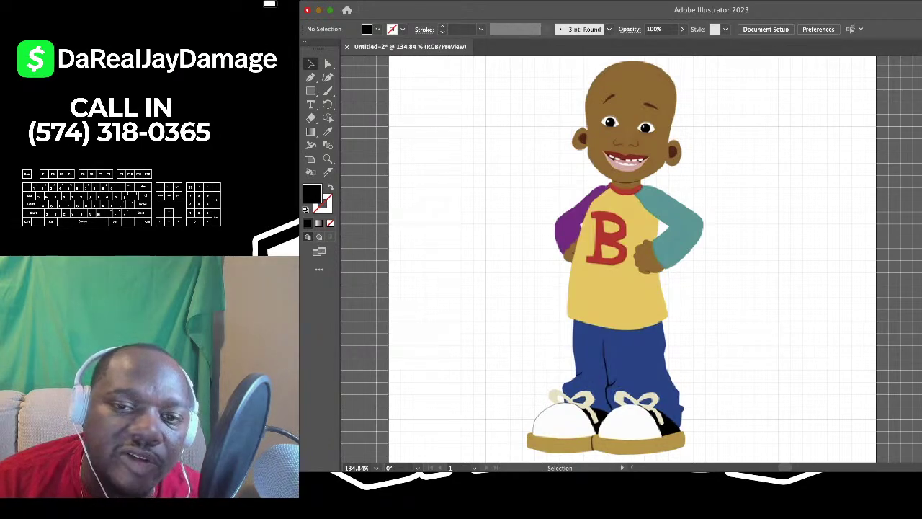
click(618, 252)
click(849, 216)
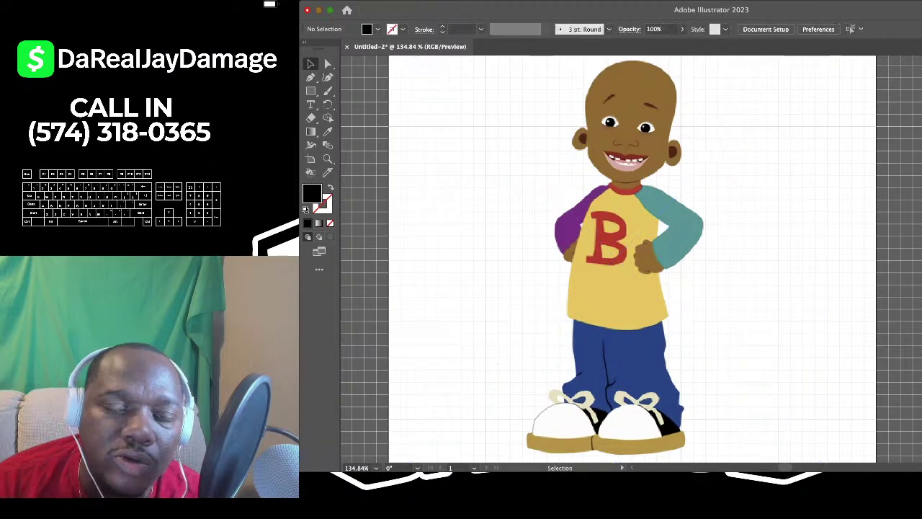
scroll(662, 65, up, 3)
scroll(631, 260, down, 2)
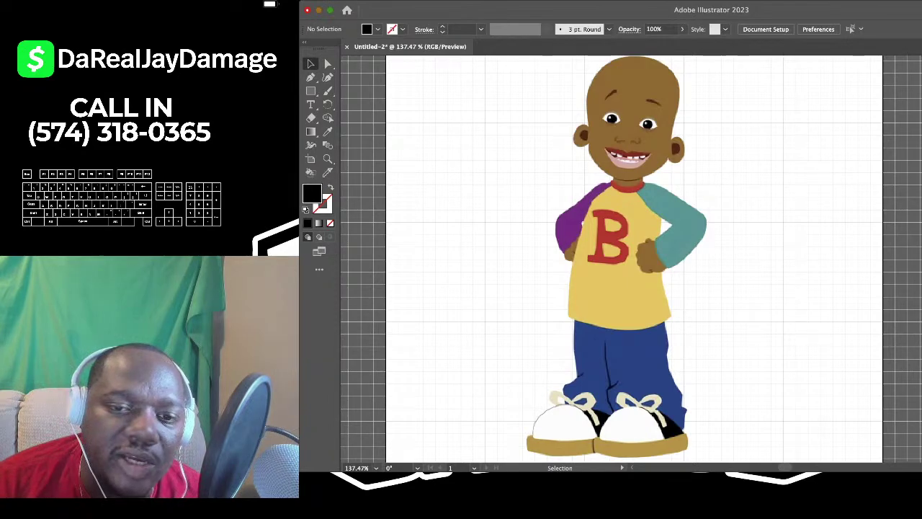
scroll(622, 145, up, 5)
scroll(619, 148, down, 4)
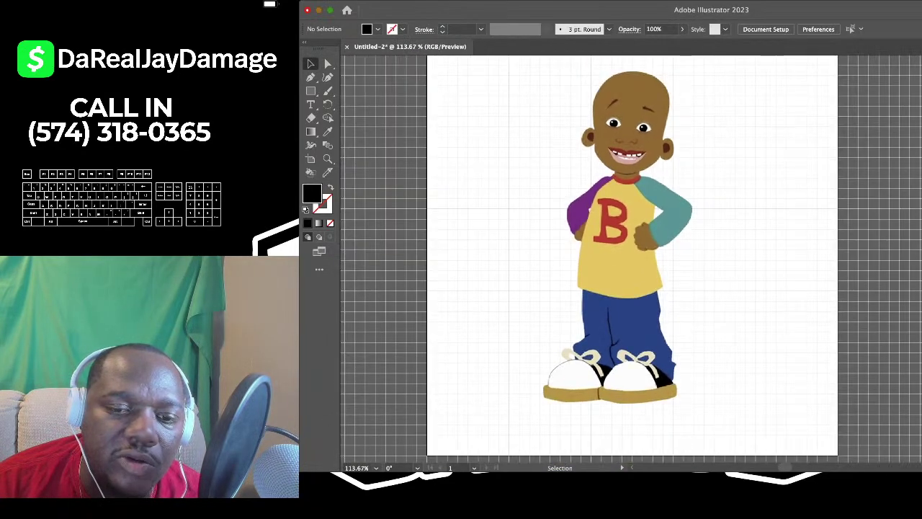
scroll(620, 148, up, 1)
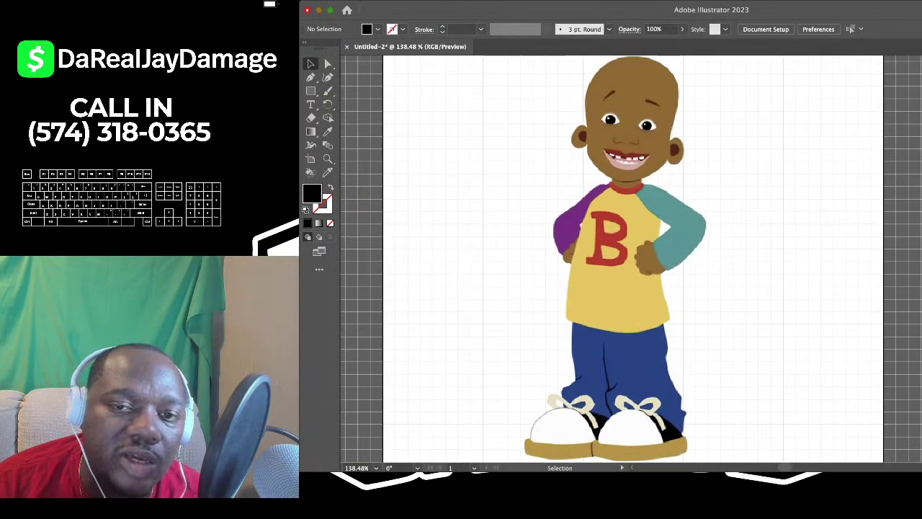
scroll(636, 58, up, 3)
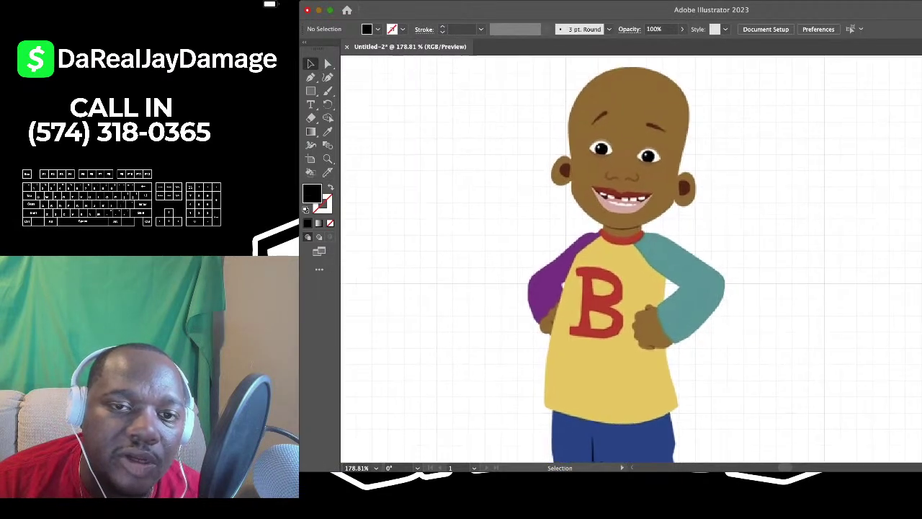
scroll(628, 101, up, 2)
scroll(628, 94, down, 4)
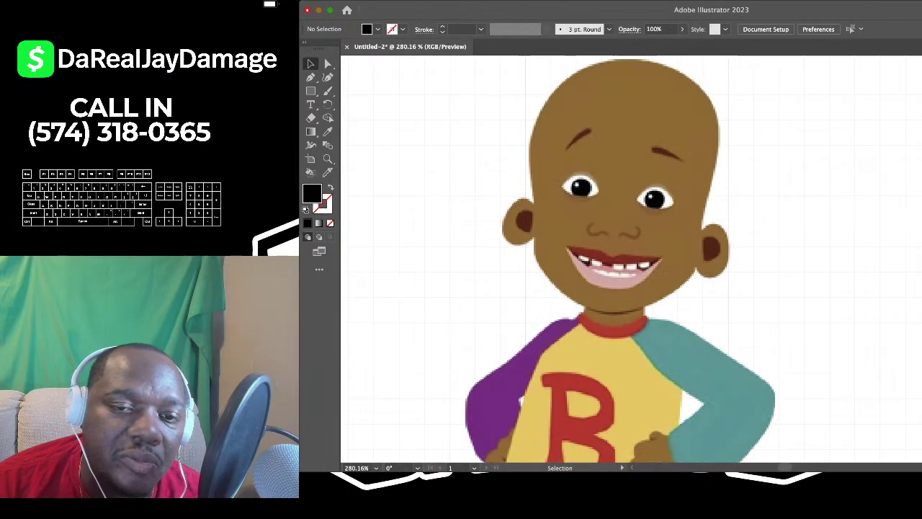
scroll(620, 216, down, 1)
scroll(619, 216, up, 1)
scroll(620, 216, down, 2)
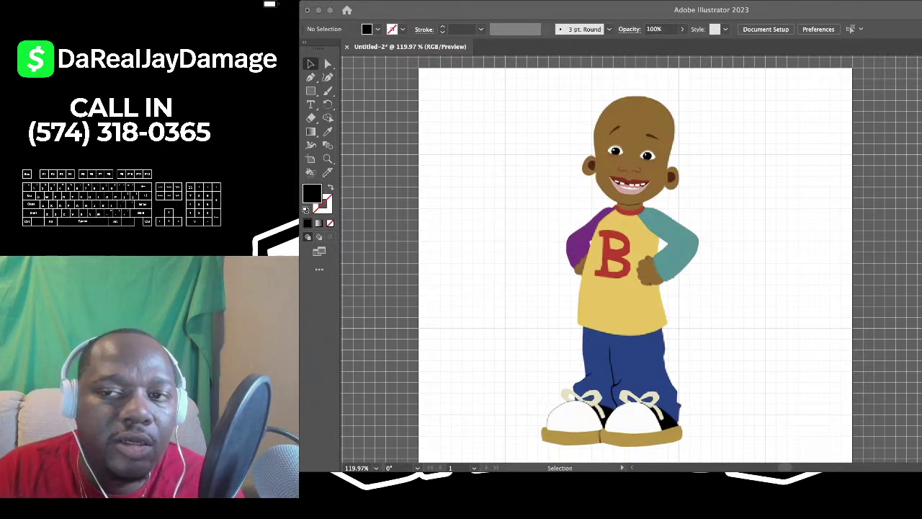
Unlock the character reference image, move it to the right edge of the artboard and lock it there
key(super+Tab)
scroll(630, 259, down, 4)
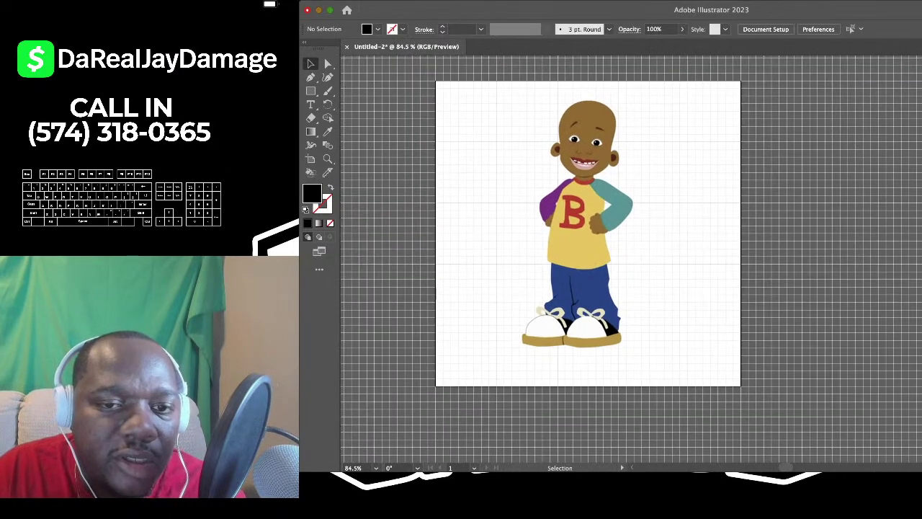
scroll(631, 259, up, 3)
drag(627, 273, 768, 300)
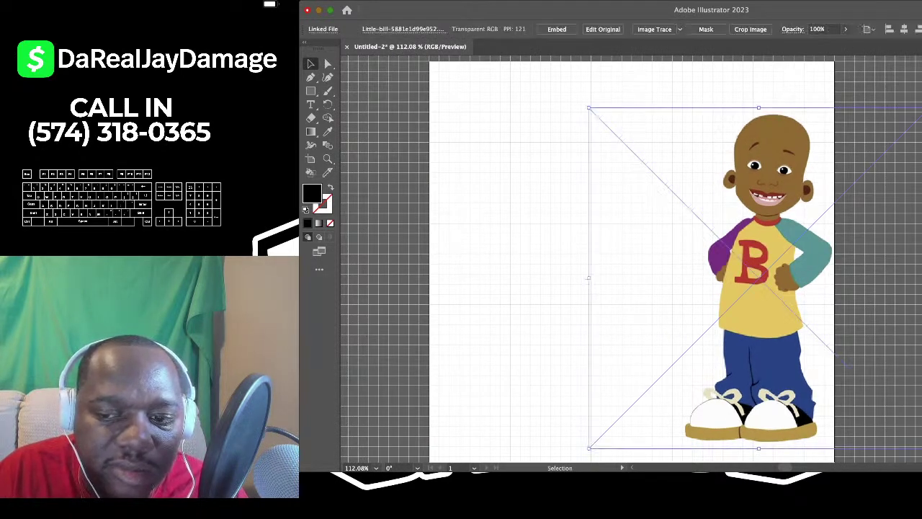
key(super+2)
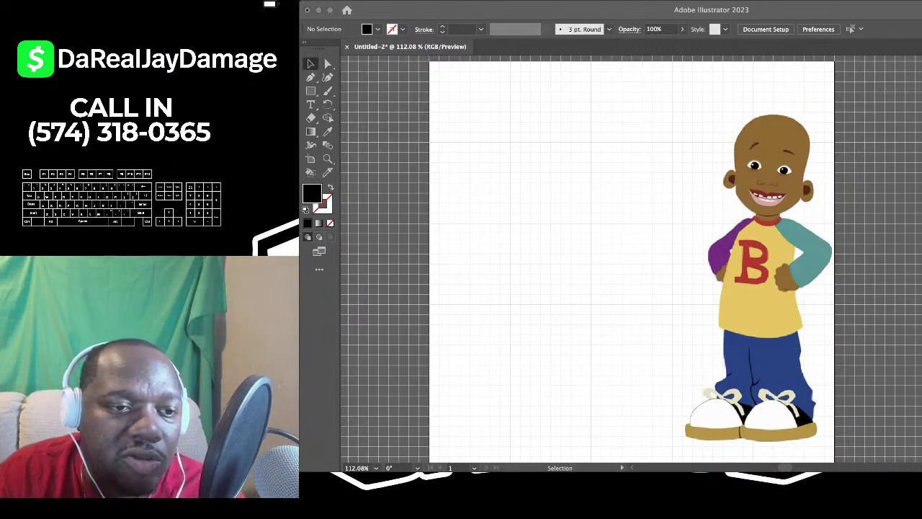
Examine the reference character's full figure, shirt, shoes and face at different magnifications with the Eyedropper ready
key(super+Tab)
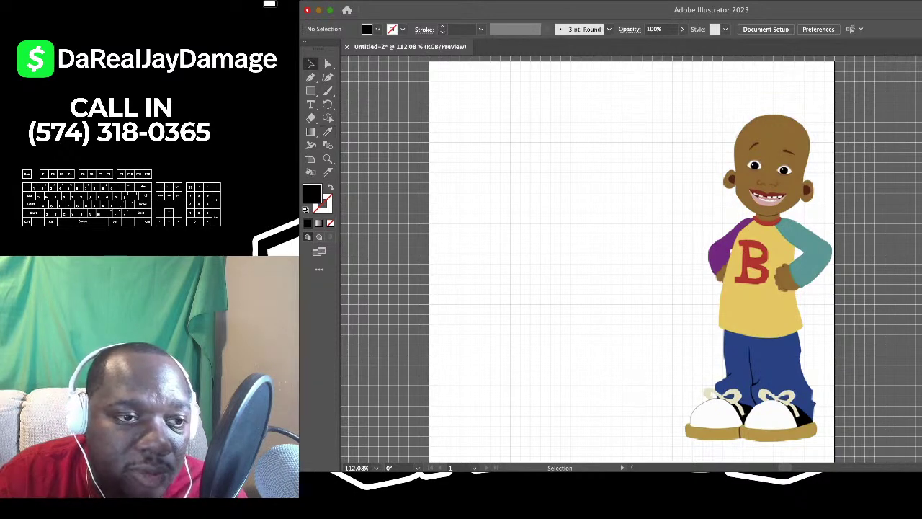
click(327, 131)
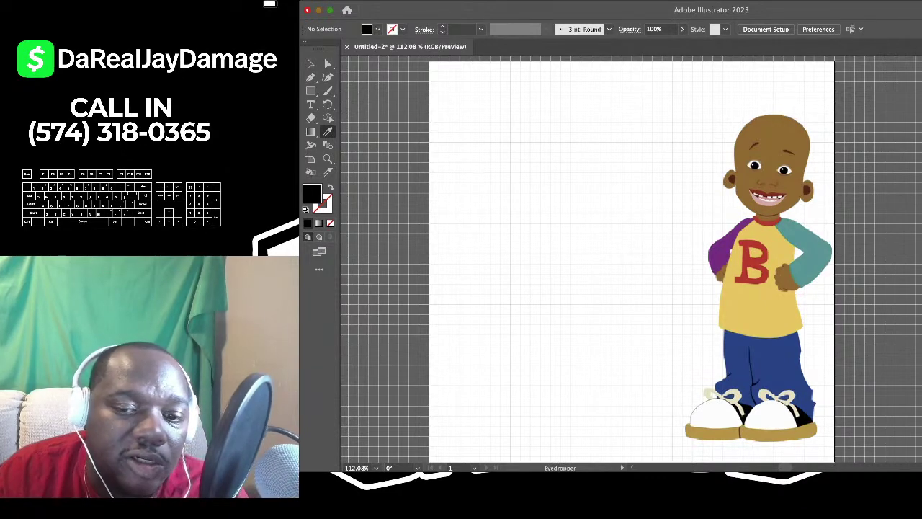
scroll(698, 187, right, 2)
scroll(699, 187, up, 5)
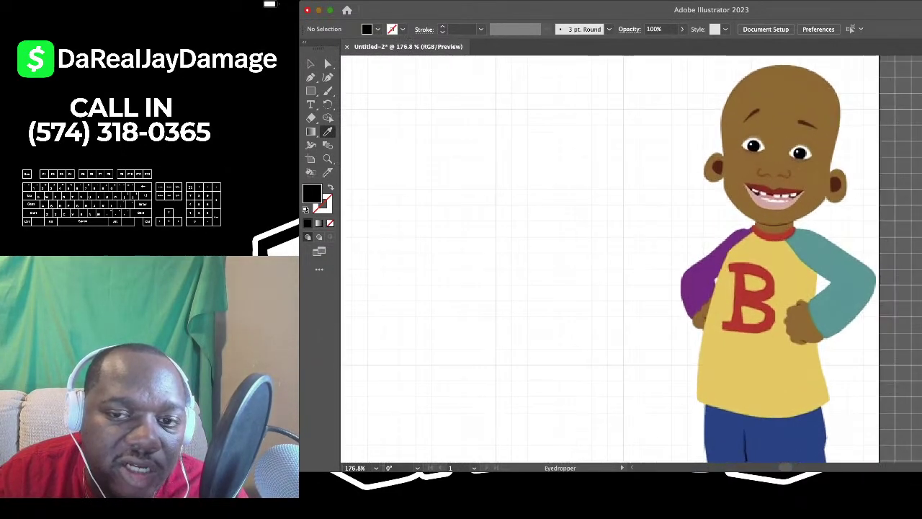
scroll(684, 173, right, 3)
scroll(685, 173, up, 4)
scroll(684, 172, down, 5)
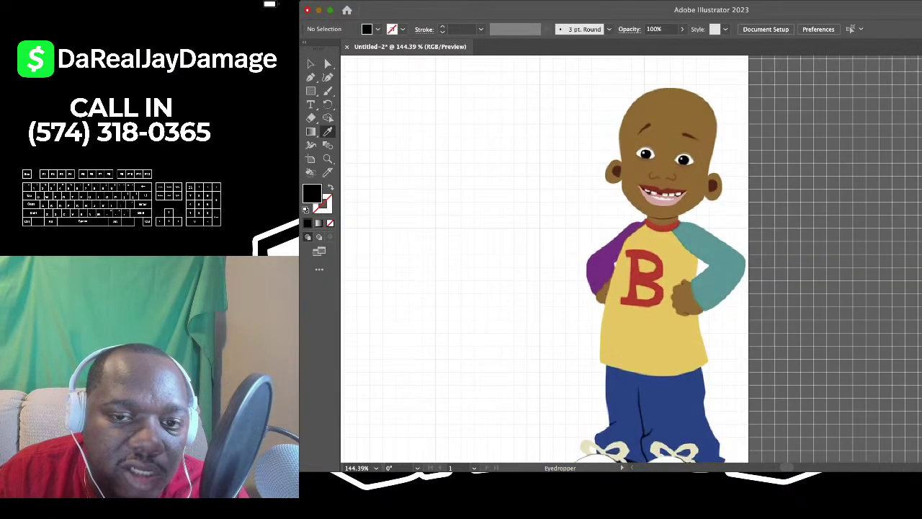
scroll(720, 252, down, 1)
scroll(720, 252, up, 4)
scroll(720, 252, down, 2)
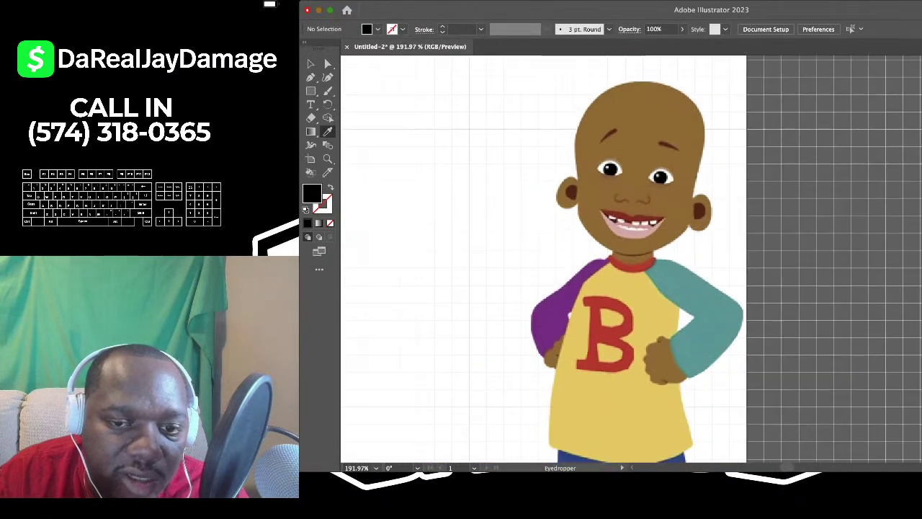
scroll(648, 259, down, 3)
scroll(648, 260, down, 1)
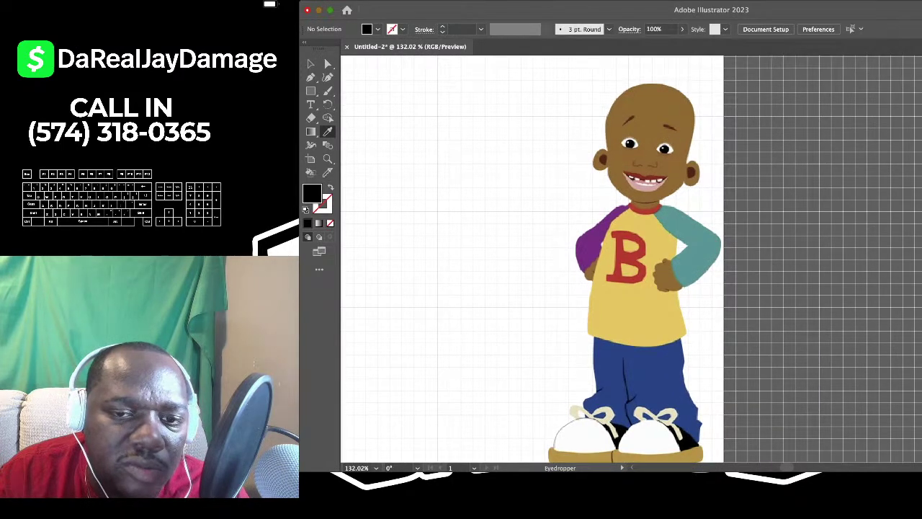
scroll(648, 259, down, 1)
scroll(648, 259, up, 2)
scroll(649, 259, down, 2)
scroll(648, 259, up, 1)
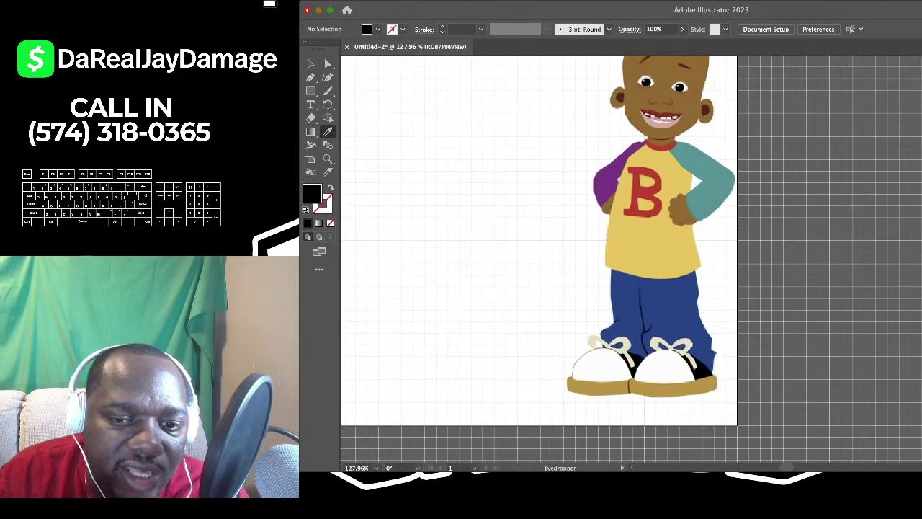
scroll(648, 259, up, 3)
scroll(648, 259, down, 2)
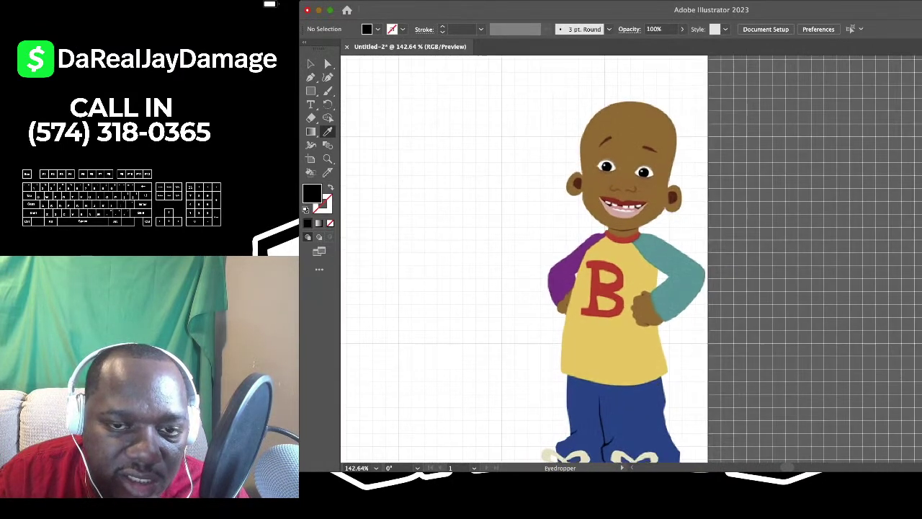
scroll(631, 260, up, 1)
scroll(603, 207, down, 2)
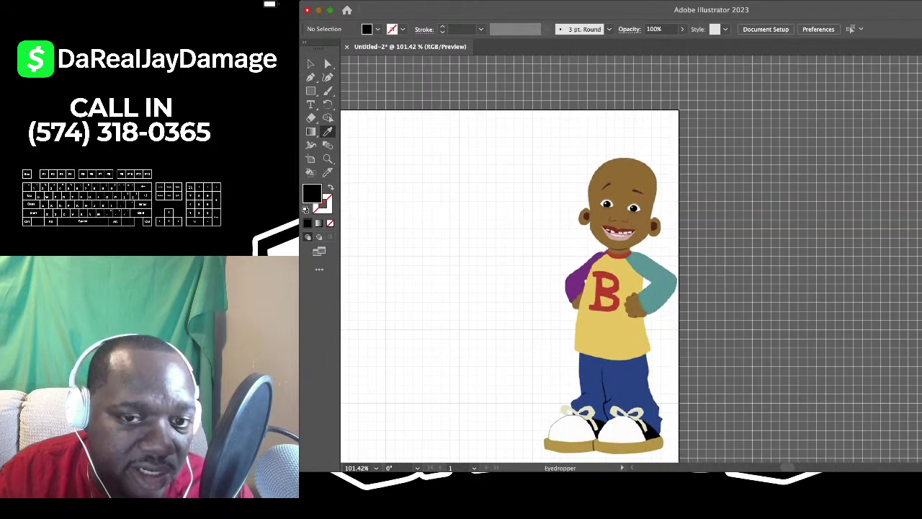
scroll(533, 252, up, 3)
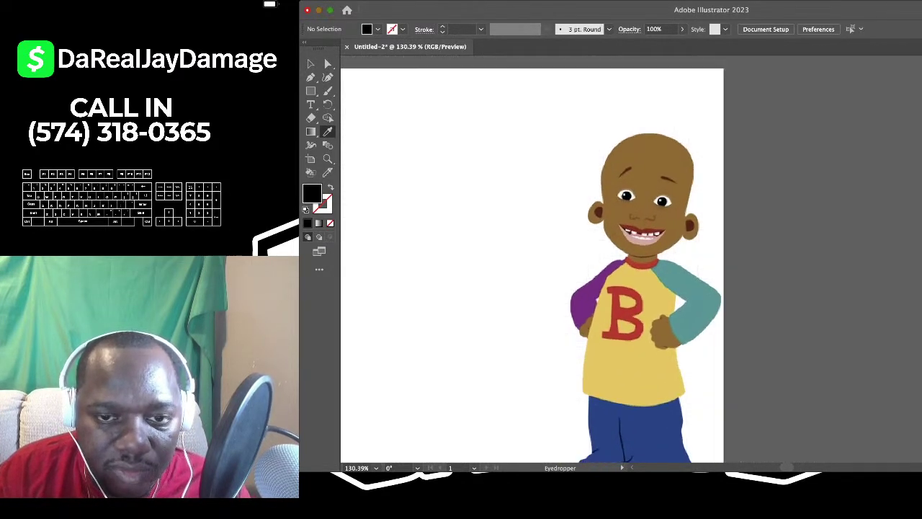
scroll(598, 230, down, 1)
scroll(597, 231, up, 4)
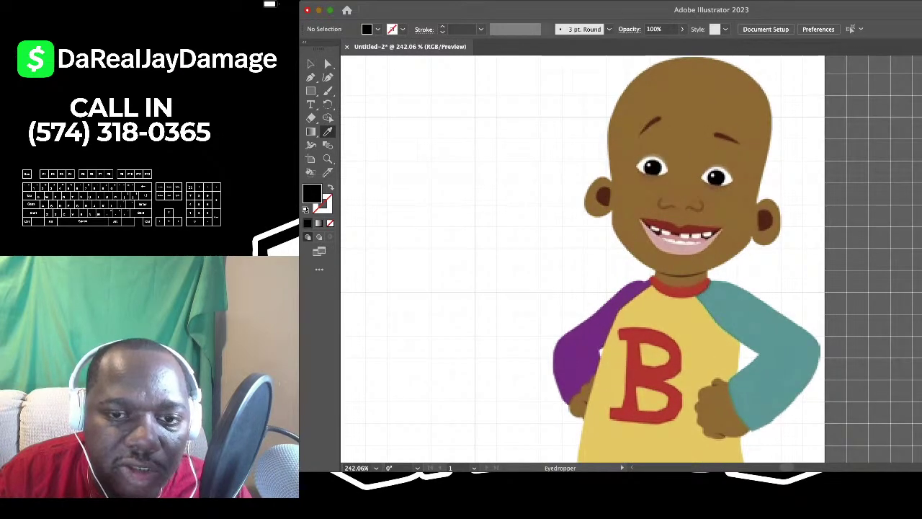
scroll(619, 173, up, 2)
scroll(619, 173, down, 2)
scroll(619, 172, up, 1)
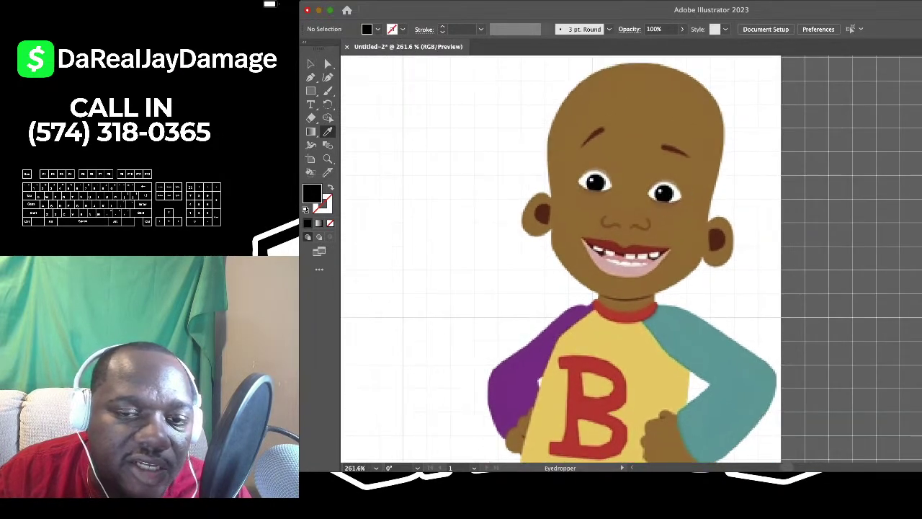
scroll(648, 229, down, 1)
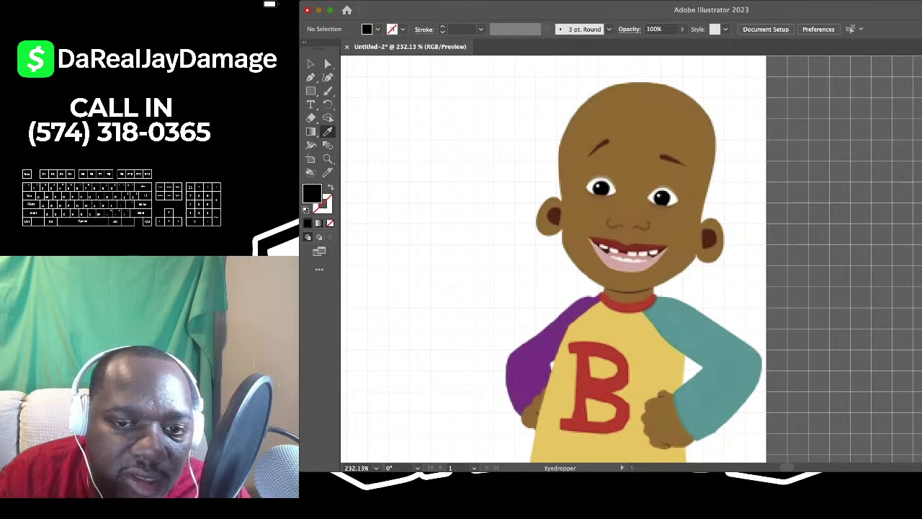
Sample the brown skin colour from the reference character's hand as the fill colour
scroll(665, 241, up, 5)
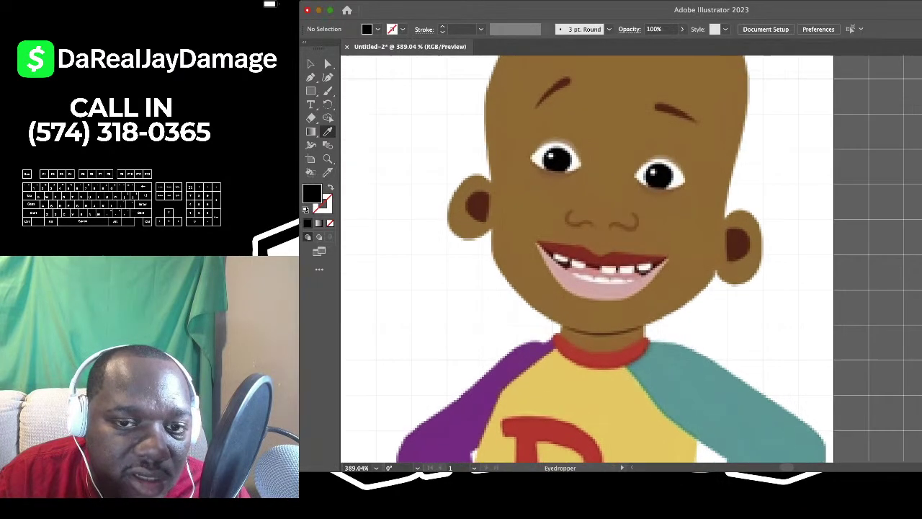
scroll(605, 267, down, 3)
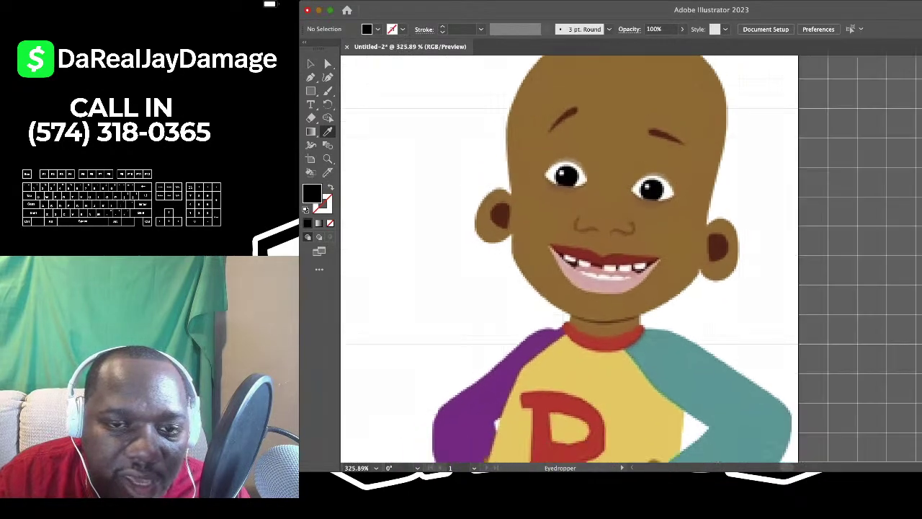
scroll(712, 230, down, 3)
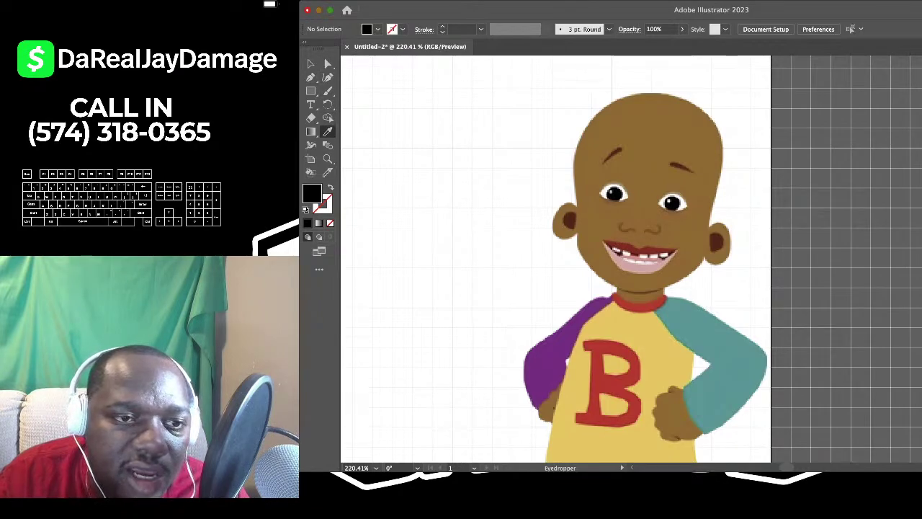
click(672, 418)
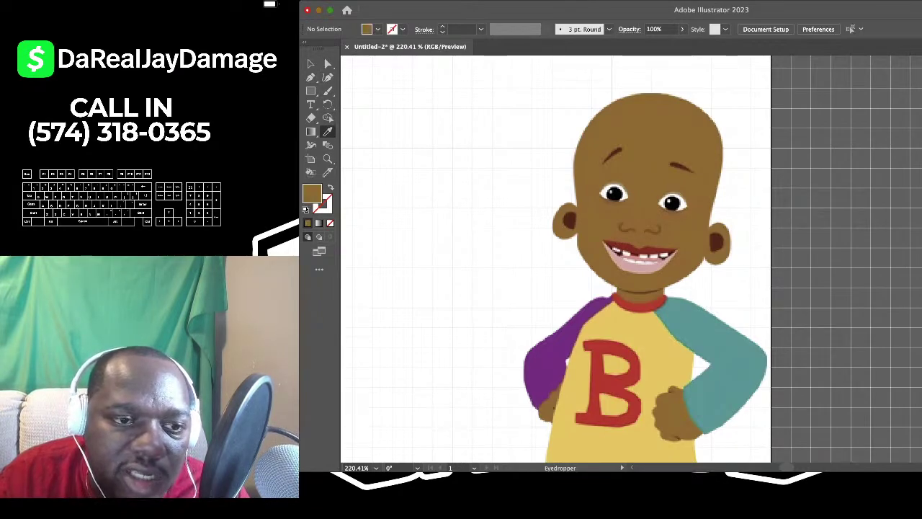
Trace the upper head with the Curvature tool, from the top of the ear at the image's left over the crown towards the other ear
click(328, 77)
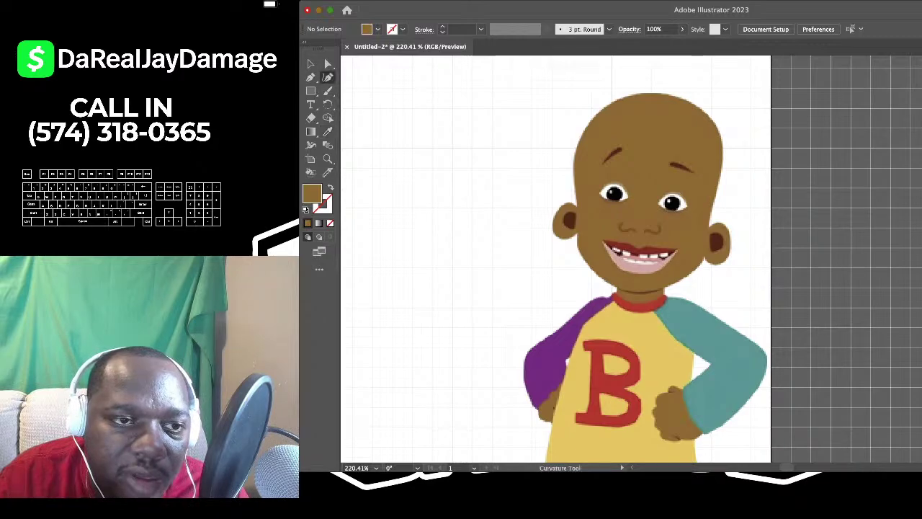
scroll(612, 173, up, 6)
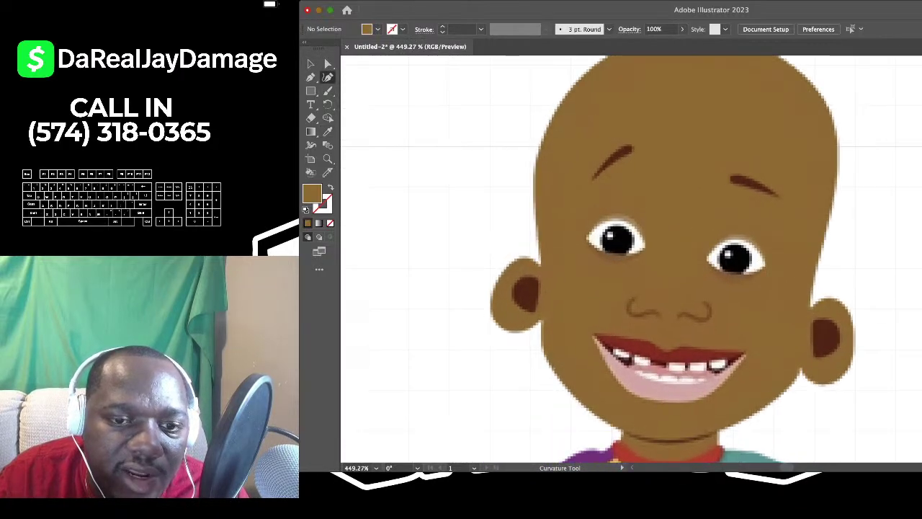
click(541, 268)
scroll(540, 272, down, 4)
scroll(540, 272, up, 1)
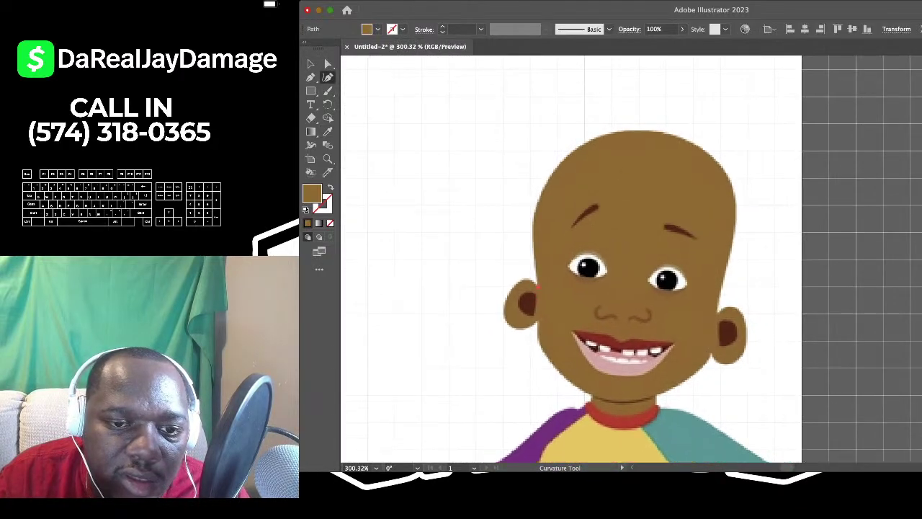
click(537, 286)
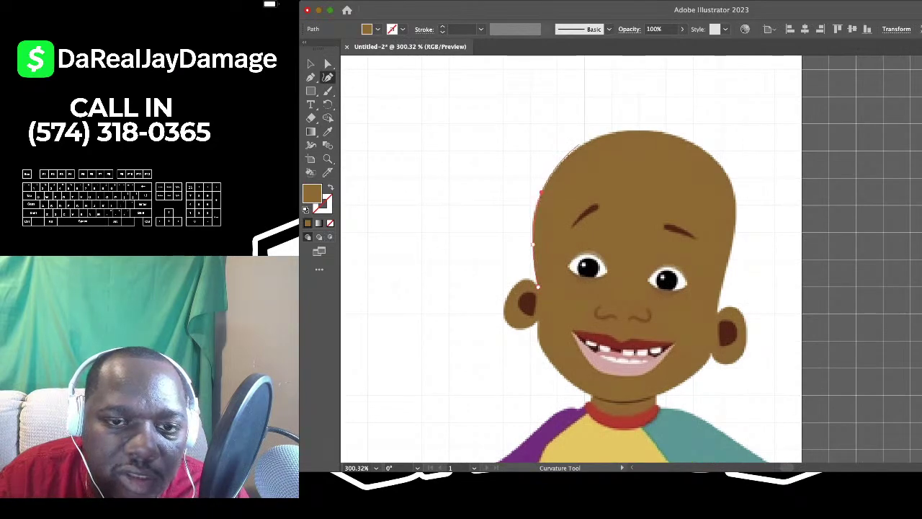
click(589, 142)
click(589, 142)
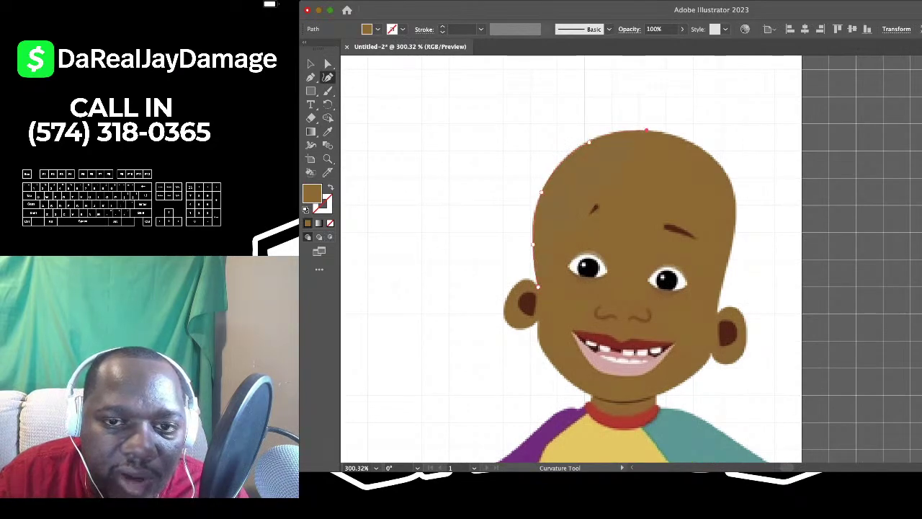
click(646, 130)
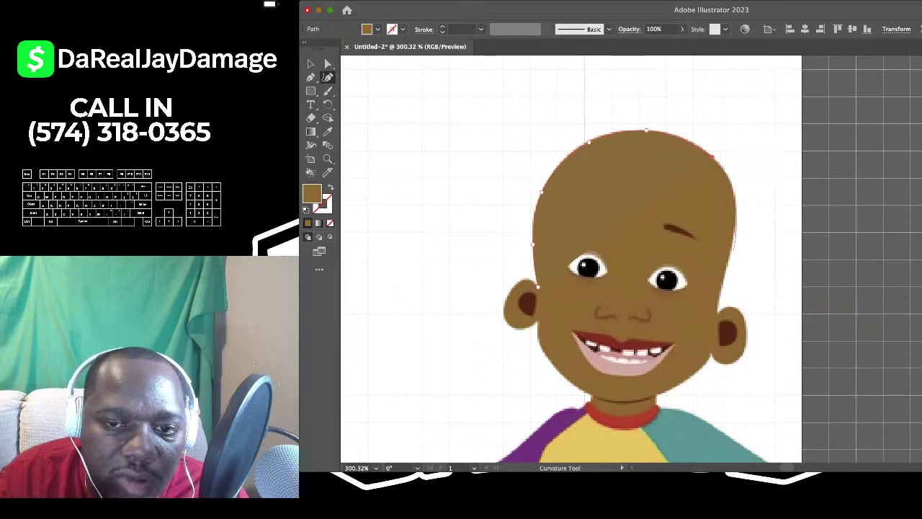
click(712, 156)
click(721, 288)
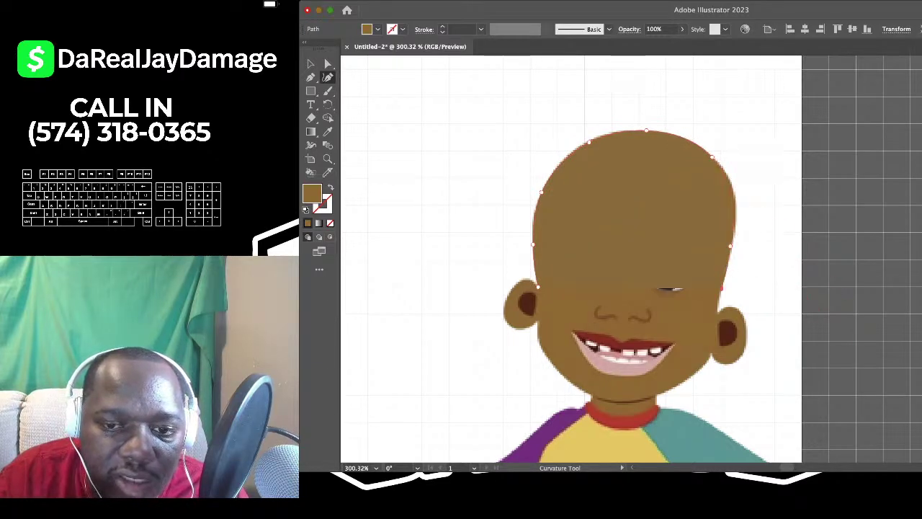
Continue the head path past the second ear, along the jaw and chin, and back up to the first ear to close it
scroll(722, 288, up, 2)
click(754, 248)
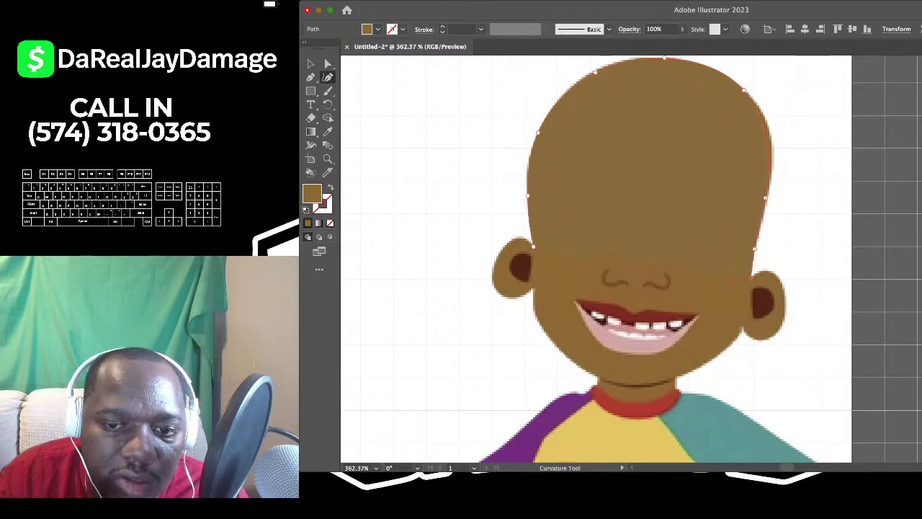
click(750, 322)
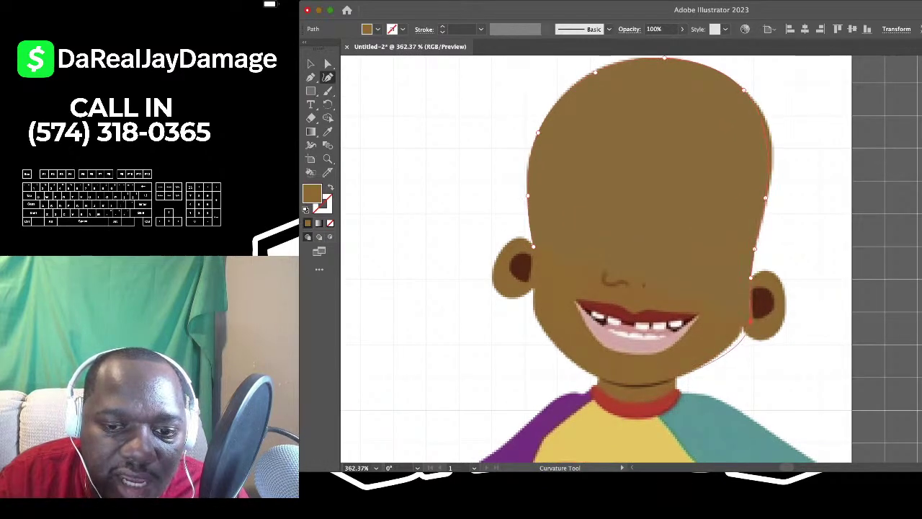
scroll(670, 382, left, 2)
click(613, 379)
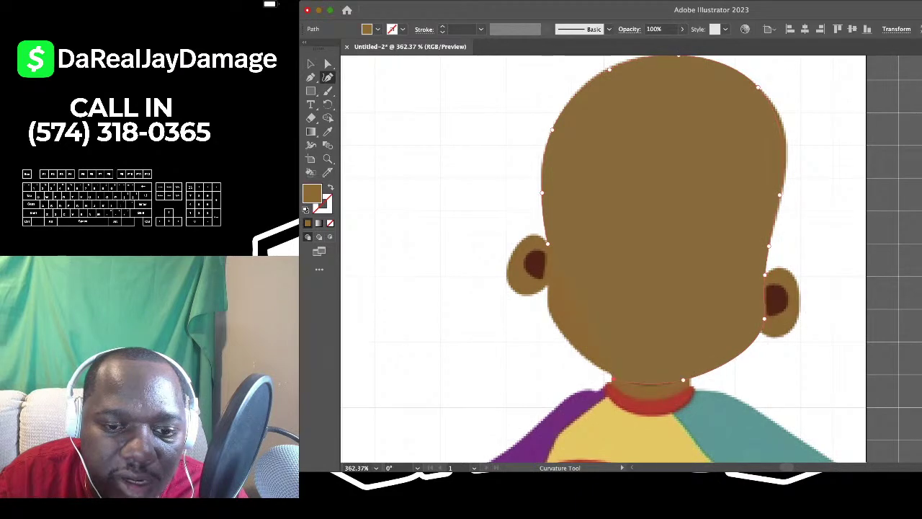
scroll(613, 380, up, 3)
scroll(583, 386, up, 2)
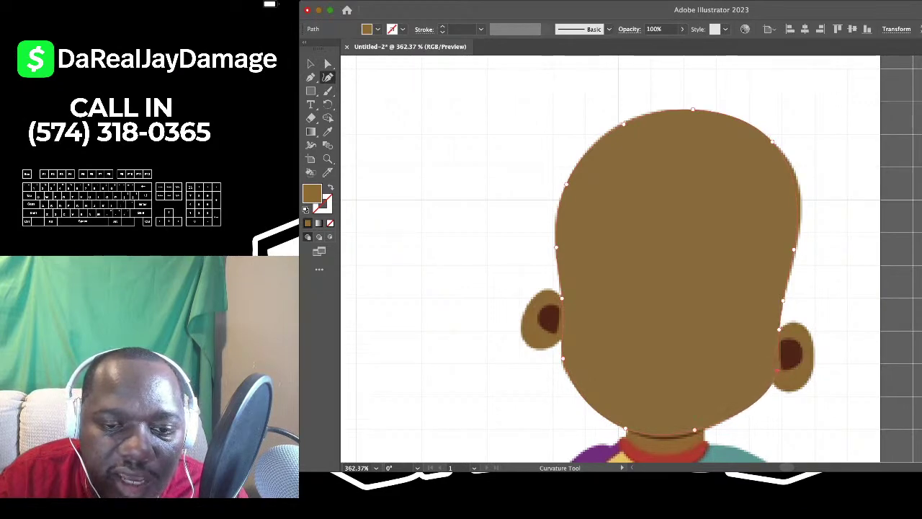
Remove the fill from the traced head shape so the reference face shows through, and deselect the shape
scroll(776, 371, down, 2)
key(v)
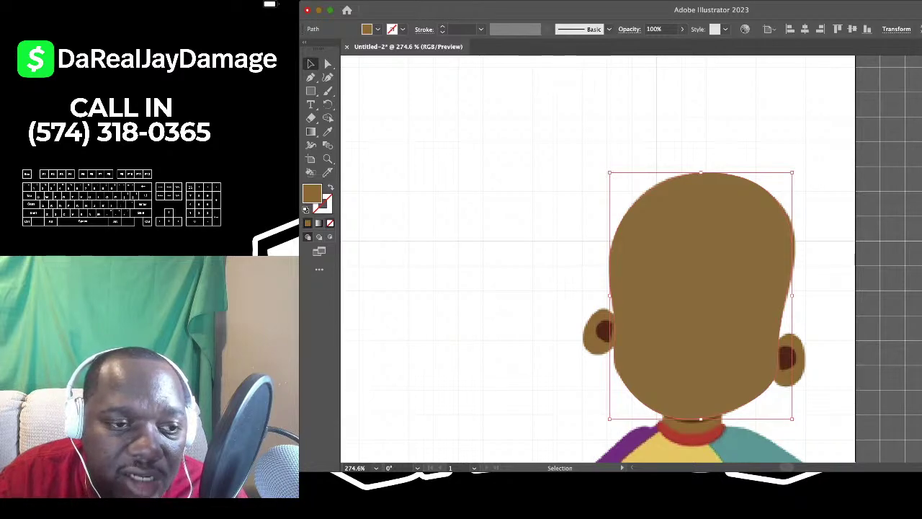
key(/)
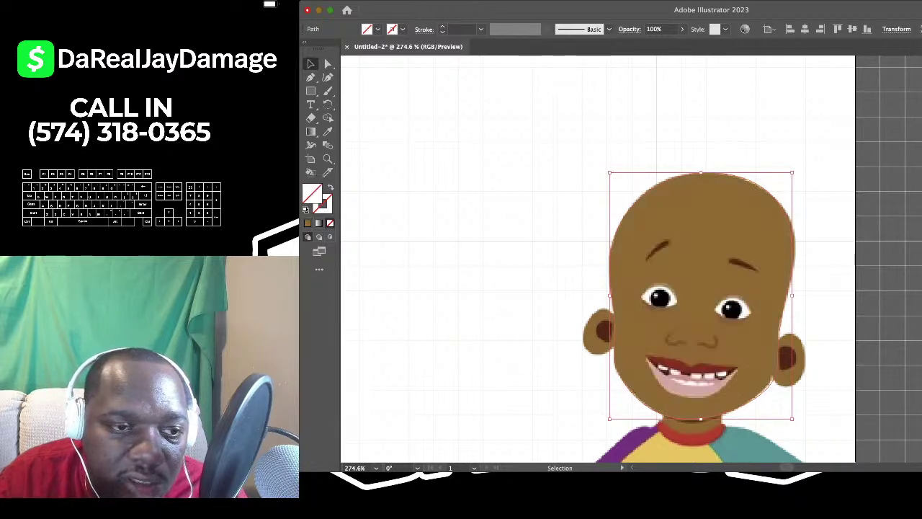
scroll(633, 288, right, 3)
scroll(634, 288, right, 1)
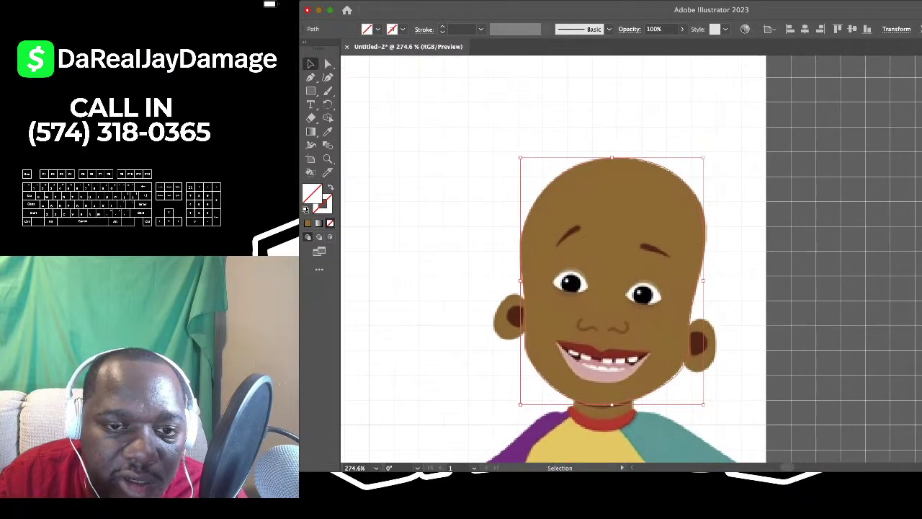
click(496, 215)
scroll(496, 214, down, 3)
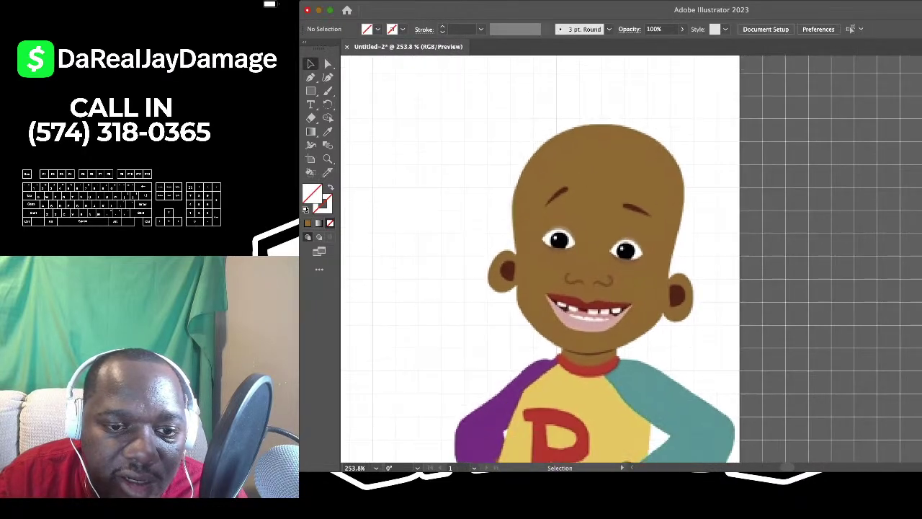
Trace the ear at the image's left as a closed path with the Curvature tool, overlapping the head's edge, and deselect it
scroll(497, 215, up, 3)
scroll(631, 260, down, 2)
click(327, 77)
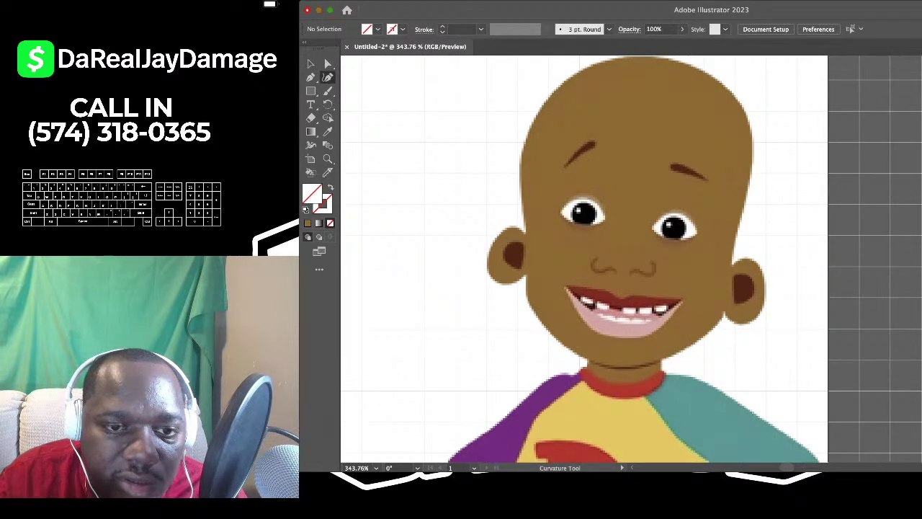
scroll(552, 267, up, 4)
scroll(441, 215, up, 1)
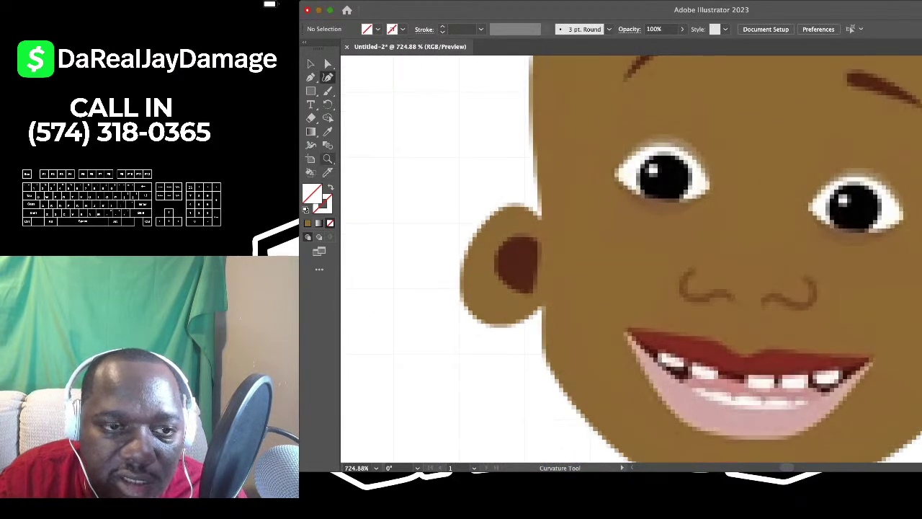
click(551, 229)
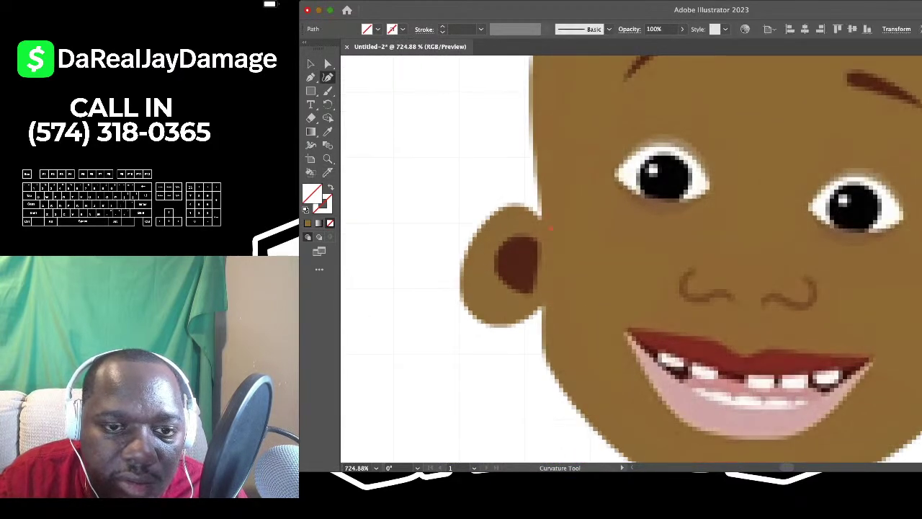
click(520, 205)
click(482, 223)
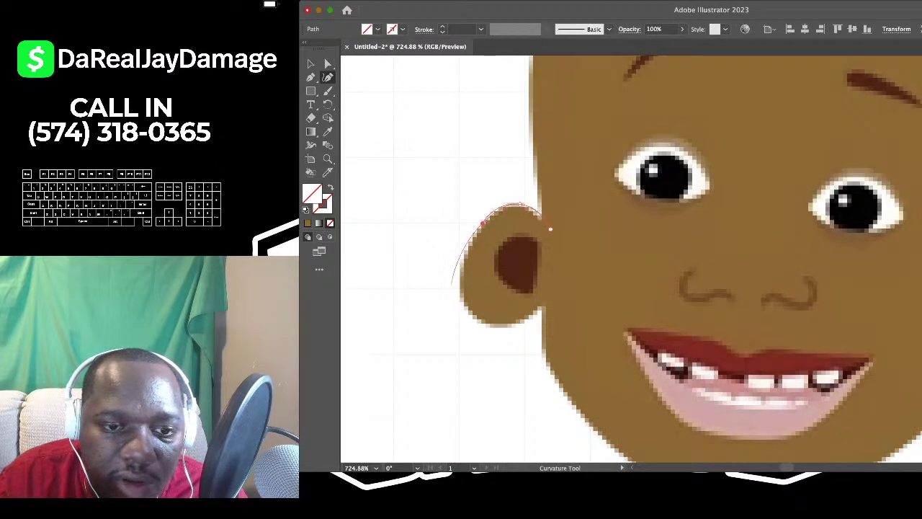
click(464, 298)
click(495, 325)
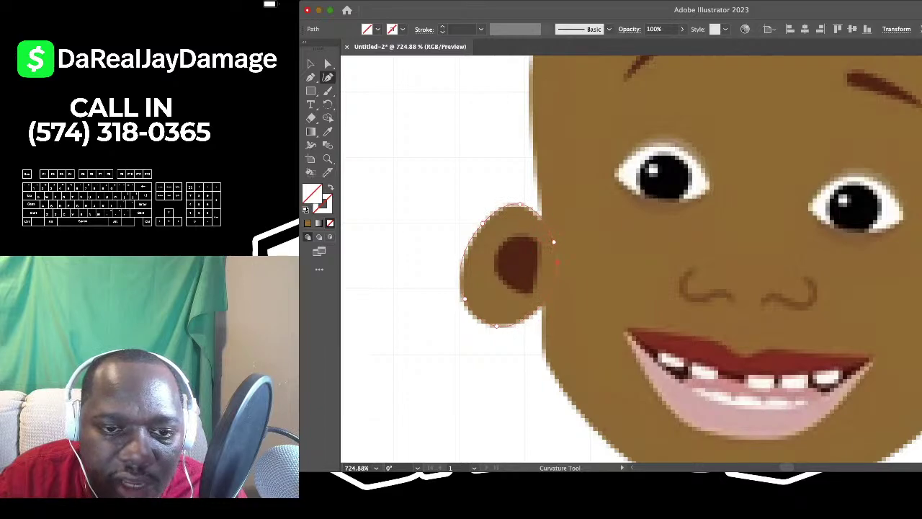
scroll(557, 258, down, 5)
scroll(557, 258, right, 2)
key(v)
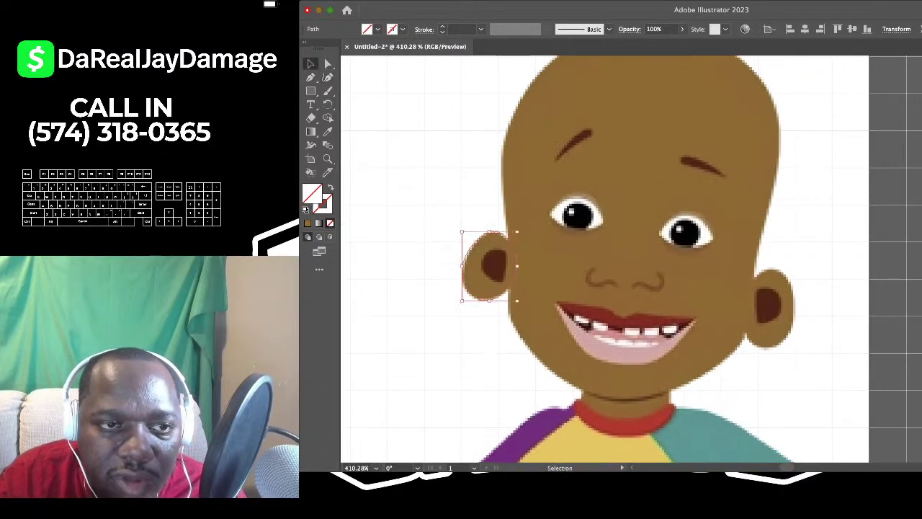
click(430, 268)
Trace the ear at the image's right as a closed path with the Curvature tool, undoing the accidental selection of the head outline
scroll(431, 268, right, 4)
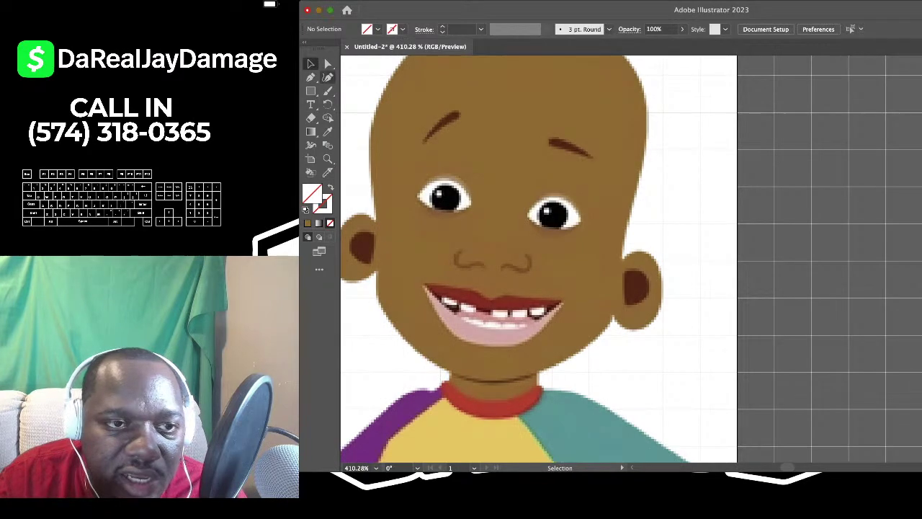
click(327, 77)
scroll(709, 348, up, 4)
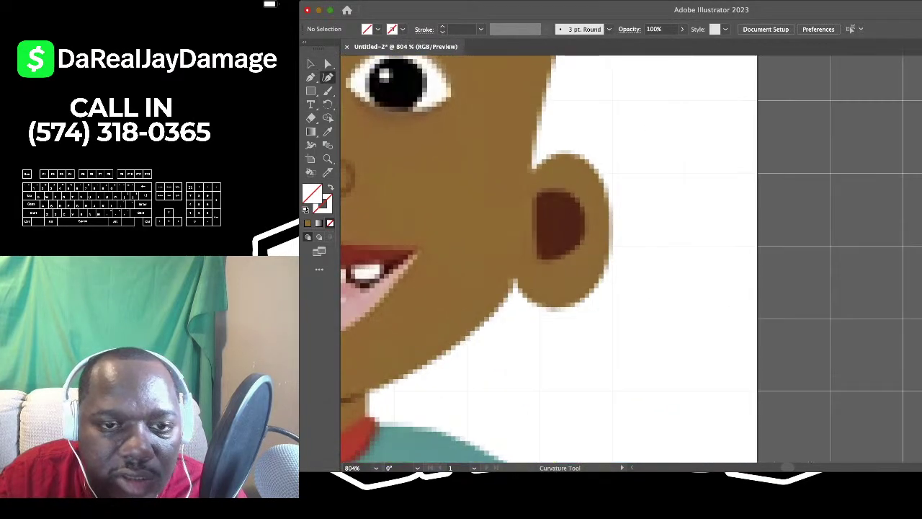
click(502, 203)
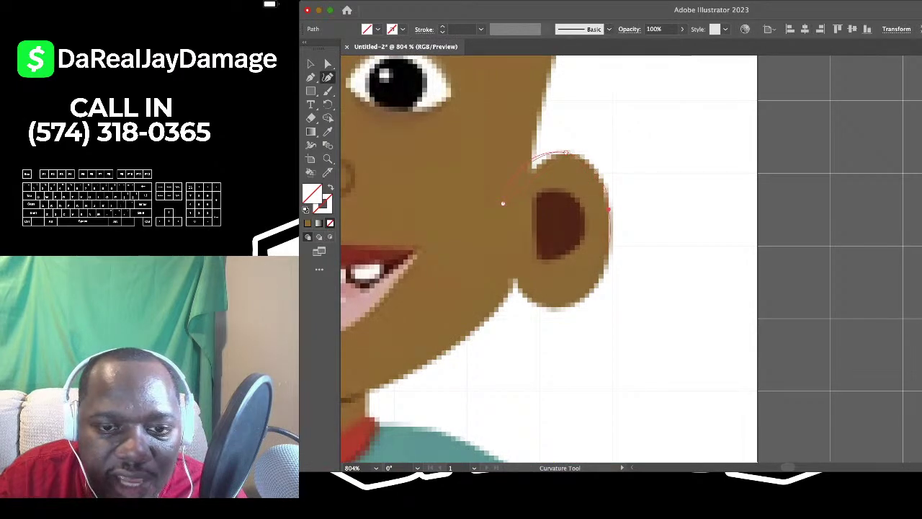
click(600, 279)
click(554, 310)
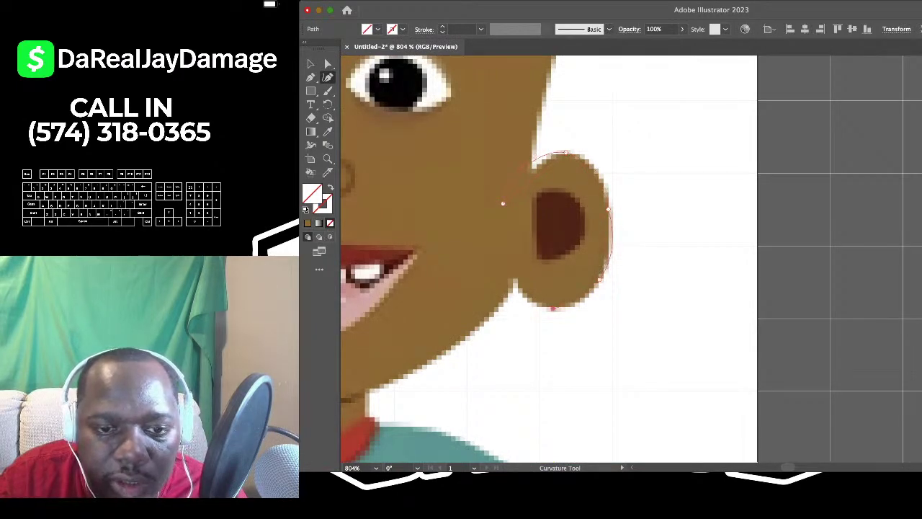
click(517, 285)
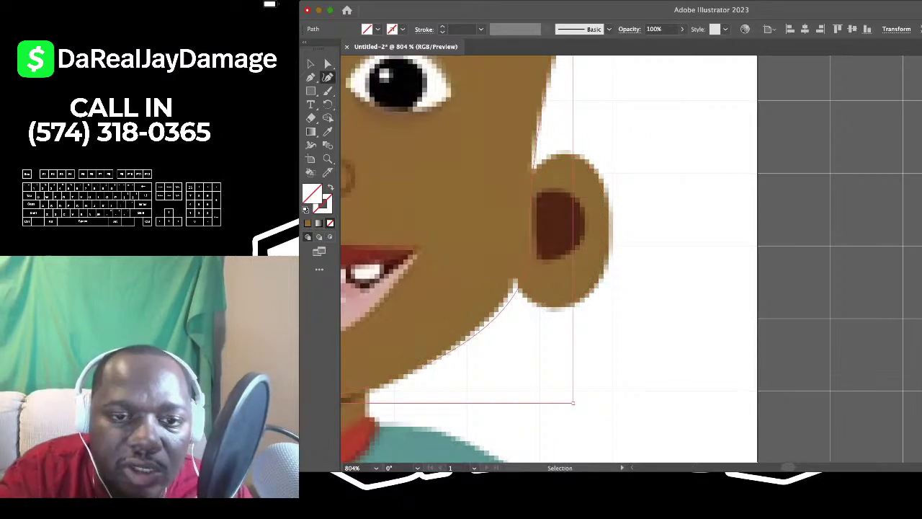
key(super+z)
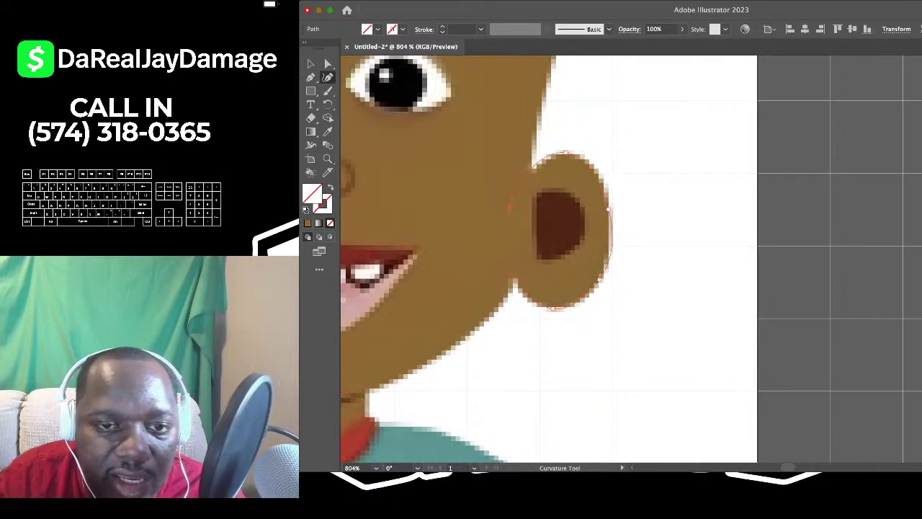
Adjust the anchor at the top of the second ear's path to fit the reference ear, and deselect the path
click(573, 155)
scroll(573, 155, down, 3)
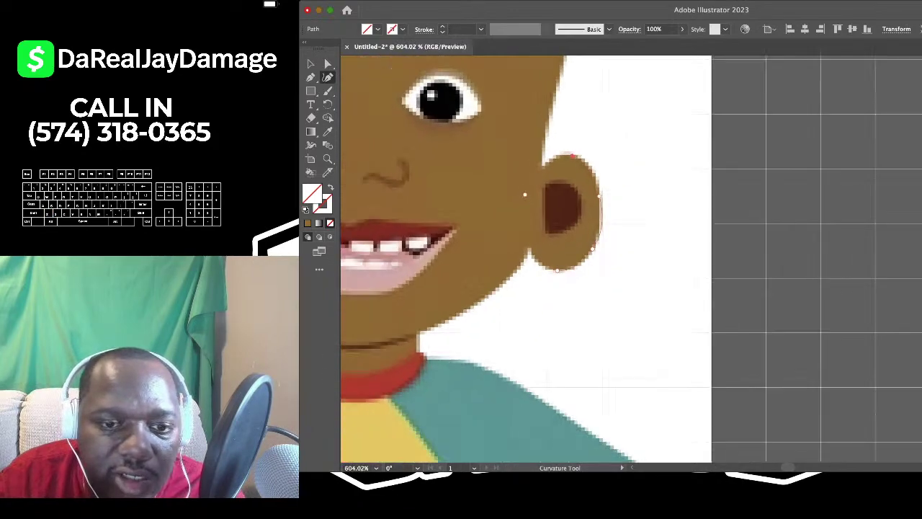
scroll(556, 244, up, 2)
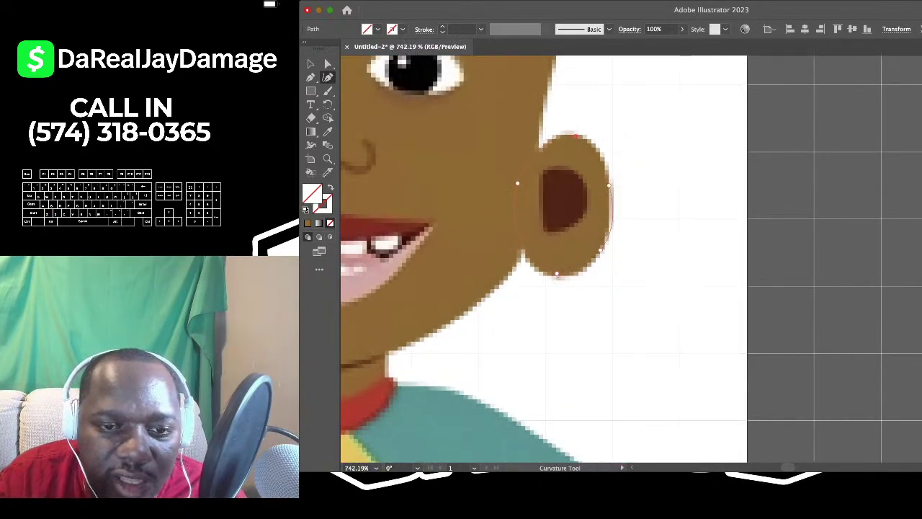
scroll(641, 291, down, 4)
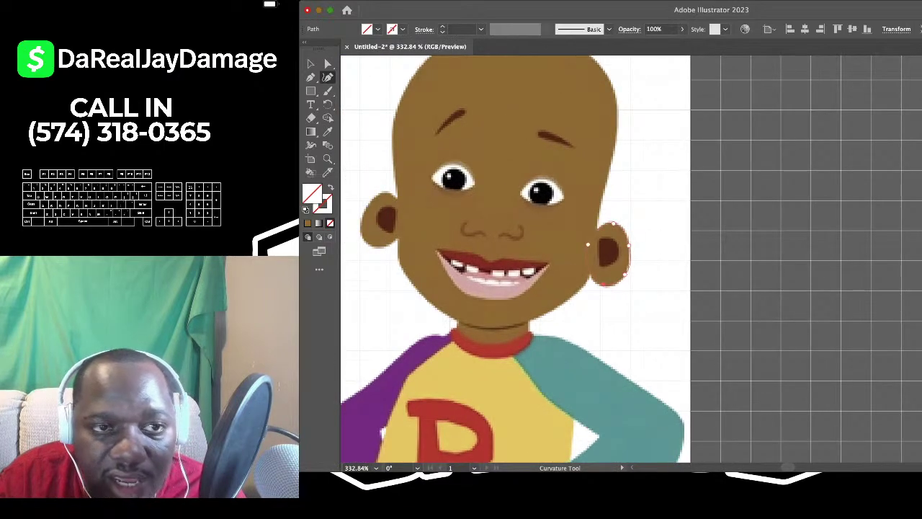
key(v)
click(497, 159)
Select all traced paths, examine how the head and ear outlines fit the reference character, and clear the selection
scroll(497, 159, down, 3)
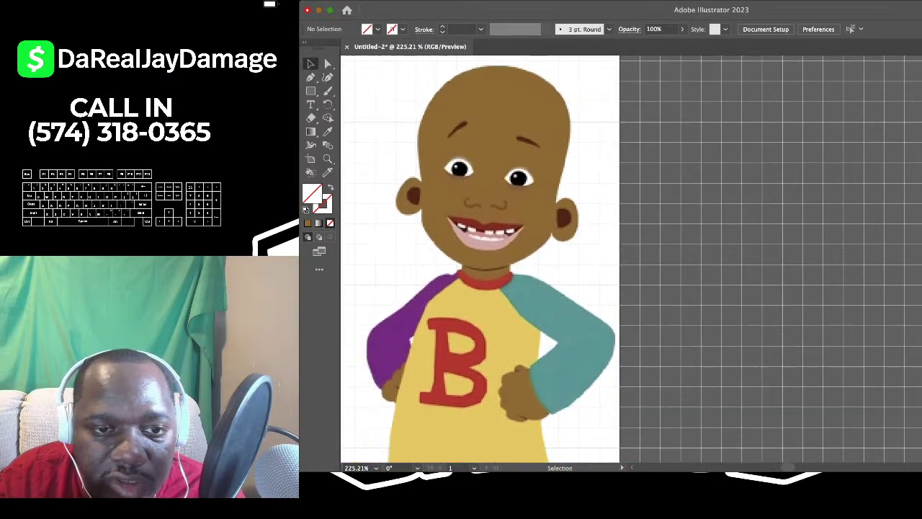
key(super+a)
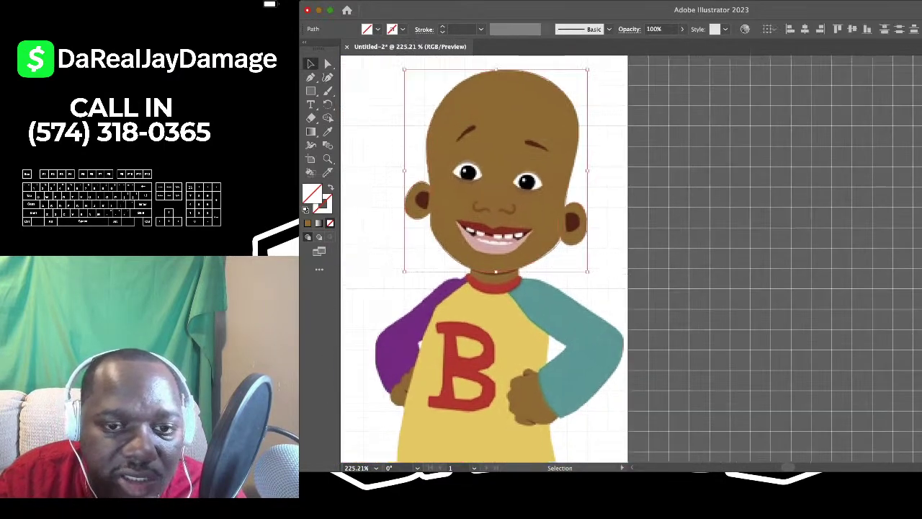
scroll(496, 173, up, 3)
scroll(616, 256, up, 3)
scroll(641, 266, down, 2)
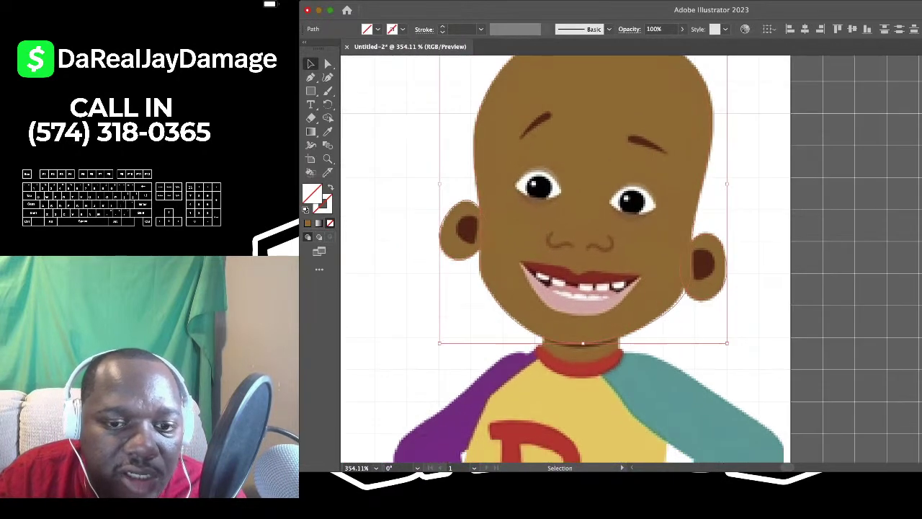
scroll(641, 263, left, 2)
scroll(659, 253, down, 1)
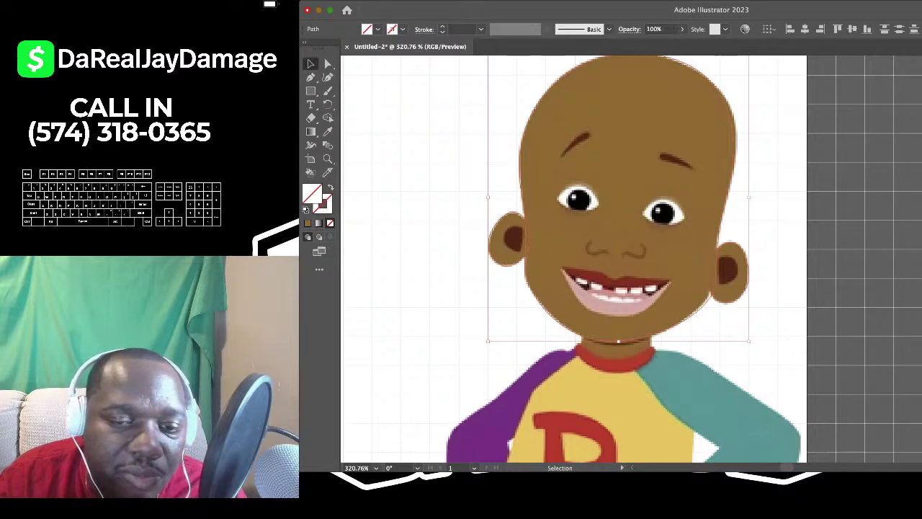
scroll(634, 263, down, 2)
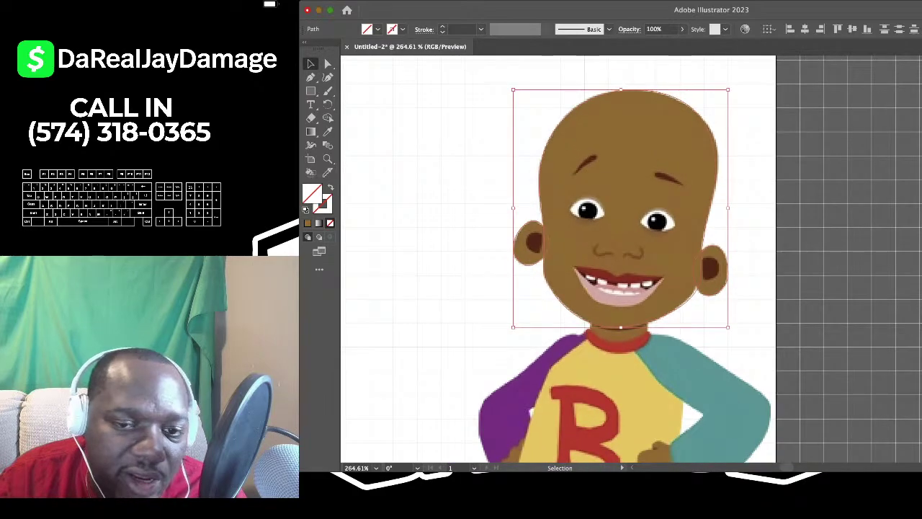
scroll(634, 263, up, 2)
scroll(633, 264, down, 2)
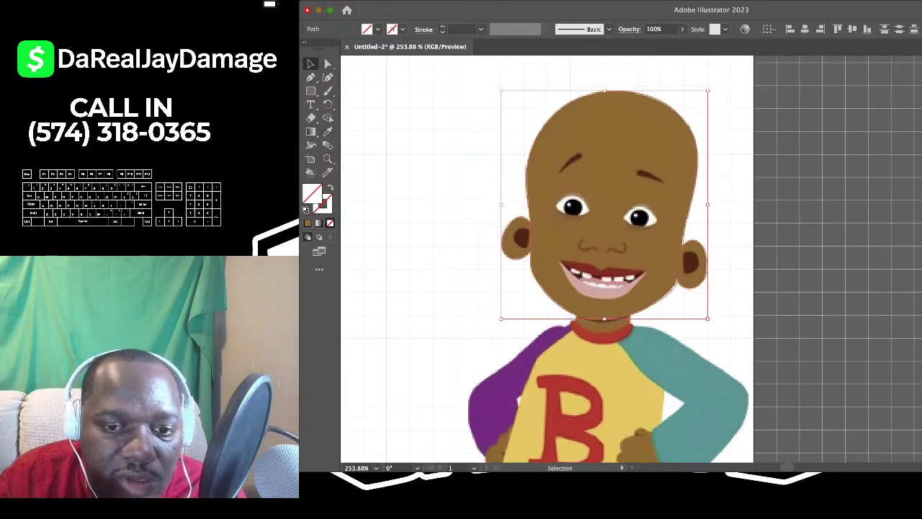
scroll(572, 288, up, 2)
scroll(573, 288, down, 2)
scroll(604, 264, up, 1)
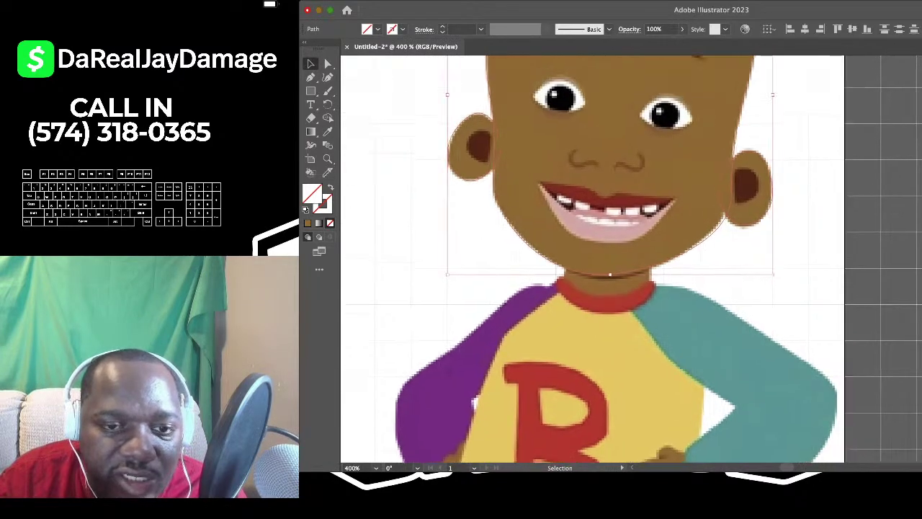
key(super+shift+a)
Draw the neck with the Pen tool as a closed four-sided path reaching from inside the chin down to the red collar
scroll(541, 181, down, 3)
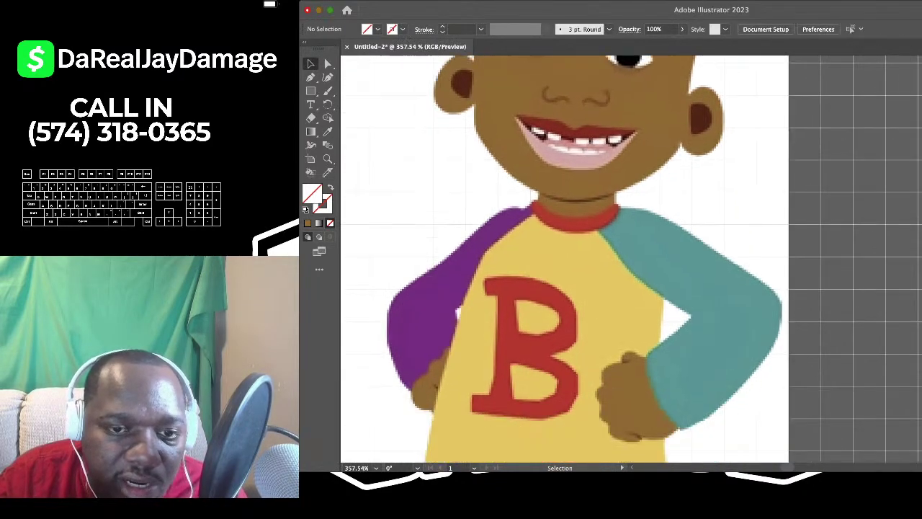
scroll(541, 181, up, 5)
scroll(609, 230, up, 1)
scroll(609, 231, down, 2)
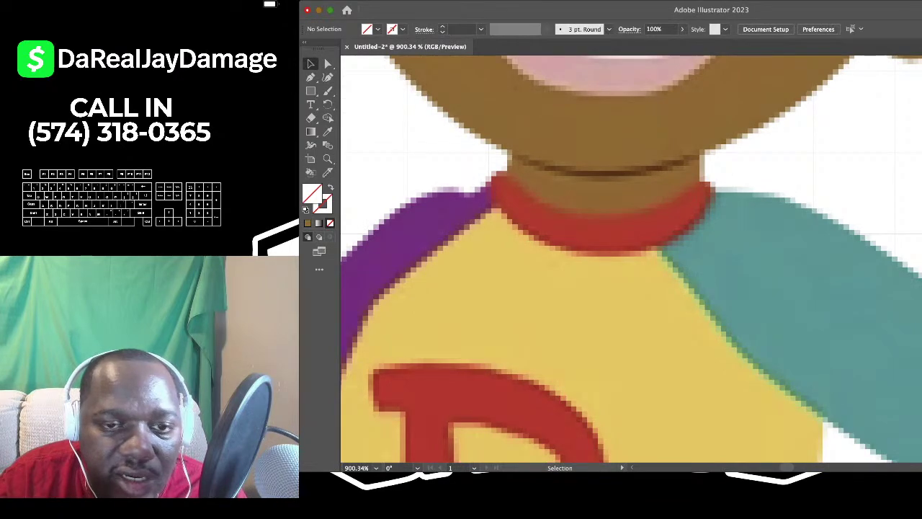
key(p)
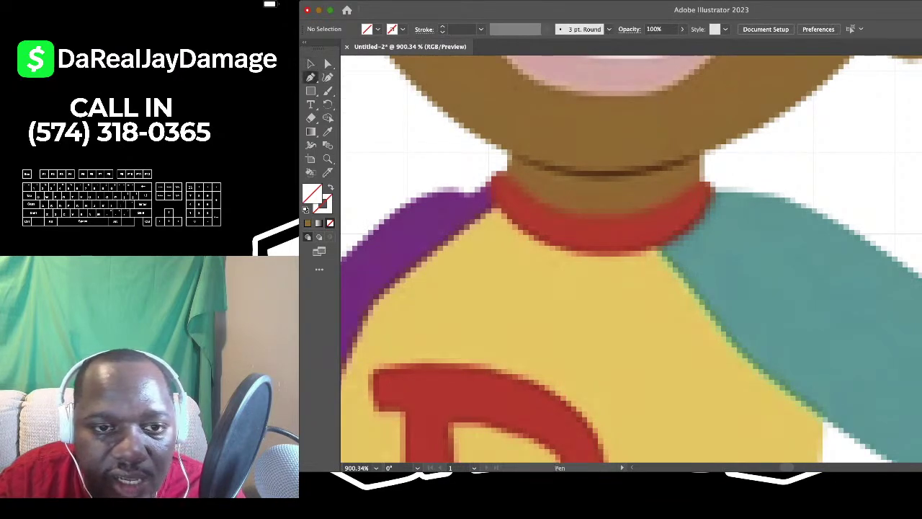
scroll(530, 138, up, 3)
click(512, 131)
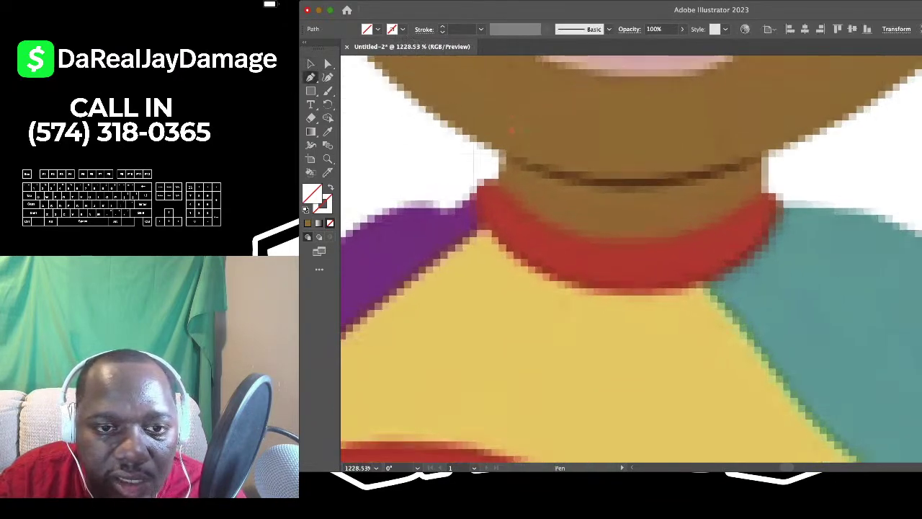
click(764, 191)
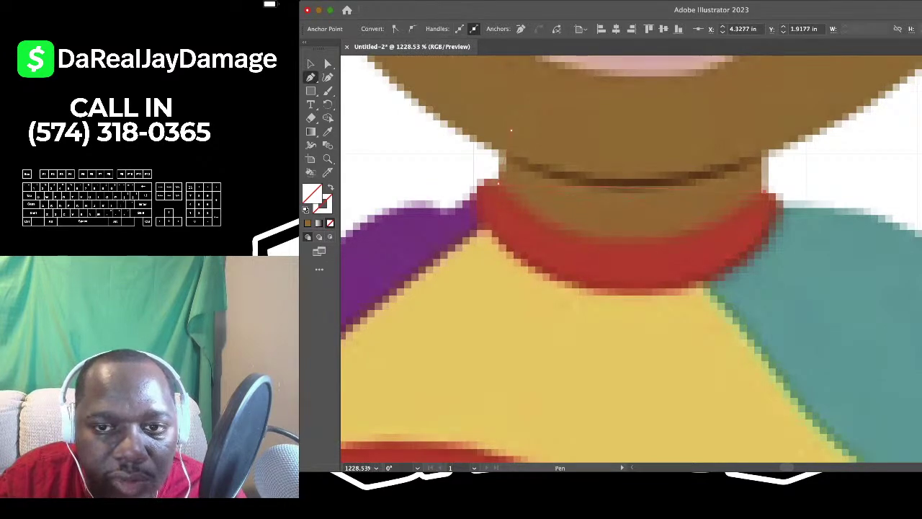
click(762, 125)
click(511, 131)
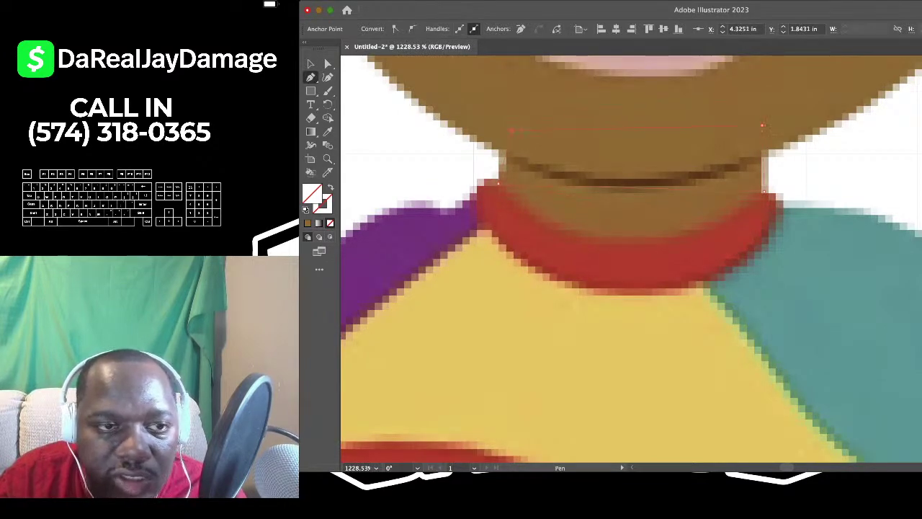
Bend the neck path's lower edge with the Curvature tool to follow the collar's inner curve, and deselect the path
key(shift+grave)
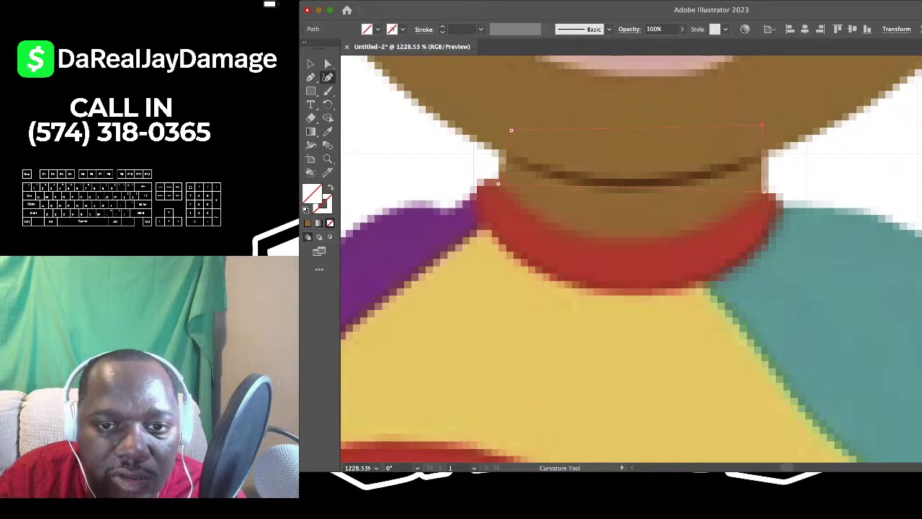
click(761, 125)
scroll(625, 240, down, 3)
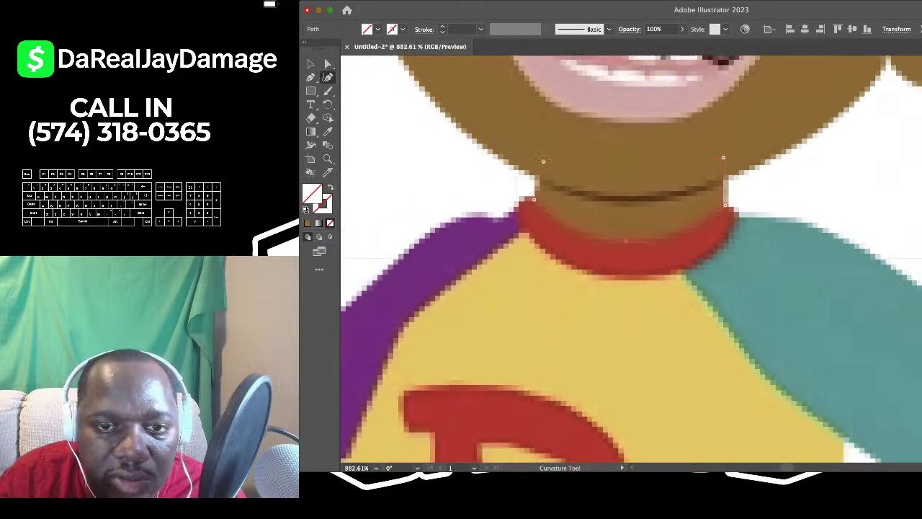
scroll(625, 241, up, 2)
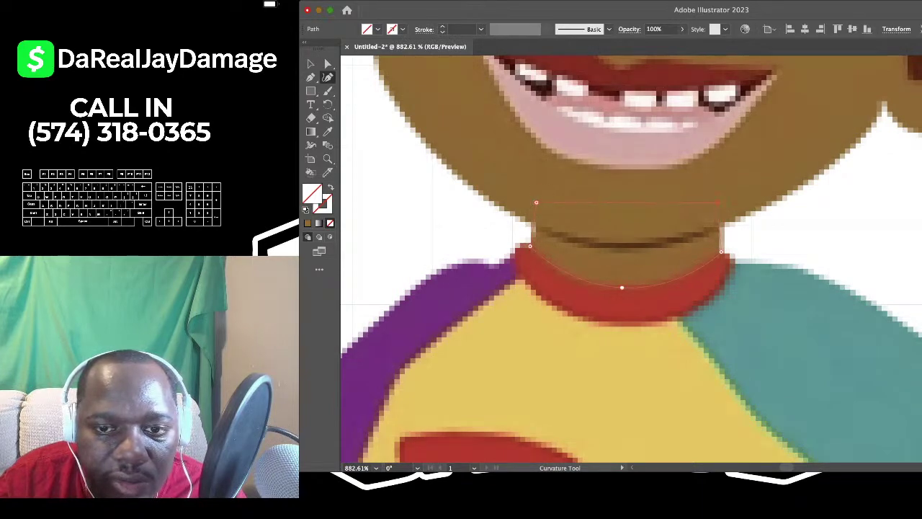
scroll(715, 251, down, 4)
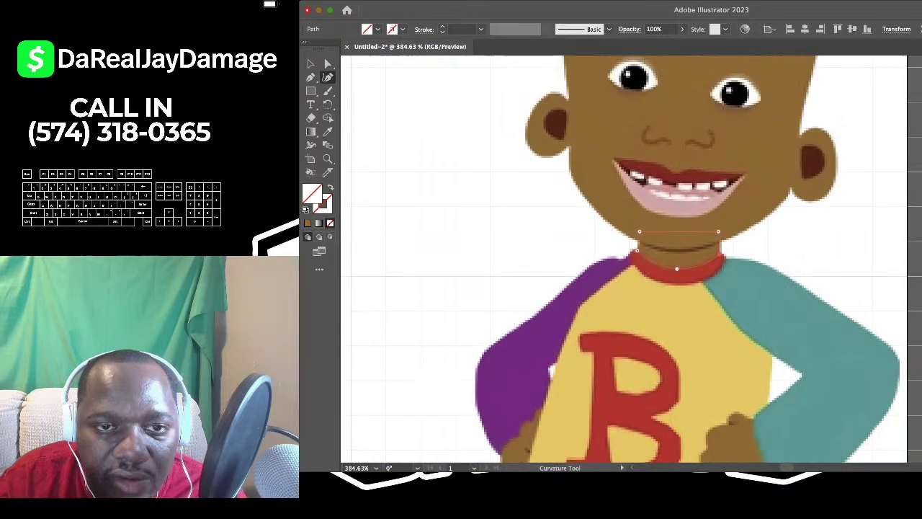
key(v)
click(470, 128)
Select all head, ear and neck paths, fill them with the brown sampled from the reference face using the Eyedropper, and deselect them
scroll(471, 129, down, 3)
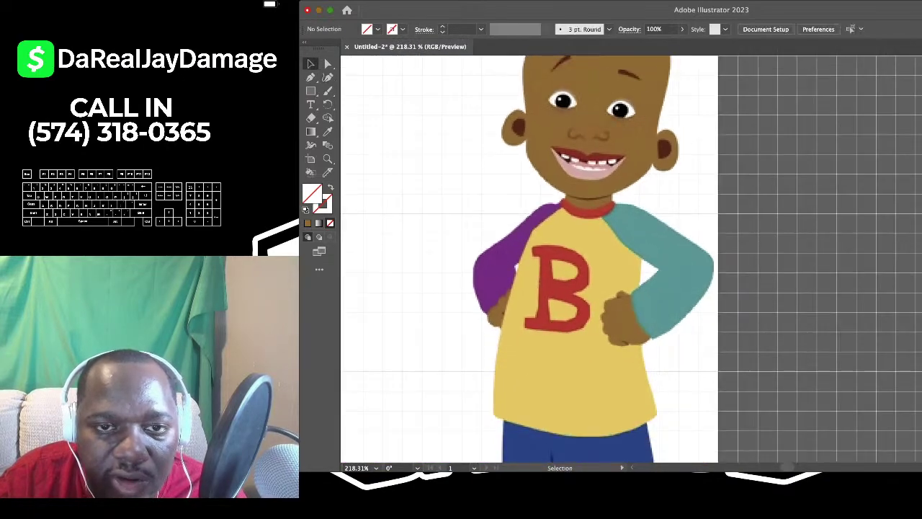
scroll(470, 128, up, 4)
key(super+a)
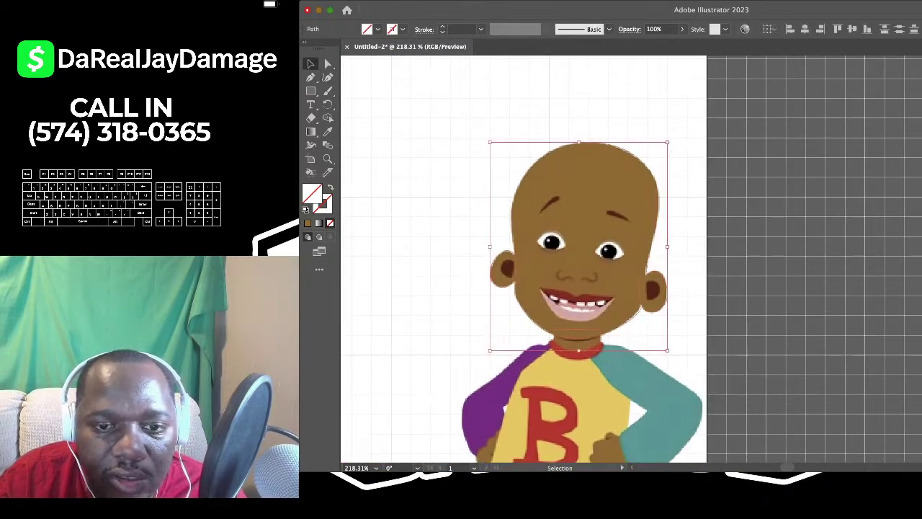
key(i)
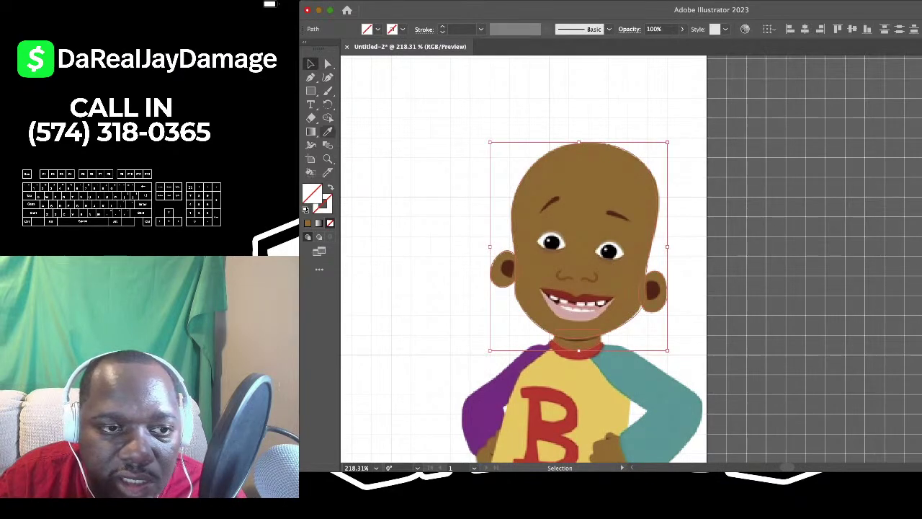
key(i)
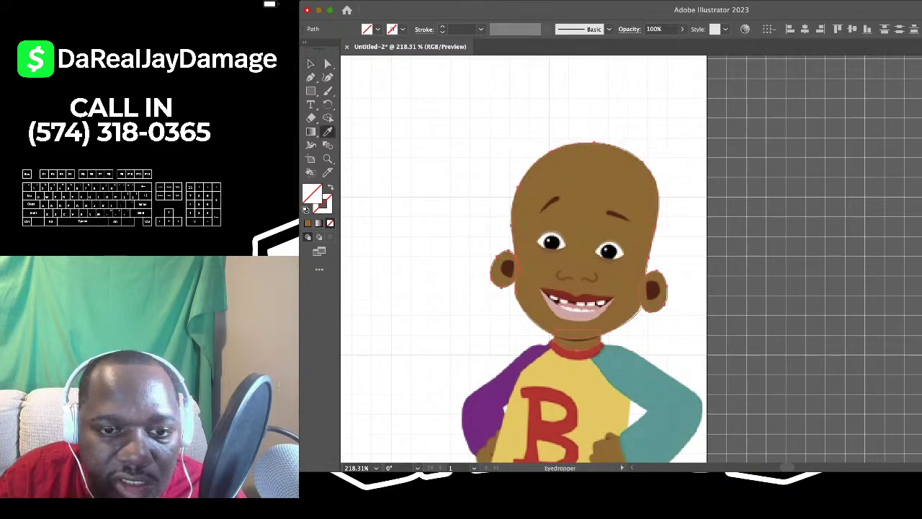
click(585, 209)
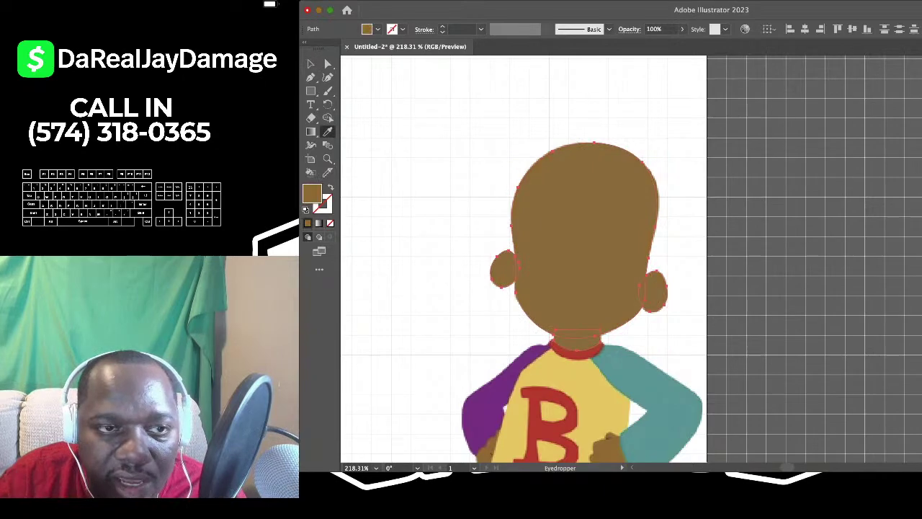
click(310, 64)
click(432, 201)
Examine how the filled head, ears and neck sit on the reference character's body
scroll(512, 264, down, 2)
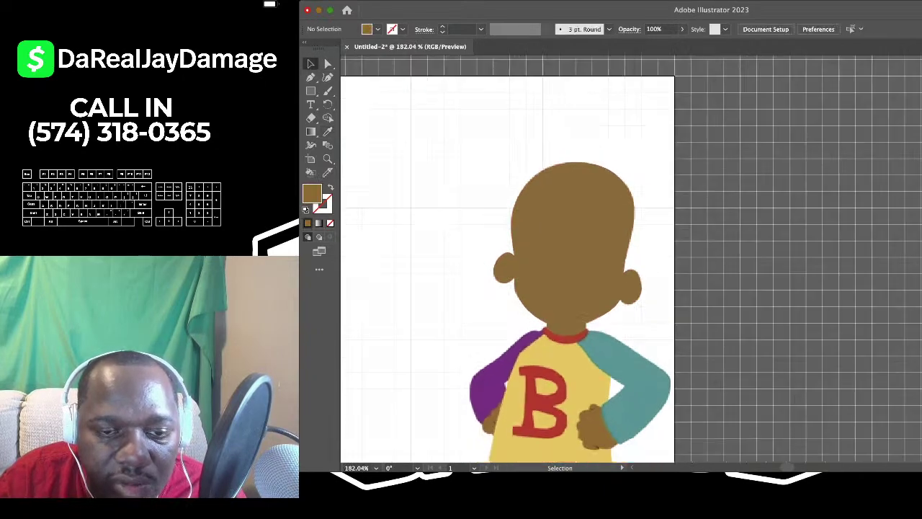
scroll(631, 259, down, 2)
scroll(630, 258, left, 2)
scroll(631, 237, down, 3)
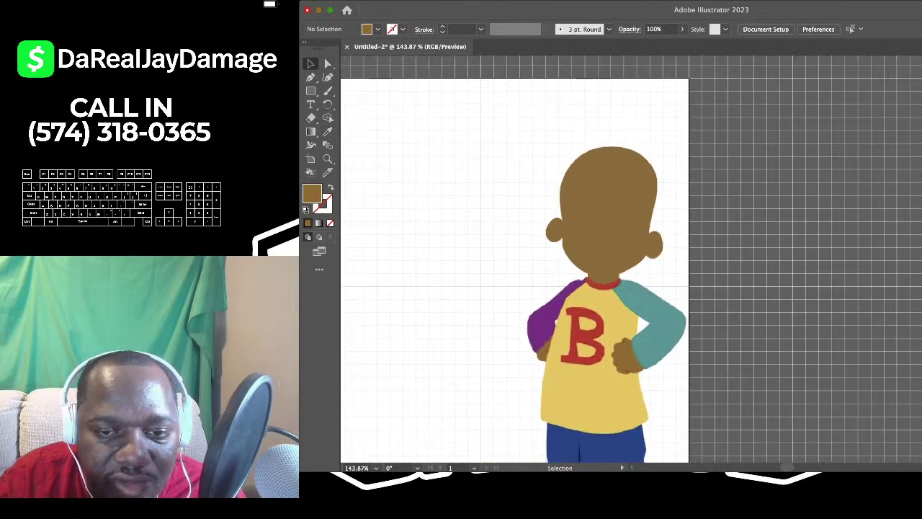
scroll(623, 259, up, 4)
scroll(621, 261, down, 3)
scroll(620, 261, up, 2)
scroll(621, 261, down, 3)
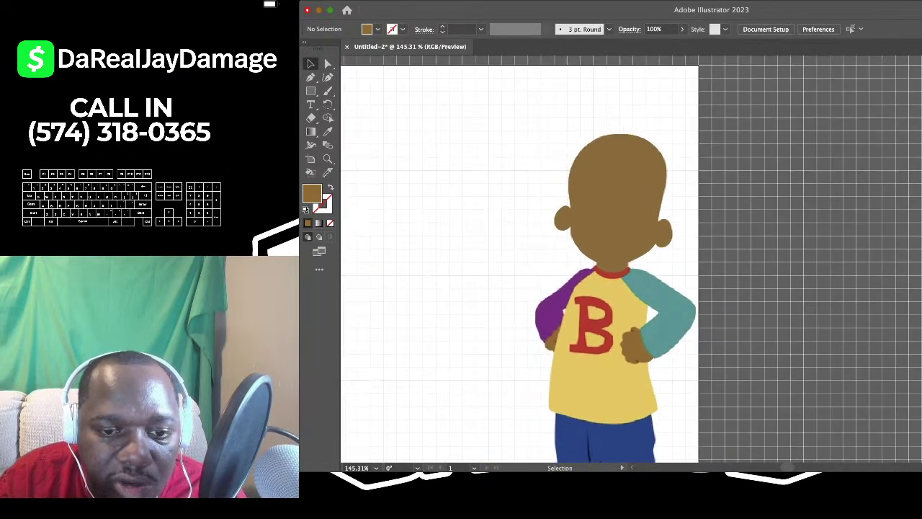
Draw a closed, unfilled path with the Pen tool around the hand below the purple sleeve, placing anchors between the knuckles and along the shirt edge
scroll(621, 261, up, 5)
scroll(621, 260, up, 5)
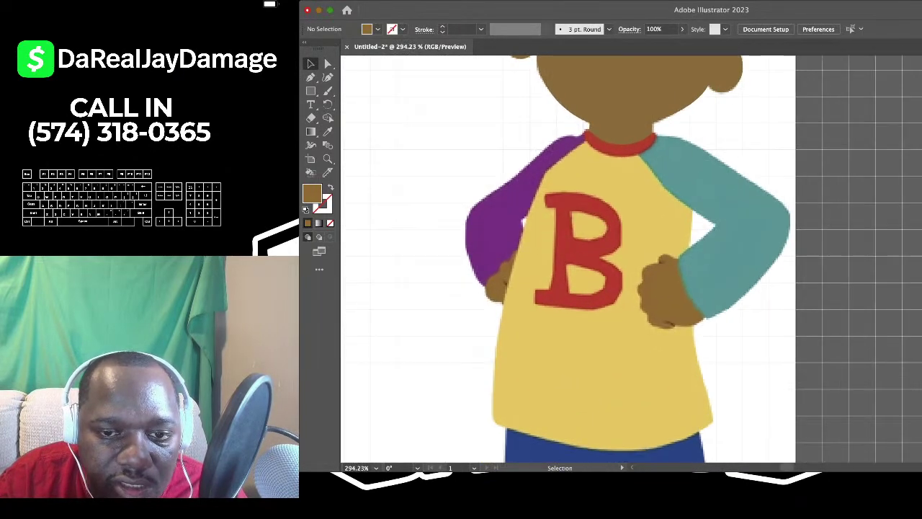
key(p)
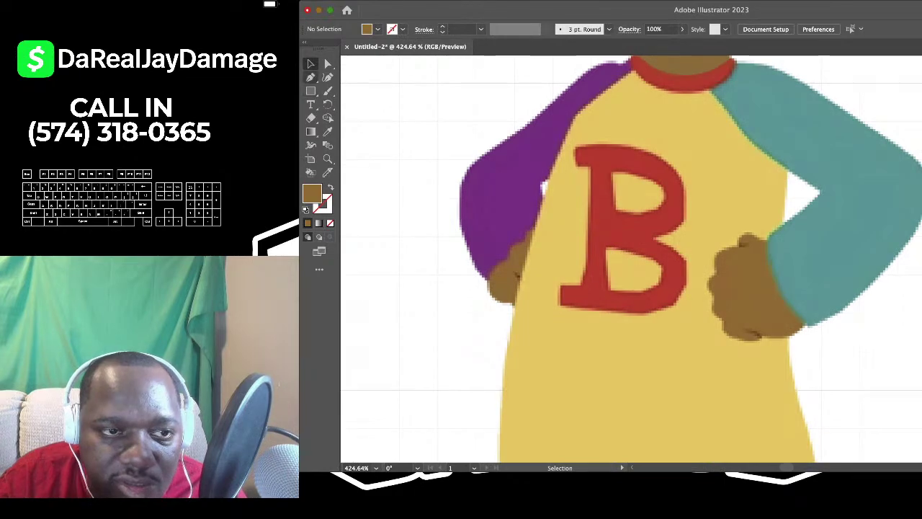
scroll(541, 268, up, 4)
scroll(541, 267, up, 1)
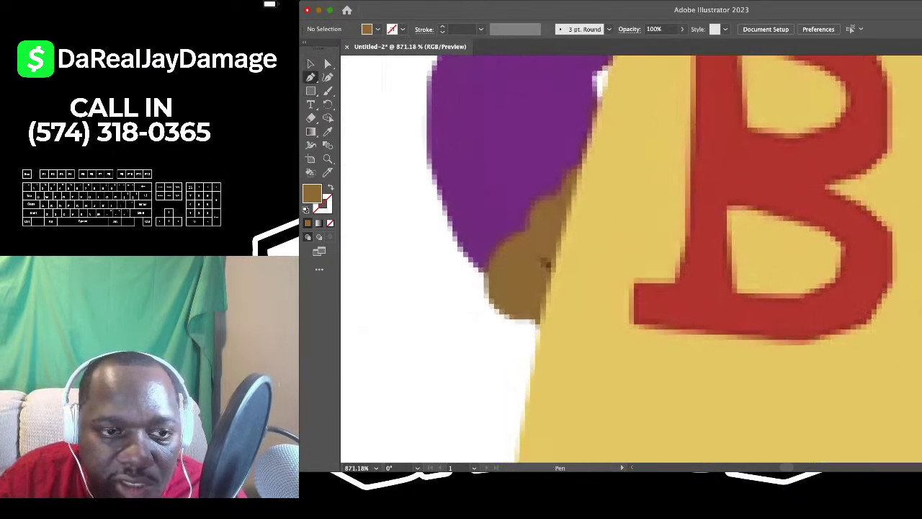
key(slash)
scroll(548, 265, up, 3)
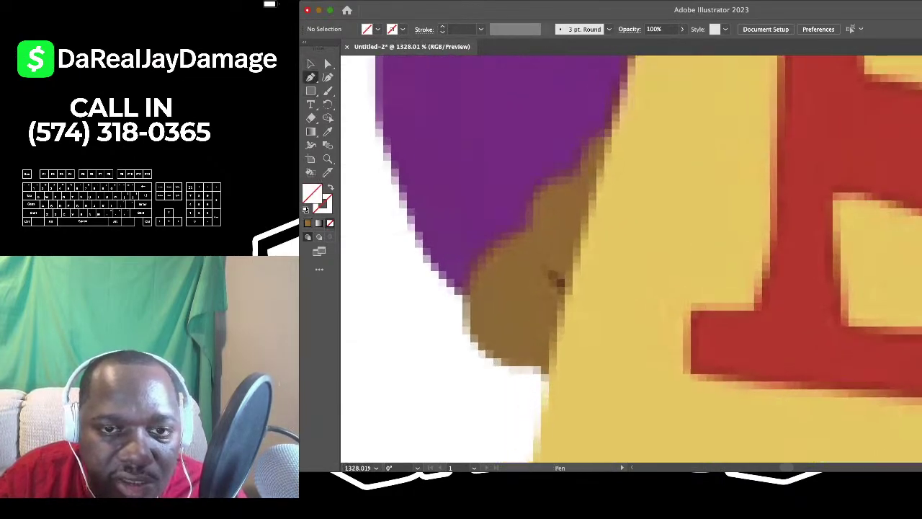
click(616, 116)
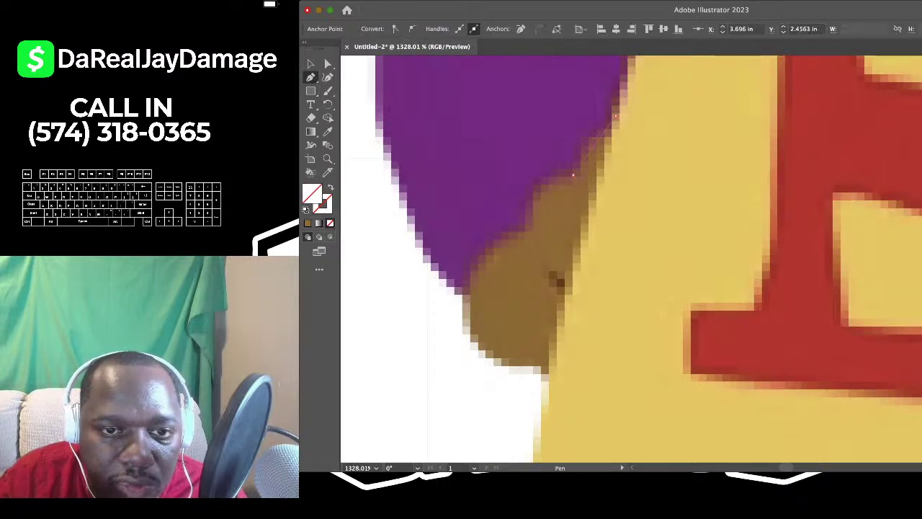
click(572, 175)
scroll(631, 258, down, 2)
scroll(631, 258, left, 1)
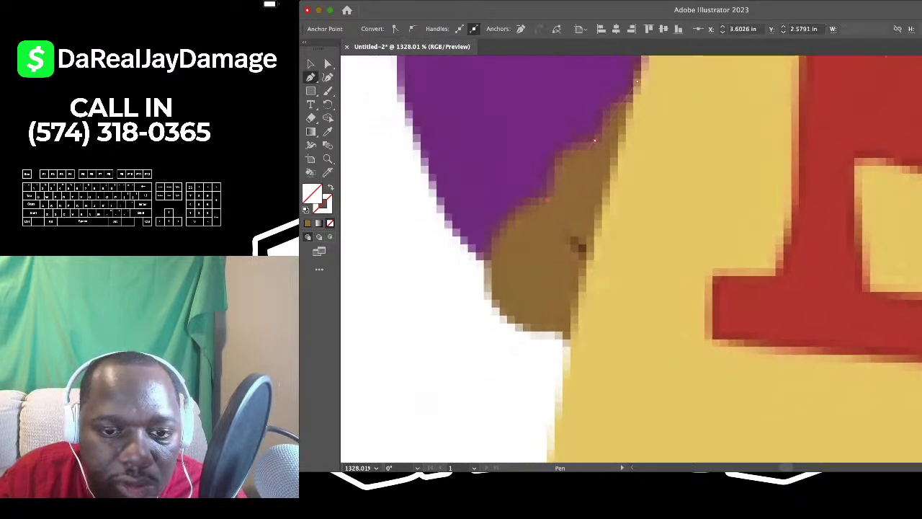
click(567, 350)
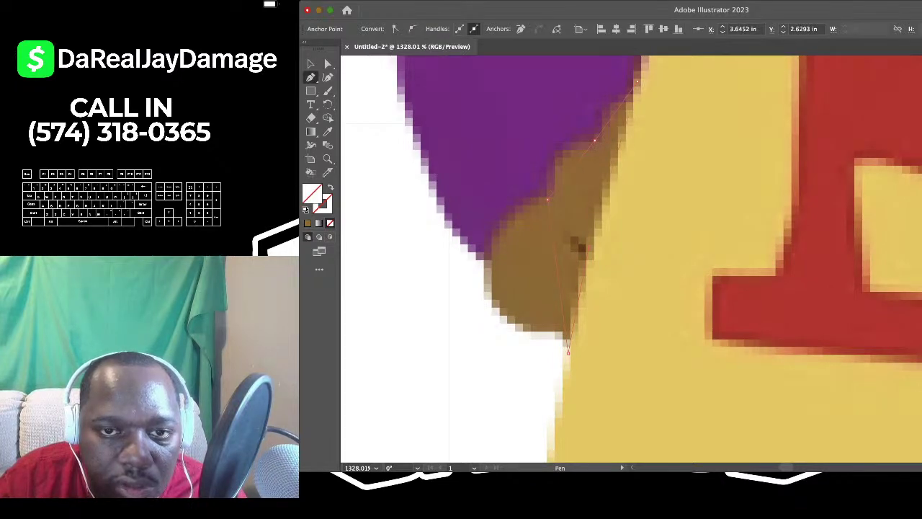
Bend the hand path's segments with the Curvature tool to follow the rounded knuckles, the underside and the shirt edge
key(shift+grave)
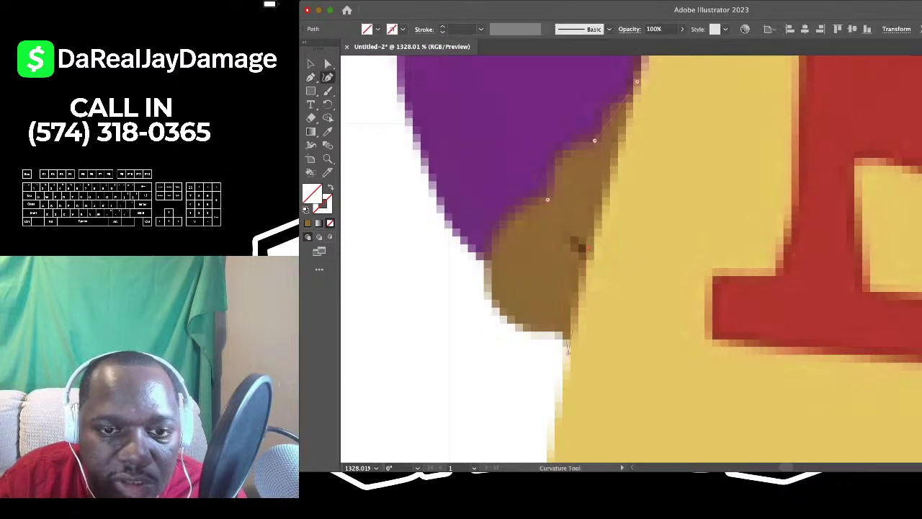
scroll(487, 219, up, 2)
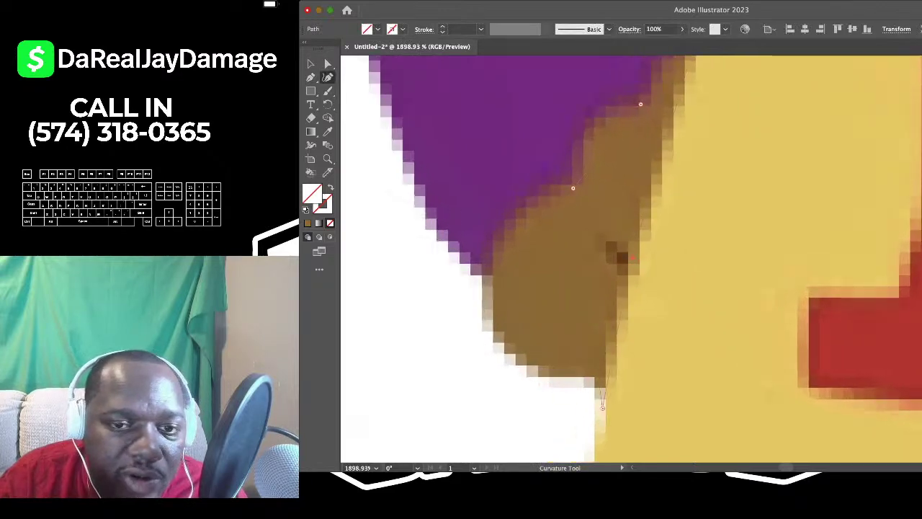
scroll(631, 260, up, 4)
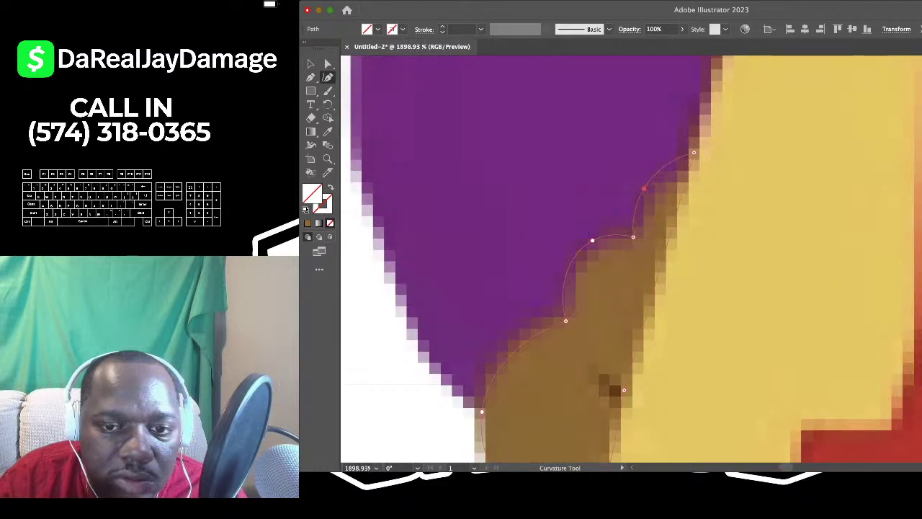
scroll(643, 188, down, 2)
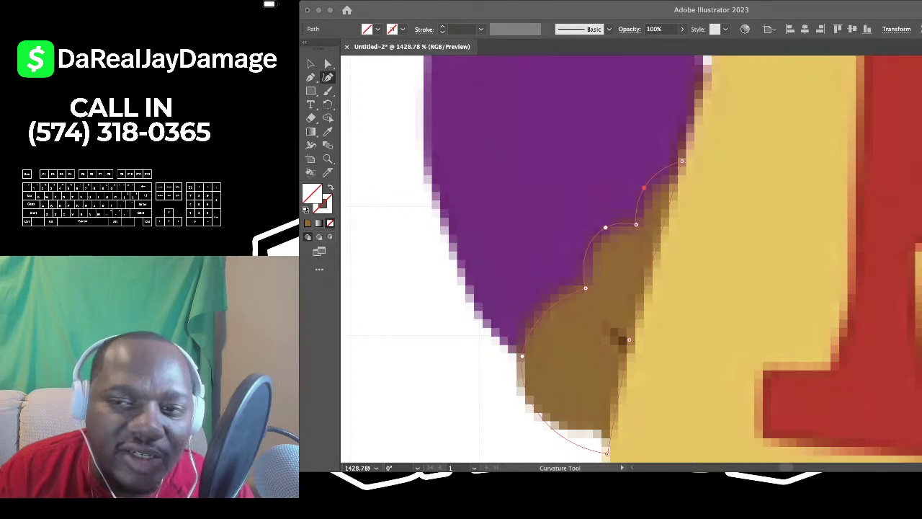
key(super+Tab)
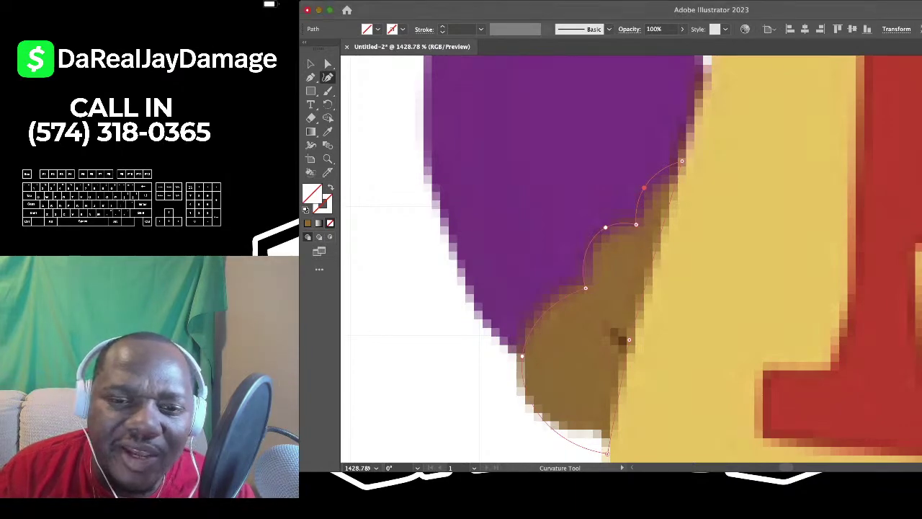
scroll(631, 259, down, 2)
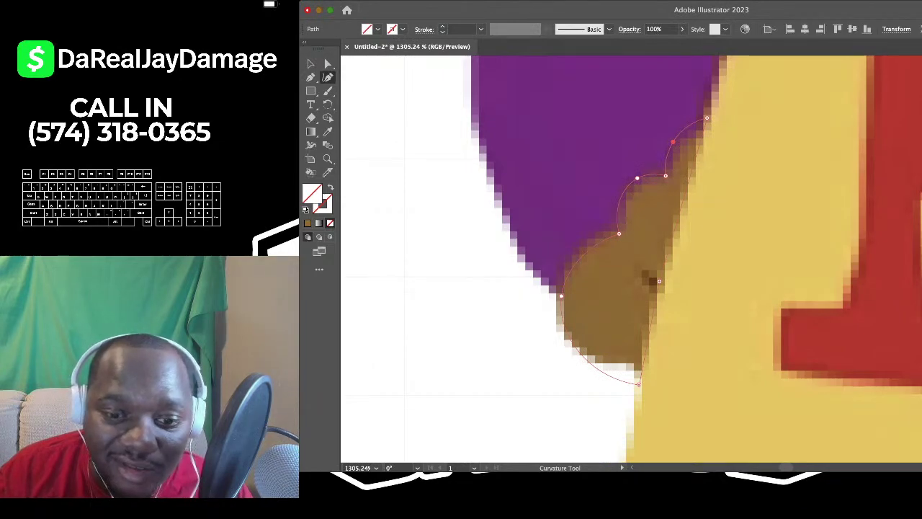
scroll(648, 431, down, 5)
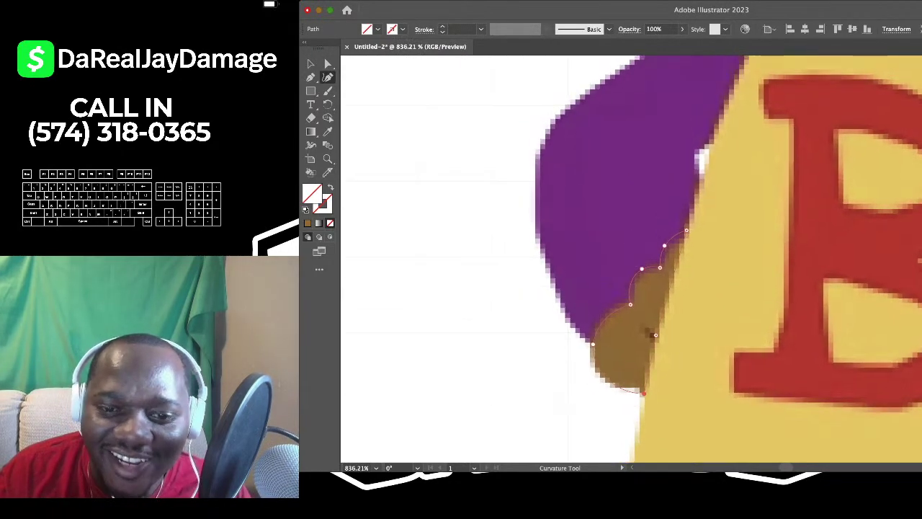
Fill the hand path below the purple sleeve with the skin brown using the Eyedropper, and deselect it
scroll(652, 335, up, 2)
key(i)
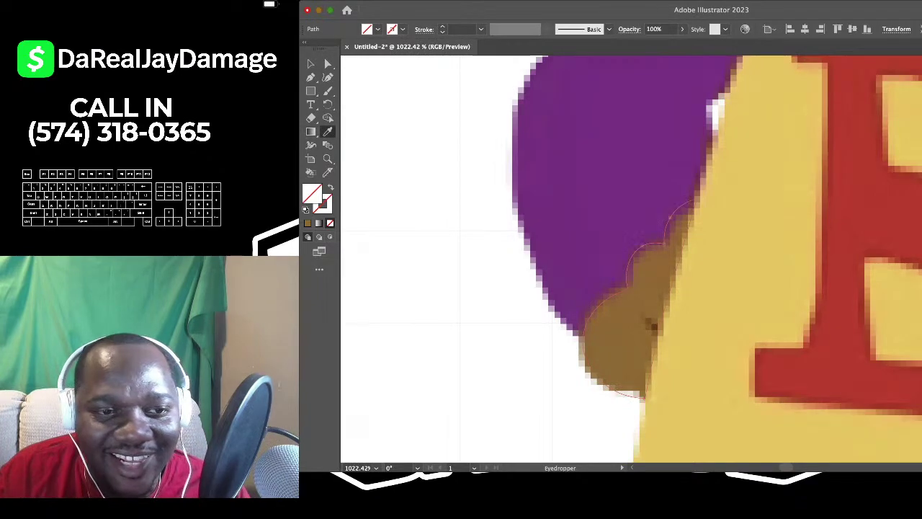
scroll(654, 326, down, 6)
click(417, 434)
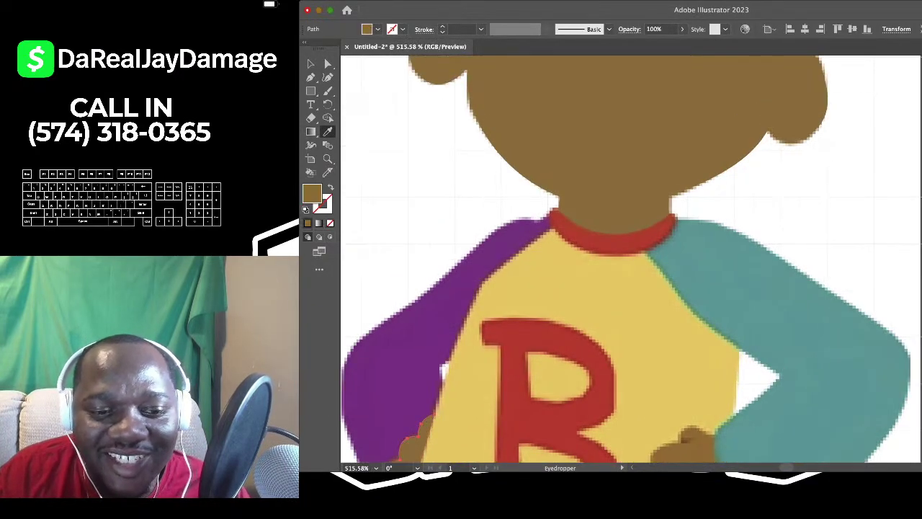
scroll(631, 259, down, 5)
key(v)
click(446, 288)
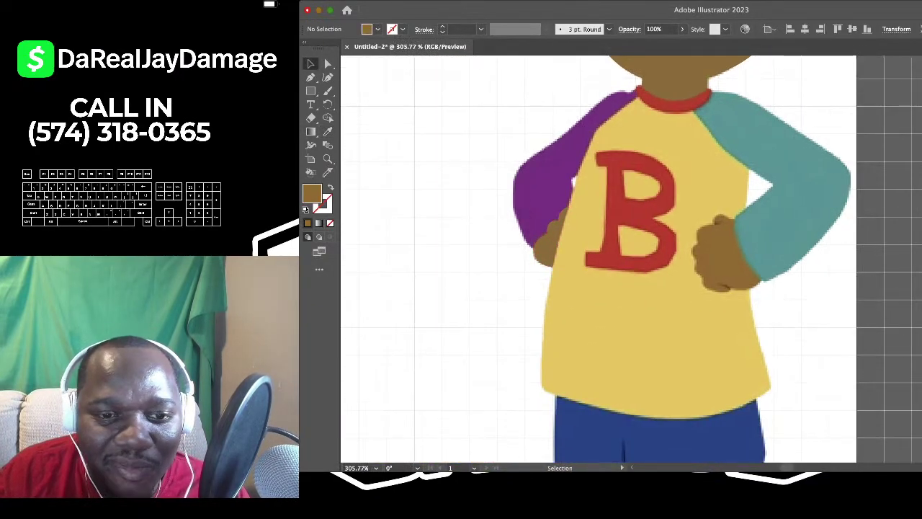
Draw a closed path with the Pen tool around the hand at the teal sleeve, placing anchors at the finger creases and both wrist corners
scroll(804, 238, up, 2)
key(p)
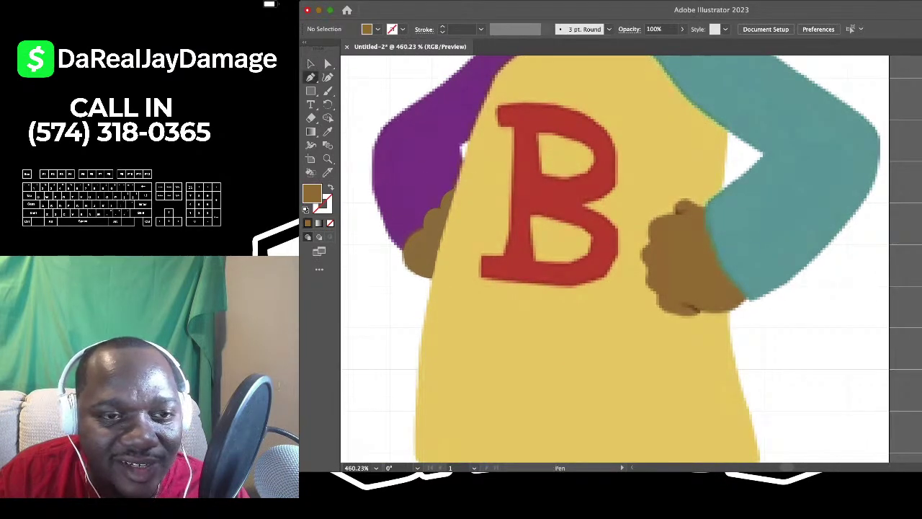
scroll(740, 249, up, 4)
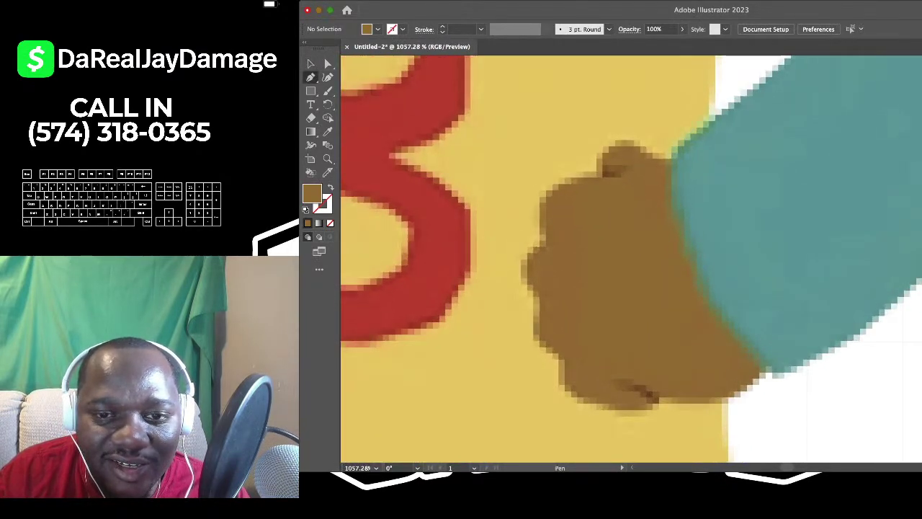
click(670, 157)
scroll(670, 157, left, 1)
click(614, 174)
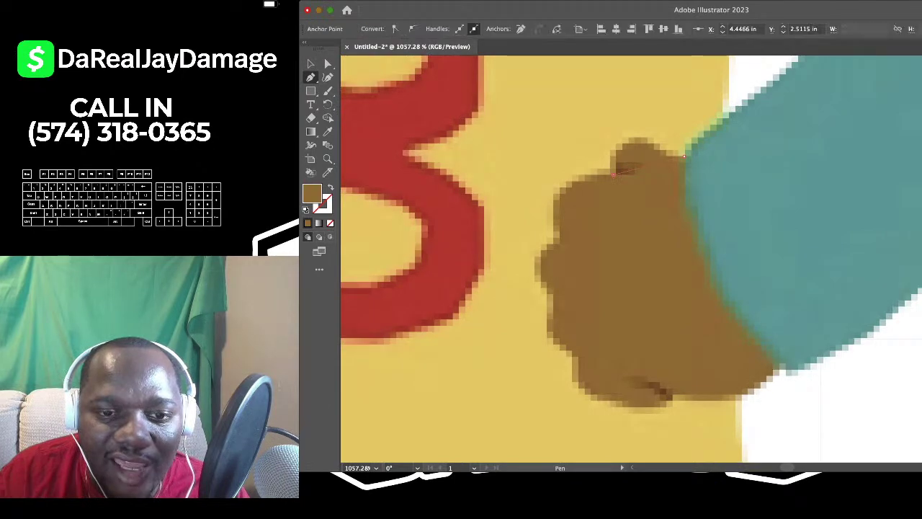
scroll(613, 174, left, 1)
click(596, 229)
scroll(596, 228, down, 1)
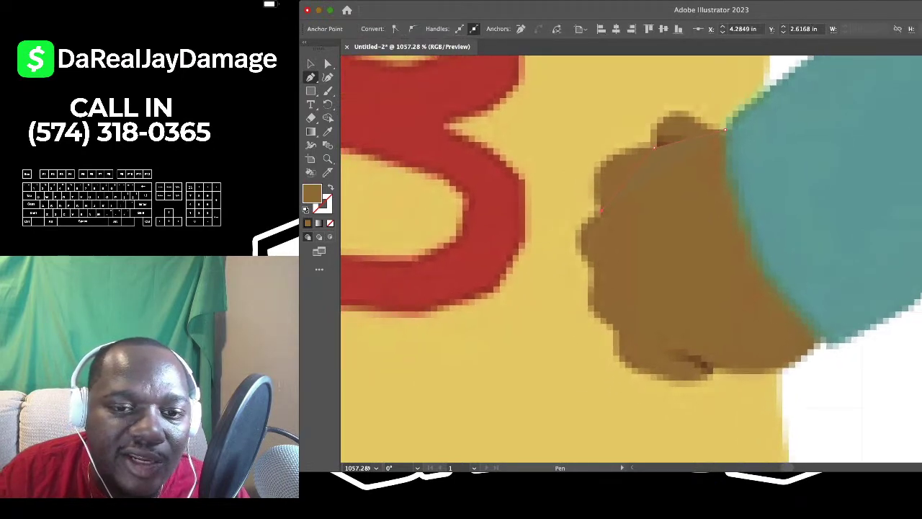
click(595, 270)
scroll(594, 269, right, 5)
scroll(595, 269, down, 2)
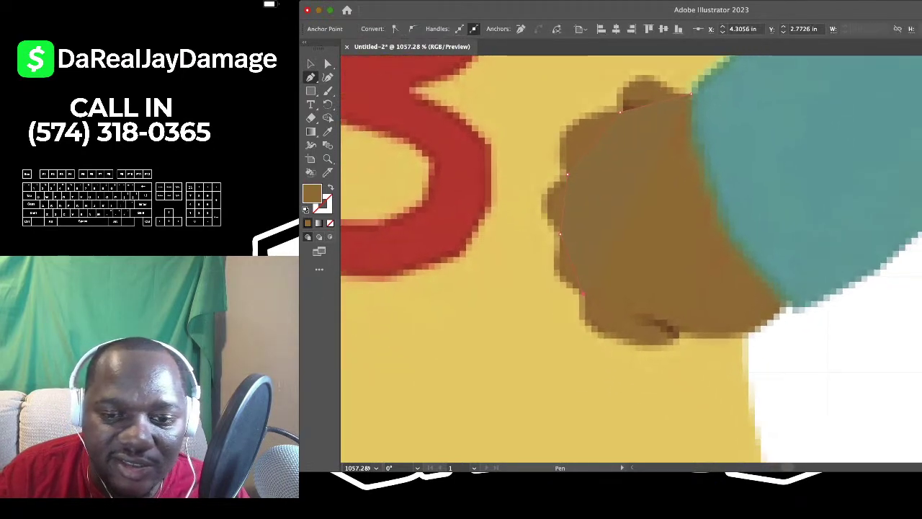
click(620, 332)
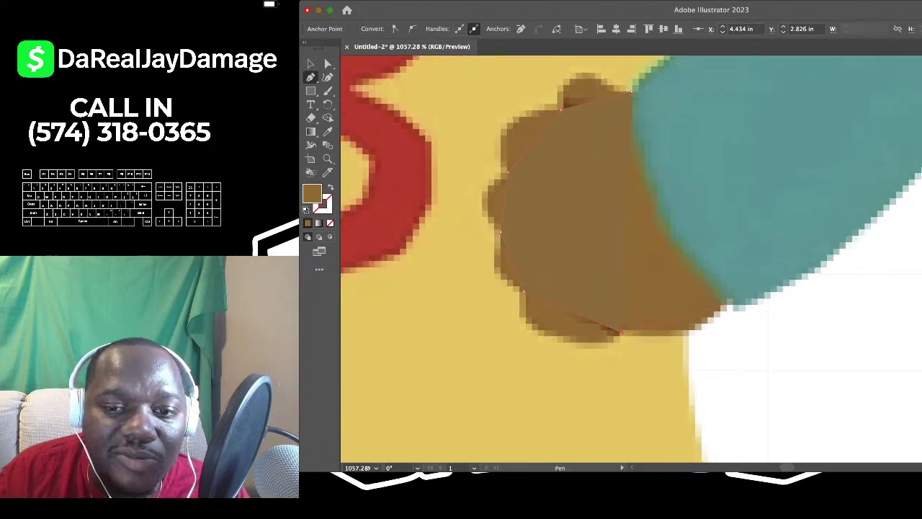
click(729, 306)
scroll(729, 306, down, 2)
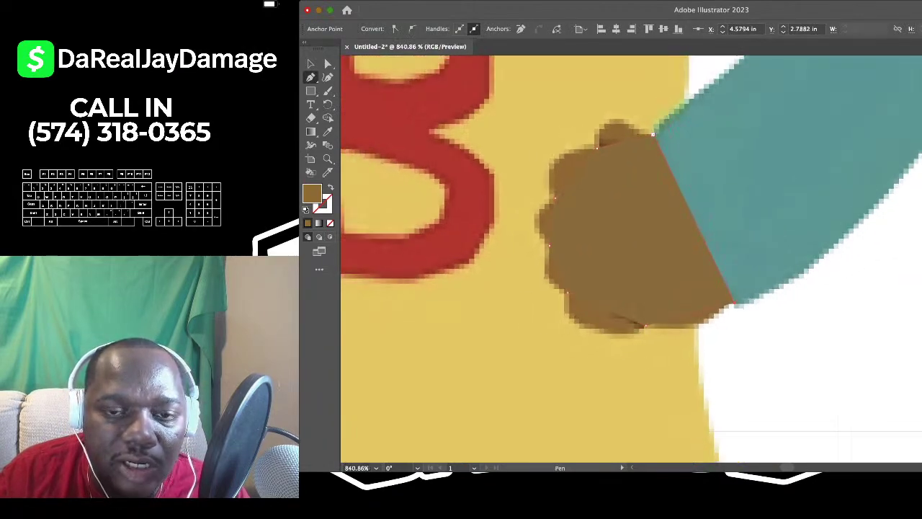
Remove the fill of the hand path at the teal sleeve and bend its sleeve edge, thumb and uppermost knuckle with the Curvature tool
key(shift+grave)
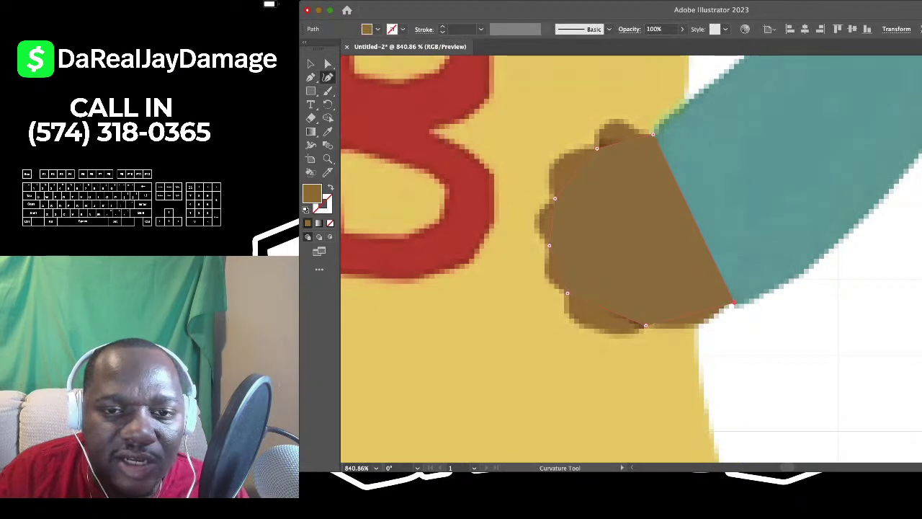
key(slash)
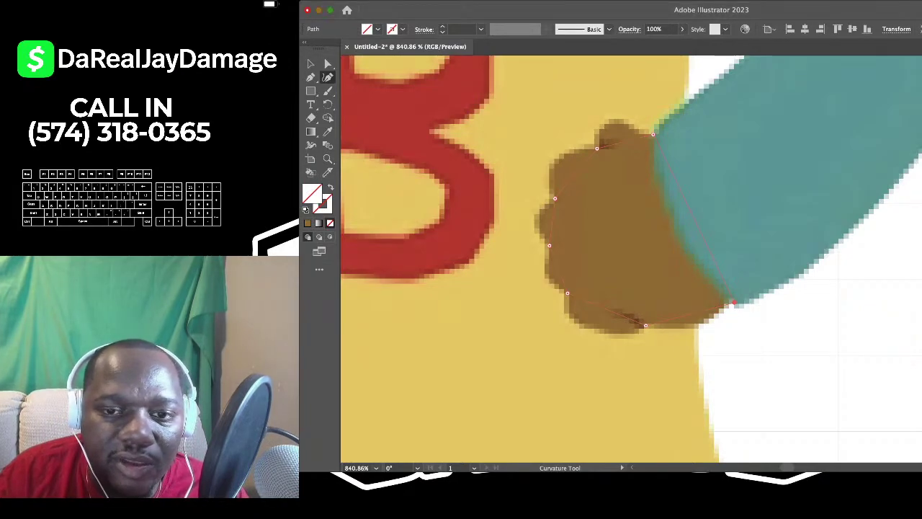
click(685, 197)
scroll(669, 219, up, 2)
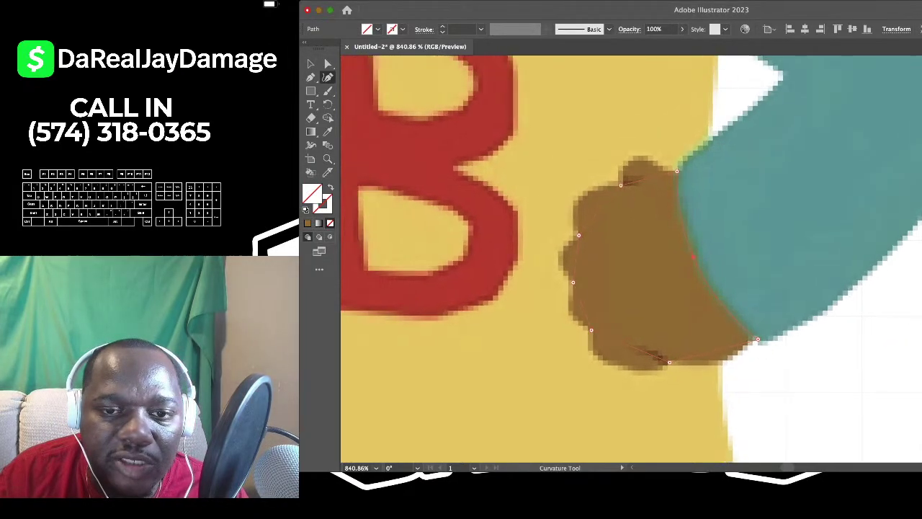
scroll(682, 227, up, 3)
click(607, 140)
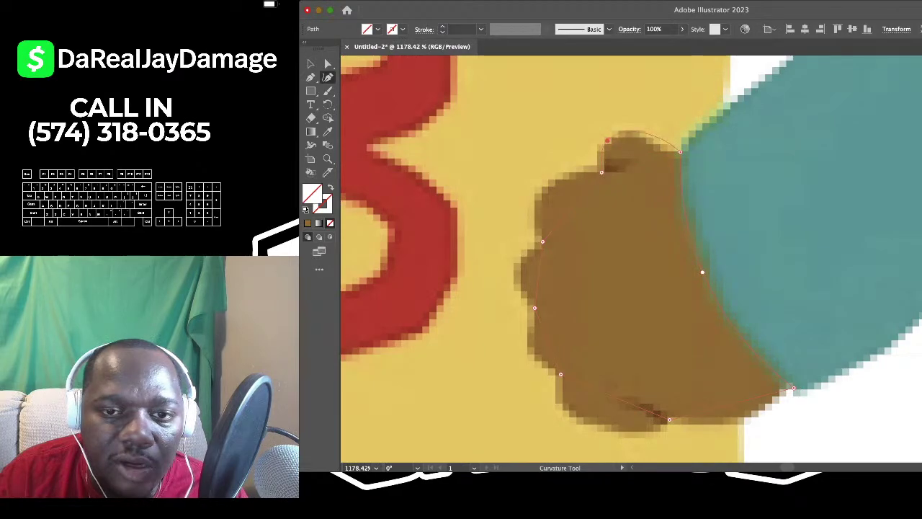
drag(664, 141, 666, 149)
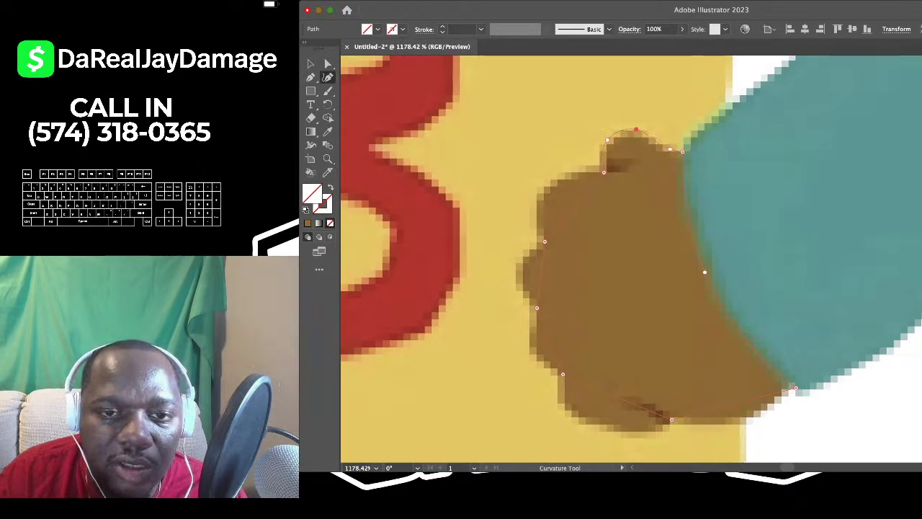
drag(704, 267, 798, 264)
click(636, 187)
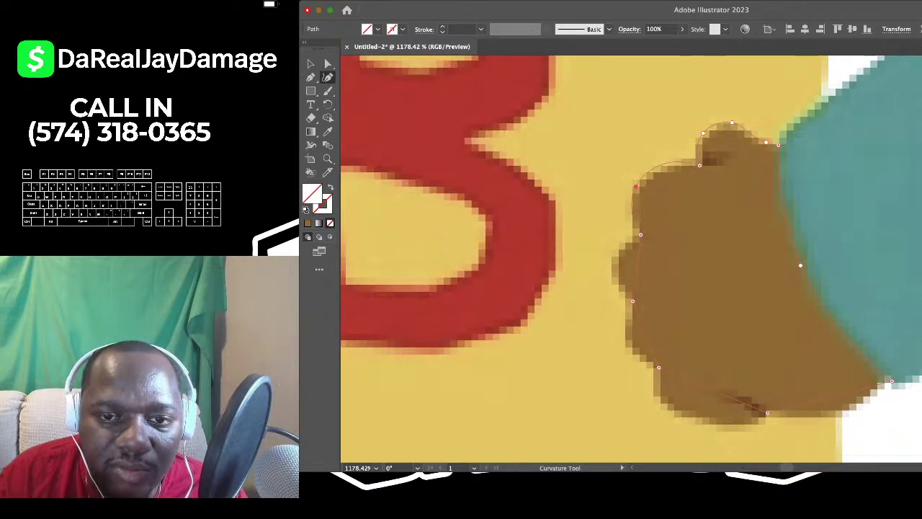
Bend the same hand path's remaining knuckles and its underside up to the wrist corner with the Curvature tool
scroll(635, 259, down, 2)
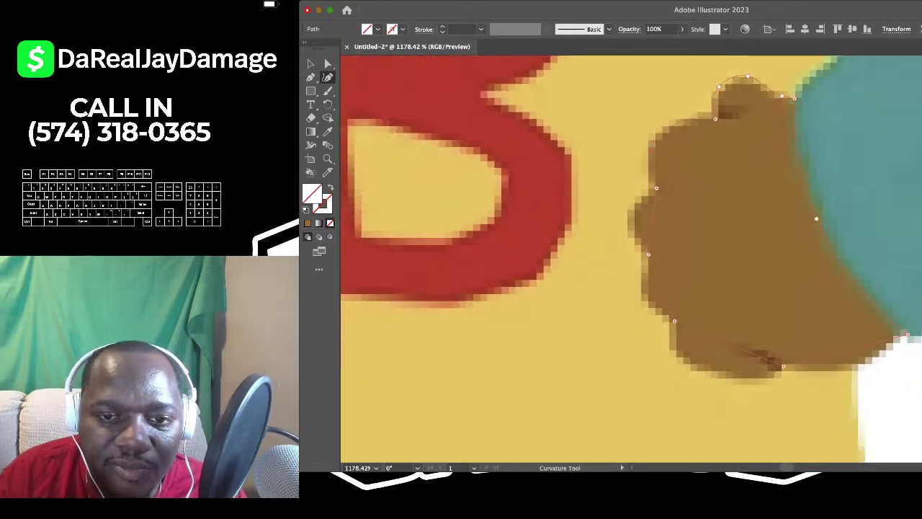
scroll(627, 194, down, 3)
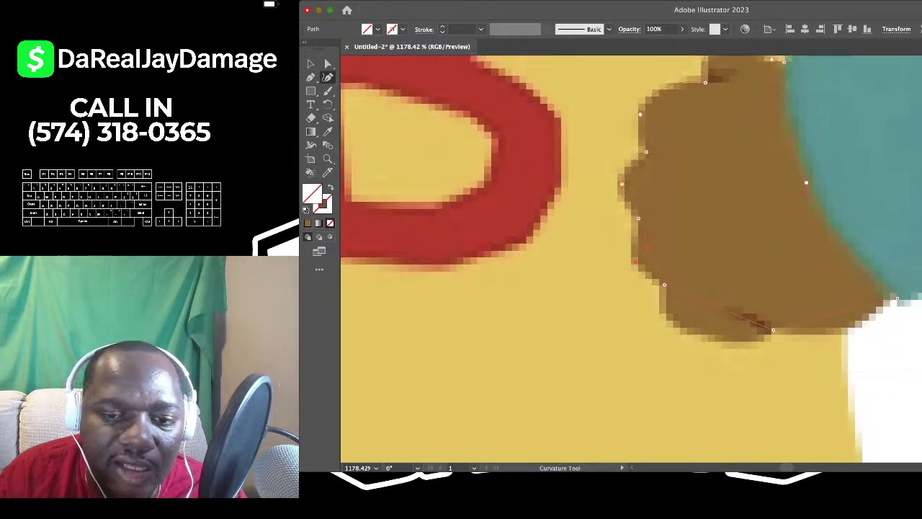
scroll(631, 259, down, 3)
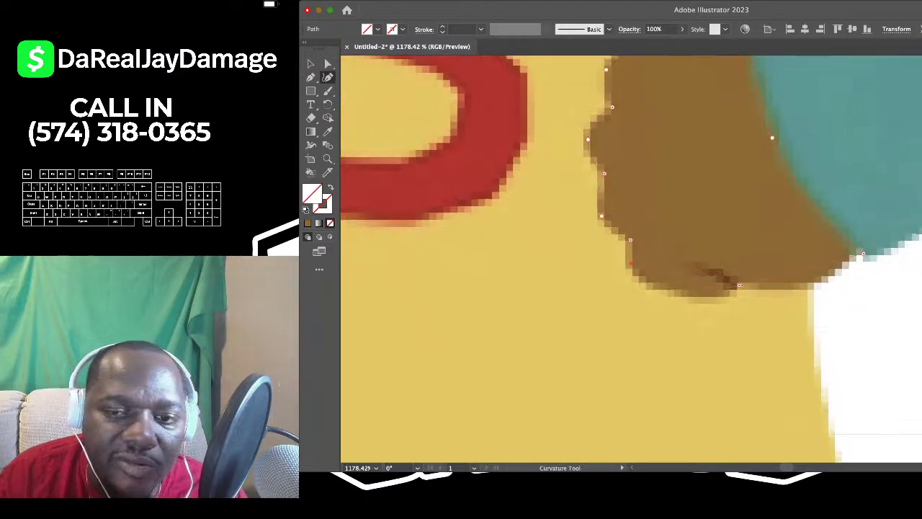
click(630, 263)
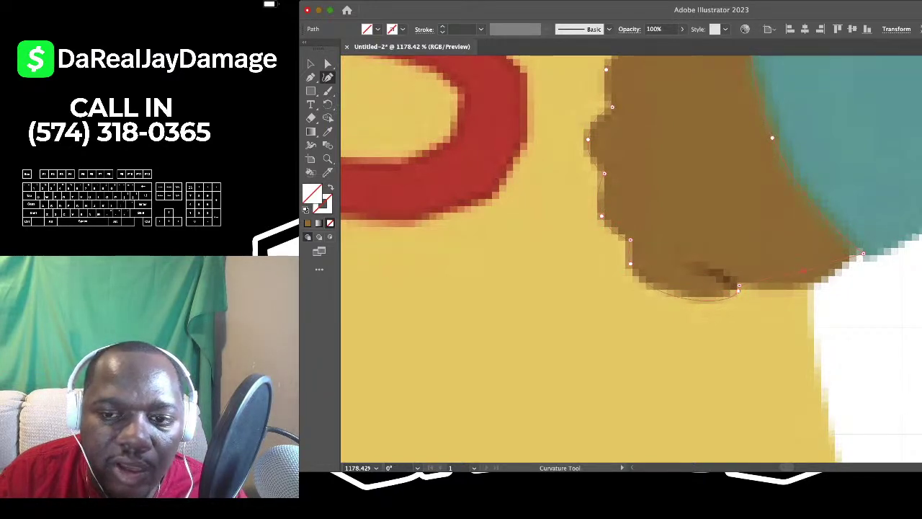
scroll(791, 319, down, 3)
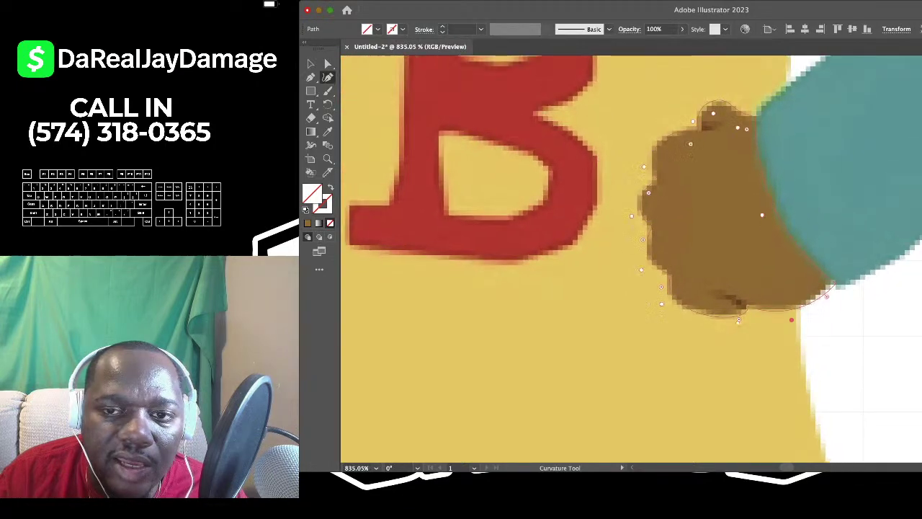
scroll(791, 319, down, 5)
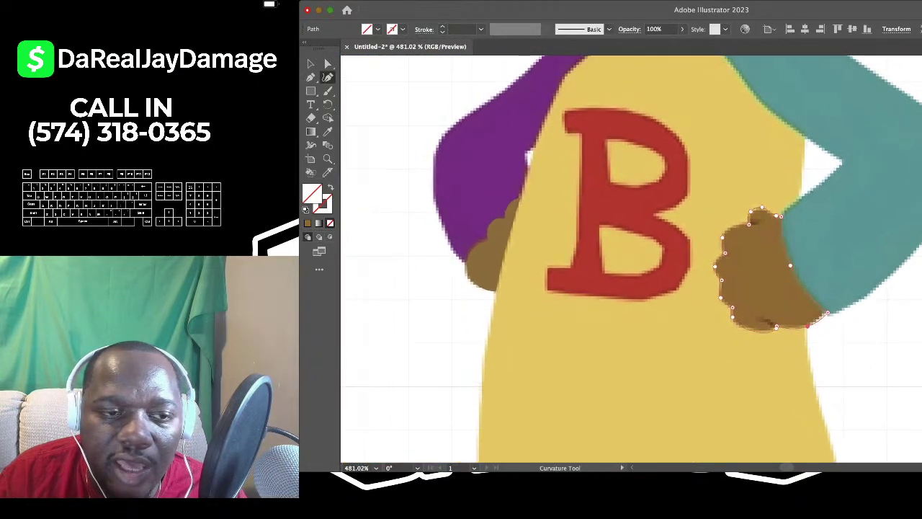
Fill the hand path at the teal sleeve with the skin brown using the Eyedropper, and deselect it
key(i)
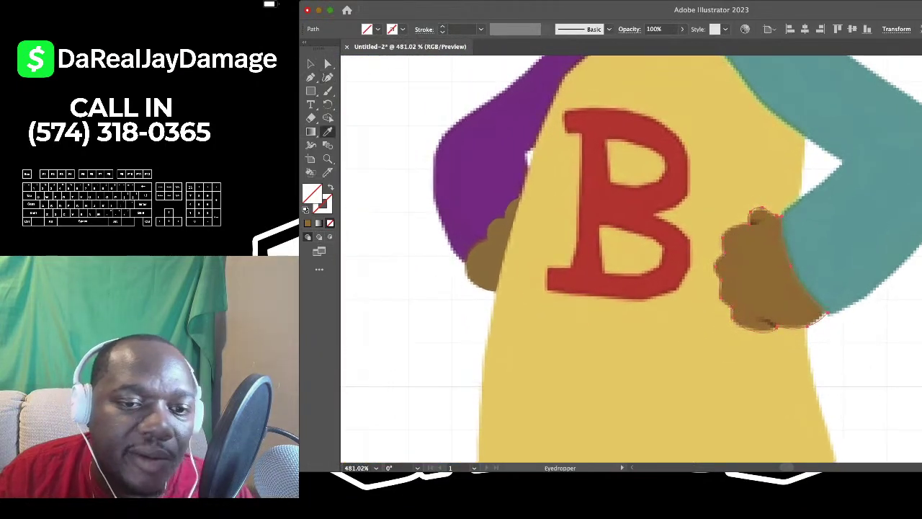
click(764, 280)
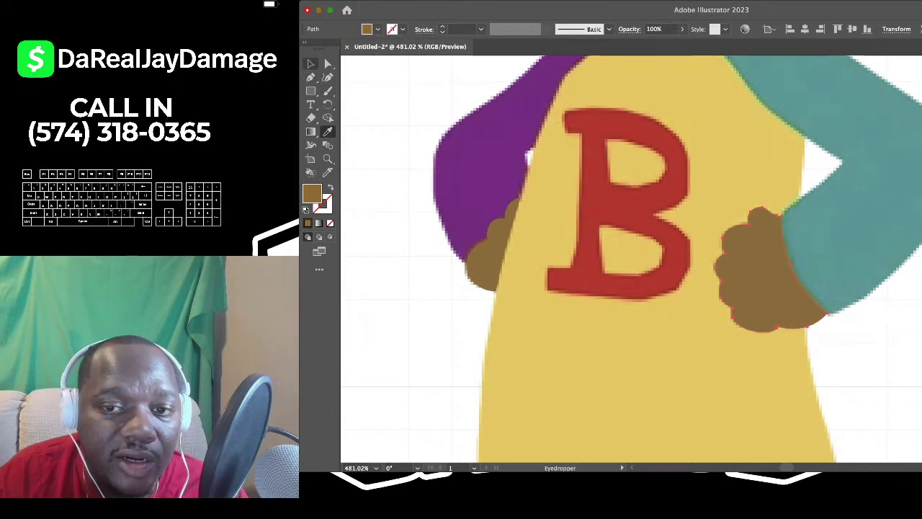
click(311, 63)
click(436, 108)
Check the traced head, ears, neck and hands against the rest of the character
scroll(436, 108, down, 2)
scroll(450, 216, up, 3)
scroll(463, 263, down, 3)
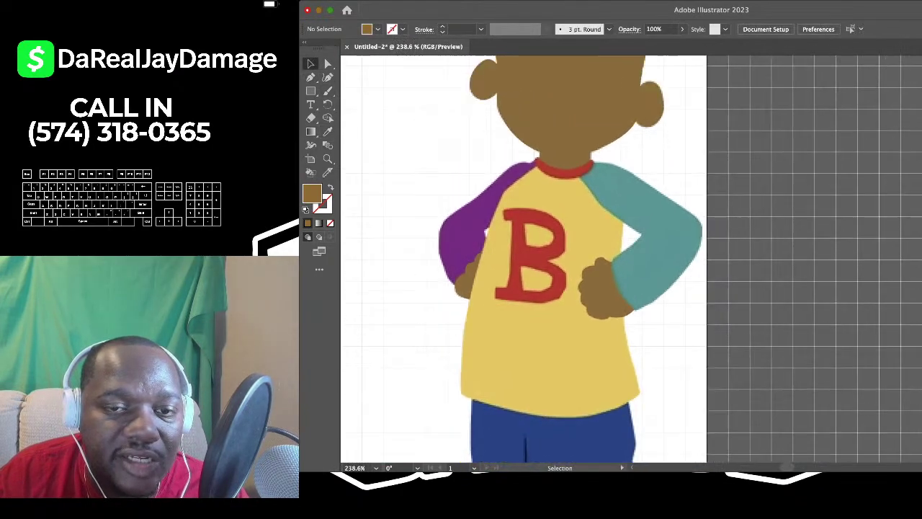
scroll(436, 140, up, 2)
scroll(436, 140, down, 2)
scroll(529, 259, down, 4)
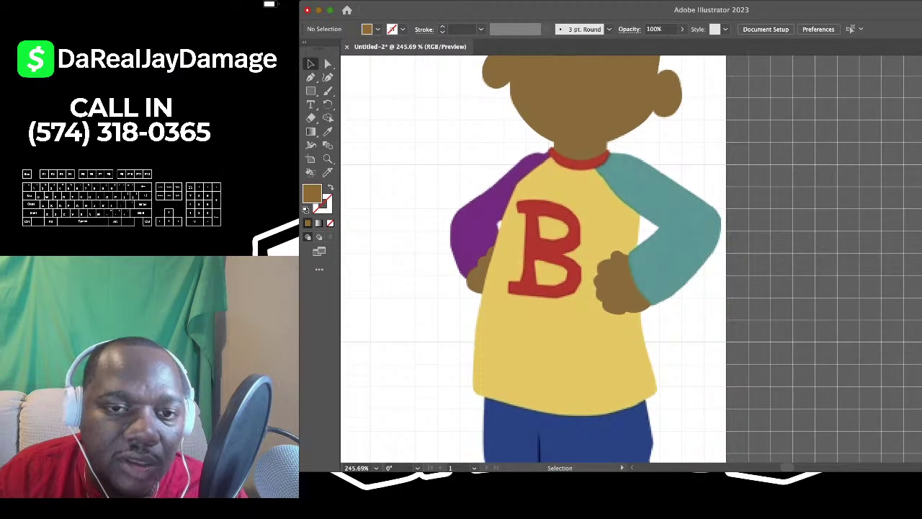
scroll(529, 259, up, 2)
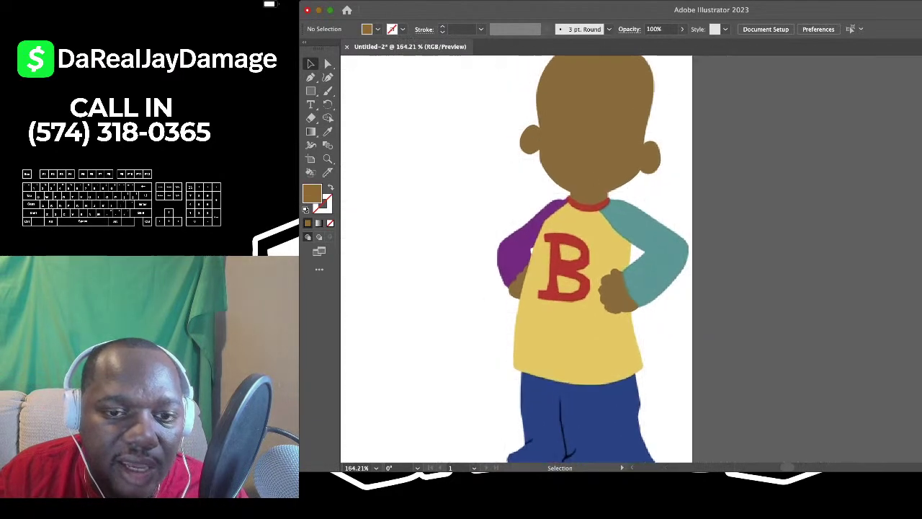
scroll(529, 259, down, 2)
scroll(529, 259, up, 2)
scroll(530, 259, up, 3)
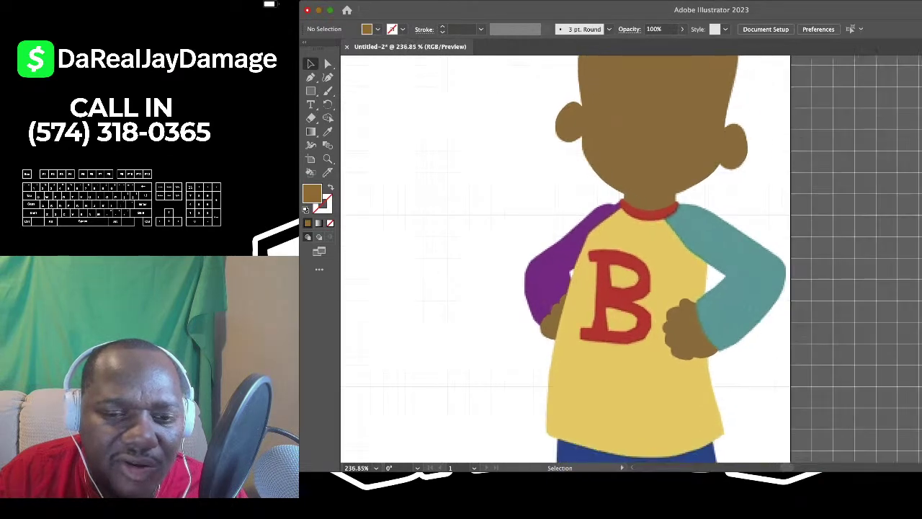
scroll(529, 259, up, 3)
scroll(529, 259, down, 3)
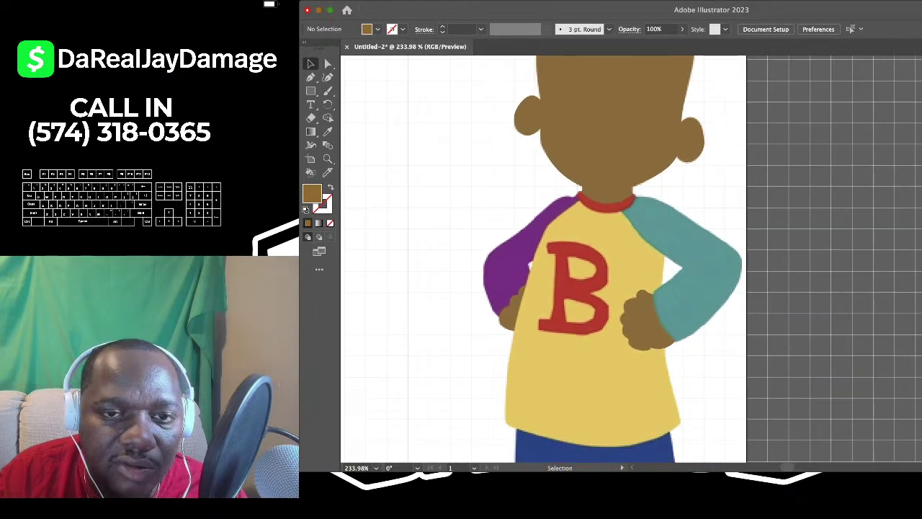
scroll(530, 260, down, 3)
scroll(529, 259, up, 1)
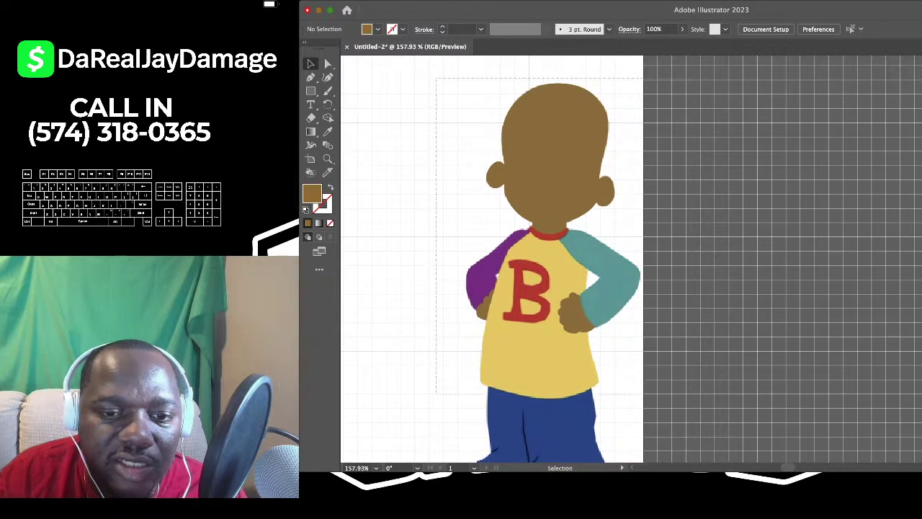
Select all the traced skin shapes and move them together off the reference onto the empty part of the artboard, then deselect
drag(435, 77, 709, 394)
scroll(709, 396, down, 3)
scroll(709, 396, left, 3)
scroll(709, 396, down, 1)
scroll(710, 396, up, 1)
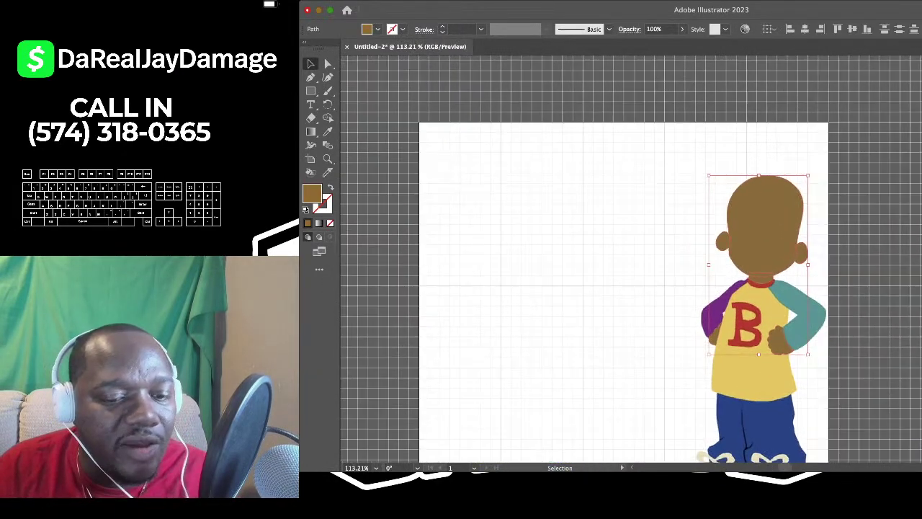
scroll(631, 259, left, 3)
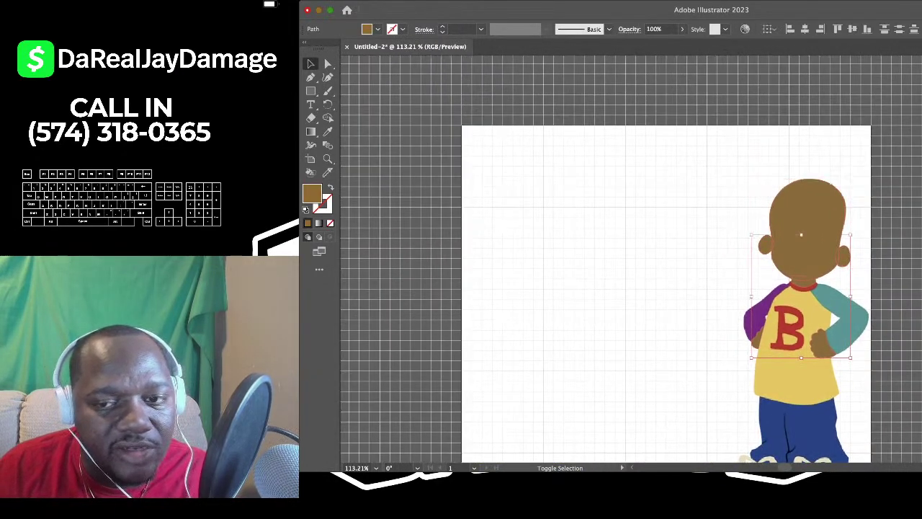
scroll(631, 259, down, 3)
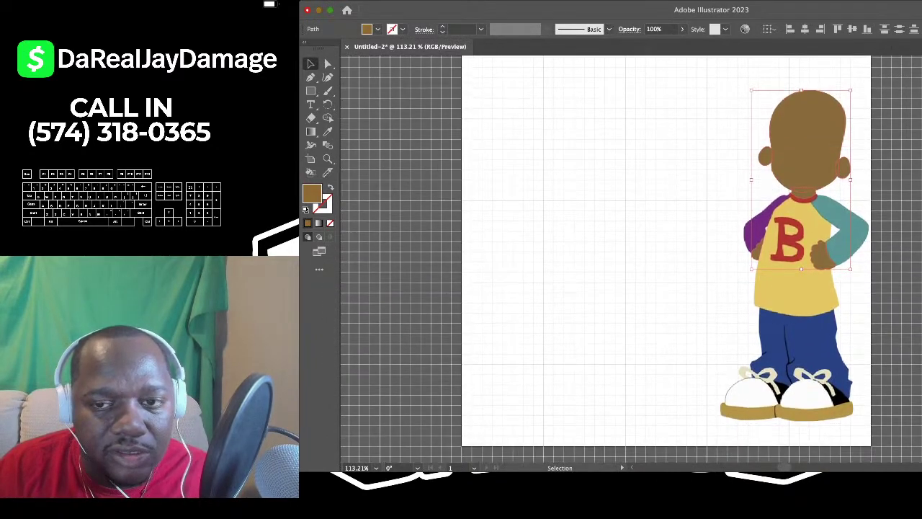
scroll(631, 259, up, 2)
drag(799, 195, 560, 194)
click(670, 198)
Examine the facial features of the uncovered reference, including the eyebrows, eyes, nose, mouth and inner ears
scroll(670, 198, up, 3)
scroll(684, 209, right, 3)
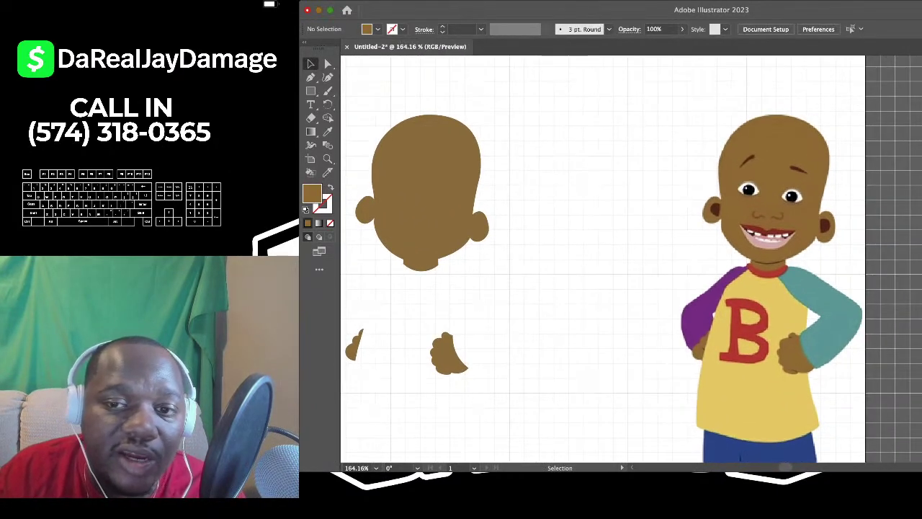
scroll(685, 209, up, 3)
scroll(684, 209, right, 1)
scroll(684, 209, up, 3)
scroll(710, 184, up, 2)
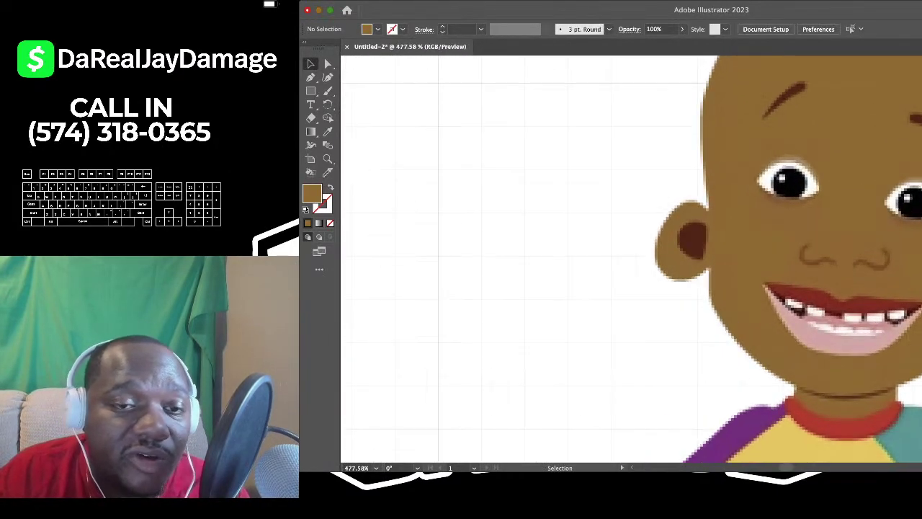
scroll(709, 184, right, 3)
scroll(709, 184, down, 2)
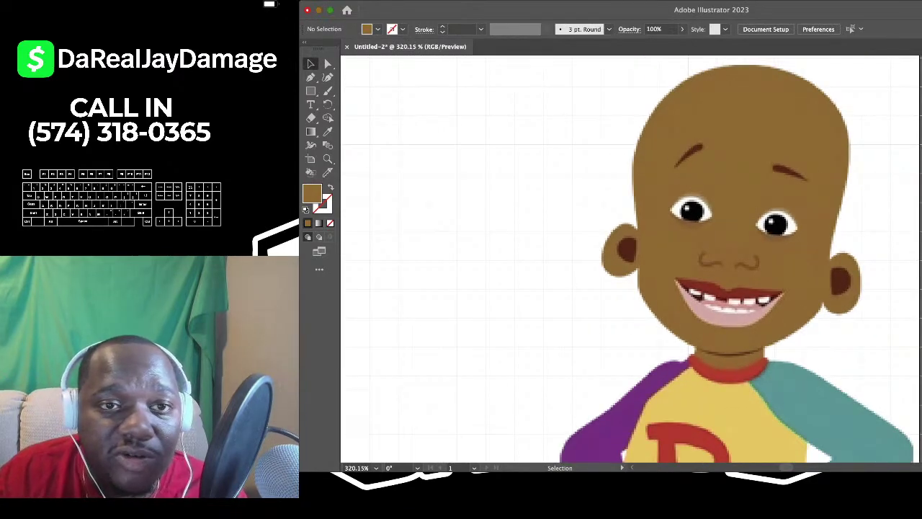
key(super+Tab)
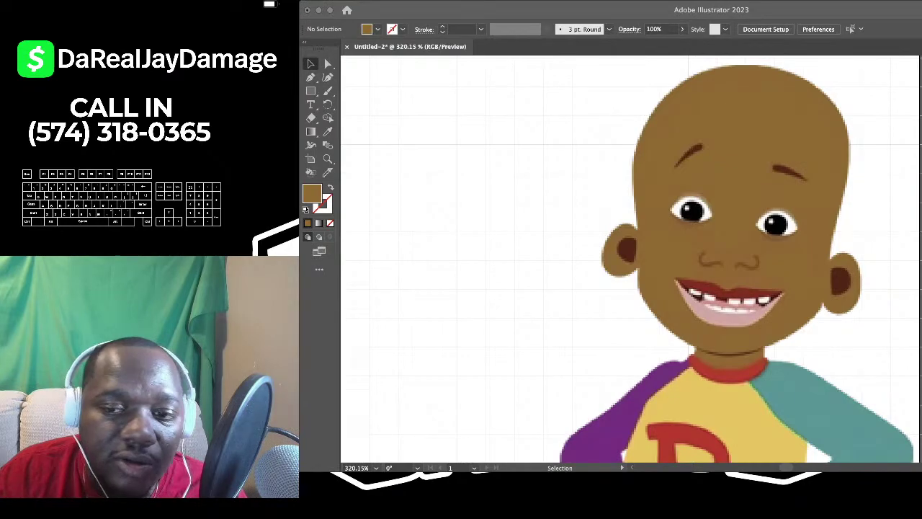
key(super+Tab)
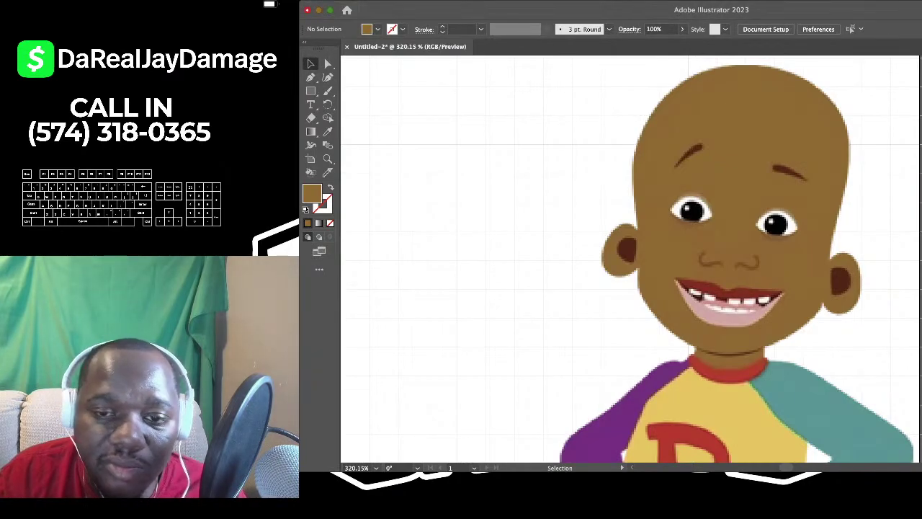
scroll(712, 170, right, 3)
scroll(712, 171, up, 4)
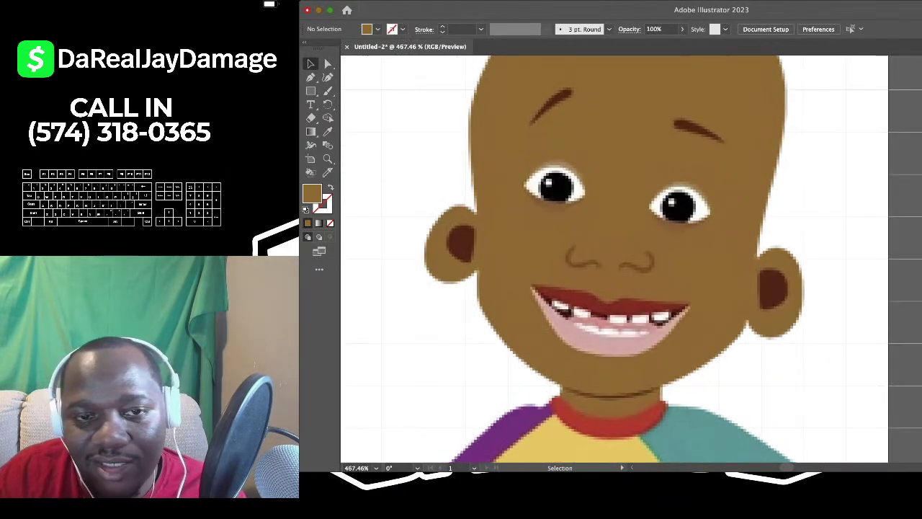
scroll(712, 171, left, 2)
scroll(631, 259, up, 2)
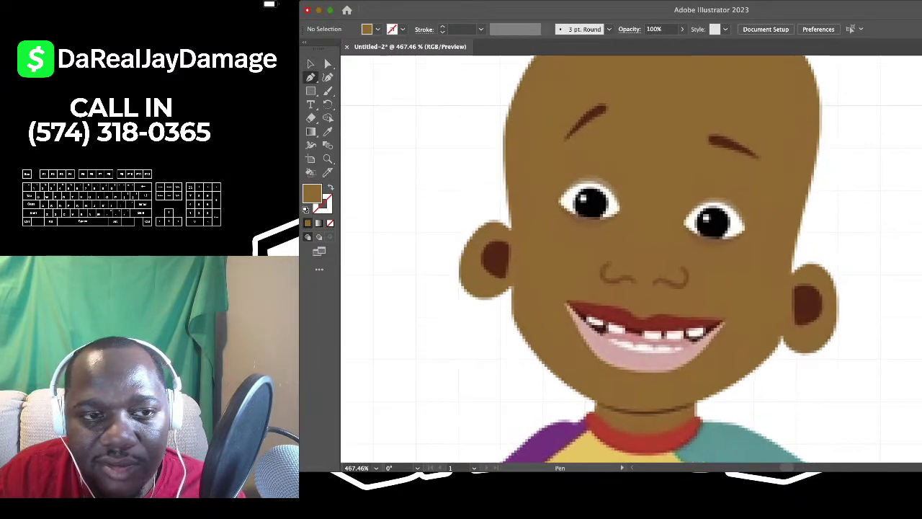
Sample the eyebrow's dark brown with the Eyedropper and outline the left eyebrow as a narrow three-point Pen triangle
key(shift+m)
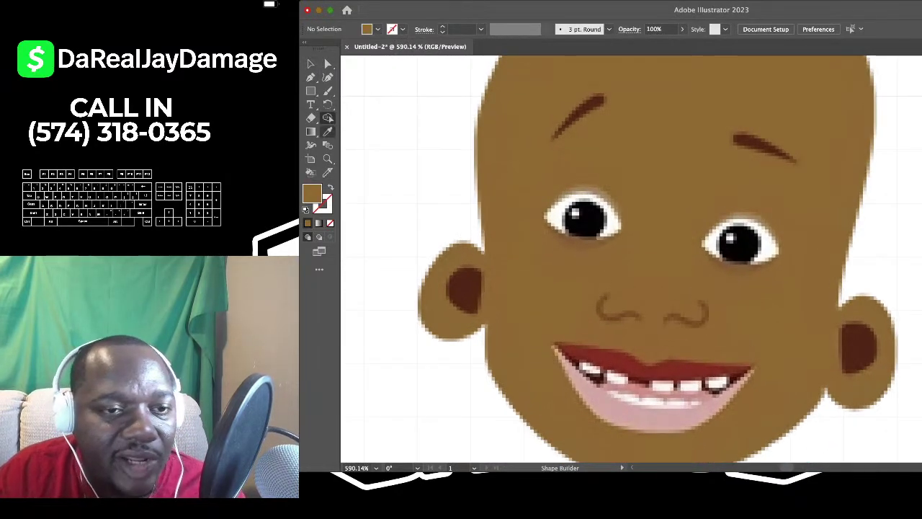
key(i)
scroll(571, 114, up, 3)
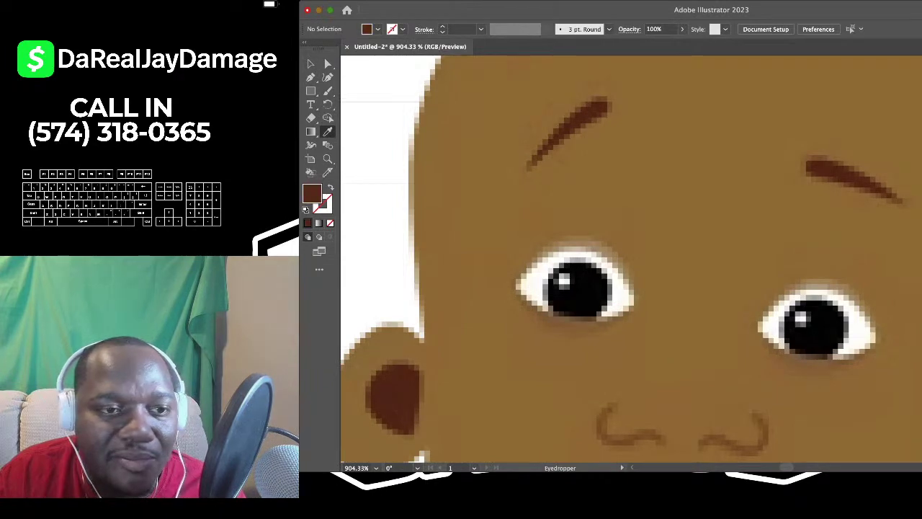
key(p)
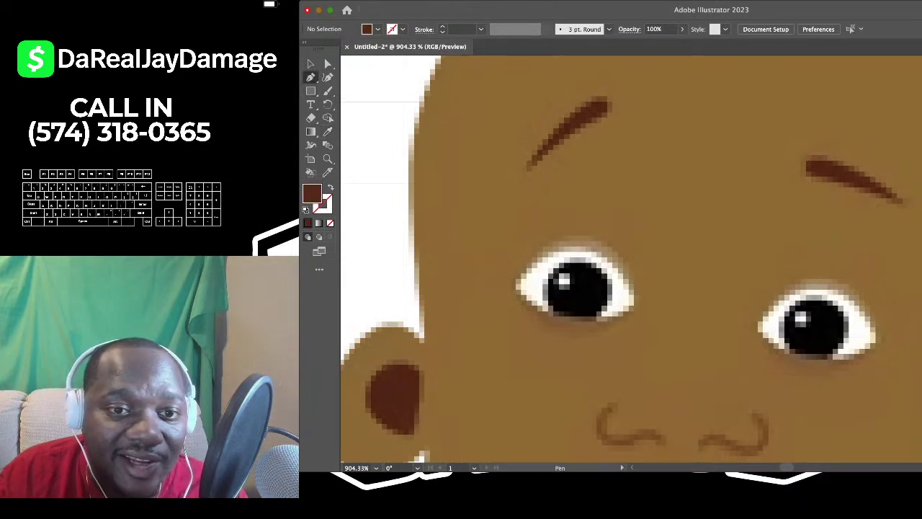
click(525, 171)
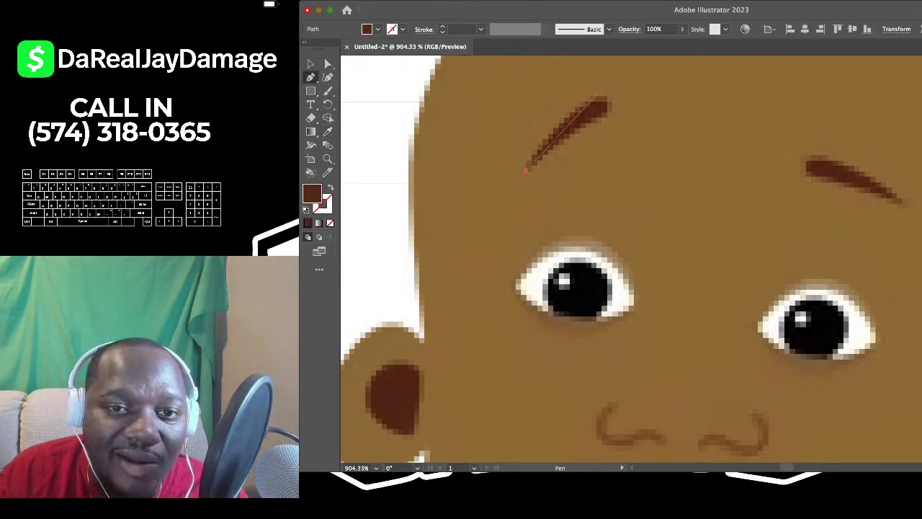
click(596, 96)
click(611, 111)
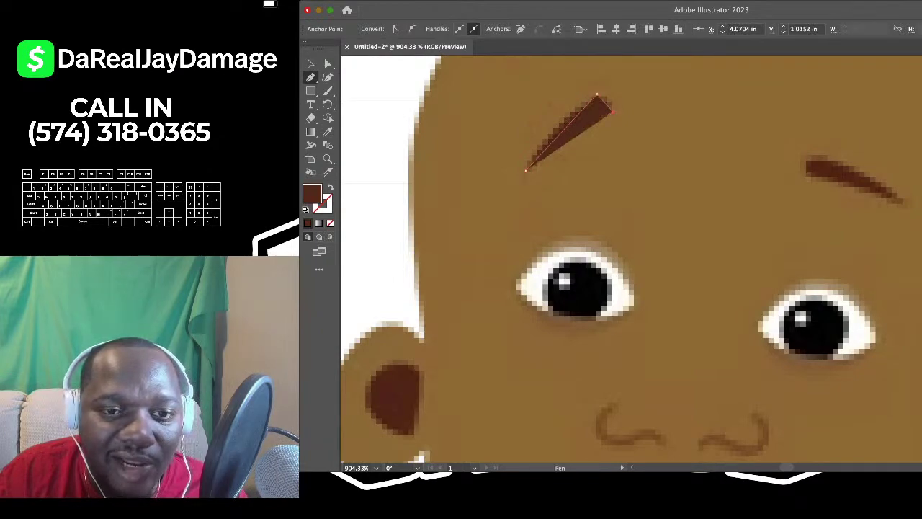
Round the thick end of the left eyebrow shape with Curvature points and remove its two sharp corner anchors
click(327, 78)
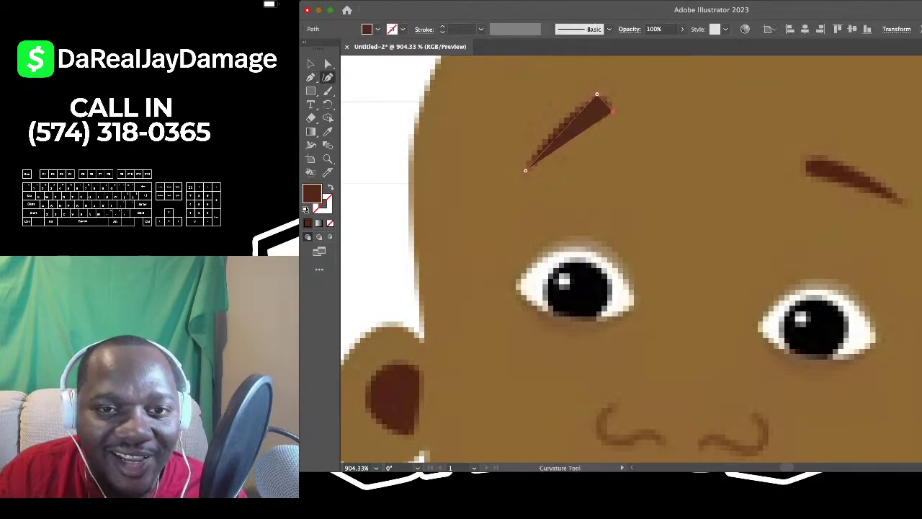
scroll(576, 104, up, 5)
click(603, 96)
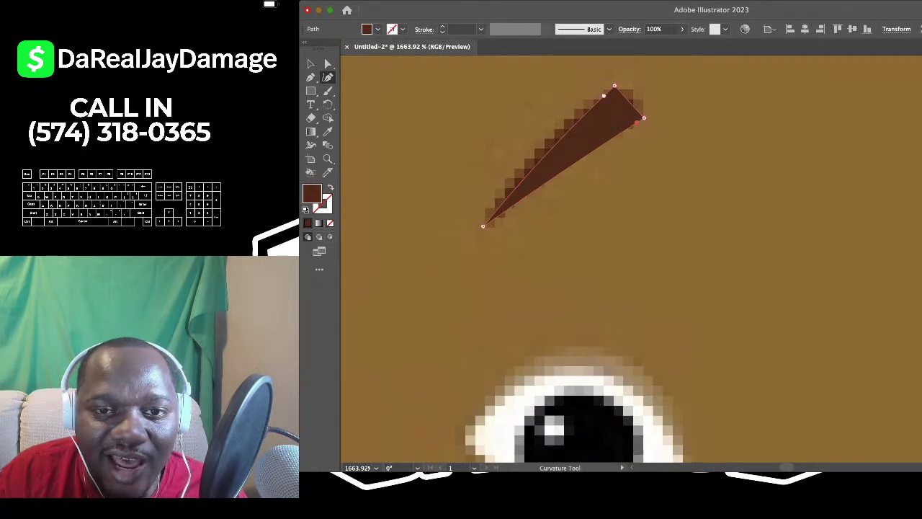
drag(630, 102, 638, 95)
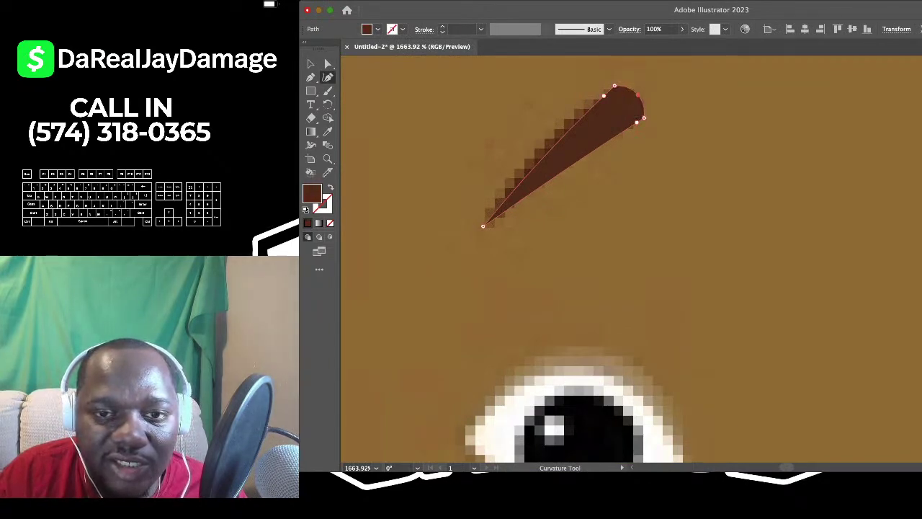
click(644, 118)
key(Delete)
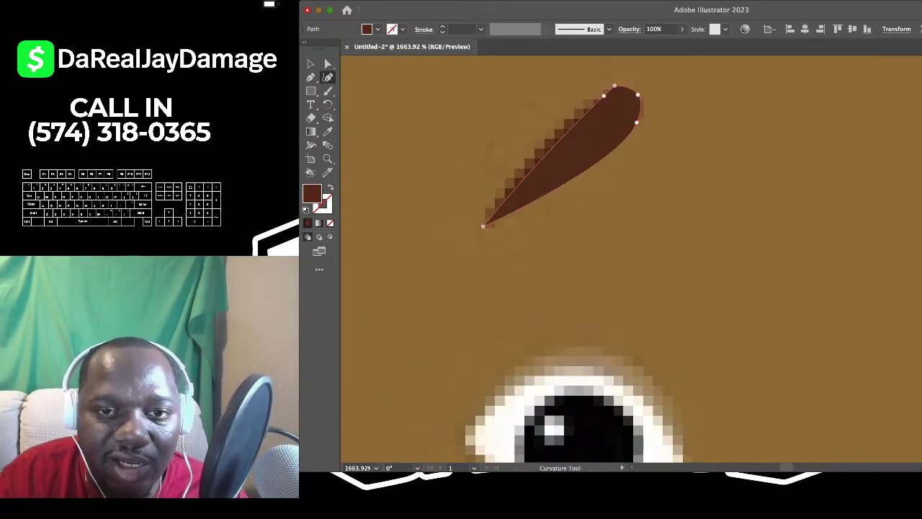
key(Delete)
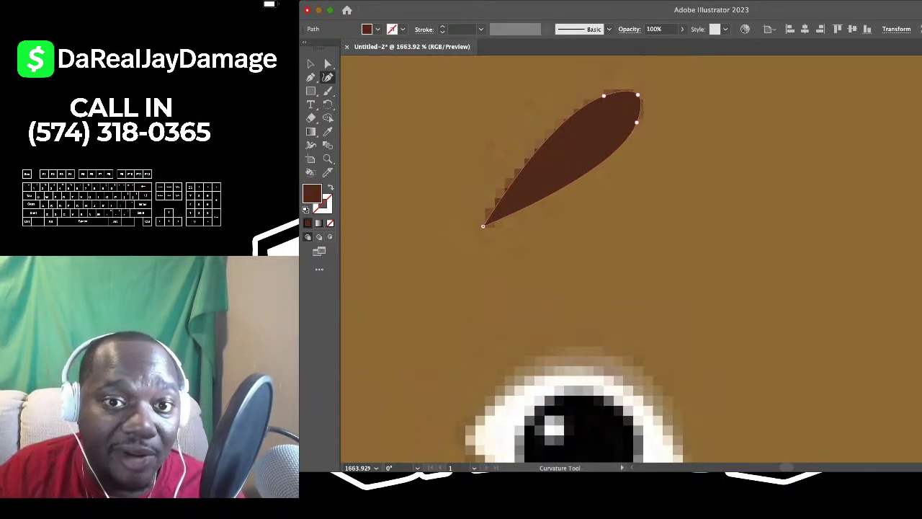
Bend the left eyebrow's upper and lower edges with the Curvature tool to match the reference, and deselect it
drag(603, 96, 624, 87)
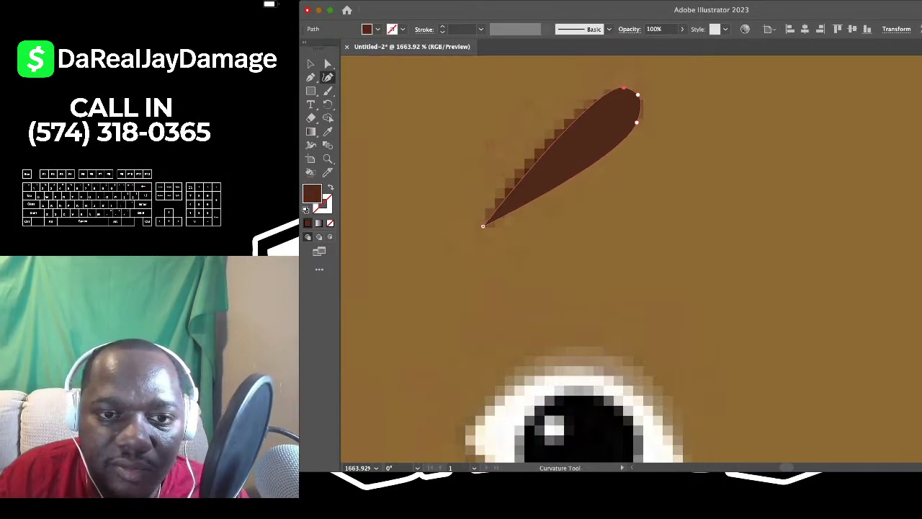
drag(533, 175, 522, 164)
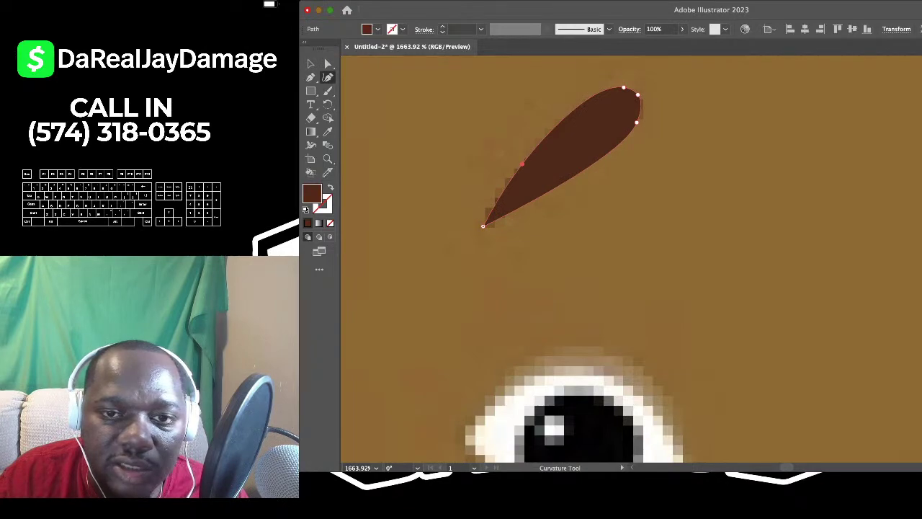
mouse_move(636, 123)
mouse_down()
mouse_move(644, 109)
mouse_move(634, 124)
mouse_move(625, 117)
mouse_move(635, 113)
mouse_up()
scroll(520, 180, down, 5)
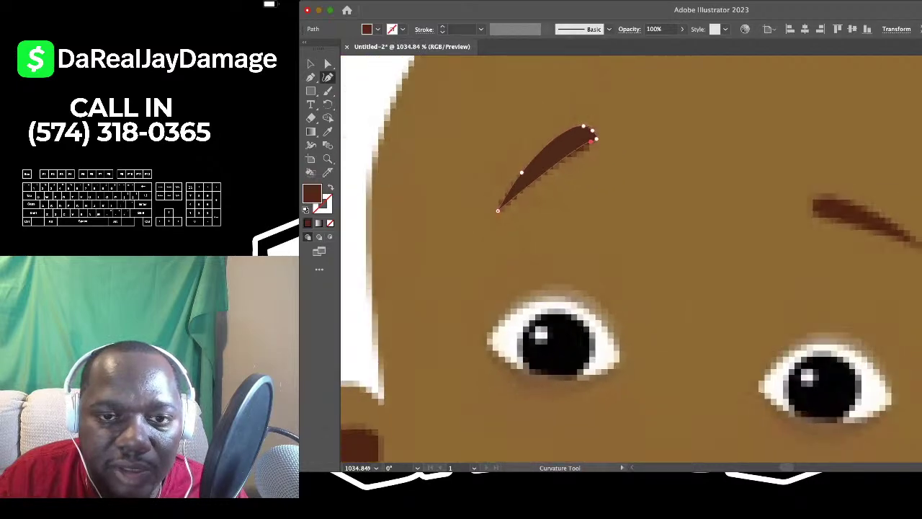
key(v)
click(727, 191)
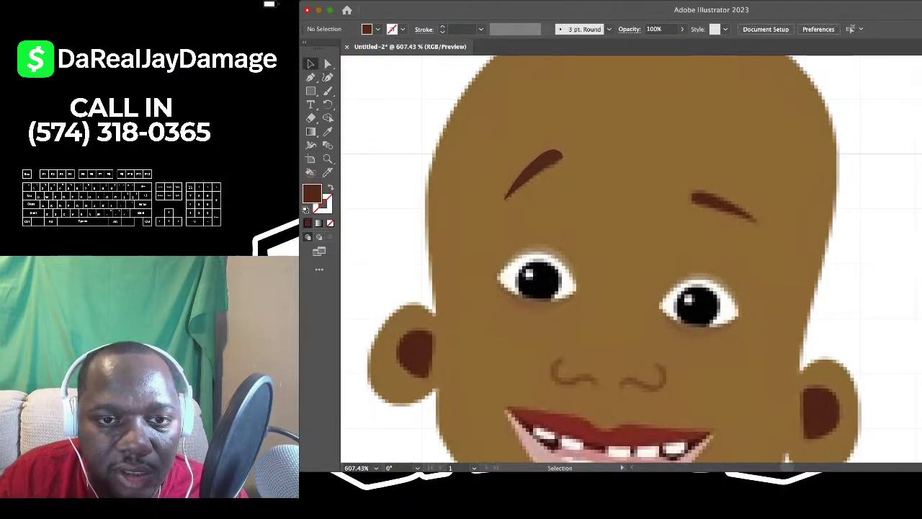
Outline the right eyebrow as a narrow three-point Pen triangle with the dark brown fill
scroll(727, 191, up, 3)
key(p)
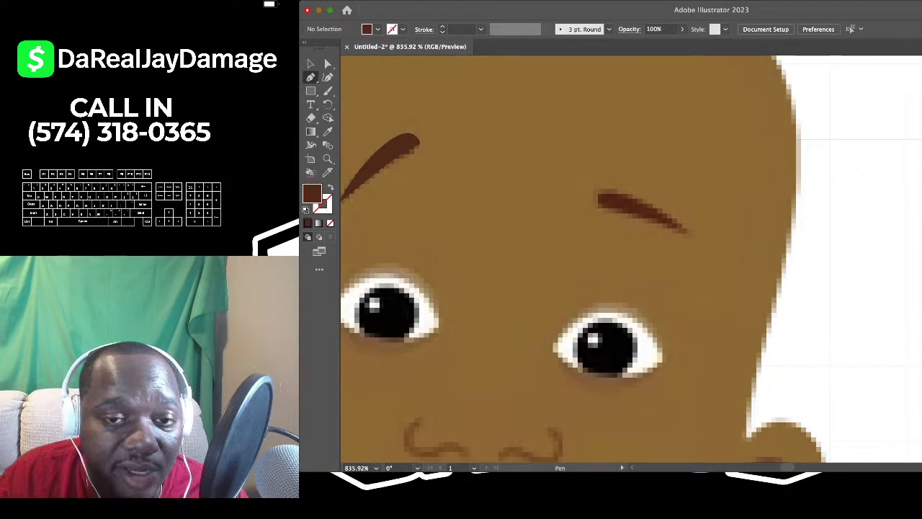
scroll(717, 191, up, 3)
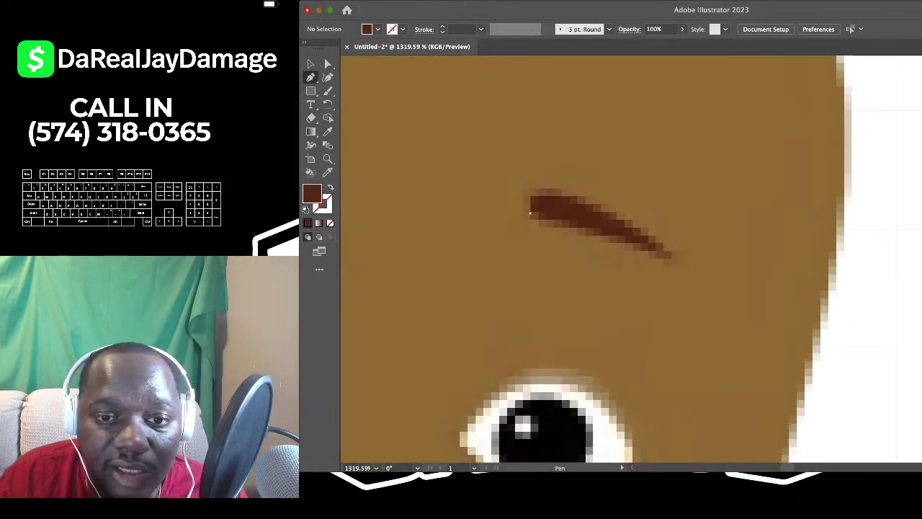
click(530, 213)
click(679, 261)
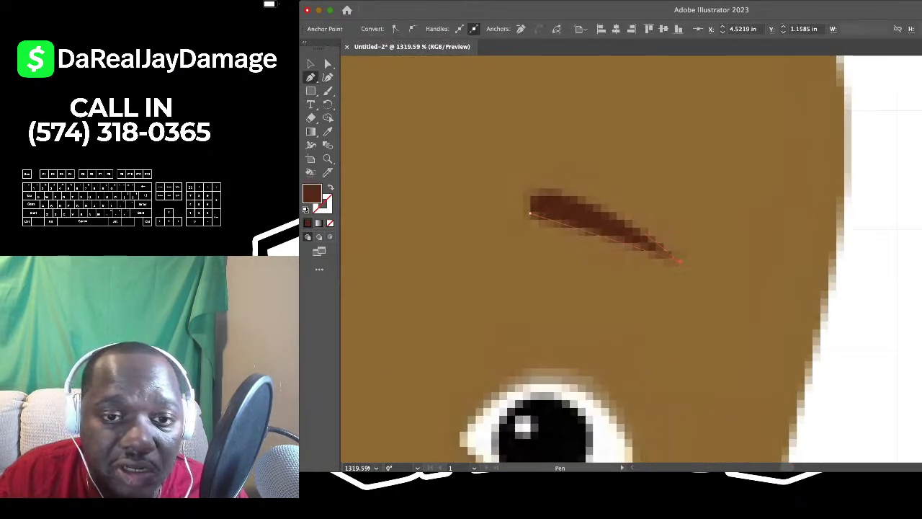
click(550, 189)
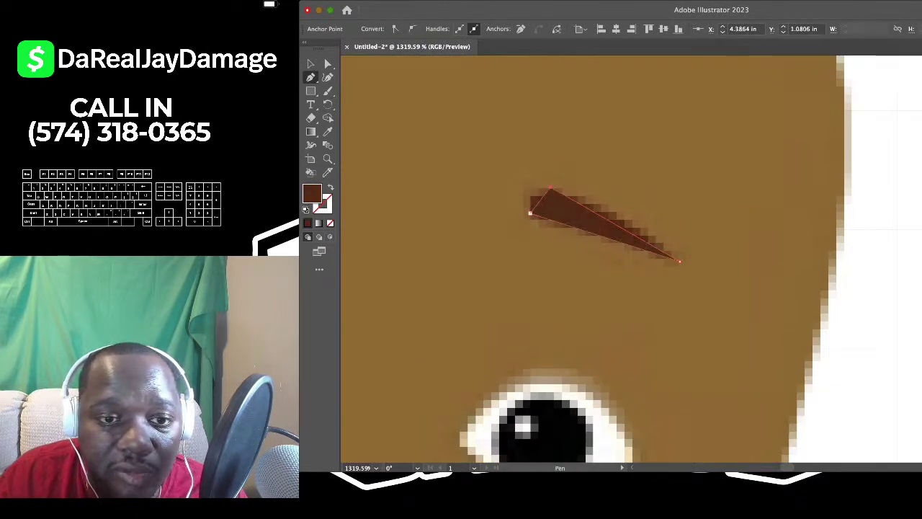
Add Curvature points around the right eyebrow's thick end and remove its sharp corner anchors
key(shift+grave)
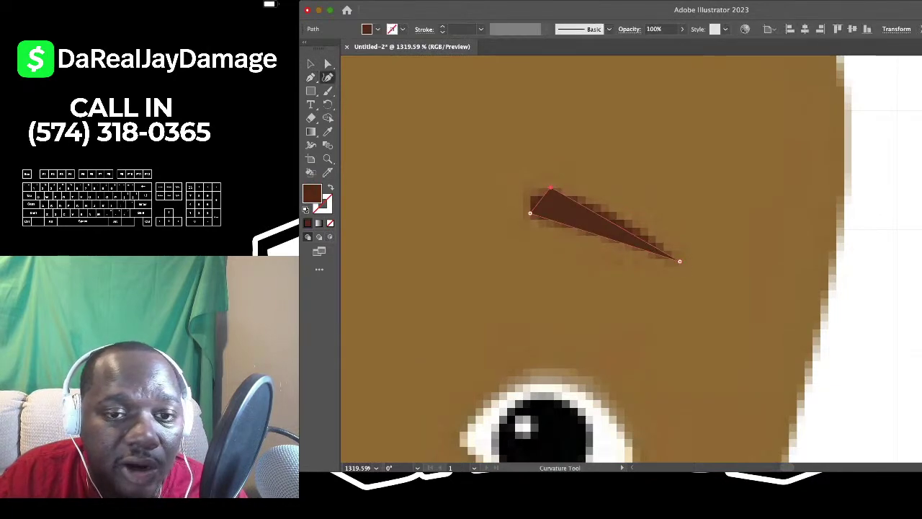
scroll(554, 189, up, 3)
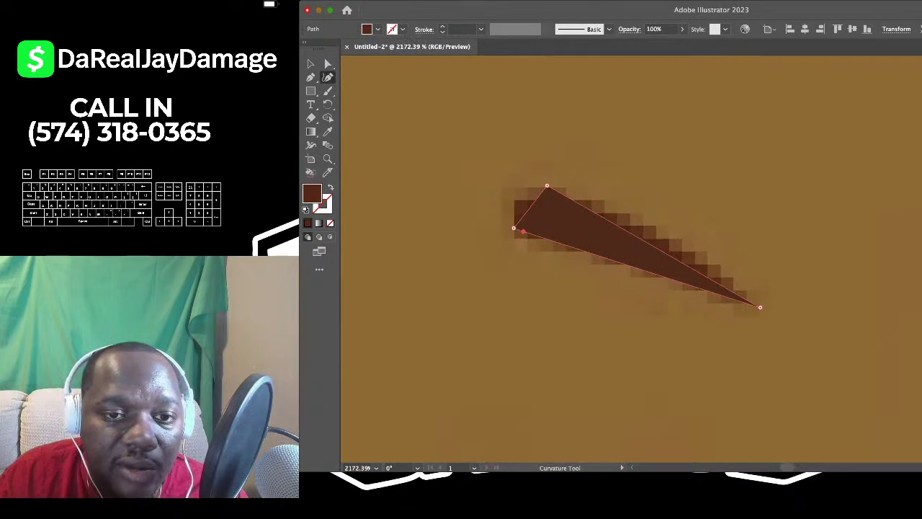
click(529, 205)
click(547, 186)
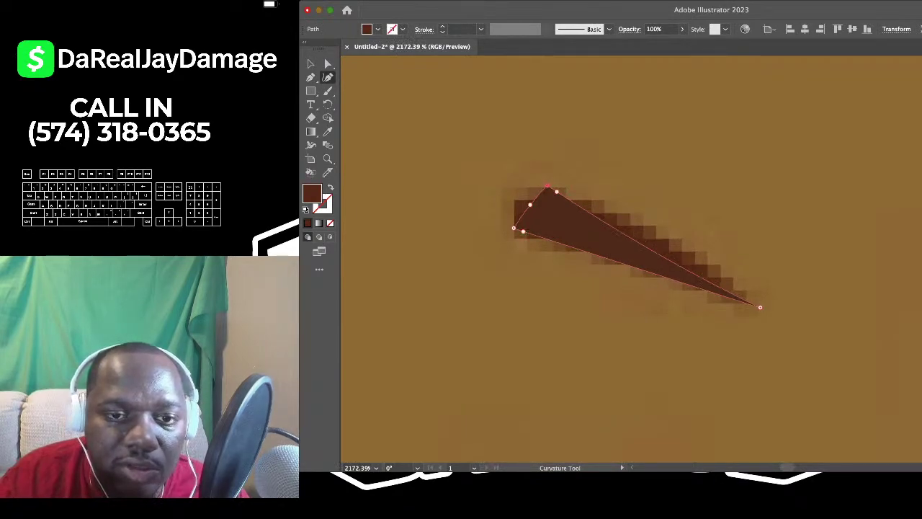
key(Delete)
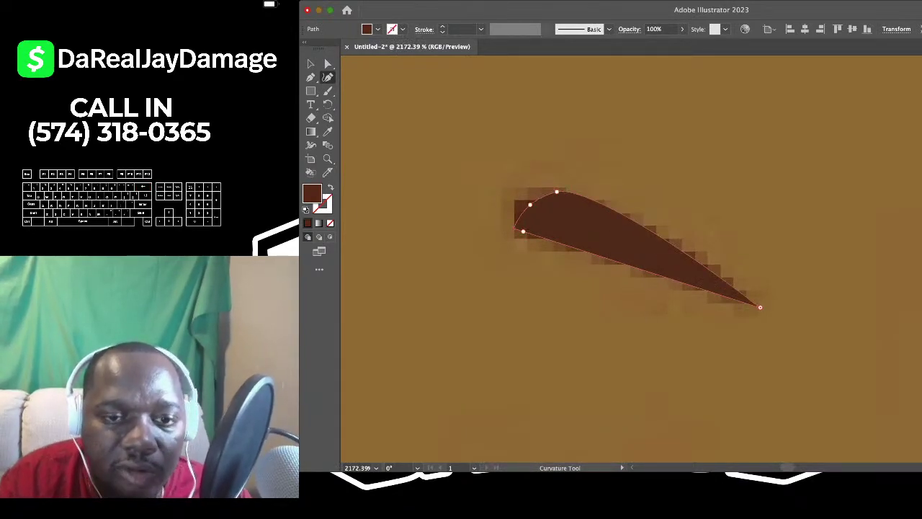
key(Delete)
Reshape the right eyebrow's rounded end, tip and both edges to follow the reference, and deselect it
drag(529, 205, 536, 186)
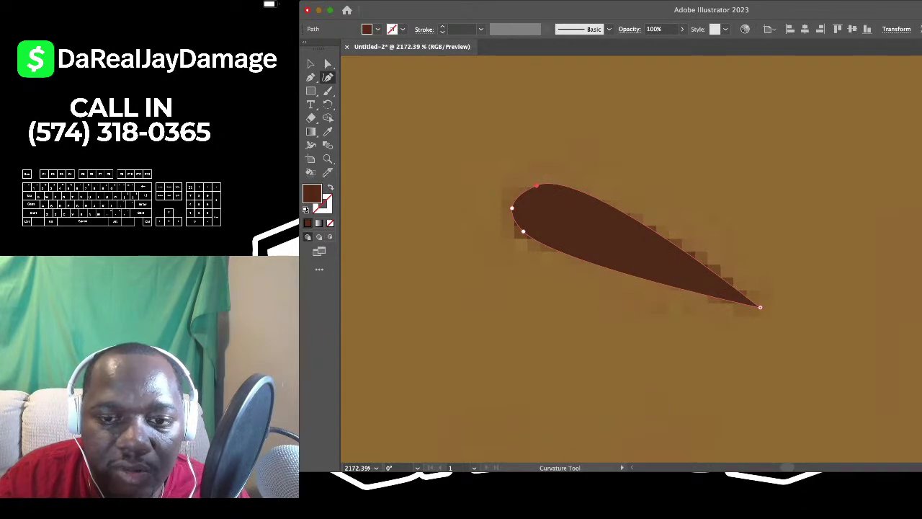
drag(760, 307, 764, 306)
drag(566, 256, 552, 237)
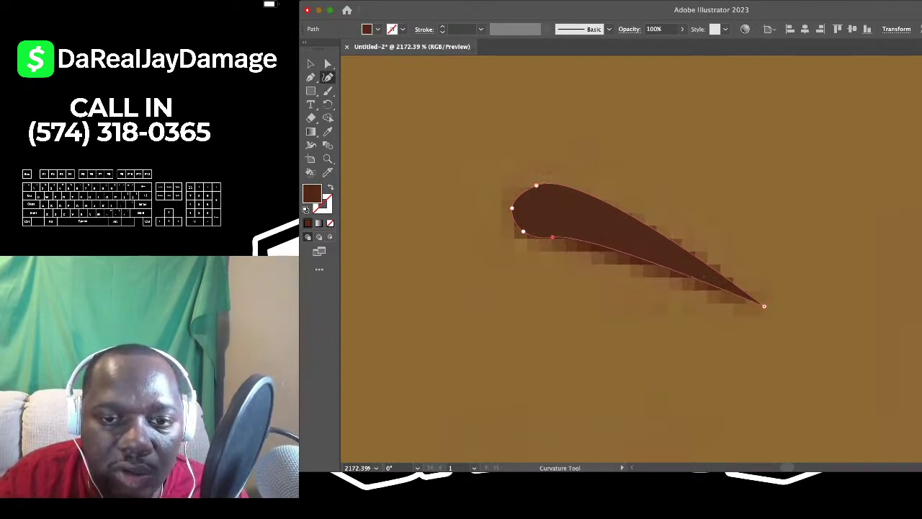
drag(661, 234, 664, 223)
scroll(664, 223, down, 8)
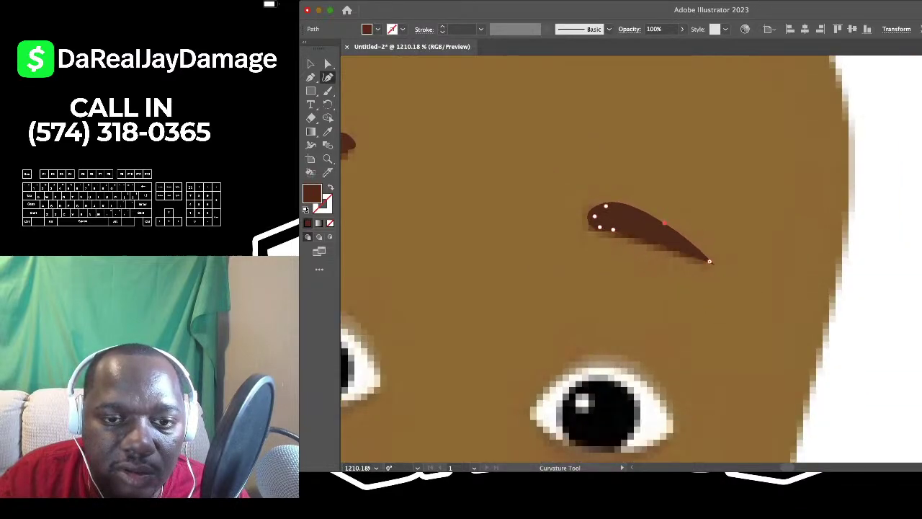
scroll(664, 224, left, 2)
click(311, 63)
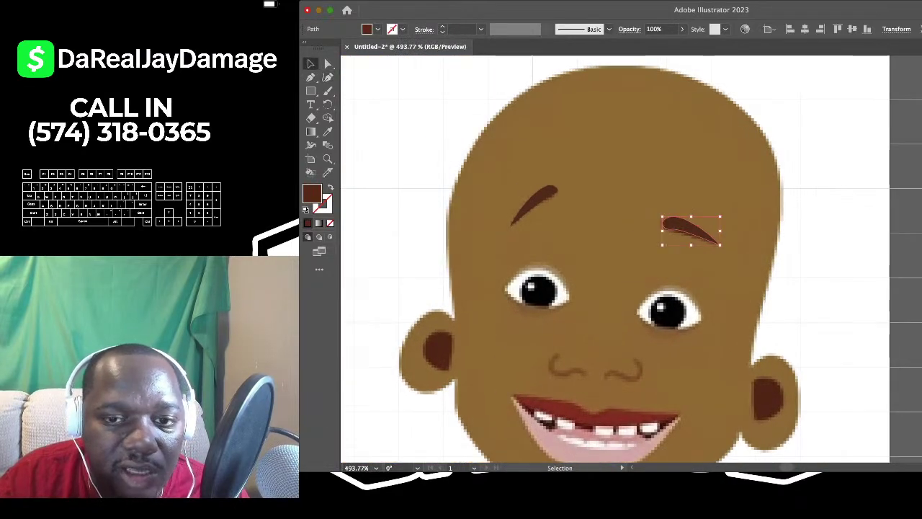
click(432, 105)
scroll(432, 105, down, 3)
scroll(432, 104, up, 4)
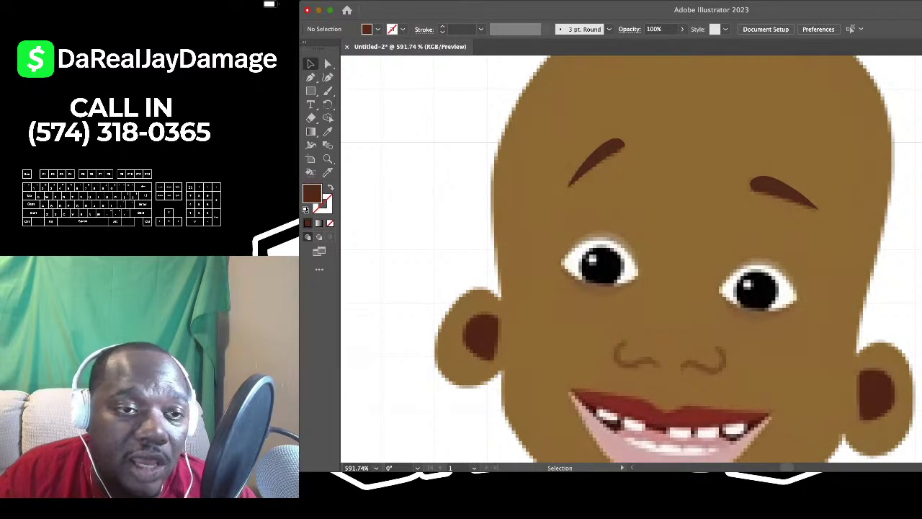
Outline the left eye as a closed three-point Pen path from corner to corner and fill it with the sampled eye white
click(310, 77)
scroll(576, 265, up, 4)
scroll(577, 266, right, 1)
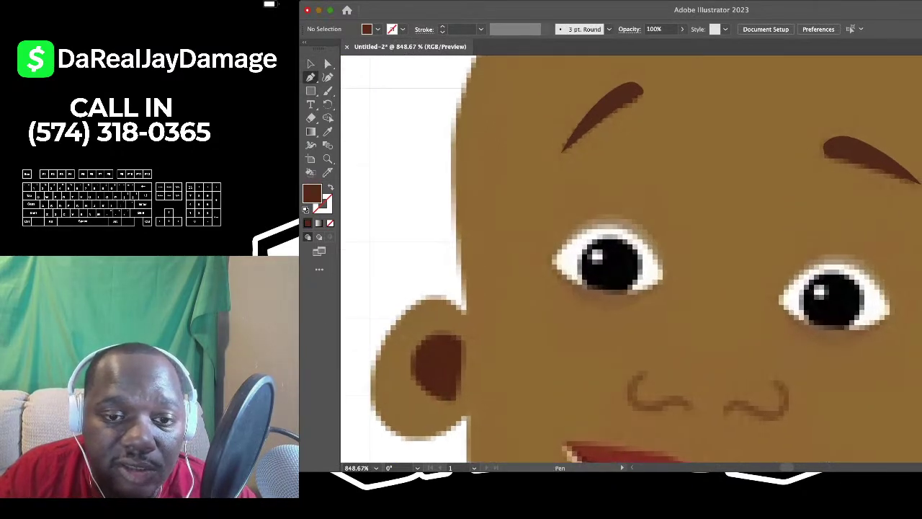
click(548, 261)
click(617, 221)
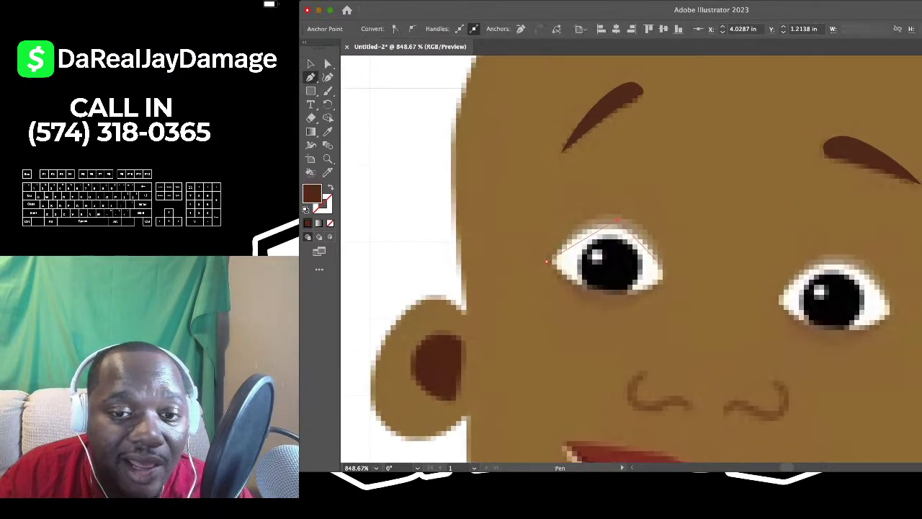
click(669, 277)
click(547, 261)
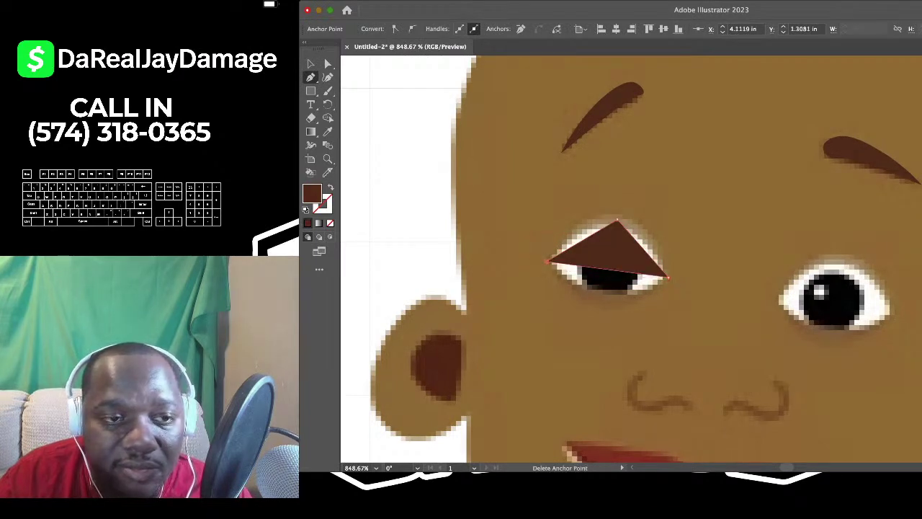
key(i)
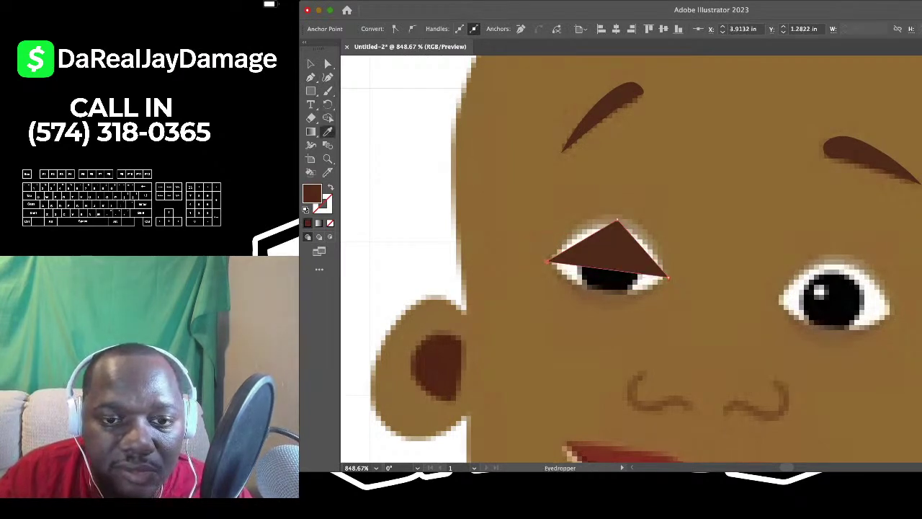
click(568, 245)
Arch the upper edge of the left eye shape by adding a Curvature point near the peak and removing the sharp top anchor
click(327, 77)
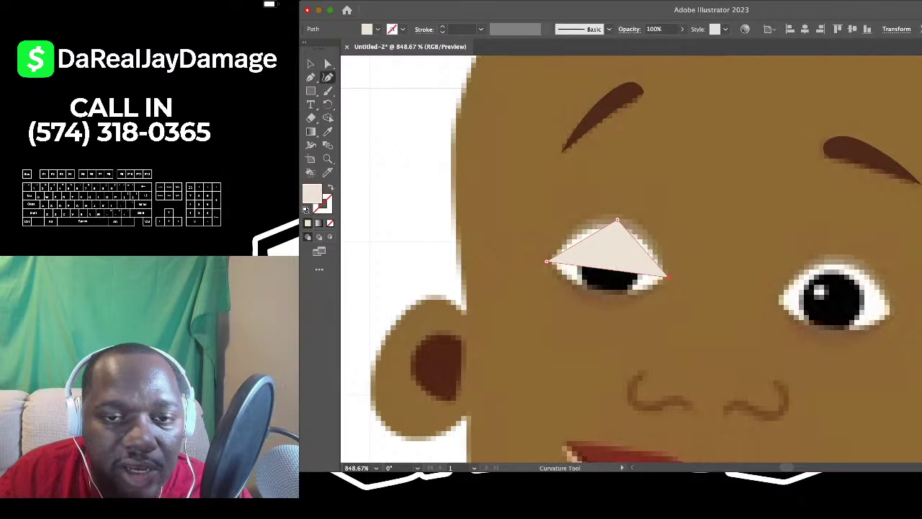
scroll(541, 205, up, 4)
scroll(542, 205, down, 3)
scroll(631, 259, right, 2)
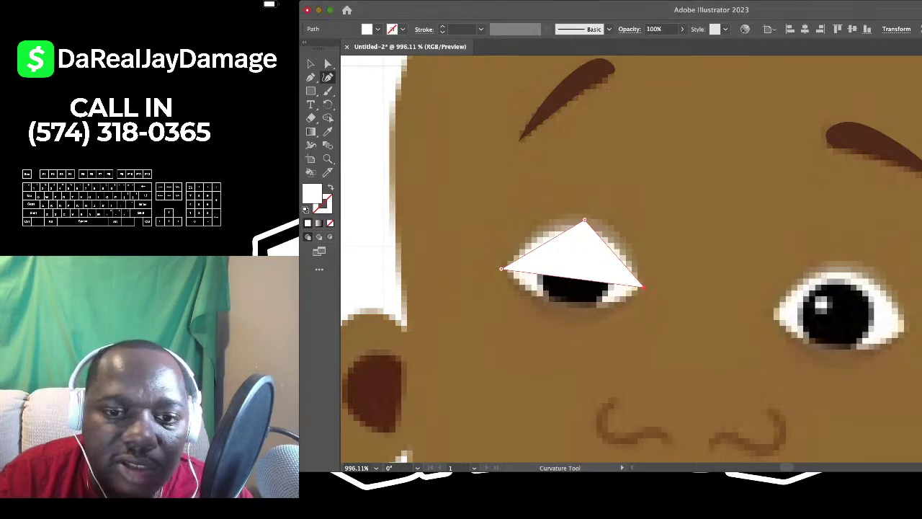
scroll(545, 236, down, 1)
scroll(545, 236, up, 3)
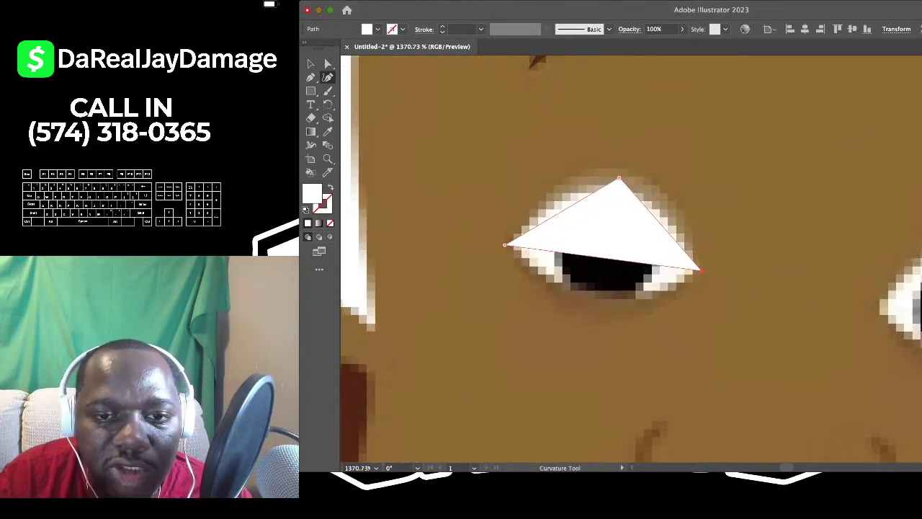
click(610, 182)
click(619, 177)
key(Delete)
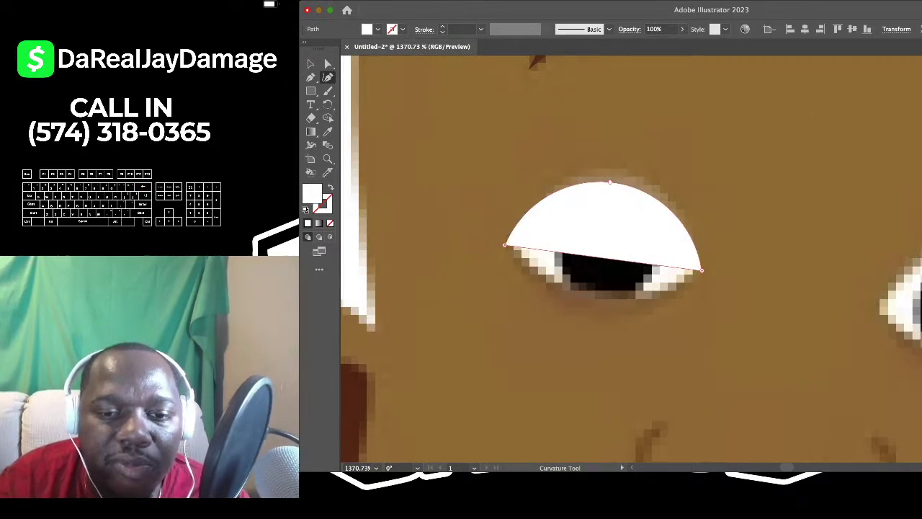
Bow the left eye shape's lower edge down to the reference lid with a Curvature point and deselect it
drag(576, 254, 574, 297)
scroll(574, 298, down, 5)
scroll(574, 297, right, 2)
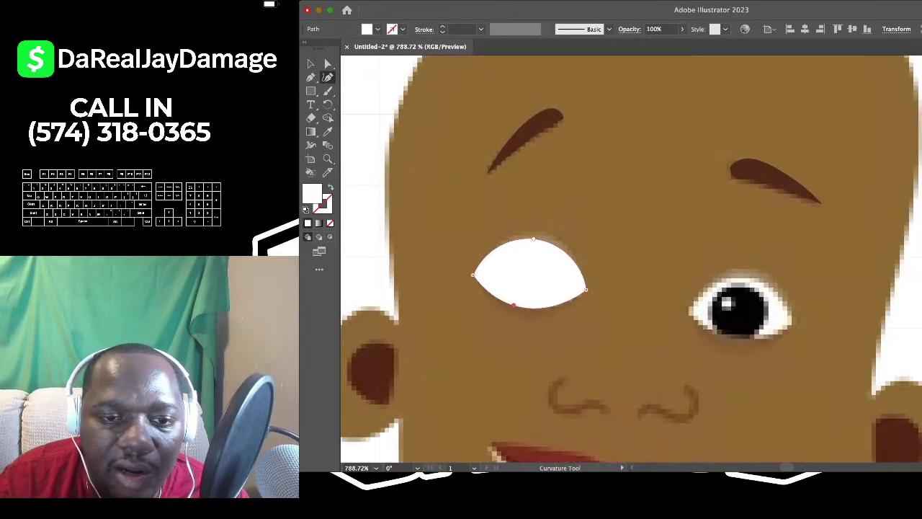
click(310, 63)
key(super+shift+a)
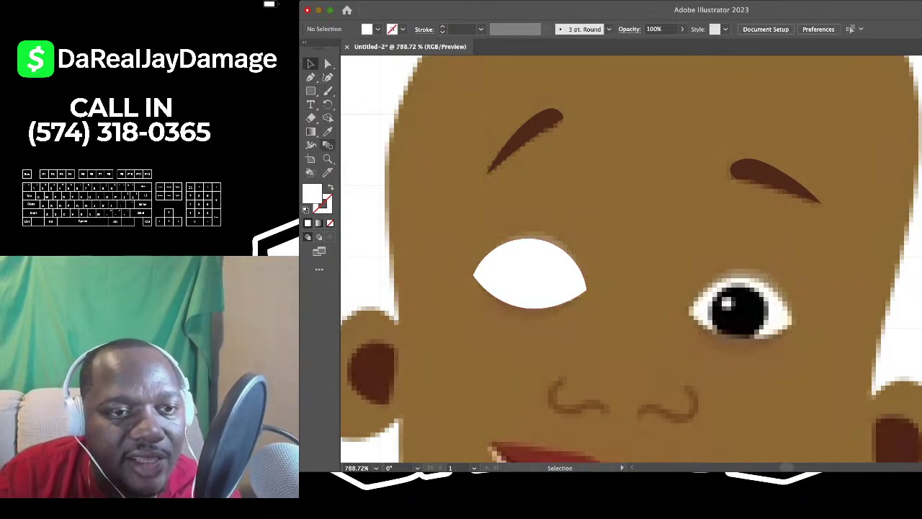
Sample the black of the right pupil and draw a pupil-sized circle beside the right eye with the Ellipse tool
click(328, 132)
click(739, 314)
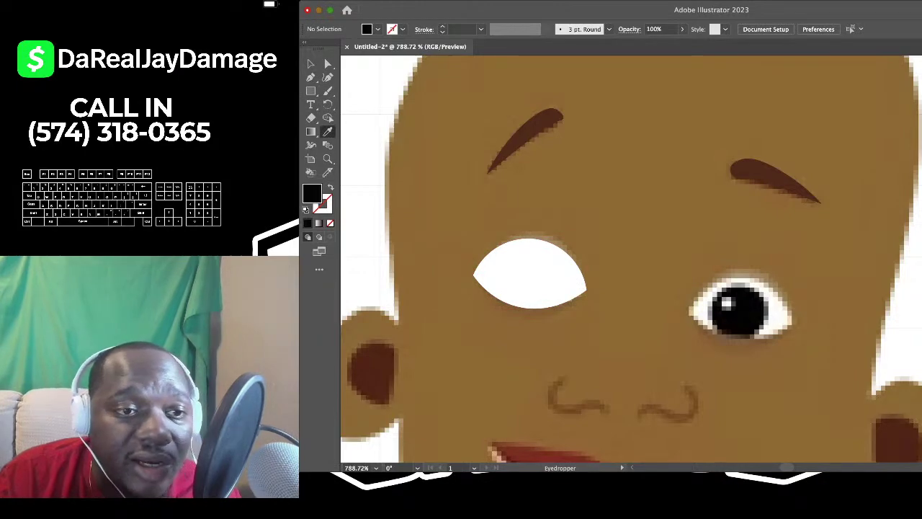
key(l)
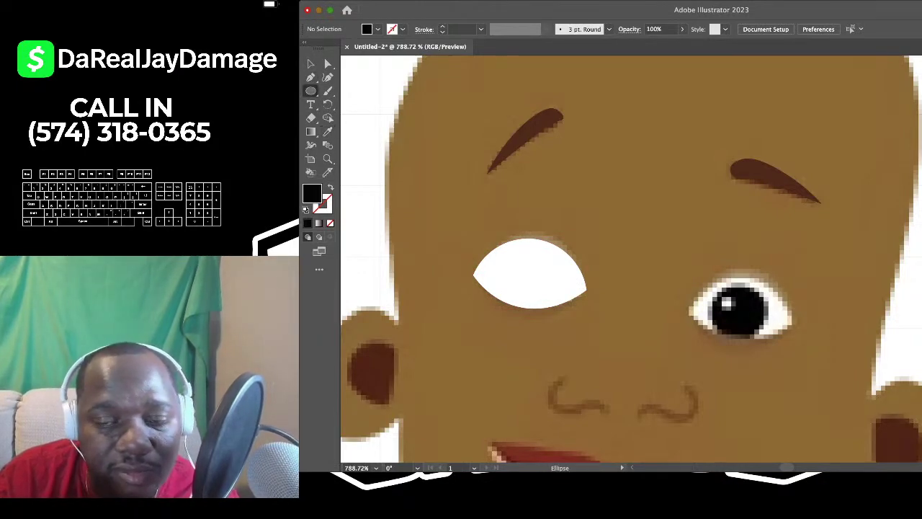
drag(707, 282, 715, 308)
key(v)
Clear the left eye's fill temporarily to place the black circle over its reference pupil, and restore the white fill
click(536, 277)
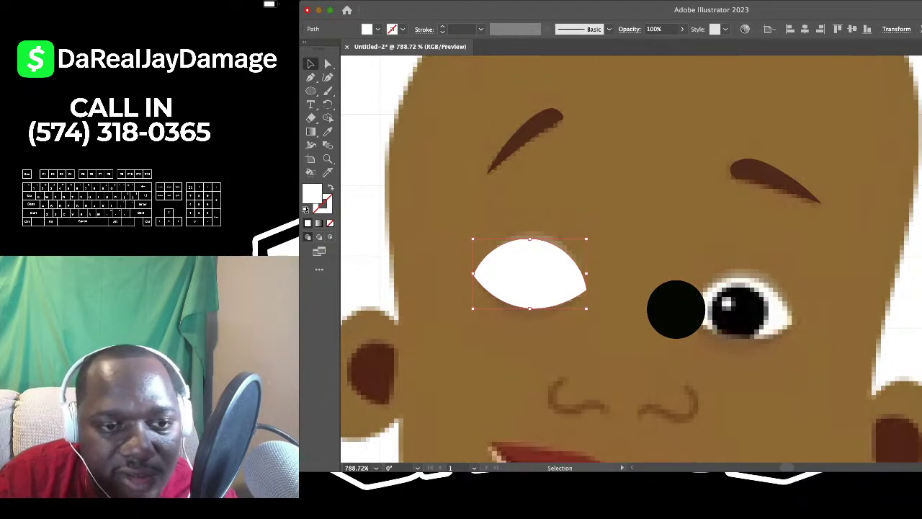
key(slash)
drag(674, 310, 528, 280)
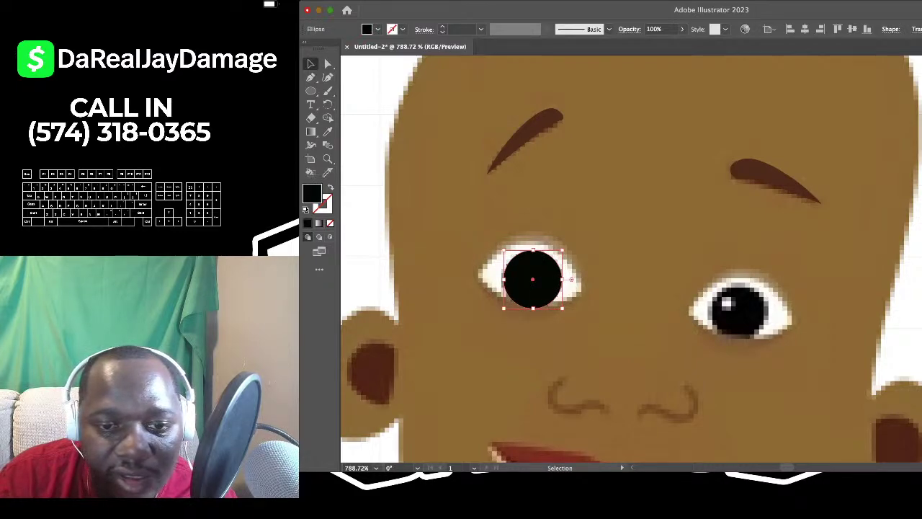
click(492, 295)
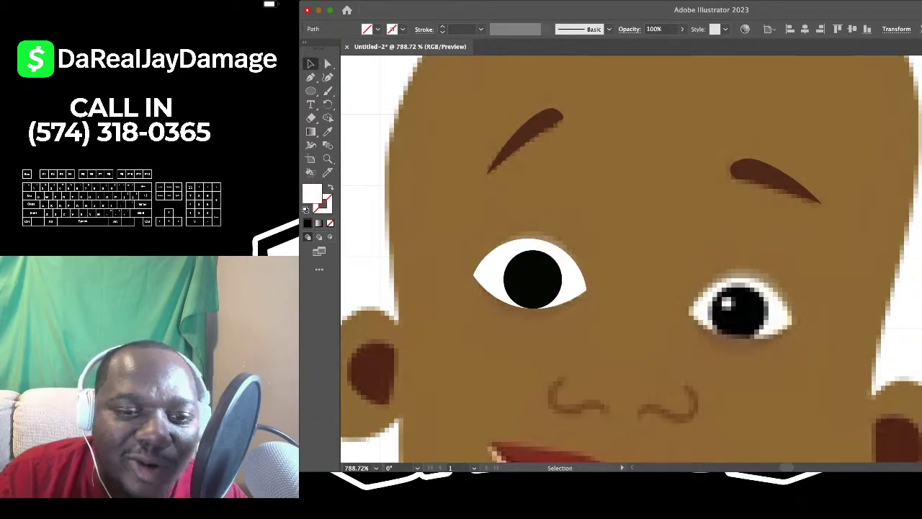
click(612, 331)
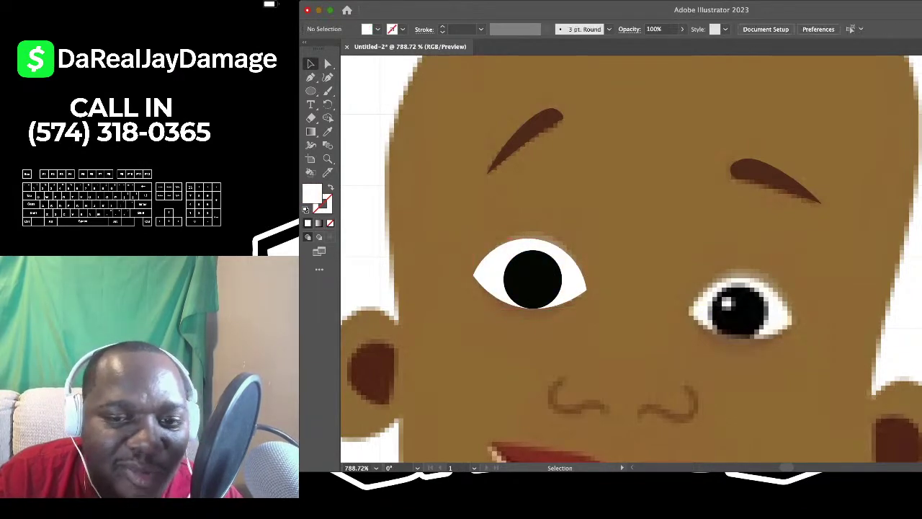
Shrink the left eye's black pupil circle slightly and deselect it
scroll(574, 285, up, 2)
scroll(574, 266, left, 2)
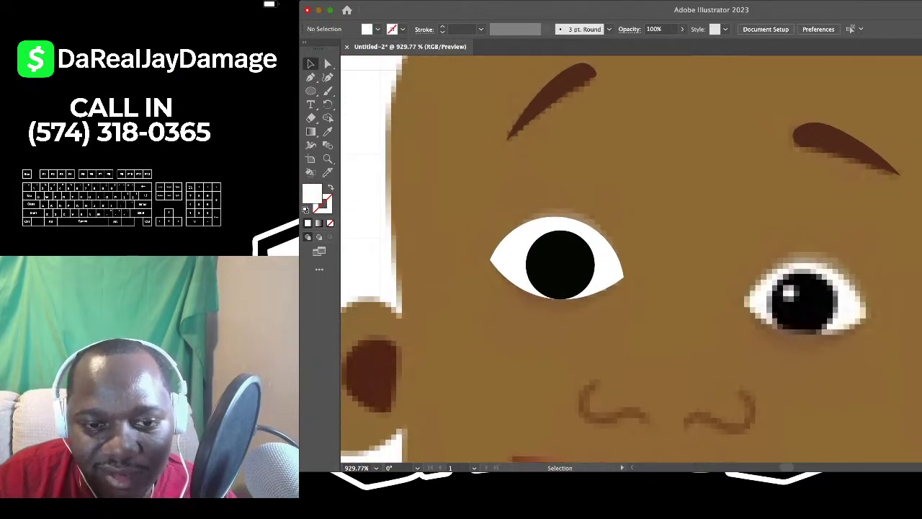
scroll(574, 264, up, 2)
click(571, 264)
drag(557, 220, 556, 226)
click(587, 173)
click(561, 262)
key(super+shift+a)
scroll(631, 258, down, 2)
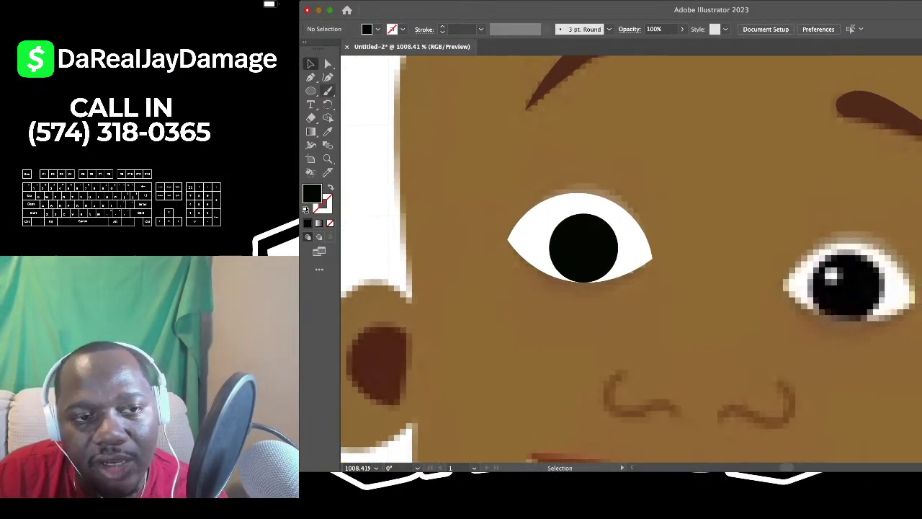
Sample the eye white and draw a small round highlight in the upper left part of the left pupil
click(327, 131)
click(532, 240)
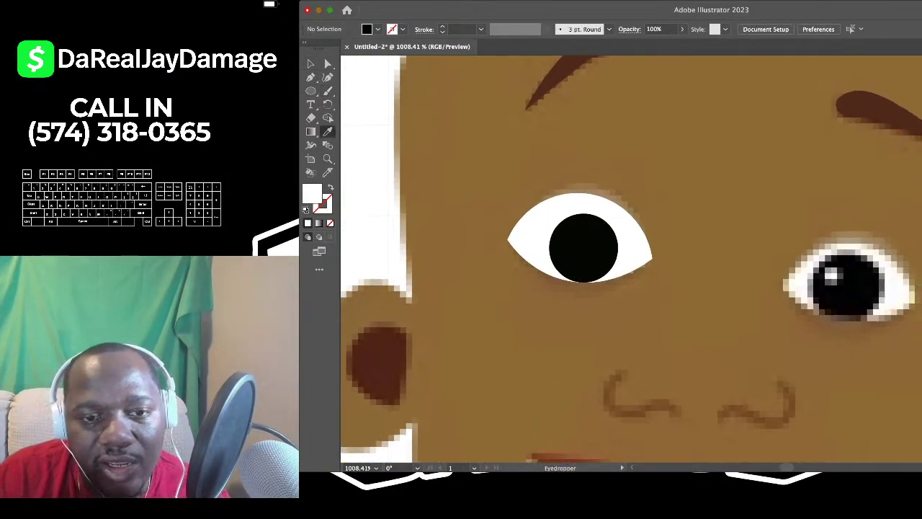
click(310, 91)
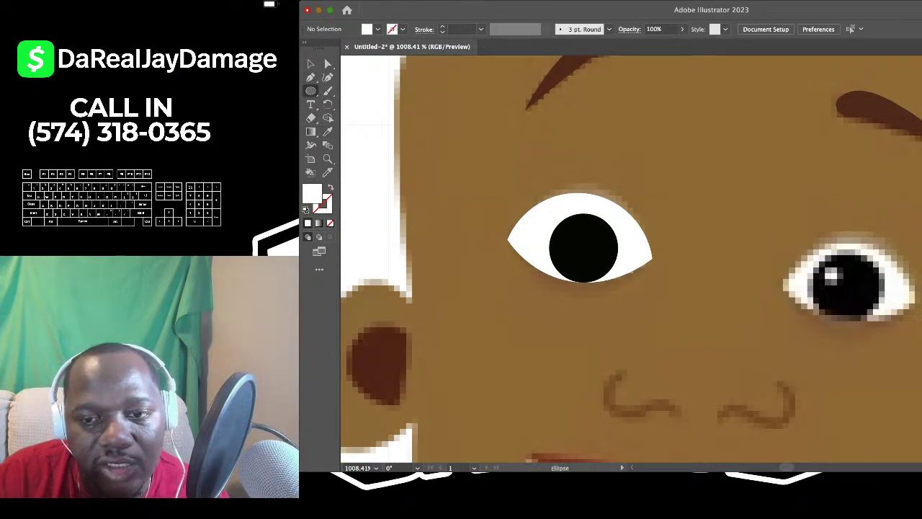
scroll(567, 235, up, 5)
drag(560, 224, 582, 245)
key(v)
click(520, 121)
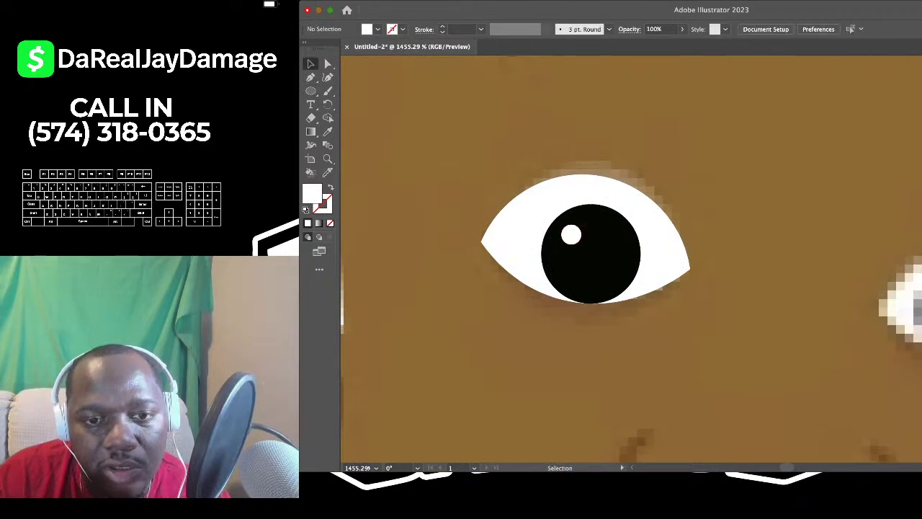
Select the left eye's white, pupil and highlight together, scale them down slightly and rotate them slightly clockwise to match the reference
scroll(520, 121, down, 10)
scroll(572, 154, up, 4)
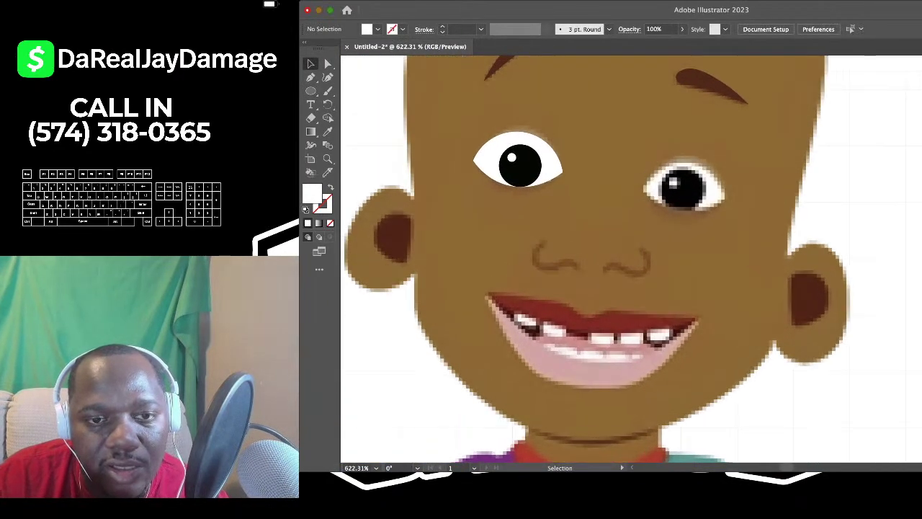
drag(462, 119, 569, 196)
drag(518, 131, 518, 133)
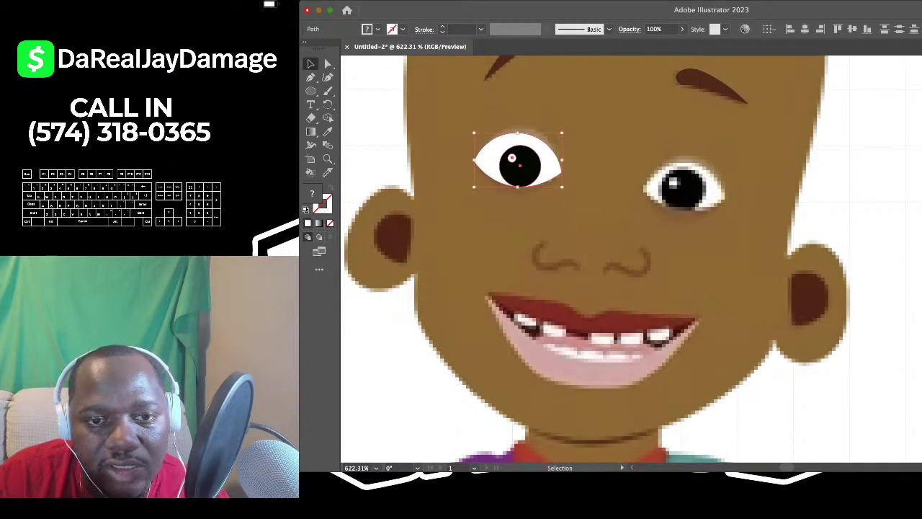
drag(518, 187, 518, 185)
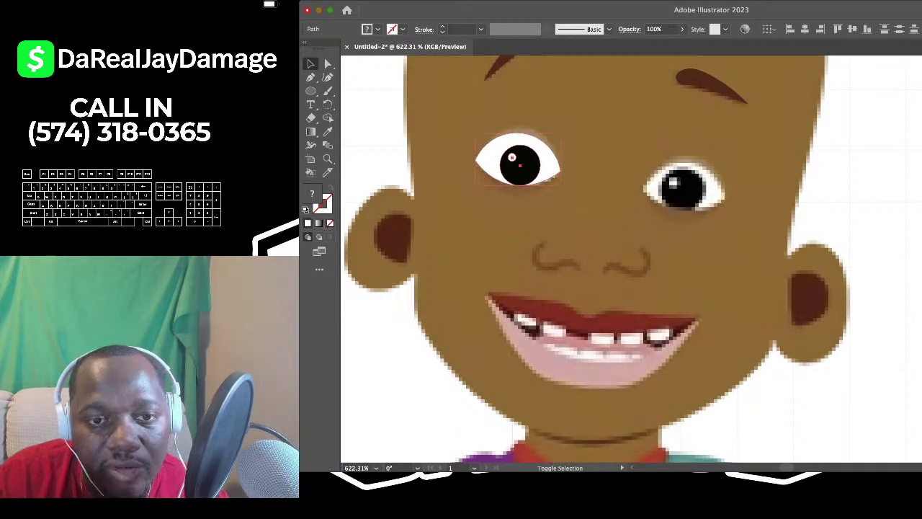
shift+click(512, 157)
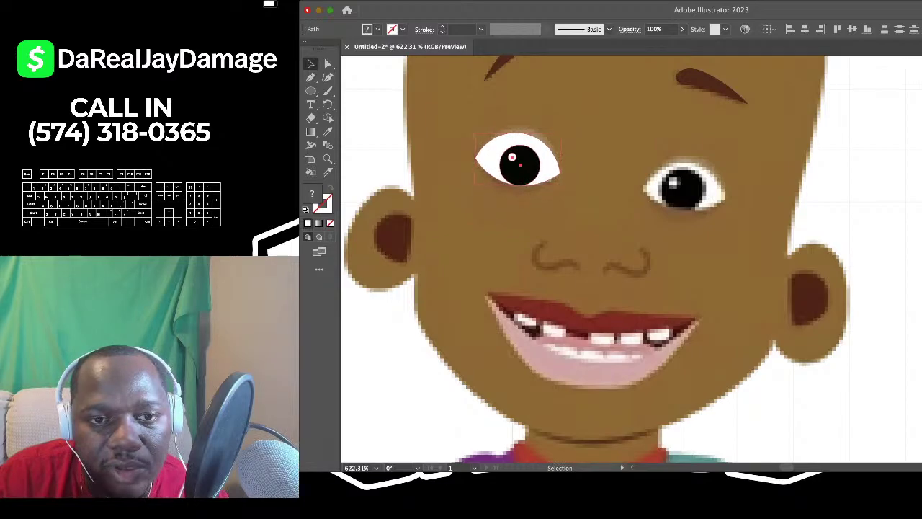
click(568, 128)
Duplicate the finished left eye onto the reference right eye, rotate the copy slightly counterclockwise to fit, and deselect it
click(512, 157)
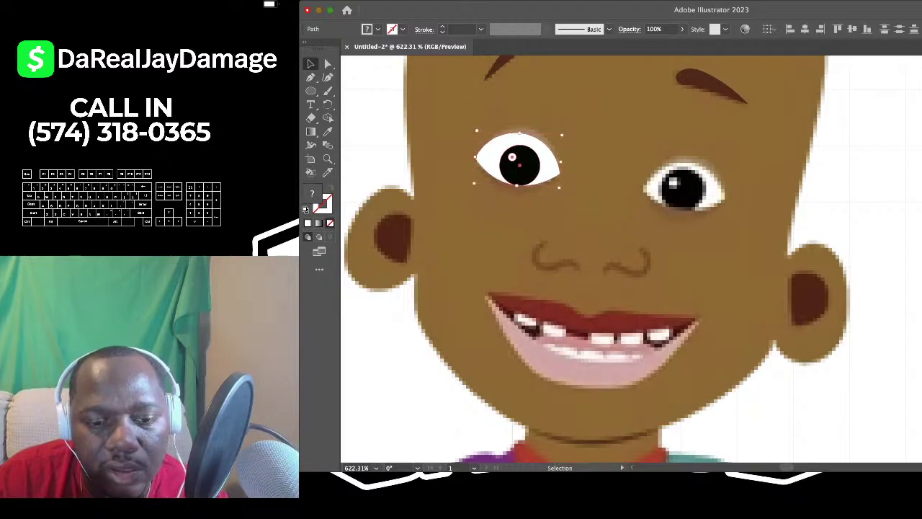
click(677, 183)
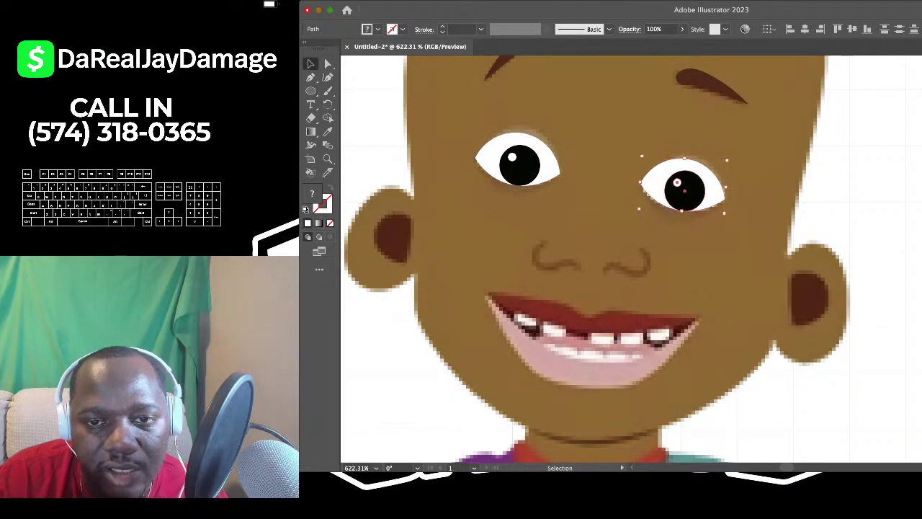
key(Right)
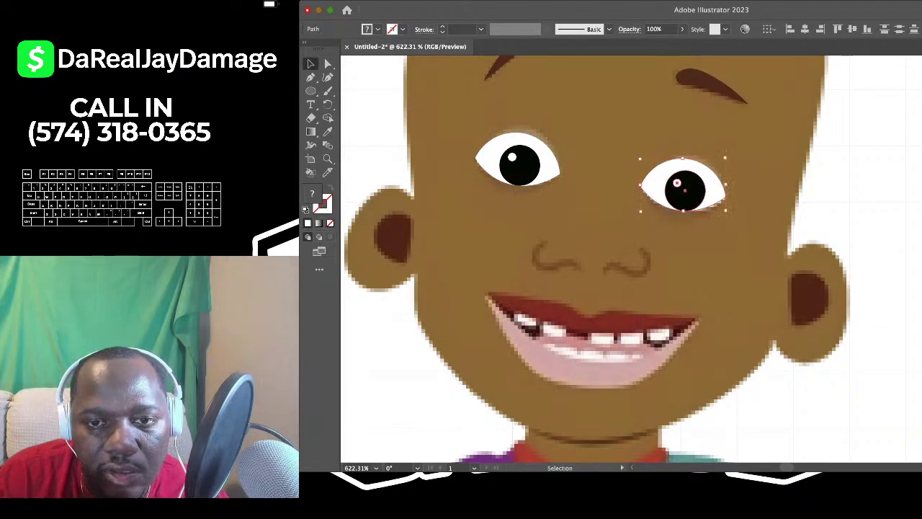
click(735, 129)
Sample the eyebrow's dark brown as a 1 pt stroke colour and set the fill to none
scroll(728, 129, down, 3)
scroll(727, 130, up, 3)
scroll(721, 123, down, 2)
scroll(720, 122, up, 2)
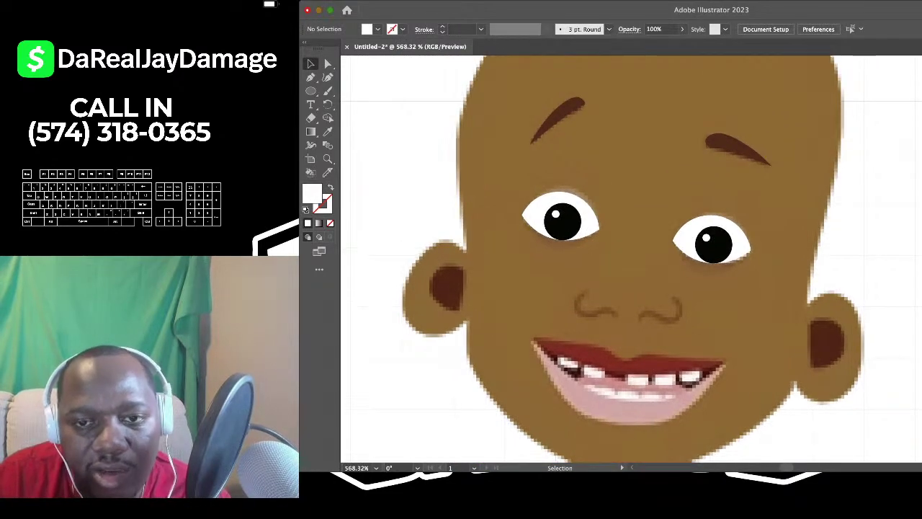
key(b)
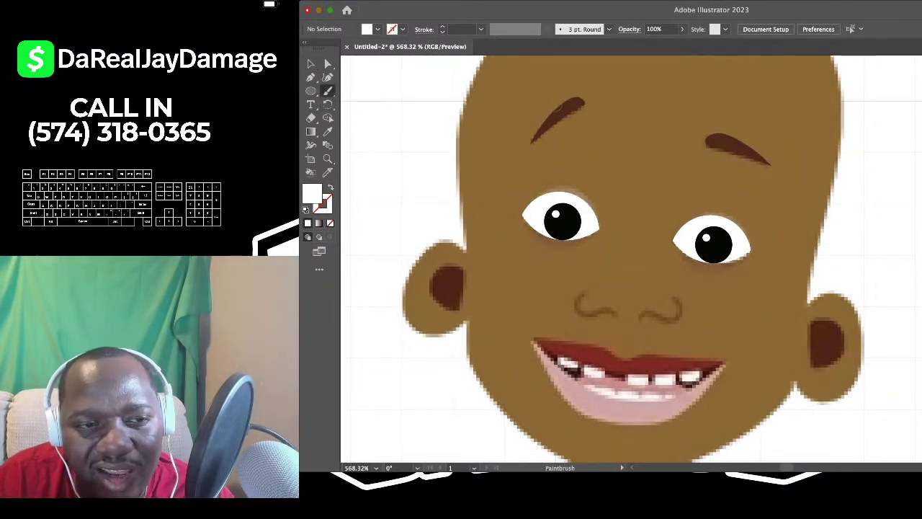
key(i)
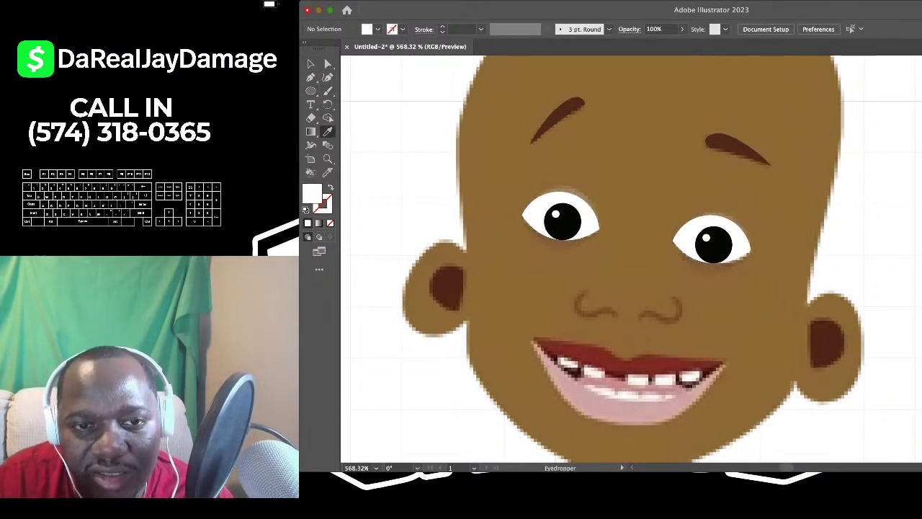
click(728, 145)
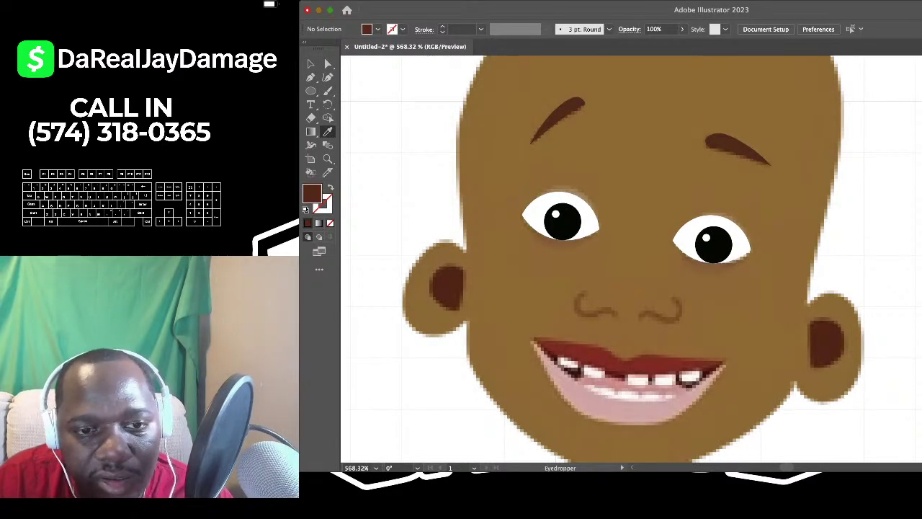
key(x)
shift+click(729, 145)
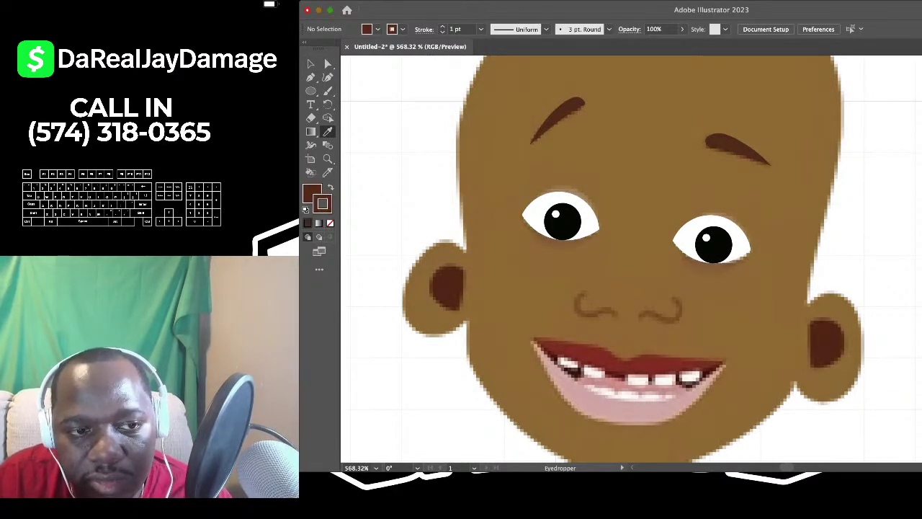
key(x)
key(slash)
scroll(409, 214, down, 3)
scroll(409, 215, up, 3)
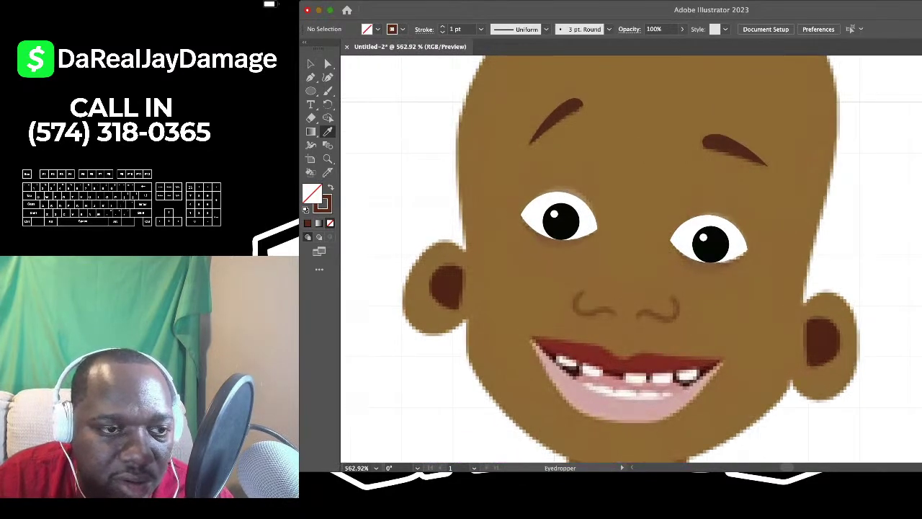
key(x)
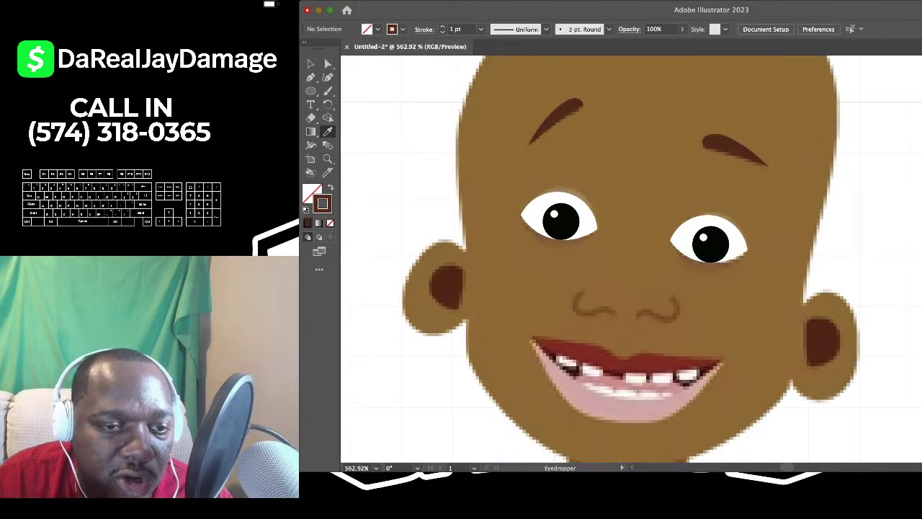
Trace the left nostril line as an open five-point Curvature path and adjust its hump to follow the reference
scroll(445, 224, up, 4)
scroll(446, 223, down, 1)
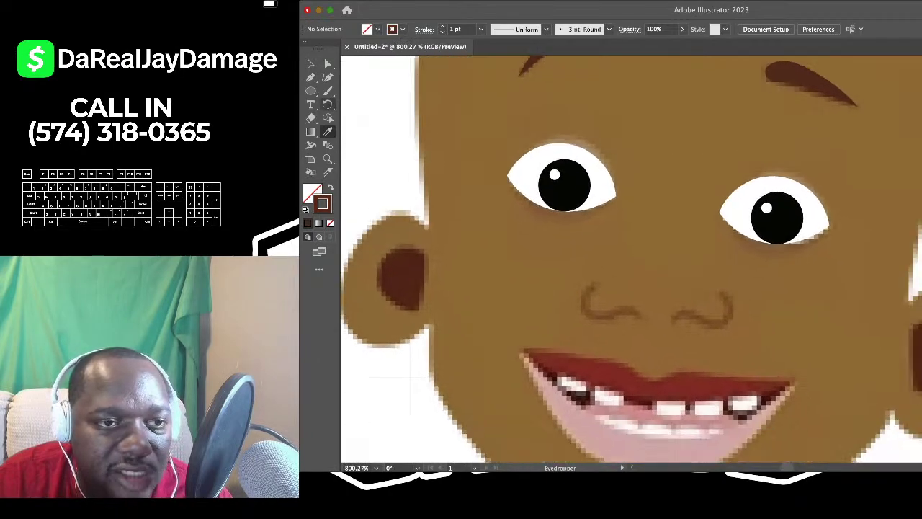
click(328, 77)
scroll(665, 309, up, 5)
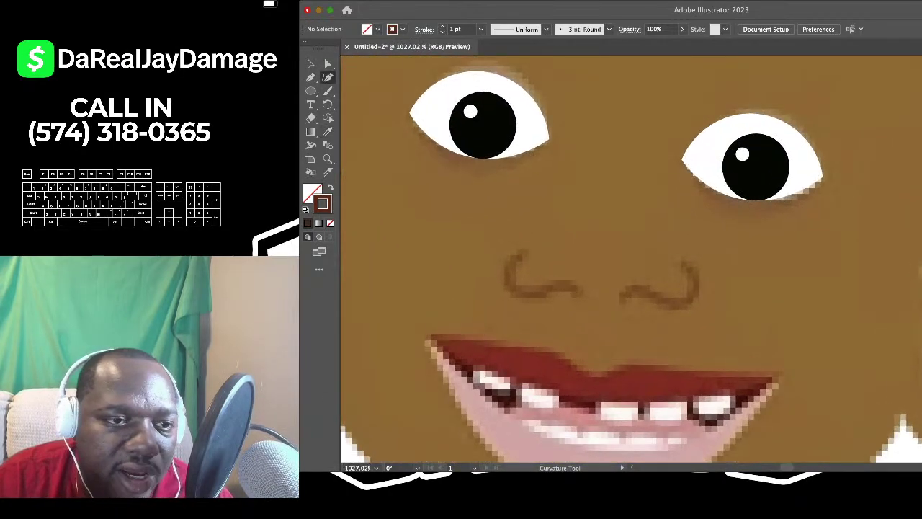
scroll(631, 259, down, 3)
click(525, 208)
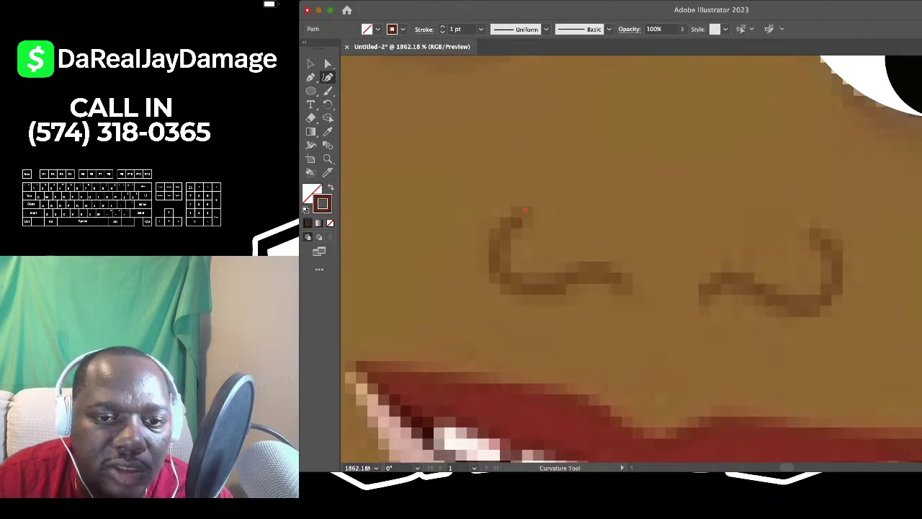
click(490, 264)
click(522, 292)
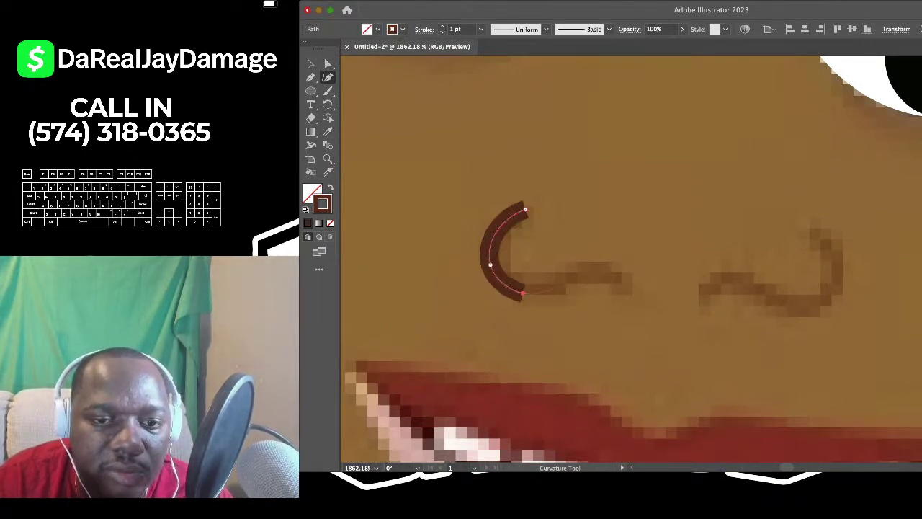
click(588, 265)
click(624, 287)
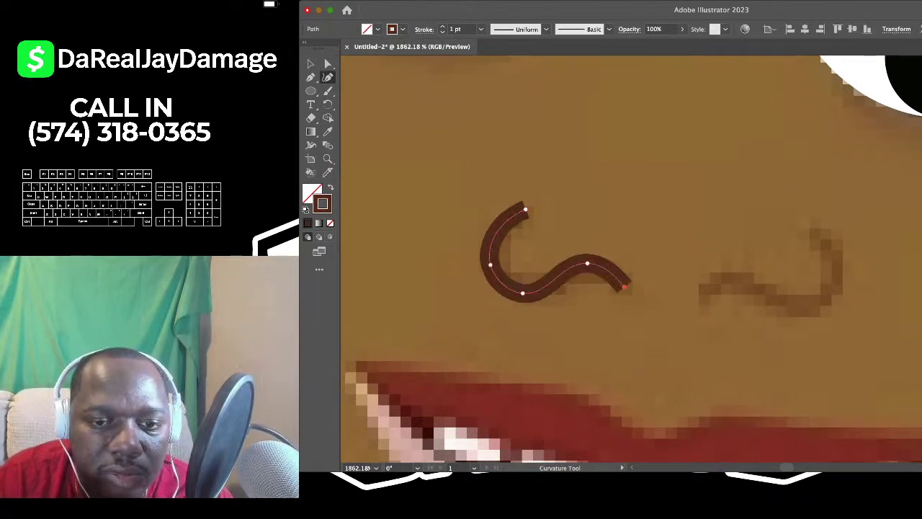
drag(594, 267, 594, 269)
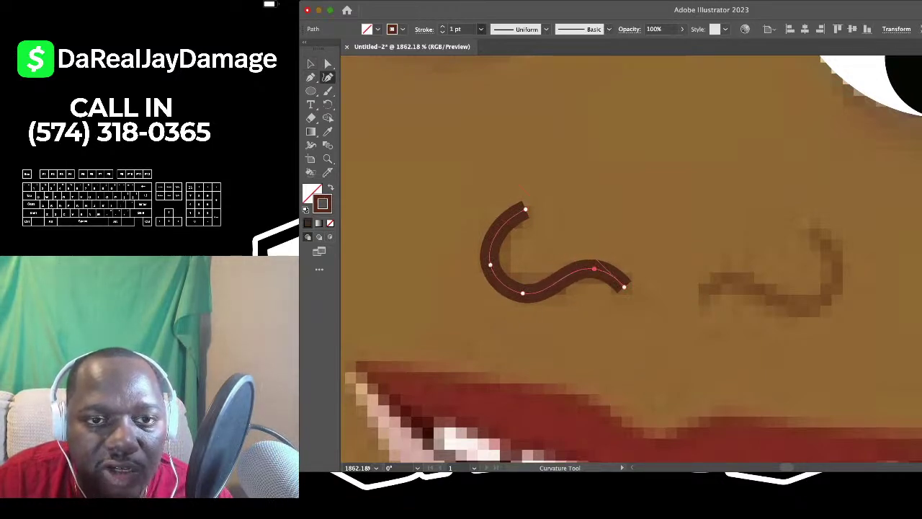
Thin the left nostril line's stroke, settling on a weight of 0.75 pt
click(464, 52)
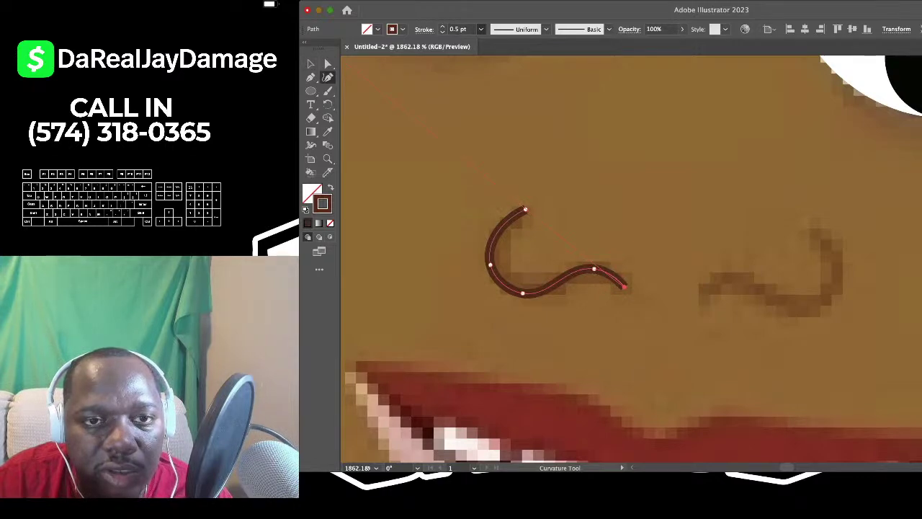
click(467, 59)
click(311, 64)
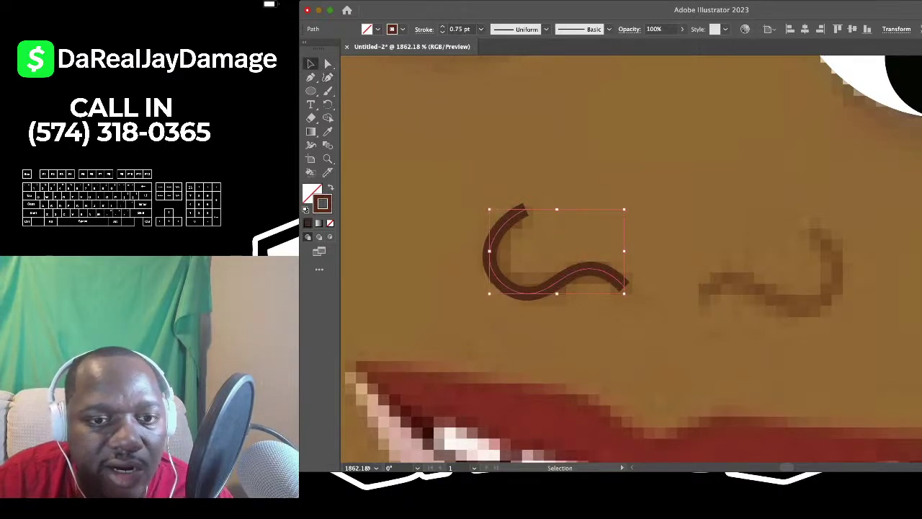
Duplicate the left nostril line, mirror the copy horizontally, place it over the reference's right nostril, and deselect it
click(480, 121)
scroll(480, 121, down, 3)
click(525, 238)
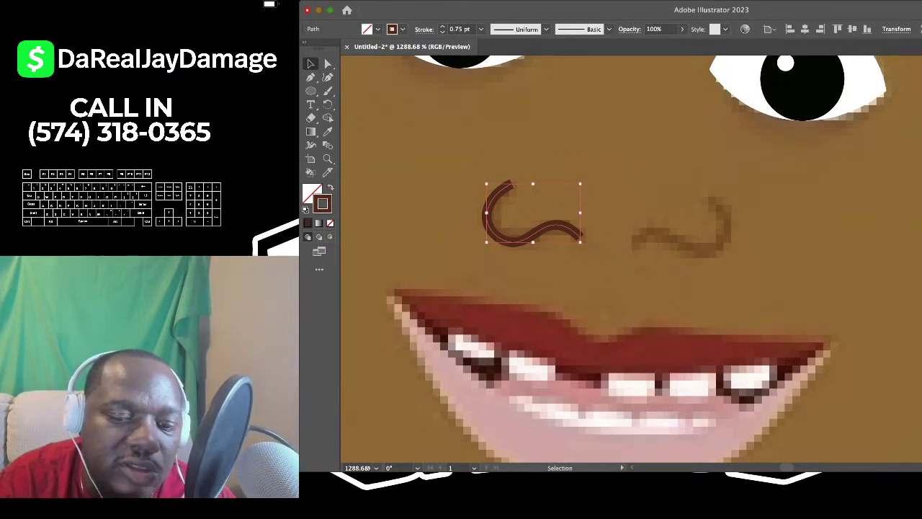
key(a)
key(v)
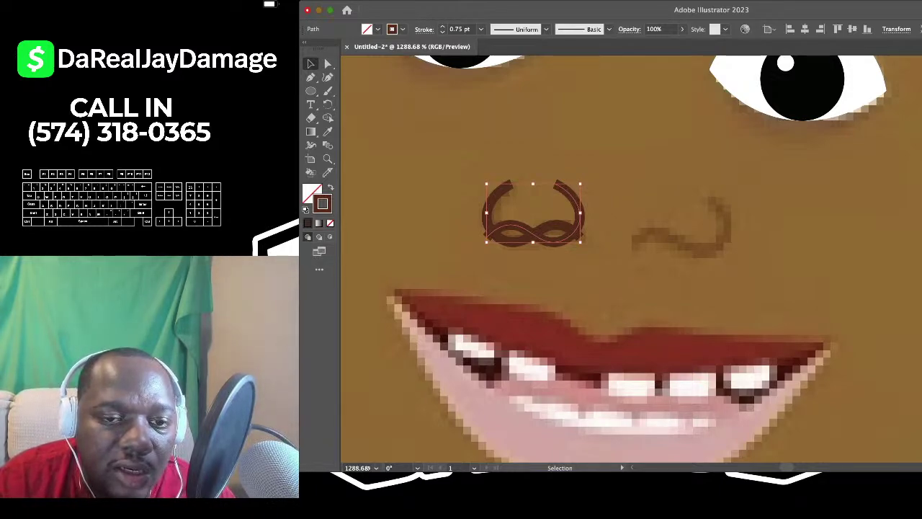
drag(578, 220, 727, 229)
click(776, 238)
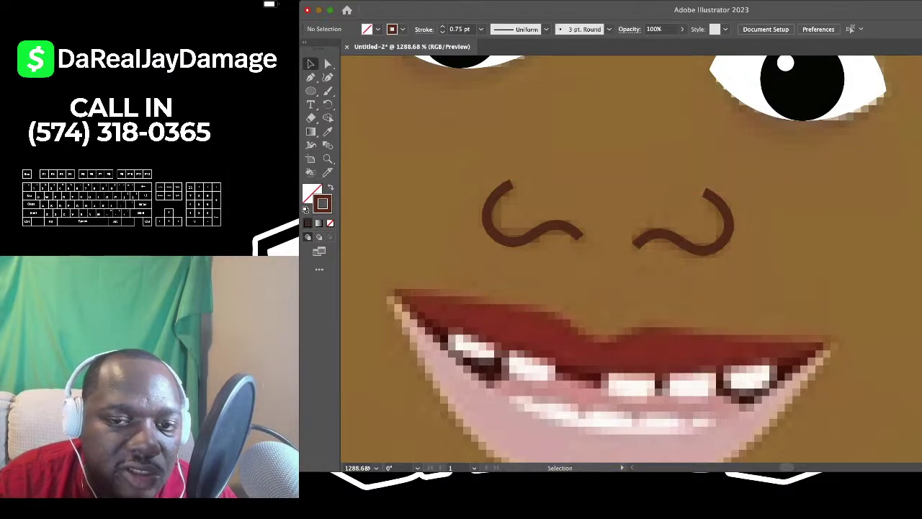
Swap the fill and stroke so new shapes use the dark brown as fill with no stroke
scroll(781, 223, down, 6)
scroll(781, 223, up, 2)
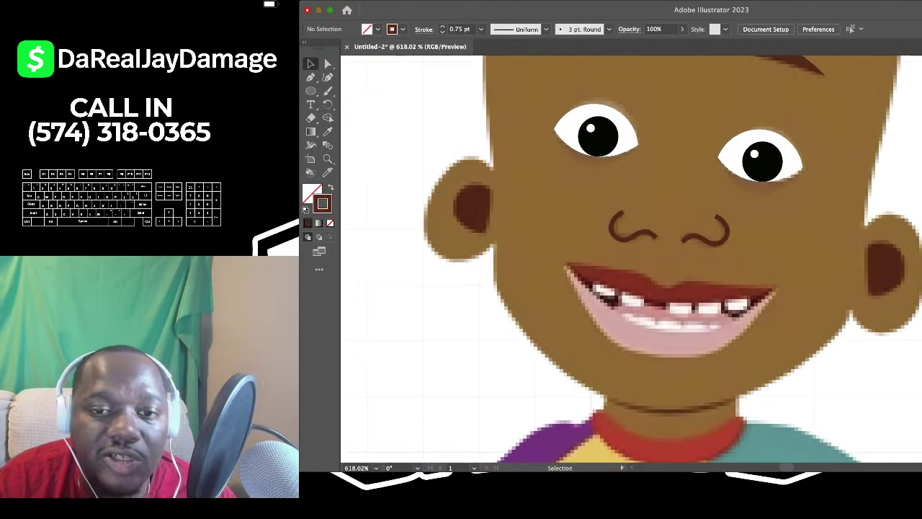
scroll(631, 288, up, 4)
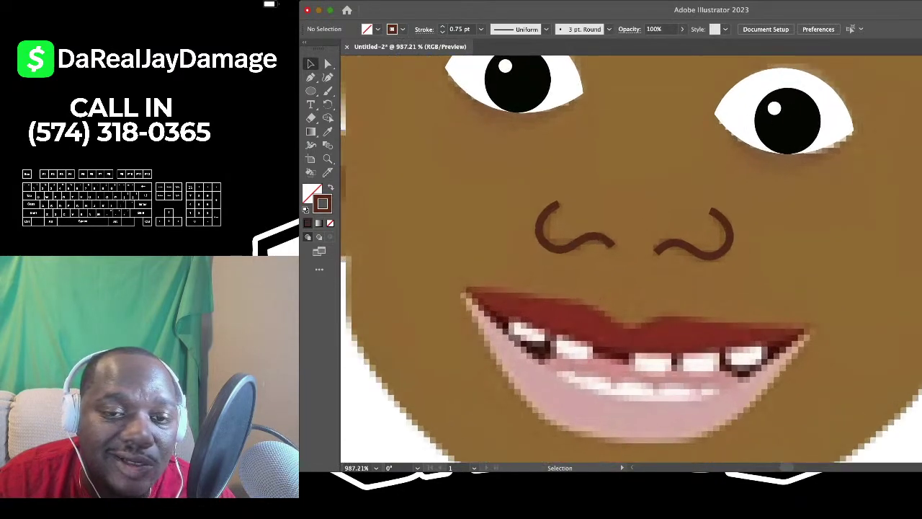
scroll(631, 288, down, 3)
scroll(631, 288, up, 2)
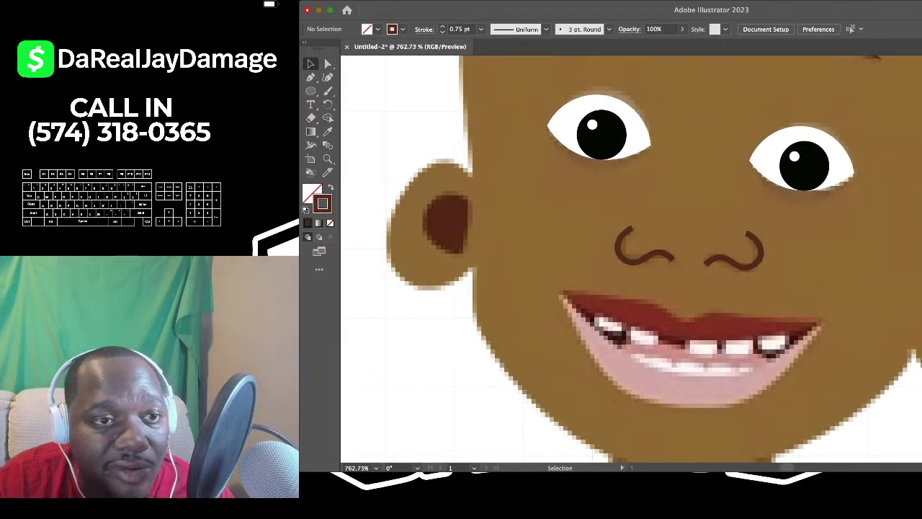
key(p)
scroll(374, 172, up, 2)
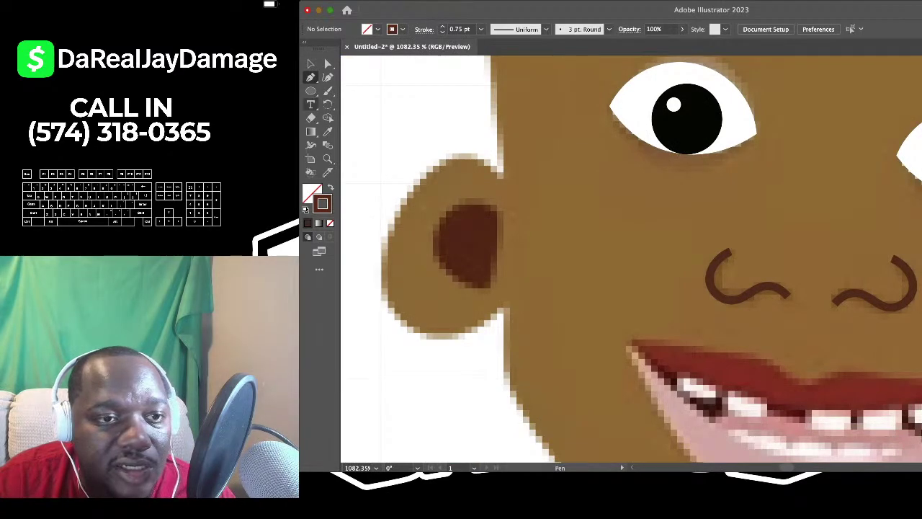
key(i)
scroll(439, 221, up, 1)
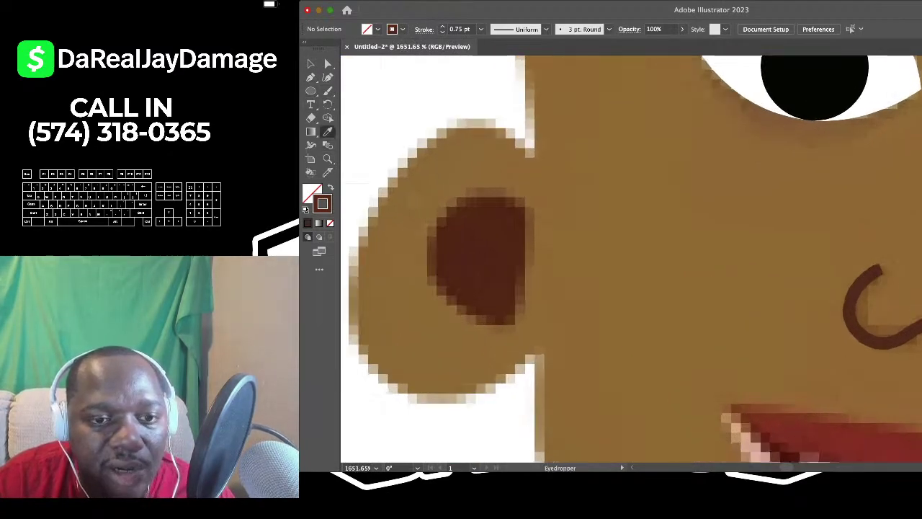
scroll(631, 259, down, 1)
key(shift+x)
scroll(631, 260, down, 1)
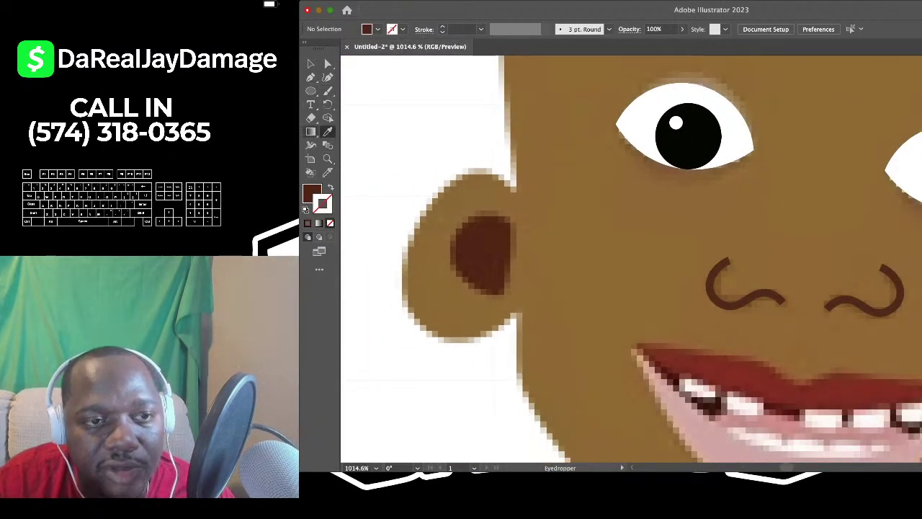
Draw a closed three-point Pen shape over the dark inner area of the left ear
key(p)
scroll(495, 317, up, 1)
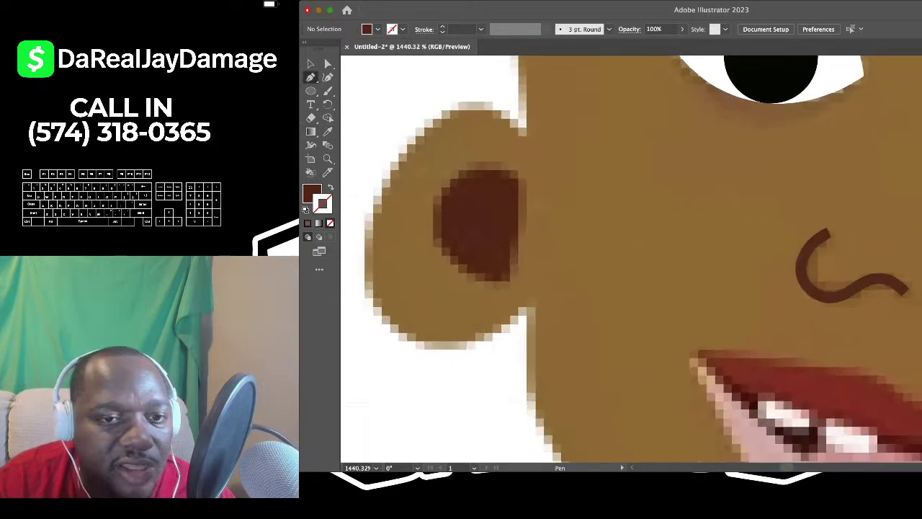
scroll(482, 189, up, 1)
click(533, 176)
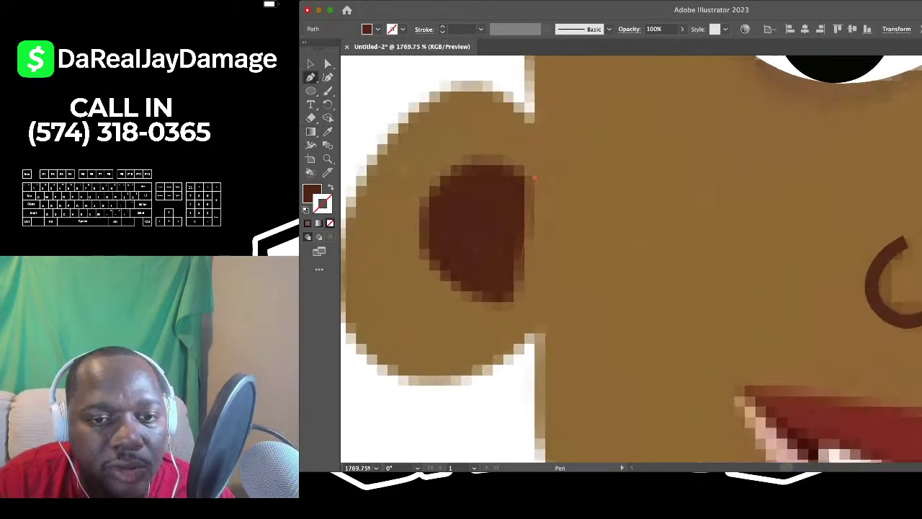
click(510, 301)
click(430, 189)
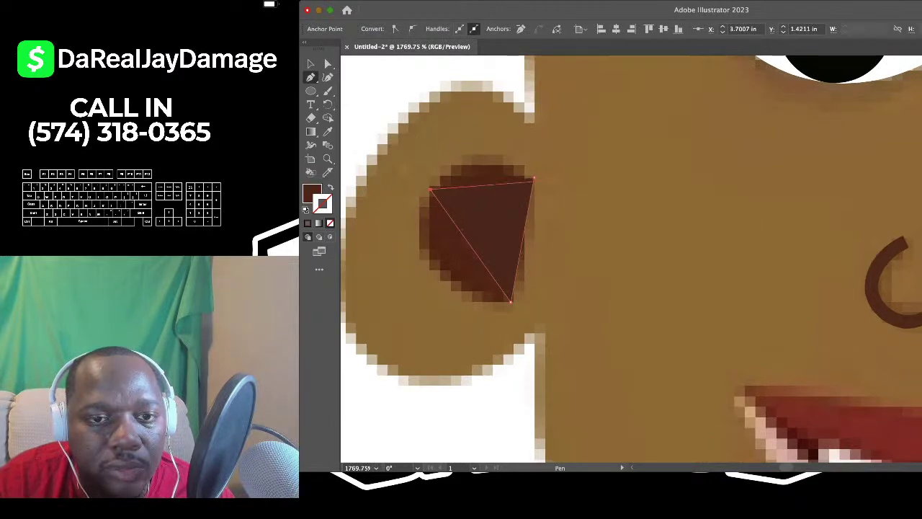
click(534, 176)
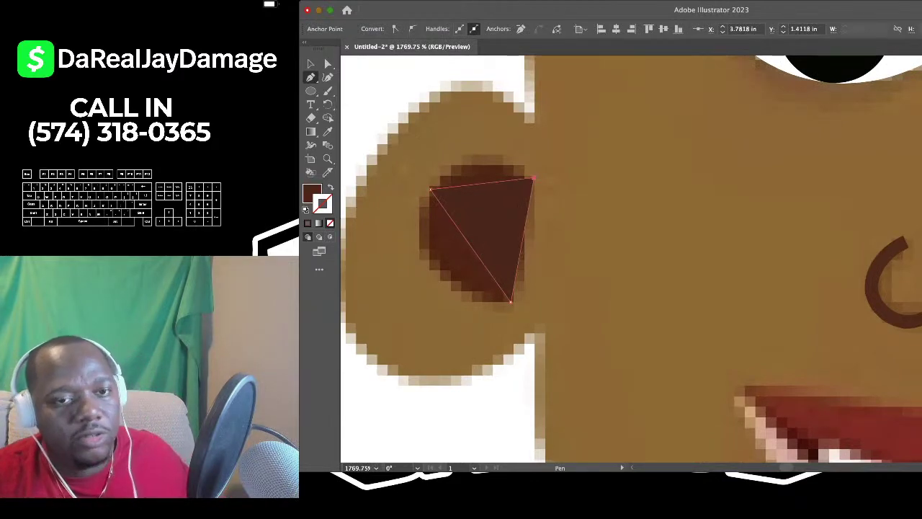
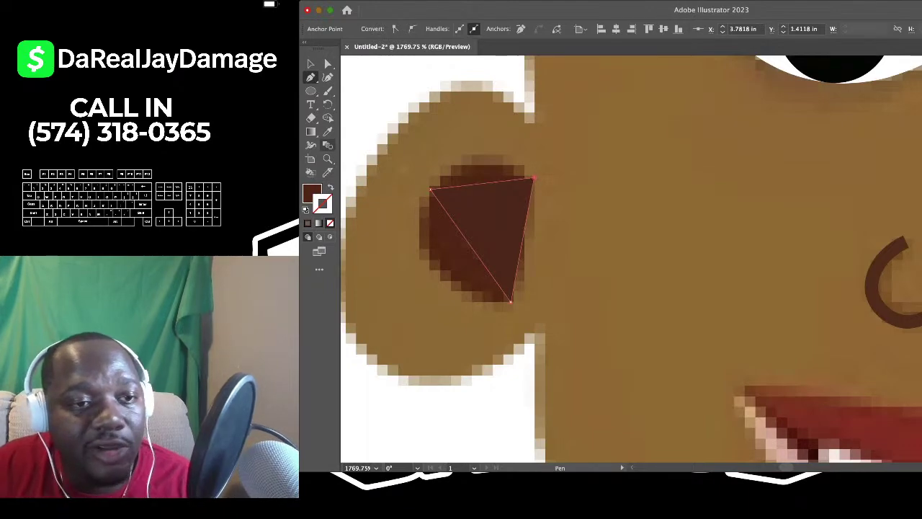
Round the inner-ear triangle by adding a Curvature point near its upper-left corner and deleting that corner's original anchor
key(i)
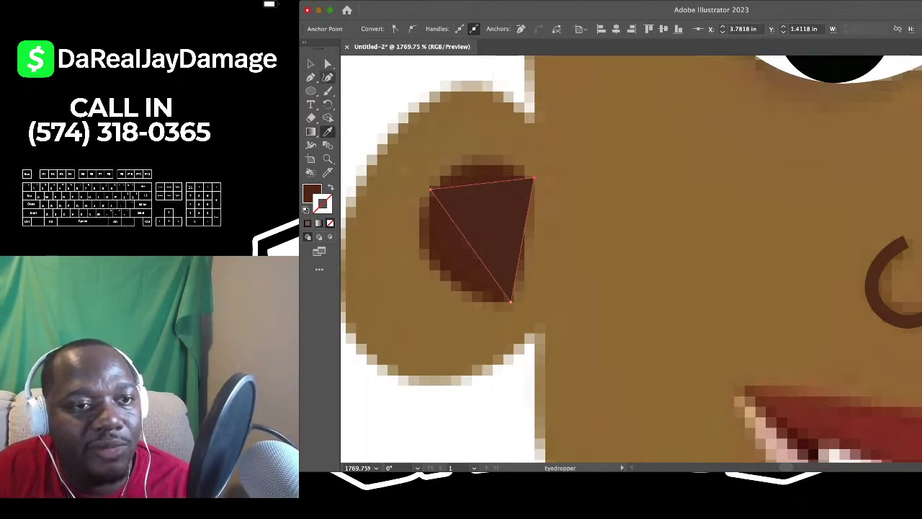
click(327, 77)
click(440, 198)
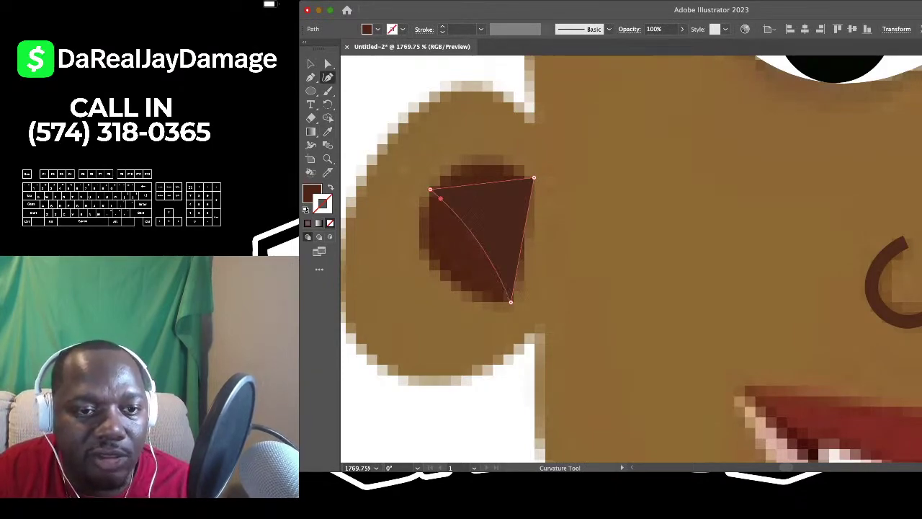
key(Delete)
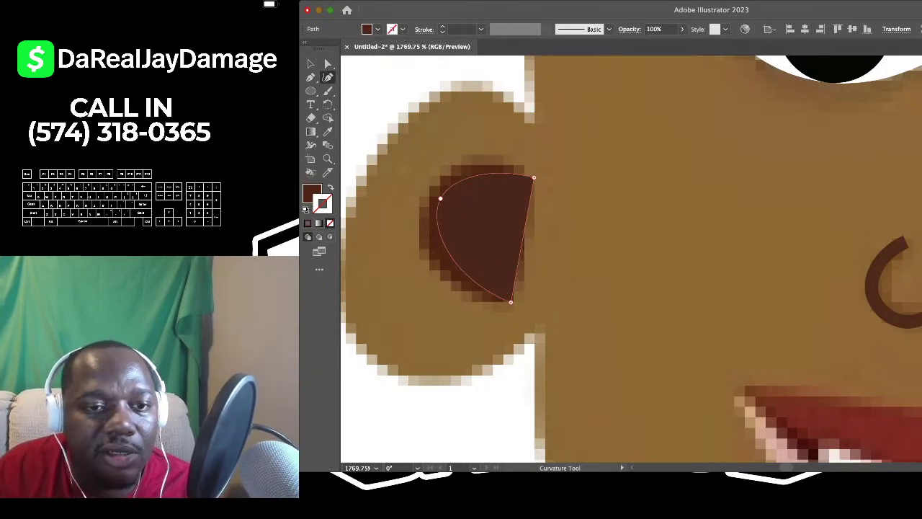
Reposition the left inner-ear shape's anchors, add lower-left and upper curve points to match the reference, and deselect the shape
drag(440, 198, 425, 209)
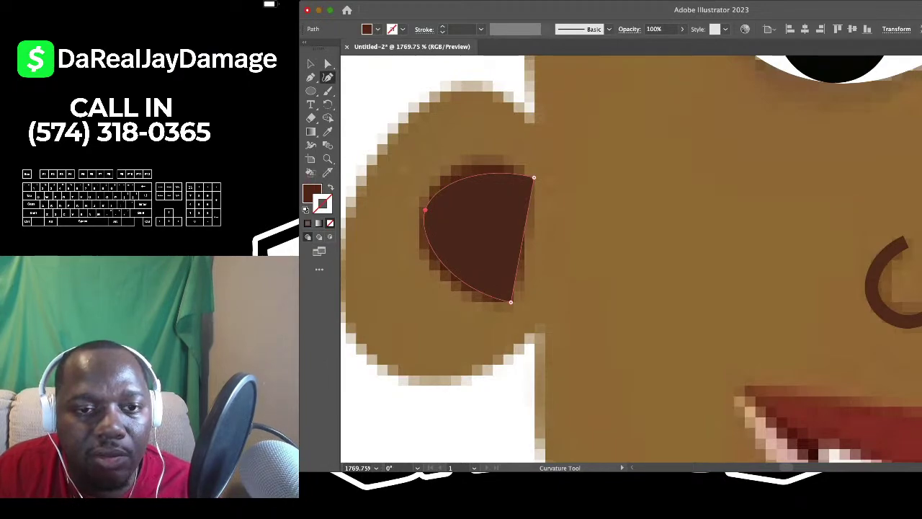
drag(533, 177, 525, 166)
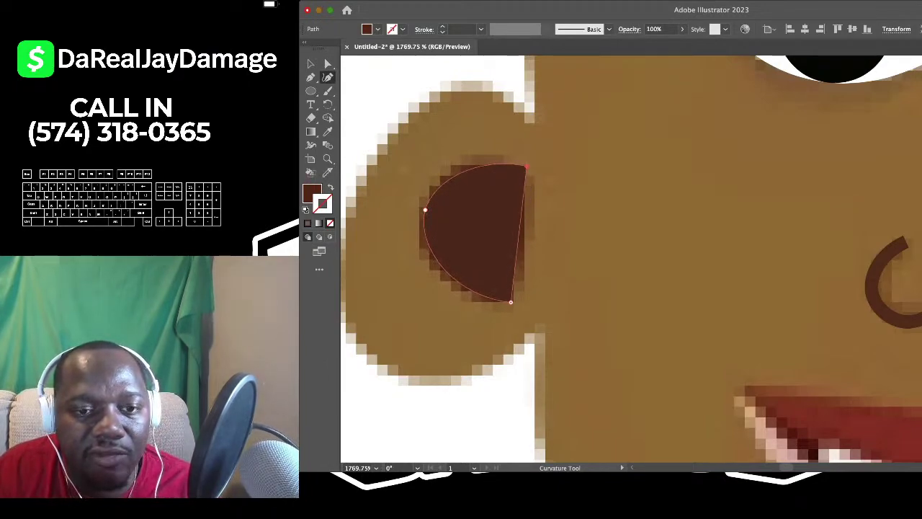
drag(511, 301, 523, 291)
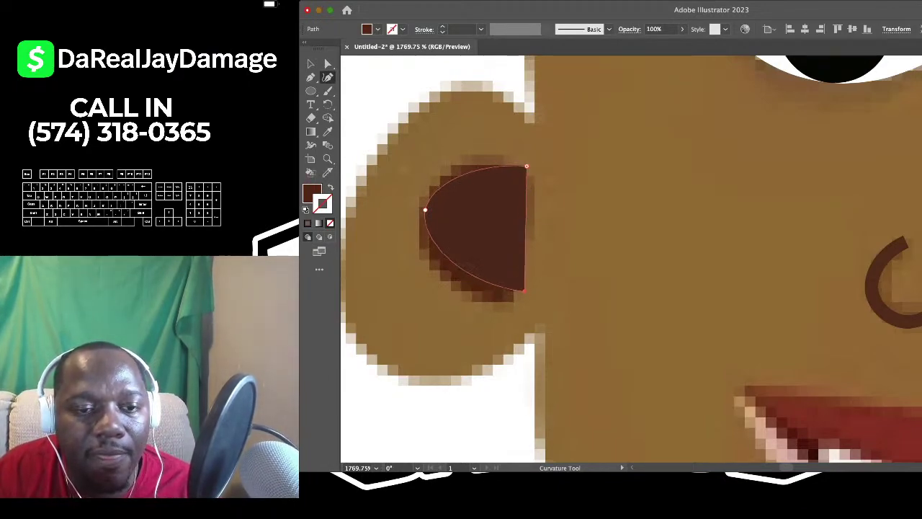
drag(456, 260, 443, 278)
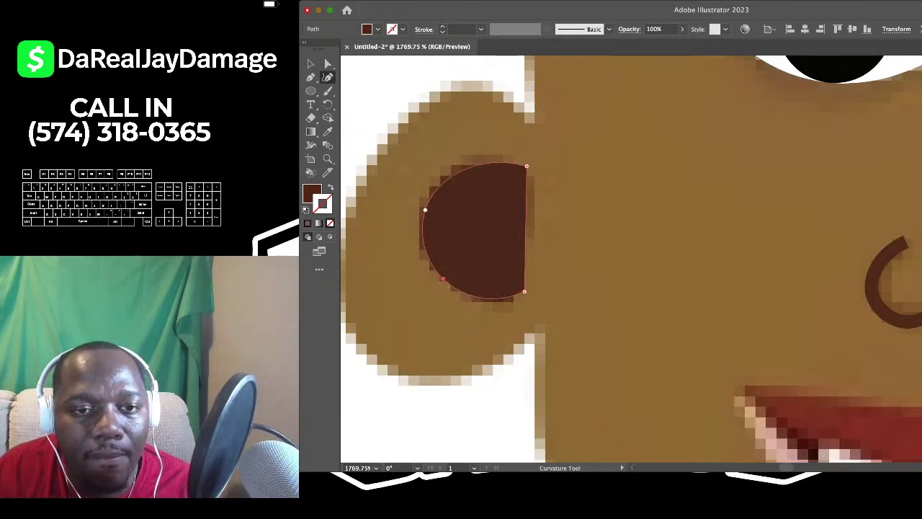
drag(527, 166, 524, 174)
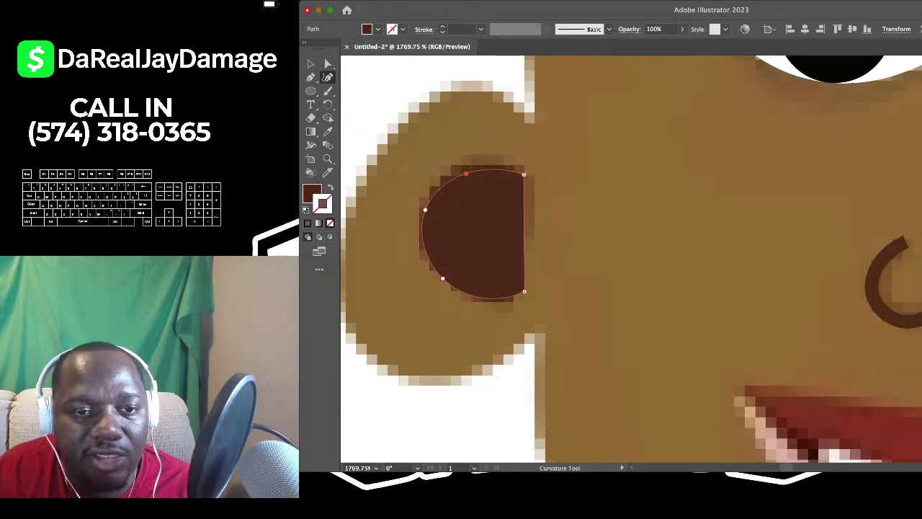
drag(466, 173, 463, 163)
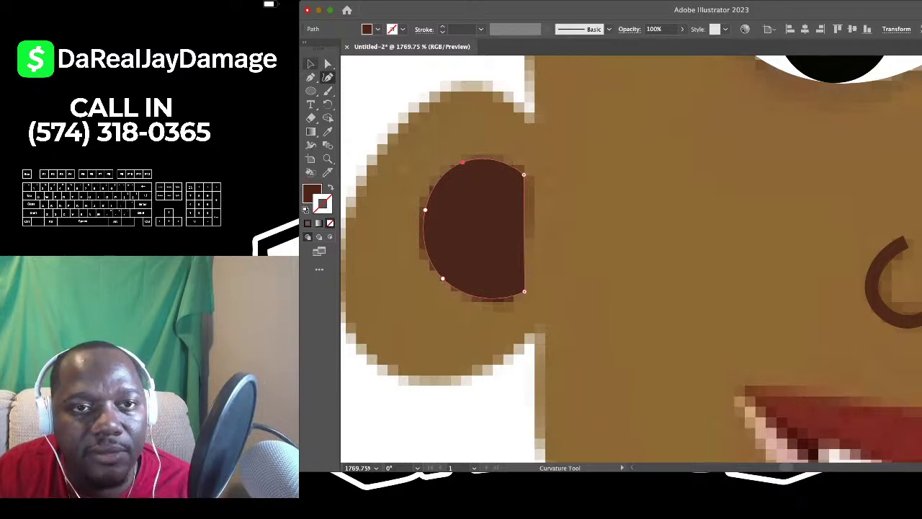
key(v)
key(super+shift+a)
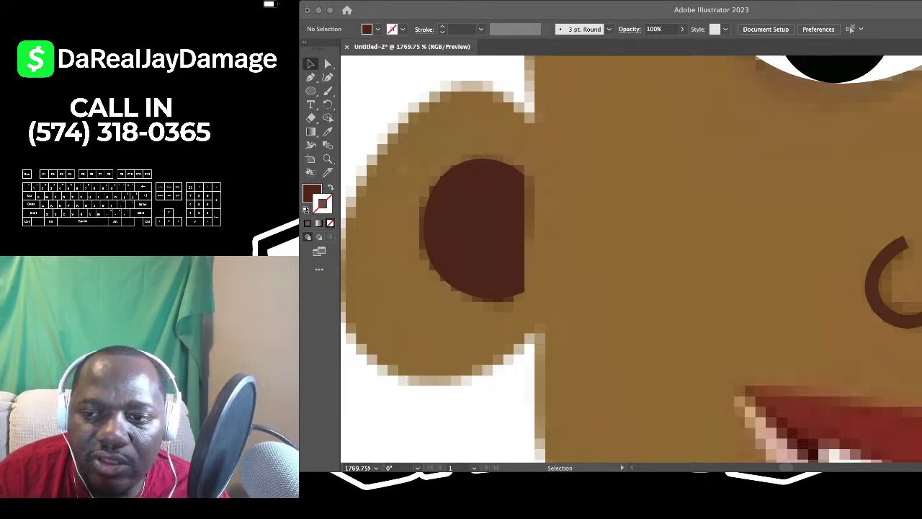
click(609, 182)
Duplicate the left inner-ear shape, mirror the copy horizontally, place it over the reference's right inner ear, and deselect it
scroll(608, 182, down, 5)
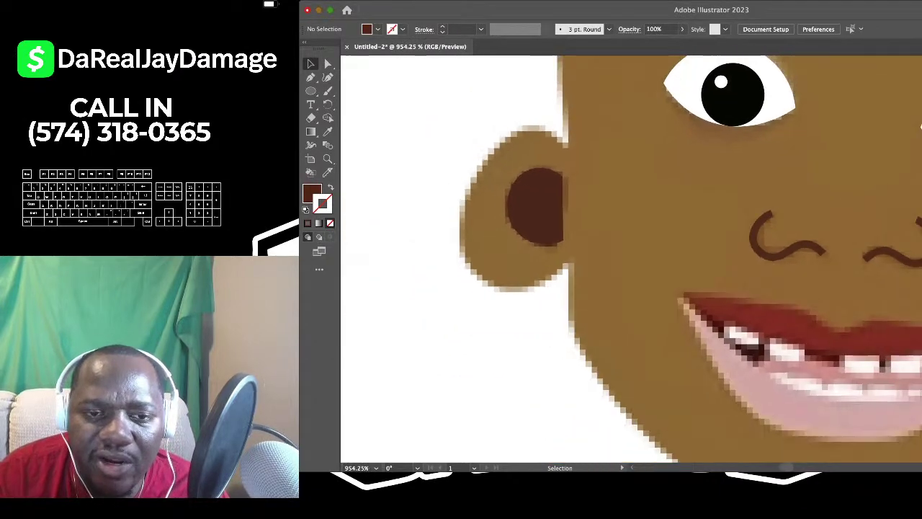
scroll(631, 259, down, 4)
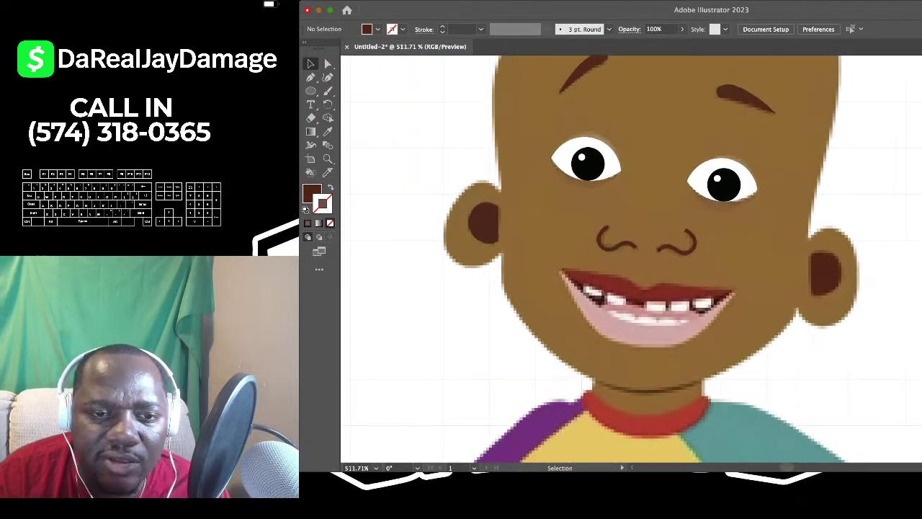
key(a)
click(484, 223)
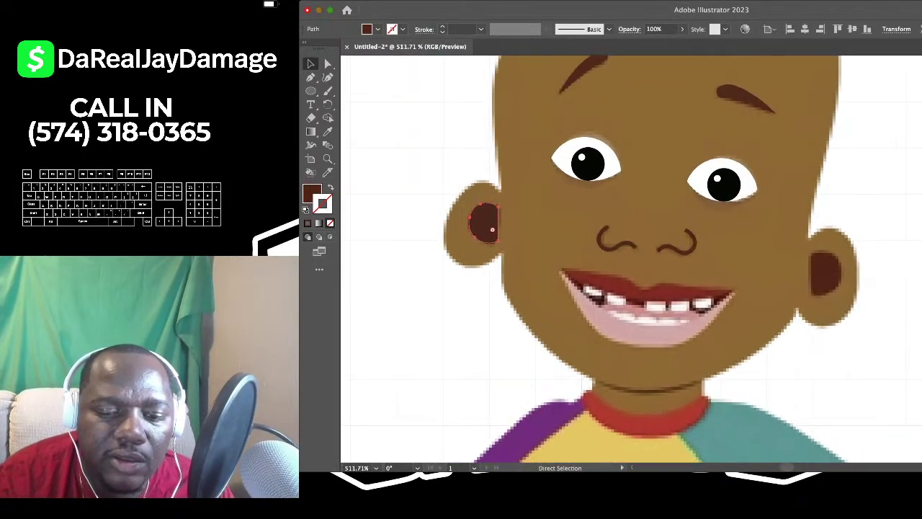
key(v)
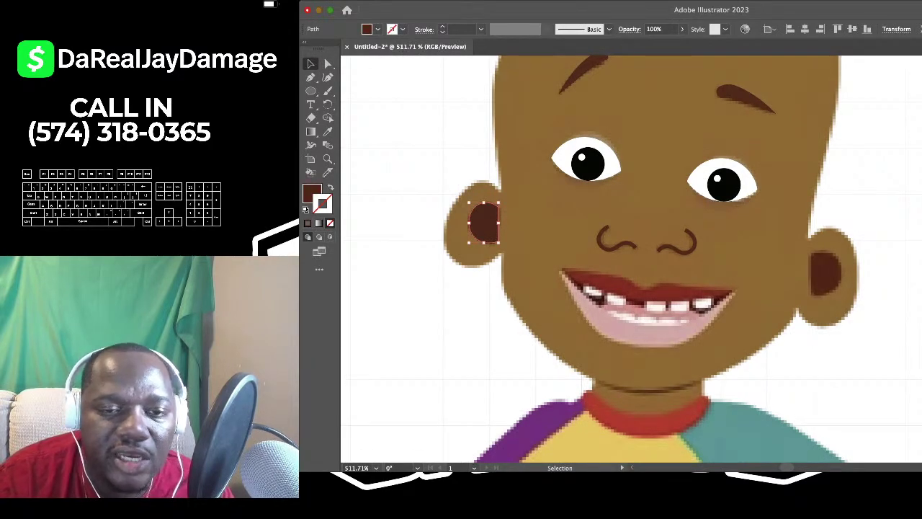
key(super+c)
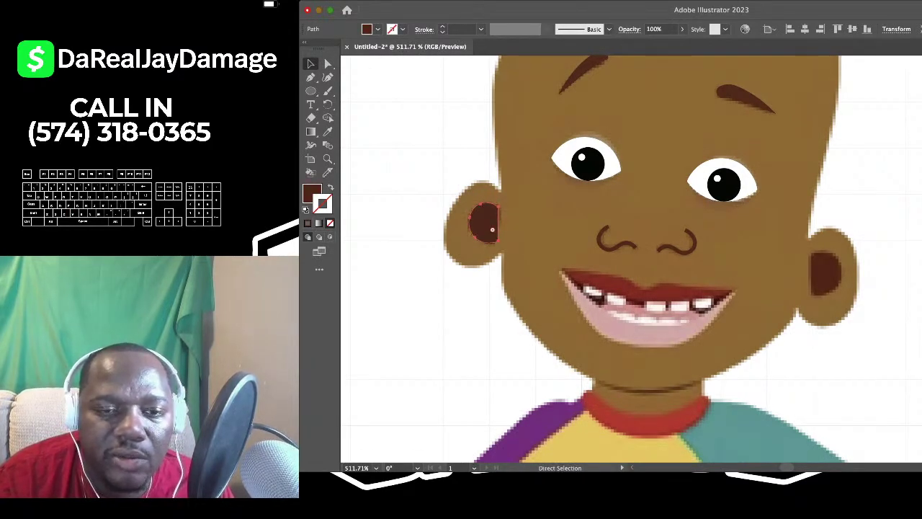
key(super+f)
key(super+shift+b)
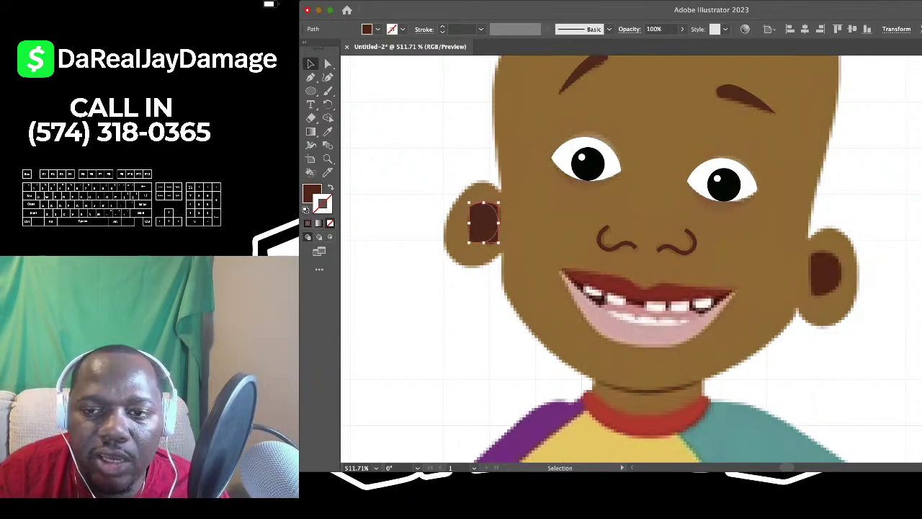
drag(484, 223, 826, 274)
click(752, 253)
Hide the reference image to check the traced facial shapes on their own, and show it again
scroll(692, 244, down, 2)
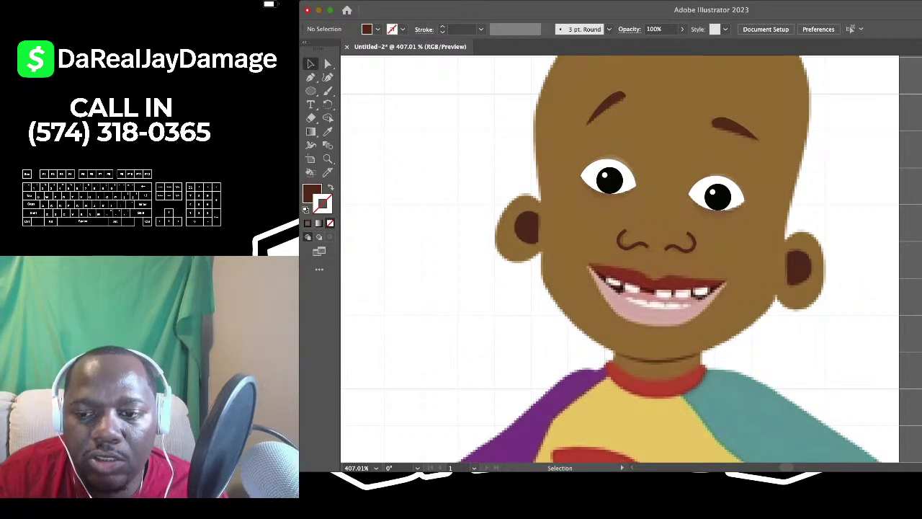
key(super+shift+w)
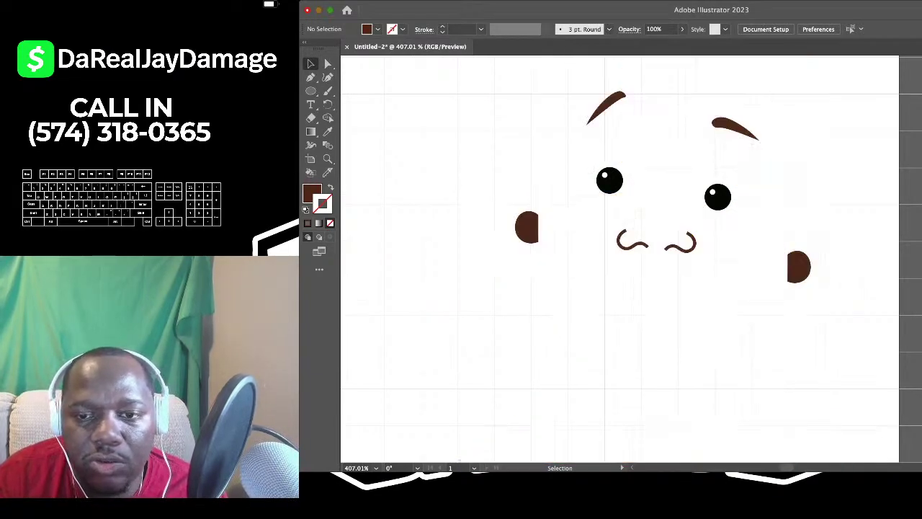
key(super+shift+w)
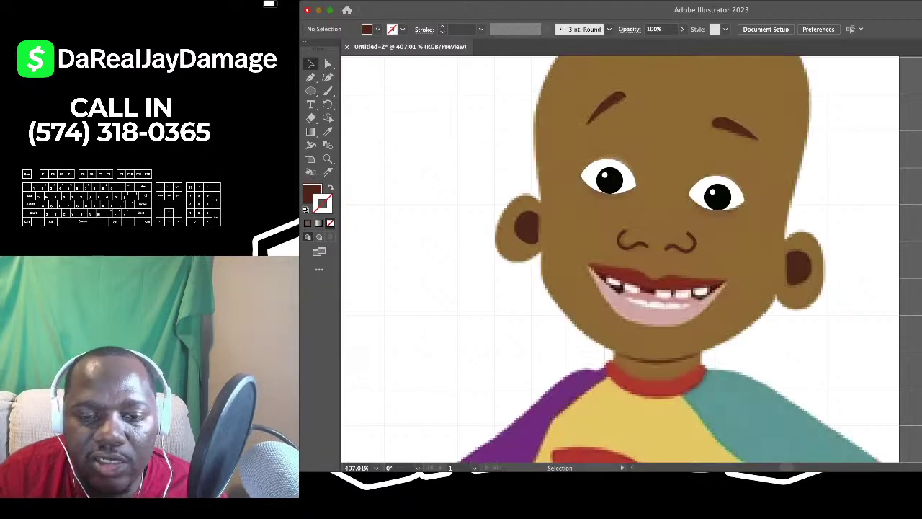
Sample the dark red of the reference's upper lip and outline it as a closed Pen shape through both mouth corners and the centre dip
scroll(731, 346, up, 2)
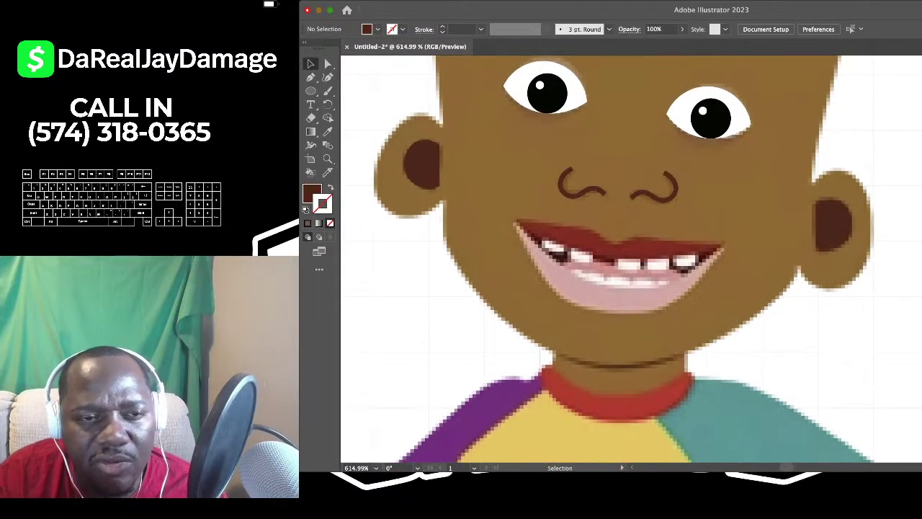
click(327, 77)
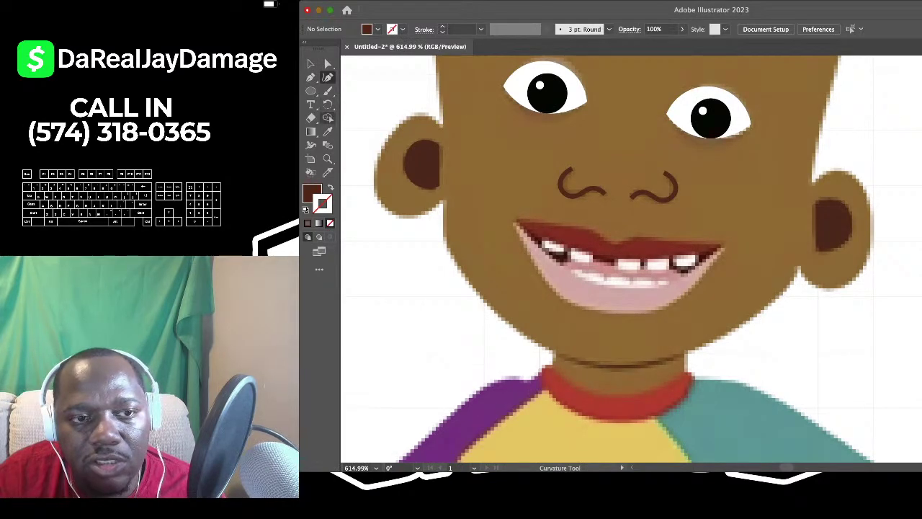
key(i)
scroll(541, 218, up, 2)
scroll(555, 227, right, 1)
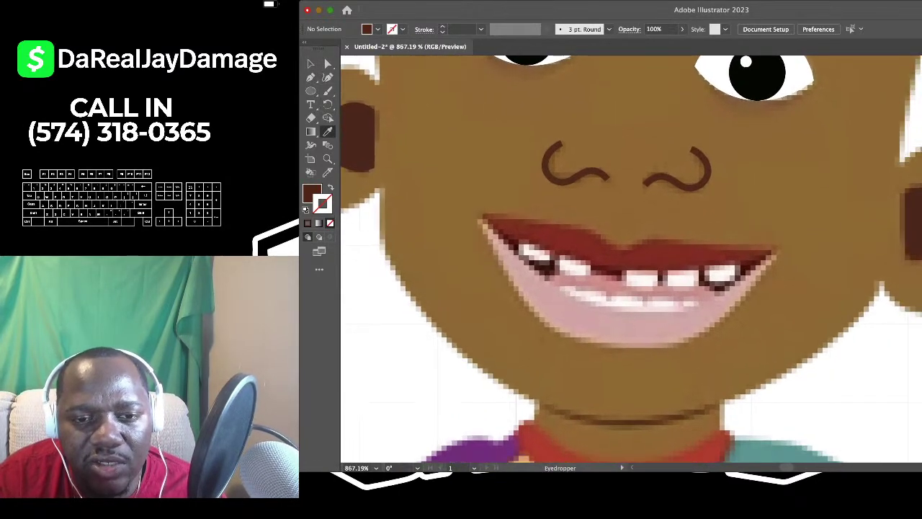
click(579, 239)
key(p)
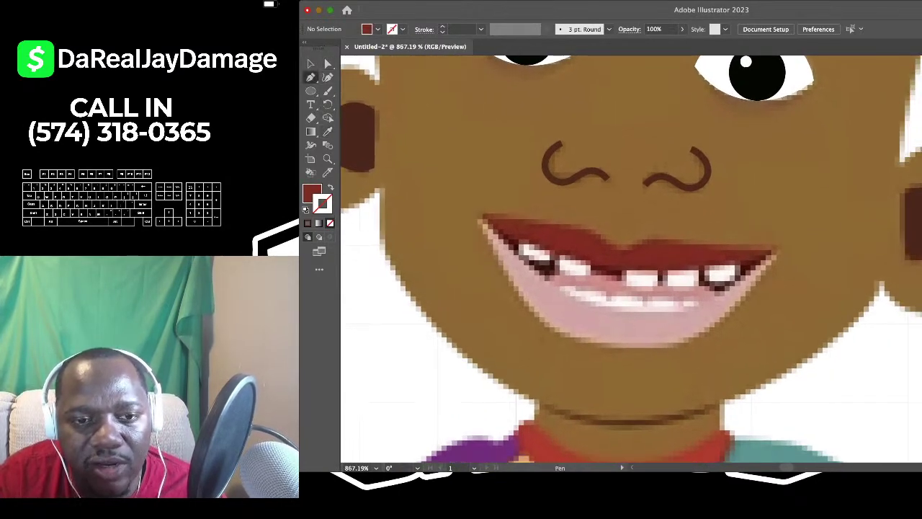
click(481, 216)
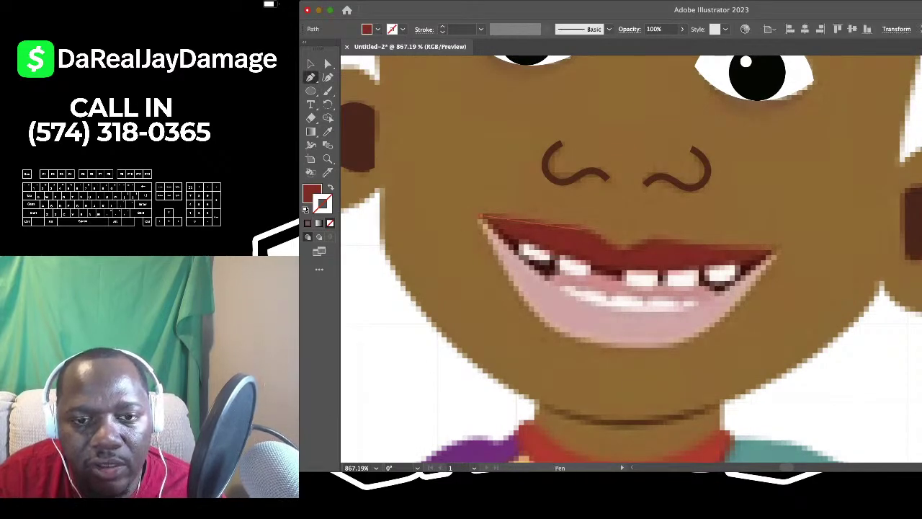
click(620, 250)
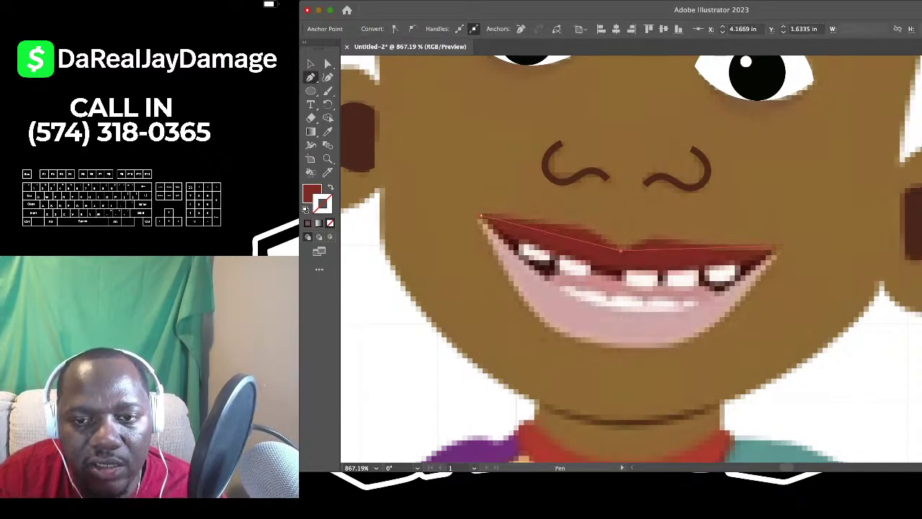
click(778, 248)
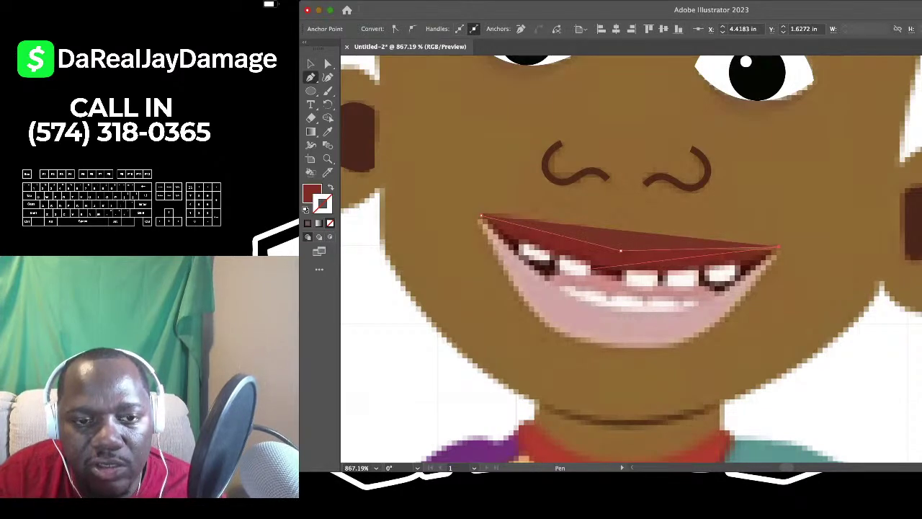
click(481, 216)
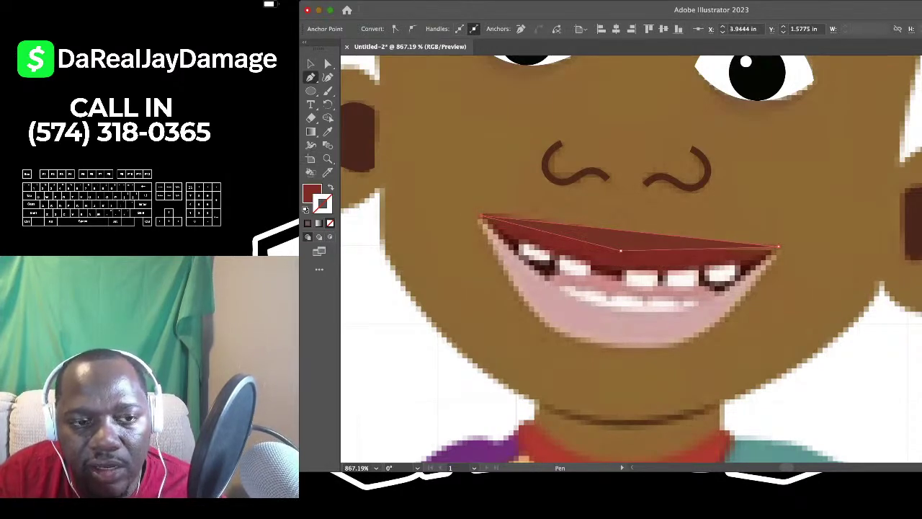
Remove the lip shape's fill and add Curvature points along its upper and lower edges so they follow the reference lip
key(x)
key(slash)
key(shift+grave)
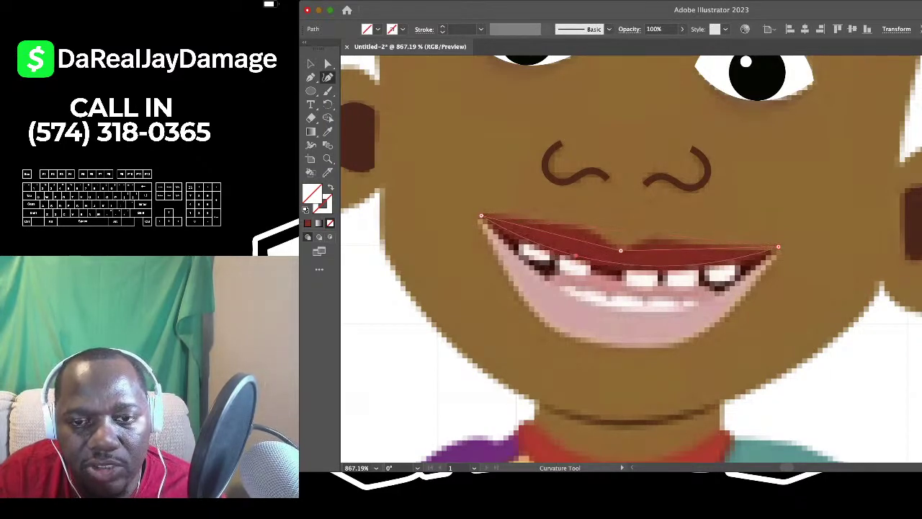
drag(593, 244, 606, 238)
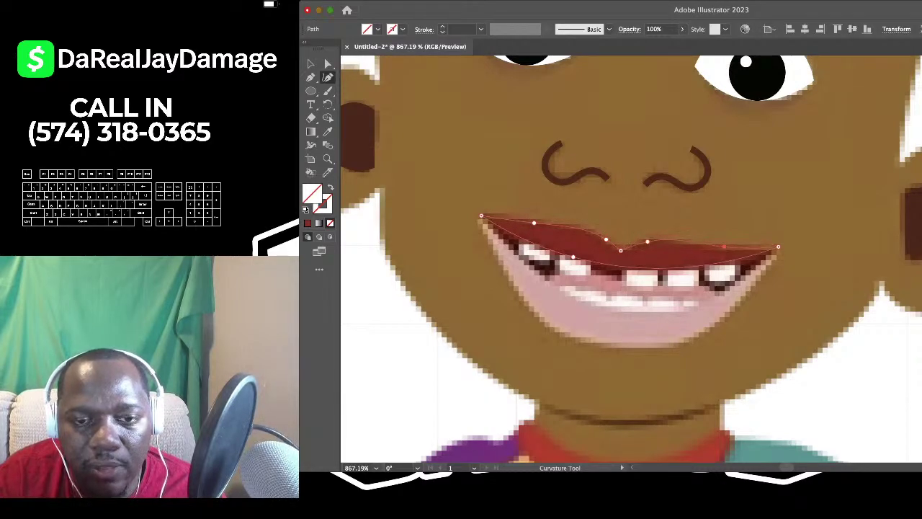
scroll(554, 229, down, 2)
scroll(555, 229, up, 3)
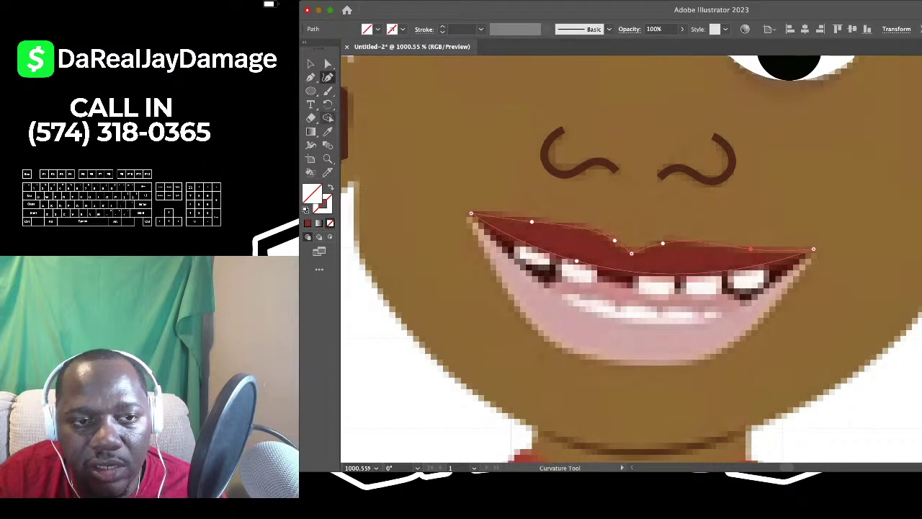
Fill the upper-lip shape with the dark red sampled from the reference lip and deselect it
click(328, 132)
click(582, 245)
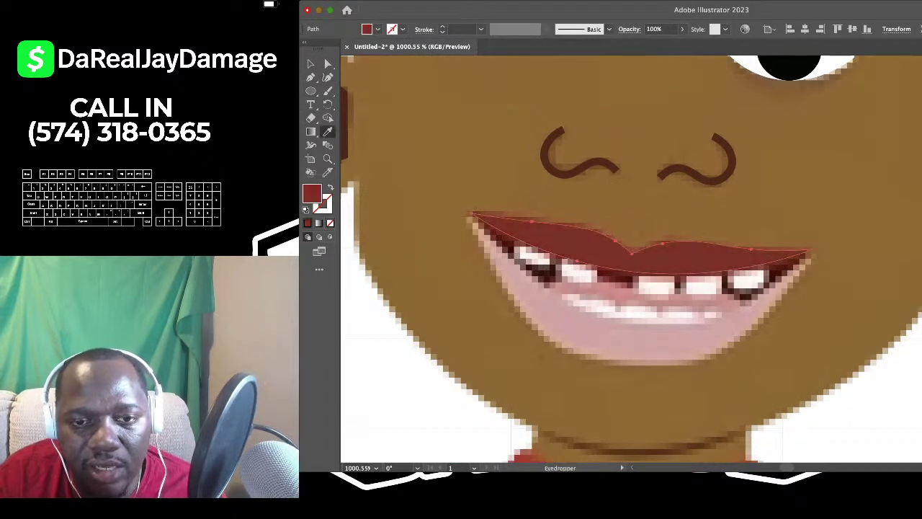
click(310, 63)
click(433, 137)
scroll(421, 126, down, 3)
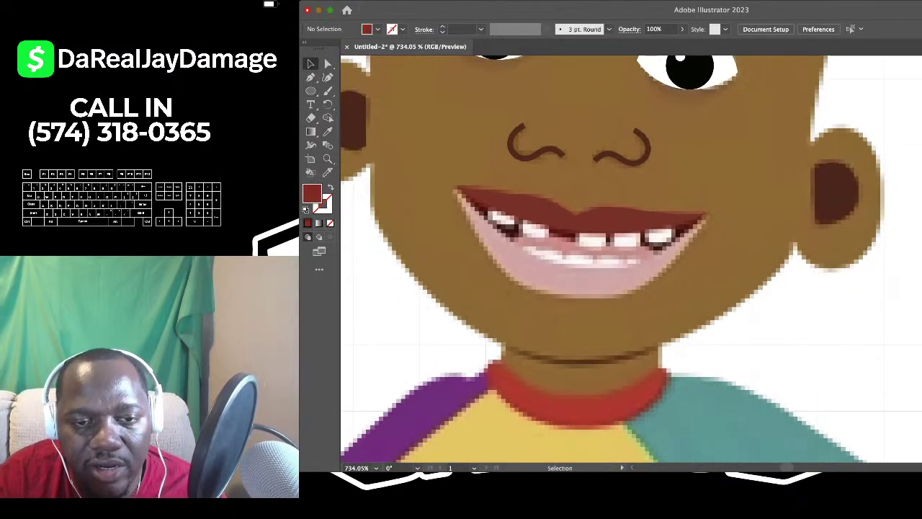
Draw a white rectangle near the reference's leftmost tooth, tilt it slightly clockwise, and send it backward behind the upper lip
scroll(529, 295, up, 4)
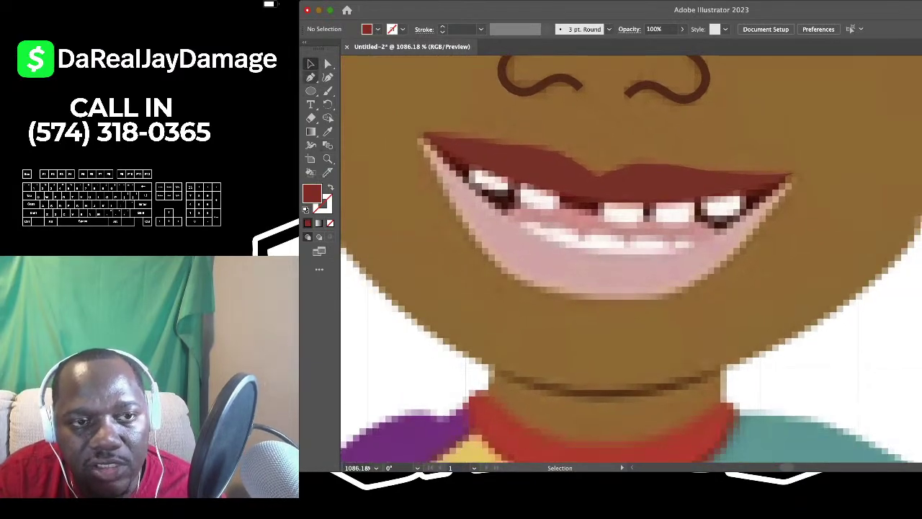
scroll(471, 165, up, 2)
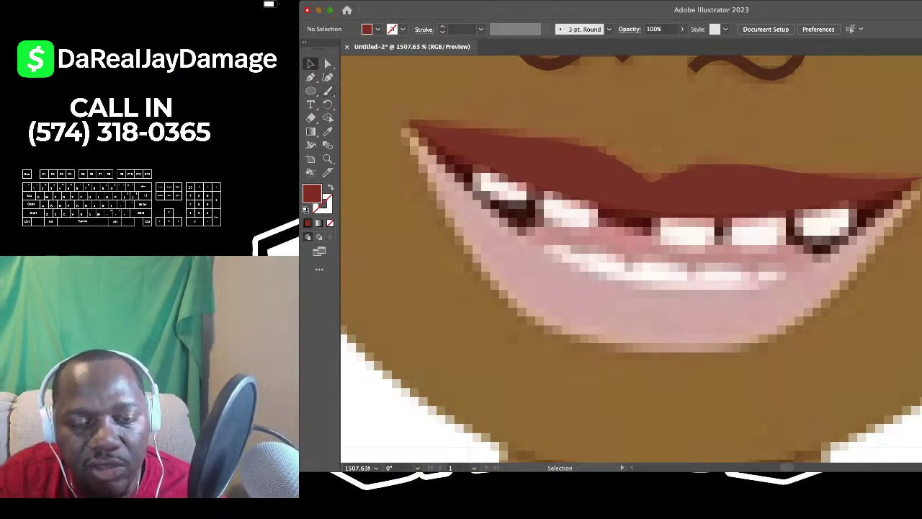
key(m)
scroll(479, 183, up, 2)
drag(483, 149, 586, 193)
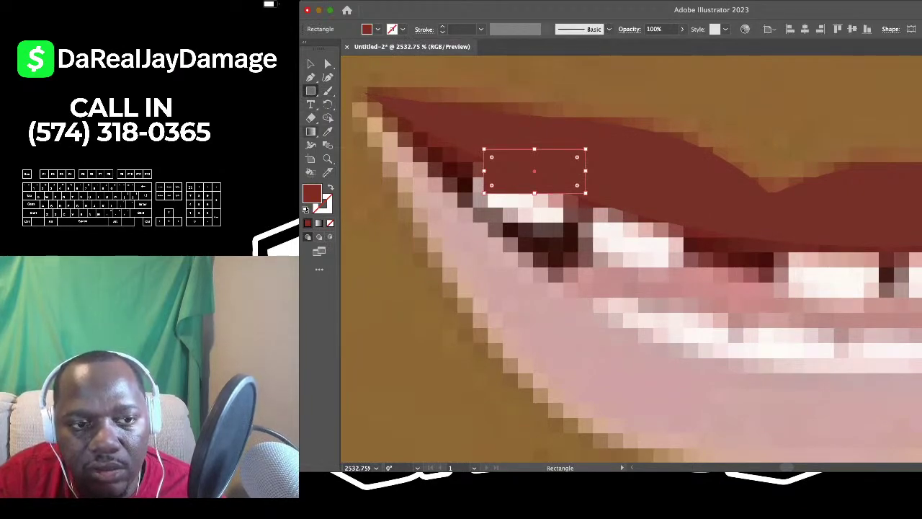
double_click(312, 193)
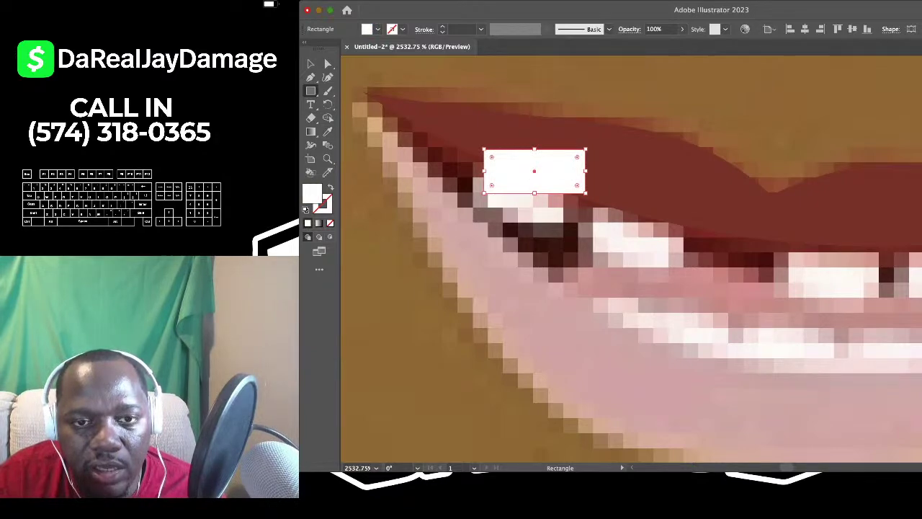
drag(594, 144, 610, 164)
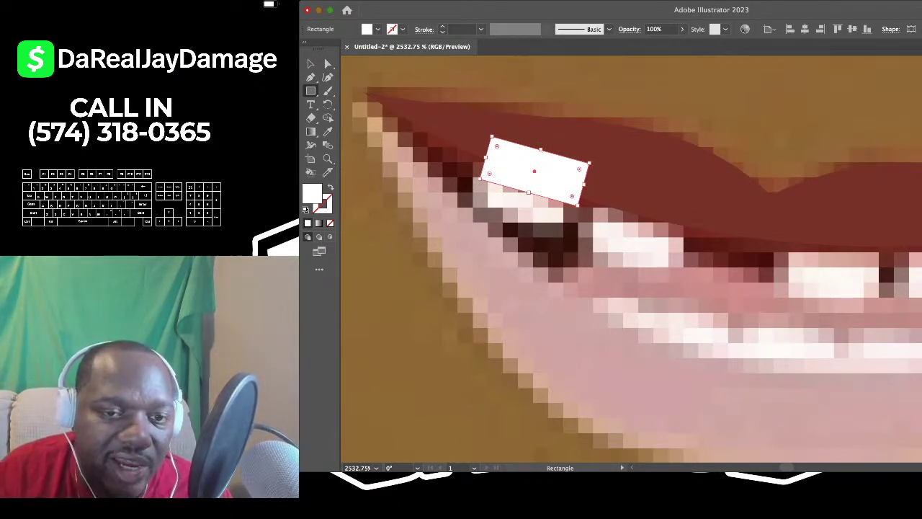
key(super+bracketleft)
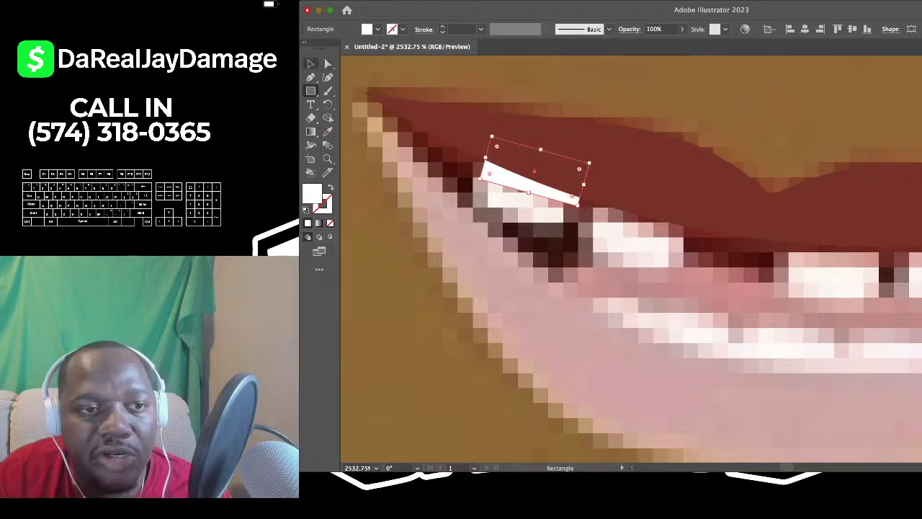
Move the white tooth rectangle over the reference's leftmost upper tooth and rotate it further to follow the lip's slope
key(v)
scroll(530, 166, up, 3)
drag(530, 166, 509, 213)
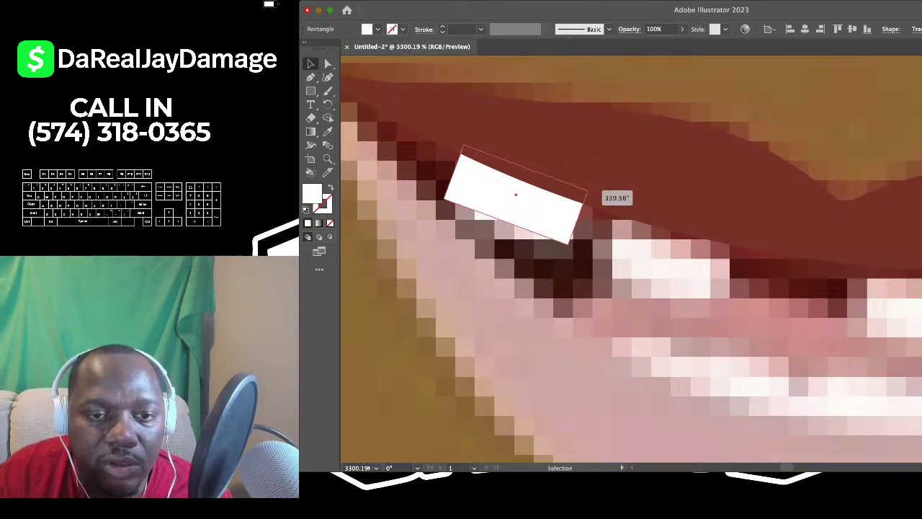
scroll(596, 191, down, 3)
scroll(595, 193, up, 3)
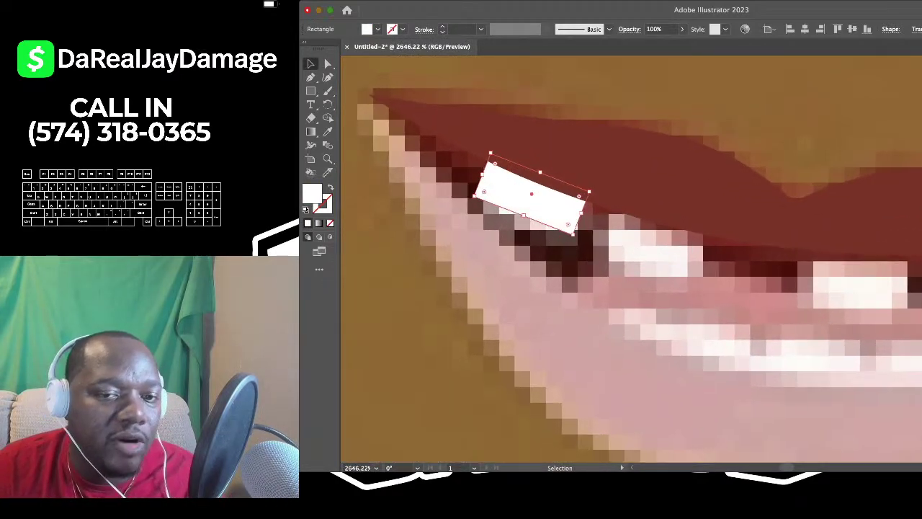
Duplicate the first tooth over the reference's second upper tooth, rotate the copy to a shallower tilt, and deselect it
drag(533, 194, 655, 244)
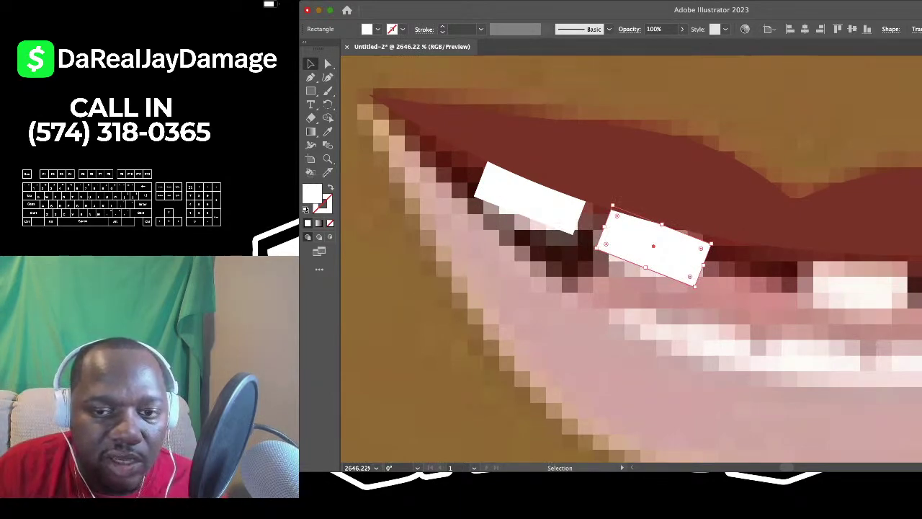
drag(711, 246, 713, 236)
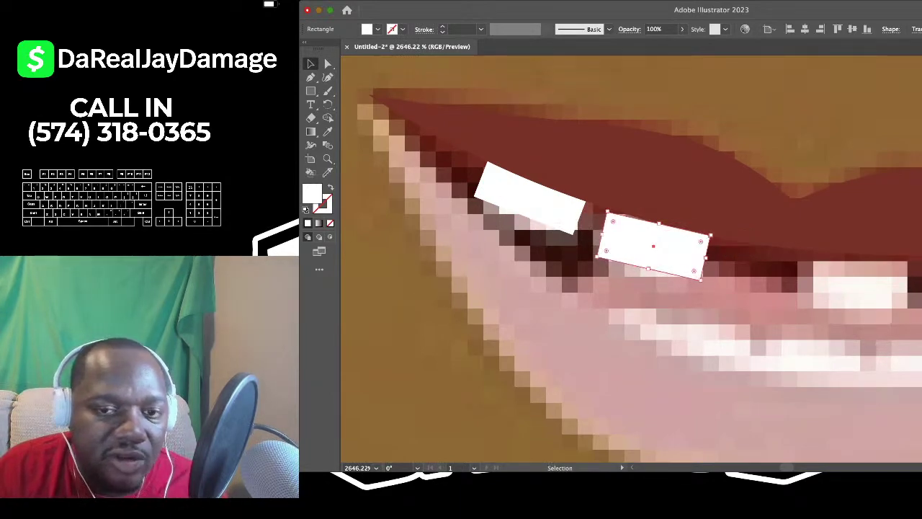
drag(654, 249, 655, 246)
click(662, 324)
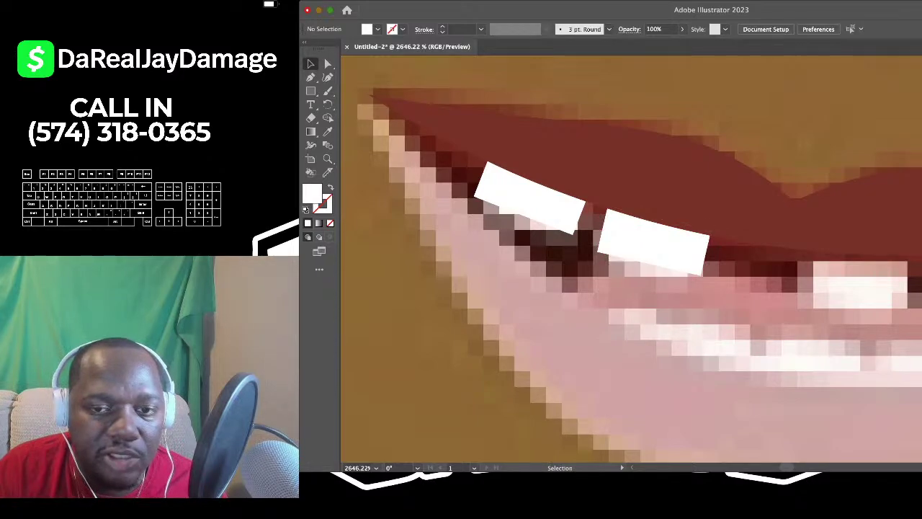
Duplicate the second tooth onto the reference's third upper tooth, keeping the original in place
scroll(648, 306, down, 5)
scroll(648, 306, right, 3)
scroll(684, 298, up, 3)
scroll(684, 299, left, 2)
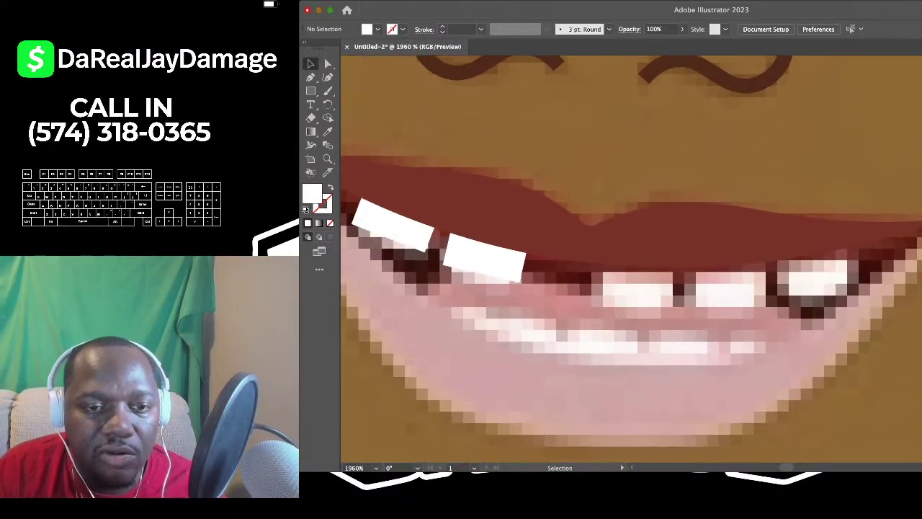
click(484, 258)
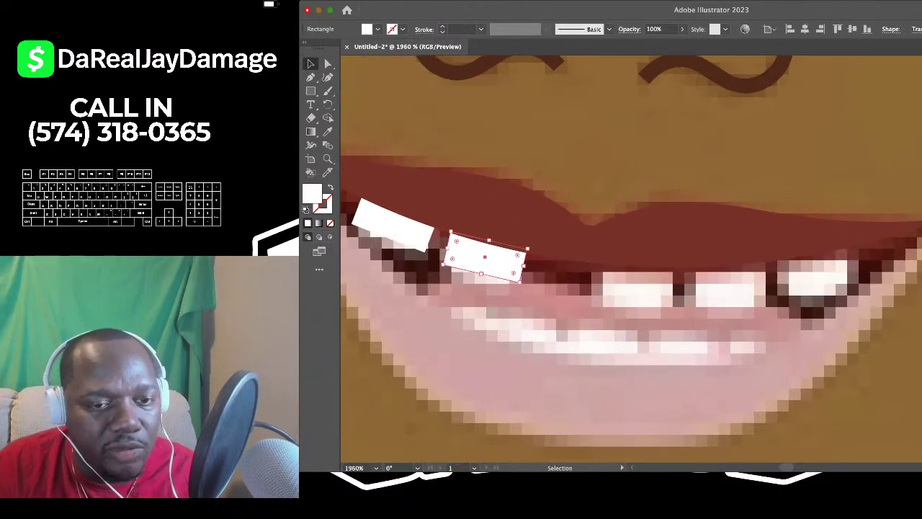
drag(484, 258, 636, 283)
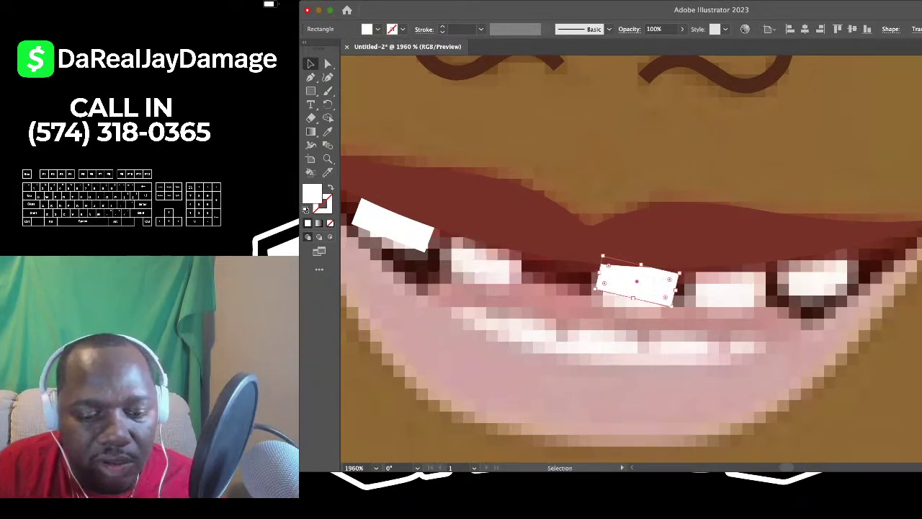
key(super+z)
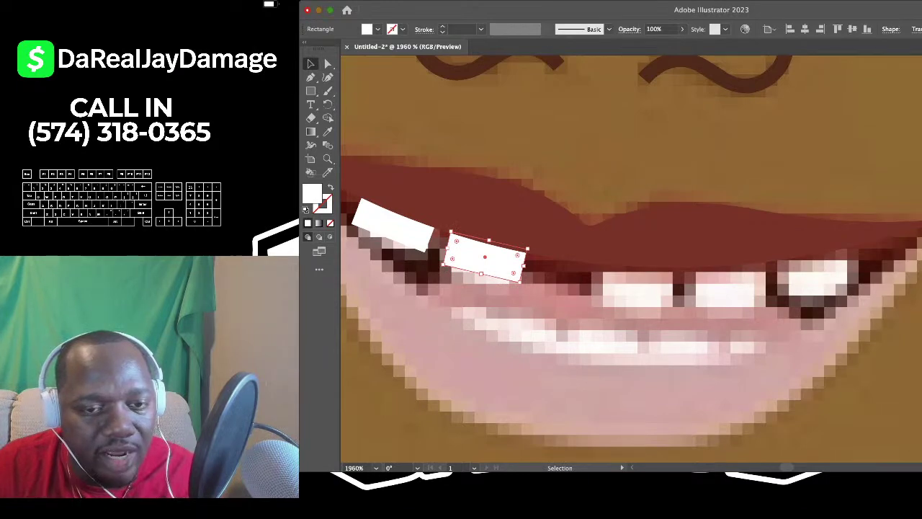
drag(485, 258, 635, 282)
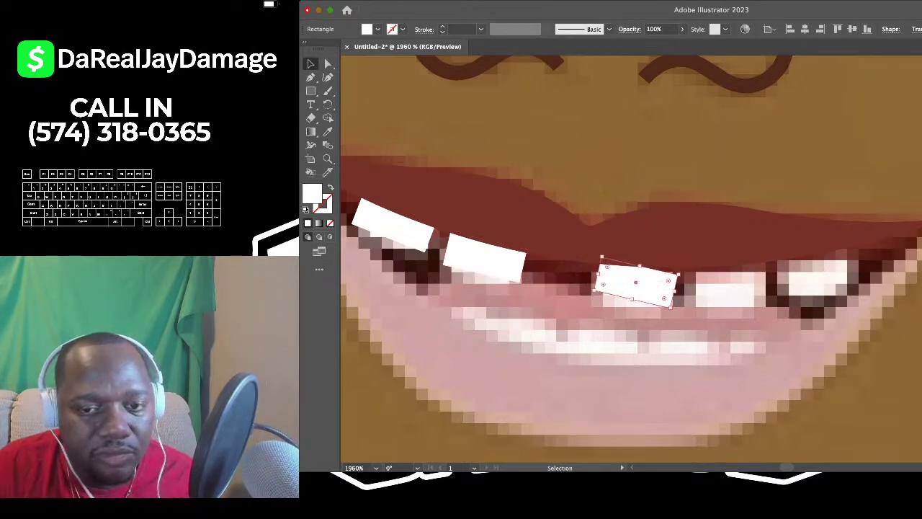
Rotate the third tooth until it is horizontal, nudge it up against the lip, and deselect it
click(680, 313)
click(637, 283)
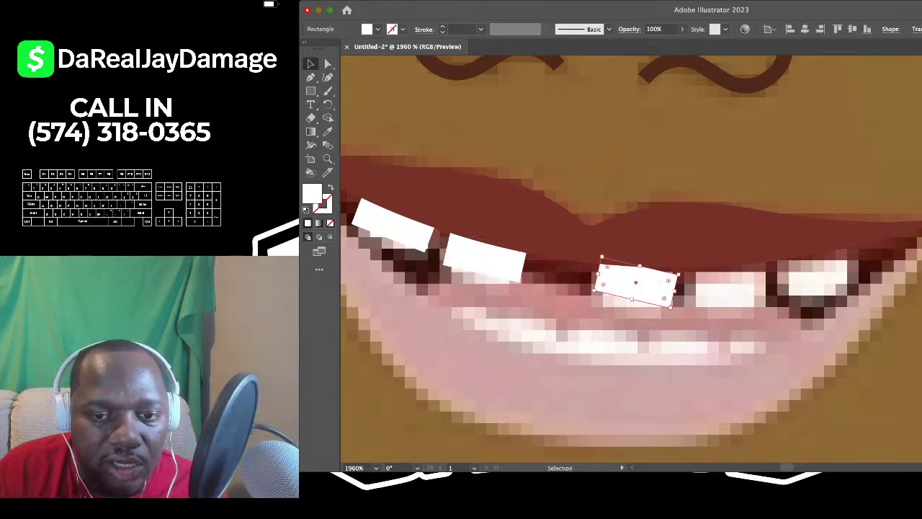
mouse_move(681, 273)
mouse_down()
mouse_move(694, 259)
mouse_move(692, 267)
mouse_up()
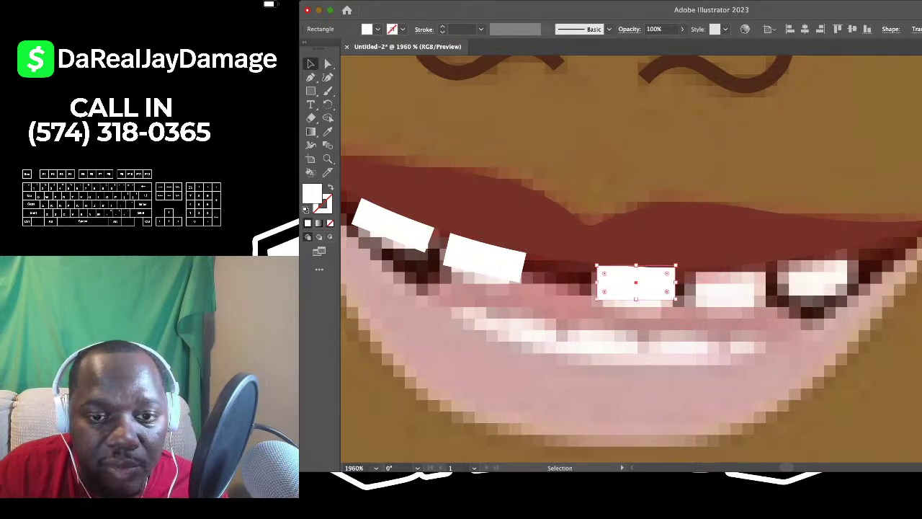
drag(636, 282, 635, 280)
click(893, 346)
Duplicate the third tooth over the reference's fourth upper tooth and tilt the copy slightly counterclockwise
scroll(914, 263, up, 3)
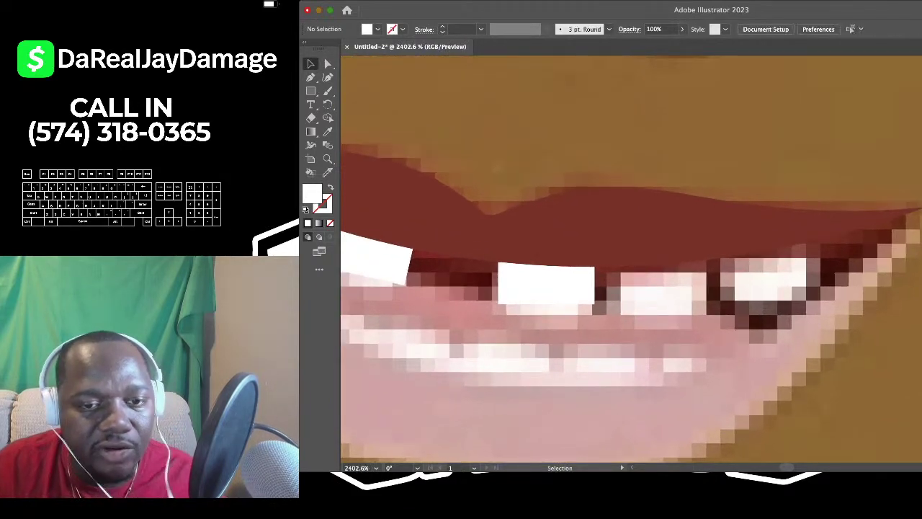
click(612, 231)
click(546, 285)
drag(546, 285, 660, 282)
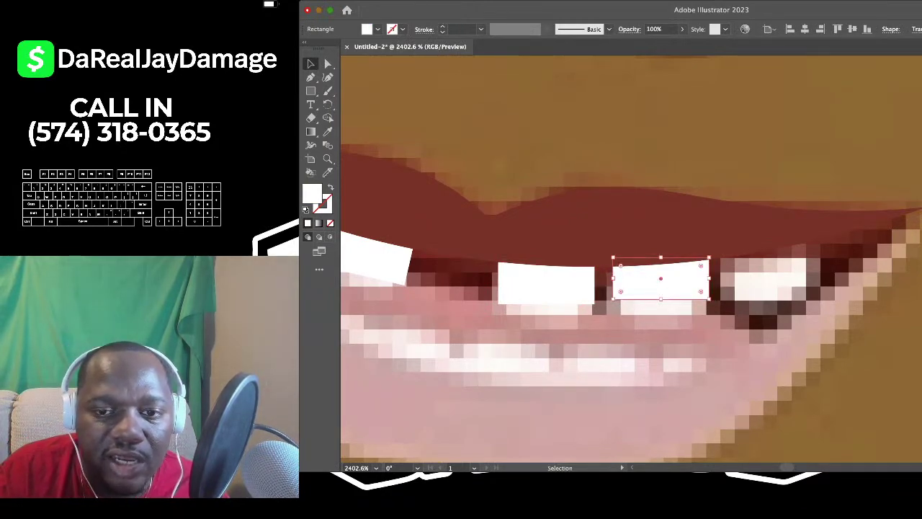
drag(725, 264, 726, 261)
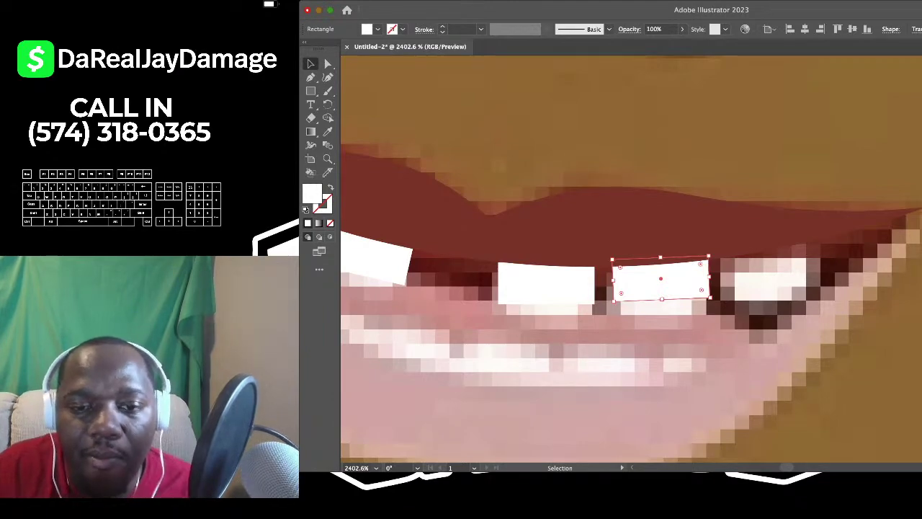
Duplicate the fourth tooth over the reference's rightmost upper tooth, undo the accidental lip move, and reselect the new tooth
drag(660, 279, 771, 266)
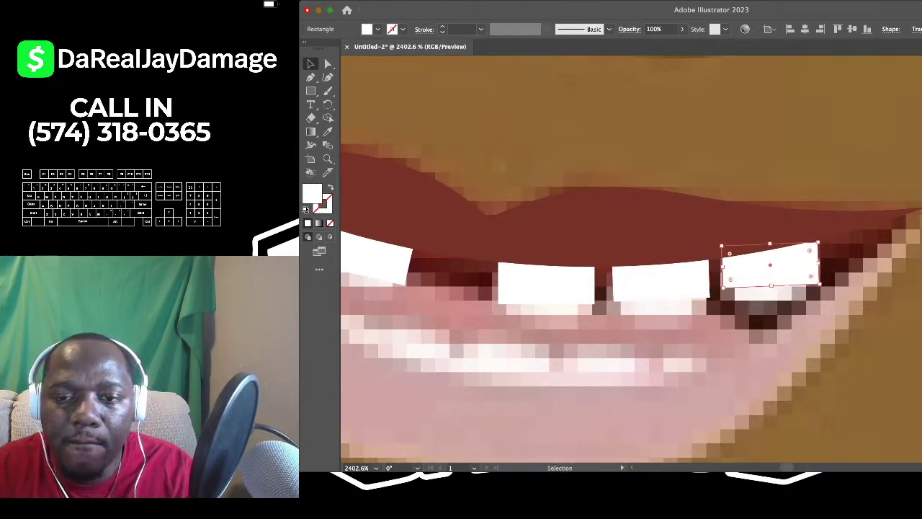
drag(735, 230, 734, 221)
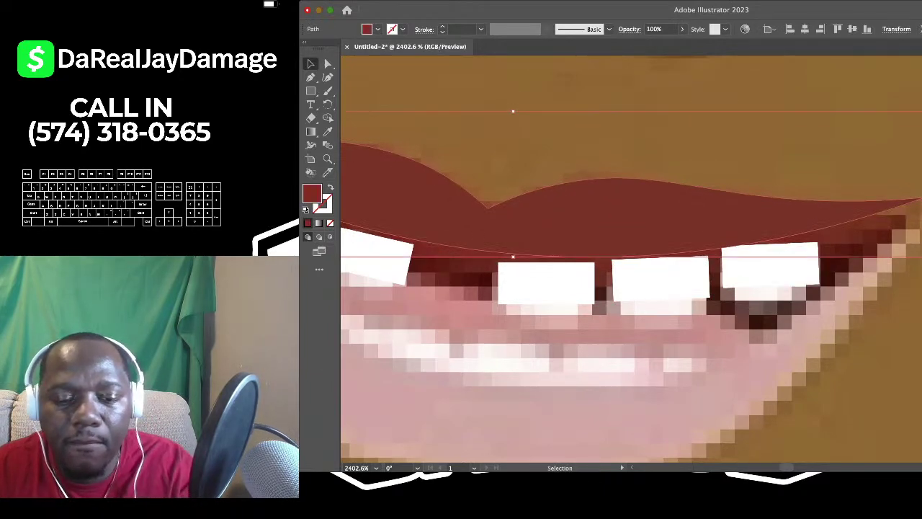
key(super+z)
click(771, 269)
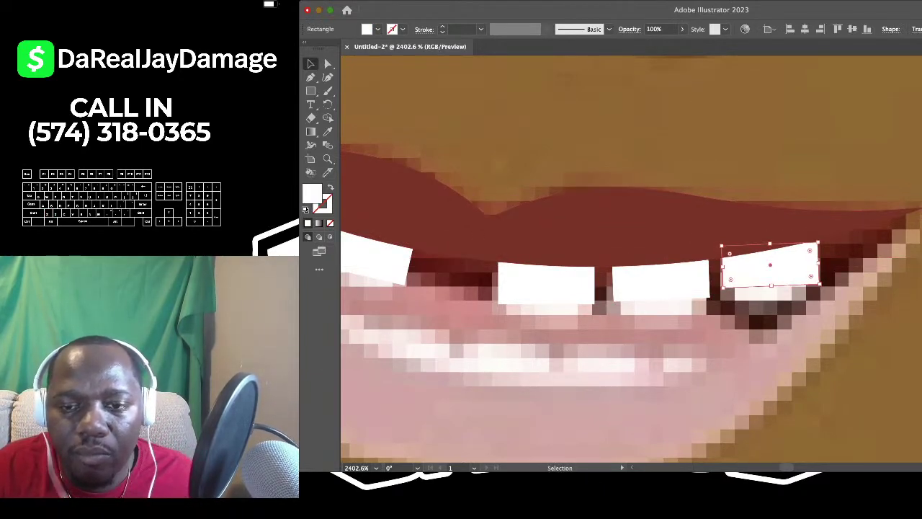
Rotate the rightmost upper tooth to follow the upper lip's edge, and check the artwork with the reference image hidden
drag(822, 240, 823, 231)
click(840, 306)
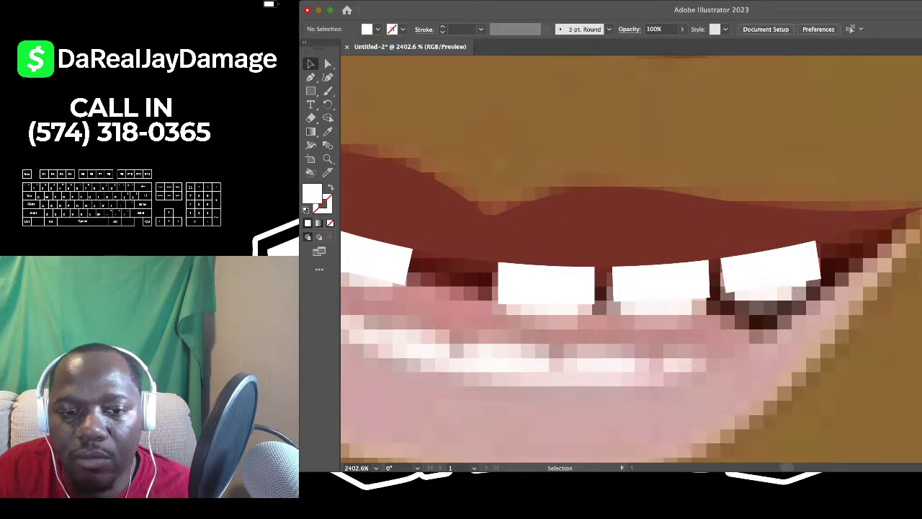
scroll(867, 285, down, 5)
scroll(798, 311, up, 3)
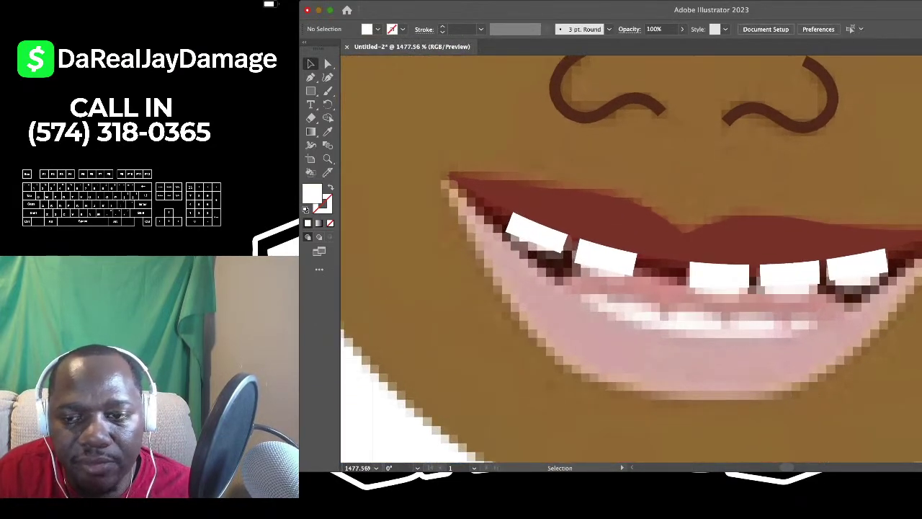
key(super+shift+w)
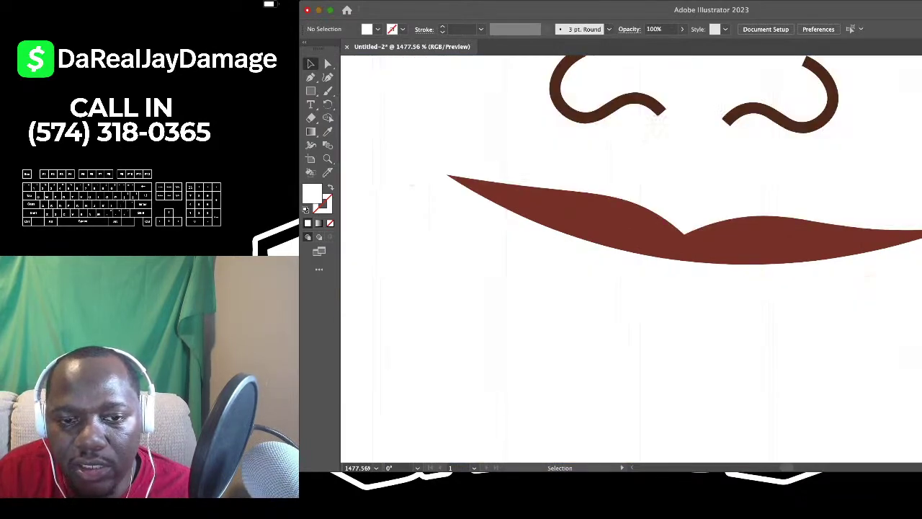
key(super+shift+w)
scroll(631, 259, down, 2)
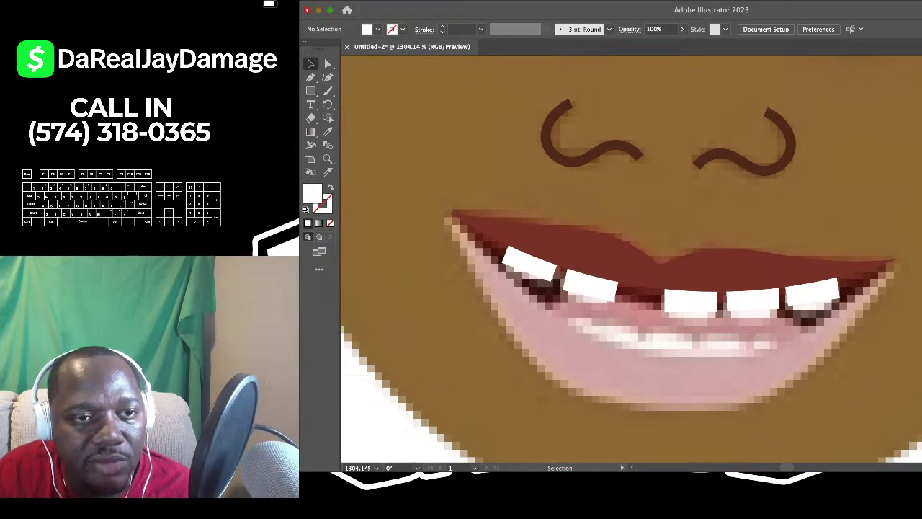
Trace the lower lip's inner edge with the Curvature tool from one mouth corner to the other, and set its fill to none
key(shift+grave)
scroll(631, 259, up, 2)
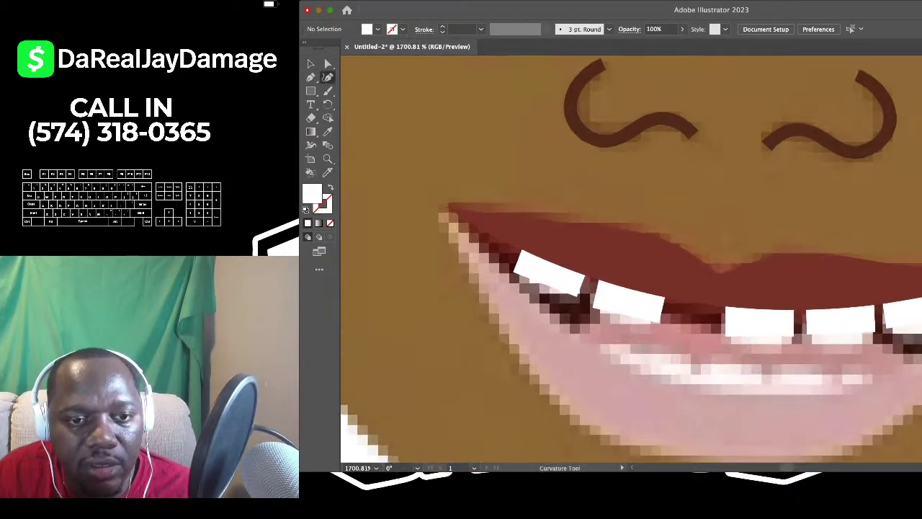
click(447, 213)
scroll(387, 198, down, 3)
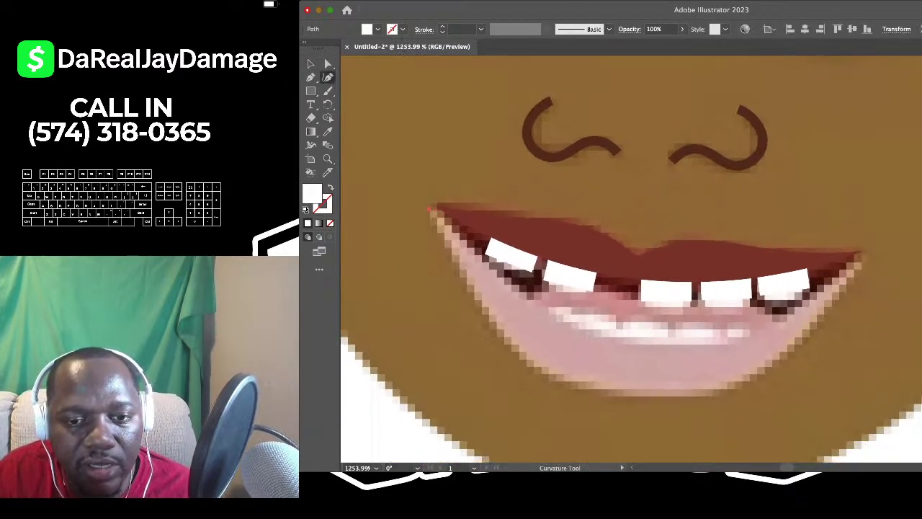
click(621, 335)
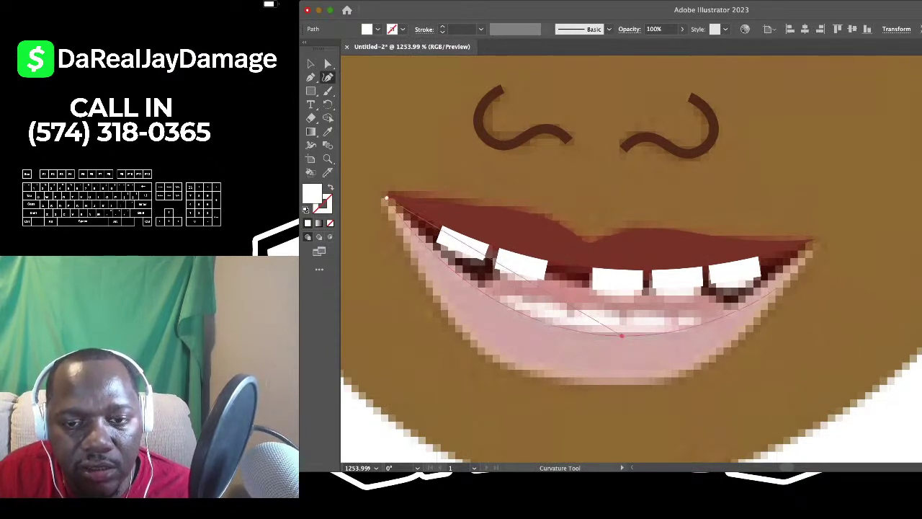
click(831, 249)
drag(831, 248, 815, 242)
click(330, 222)
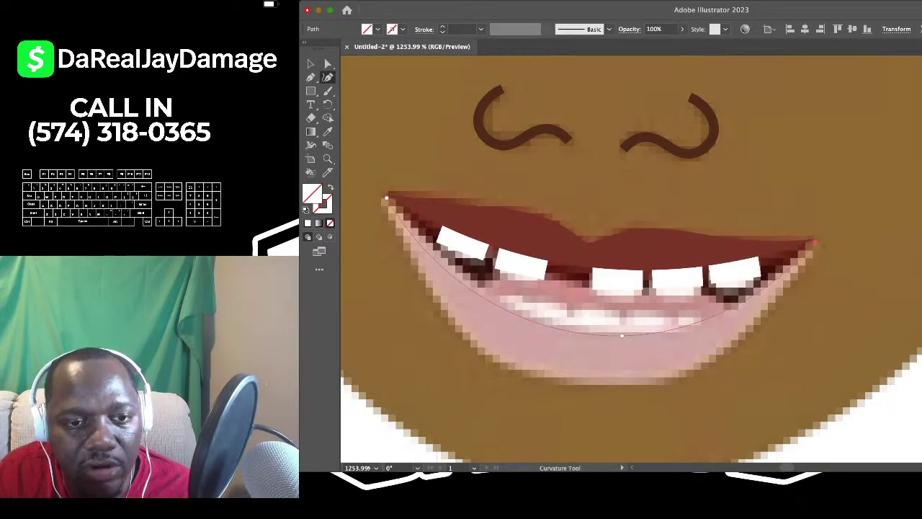
Close the lower lip path at the mouth corners with the Pen tool, and bend the closing segment down to the lip's outer edge
key(p)
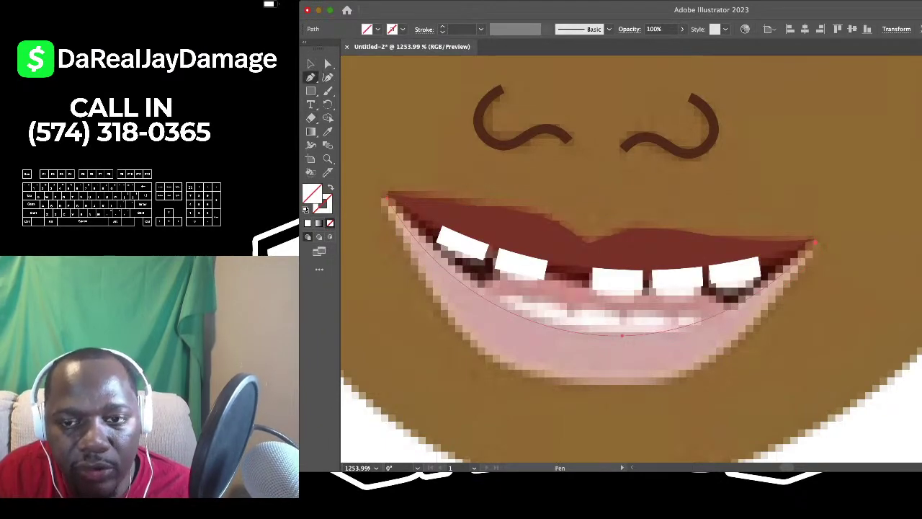
click(815, 242)
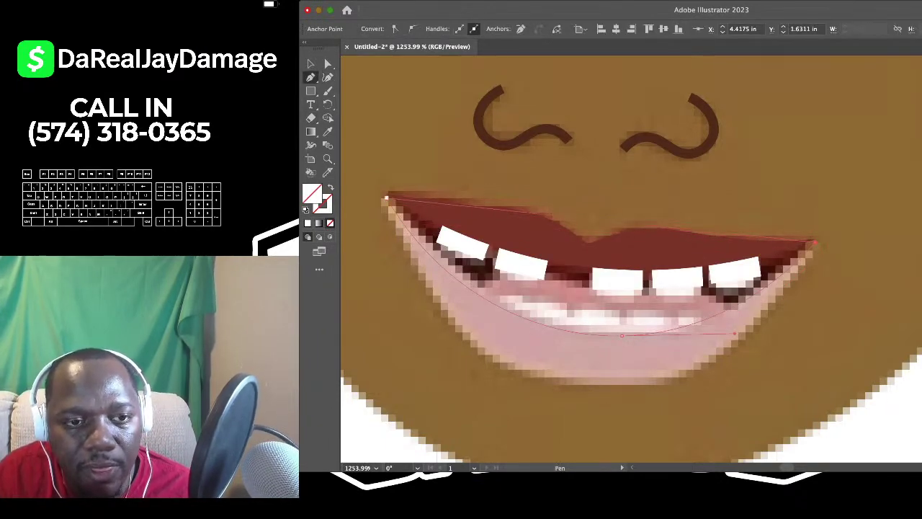
click(387, 197)
click(327, 77)
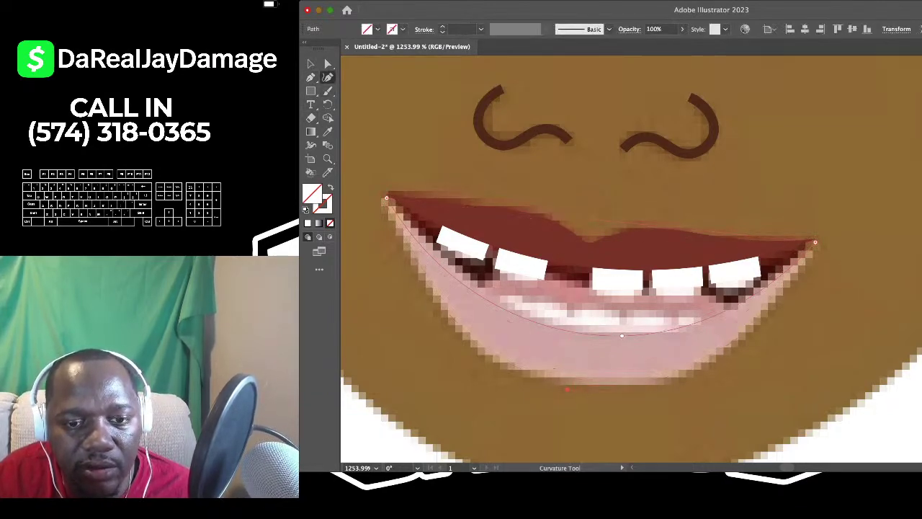
drag(566, 385, 565, 378)
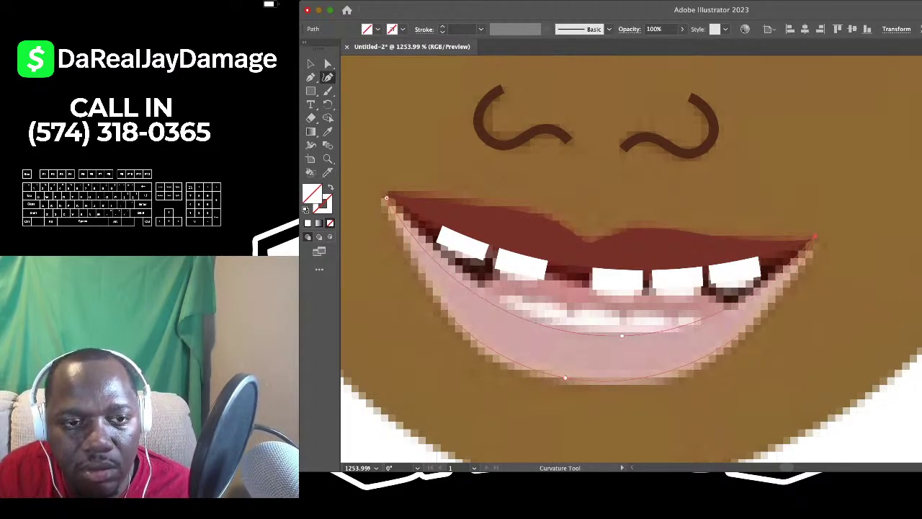
Refine the lower lip path's anchors, adding side points along the outer curve and aligning the right corner with the upper lip's tip
drag(387, 198, 389, 193)
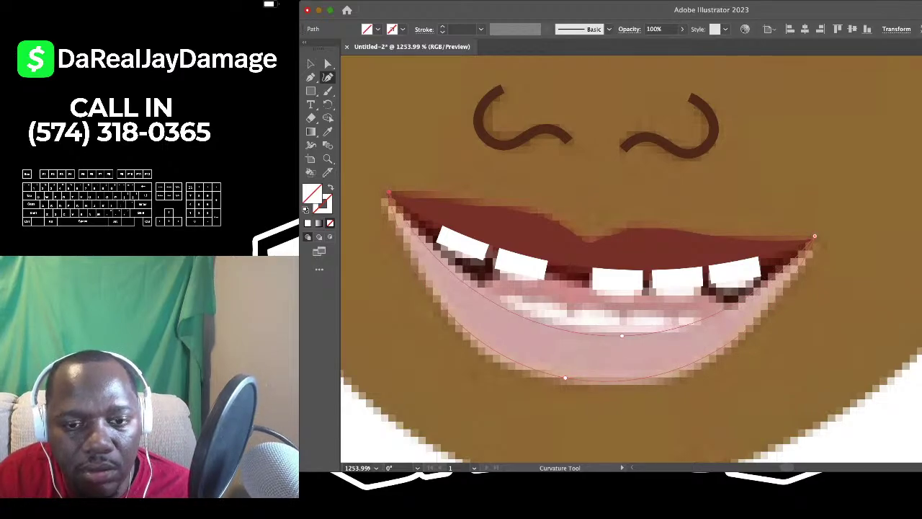
drag(621, 335, 621, 332)
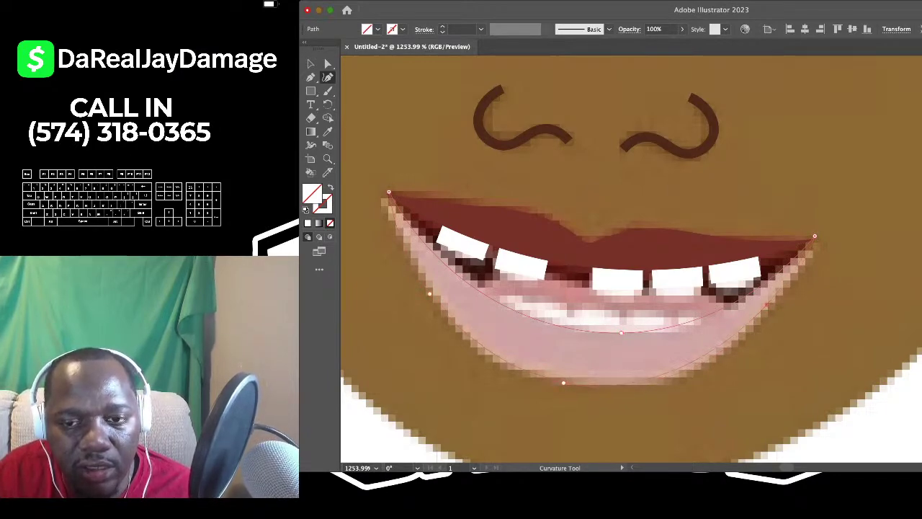
scroll(826, 245, up, 3)
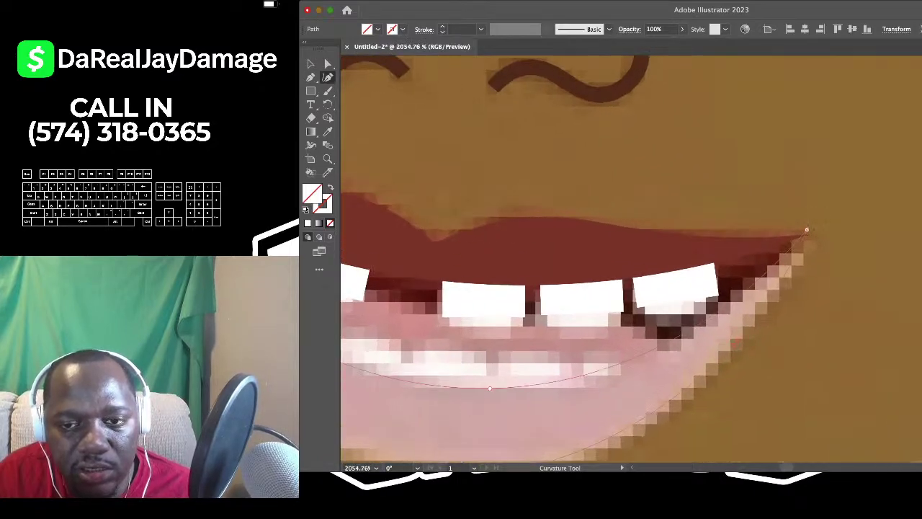
scroll(806, 229, up, 6)
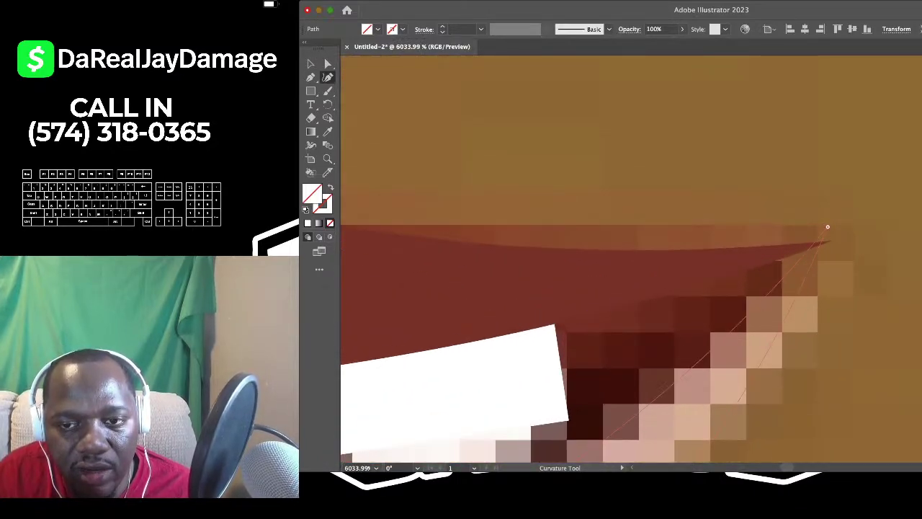
scroll(827, 229, down, 5)
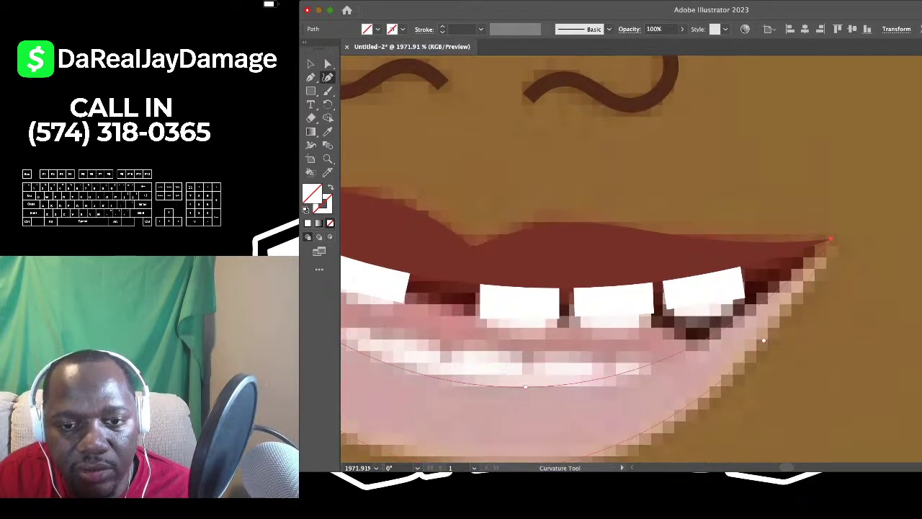
scroll(830, 239, down, 2)
Align the lower lip's left corner anchor with the upper lip's tip while the reference image is hidden
key(super+shift+w)
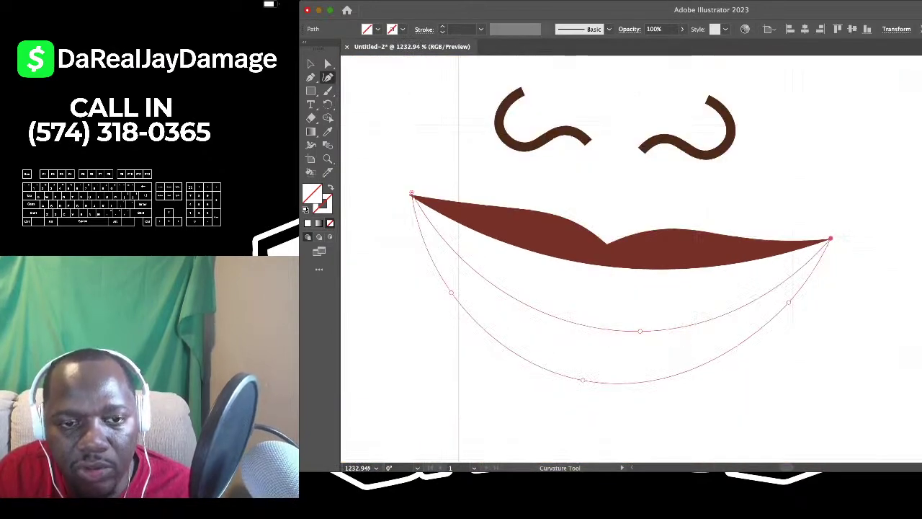
scroll(618, 245, left, 2)
scroll(618, 244, up, 1)
scroll(436, 187, up, 4)
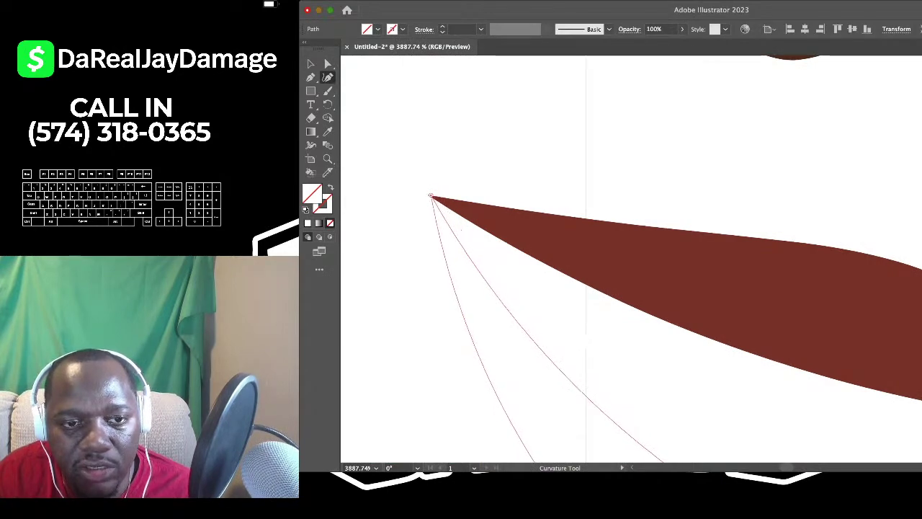
scroll(434, 196, down, 5)
scroll(431, 196, down, 2)
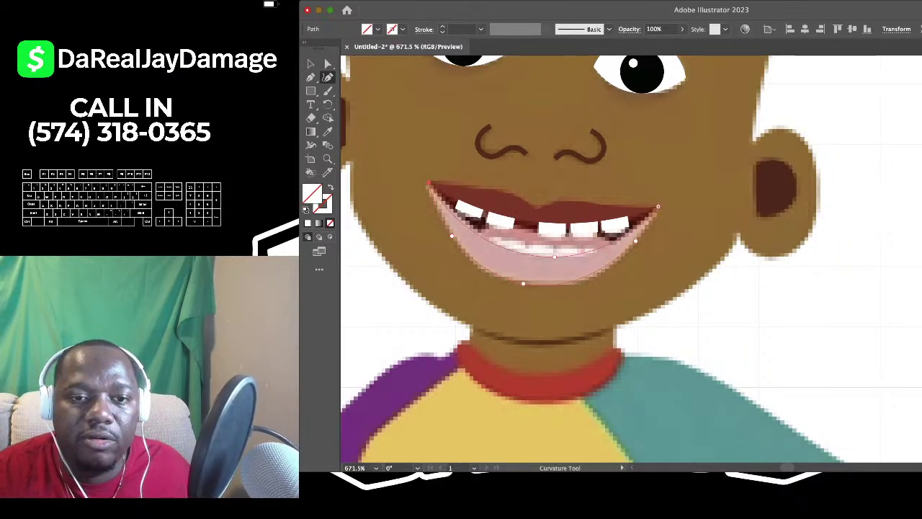
Fill the lower lip shape with the pink sampled from the reference image's lower lip, and deselect it
key(i)
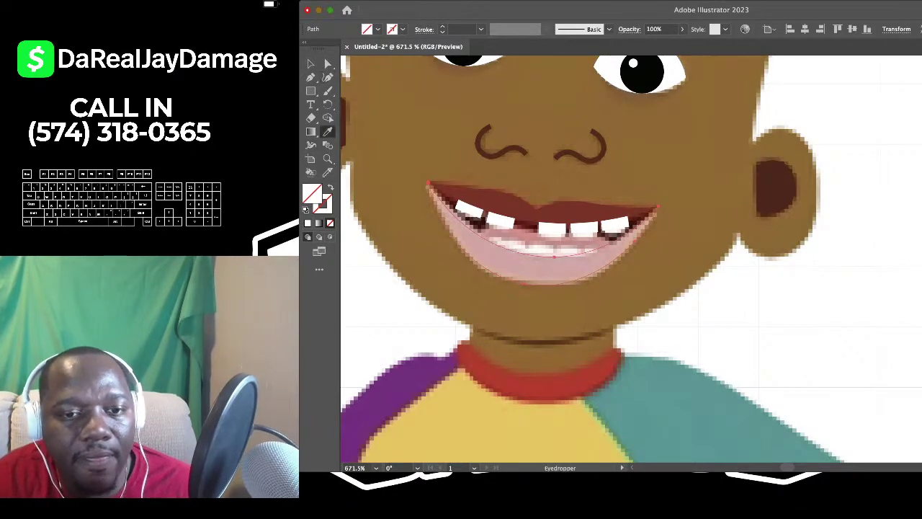
scroll(435, 253, up, 2)
click(522, 272)
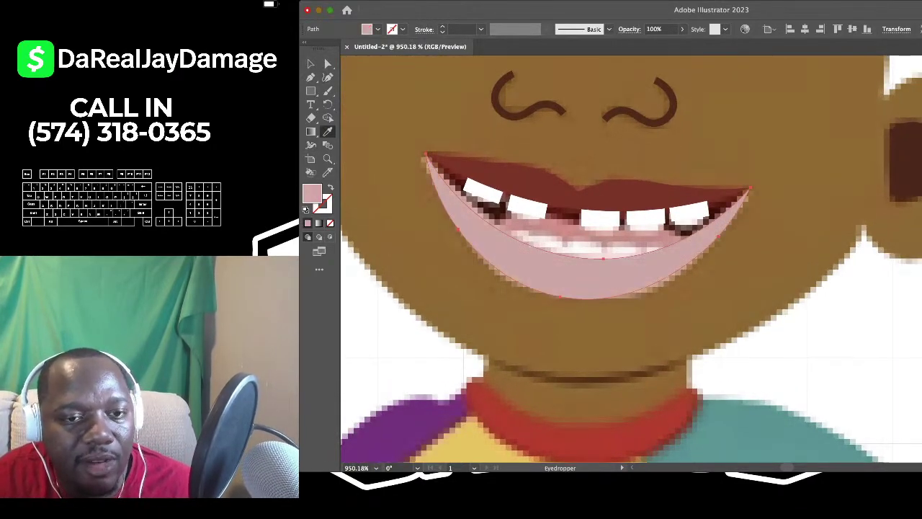
key(v)
key(super+shift+a)
Compare the filled lower lip and the other facial features with the reference image, hiding and showing the image
scroll(631, 258, right, 2)
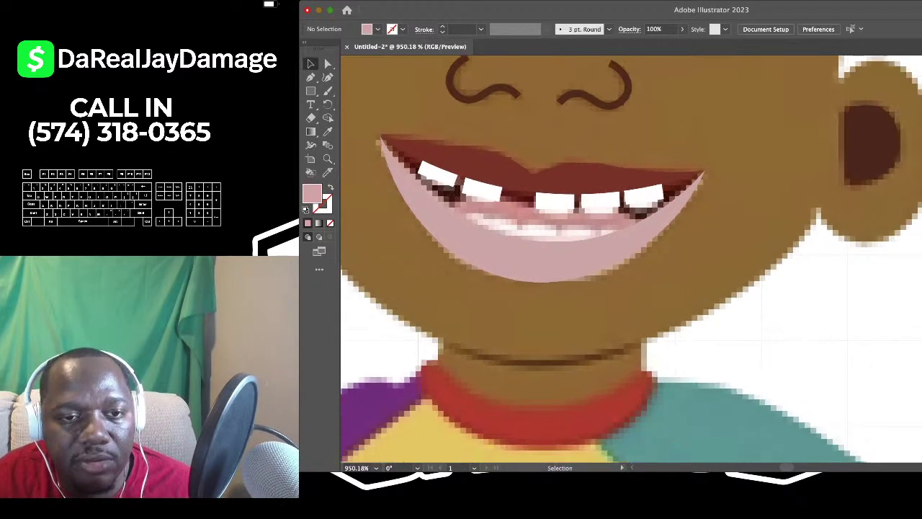
scroll(631, 258, down, 2)
scroll(631, 258, up, 3)
scroll(480, 385, down, 2)
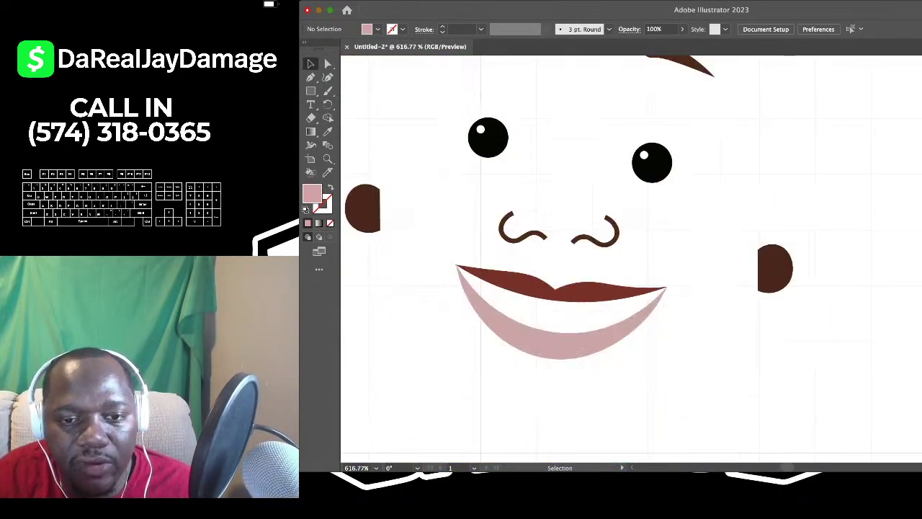
scroll(568, 346, up, 3)
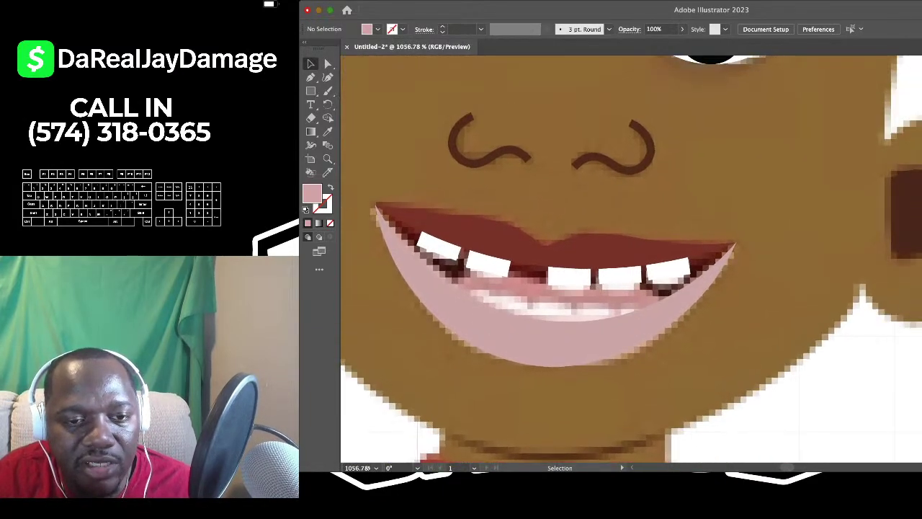
scroll(562, 288, down, 2)
scroll(562, 288, up, 4)
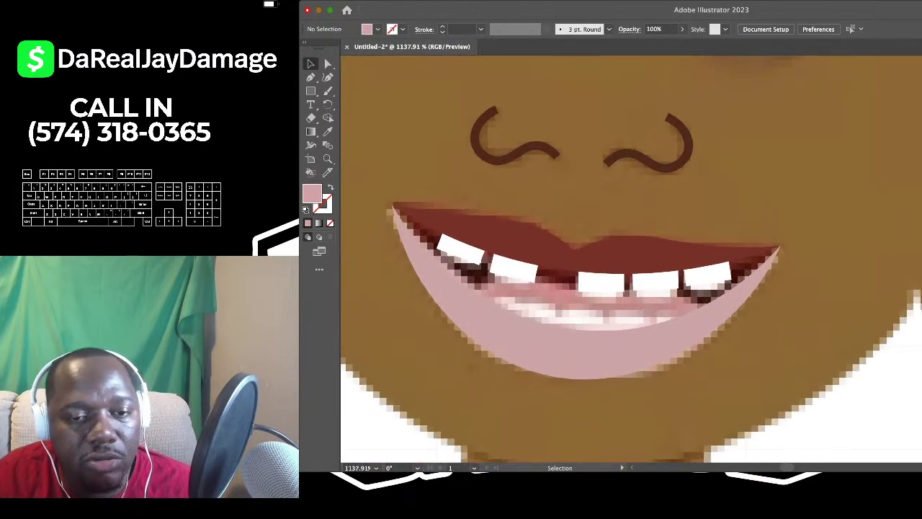
Set the fill colour to white sampled from the upper teeth, ready for a new Pen tool shape
key(p)
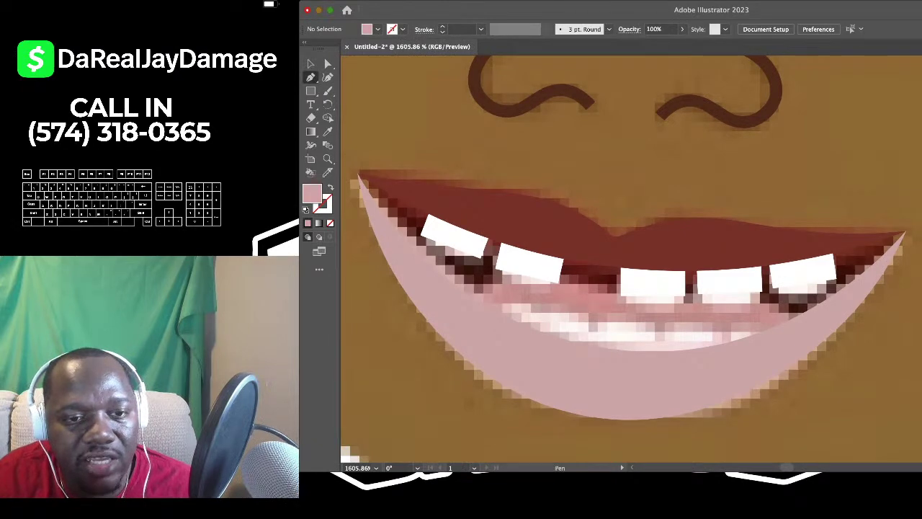
scroll(631, 259, right, 1)
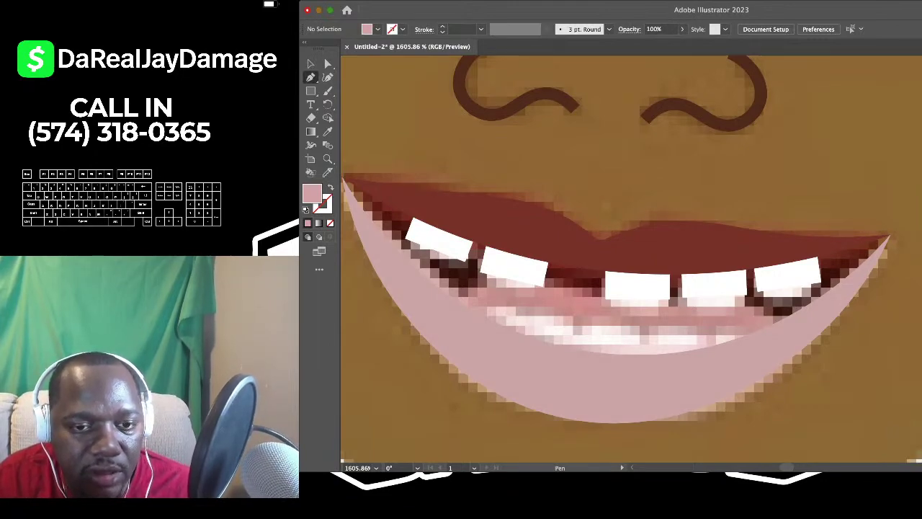
scroll(513, 339, up, 3)
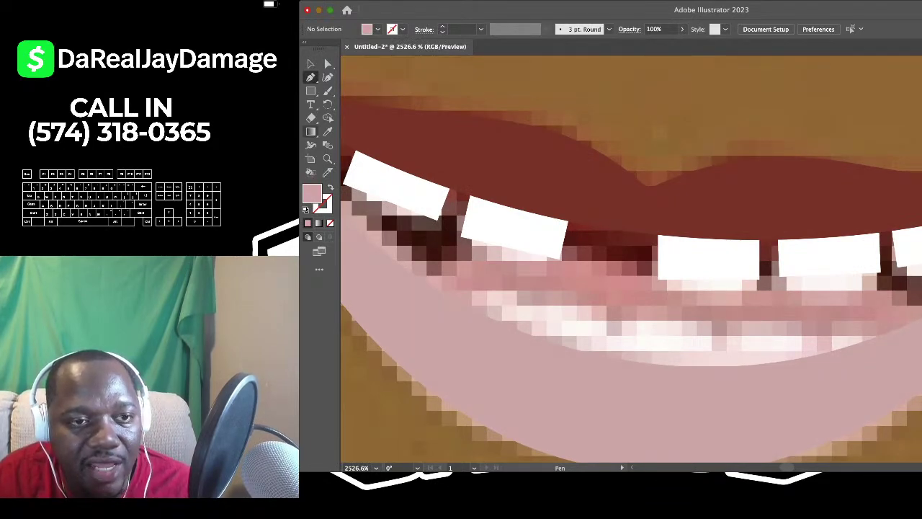
key(i)
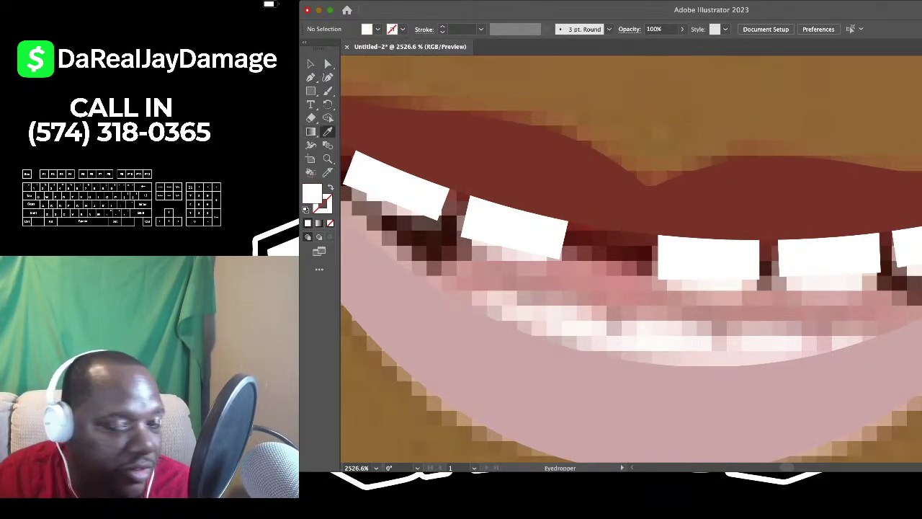
key(p)
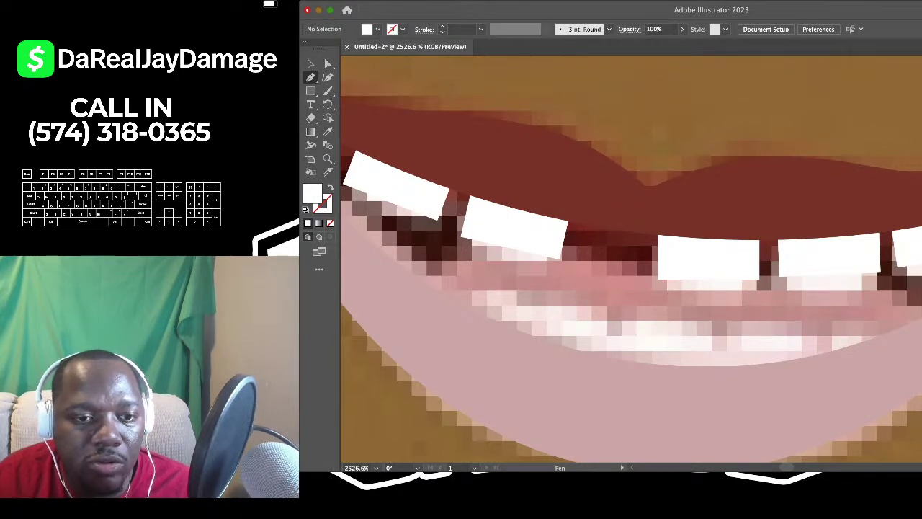
Draw a closed white lower-teeth shape with the Pen tool, placing upper anchors at the tooth gaps and letting the lower edge overlap the lower lip
click(438, 299)
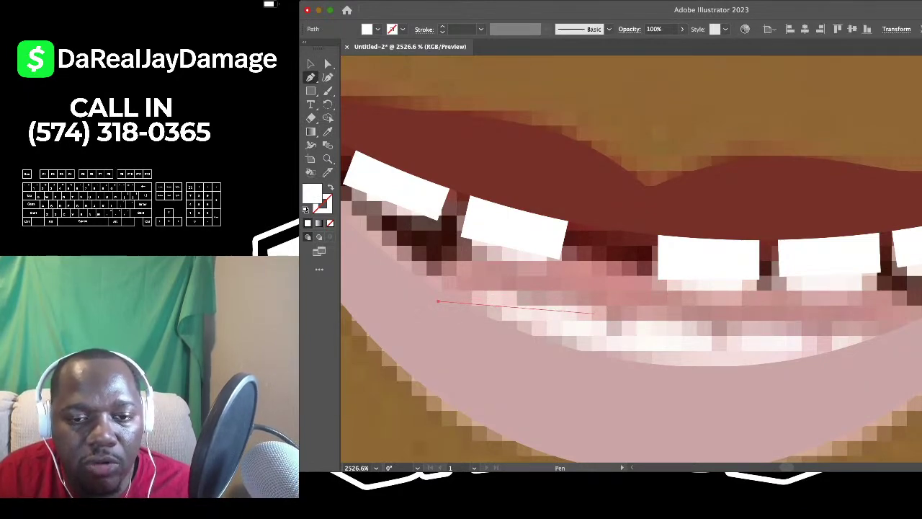
scroll(508, 298, down, 3)
scroll(511, 297, down, 3)
scroll(513, 292, up, 3)
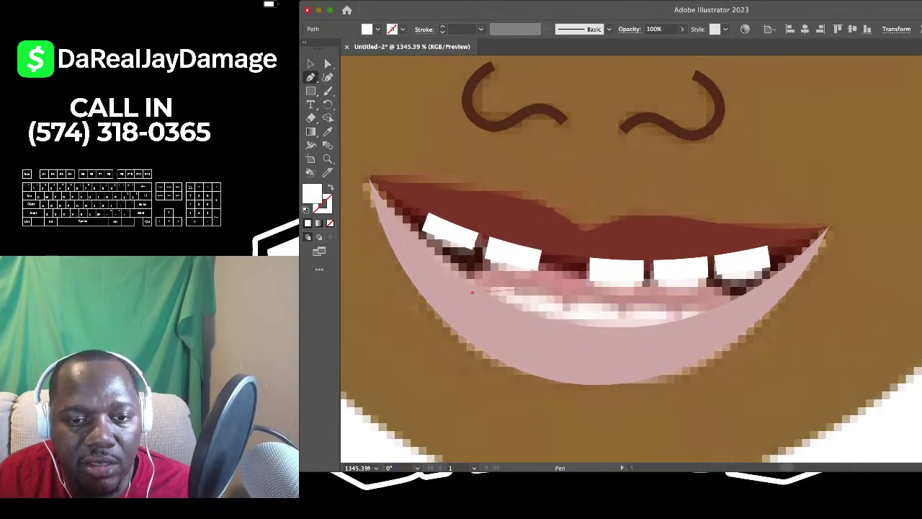
drag(515, 293, 563, 300)
click(571, 304)
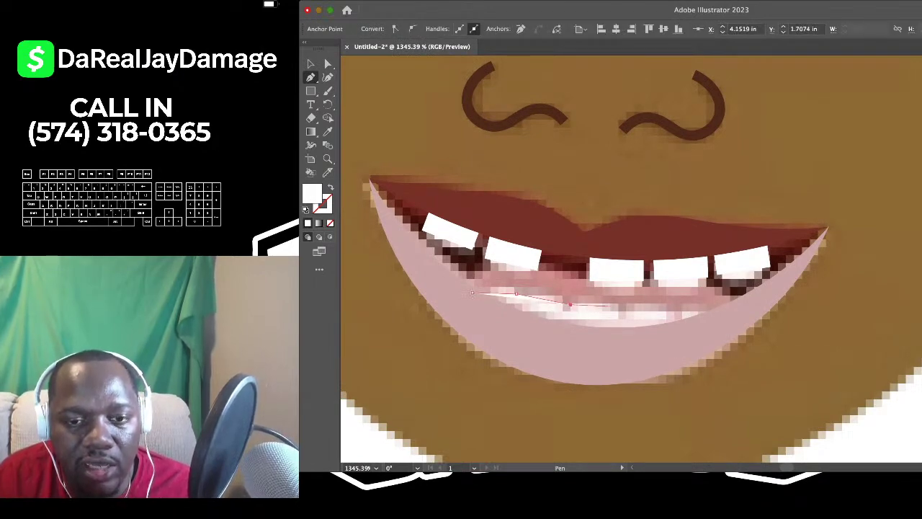
click(622, 309)
click(676, 307)
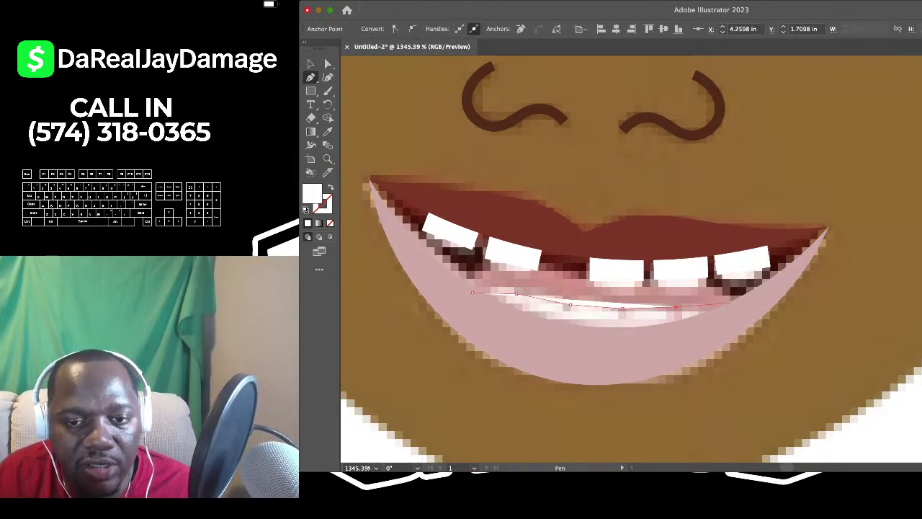
click(745, 310)
click(670, 348)
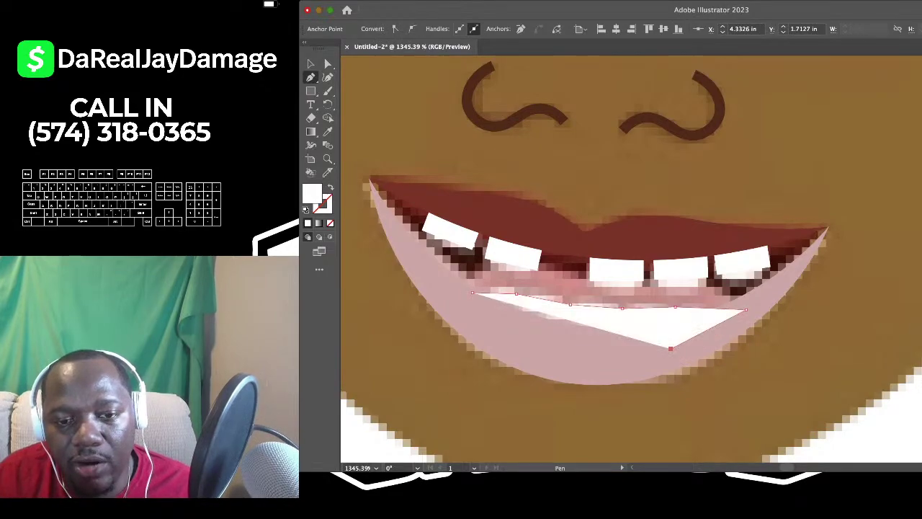
click(524, 336)
click(472, 293)
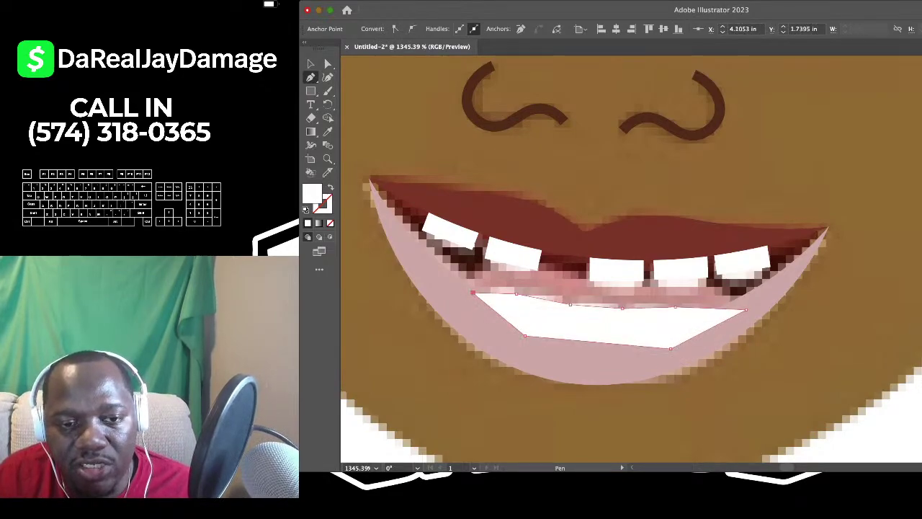
Curve the lower-teeth shape's upper edge into five rounded tooth tops with the Curvature tool, one between each pair of anchors
click(328, 77)
scroll(476, 340, up, 5)
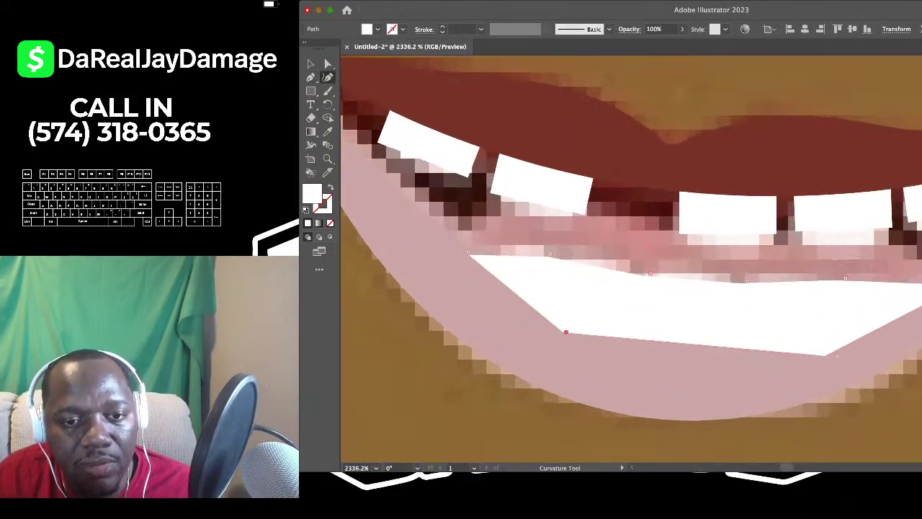
drag(511, 255, 512, 240)
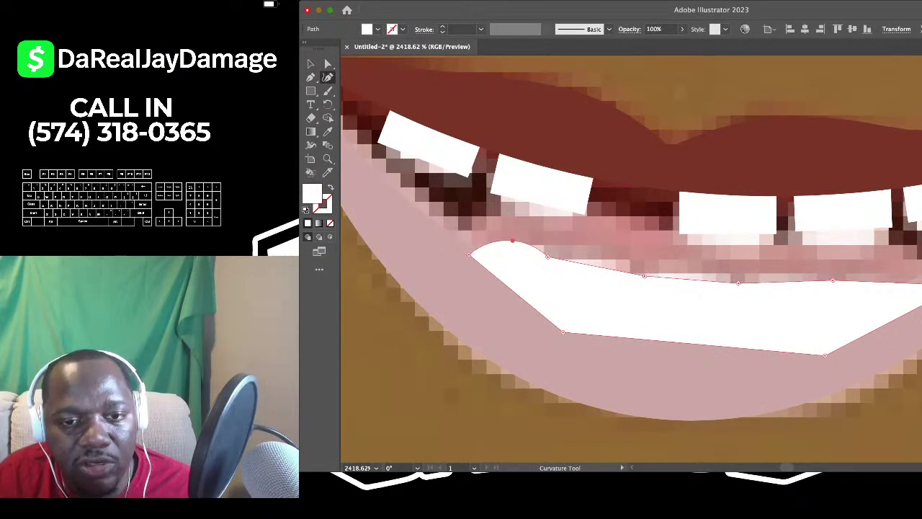
drag(597, 266, 603, 251)
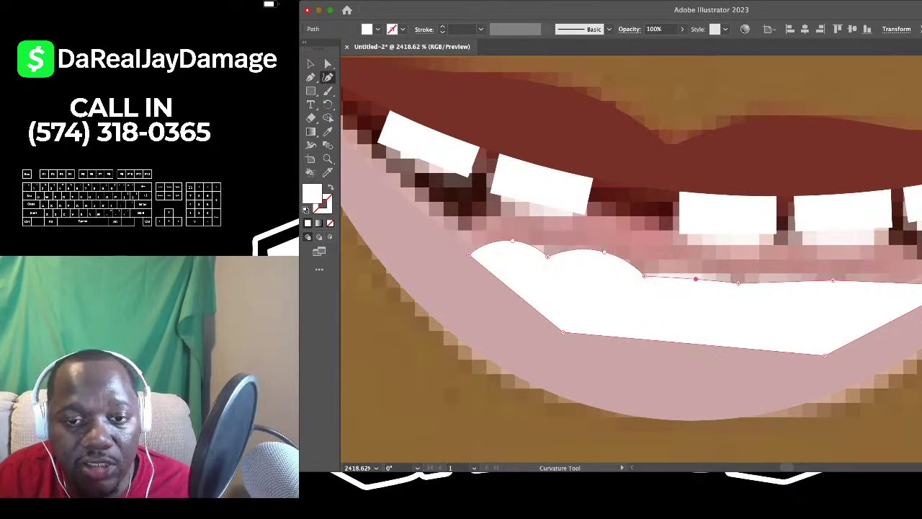
mouse_move(696, 279)
mouse_down()
mouse_move(698, 267)
mouse_move(710, 284)
mouse_move(711, 273)
mouse_up()
scroll(698, 267, right, 3)
drag(801, 286, 800, 272)
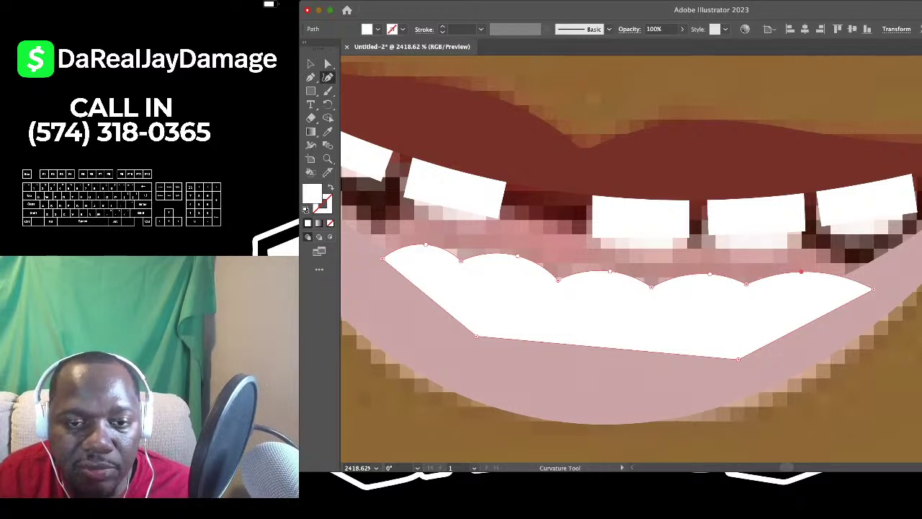
Send the lower-teeth shape backward behind the lower lip and deselect it
key(super+[)
scroll(666, 319, down, 5)
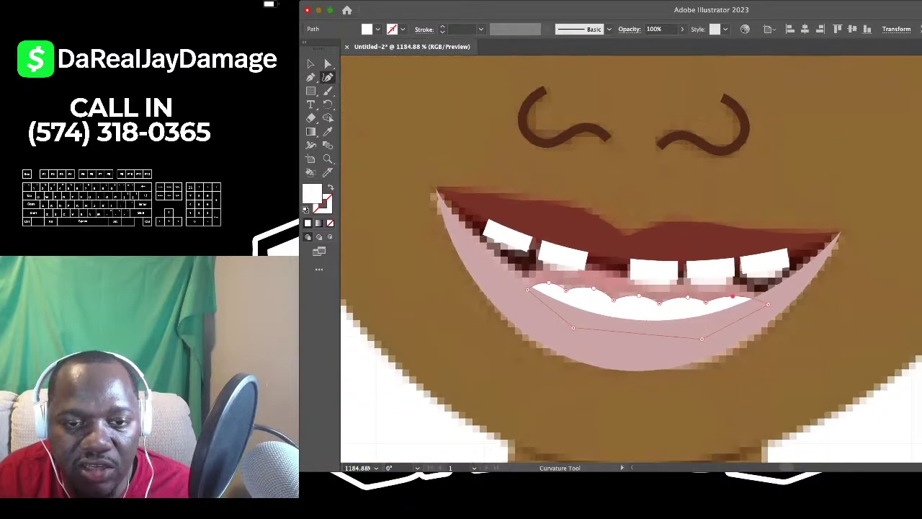
key(v)
key(super+shift+a)
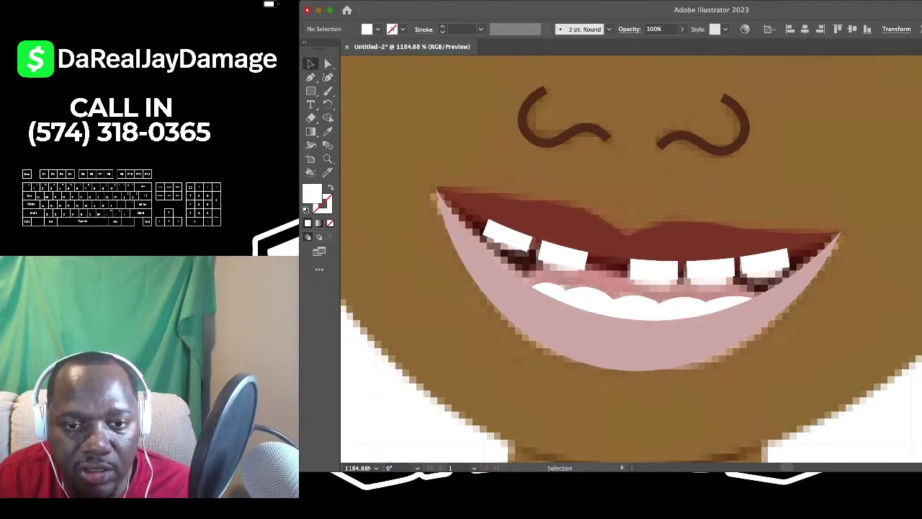
Set the fill colour to the pink sampled from the reference image between the upper and lower teeth
scroll(610, 268, up, 3)
scroll(569, 288, down, 2)
scroll(619, 265, up, 2)
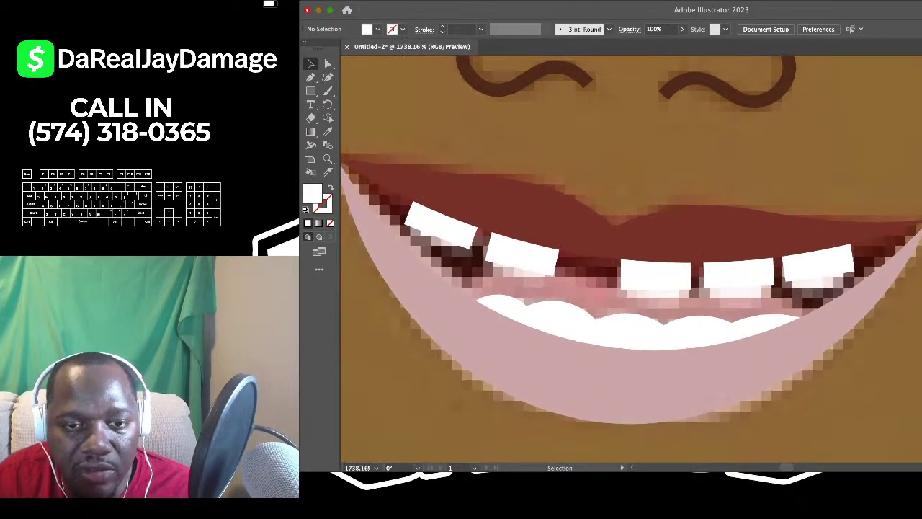
key(p)
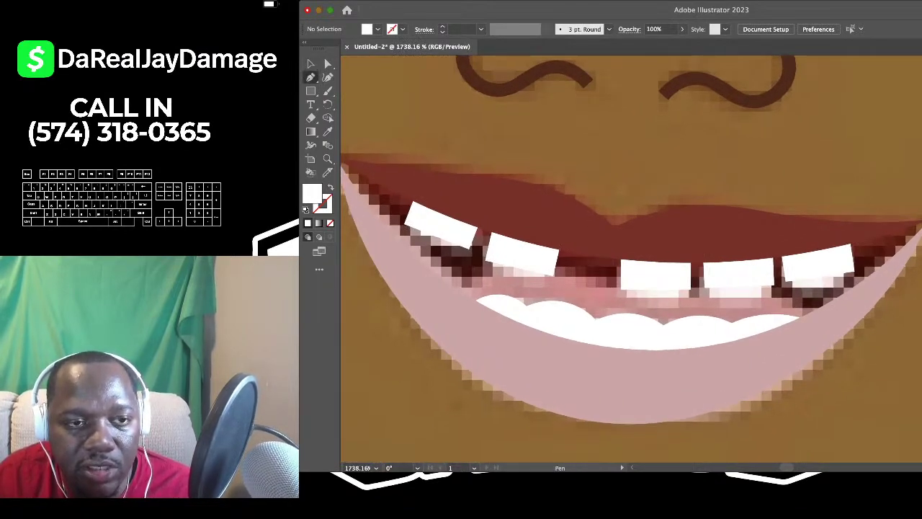
key(i)
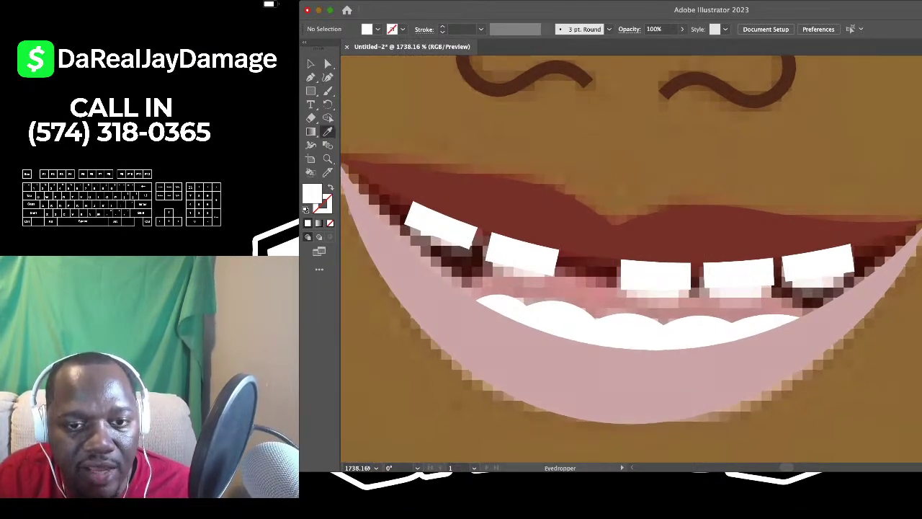
click(590, 290)
key(p)
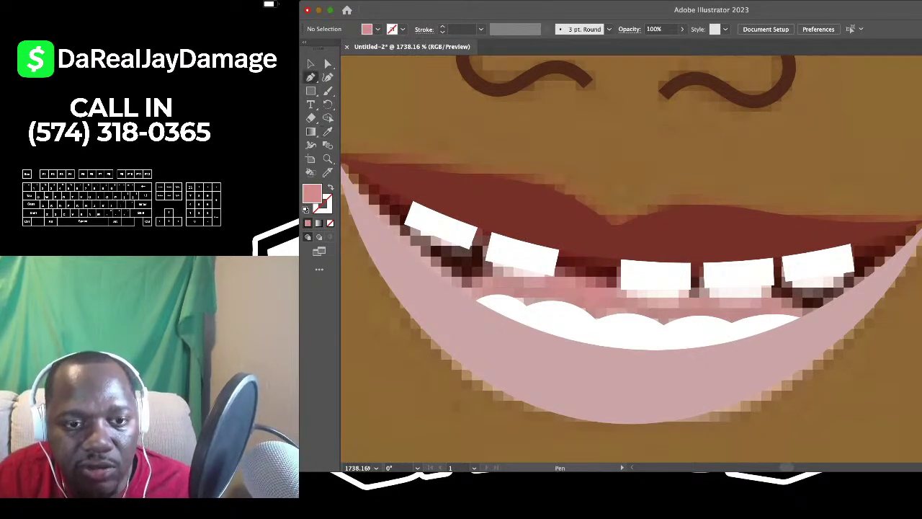
Draw a closed pink shape over the area between the upper and lower teeth with the Pen tool, and send it to the back
click(433, 289)
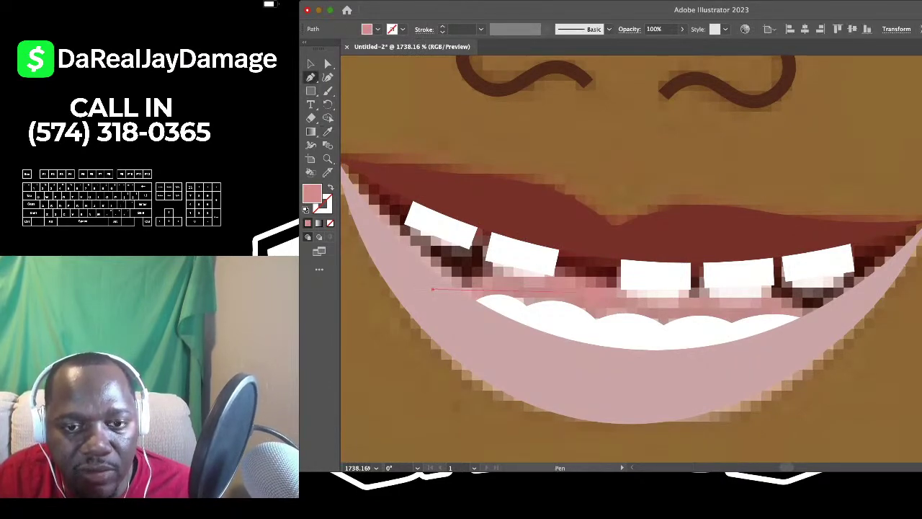
click(617, 288)
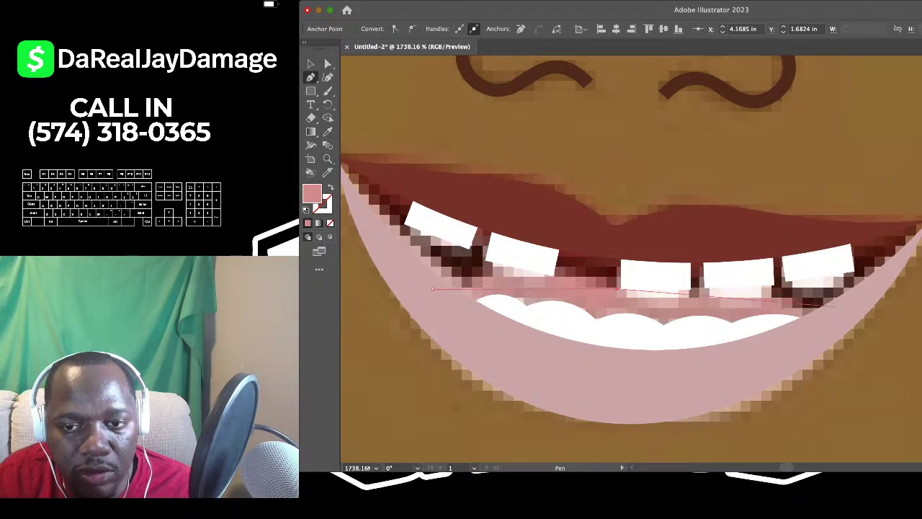
click(844, 309)
click(721, 367)
click(576, 365)
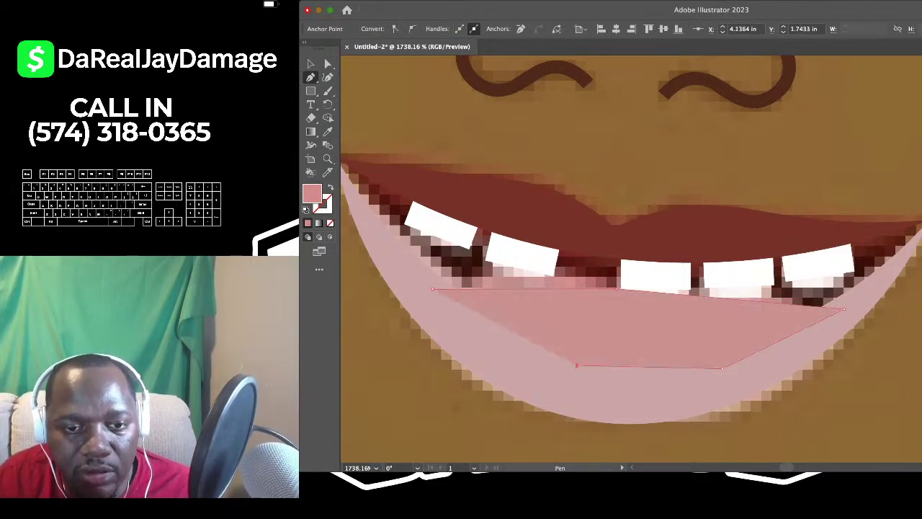
click(494, 333)
click(433, 289)
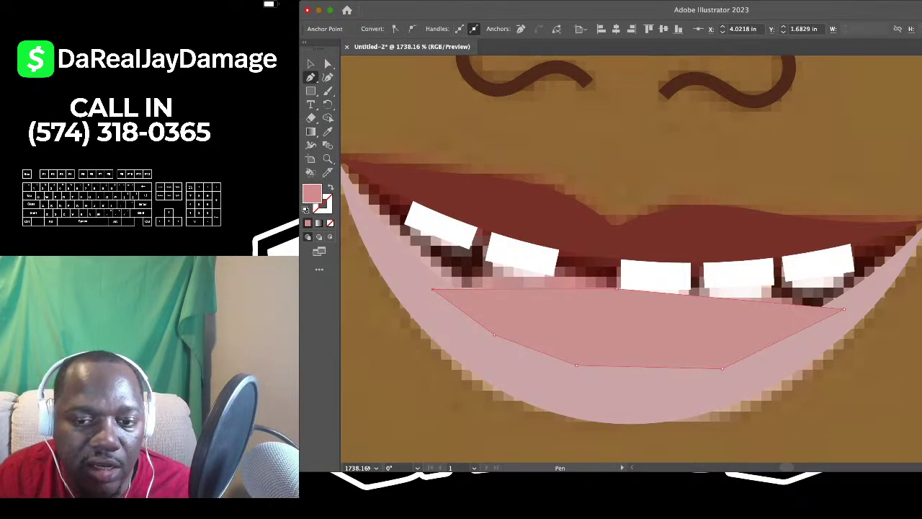
key(shift+super+[)
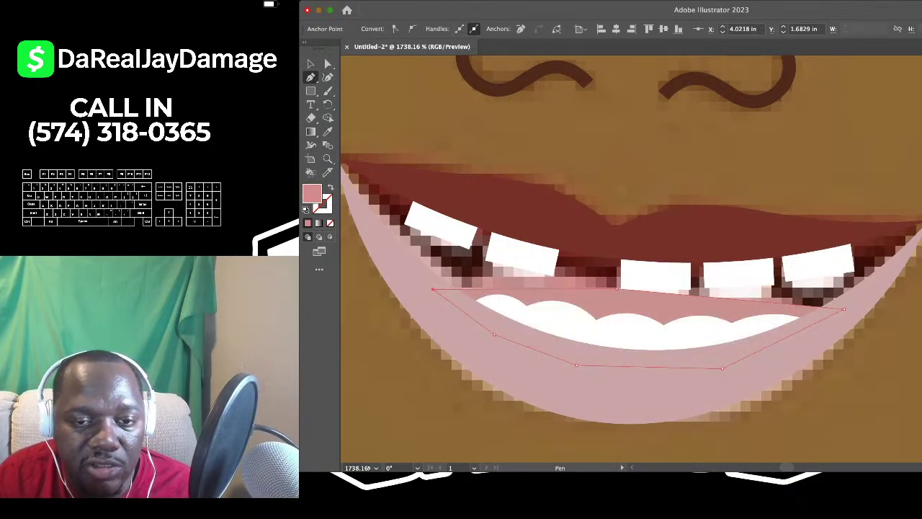
Remove the pink shape's fill and curve its upper edge into two humps with a lowered middle anchor, using the Curvature tool
key(shift+grave)
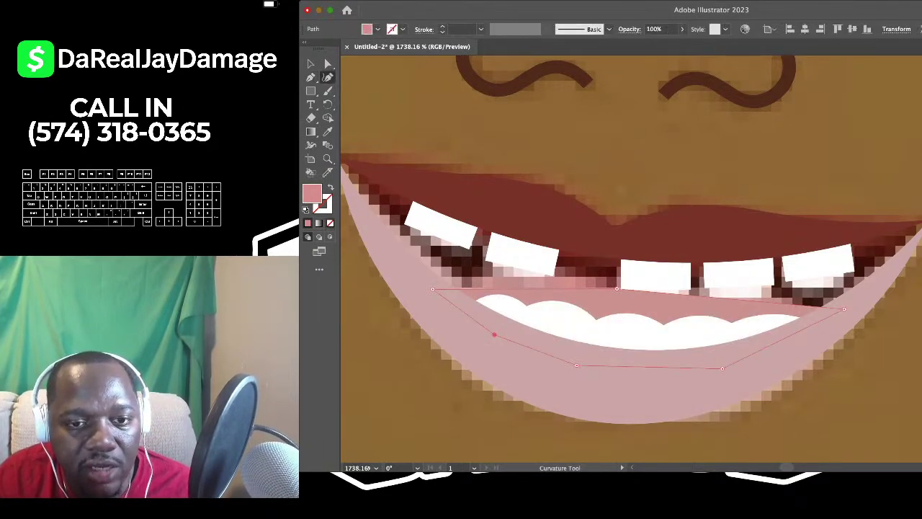
key(slash)
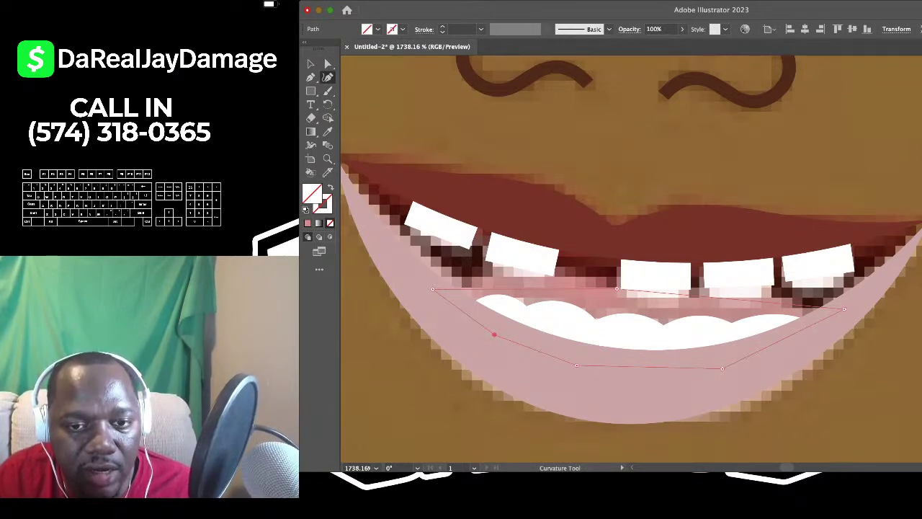
drag(617, 289, 618, 301)
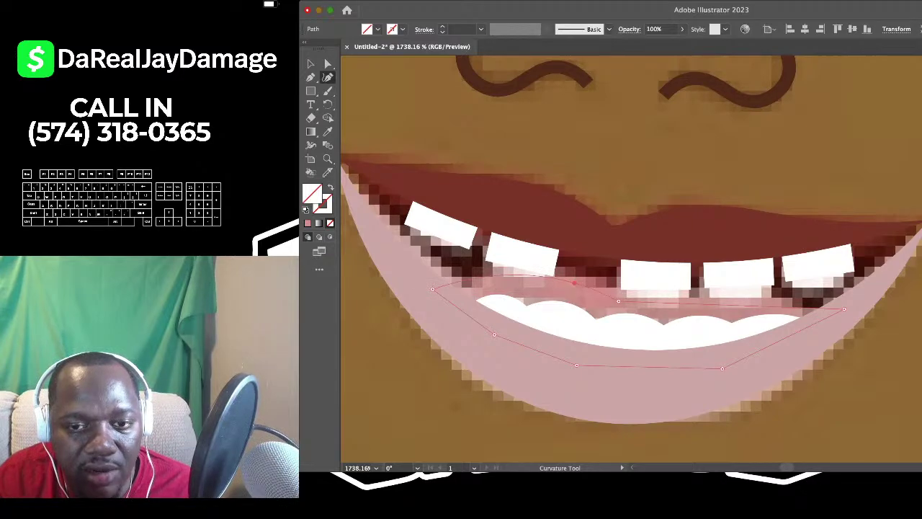
scroll(574, 283, right, 3)
drag(652, 297, 656, 278)
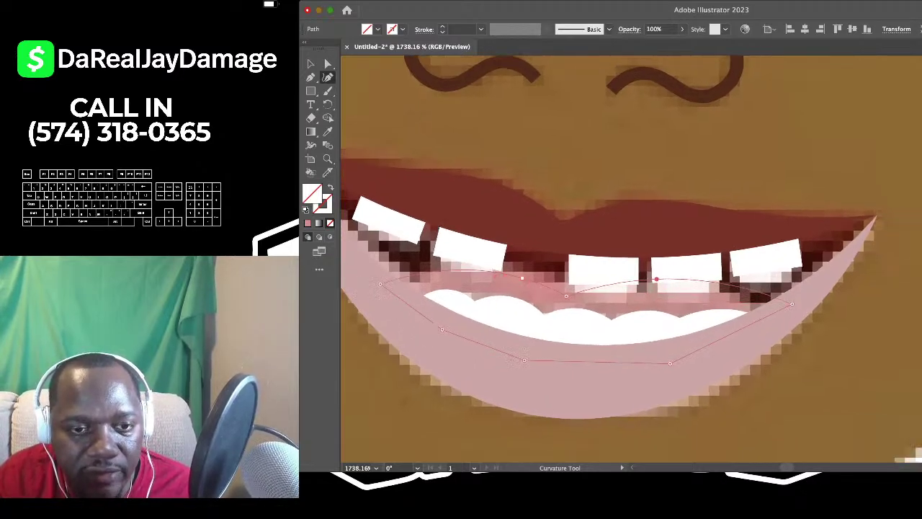
scroll(497, 274, down, 3)
scroll(432, 273, up, 5)
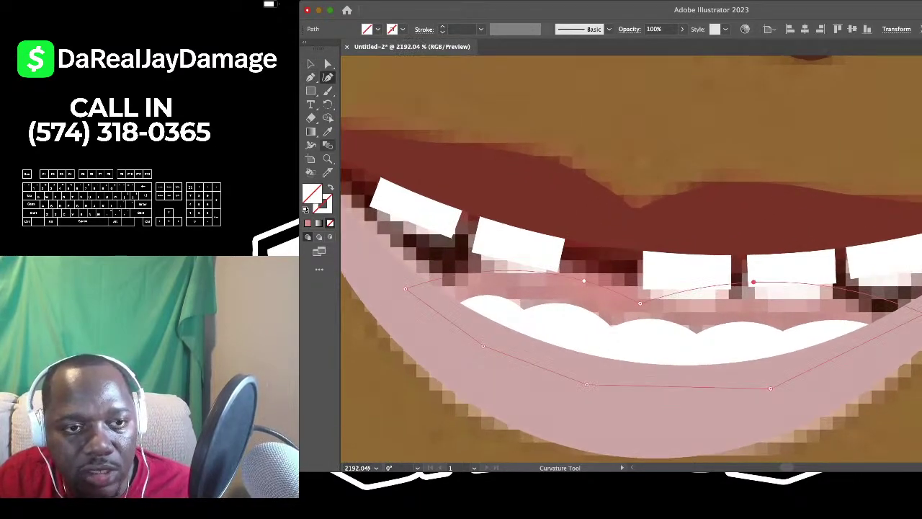
Restore the pink fill of the shape behind the lower teeth, and deselect it to check the whole mouth
click(328, 132)
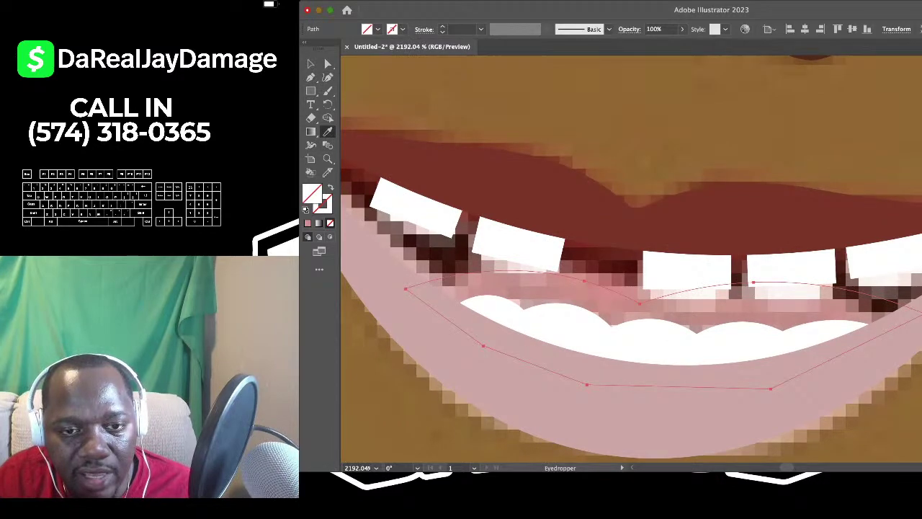
click(308, 224)
click(311, 64)
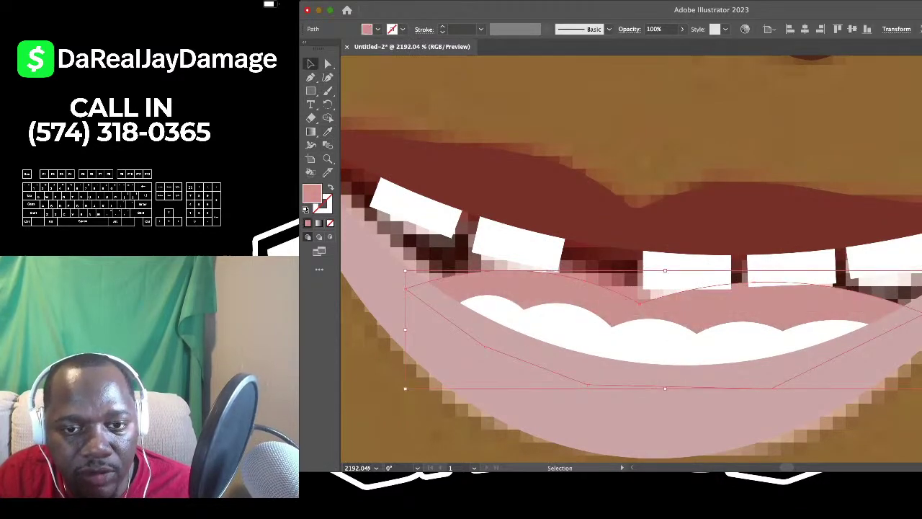
click(466, 113)
scroll(466, 115, down, 4)
scroll(564, 216, up, 2)
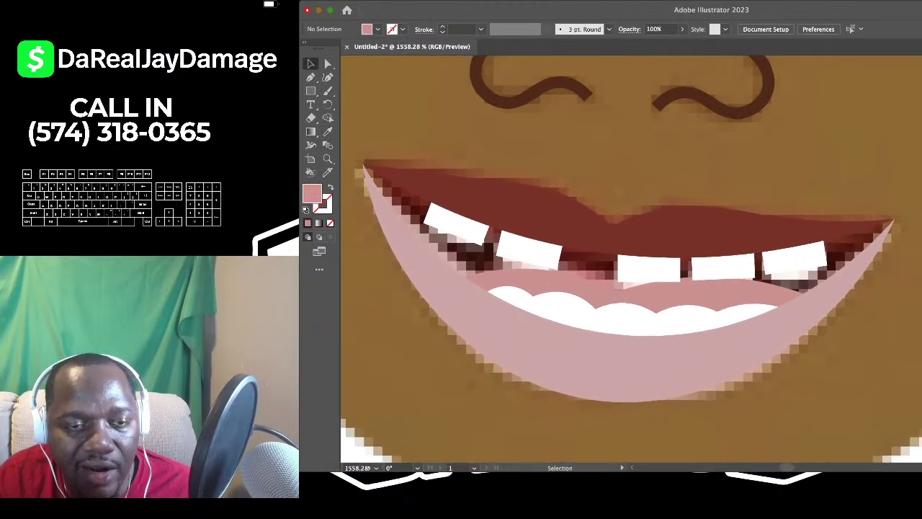
scroll(457, 116, up, 4)
scroll(457, 118, down, 3)
scroll(458, 119, left, 1)
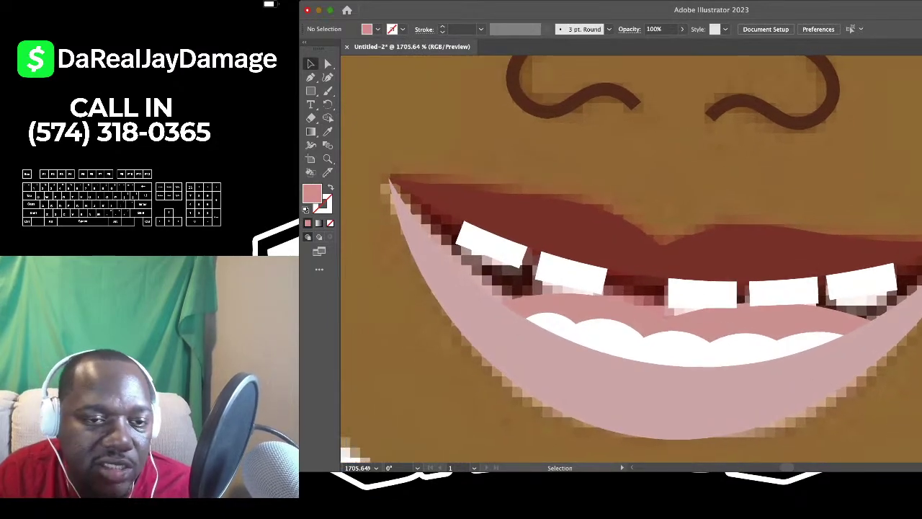
Draw the upper edge of a mouth-interior shape as a wavy path across the upper lip, from its left part to near its right corner, with the Curvature tool
scroll(346, 285, up, 3)
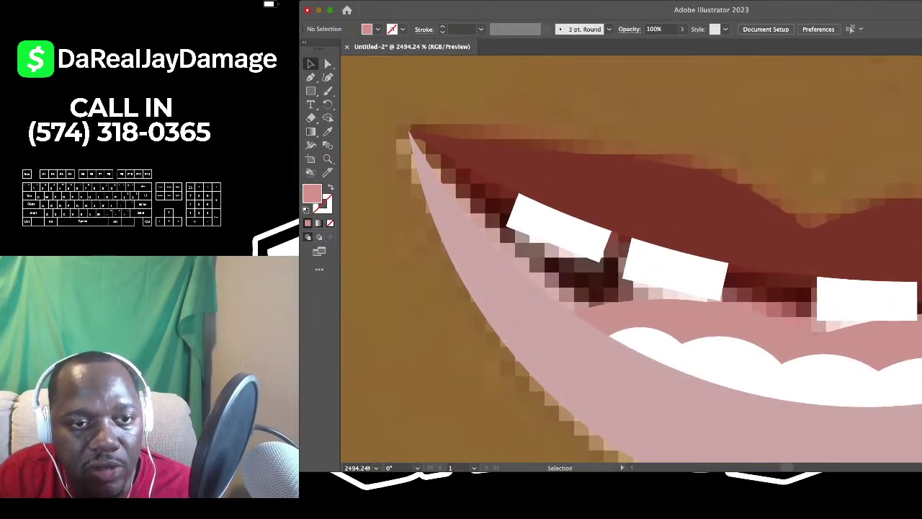
scroll(631, 259, down, 3)
scroll(631, 259, up, 2)
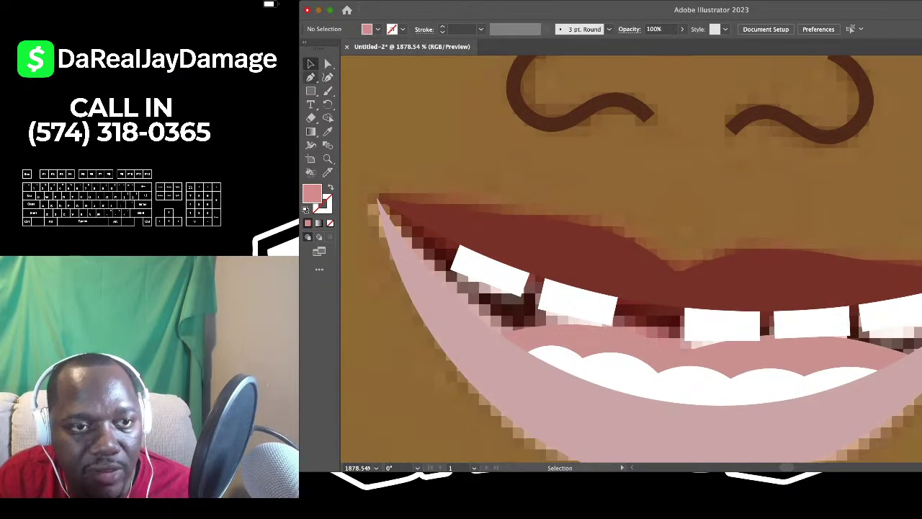
click(328, 77)
scroll(393, 158, up, 2)
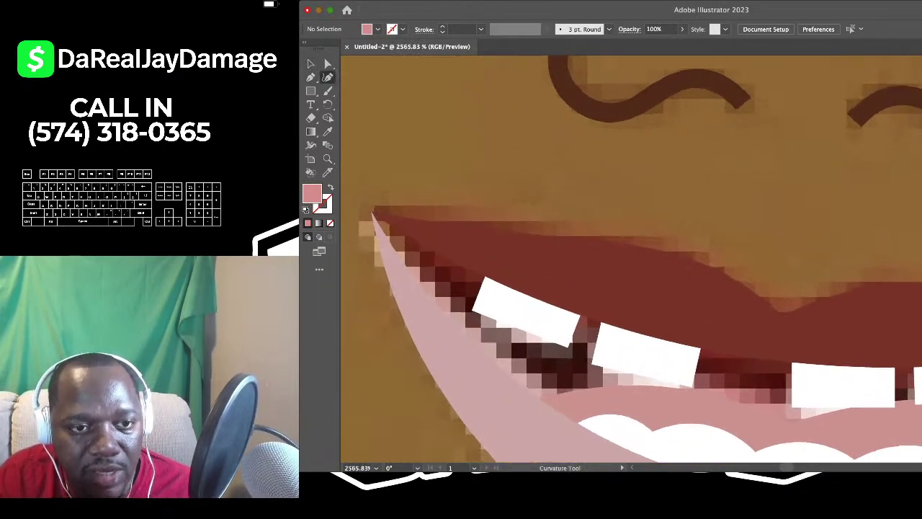
scroll(631, 260, down, 2)
click(475, 251)
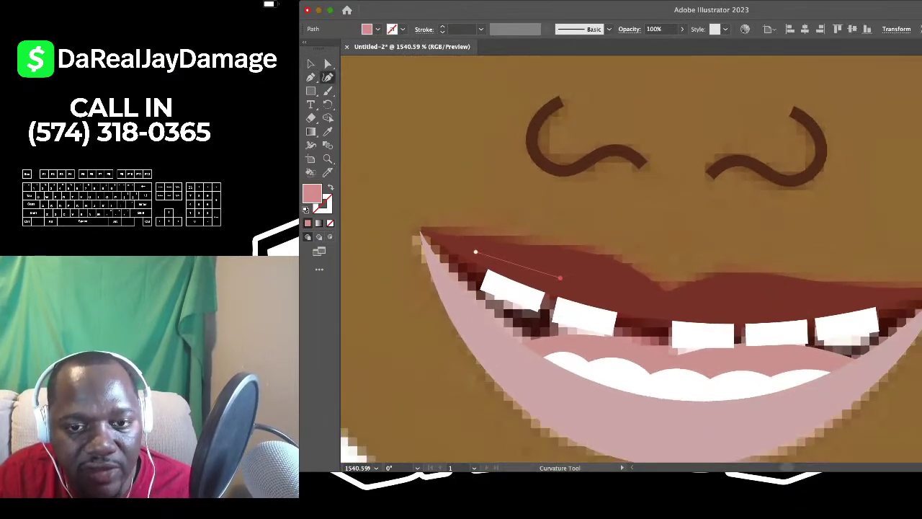
click(560, 278)
click(655, 300)
click(766, 293)
scroll(766, 292, up, 3)
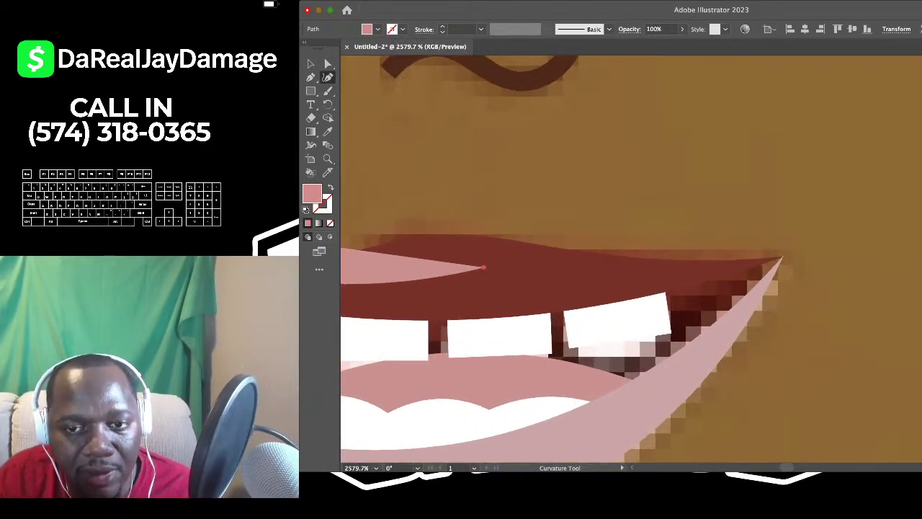
scroll(677, 274, up, 3)
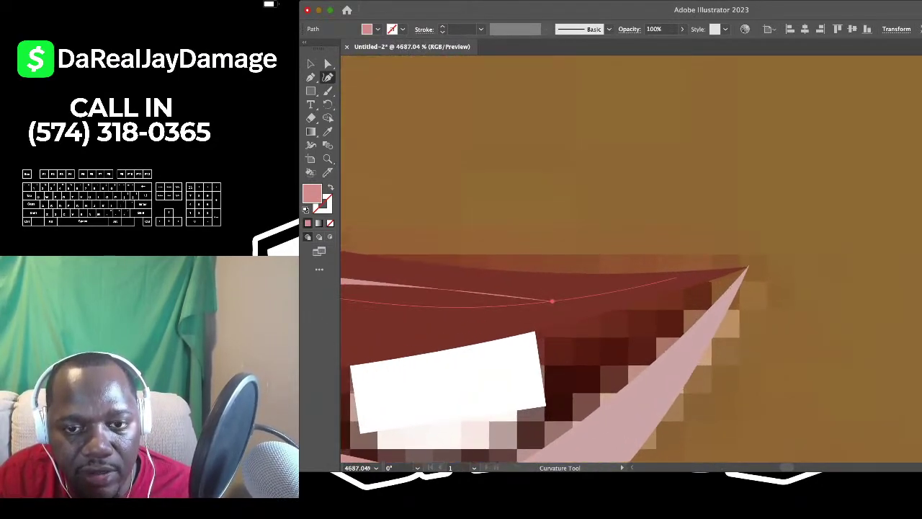
click(682, 278)
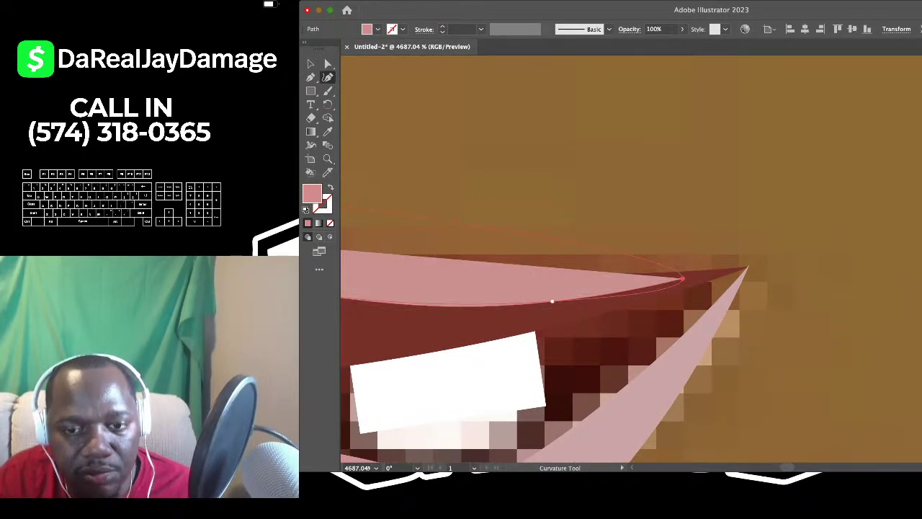
Fill the mouth-interior shape with black, and extend its path with the Pen tool into the mouth's right corner and onto the lower lip
double_click(312, 193)
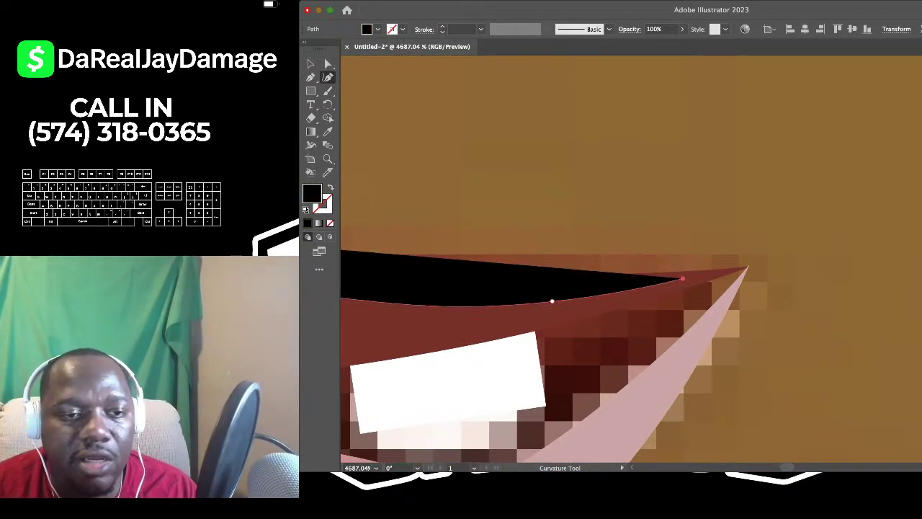
scroll(582, 260, down, 2)
key(p)
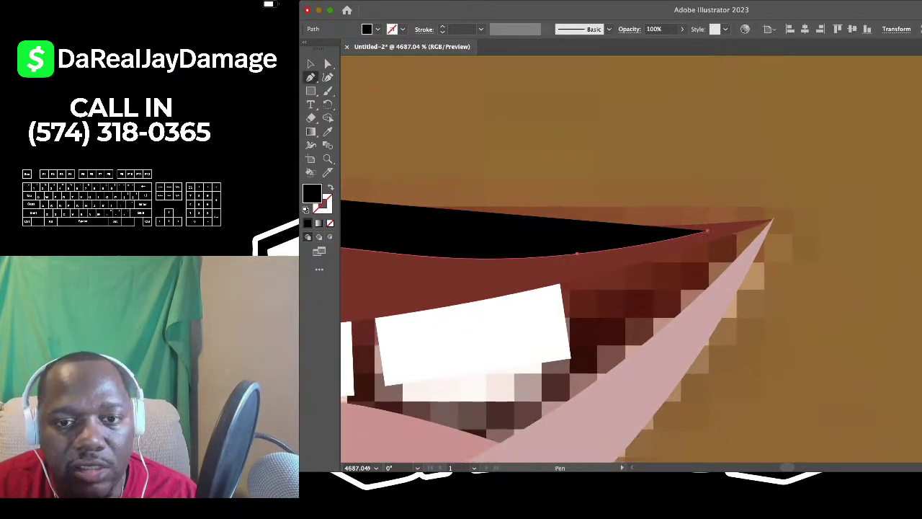
scroll(743, 256, up, 2)
click(683, 215)
scroll(804, 198, up, 7)
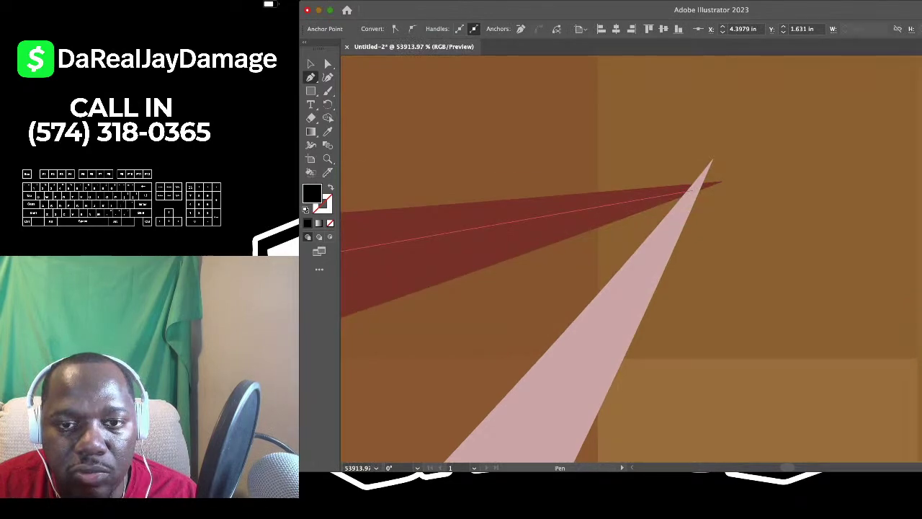
scroll(692, 196, down, 4)
scroll(758, 171, down, 4)
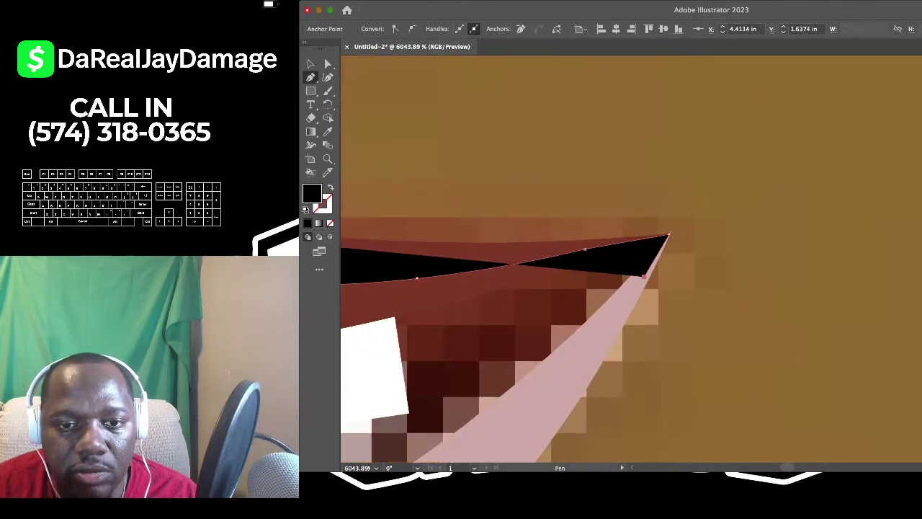
Continue the black shape's outline with the Pen tool along the middle of the lower lip and up to the mouth's left corner
scroll(741, 175, down, 3)
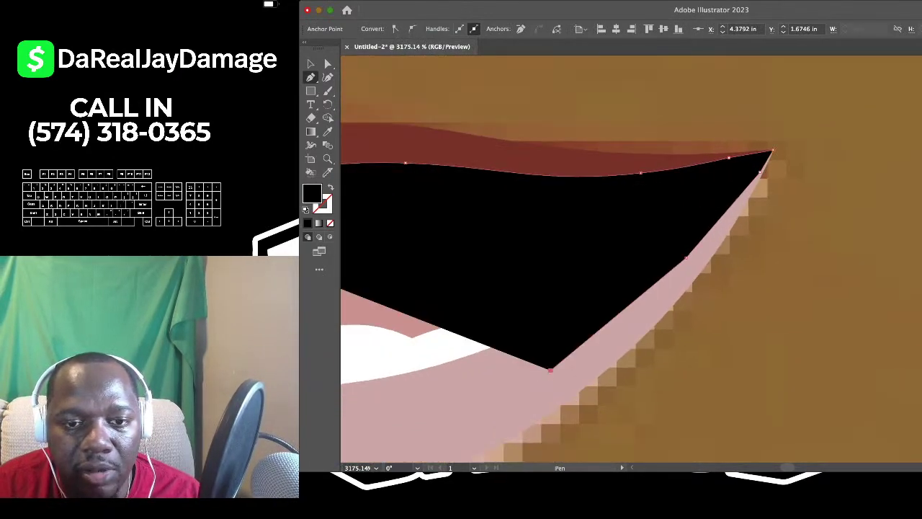
scroll(557, 370, left, 3)
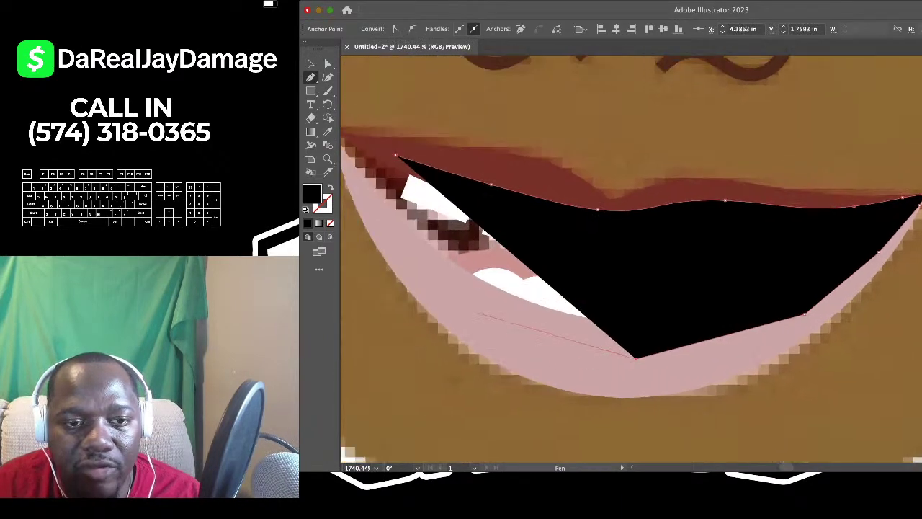
click(478, 312)
scroll(477, 315, up, 2)
scroll(478, 315, left, 2)
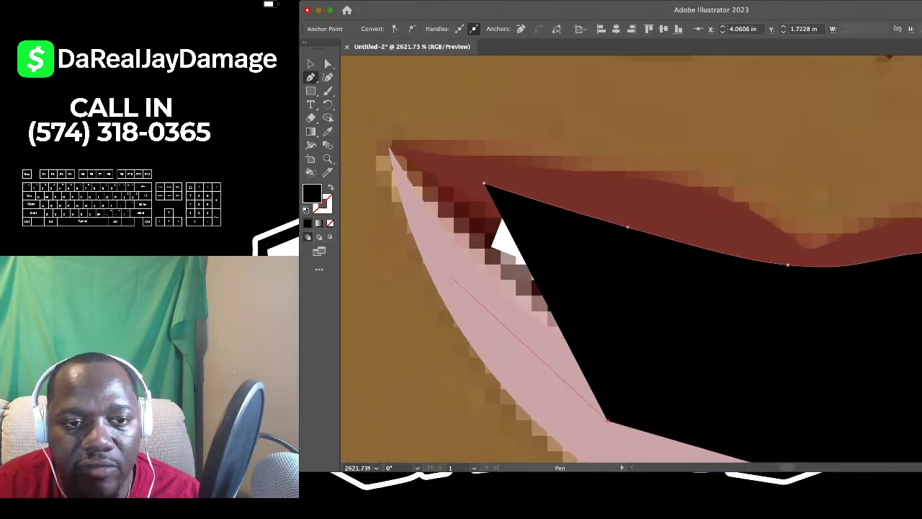
click(452, 272)
scroll(452, 272, up, 3)
scroll(436, 247, up, 3)
scroll(436, 245, up, 2)
scroll(432, 214, up, 4)
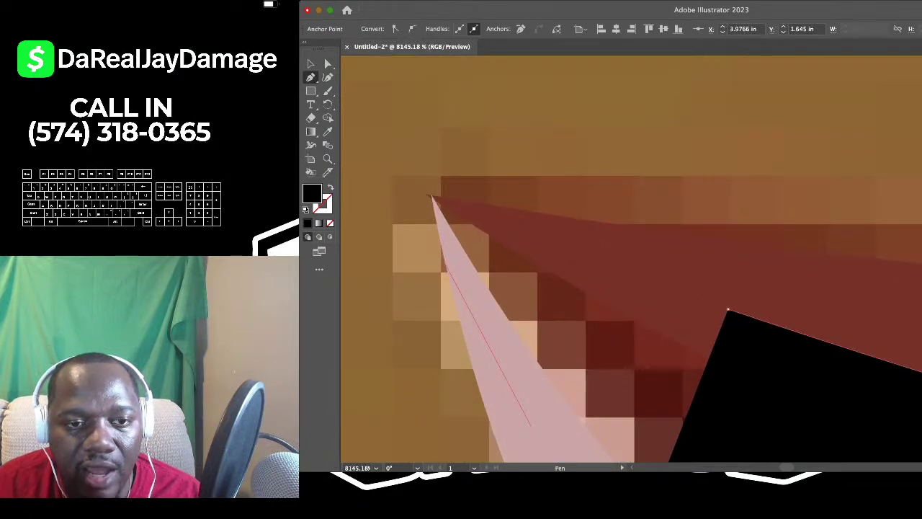
click(434, 182)
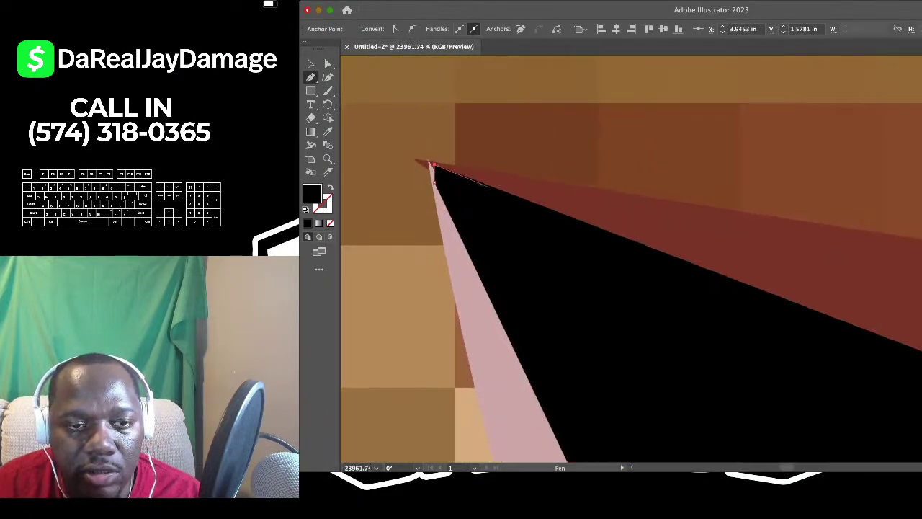
scroll(509, 185, down, 3)
scroll(509, 191, down, 2)
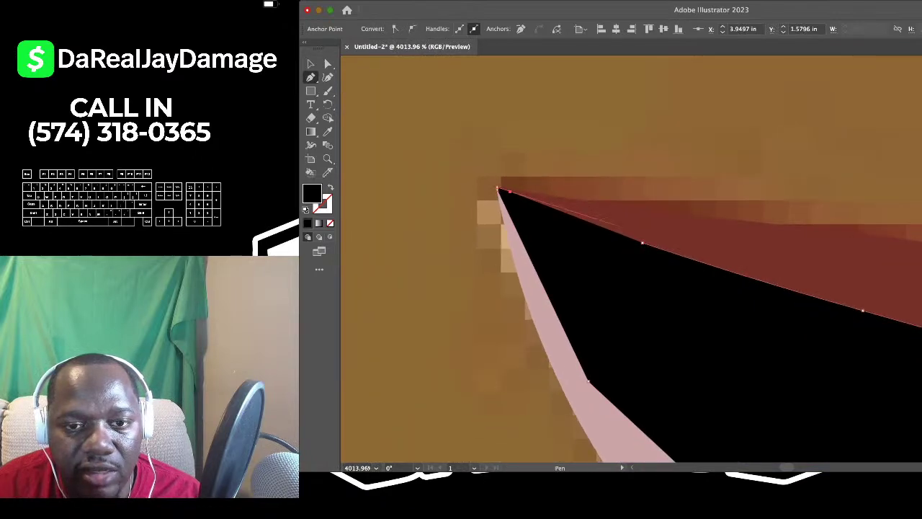
Hide the reference image, and send the black mouth shape to the back so it lies behind the lips and teeth
scroll(509, 192, down, 5)
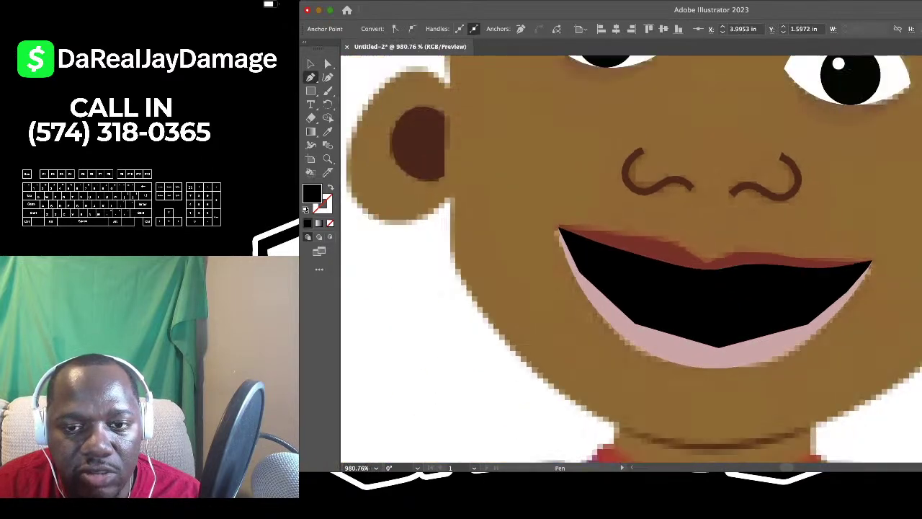
scroll(549, 268, down, 5)
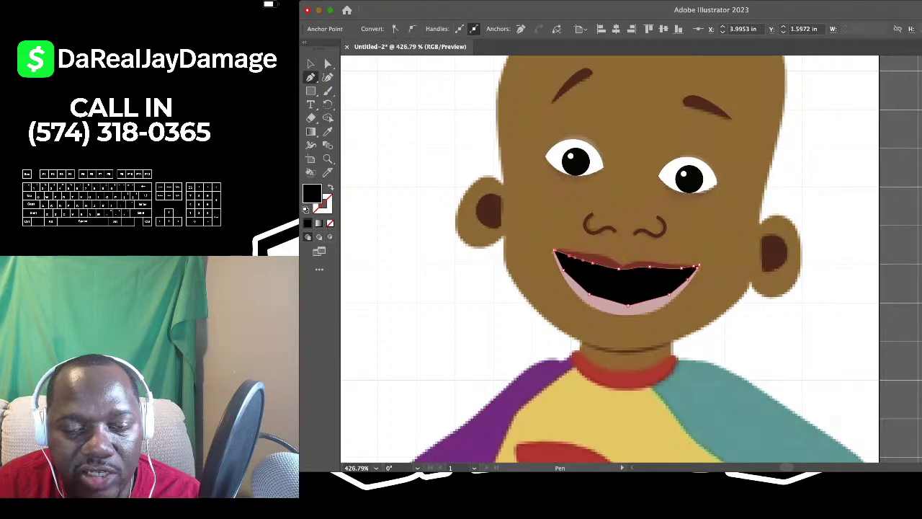
scroll(632, 259, right, 2)
scroll(632, 259, up, 1)
key(super+shift+w)
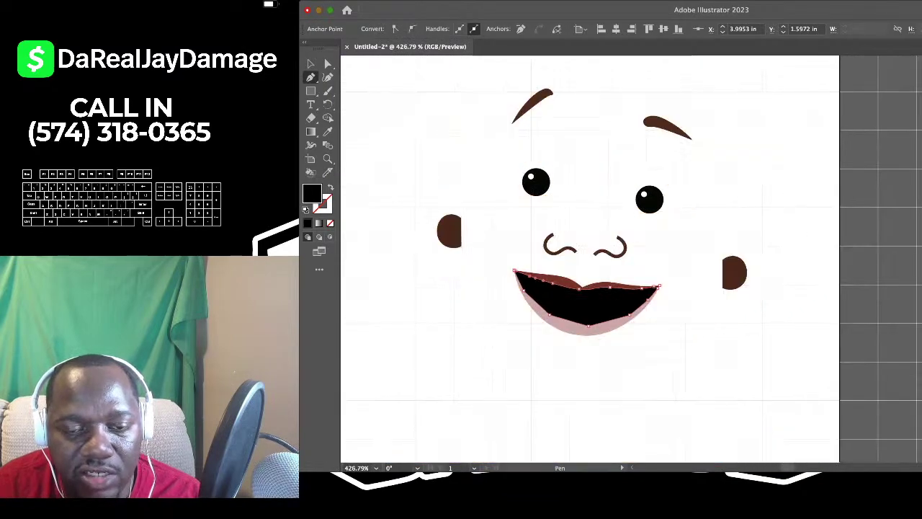
scroll(574, 302, up, 4)
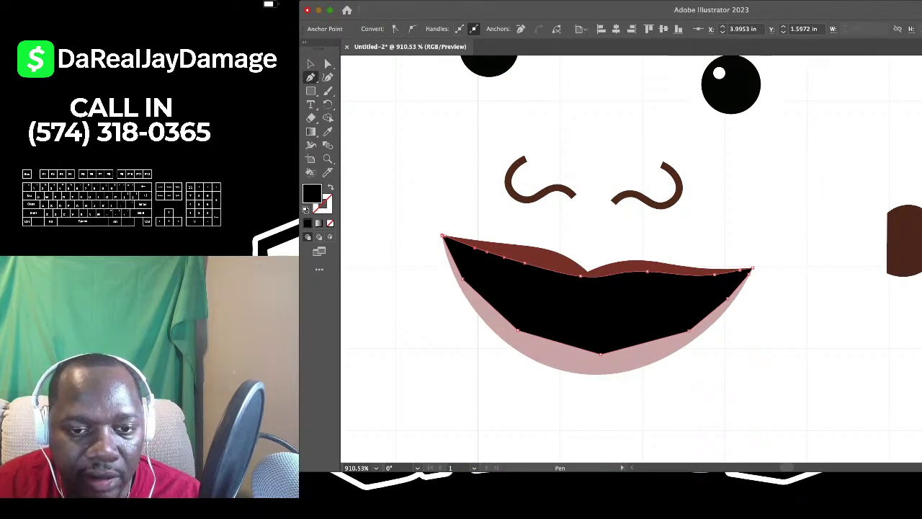
key(super+shift+bracketleft)
scroll(598, 346, down, 2)
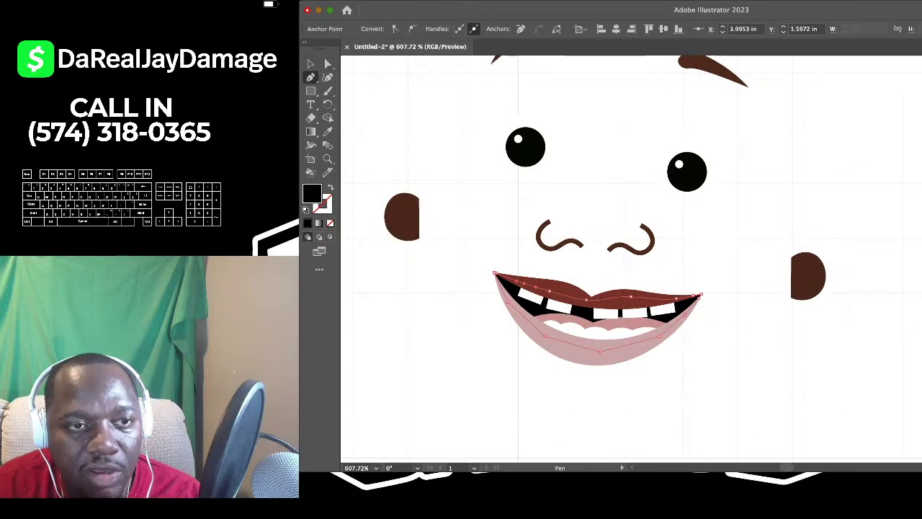
Deselect the black shape, check the traced features on the blank artboard, and show the hidden reference image again
key(v)
click(584, 257)
scroll(583, 257, down, 3)
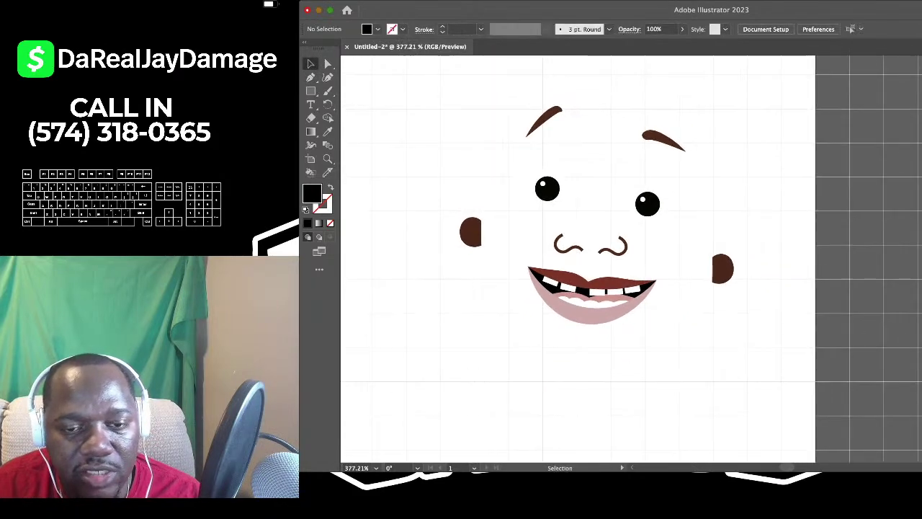
scroll(597, 256, down, 4)
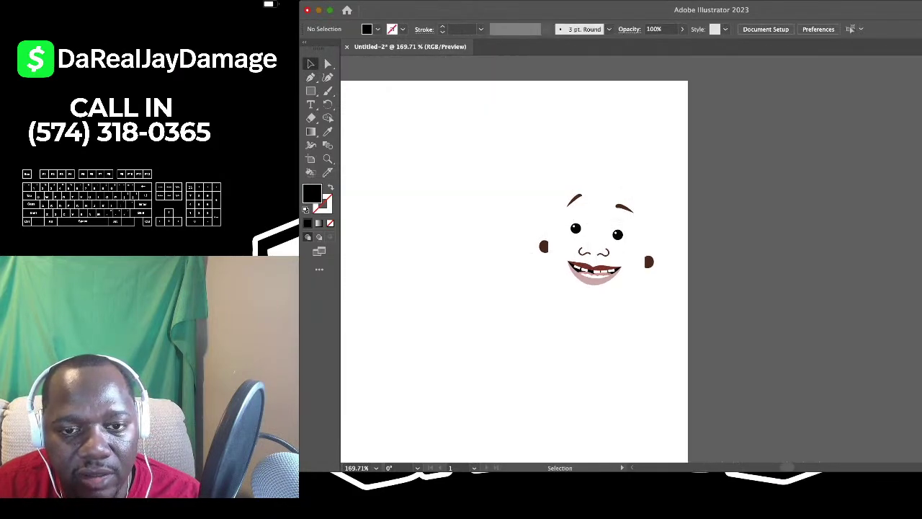
scroll(686, 241, down, 2)
scroll(600, 252, up, 4)
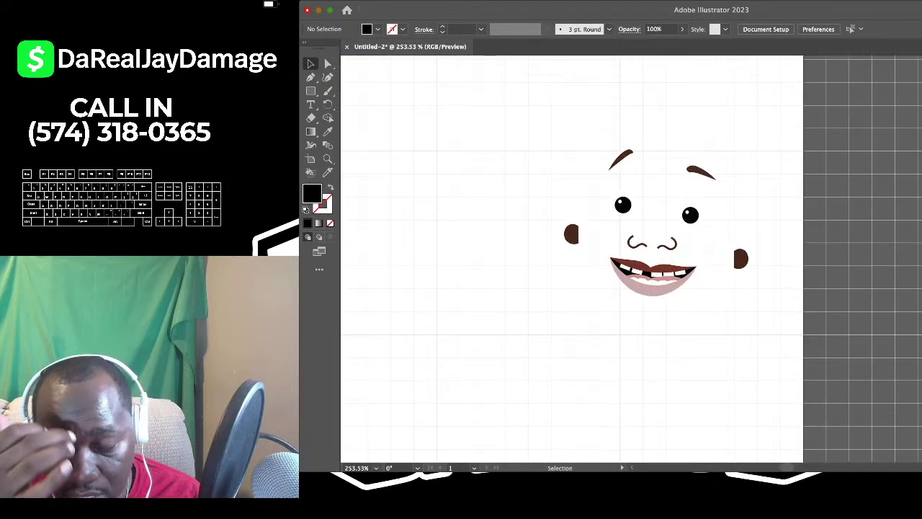
key(super+alt+3)
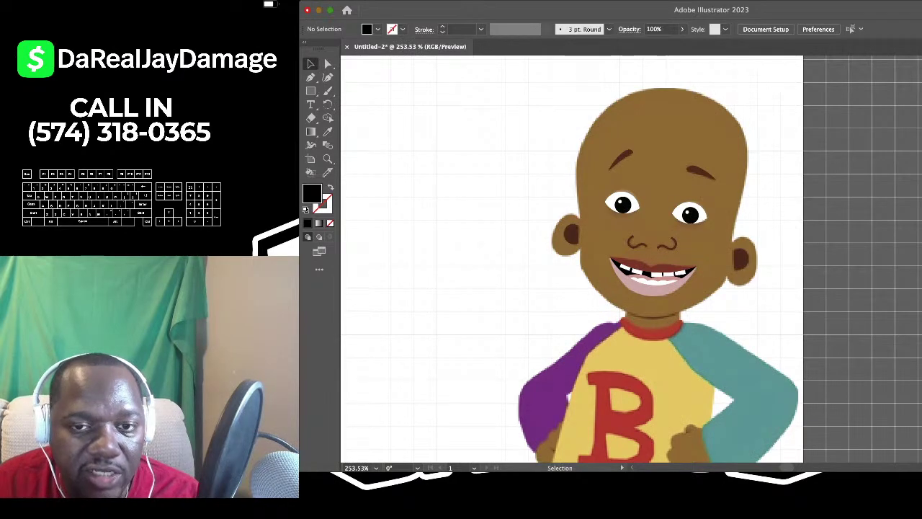
Select all the traced facial features over the reference character, including the eyebrows, pupils, nose, mouth and inner ears
scroll(688, 235, up, 3)
scroll(688, 235, down, 3)
scroll(686, 245, down, 2)
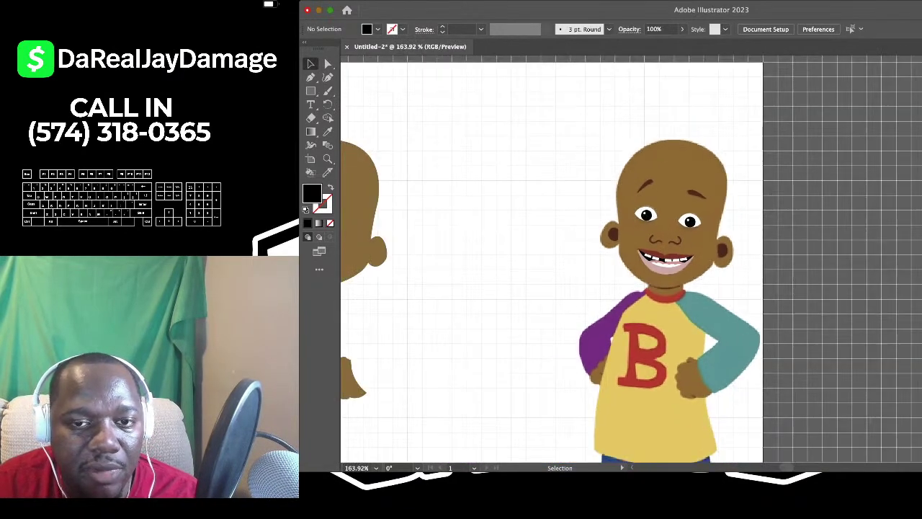
scroll(839, 361, down, 2)
drag(571, 141, 900, 372)
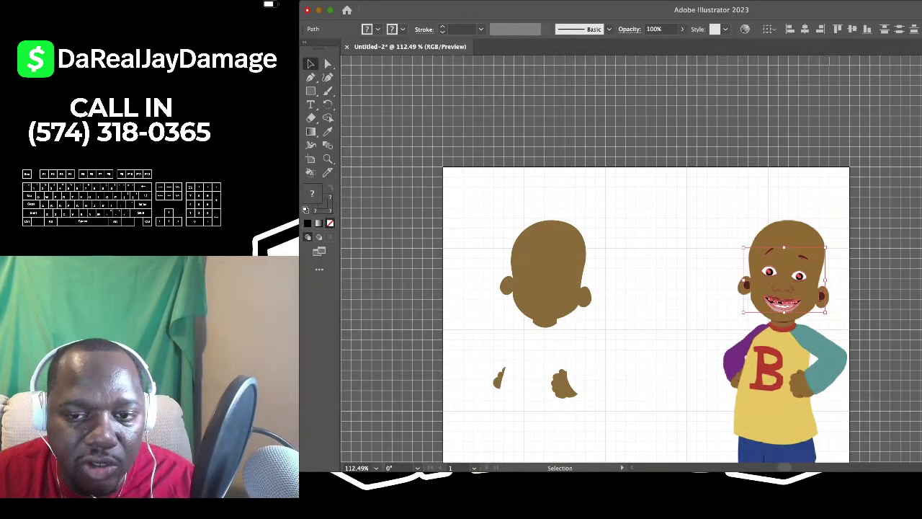
Try to move the selected facial features onto the separate brown head shape, undo the move, and inspect the selected parts
drag(784, 281, 554, 281)
key(super+z)
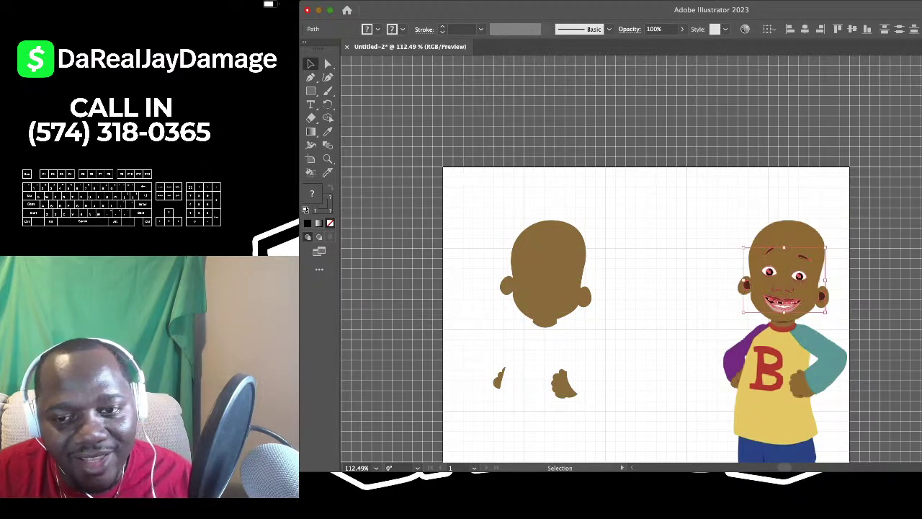
scroll(814, 304, up, 4)
scroll(750, 303, up, 4)
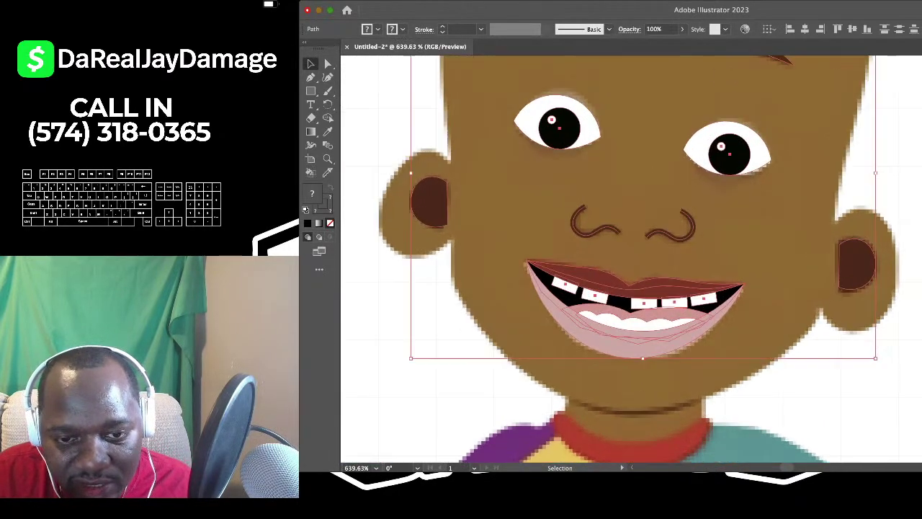
scroll(666, 290, down, 4)
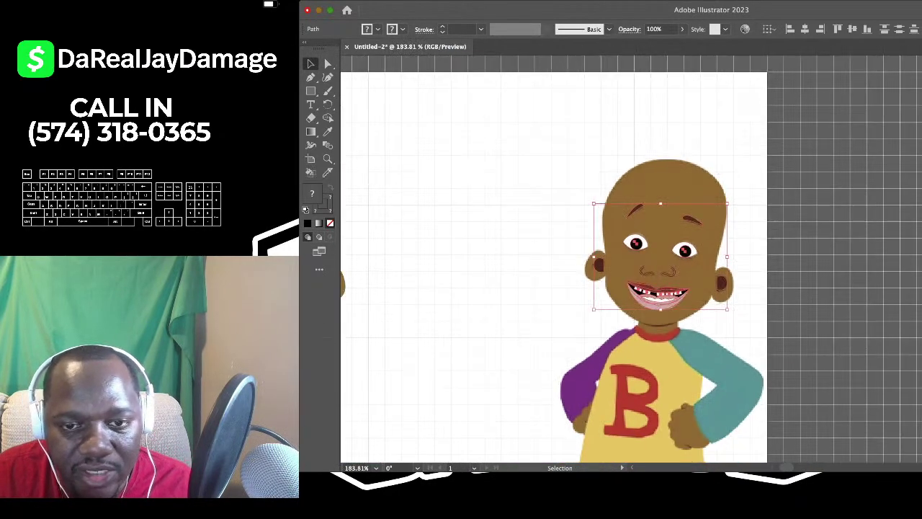
scroll(804, 261, down, 2)
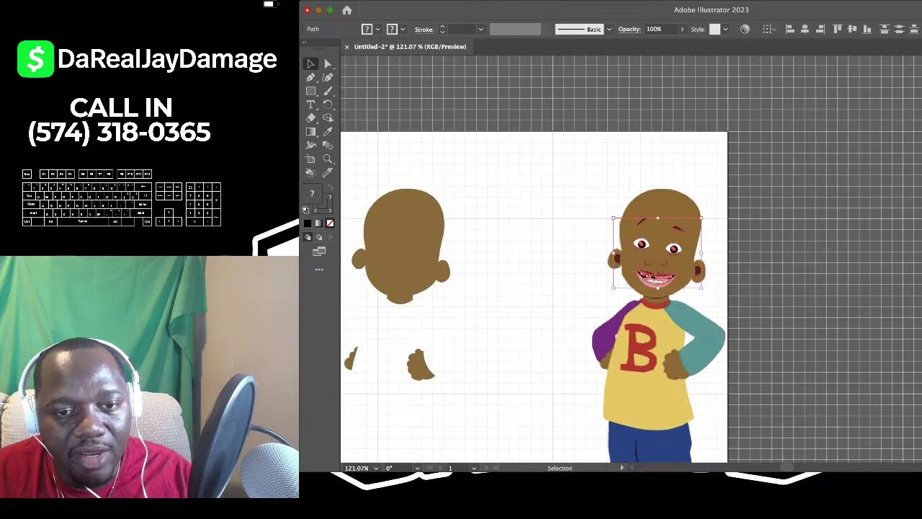
Move the selected facial features horizontally onto the separate brown head shape, and deselect them to check the face
drag(710, 258, 450, 258)
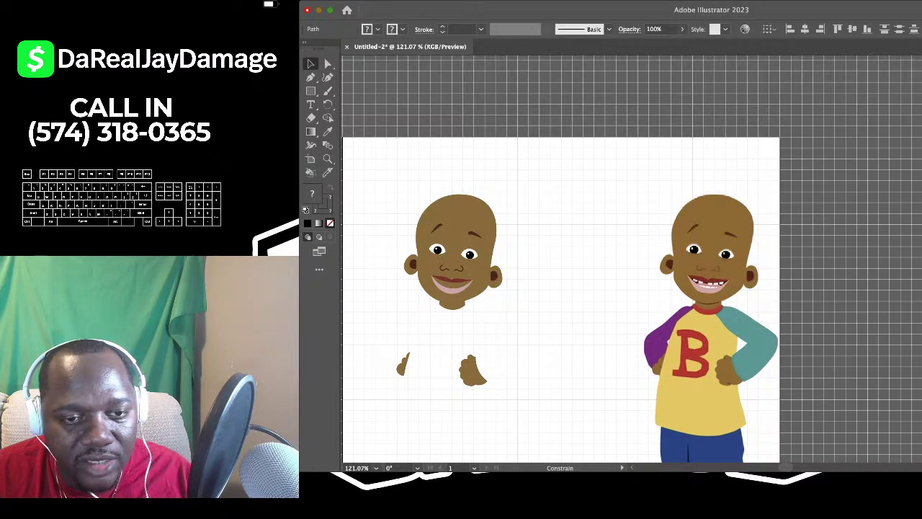
scroll(443, 261, up, 2)
scroll(351, 262, up, 3)
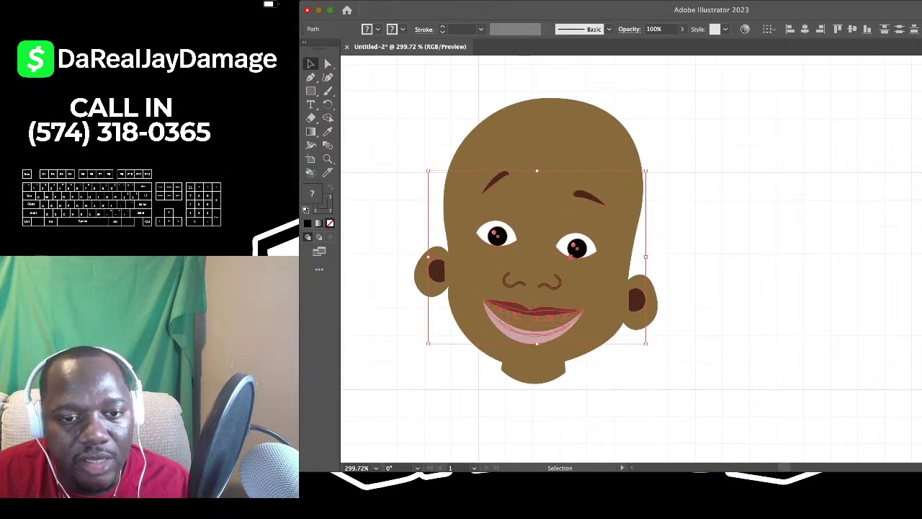
scroll(493, 231, up, 1)
click(749, 252)
scroll(631, 259, up, 1)
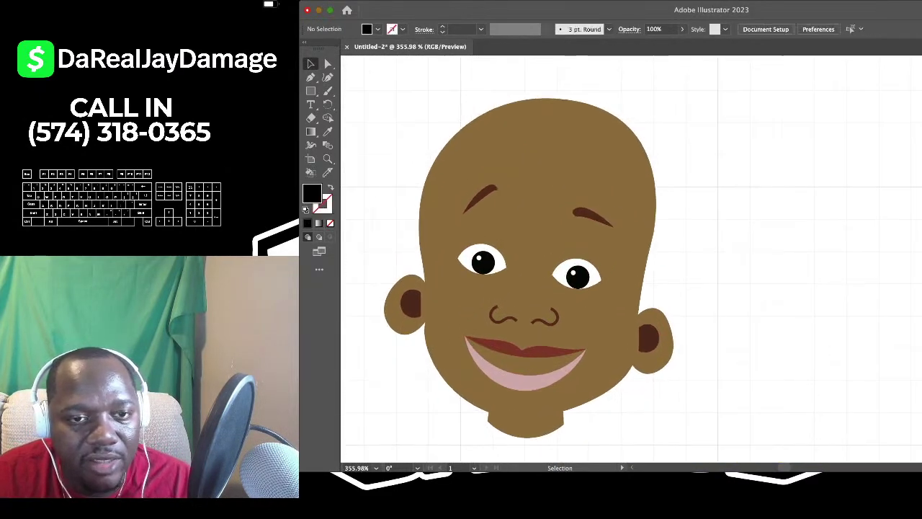
Send the large brown head shape to the back, behind the mouth and teeth, and deselect it
click(540, 166)
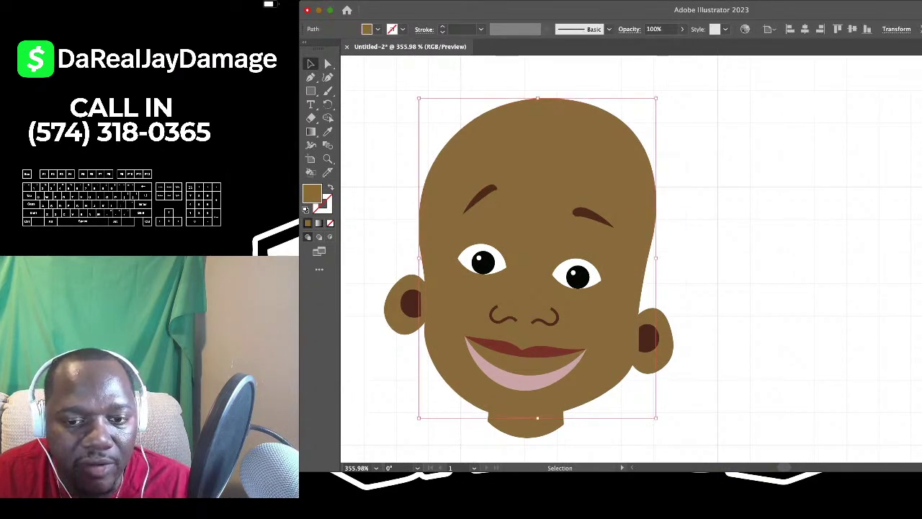
key(shift+super+[)
scroll(620, 396, left, 1)
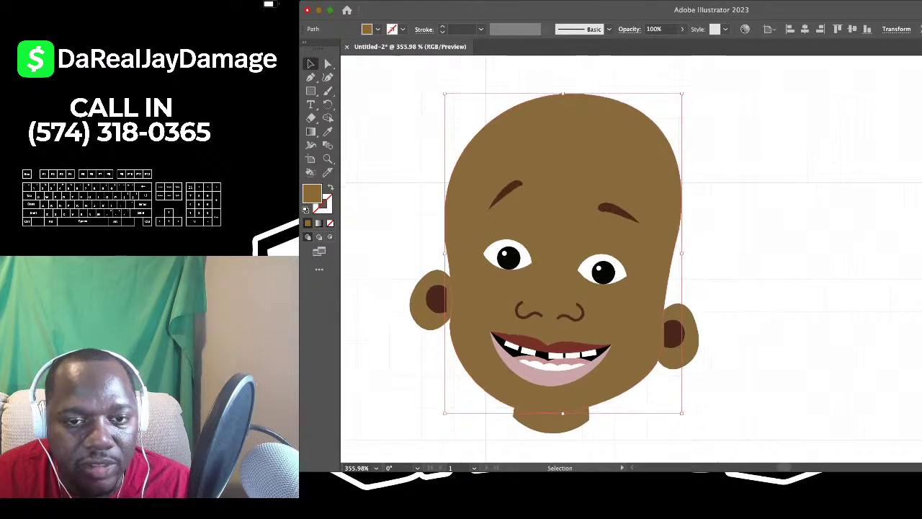
scroll(619, 396, down, 2)
click(749, 324)
Compare the assembled face with the reference character's face, mouth and neck, and examine the chin and neck area closely
scroll(727, 324, down, 5)
drag(671, 313, 564, 257)
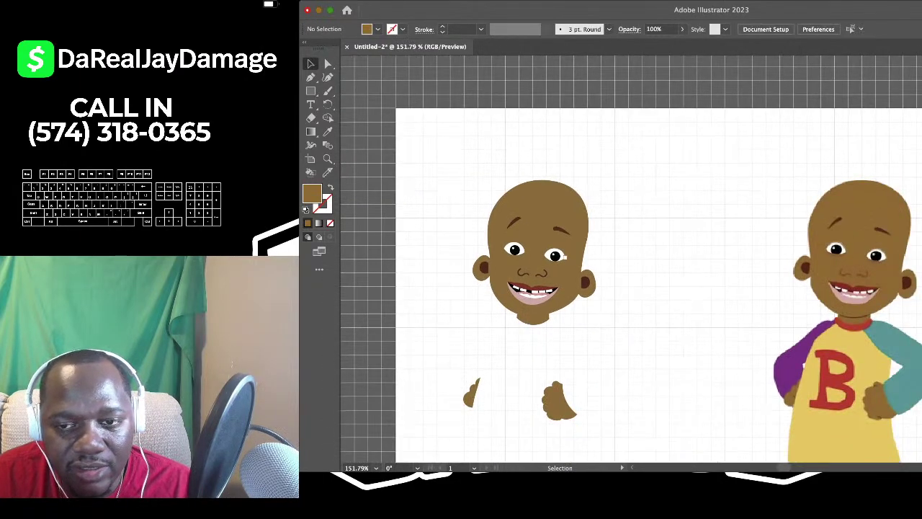
scroll(569, 263, up, 3)
scroll(569, 263, down, 4)
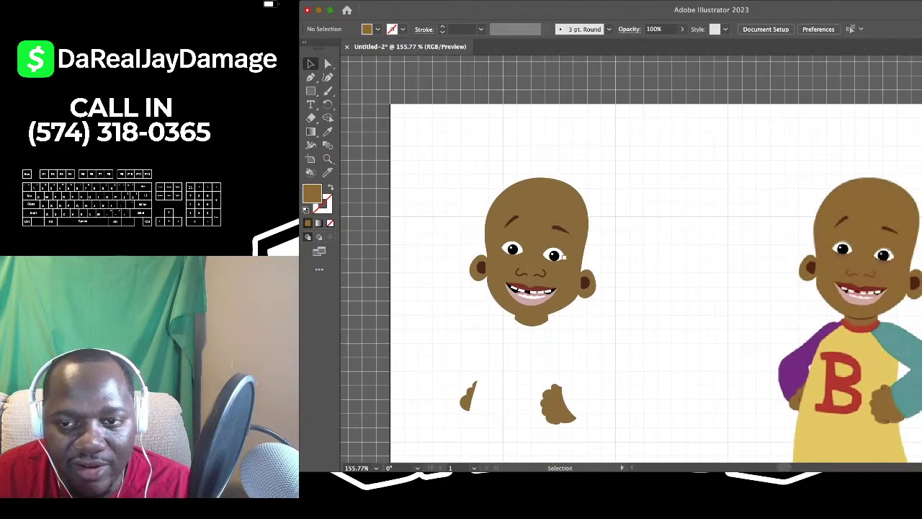
scroll(569, 263, right, 1)
scroll(569, 263, down, 1)
scroll(522, 317, up, 3)
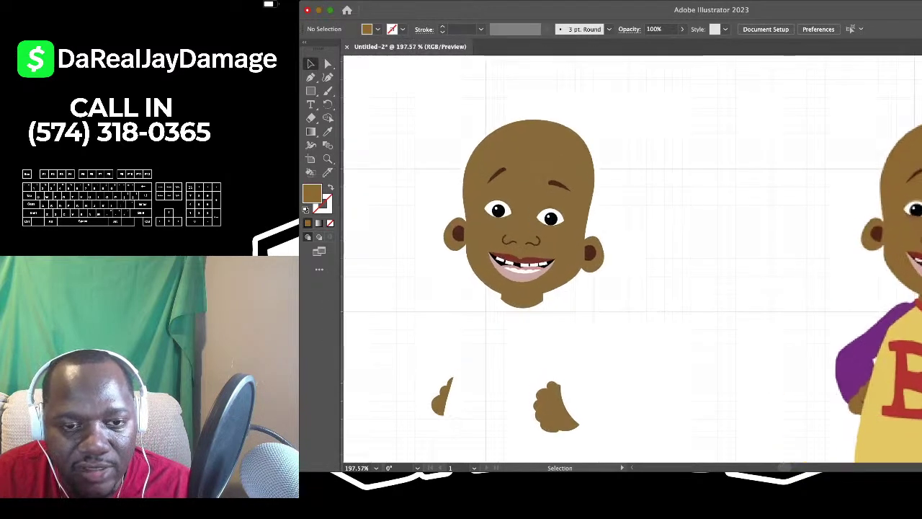
scroll(590, 310, down, 2)
scroll(648, 310, right, 4)
scroll(724, 306, up, 2)
scroll(728, 302, up, 4)
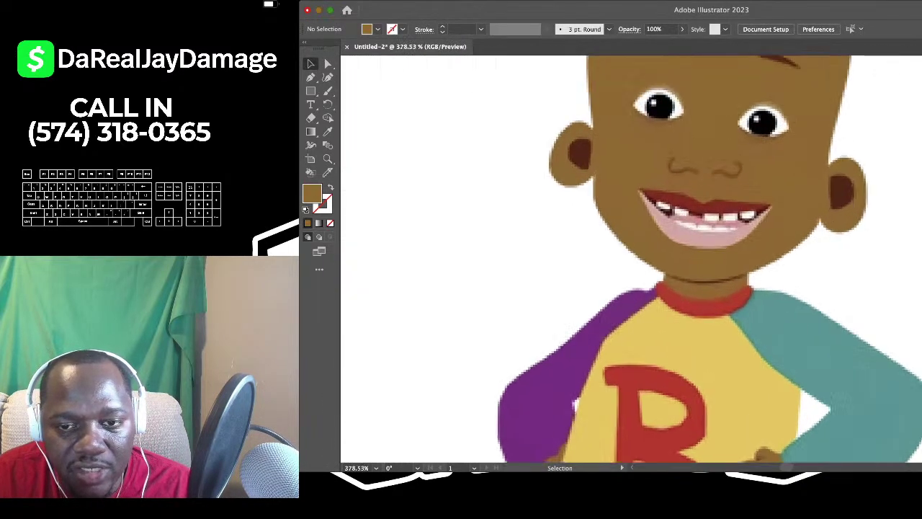
scroll(712, 282, down, 5)
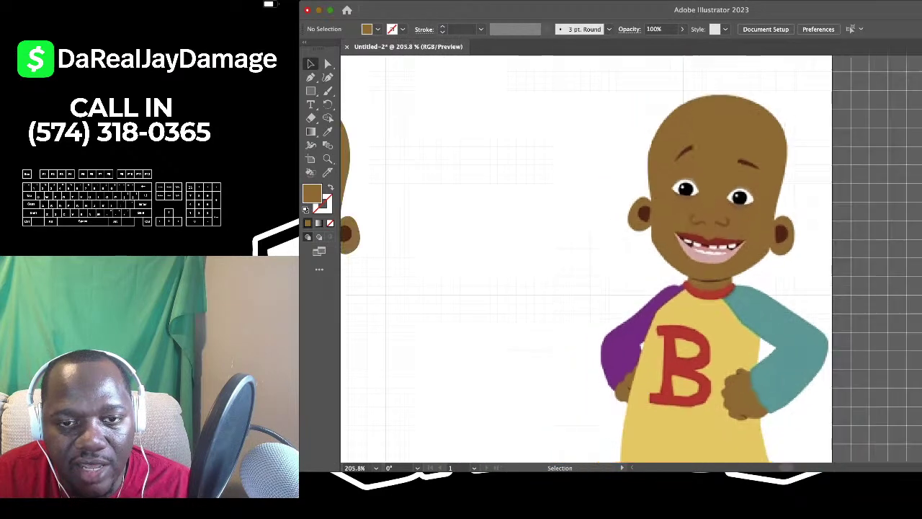
scroll(713, 282, left, 5)
scroll(482, 215, up, 4)
scroll(483, 214, left, 2)
scroll(483, 217, up, 3)
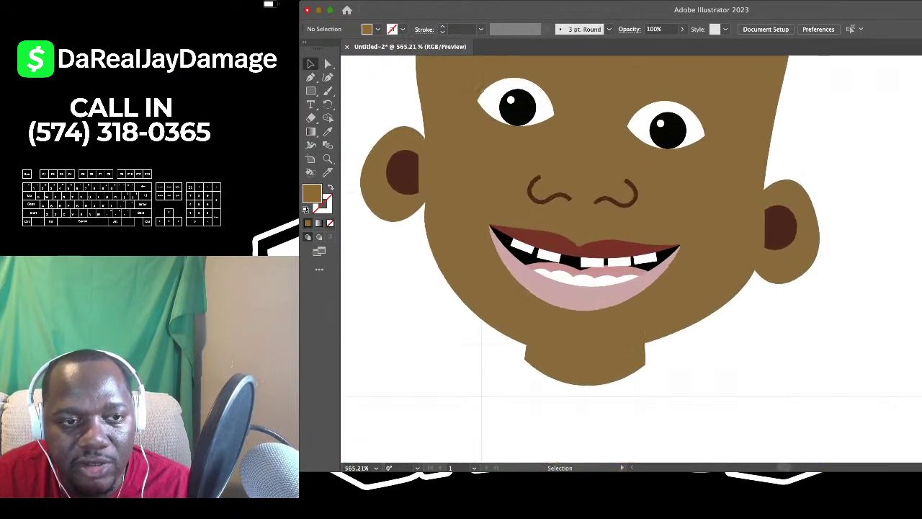
Sample the inner ear's dark brown as the stroke colour and set the fill to none
key(i)
click(403, 173)
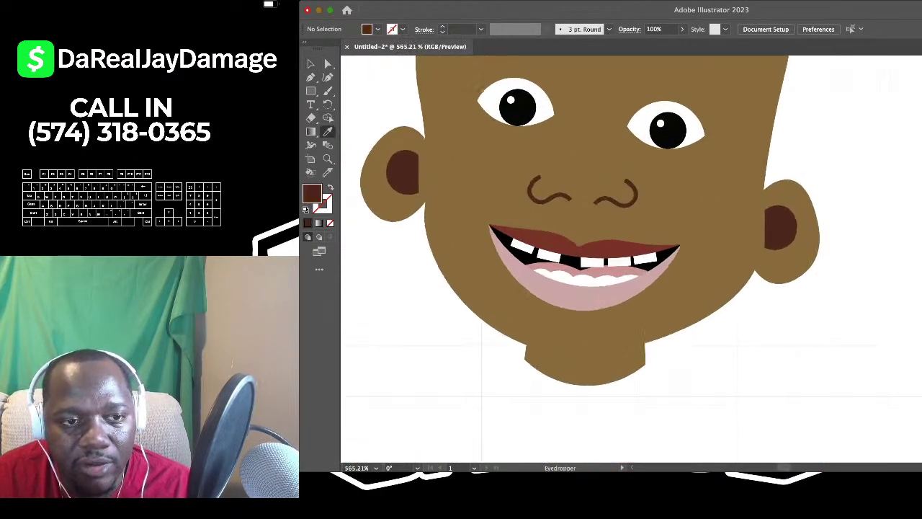
key(x)
shift+click(403, 173)
key(x)
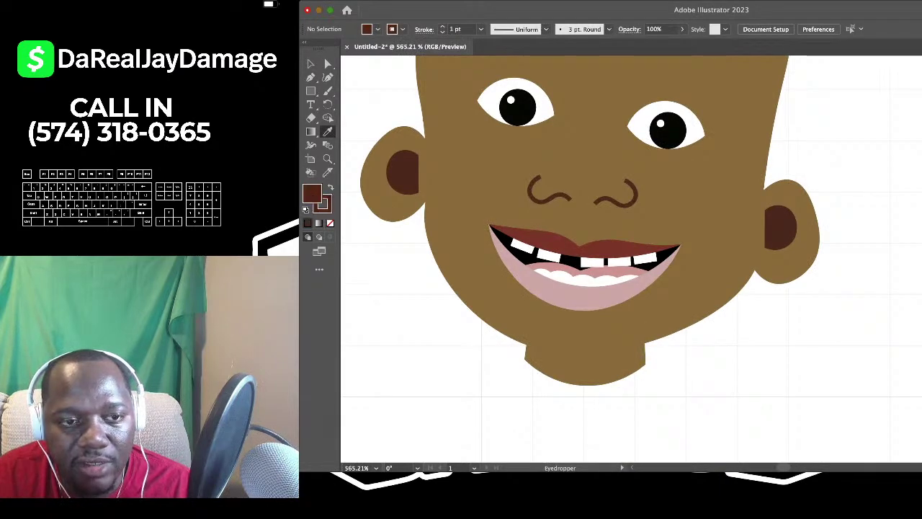
key(slash)
Draw a dark brown line with the Curvature tool across the neck, joining the two corners where it meets the jaw
click(328, 64)
click(327, 77)
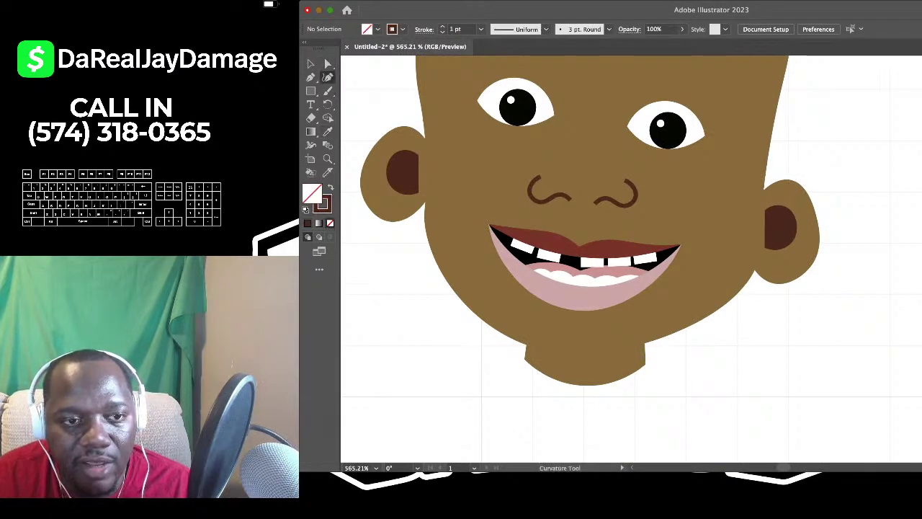
scroll(505, 224, up, 4)
scroll(505, 225, down, 3)
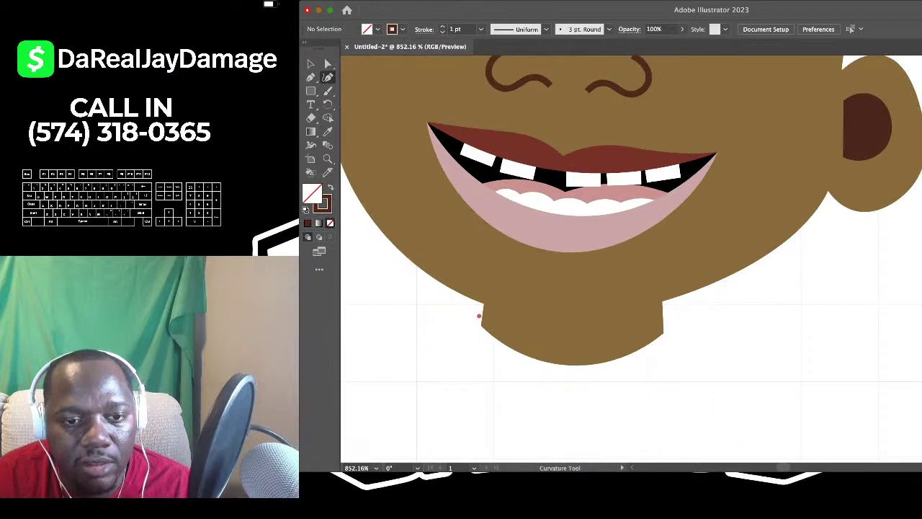
click(487, 304)
scroll(486, 304, right, 3)
scroll(486, 304, up, 4)
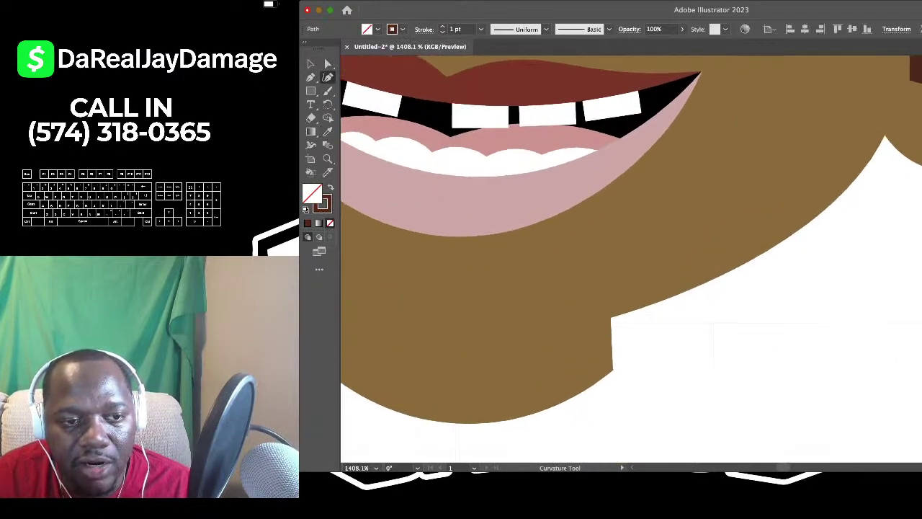
scroll(743, 364, up, 2)
click(664, 327)
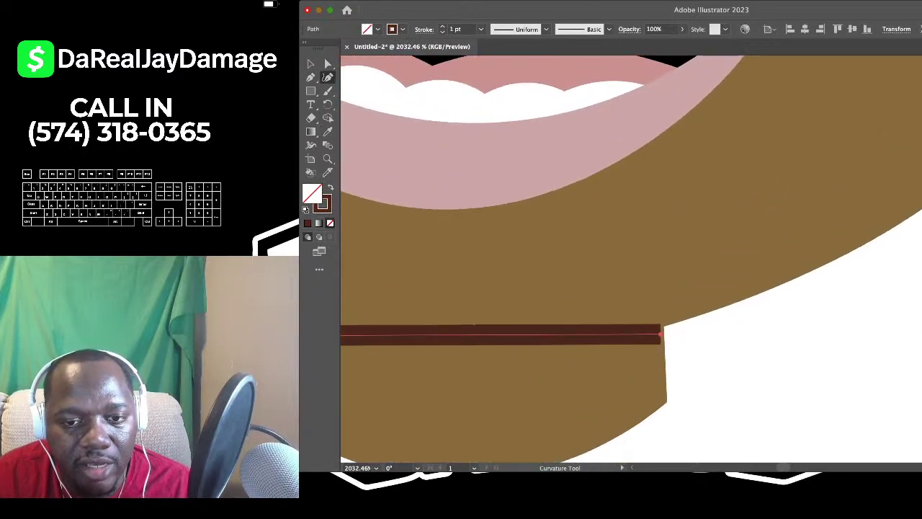
scroll(664, 328, down, 3)
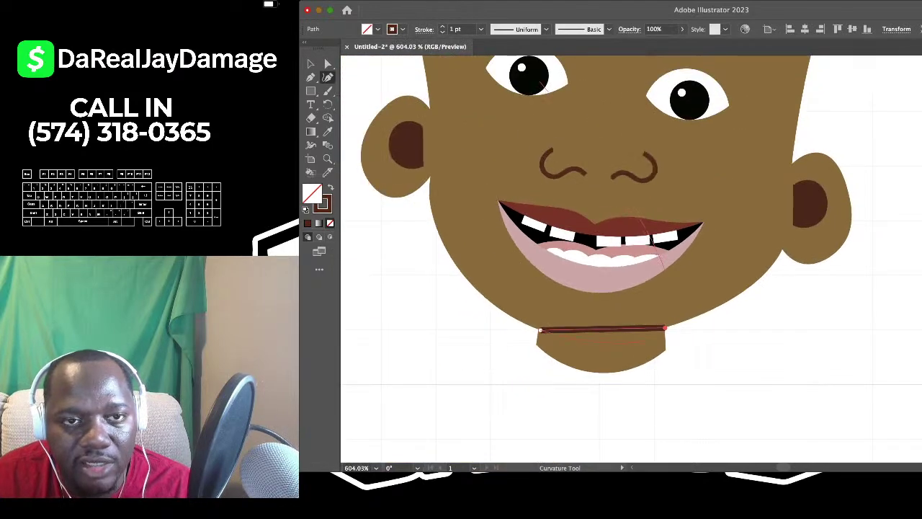
Set the neck line's stroke weight to 0.5 pt and bend its middle downward into a shallow curve under the chin
click(478, 43)
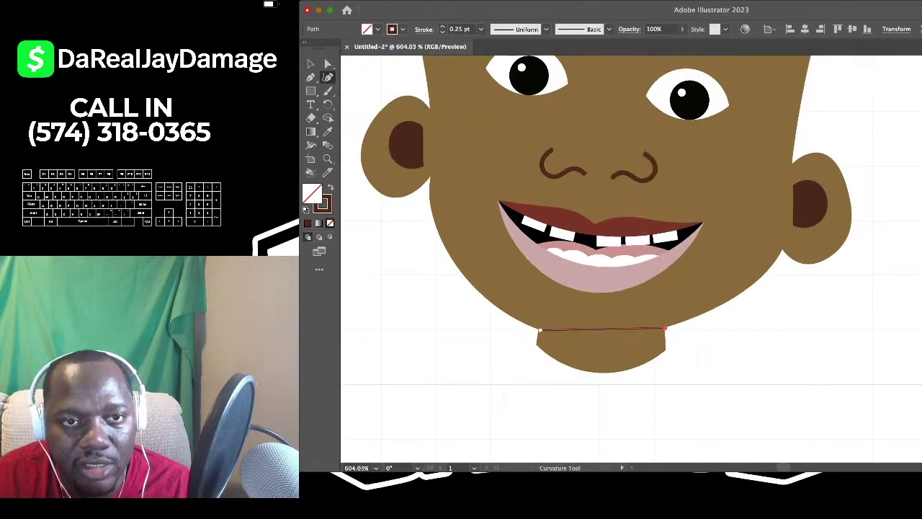
click(465, 49)
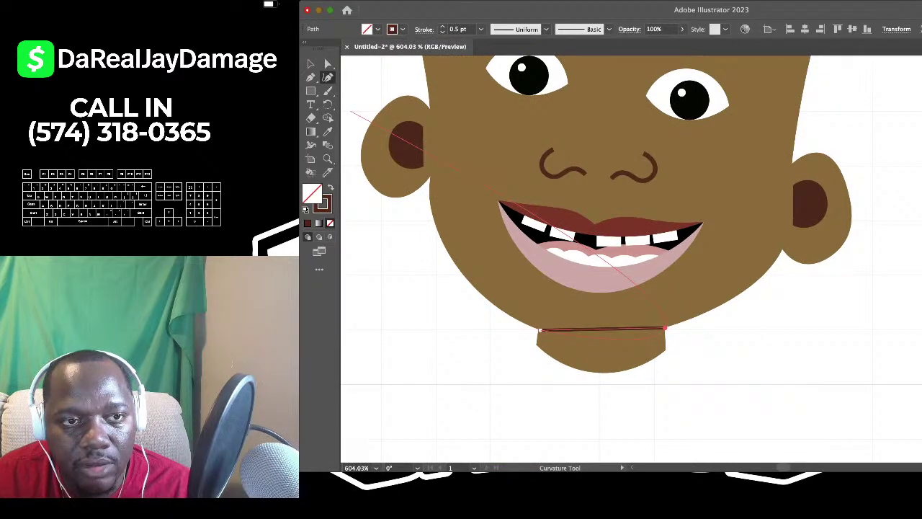
scroll(603, 343, up, 3)
drag(605, 318, 605, 336)
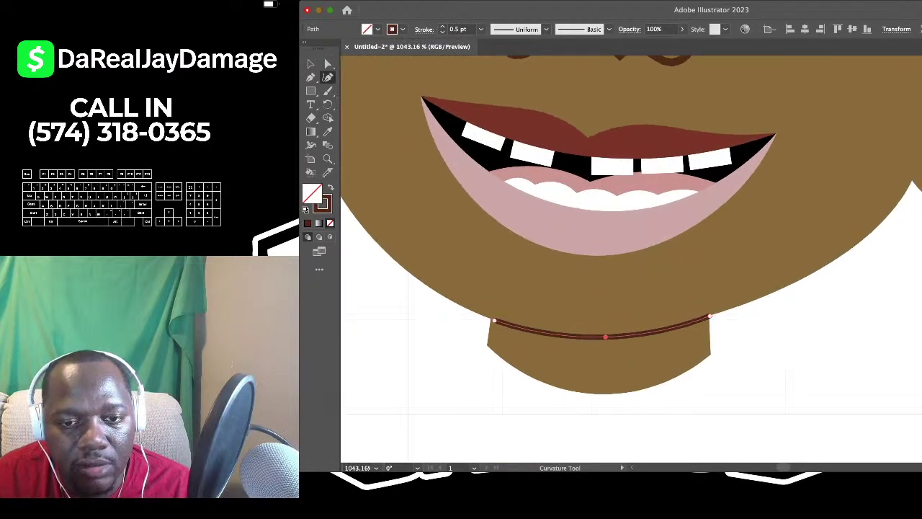
key(v)
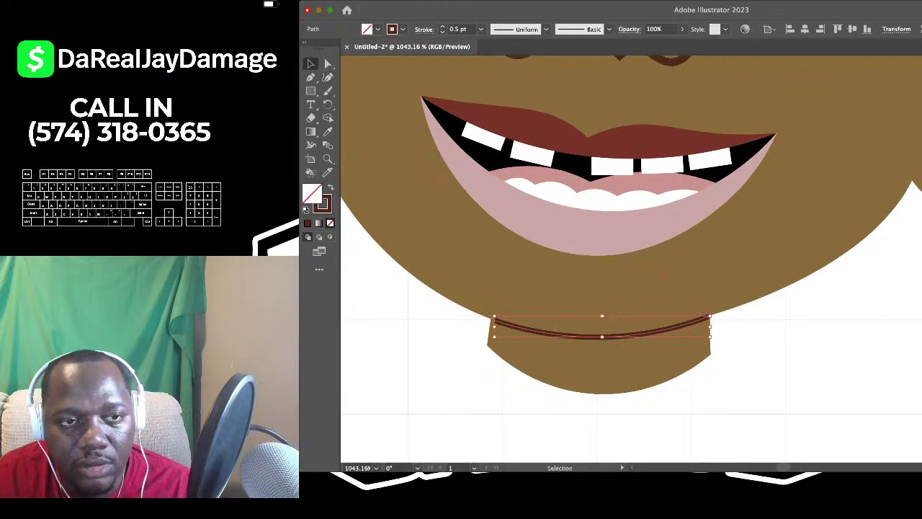
Adjust the curved neck line's end points so they meet the corners between jaw and neck
key(shift+grave)
scroll(474, 342, up, 3)
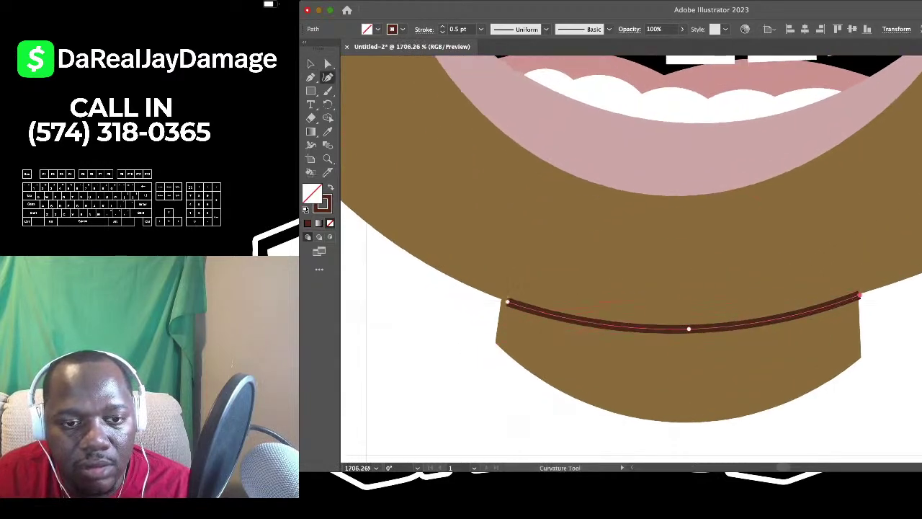
scroll(493, 298, down, 2)
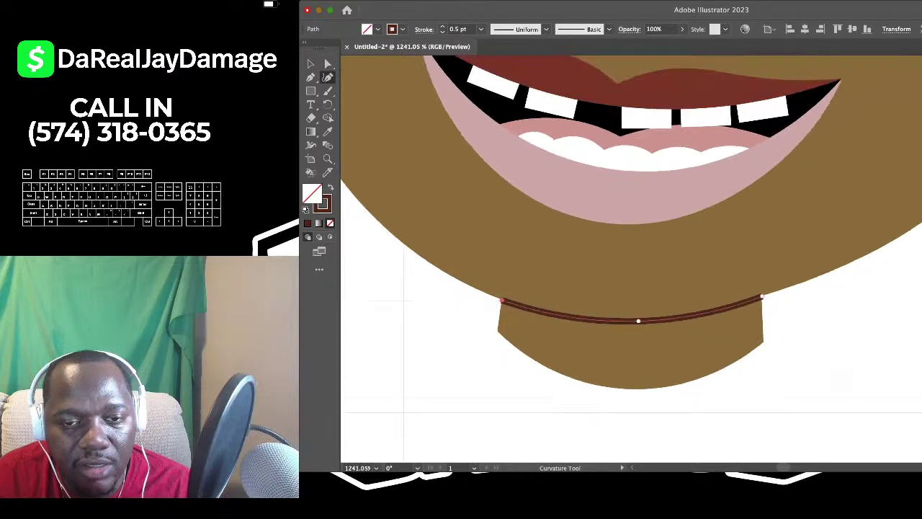
click(311, 77)
click(406, 437)
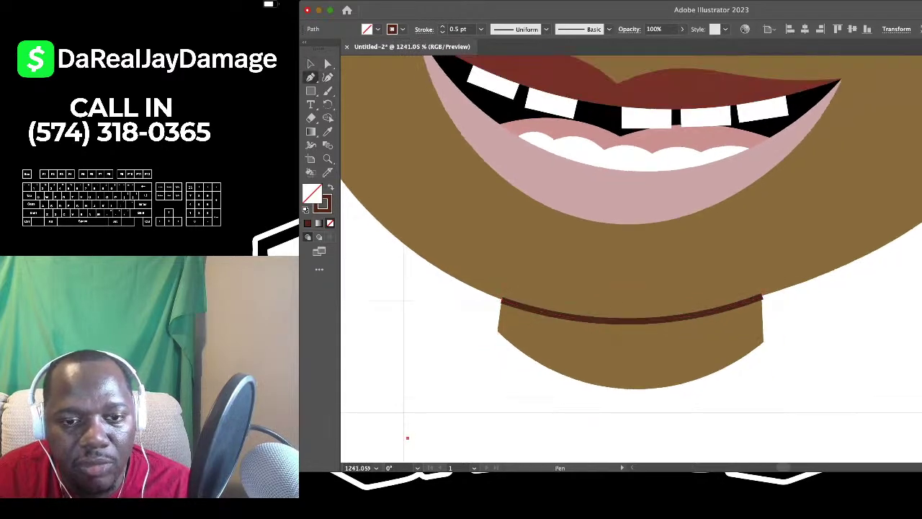
scroll(407, 437, down, 10)
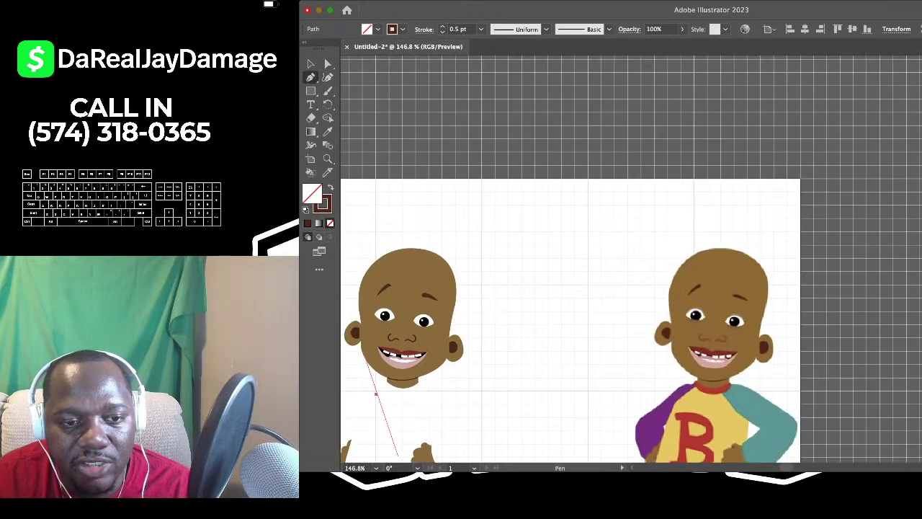
scroll(376, 394, down, 1)
key(super+z)
Compare the traced head and hands with the full reference character
scroll(377, 395, down, 3)
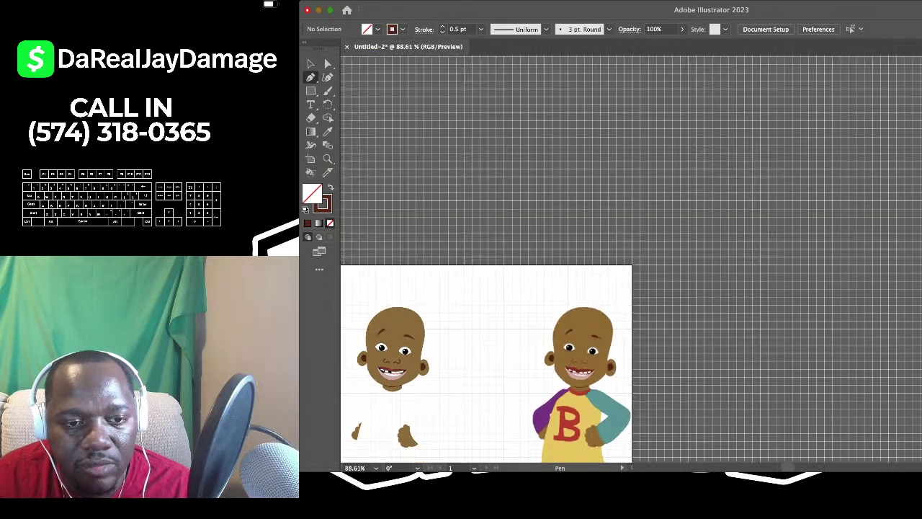
scroll(630, 259, up, 3)
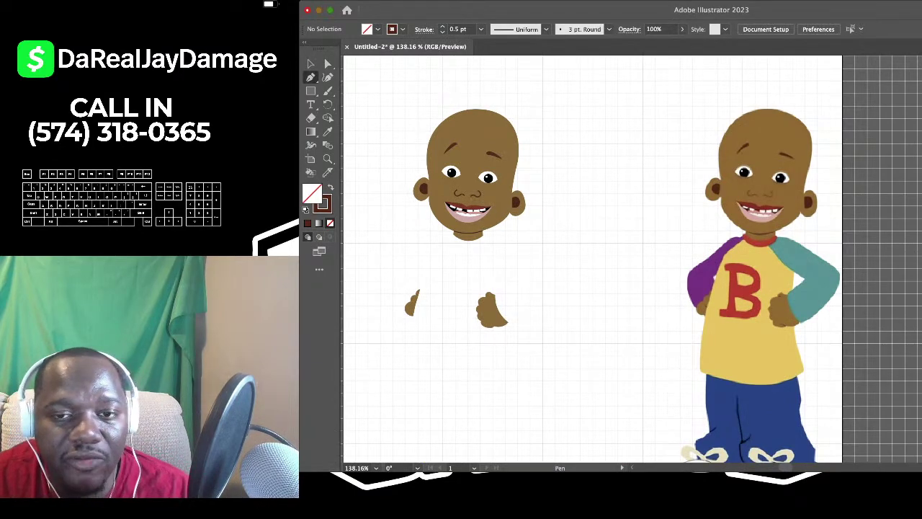
scroll(416, 304, up, 1)
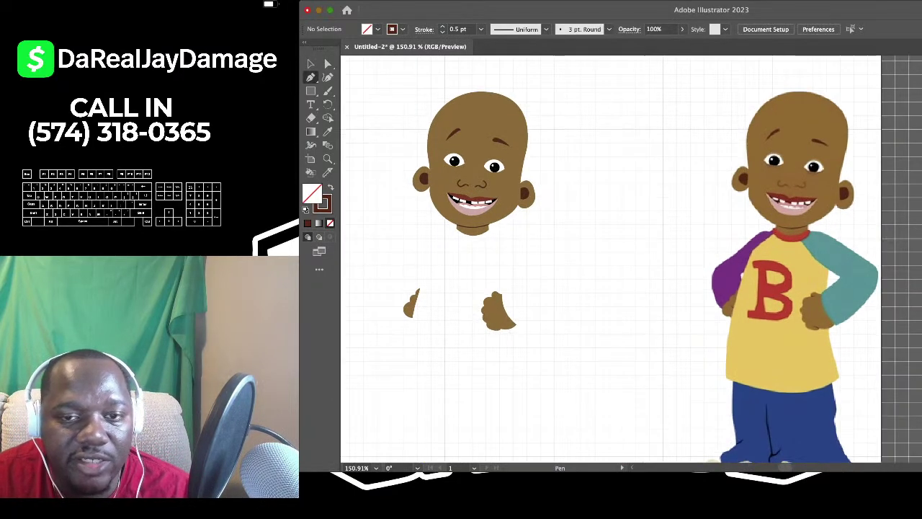
scroll(468, 253, up, 4)
scroll(468, 253, down, 3)
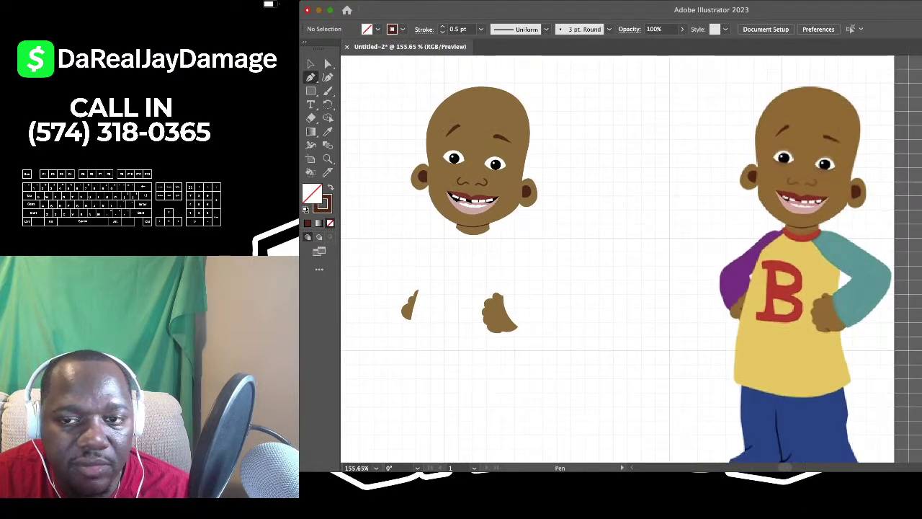
scroll(467, 254, right, 3)
scroll(468, 254, left, 1)
scroll(595, 258, left, 1)
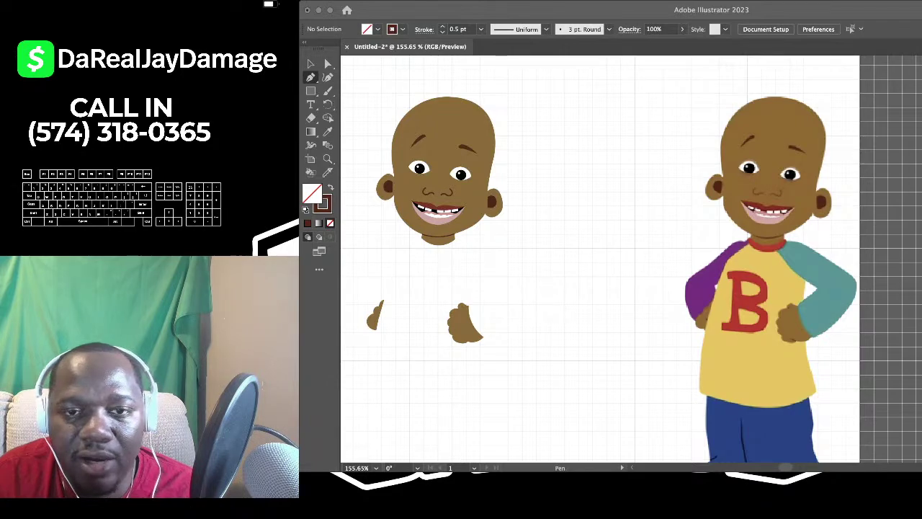
key(super+Tab)
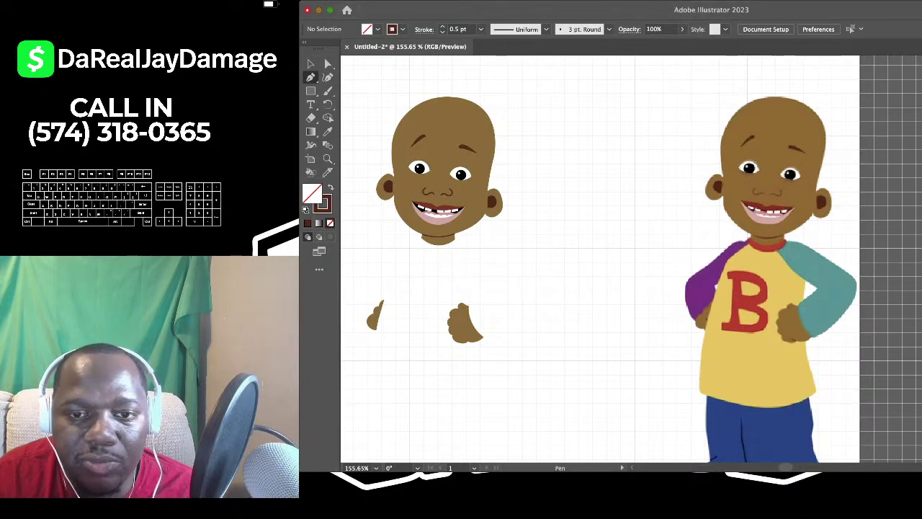
scroll(733, 234, down, 3)
scroll(633, 288, up, 3)
scroll(792, 259, down, 2)
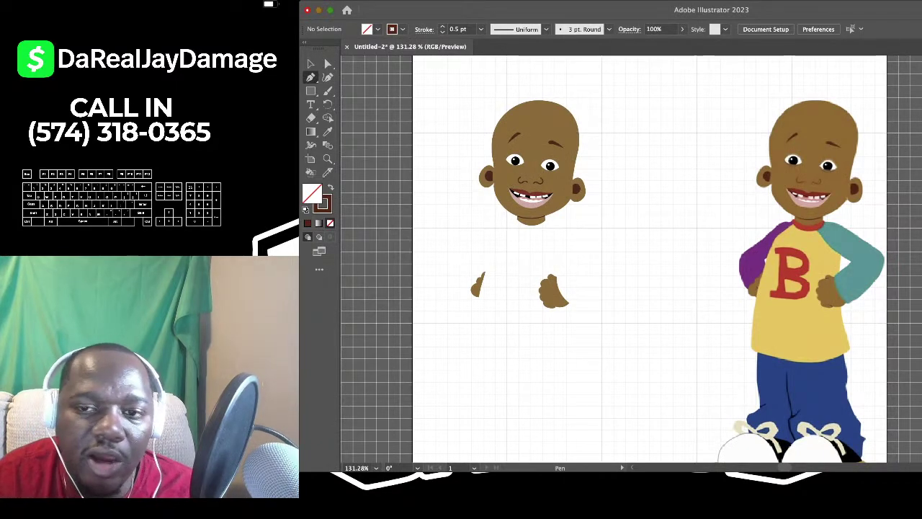
scroll(631, 260, right, 3)
key(super+Tab)
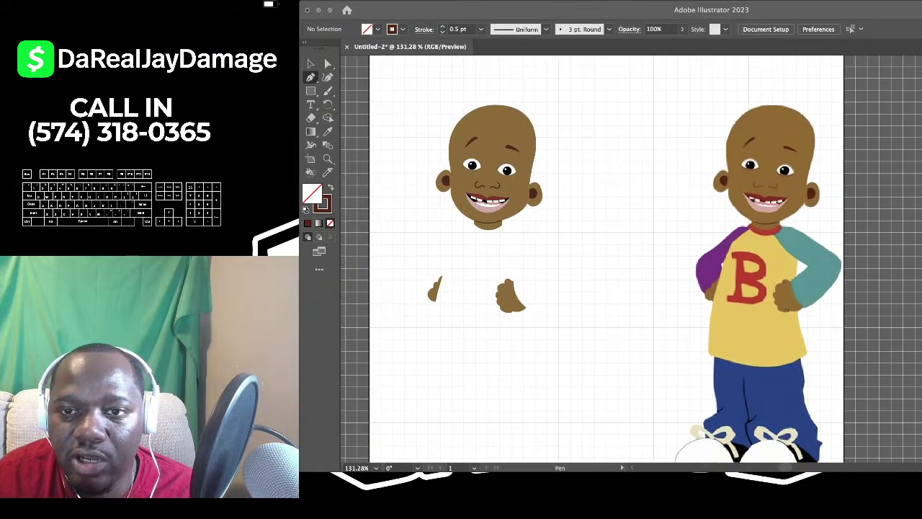
key(super+Tab)
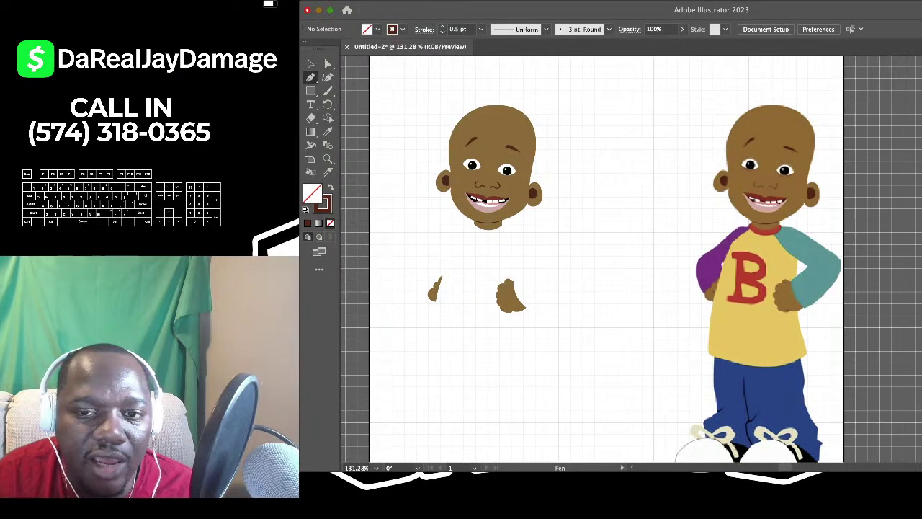
scroll(456, 196, up, 3)
scroll(631, 259, down, 3)
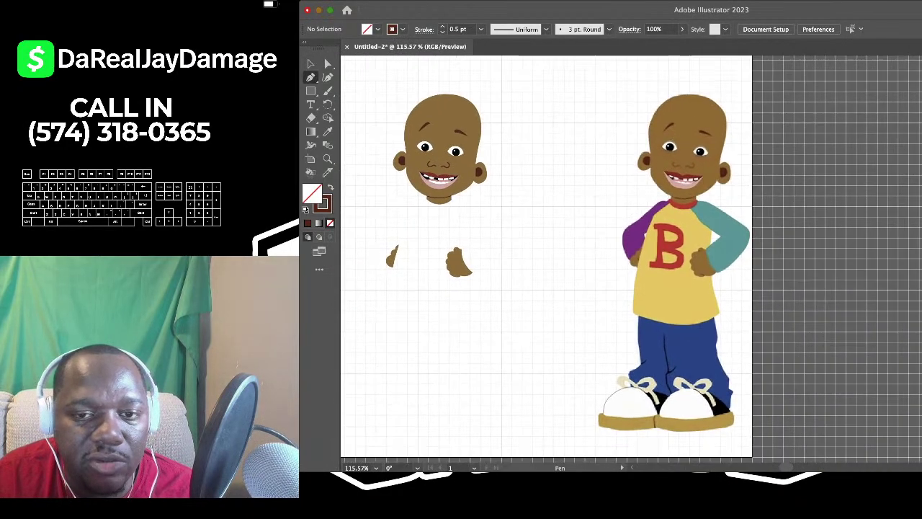
scroll(537, 185, down, 2)
scroll(538, 185, left, 1)
scroll(542, 178, up, 2)
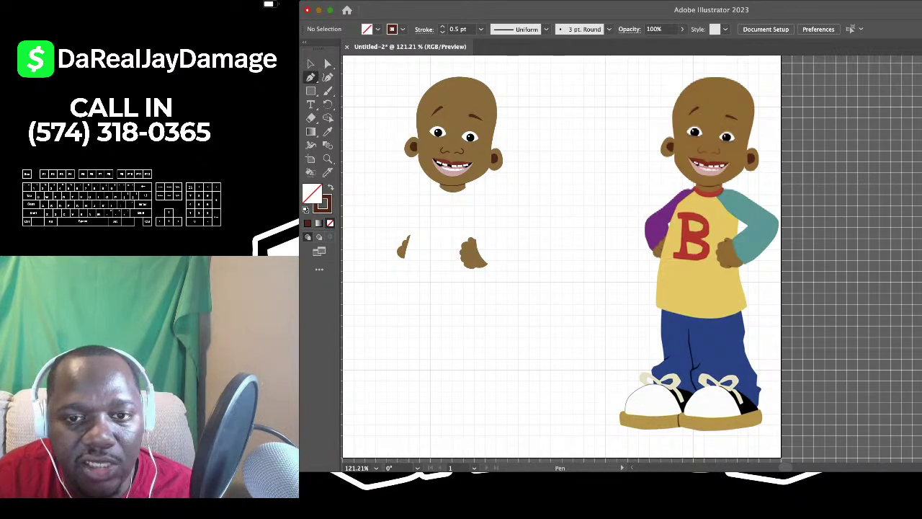
Sample the red of the letter B on the reference shirt as the fill colour for a new Pen path
scroll(713, 255, up, 5)
key(i)
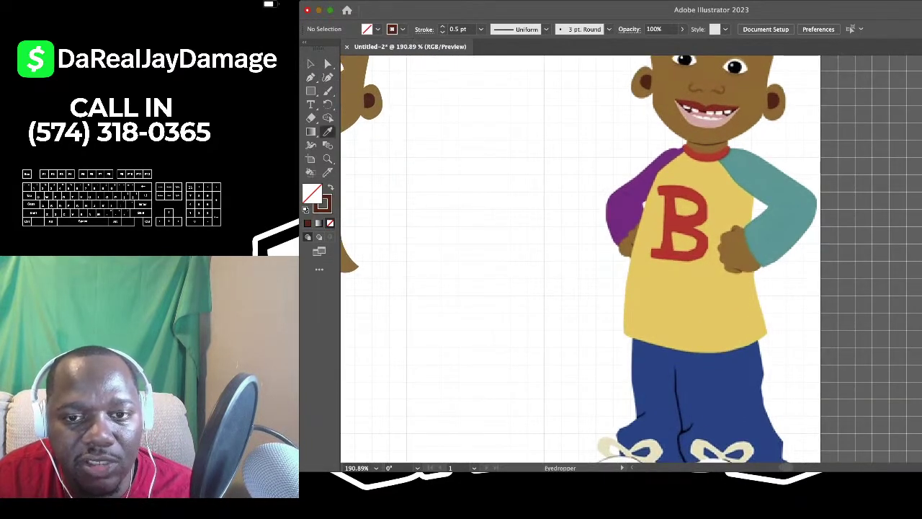
scroll(579, 259, down, 1)
scroll(677, 174, up, 12)
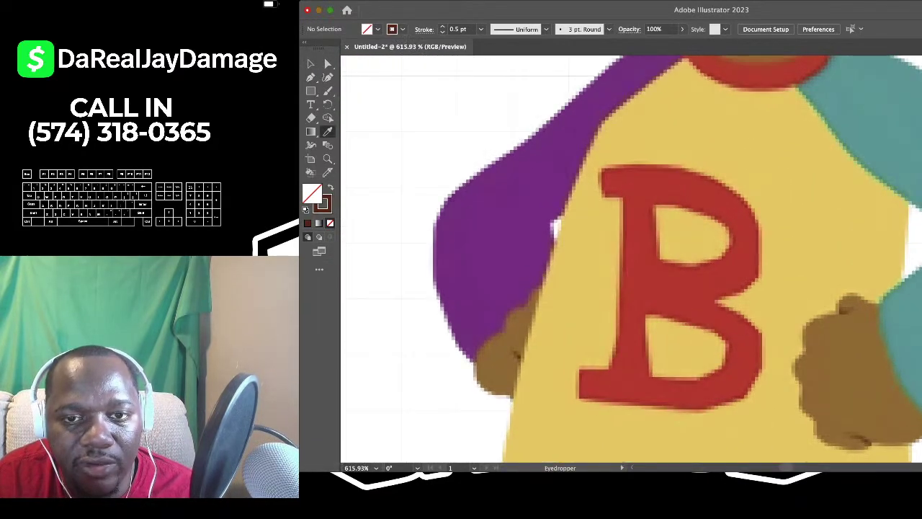
click(677, 173)
key(p)
scroll(631, 259, right, 1)
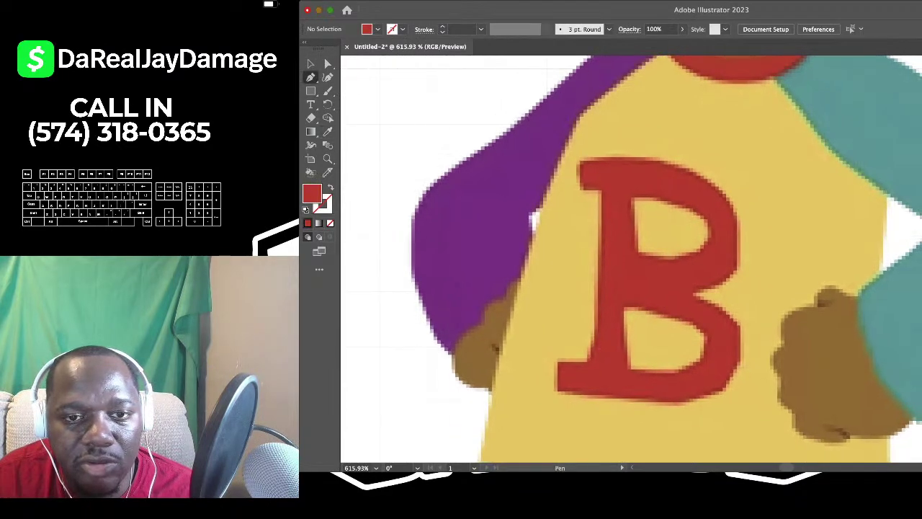
Trace the B's stem, lower serif, bottom edge and the outside of its lower bowl with the Pen tool
click(601, 190)
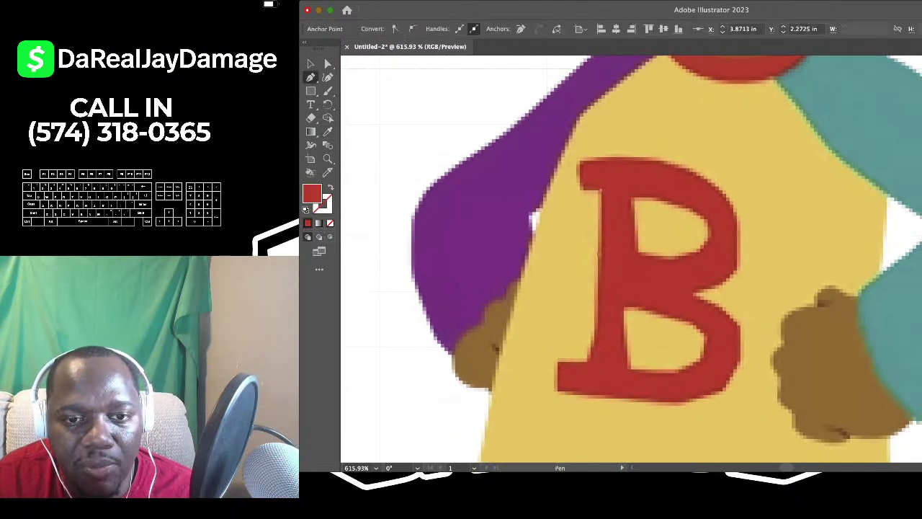
click(597, 326)
click(588, 360)
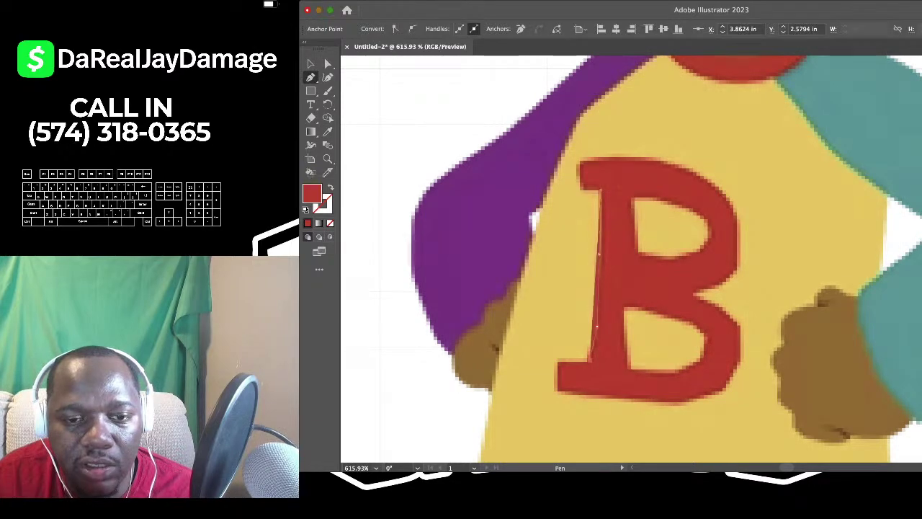
click(556, 360)
click(558, 392)
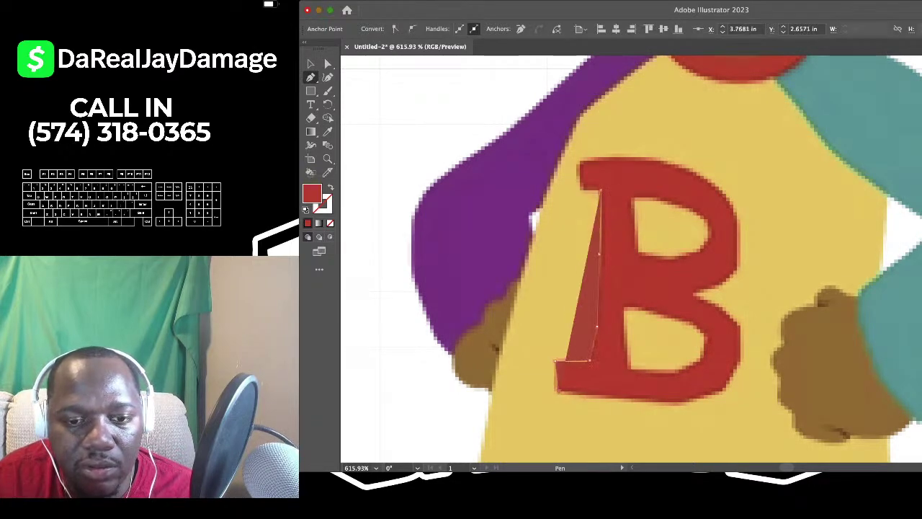
click(636, 400)
click(670, 402)
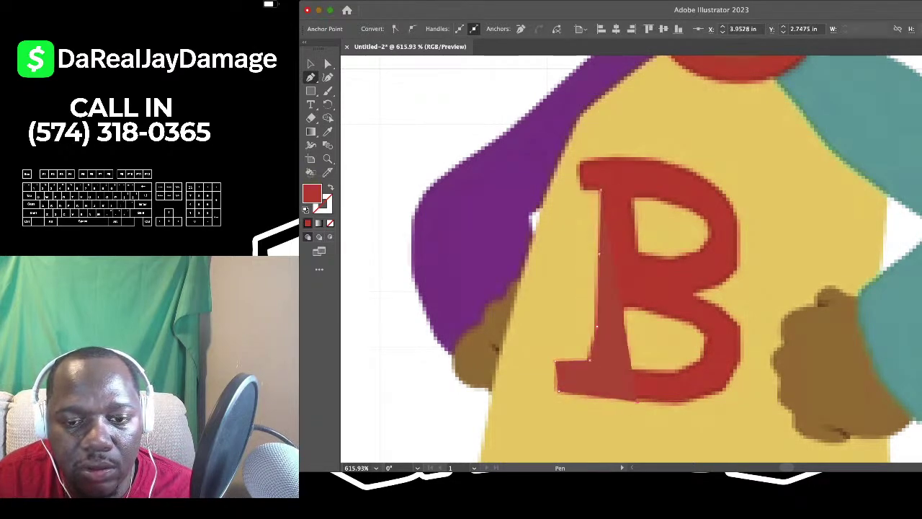
click(703, 395)
click(725, 386)
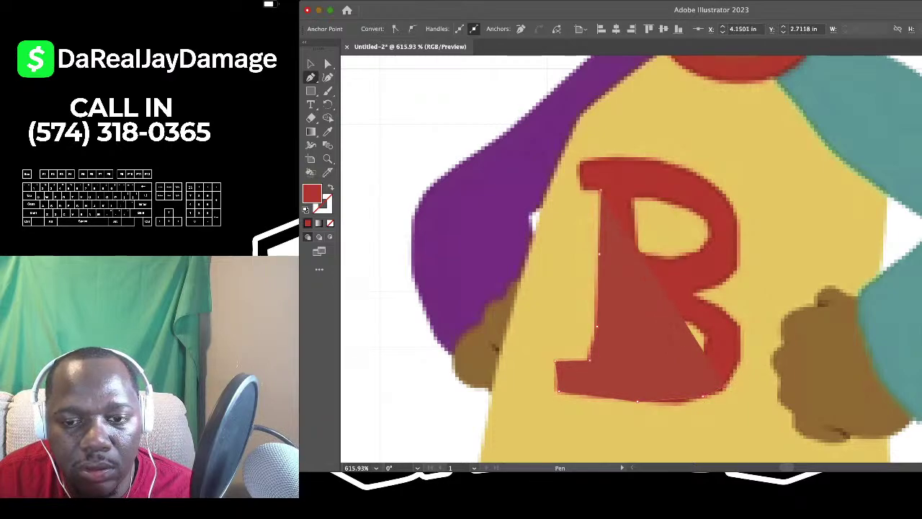
click(741, 360)
click(739, 324)
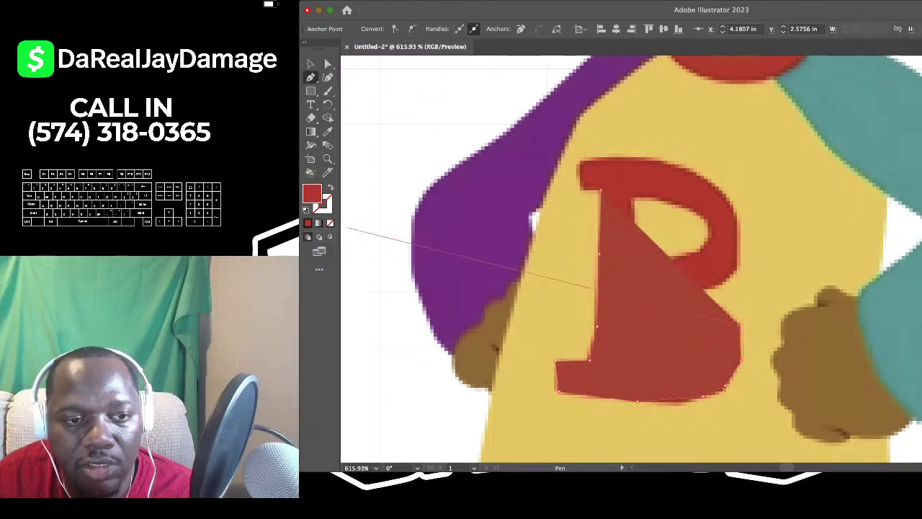
Remove the path's fill and continue the outline around the notch between the B's two bowls, undoing the misplaced points on the upper bowl
click(330, 223)
scroll(645, 335, up, 3)
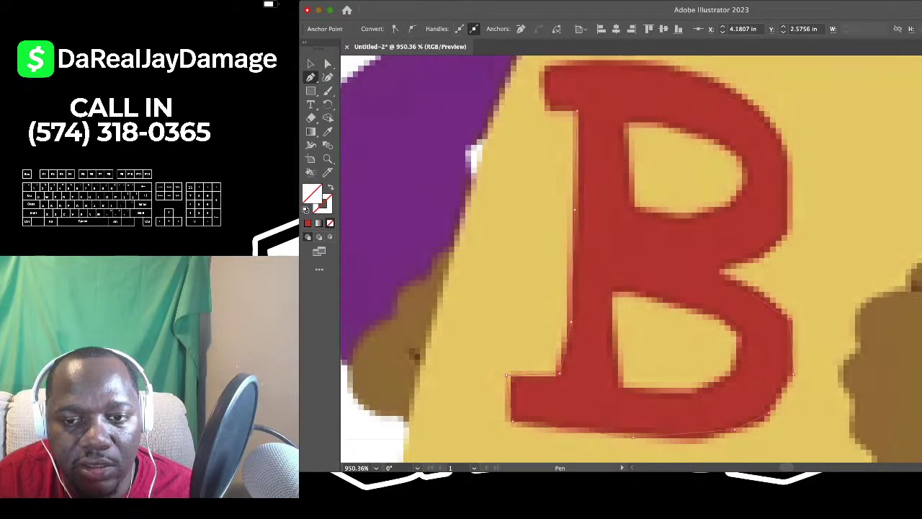
click(742, 288)
click(716, 272)
click(702, 264)
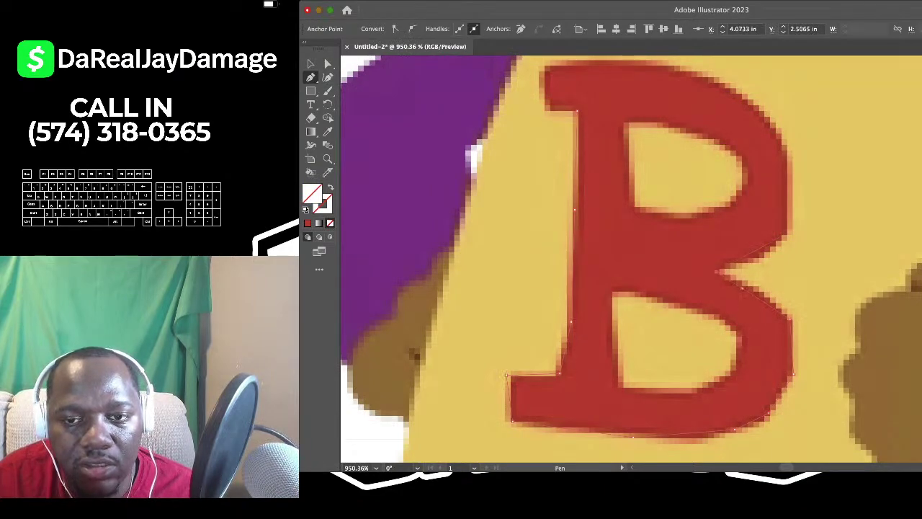
click(768, 250)
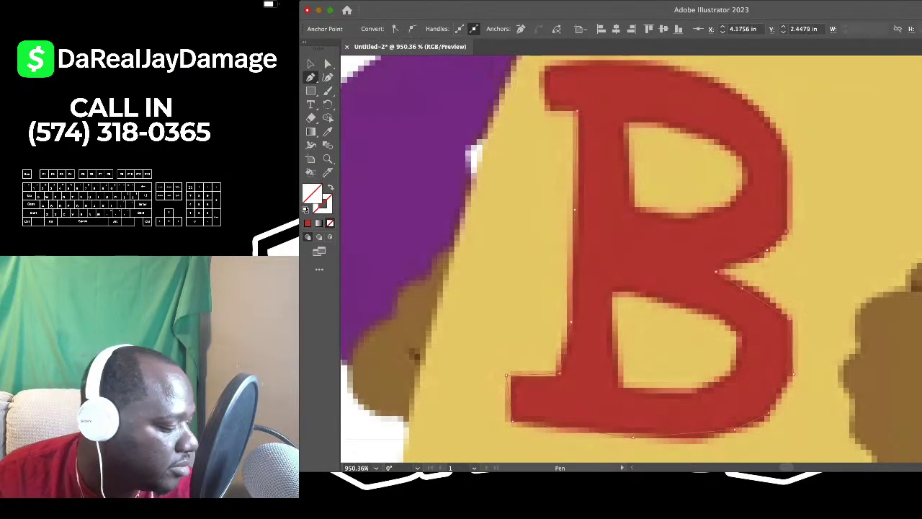
click(785, 195)
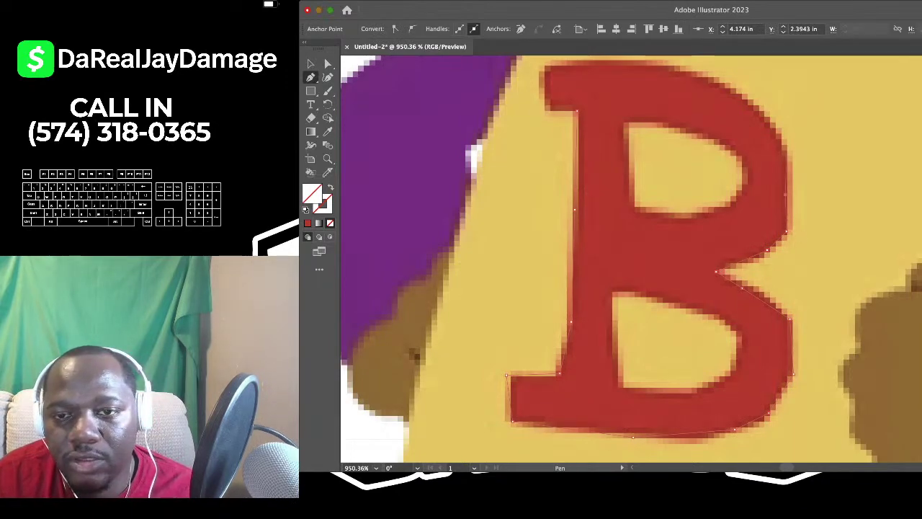
key(super+z)
key(super+z)
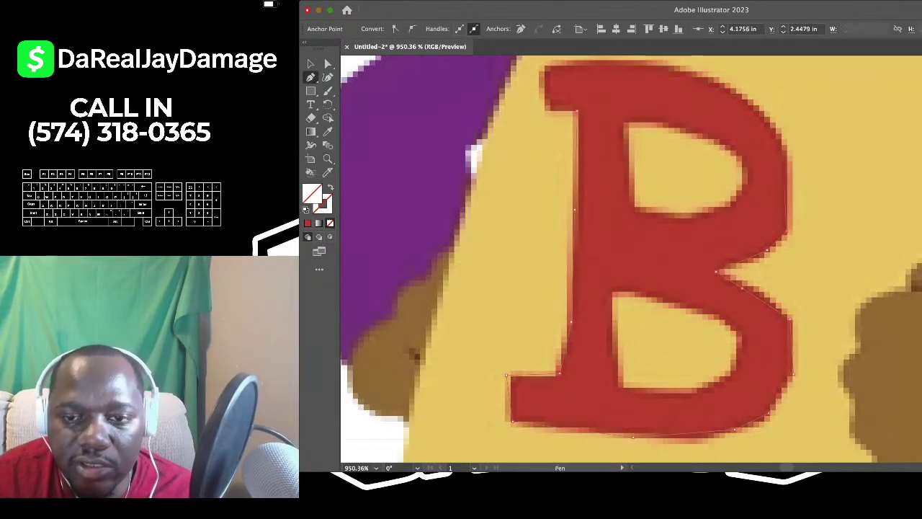
Trace the outside of the B's upper bowl, its top edge and upper serif, closing the outline at its starting point
click(788, 213)
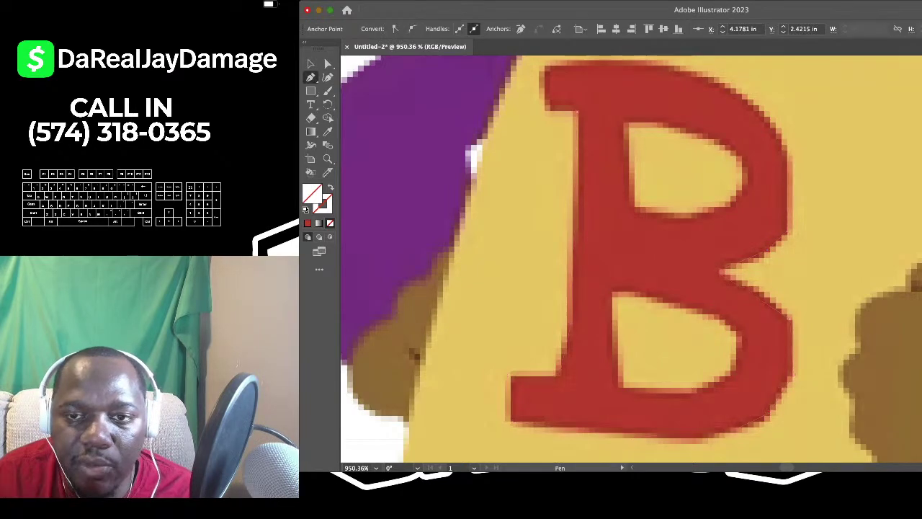
click(789, 154)
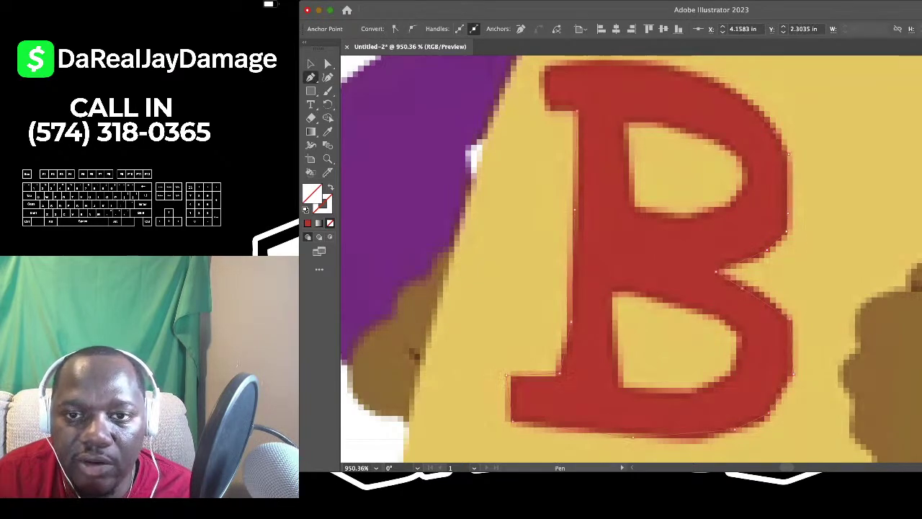
click(754, 106)
scroll(754, 106, up, 2)
scroll(631, 260, up, 1)
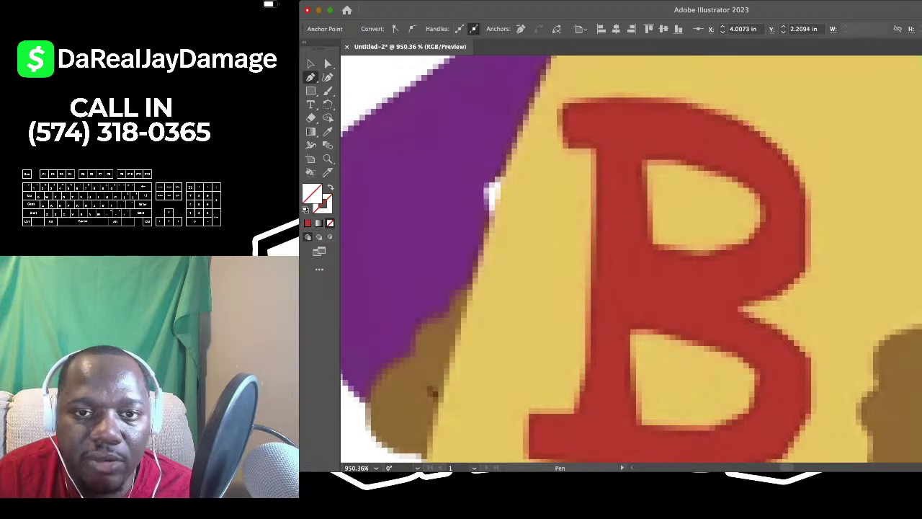
click(639, 99)
click(561, 102)
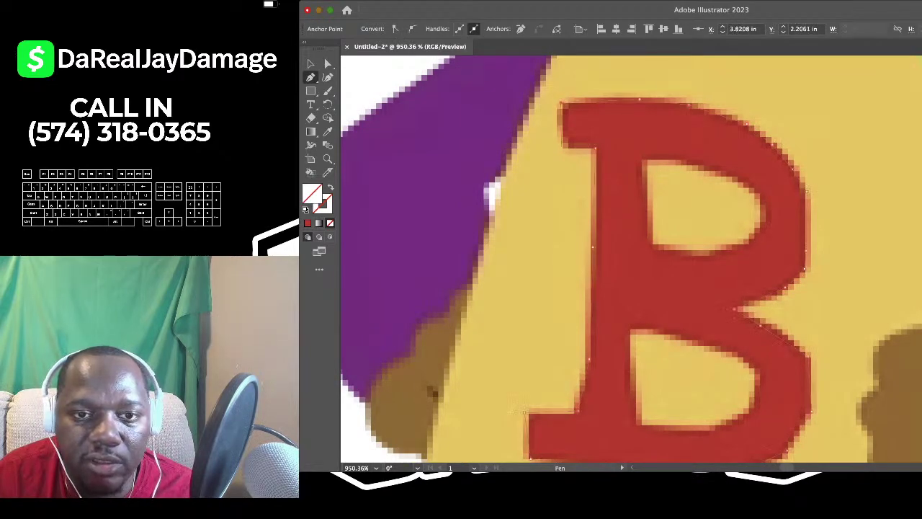
click(595, 148)
Fine-tune the anchor points on the B's lower stem and lower serif corners with the Curvature tool, and deselect the outline
scroll(595, 148, down, 3)
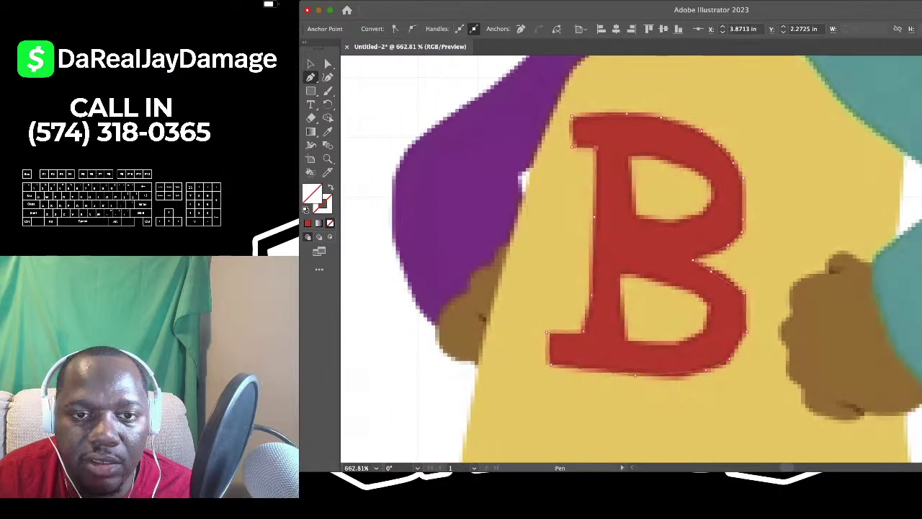
scroll(595, 147, up, 4)
scroll(595, 148, down, 2)
scroll(631, 259, down, 2)
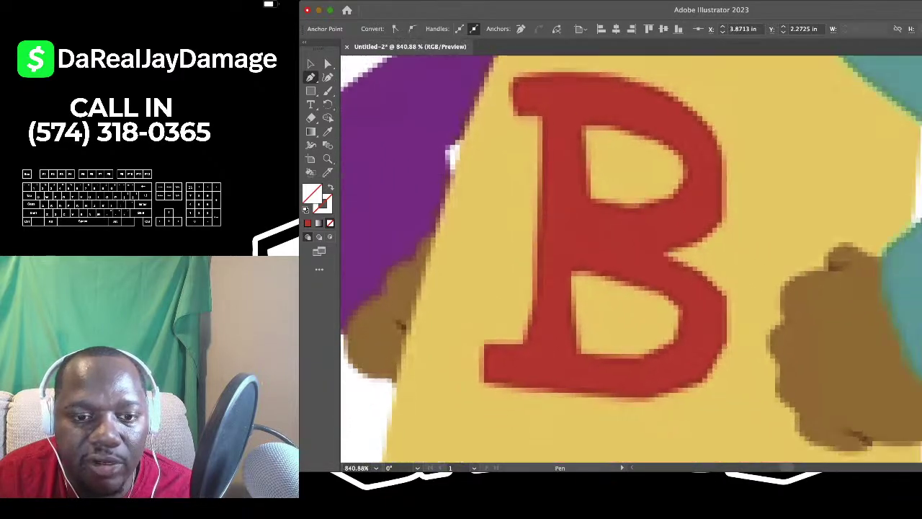
key(shift+asciitilde)
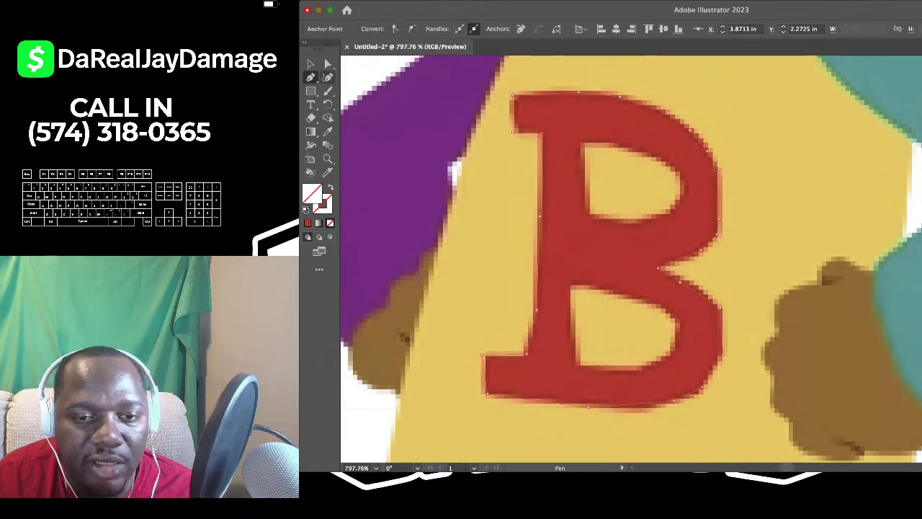
drag(536, 310, 533, 308)
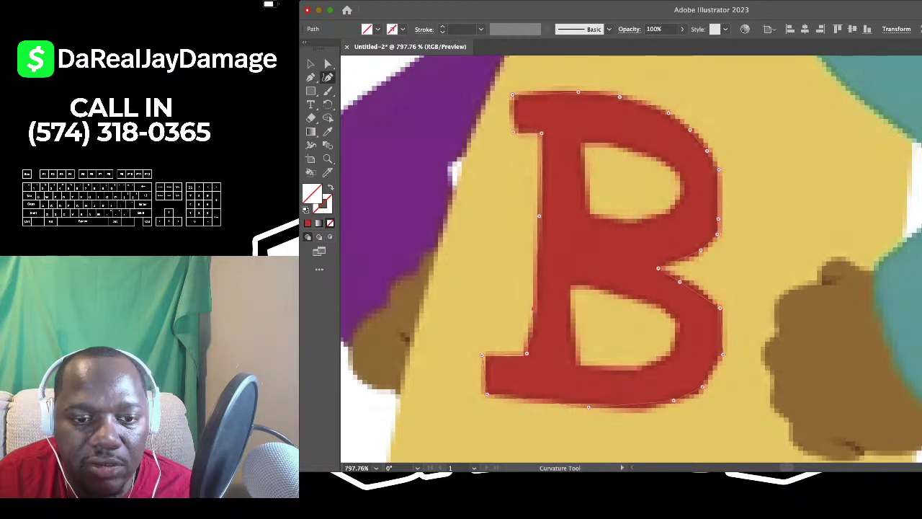
drag(482, 355, 487, 357)
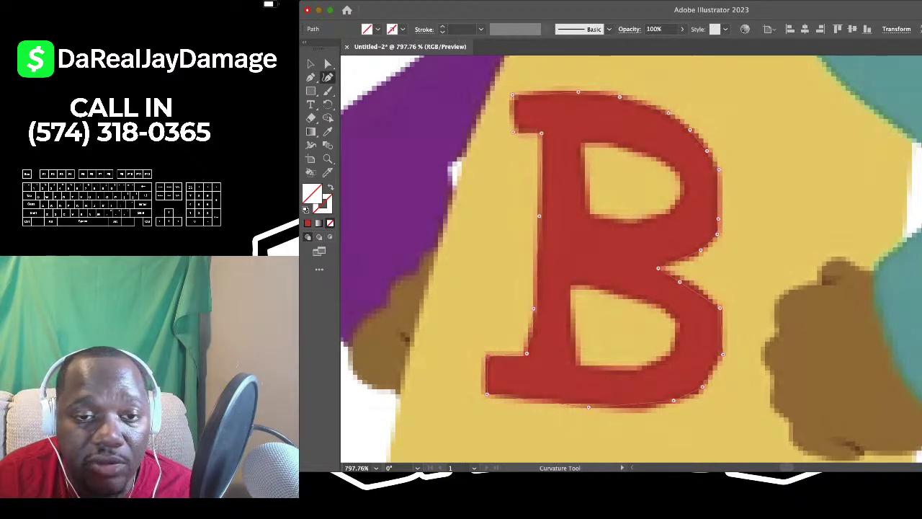
drag(487, 393, 483, 394)
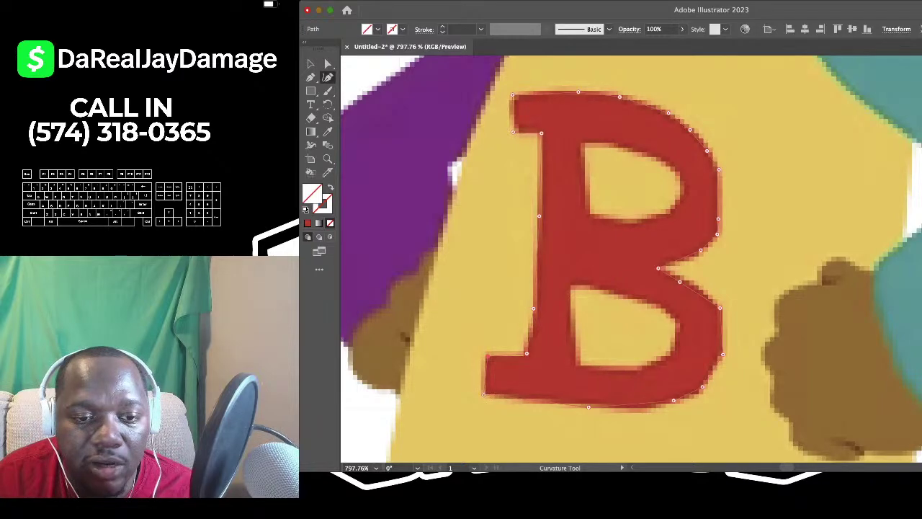
drag(488, 356, 486, 354)
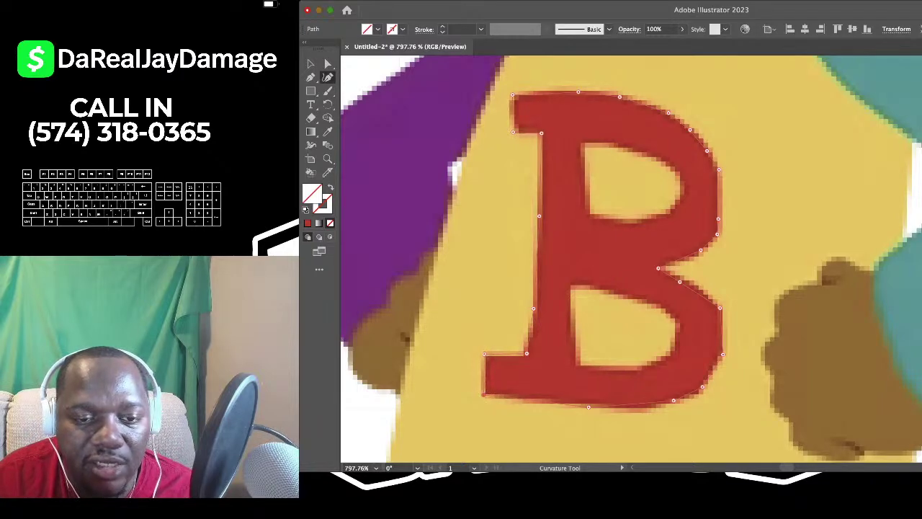
click(311, 63)
click(430, 210)
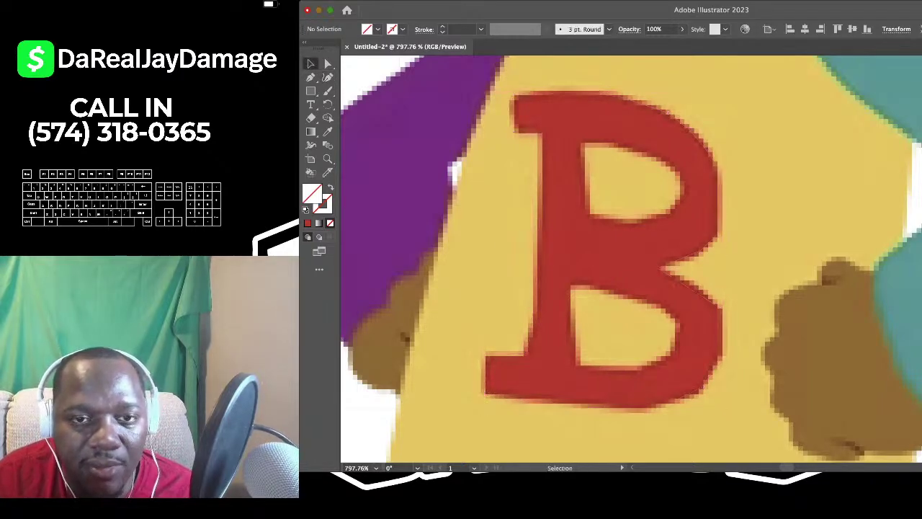
Sample the shirt's yellow as the fill colour for the B's inner openings and ready the Pen tool
scroll(430, 211, down, 2)
scroll(440, 174, up, 1)
scroll(440, 174, up, 2)
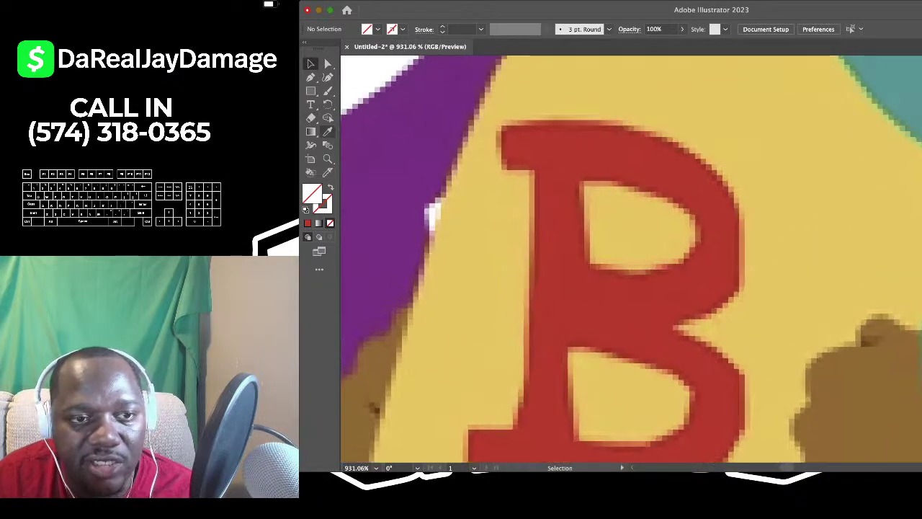
click(327, 132)
click(475, 209)
click(311, 77)
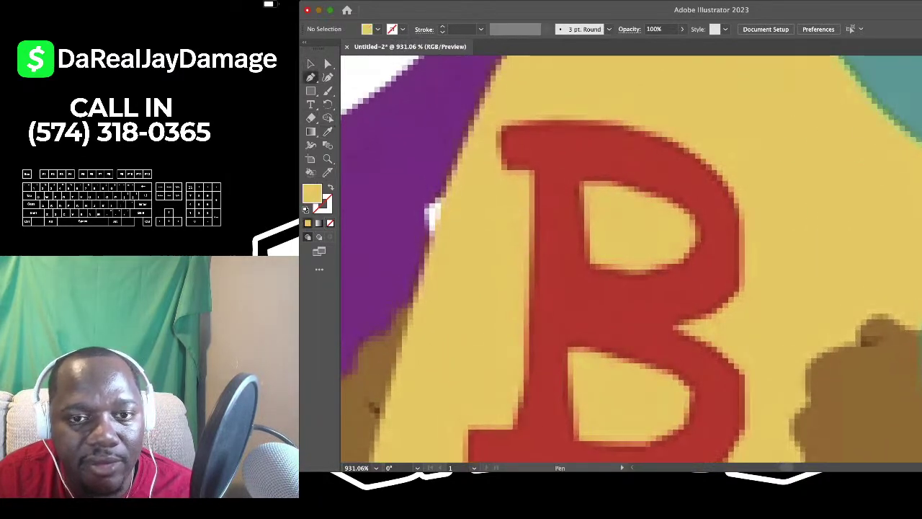
Trace the B's upper inner opening as a closed yellow shape with straight Pen segments
scroll(510, 163, up, 1)
scroll(536, 172, up, 1)
click(593, 186)
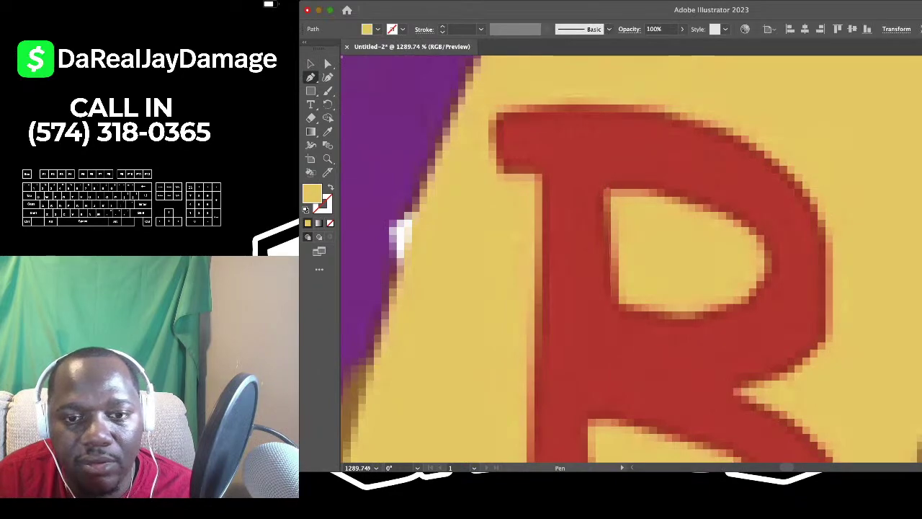
click(598, 283)
click(696, 314)
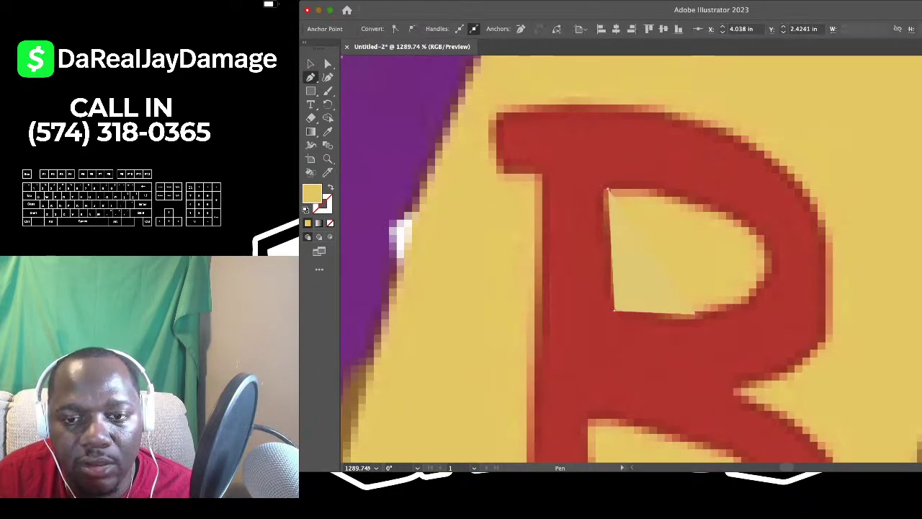
click(742, 299)
click(762, 277)
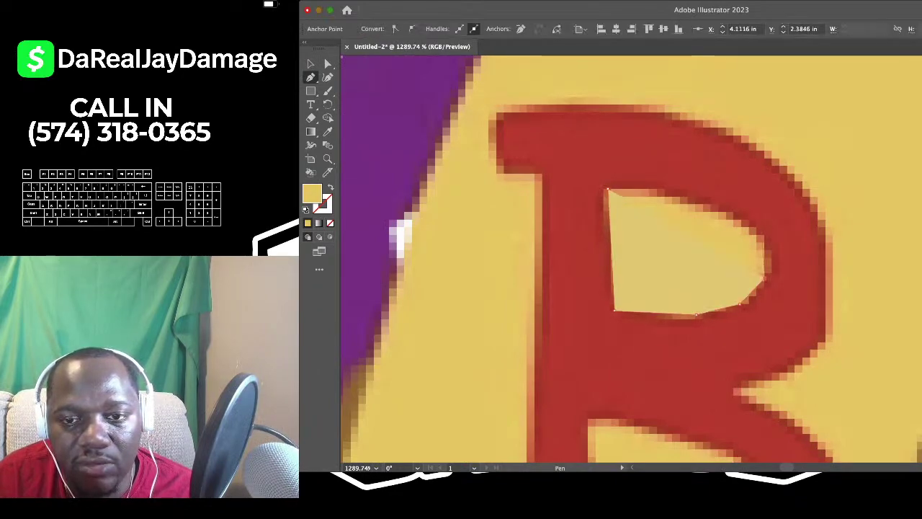
click(757, 224)
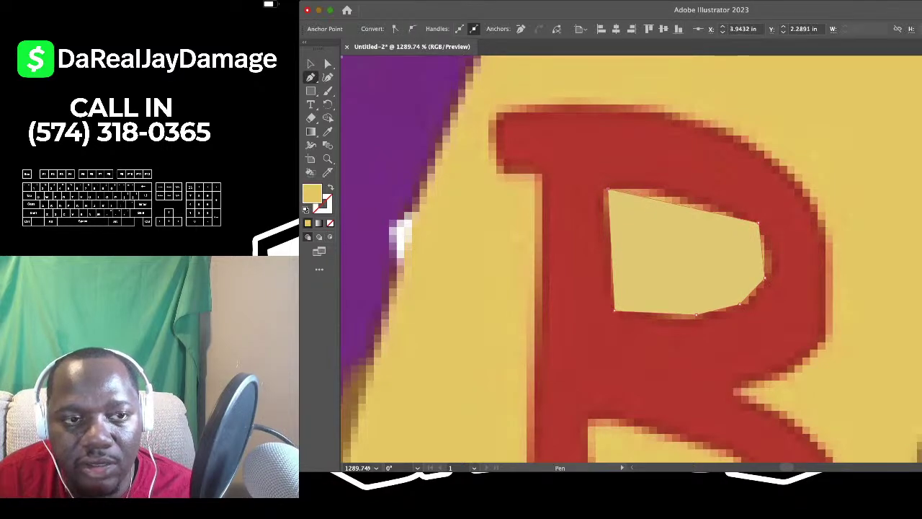
Reduce the yellow shape to its two stem-side corners and the far tip by removing the other anchor points with the Curvature tool
key(shift+grave)
key(Delete)
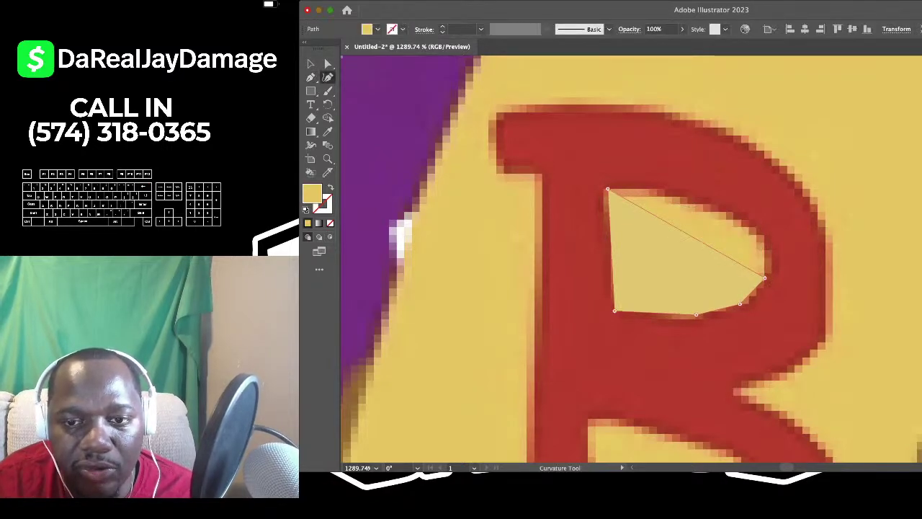
key(super+z)
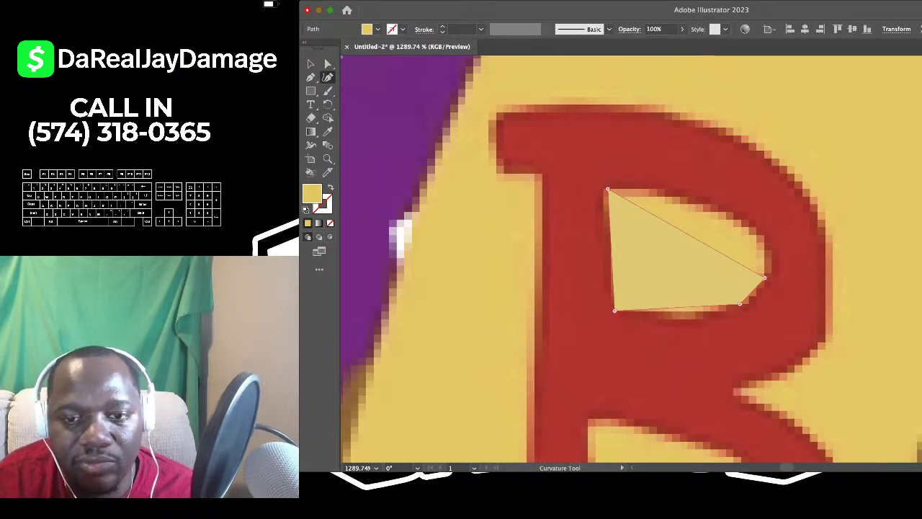
key(super+z)
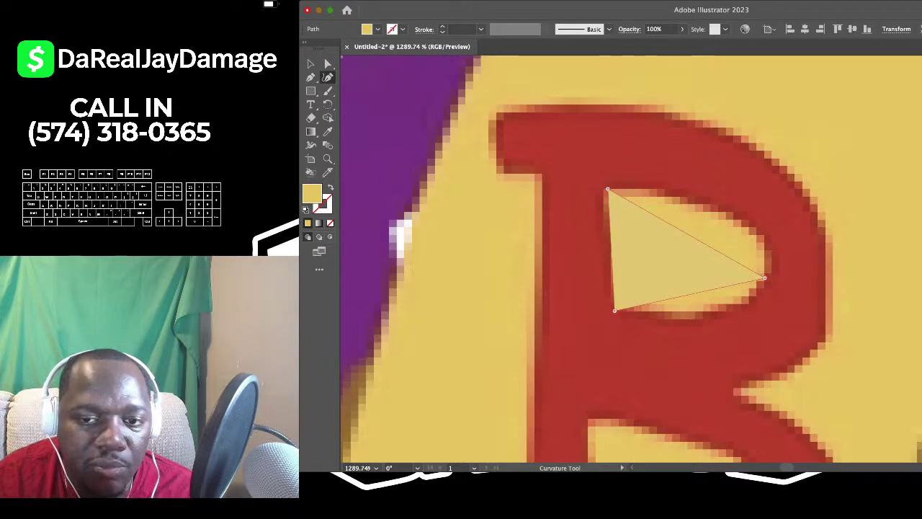
Smooth the yellow shape's far tip and curve it to fit the B's upper inner opening with the Curvature tool, and deselect it
alt+scroll(750, 267, up, 5)
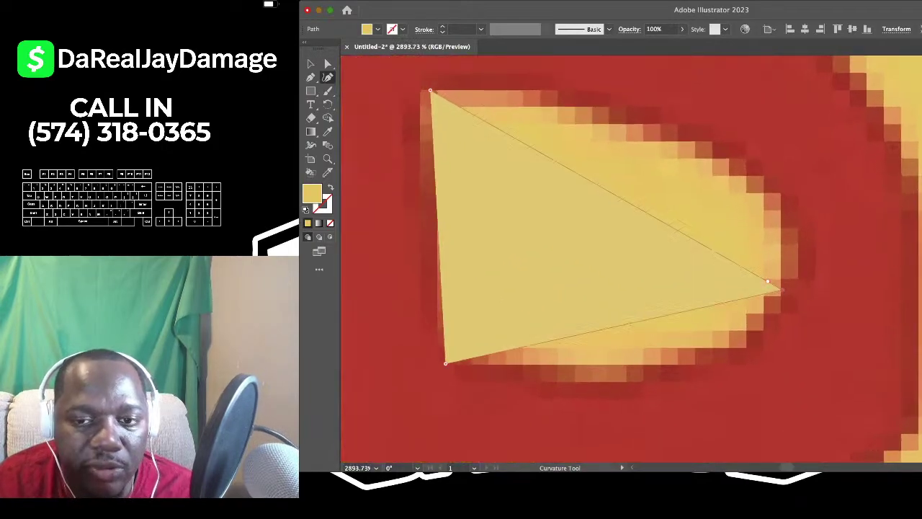
double_click(781, 290)
alt+scroll(777, 286, down, 3)
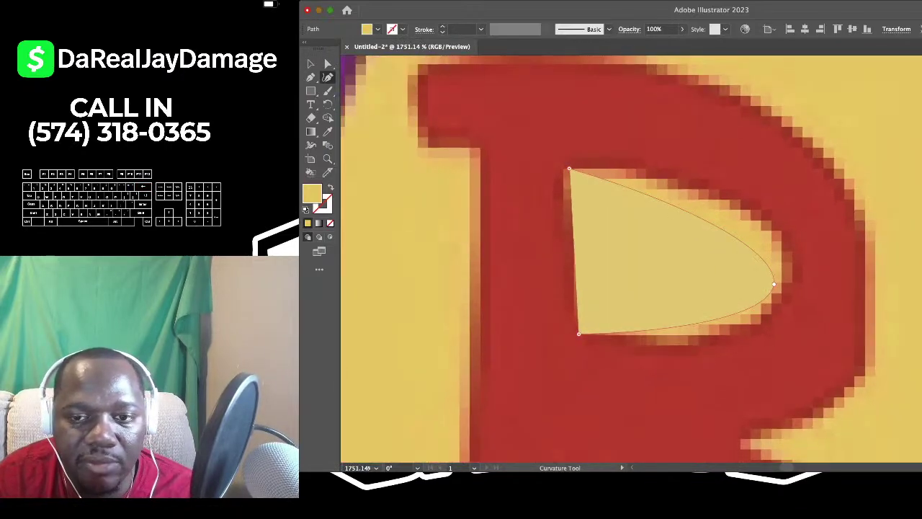
drag(774, 284, 789, 242)
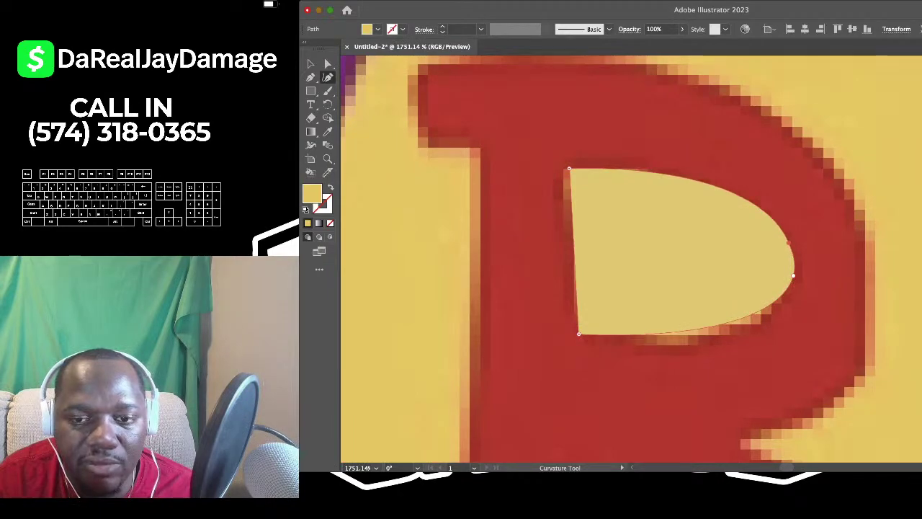
scroll(785, 289, down, 3)
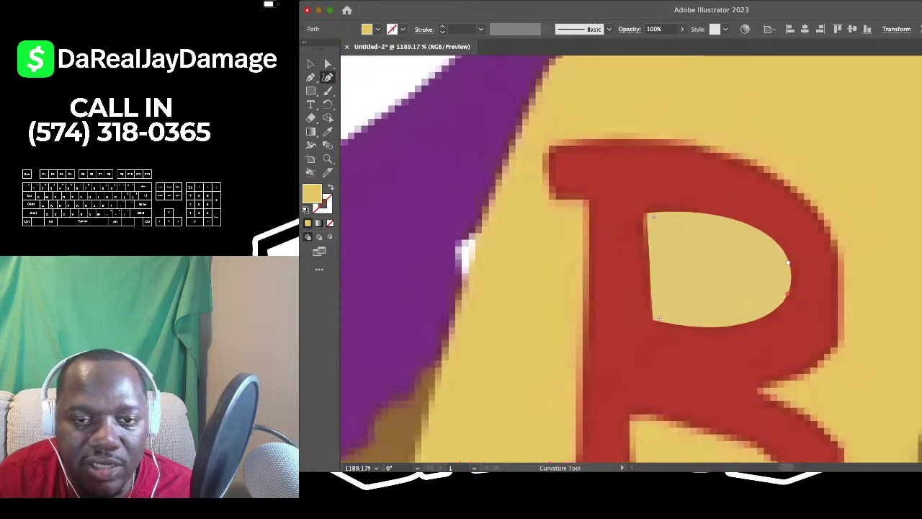
key(v)
click(531, 194)
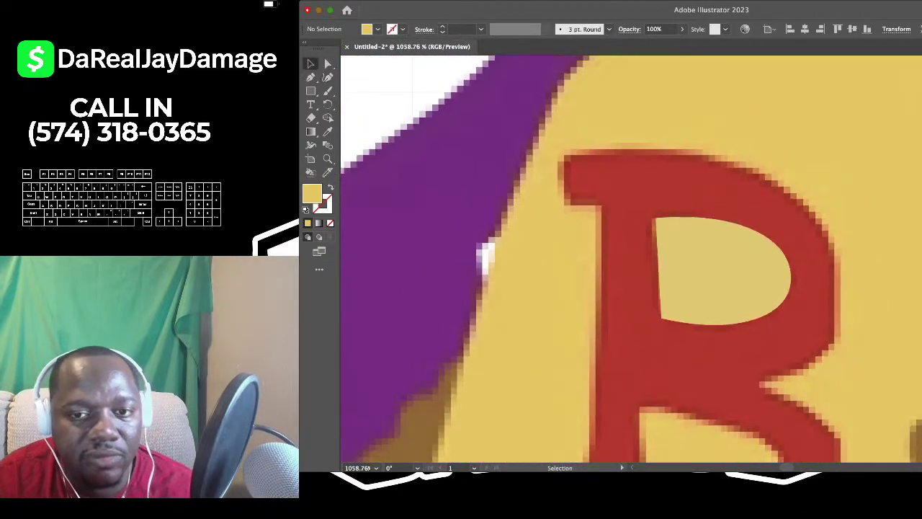
Copy the yellow upper opening shape onto the B's lower inner opening and scale it down to fit
scroll(531, 194, down, 3)
scroll(631, 259, up, 2)
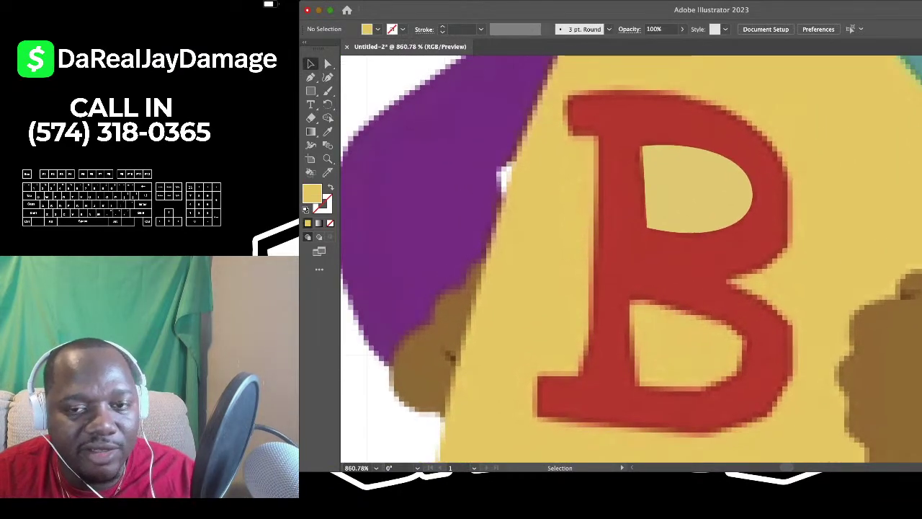
drag(695, 188, 684, 343)
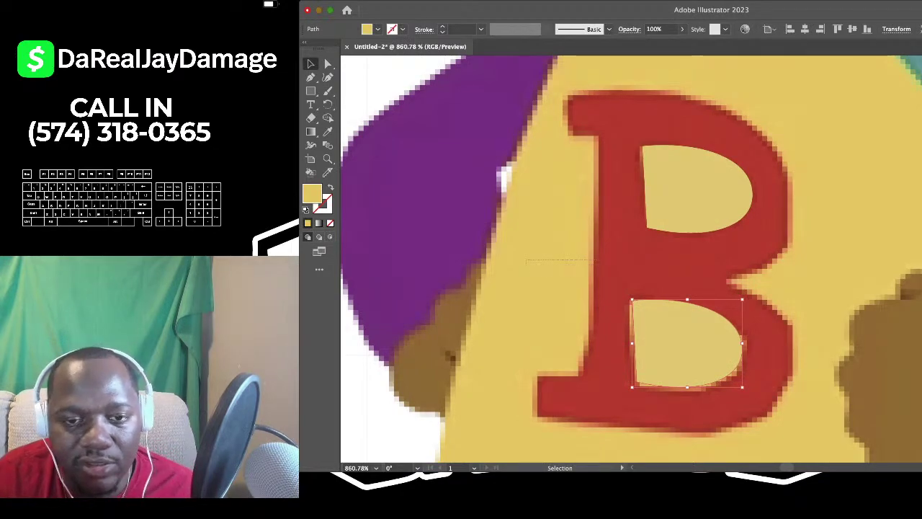
Fill the B outline with the reference letter's red using the Eyedropper, and deselect it
click(730, 280)
key(i)
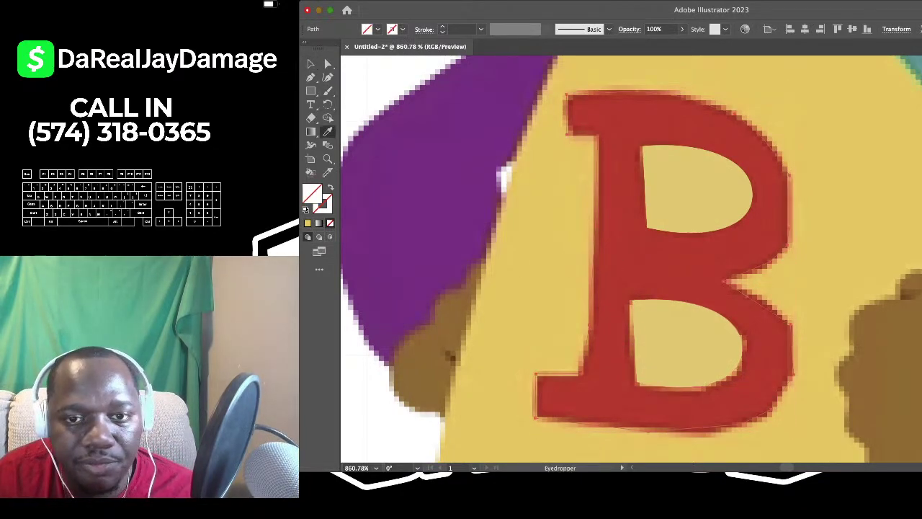
key(v)
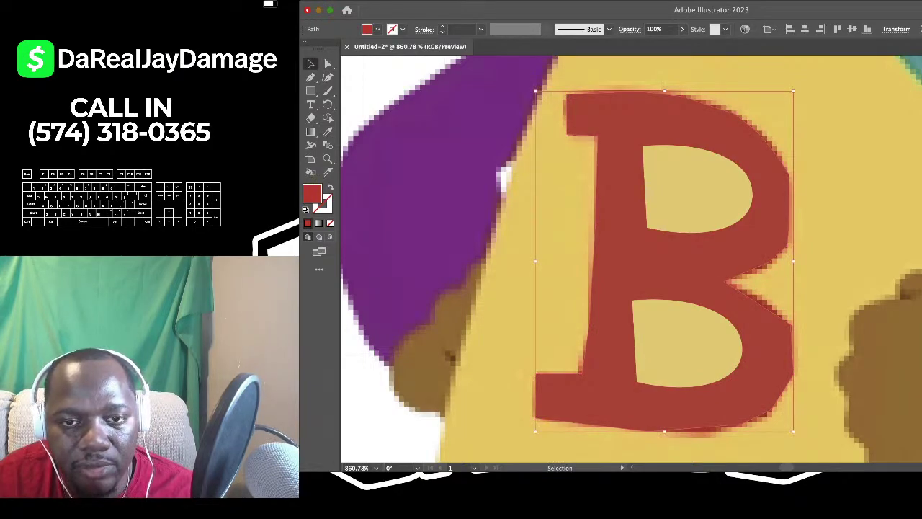
click(550, 231)
Sample the shirt's yellow as the fill colour for the shirt body and ready the Pen tool
scroll(550, 232, down, 8)
scroll(626, 208, up, 3)
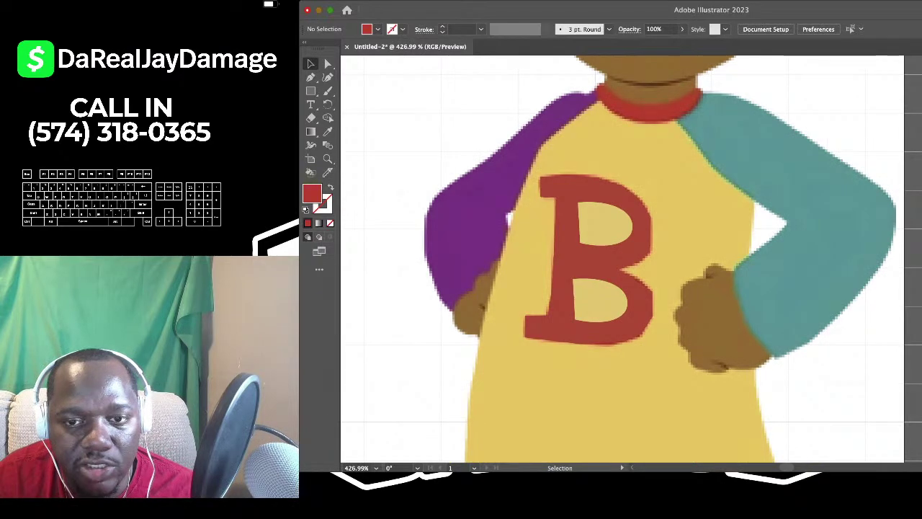
scroll(557, 235, down, 2)
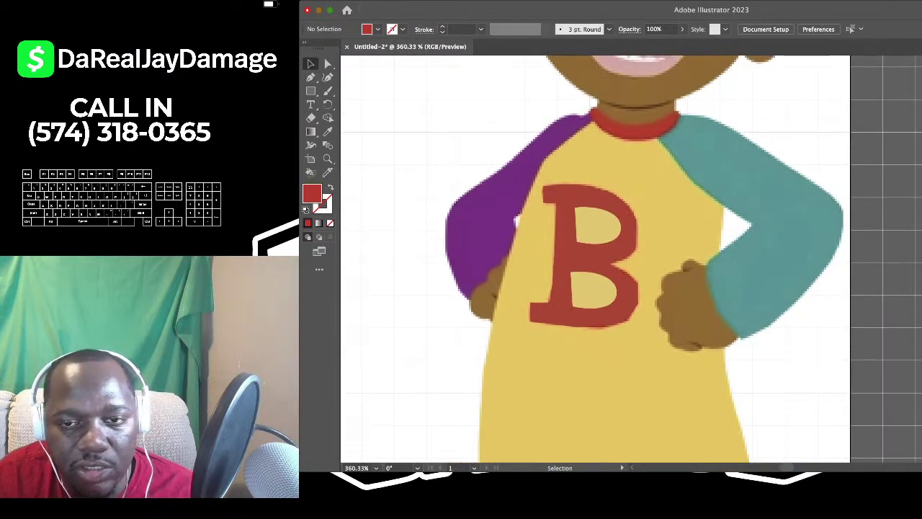
scroll(541, 220, down, 2)
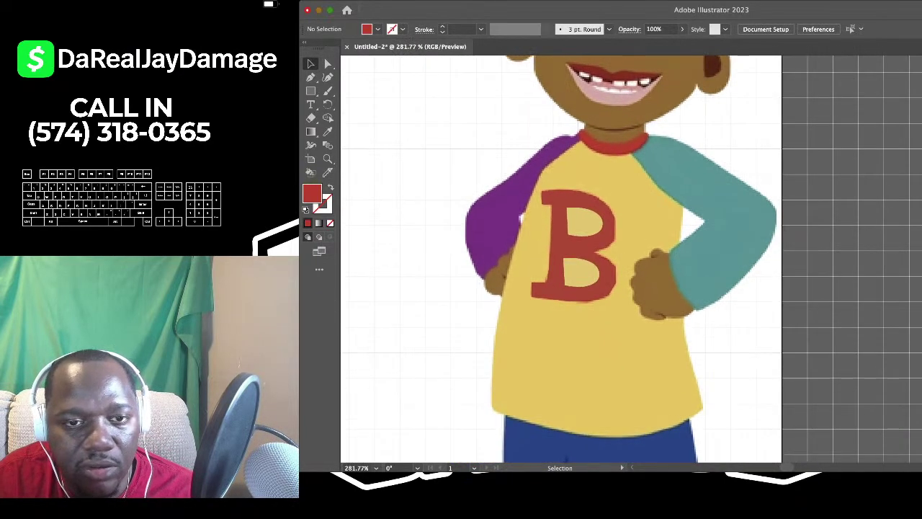
key(p)
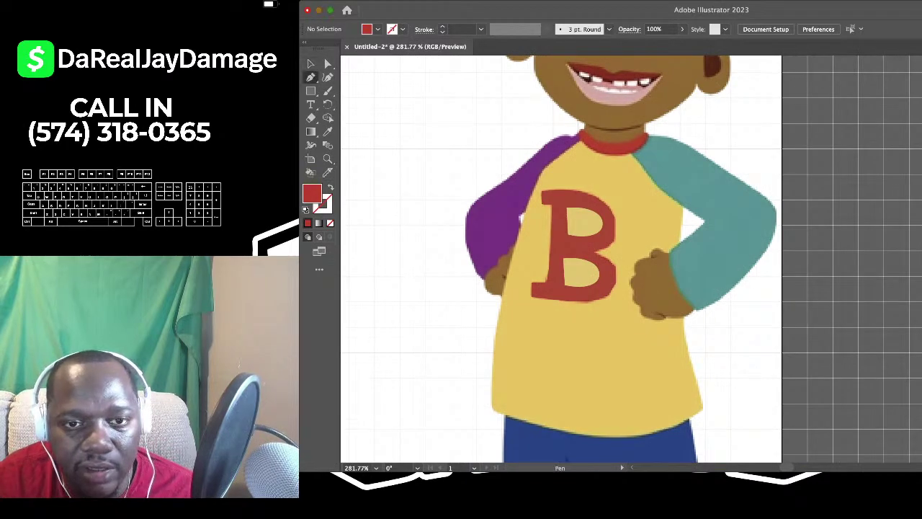
scroll(535, 158, up, 4)
key(i)
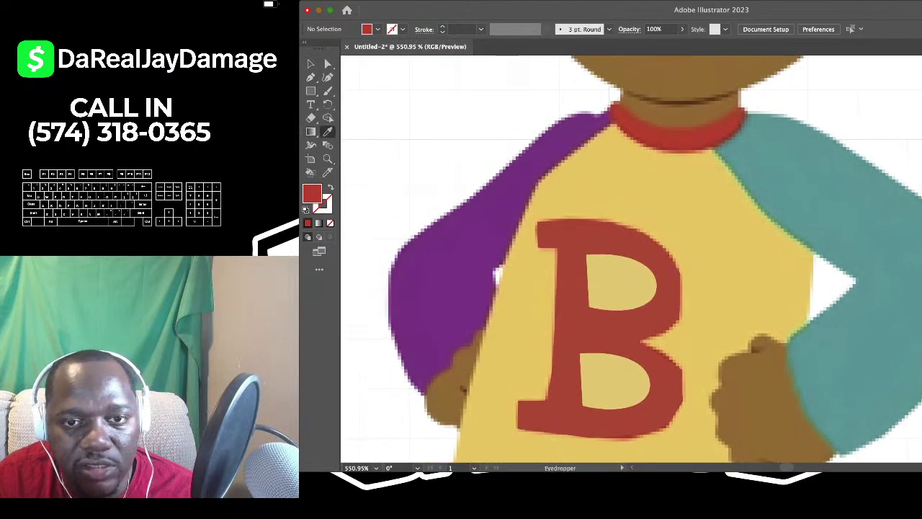
key(p)
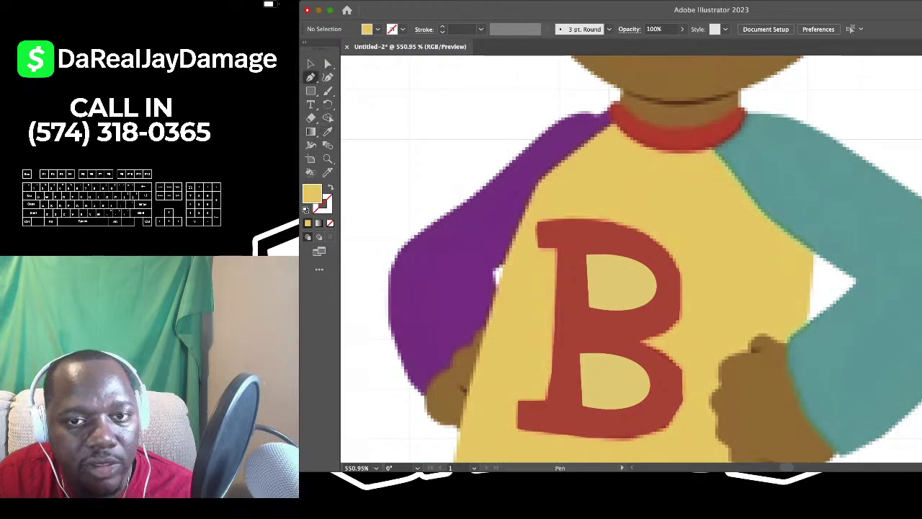
Start the shirt body outline with straight Pen segments from the collar along the teal sleeve seam to the hem corner below
scroll(496, 275, up, 2)
click(619, 106)
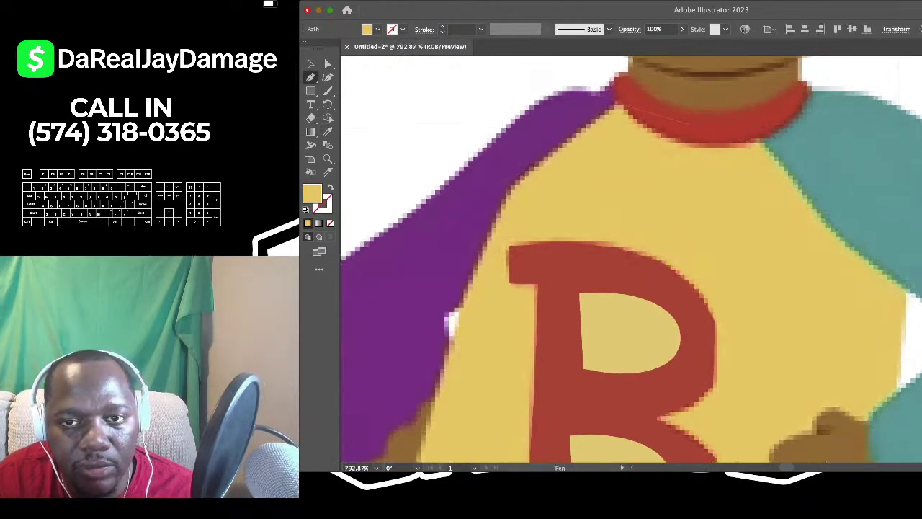
scroll(763, 142, down, 2)
scroll(763, 141, right, 3)
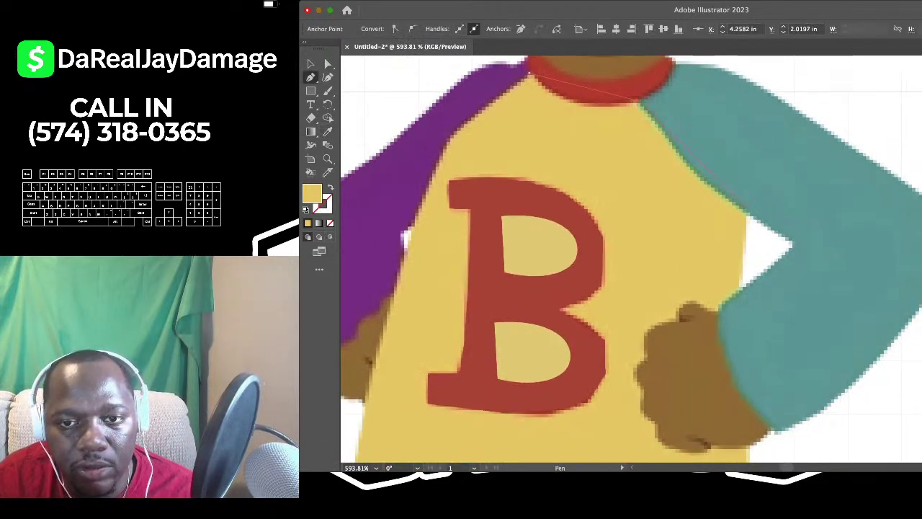
click(750, 214)
scroll(750, 216, down, 2)
scroll(764, 273, down, 5)
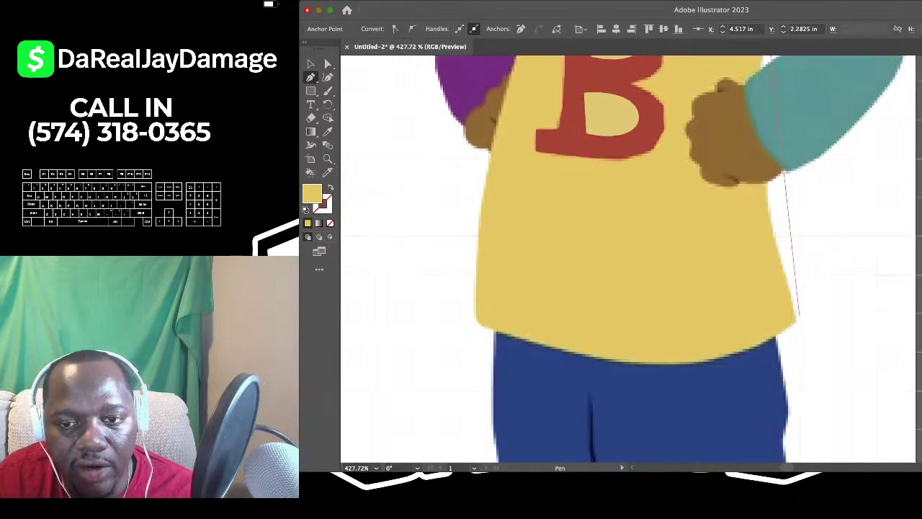
click(798, 316)
Continue the shirt body outline across to the opposite hem corner and close it at the collar
scroll(797, 315, down, 2)
scroll(720, 320, left, 2)
scroll(651, 323, up, 3)
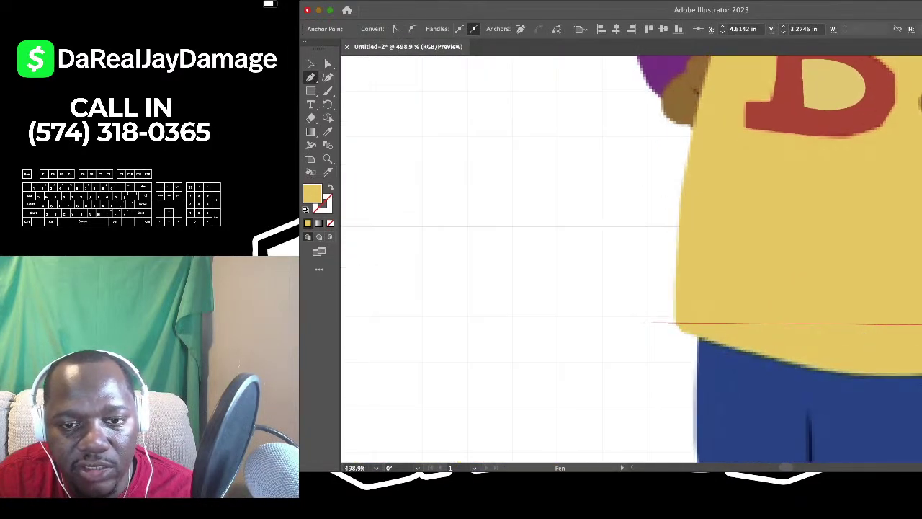
click(675, 322)
scroll(675, 323, down, 3)
scroll(675, 325, up, 4)
scroll(674, 326, right, 2)
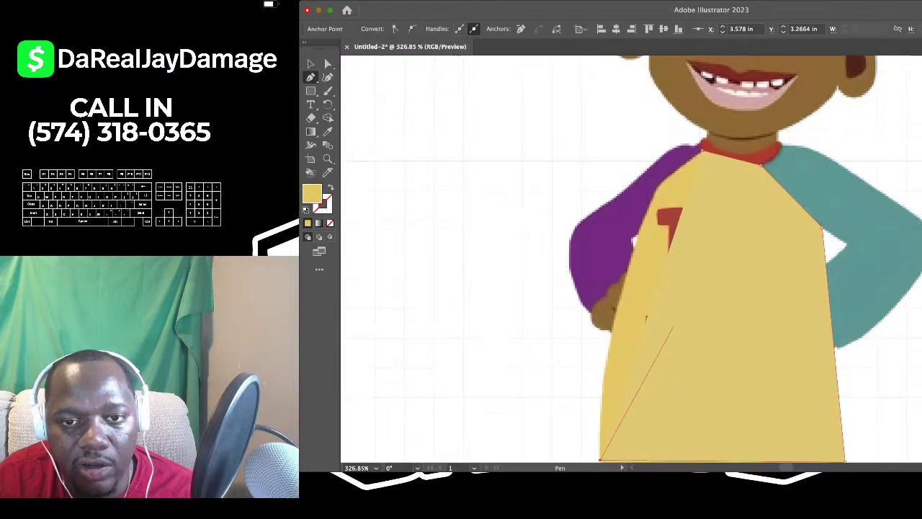
scroll(672, 324, up, 4)
scroll(639, 261, up, 3)
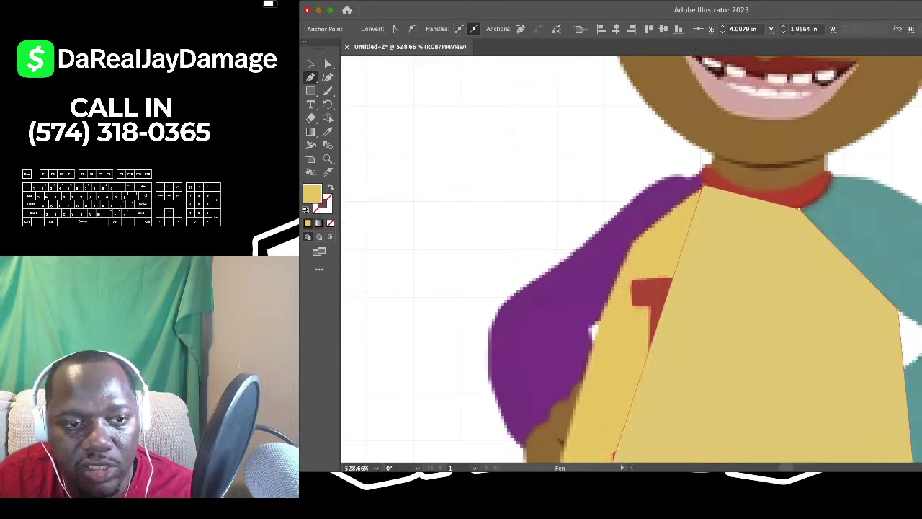
Remove the shirt shape's fill and bend its collar edge and both sleeve seams to the reference with the Curvature tool
click(330, 223)
click(327, 77)
scroll(576, 216, down, 3)
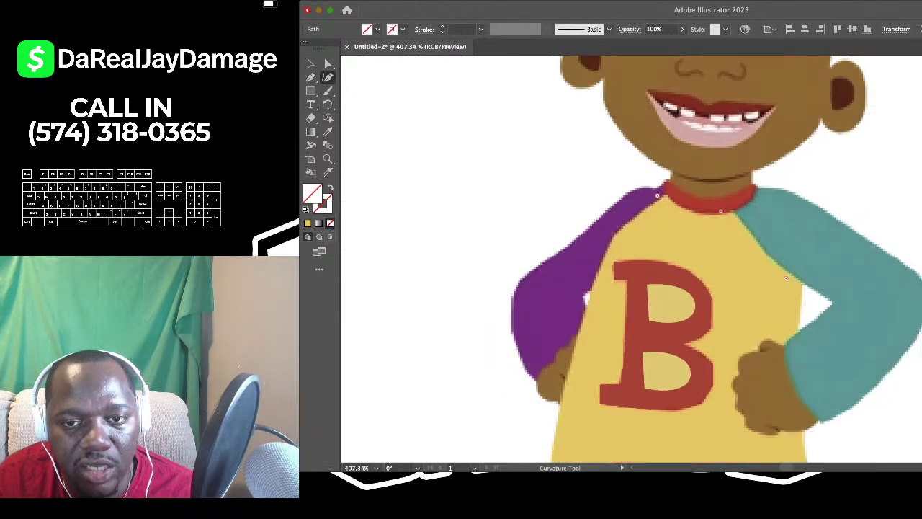
scroll(634, 208, up, 2)
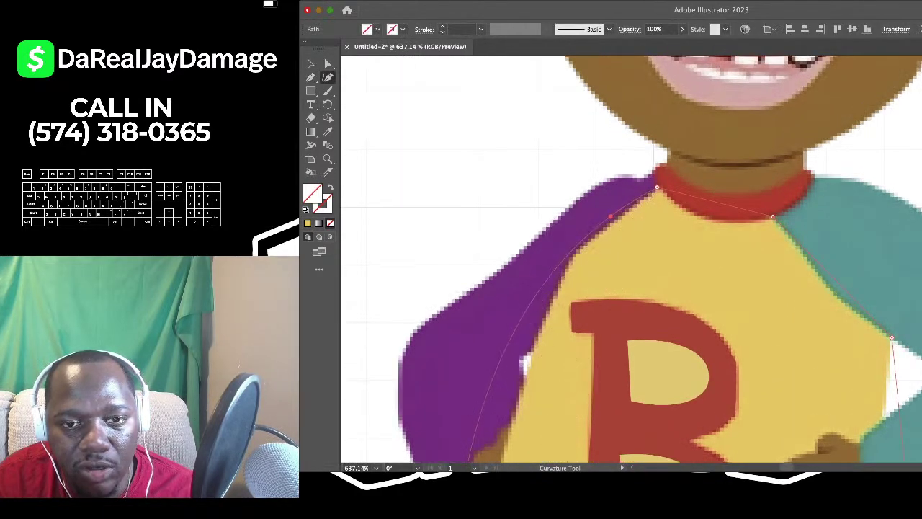
scroll(610, 216, up, 2)
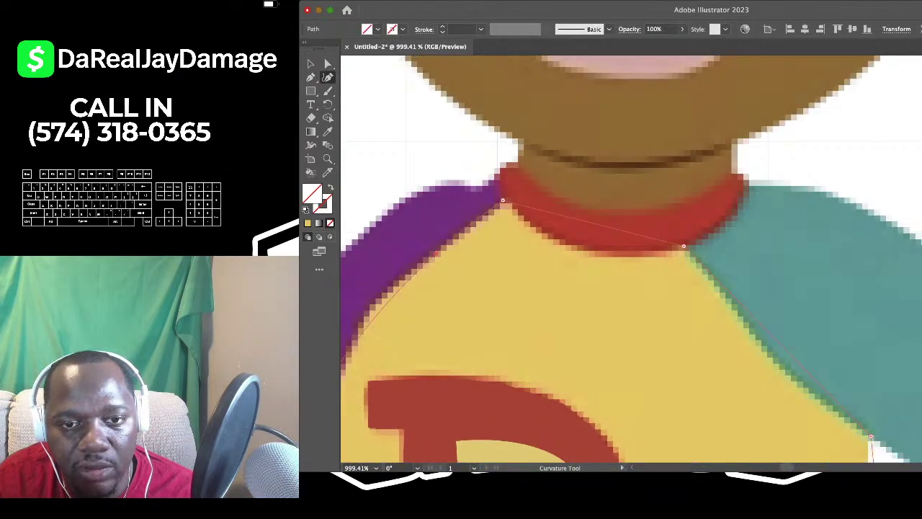
scroll(631, 259, down, 3)
scroll(630, 259, up, 3)
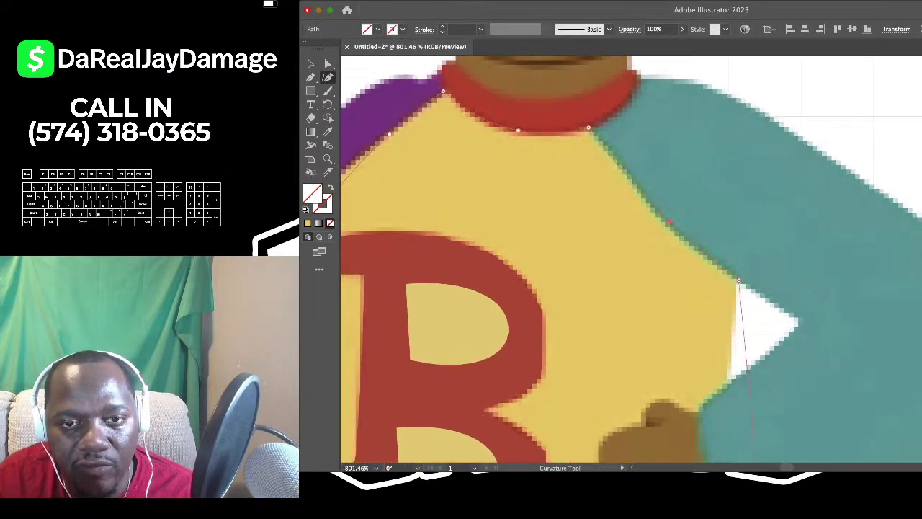
Curve the shirt outline's teal-sleeve side edge from the armpit down to the hem corner to follow the reference
scroll(670, 222, down, 3)
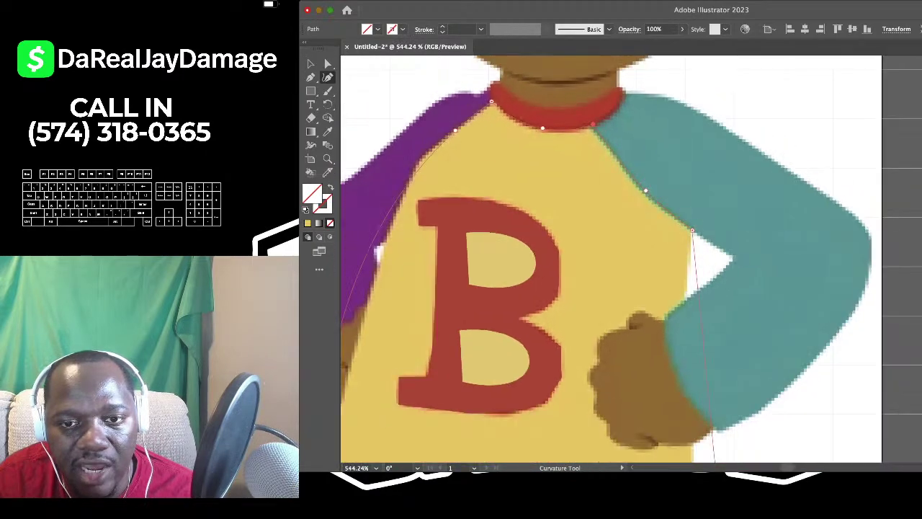
scroll(674, 193, up, 3)
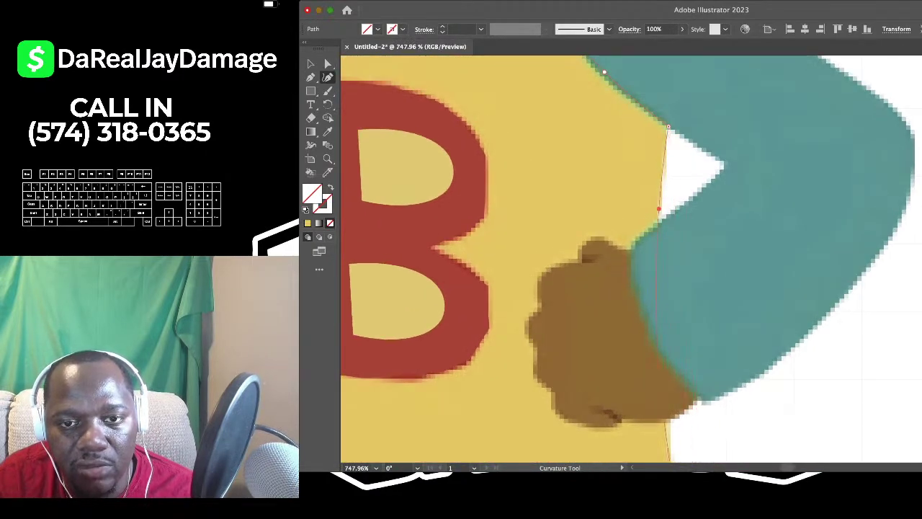
scroll(705, 348, down, 5)
scroll(705, 349, down, 1)
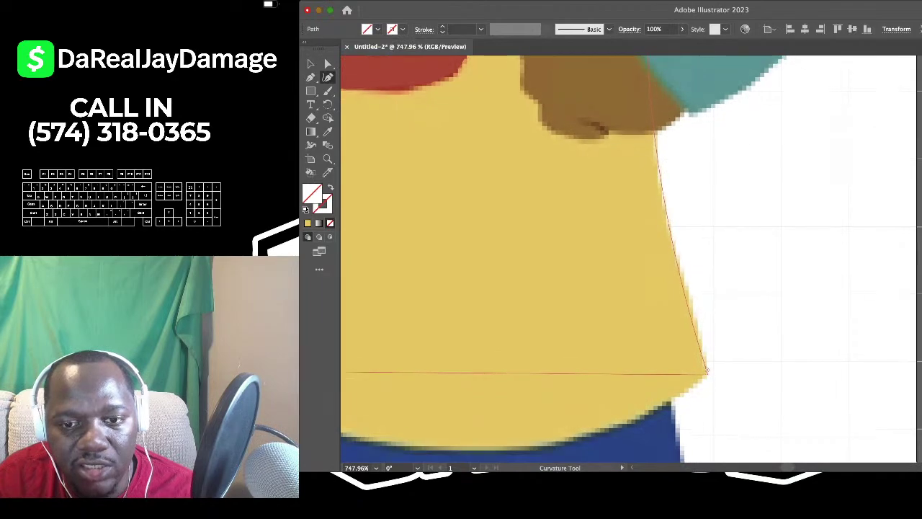
scroll(708, 350, up, 3)
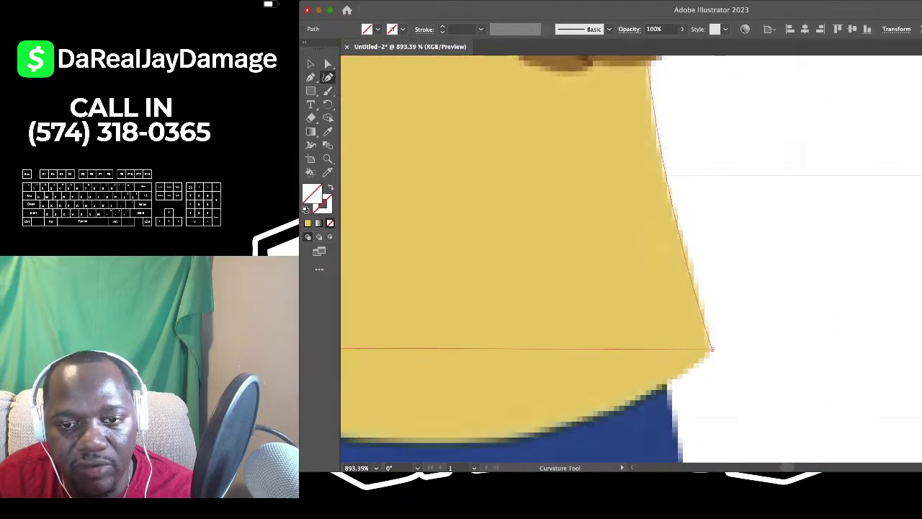
Bend the shirt outline's hem to the reference's curved lower edge and fine-tune the hem corner on the purple-sleeve side
scroll(630, 259, down, 4)
scroll(579, 340, up, 3)
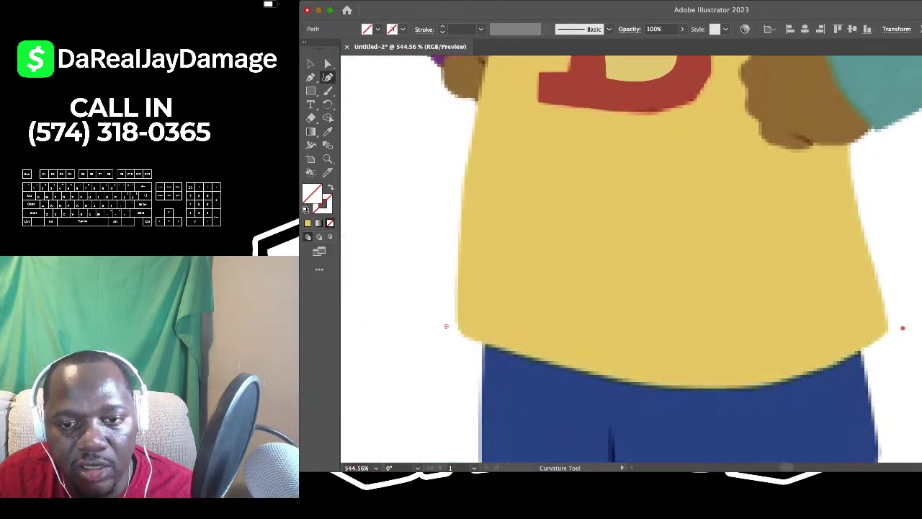
drag(718, 328, 836, 364)
scroll(835, 363, up, 3)
scroll(836, 364, left, 3)
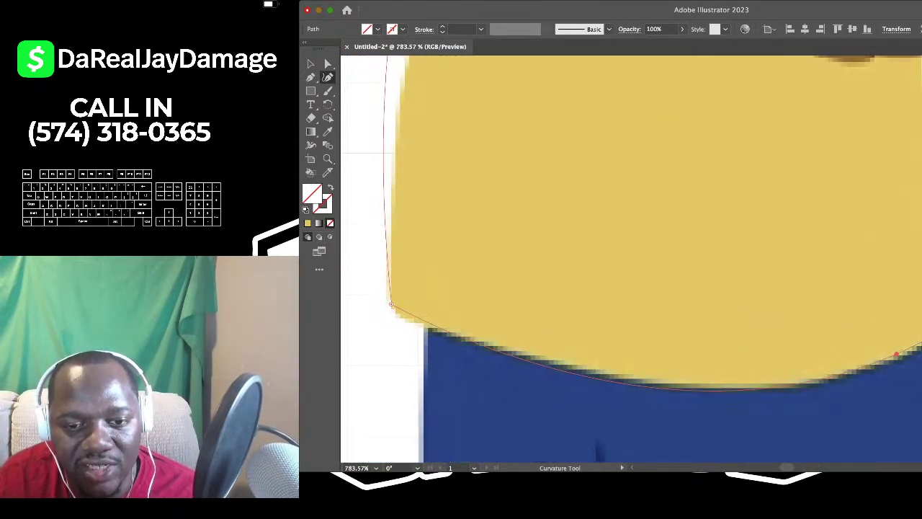
drag(622, 381, 620, 365)
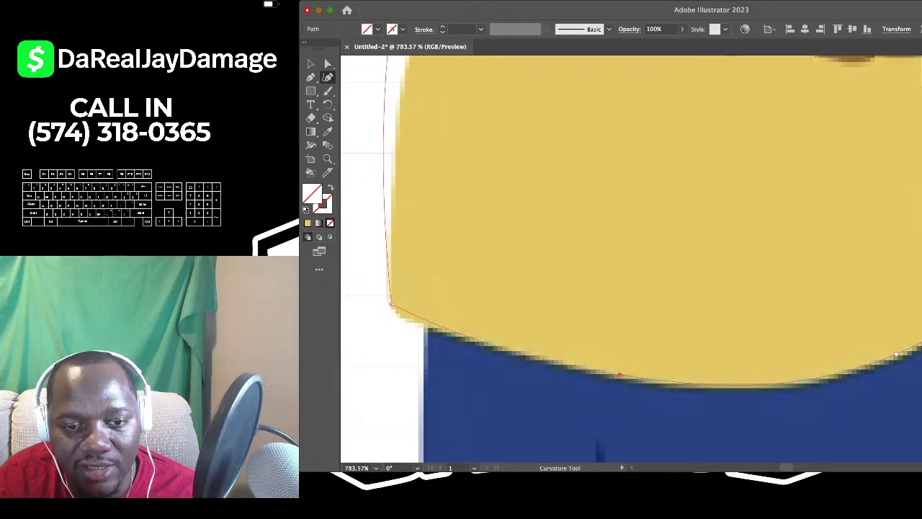
scroll(620, 381, down, 1)
drag(446, 322, 449, 327)
scroll(449, 326, down, 1)
scroll(448, 327, up, 3)
scroll(447, 322, down, 2)
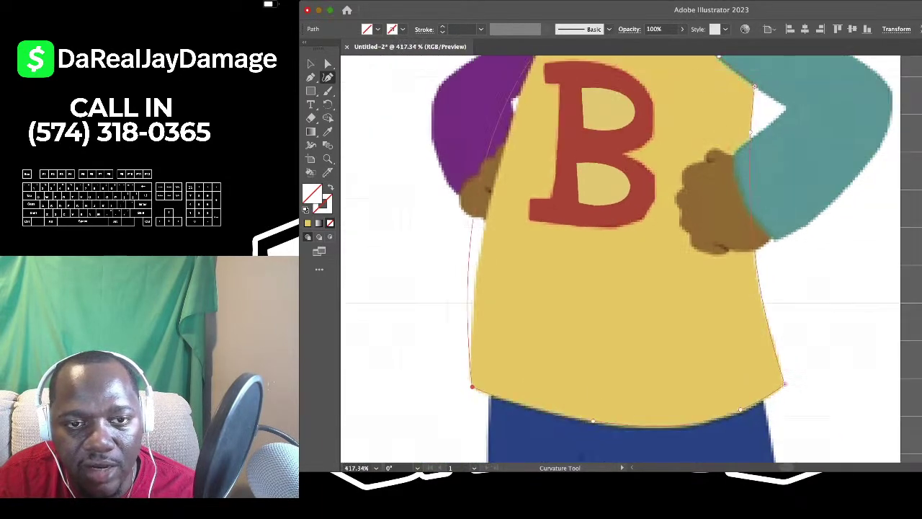
Bend the shirt outline's purple-sleeve side edge to follow the reference from the hem corner up past the hand to the sleeve seam
drag(451, 235, 464, 233)
scroll(464, 233, up, 4)
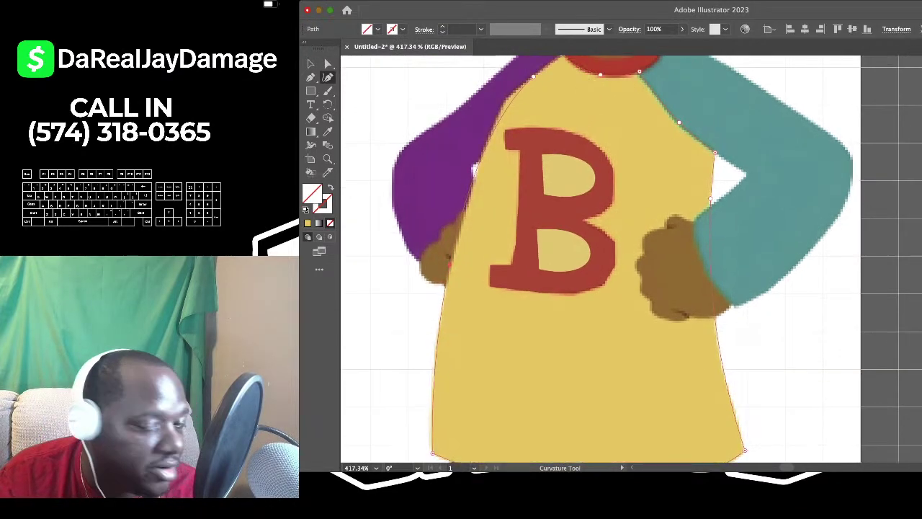
scroll(464, 233, down, 1)
scroll(464, 233, up, 2)
scroll(490, 264, up, 6)
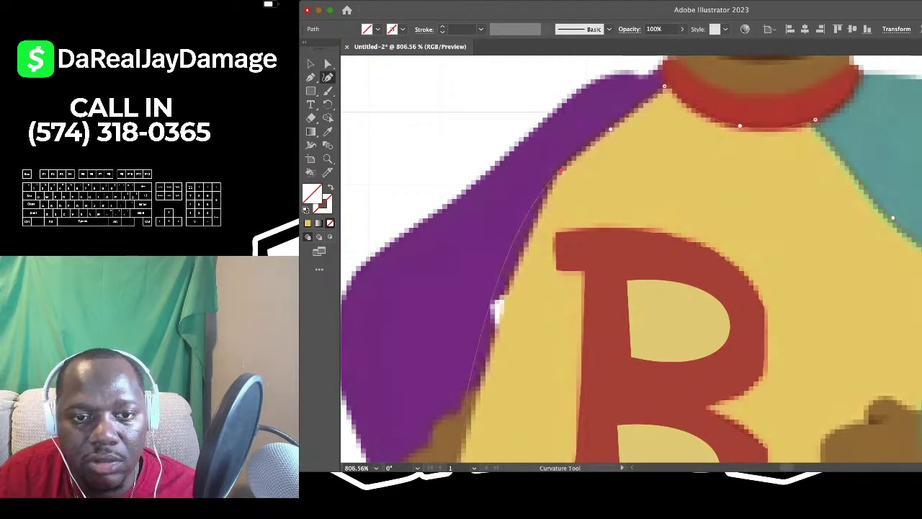
scroll(504, 295, down, 3)
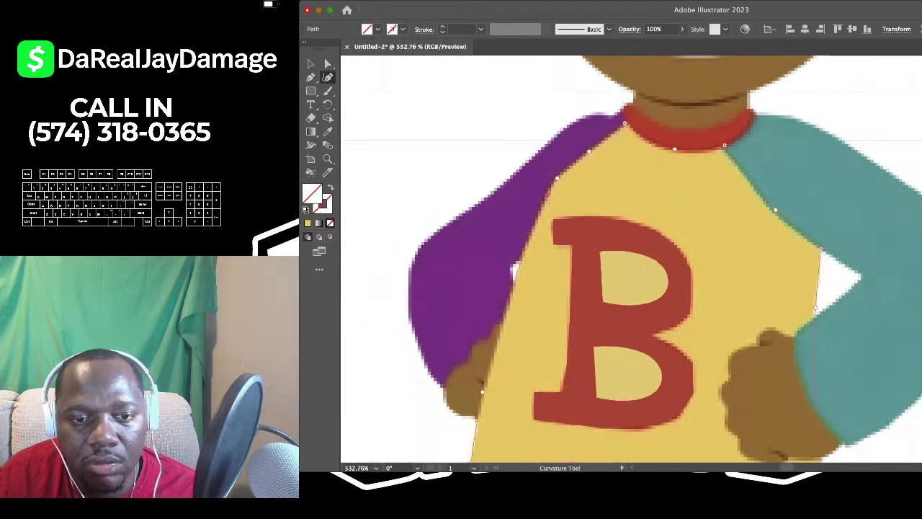
scroll(581, 75, down, 2)
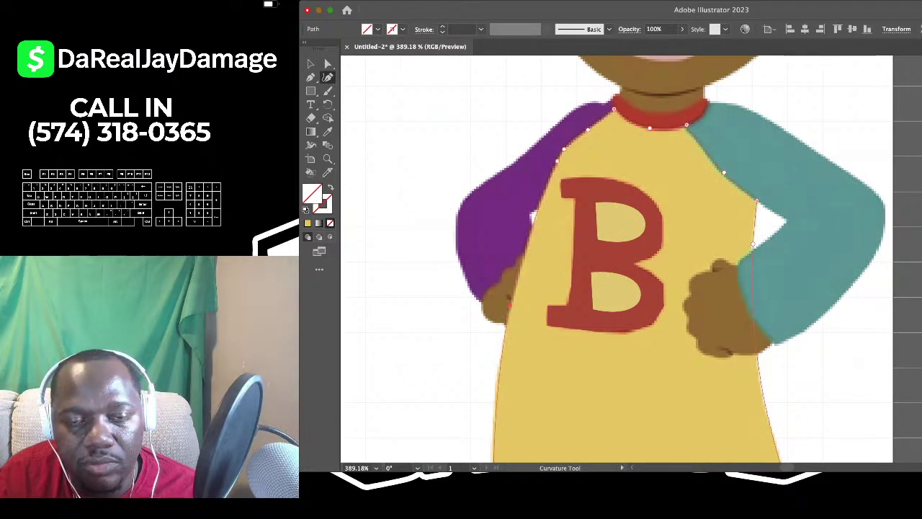
scroll(556, 237, up, 2)
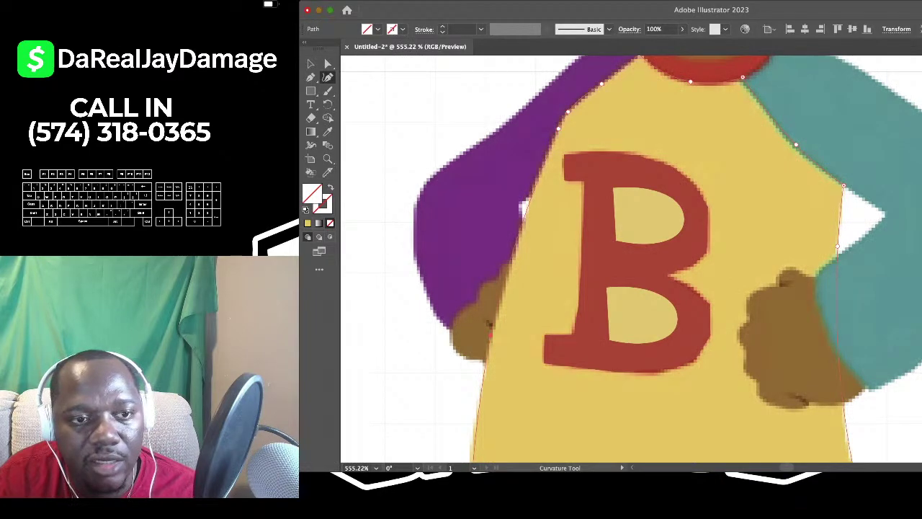
Fill the shirt shape with the yellow sampled from the reference, send it behind the B, and deselect it
key(i)
click(634, 115)
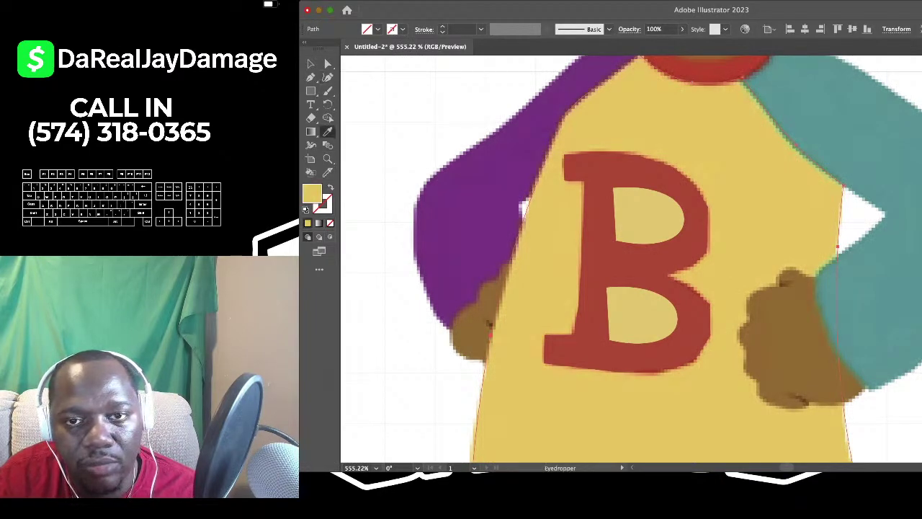
scroll(634, 115, down, 3)
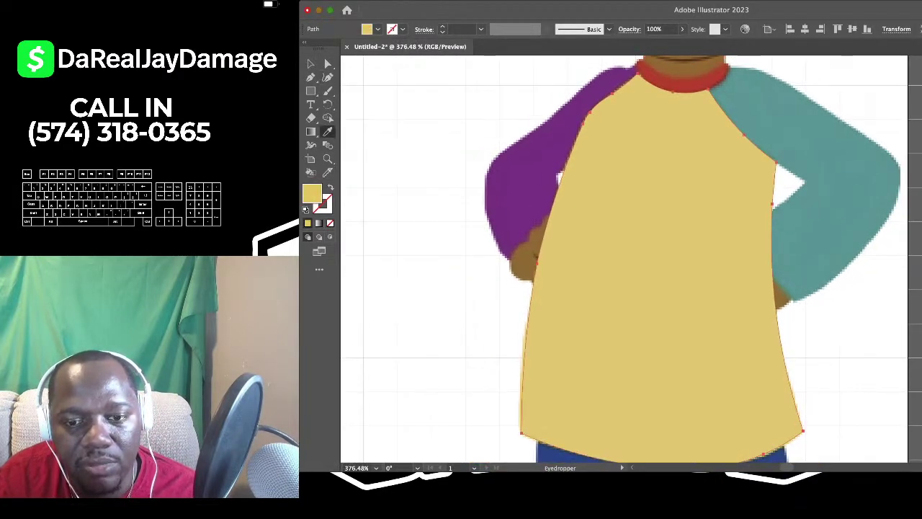
key(super+shift+[)
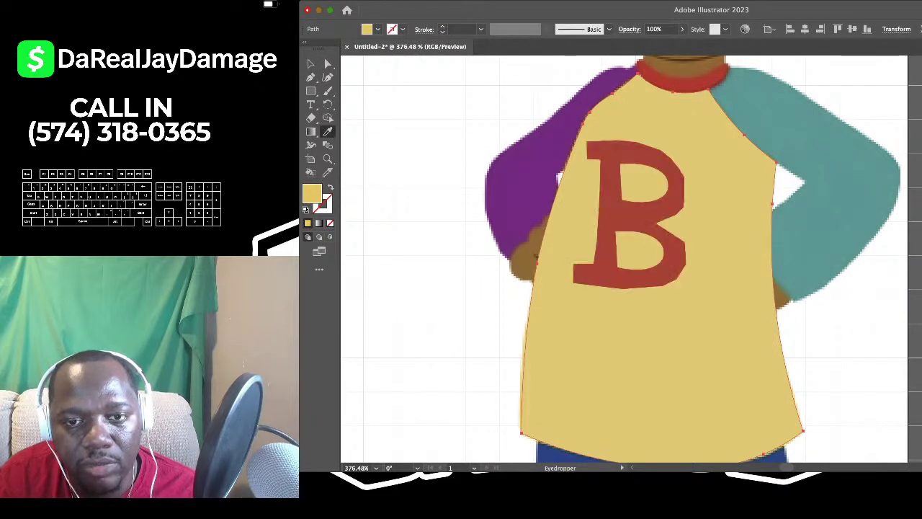
scroll(591, 216, up, 3)
scroll(591, 216, down, 3)
scroll(590, 216, right, 2)
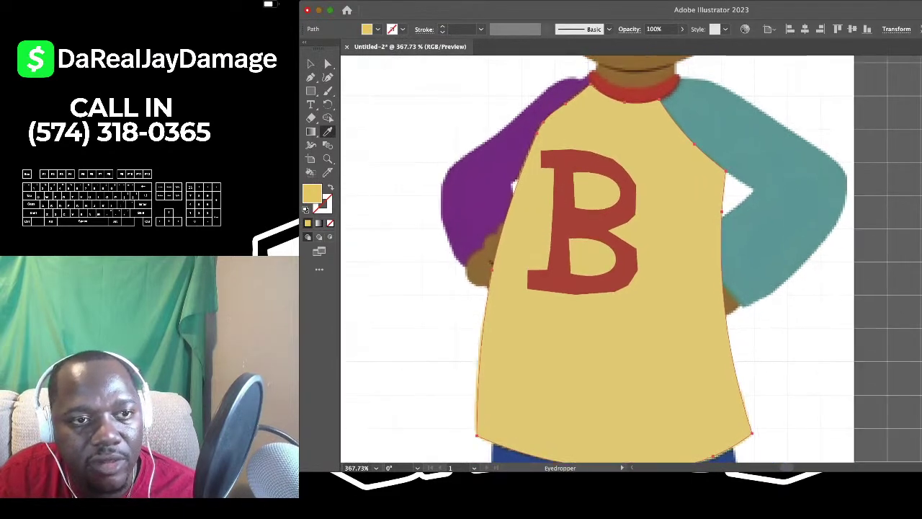
click(310, 63)
click(477, 159)
Sample the reference collar's red as the fill and draw a rough four-corner collar outline with the Pen tool
scroll(478, 159, up, 3)
scroll(477, 159, up, 3)
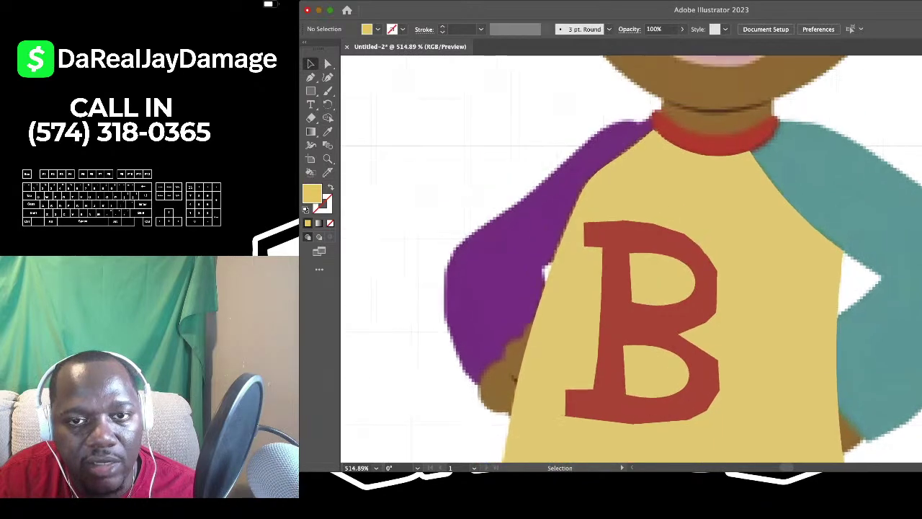
scroll(478, 160, right, 4)
scroll(477, 160, up, 5)
scroll(631, 259, up, 1)
scroll(631, 259, left, 2)
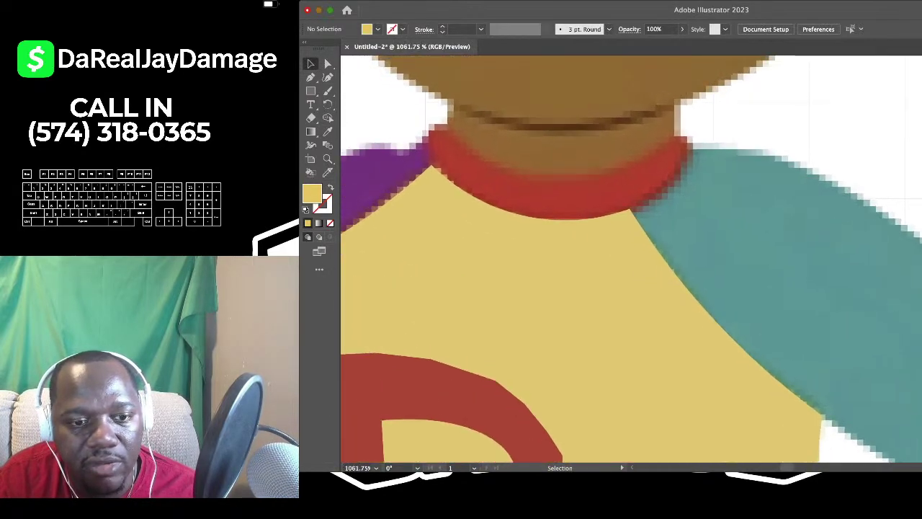
key(i)
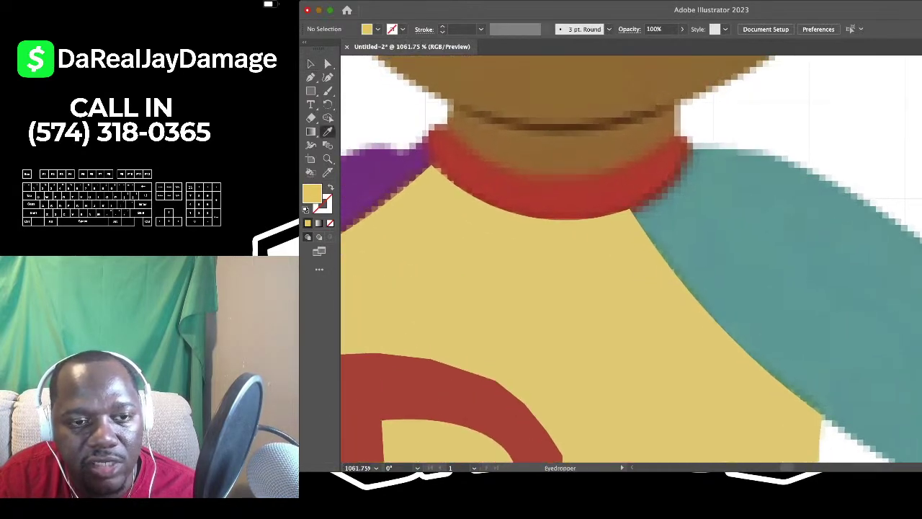
click(576, 199)
scroll(576, 200, up, 3)
click(310, 64)
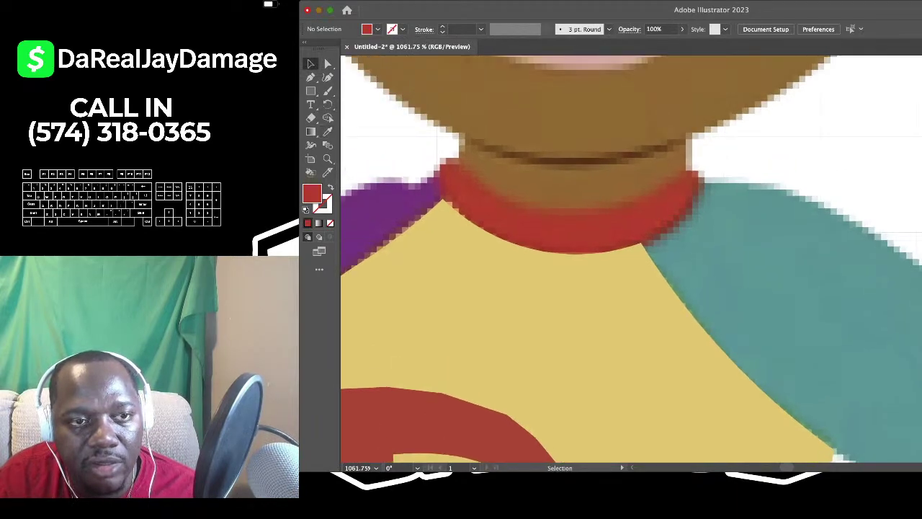
click(310, 77)
scroll(442, 168, up, 2)
click(459, 153)
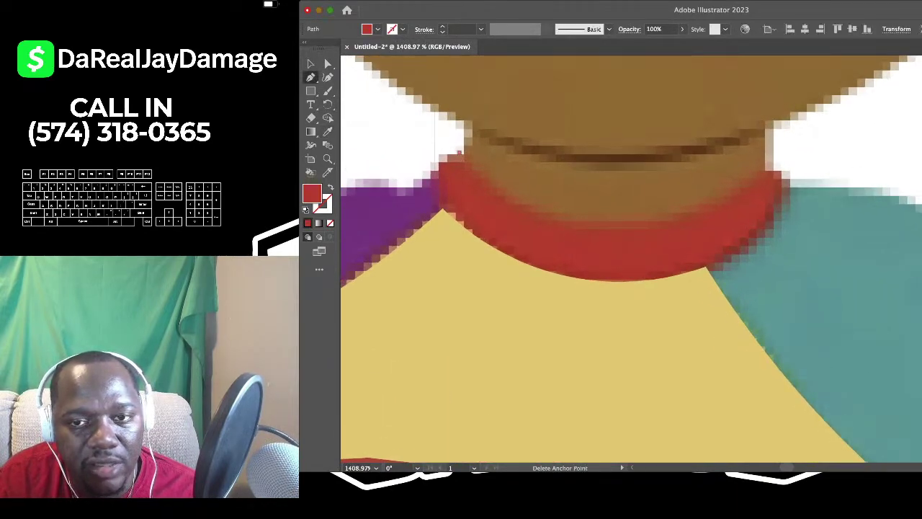
click(759, 167)
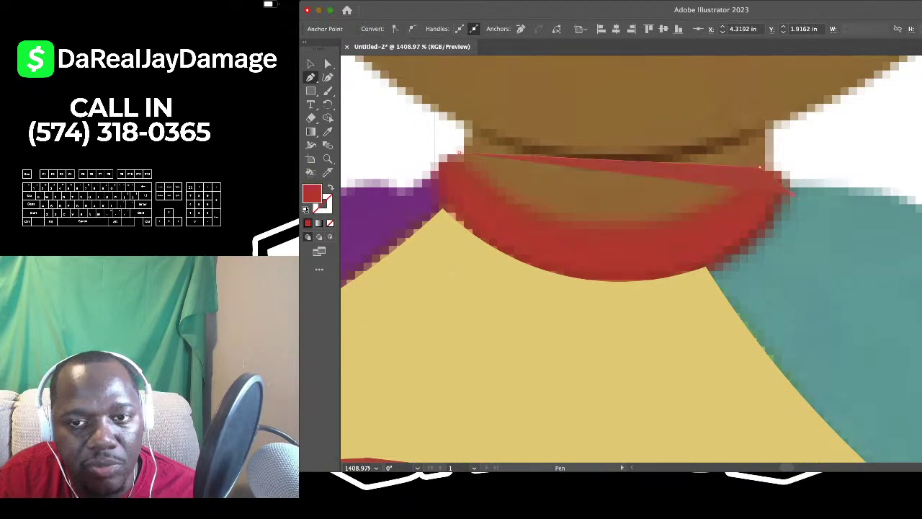
click(439, 208)
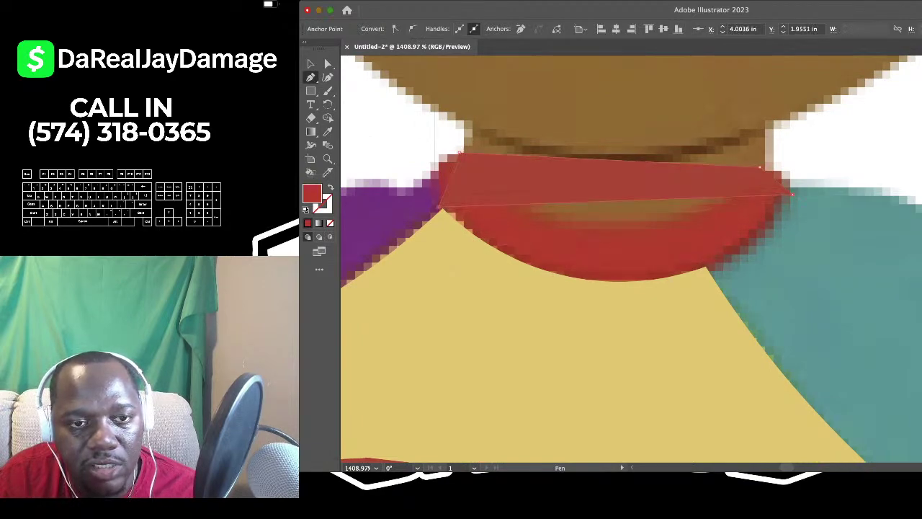
Remove the collar shape's fill and bend its edges to the reference collar's curves, with the lower edge slightly overlapping the shirt
key(slash)
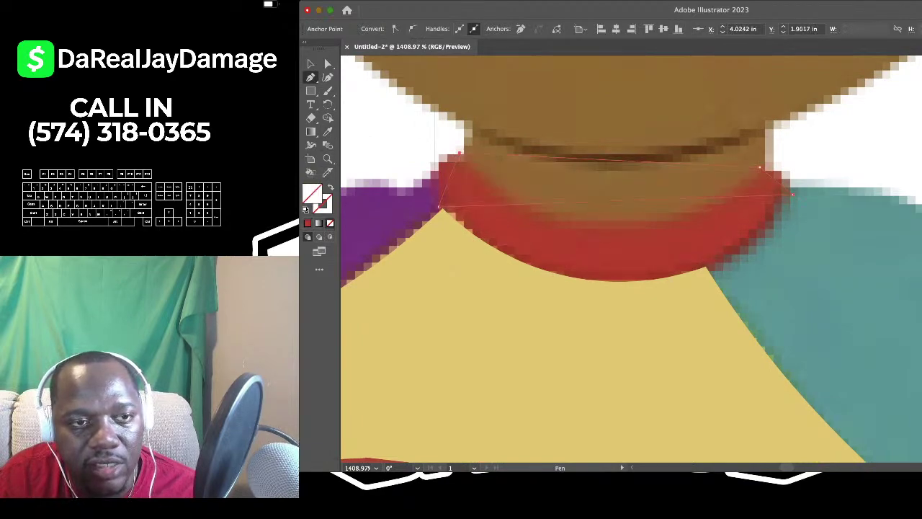
key(shift+grave)
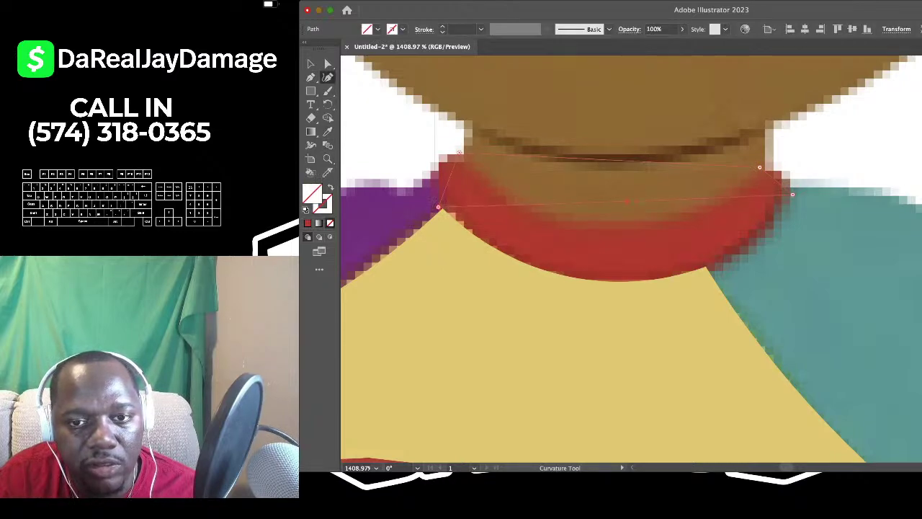
drag(642, 274, 661, 285)
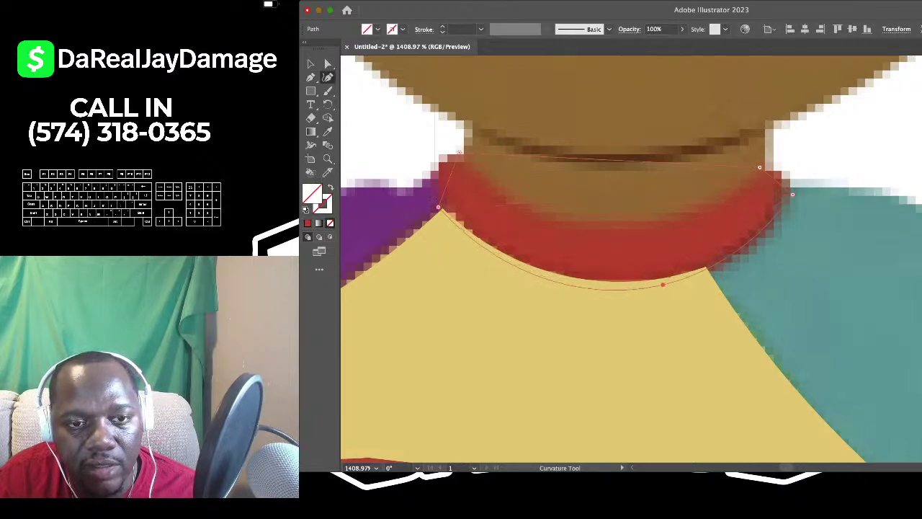
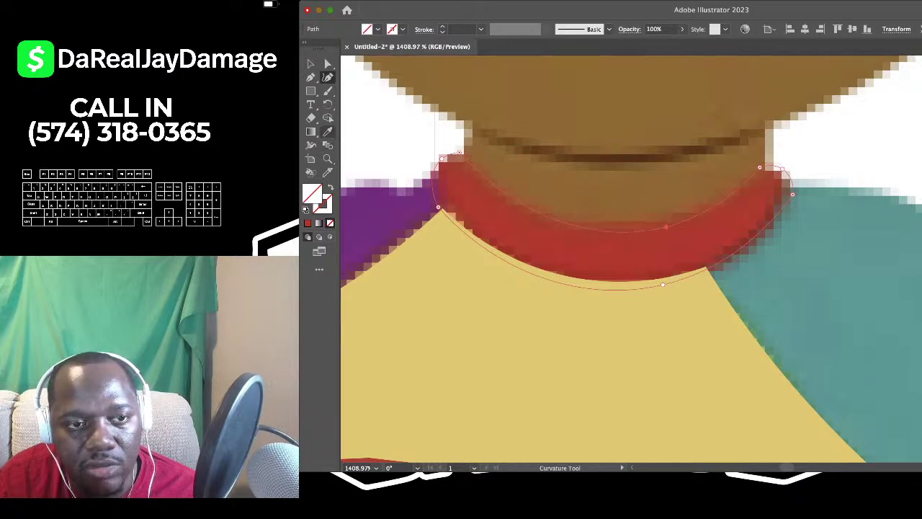
Fill the collar shape with the red sampled from the shirt's B and deselect it
click(328, 132)
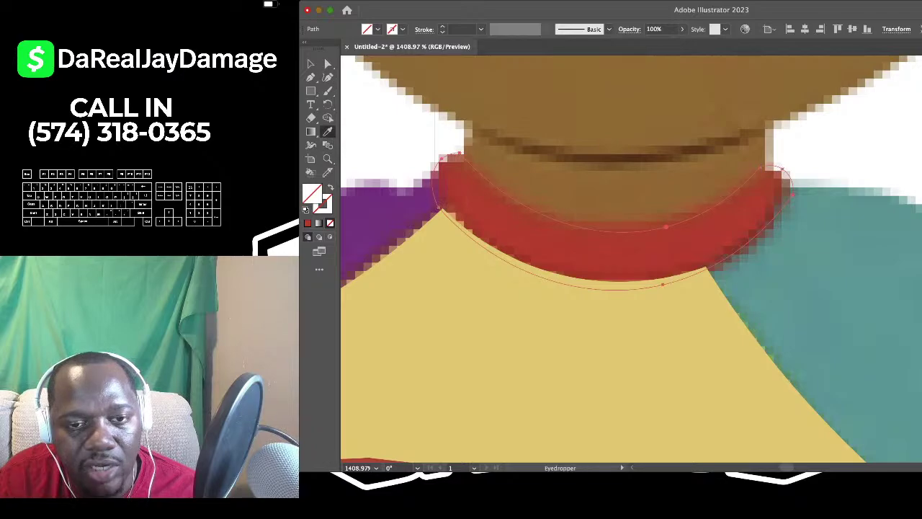
scroll(519, 216, down, 5)
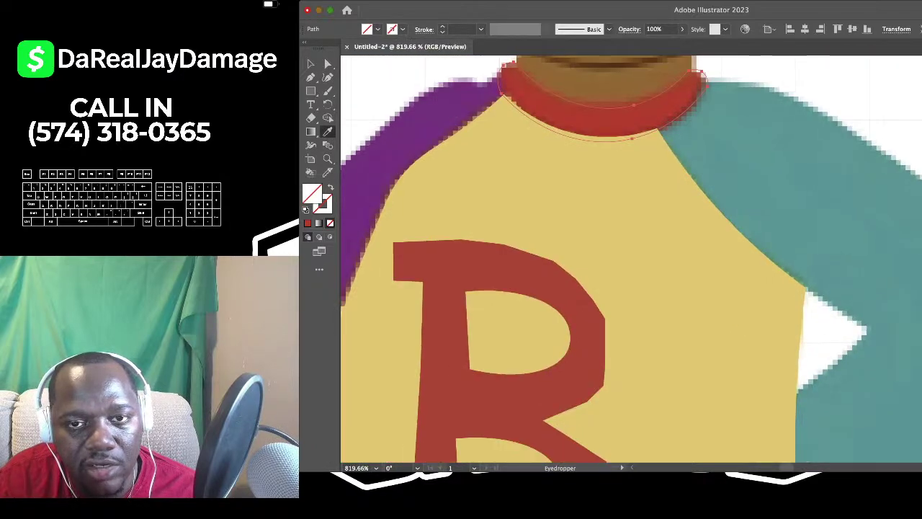
click(498, 263)
scroll(501, 219, down, 4)
scroll(501, 219, up, 1)
click(310, 63)
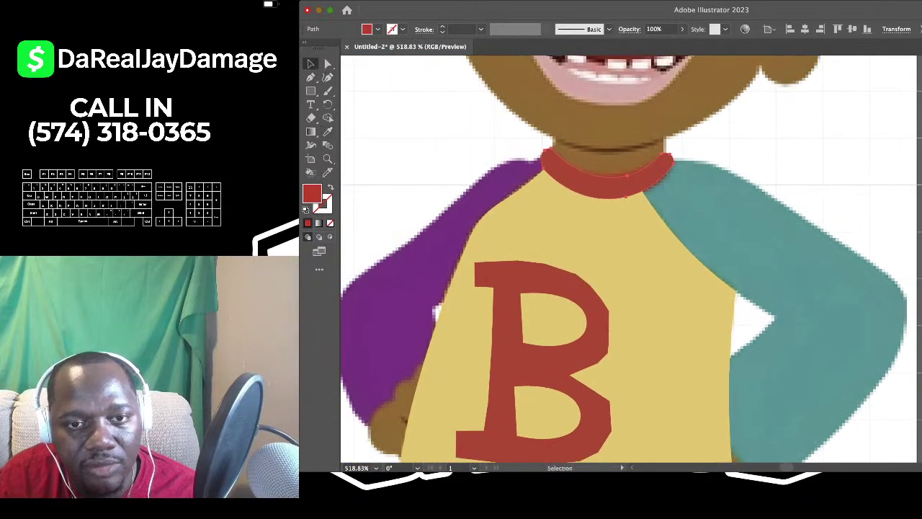
click(423, 108)
Start the purple sleeve outline with the Pen tool from the collar over the shoulder to the cuff and onto the shirt, without a fill
scroll(423, 108, down, 5)
scroll(382, 137, up, 4)
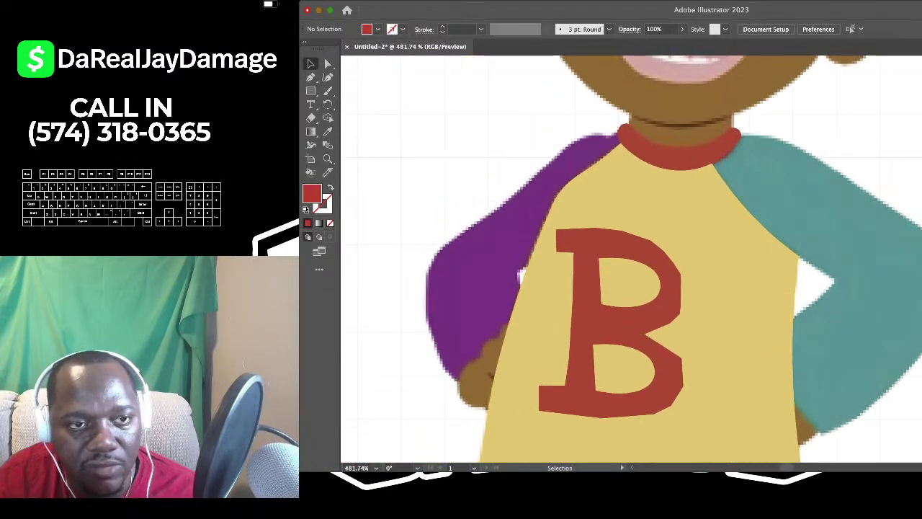
key(p)
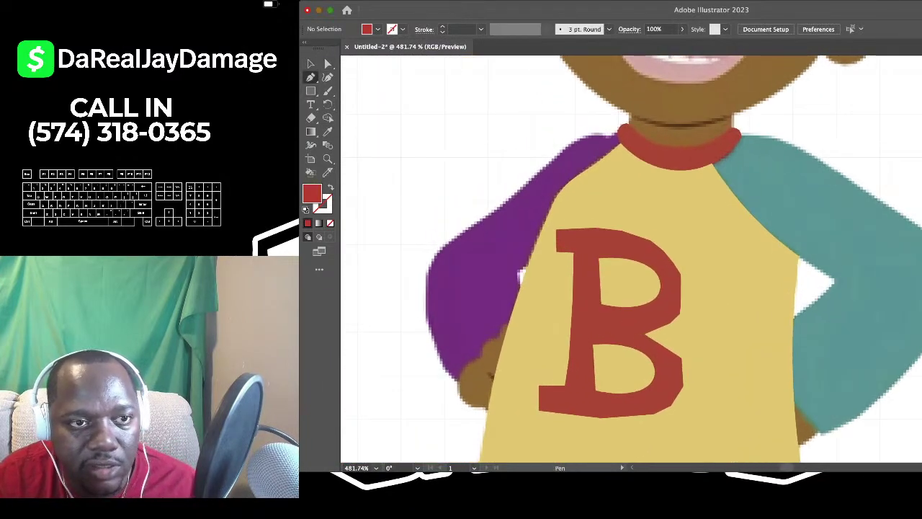
scroll(464, 94, up, 2)
scroll(641, 207, up, 2)
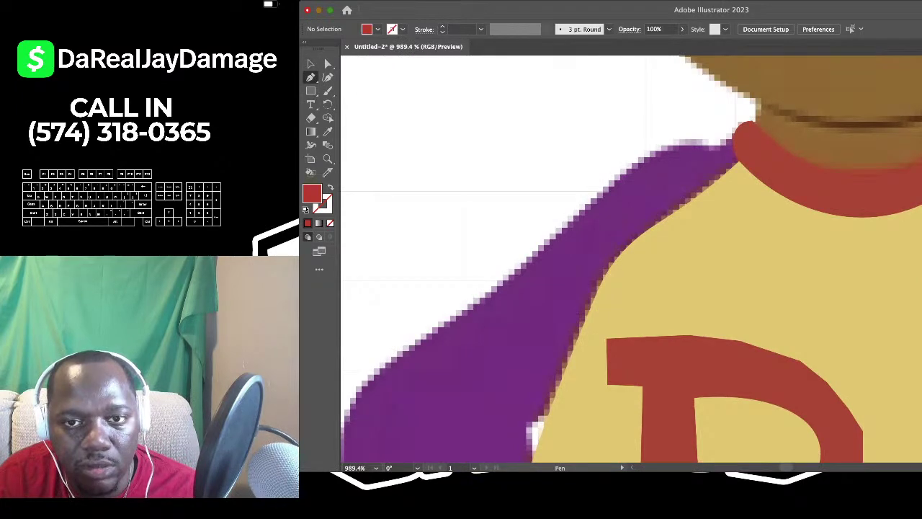
click(745, 133)
click(668, 144)
scroll(661, 158, down, 4)
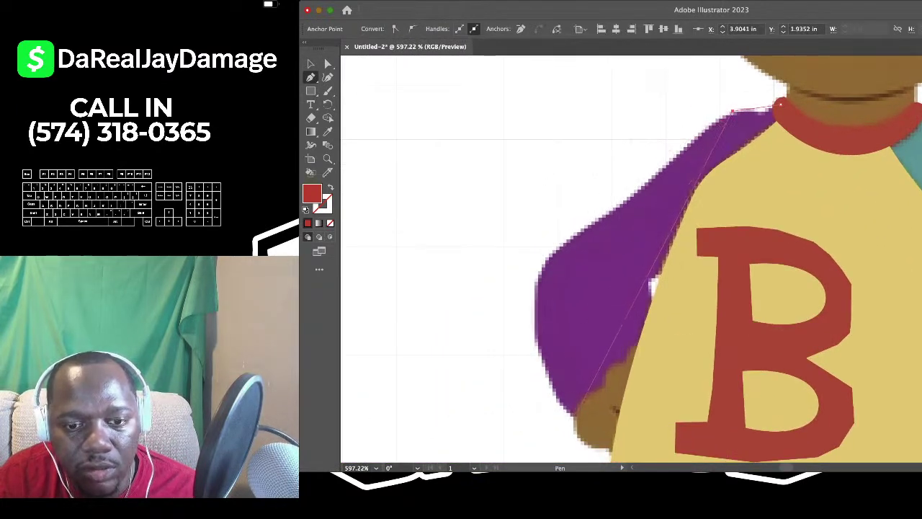
click(779, 103)
click(648, 381)
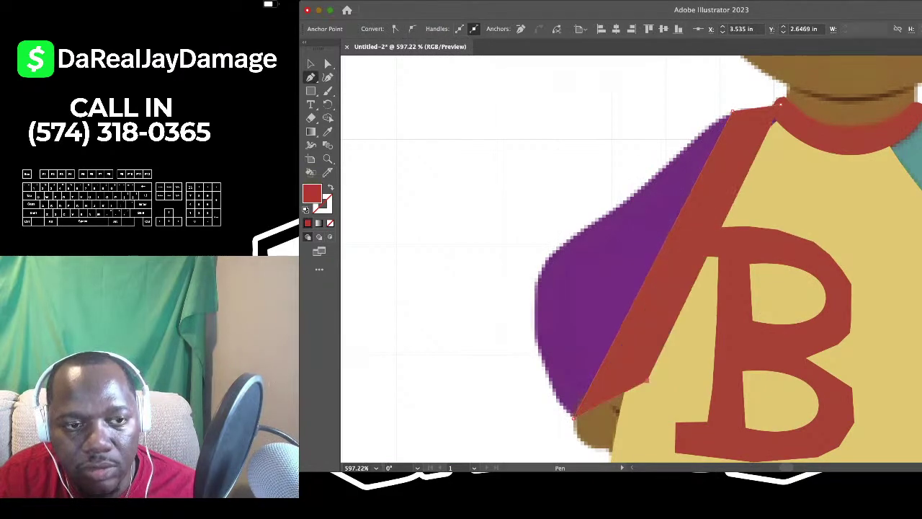
key(/)
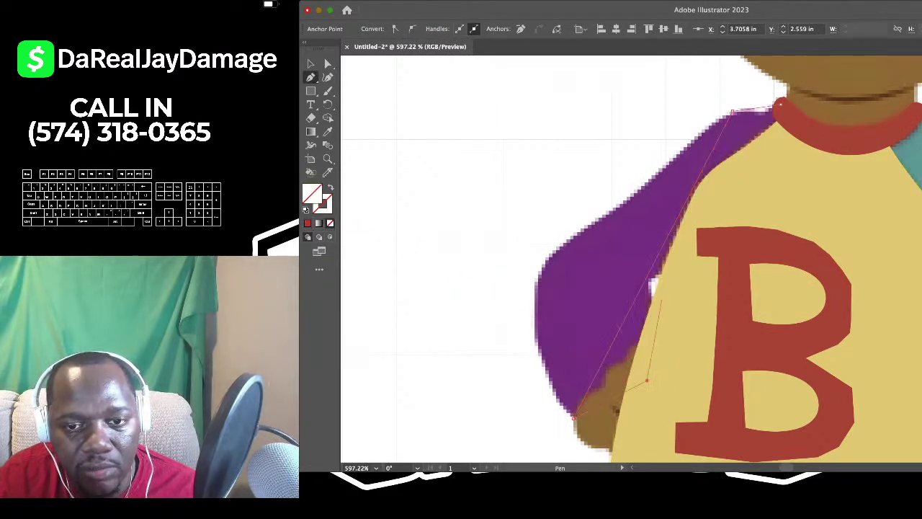
Continue the purple sleeve outline around the white armpit gap and across the shirt's edge, closing it at the collar
scroll(653, 286, up, 2)
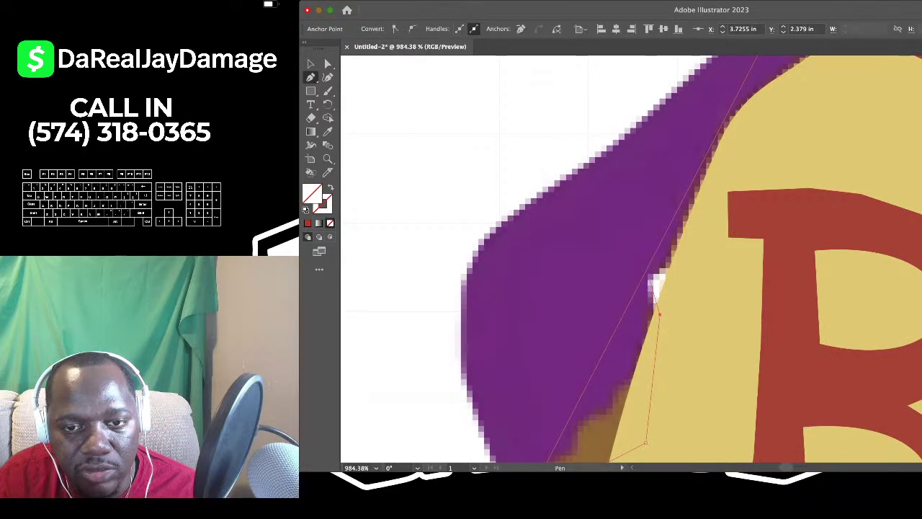
click(644, 275)
scroll(654, 285, up, 2)
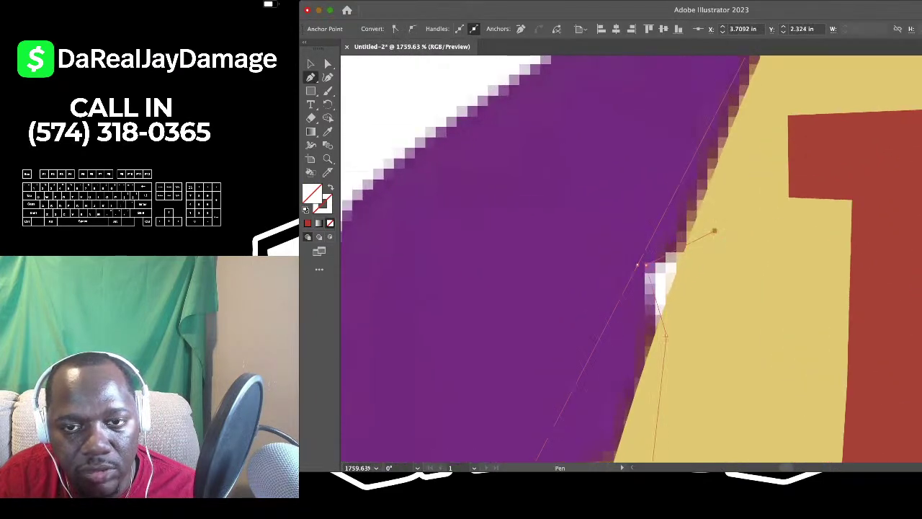
scroll(714, 231, down, 4)
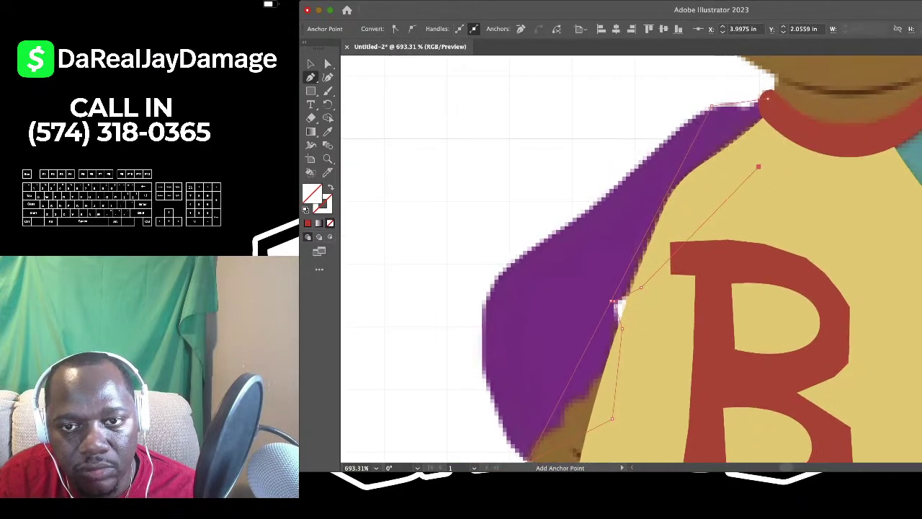
scroll(720, 190, up, 2)
scroll(720, 190, right, 2)
scroll(653, 269, down, 2)
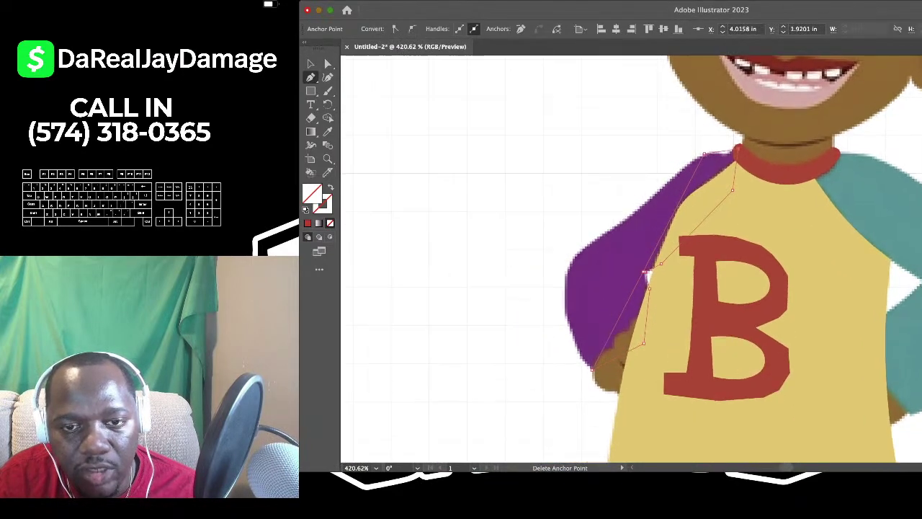
Bend the purple sleeve's outer edge to the reference between the shoulder, elbow and cuff with the Curvature tool
key(shift+grave)
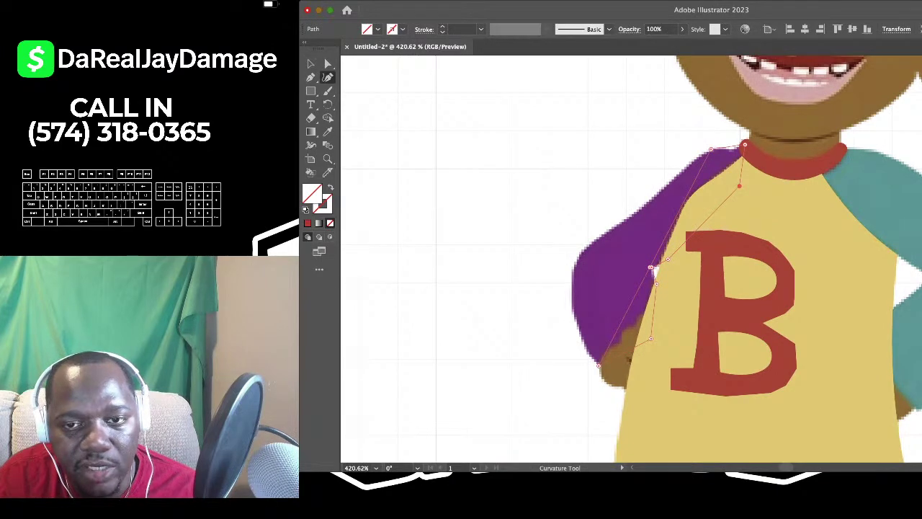
drag(669, 228, 652, 242)
scroll(651, 268, up, 4)
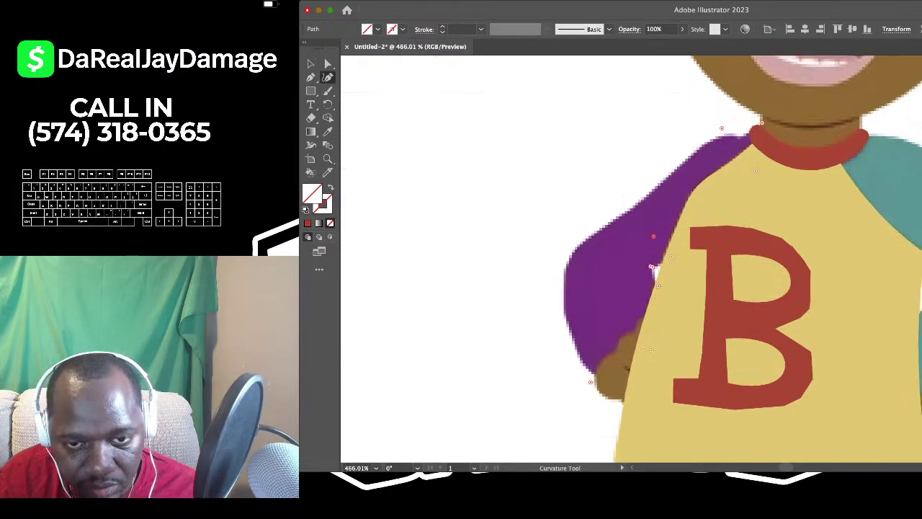
scroll(661, 263, down, 4)
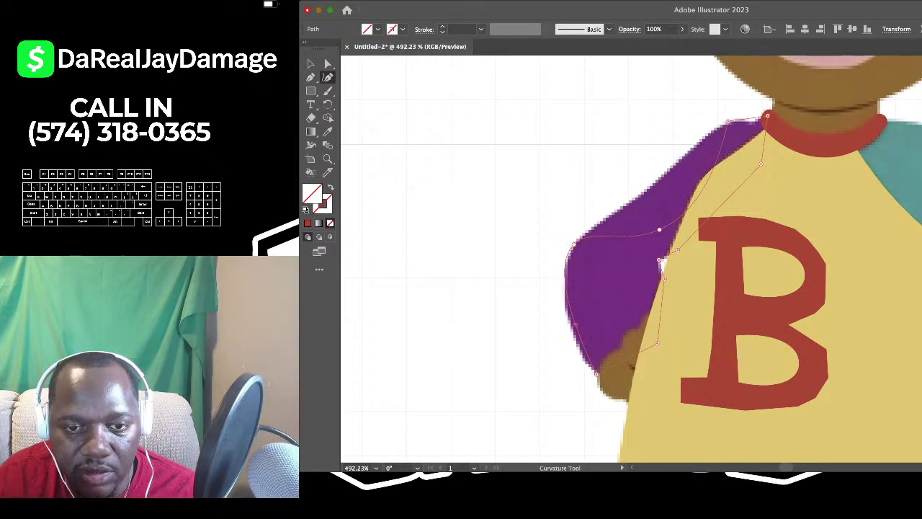
drag(577, 331, 573, 329)
scroll(573, 329, up, 3)
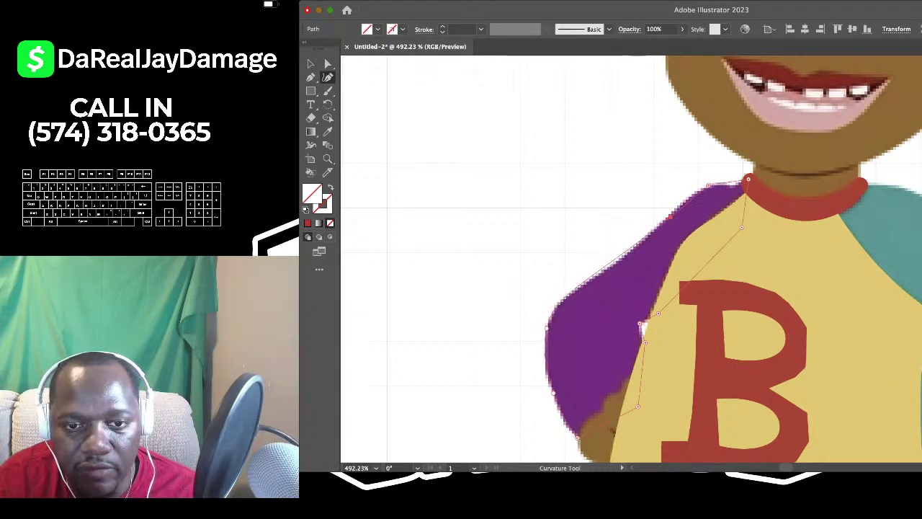
drag(641, 328, 631, 247)
scroll(579, 375, up, 5)
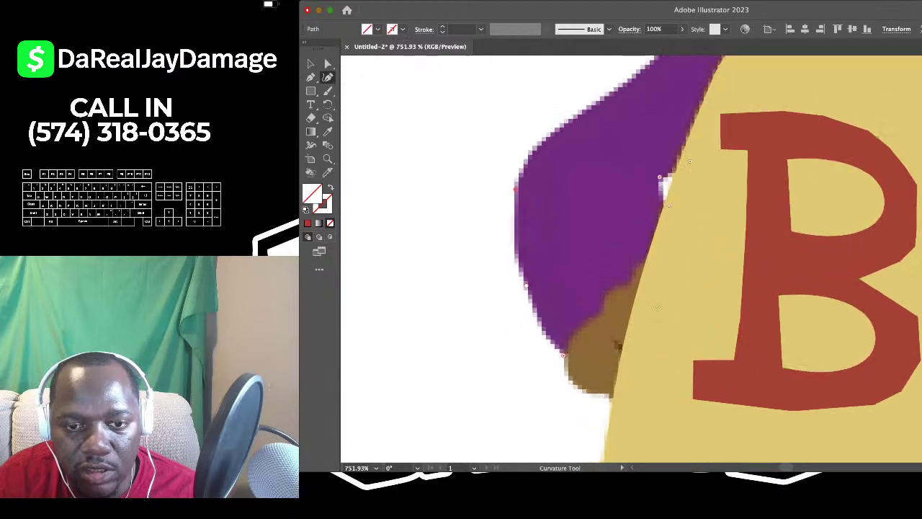
scroll(569, 381, down, 4)
scroll(607, 280, up, 5)
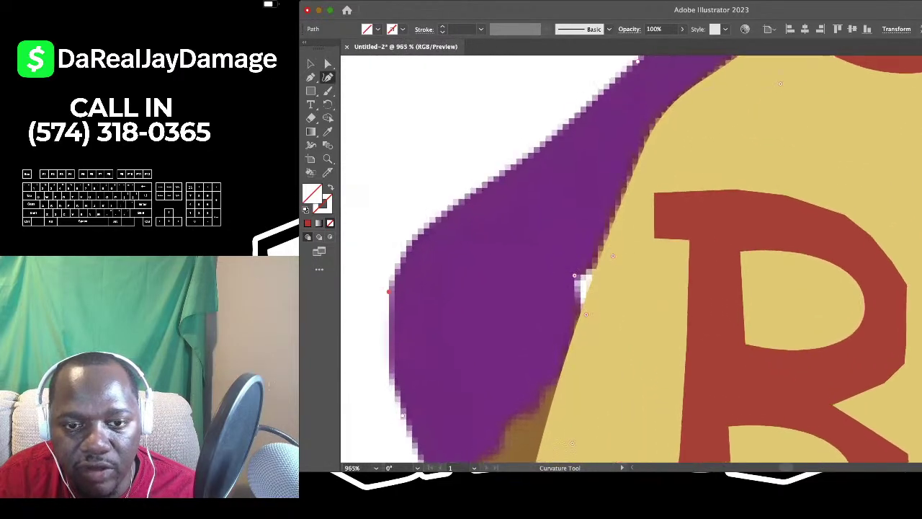
Reshape the sleeve path into a curve around the white armpit gap, with its points resting on the shirt's edge
drag(582, 318, 578, 326)
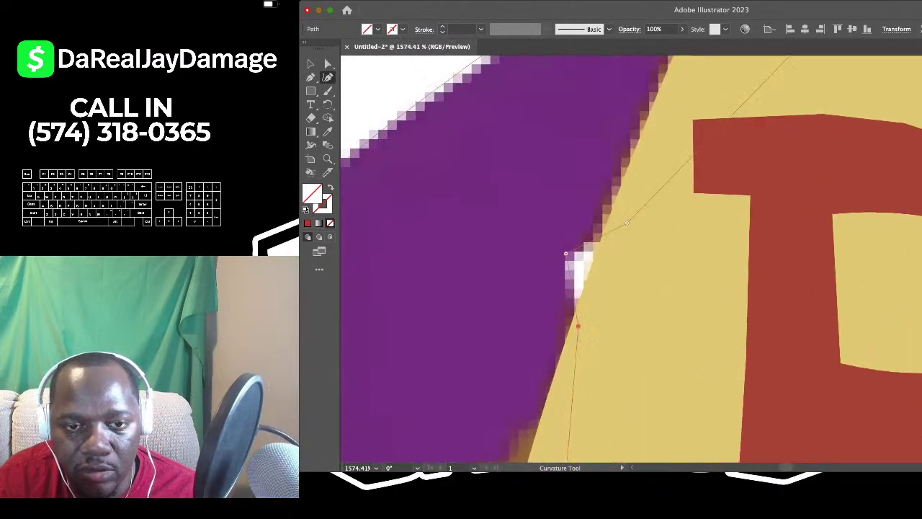
click(568, 263)
click(565, 253)
key(BackSpace)
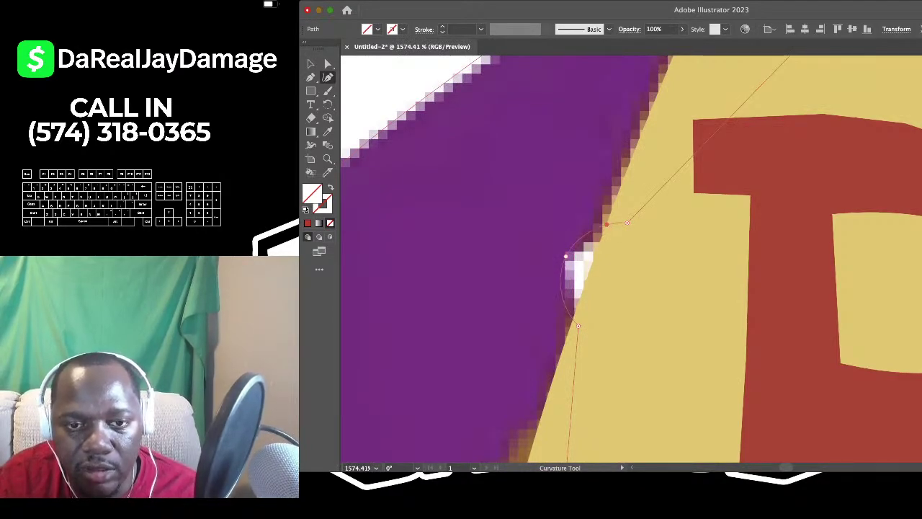
click(612, 239)
scroll(620, 226, down, 3)
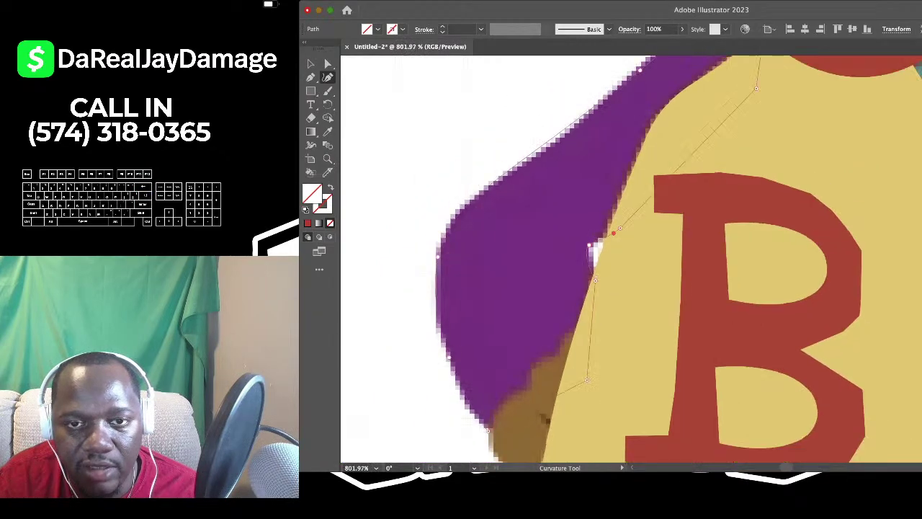
Undo the last shoulder edits and curve the sleeve's upper edge over the shoulder to the collar
scroll(620, 223, up, 4)
scroll(621, 223, right, 3)
scroll(624, 220, up, 4)
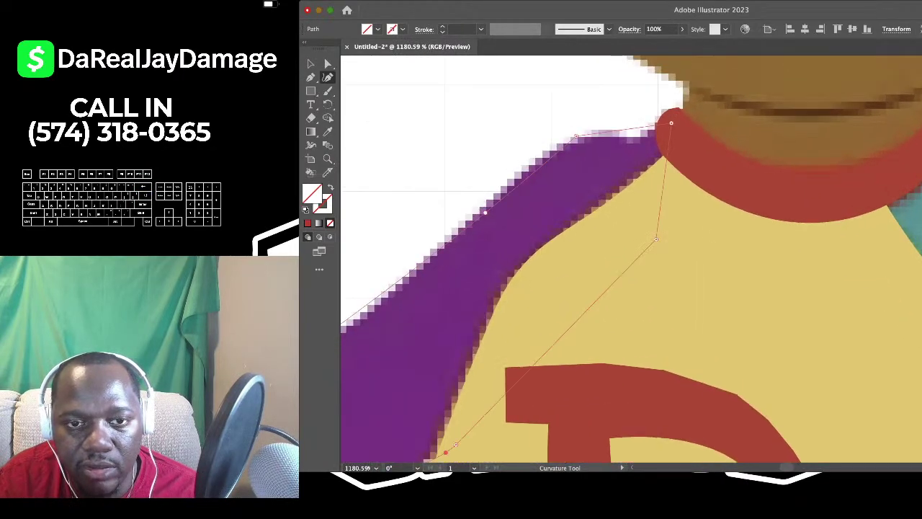
key(super+z)
key(super+z)
key(super+z)
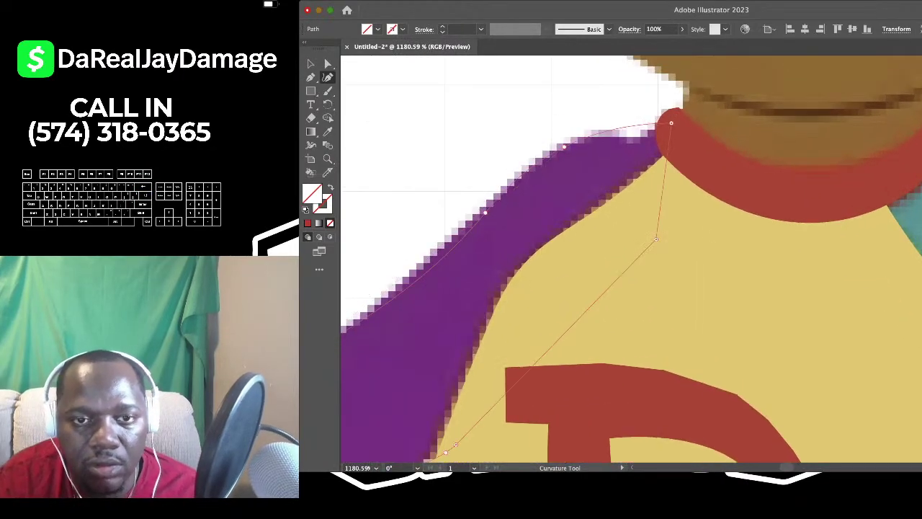
drag(564, 147, 643, 131)
Fit the sleeve's outer edge from below the shoulder to the elbow, adding curve points along the reference
scroll(644, 131, down, 4)
scroll(643, 131, left, 3)
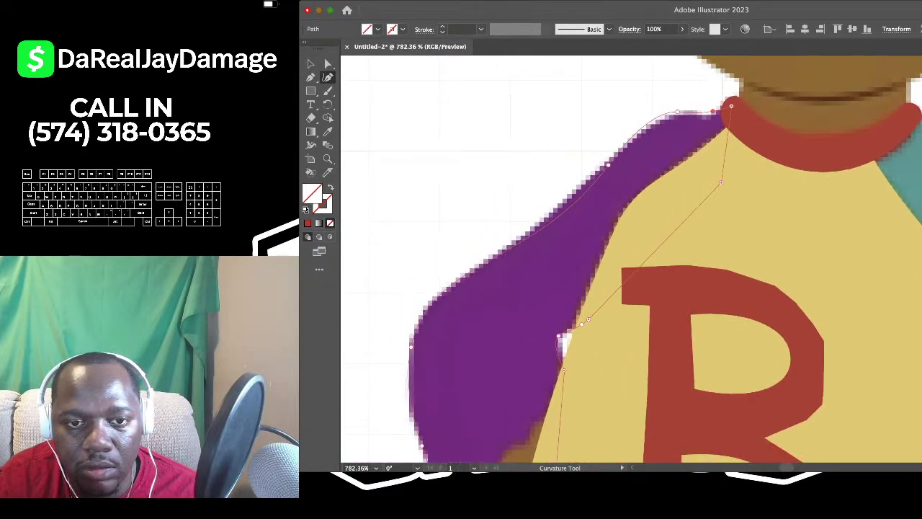
drag(608, 165, 423, 314)
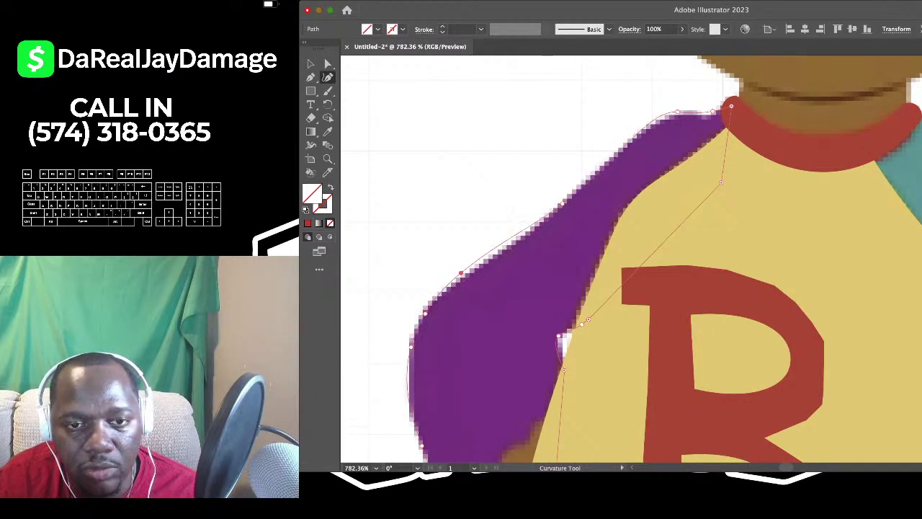
scroll(565, 115, down, 5)
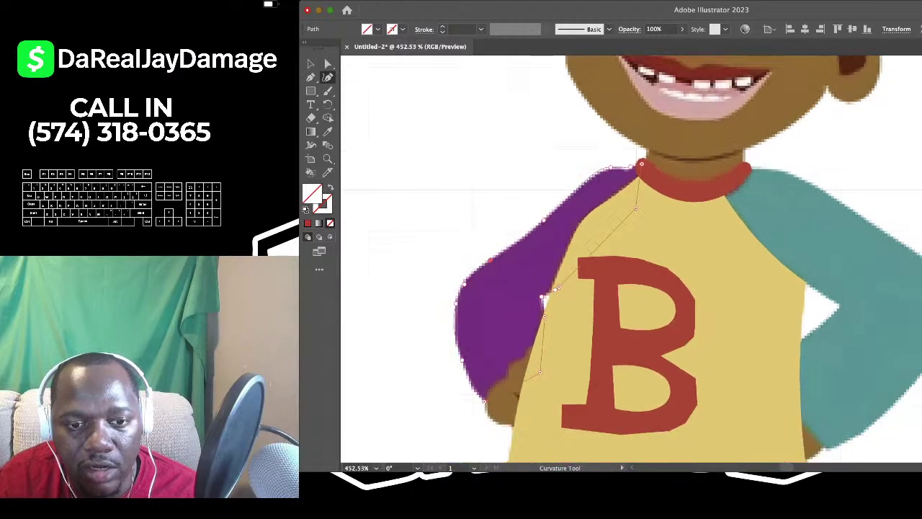
scroll(564, 252, up, 2)
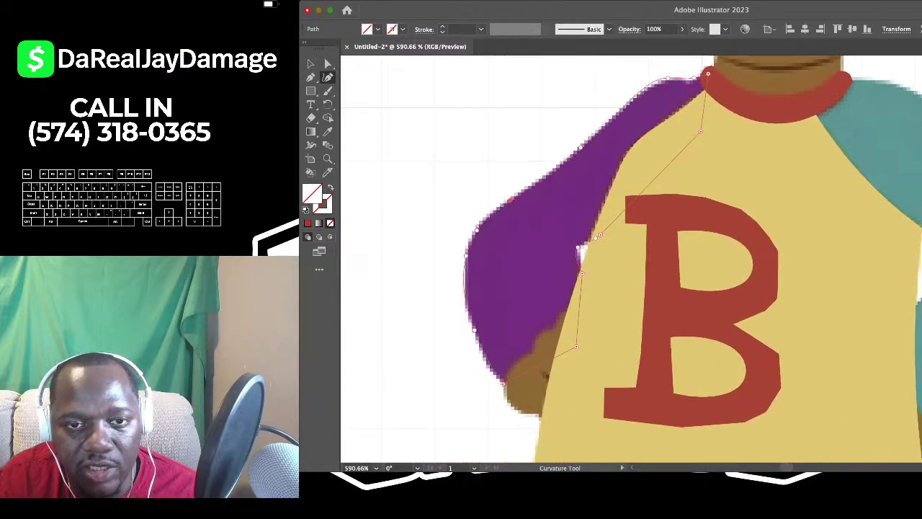
Fill the sleeve with the purple sampled from the reference, send it to the back behind the shirt and collar, and deselect it
key(i)
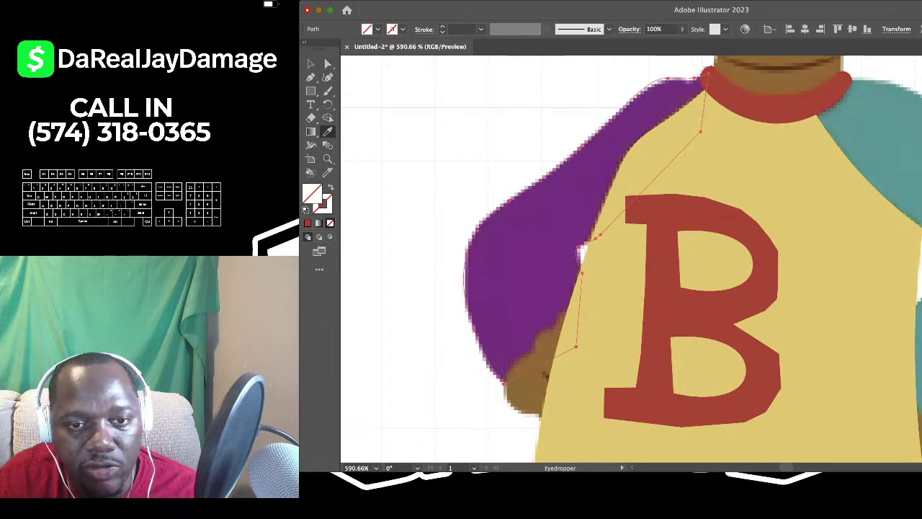
click(562, 252)
click(310, 63)
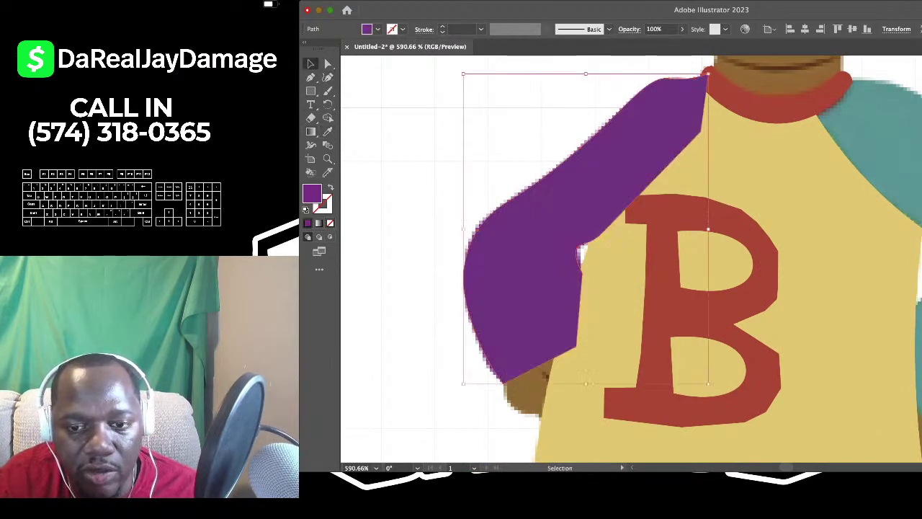
key(super+shift+[)
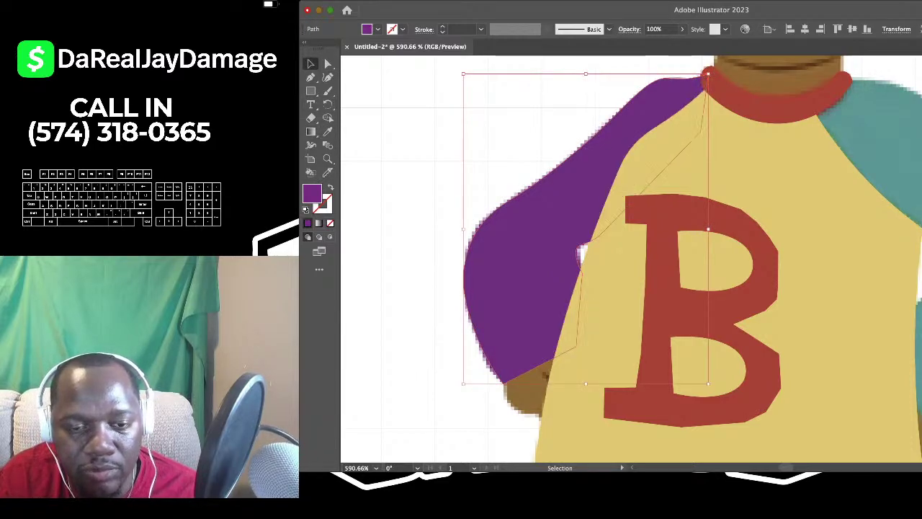
key(super+shift+a)
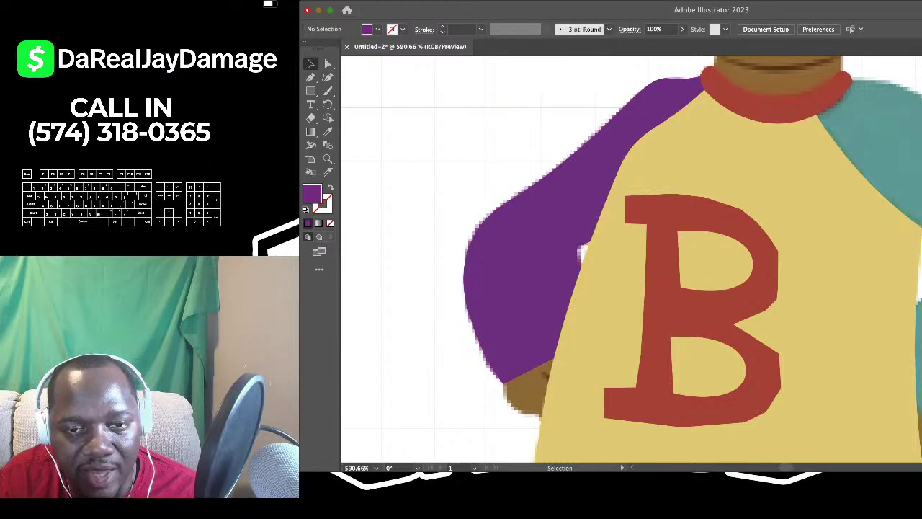
scroll(548, 382, down, 6)
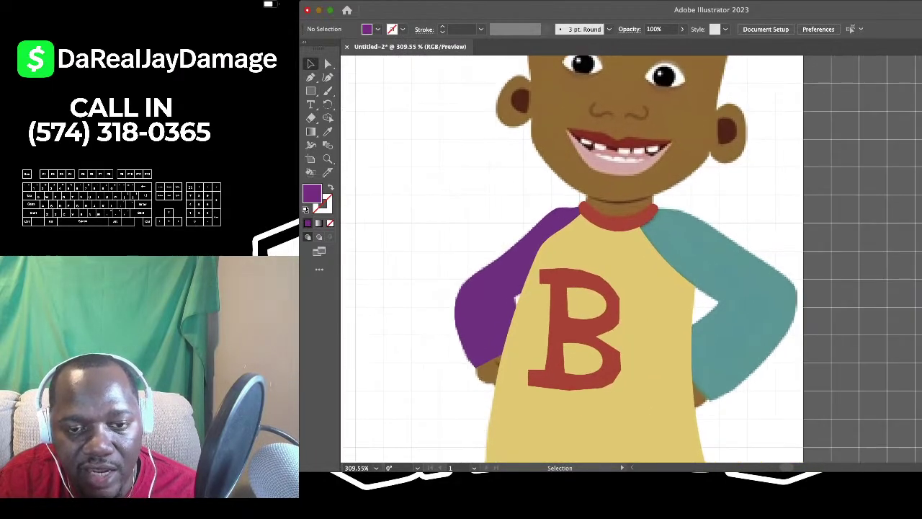
Start the teal sleeve outline with the Pen tool from the collar over the shoulder and along the upper arm, without a fill
scroll(853, 327, up, 4)
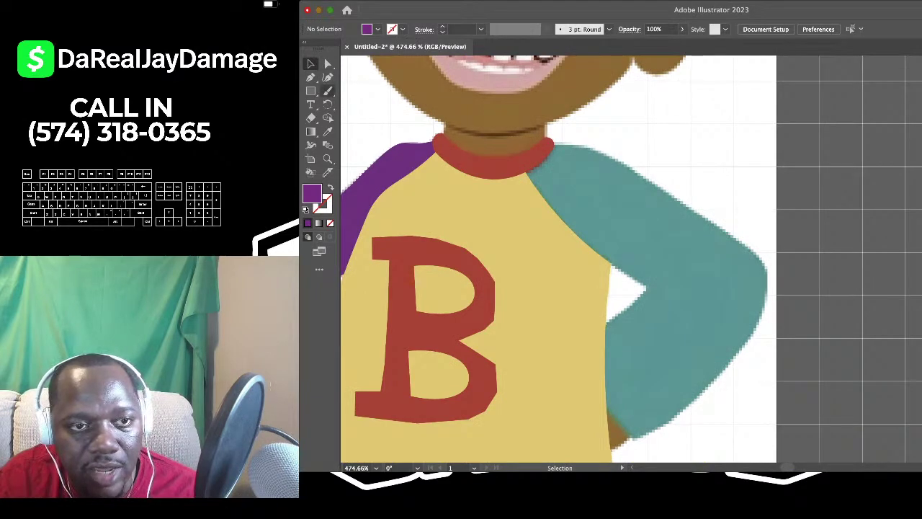
click(310, 77)
scroll(536, 132, up, 8)
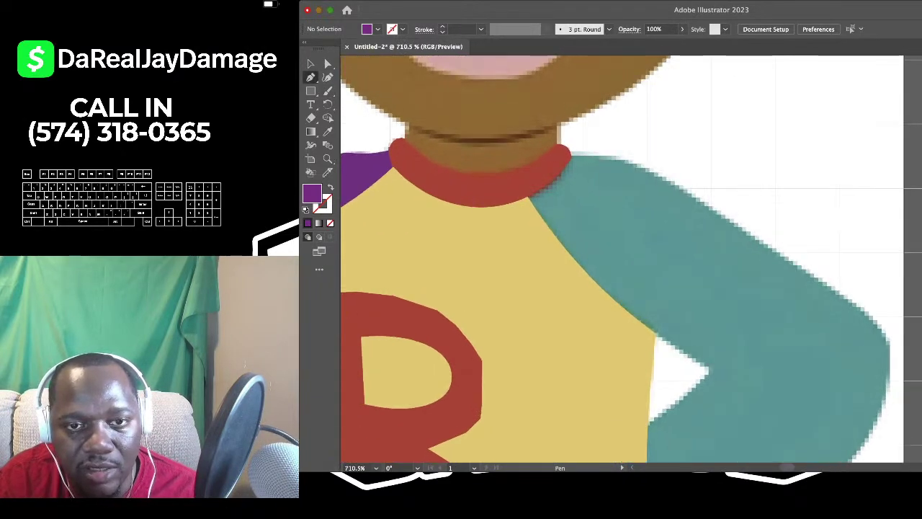
click(559, 157)
click(652, 161)
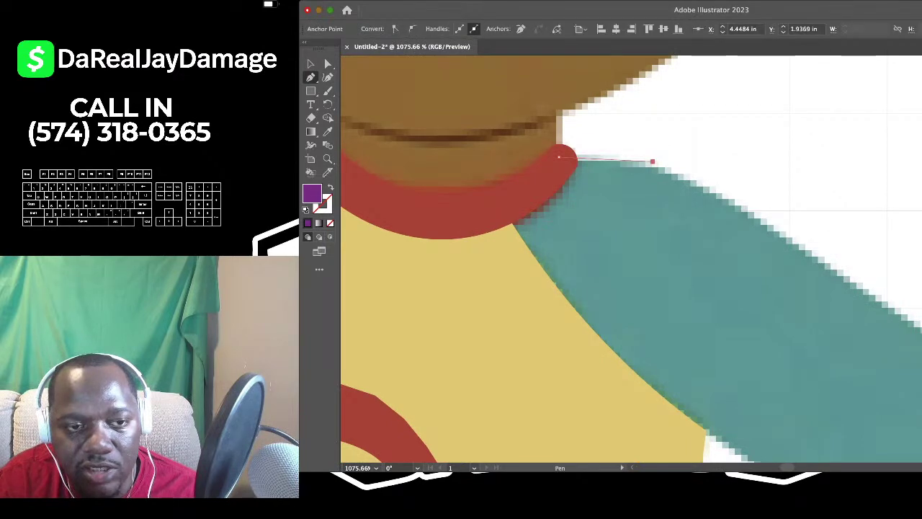
click(330, 223)
scroll(462, 168, down, 3)
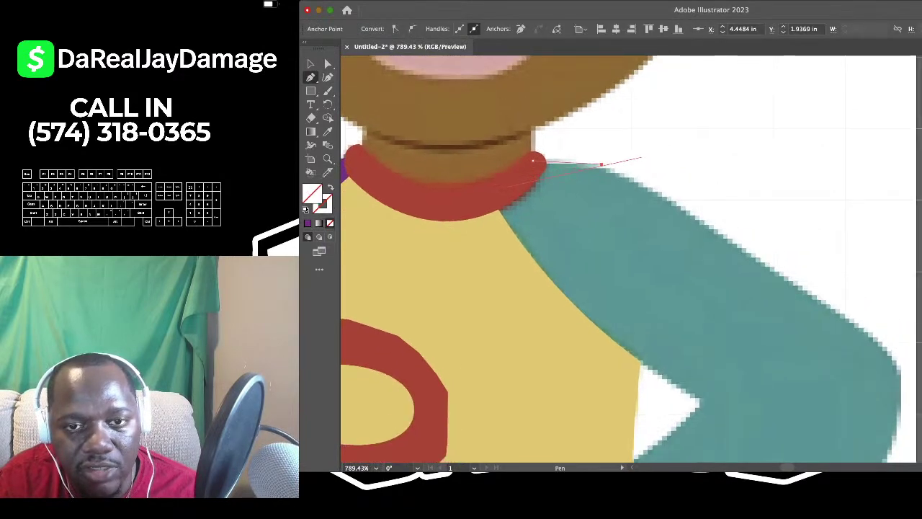
drag(642, 156, 494, 134)
click(570, 210)
drag(570, 209, 486, 131)
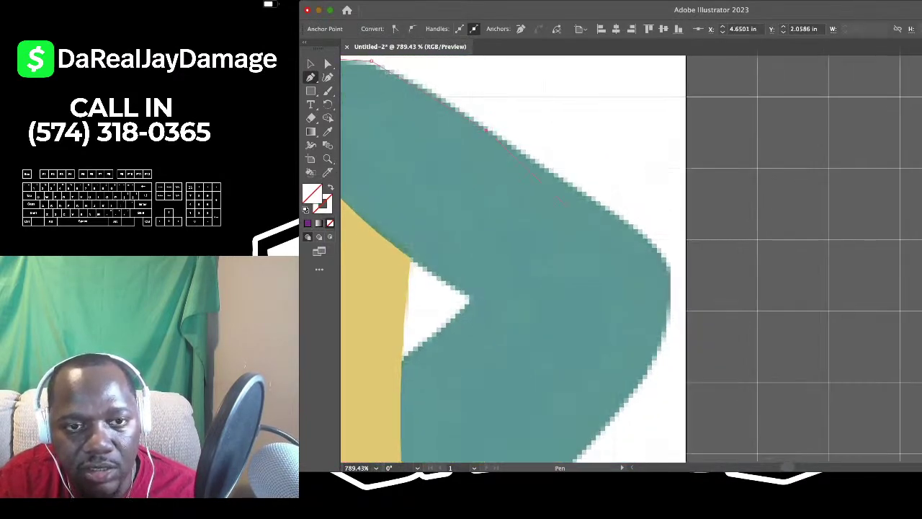
Continue the teal sleeve outline with the Curvature tool around the elbow and down the forearm toward the cuff
click(328, 77)
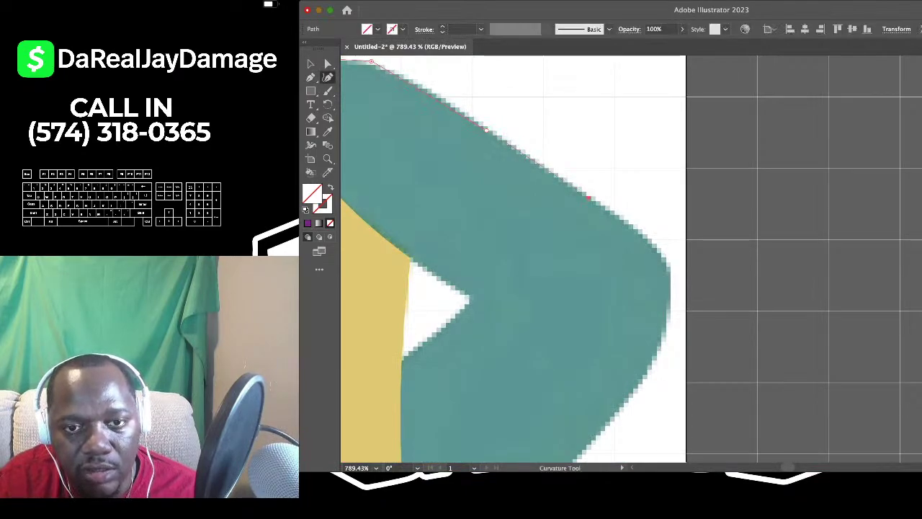
click(587, 198)
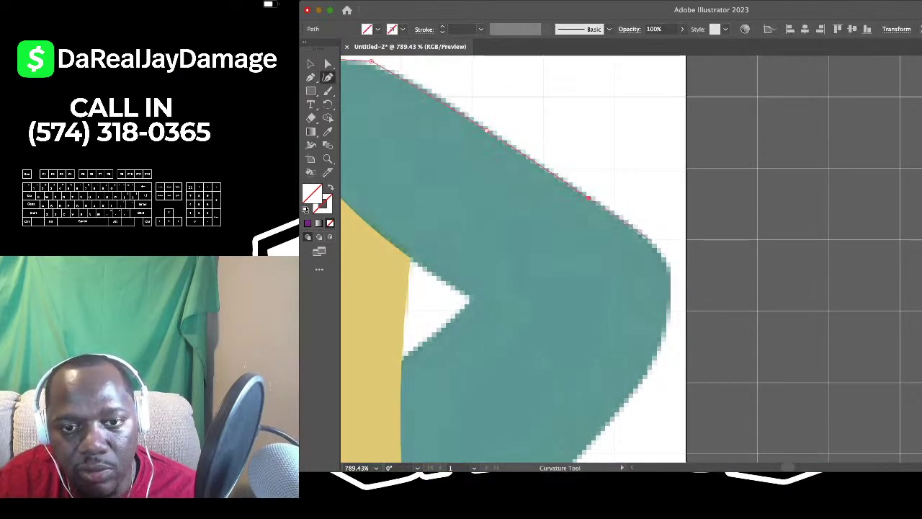
click(651, 242)
scroll(670, 278, down, 1)
click(664, 322)
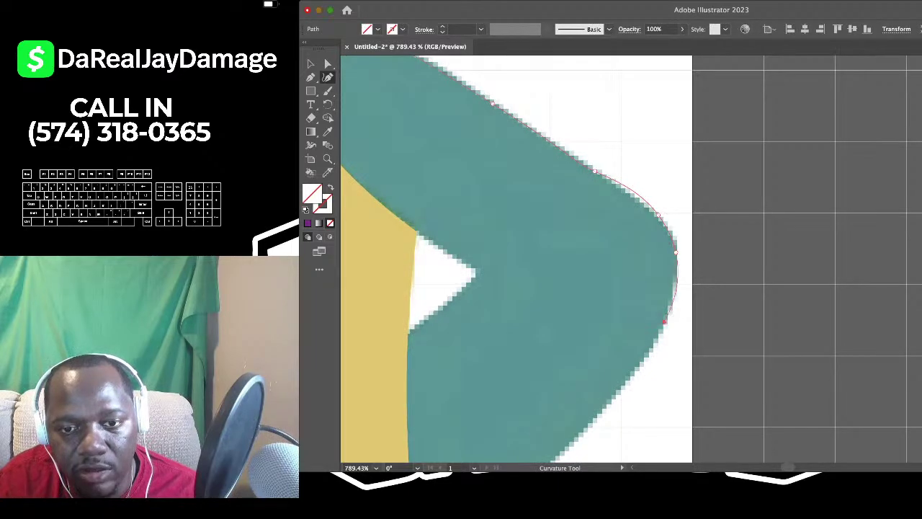
scroll(664, 322, down, 3)
scroll(664, 322, left, 2)
click(630, 344)
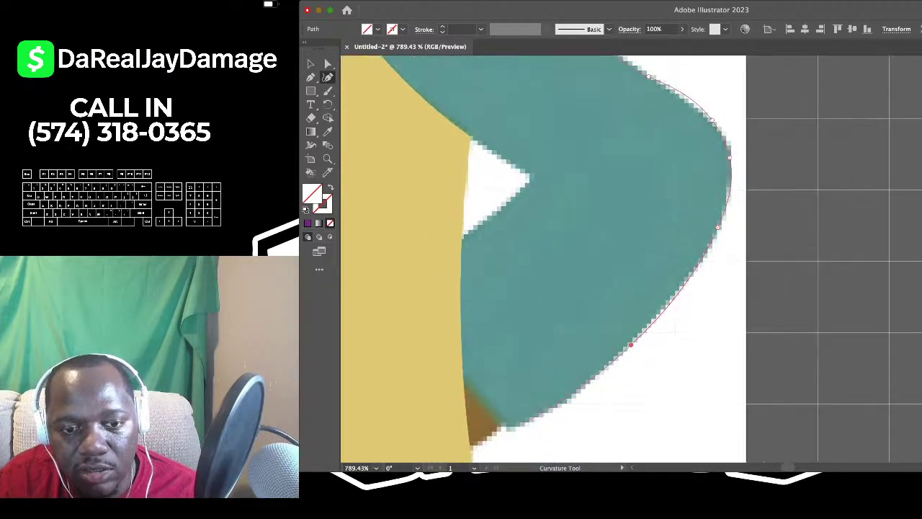
Complete the teal sleeve outline with the Pen tool across the cuff, around the white armpit gap and over the shirt, closing it at the collar
key(p)
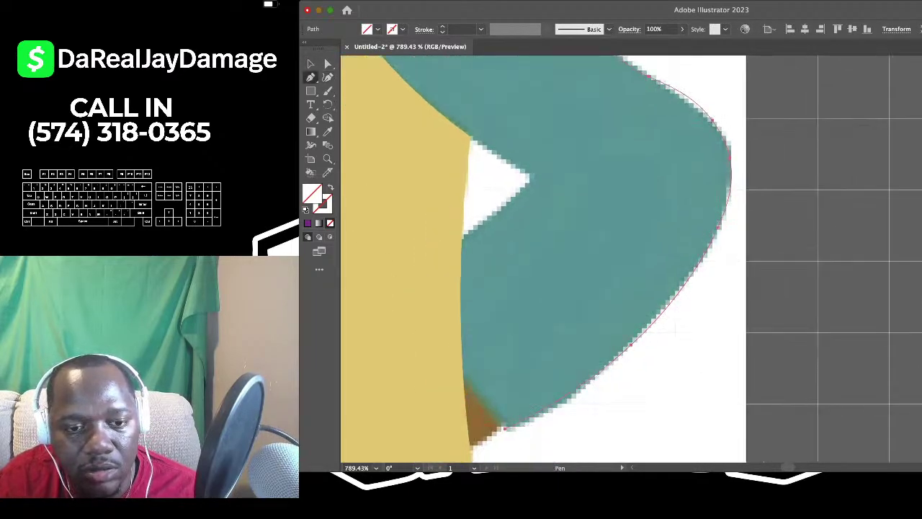
click(462, 378)
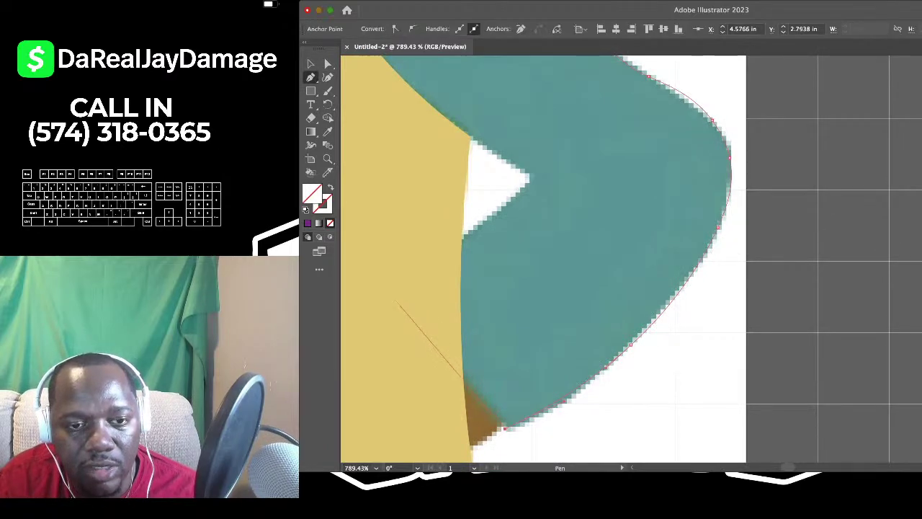
click(532, 178)
drag(532, 178, 652, 300)
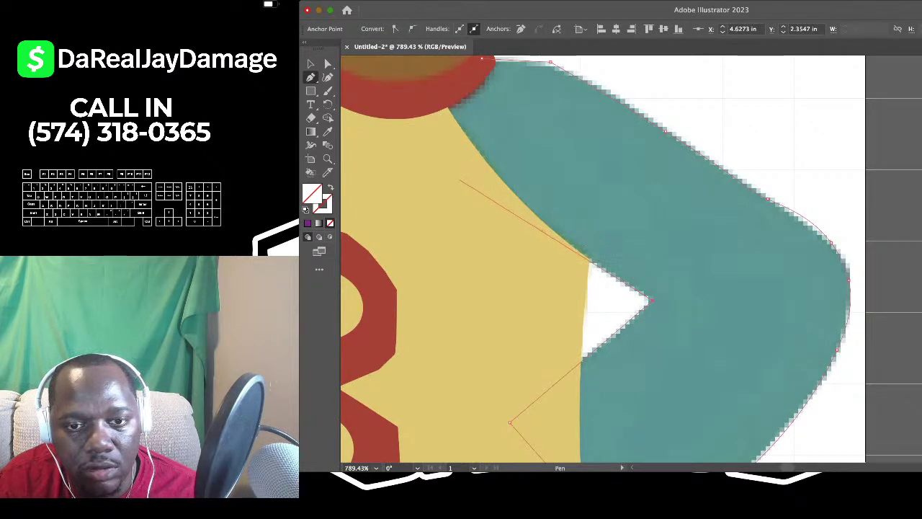
click(457, 178)
scroll(461, 173, up, 3)
scroll(461, 173, left, 2)
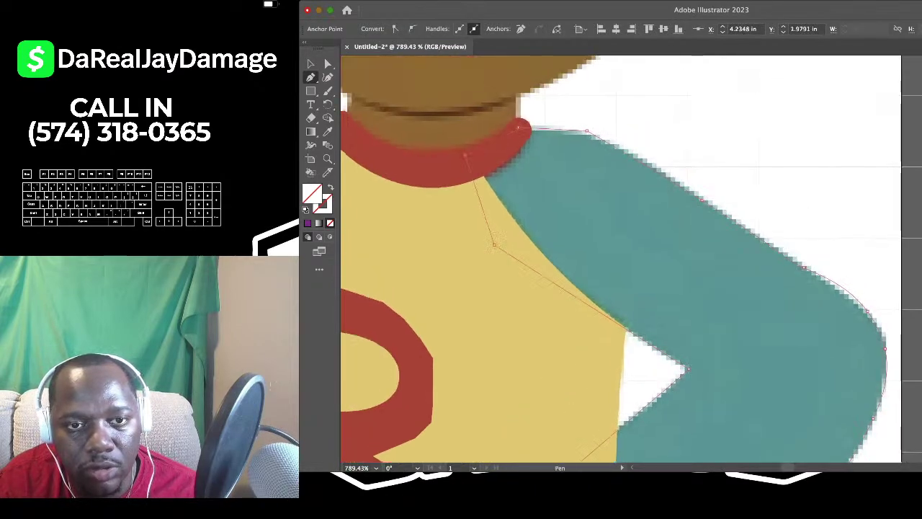
Adjust the teal sleeve outline's points around the elbow and over the shirt with the Curvature tool, and deselect the path
key(shift+grave)
scroll(621, 278, down, 2)
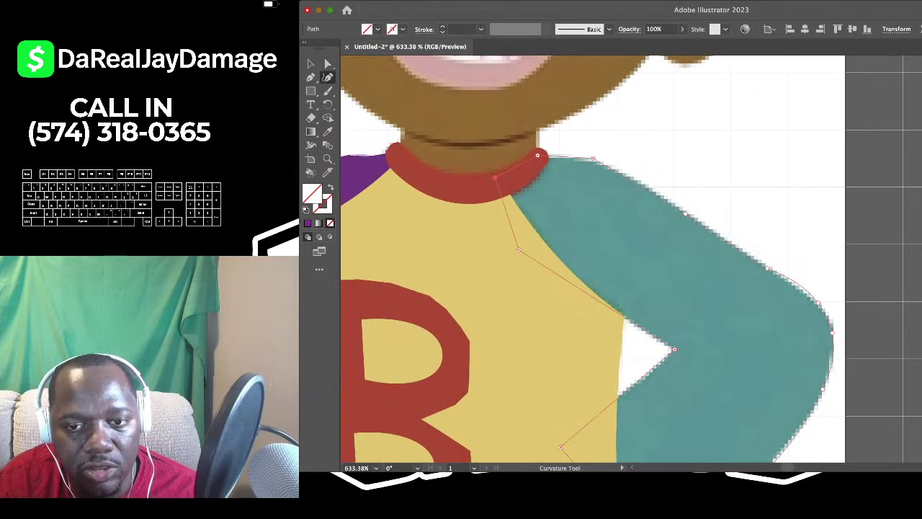
scroll(631, 259, down, 4)
scroll(727, 194, up, 3)
scroll(591, 260, right, 3)
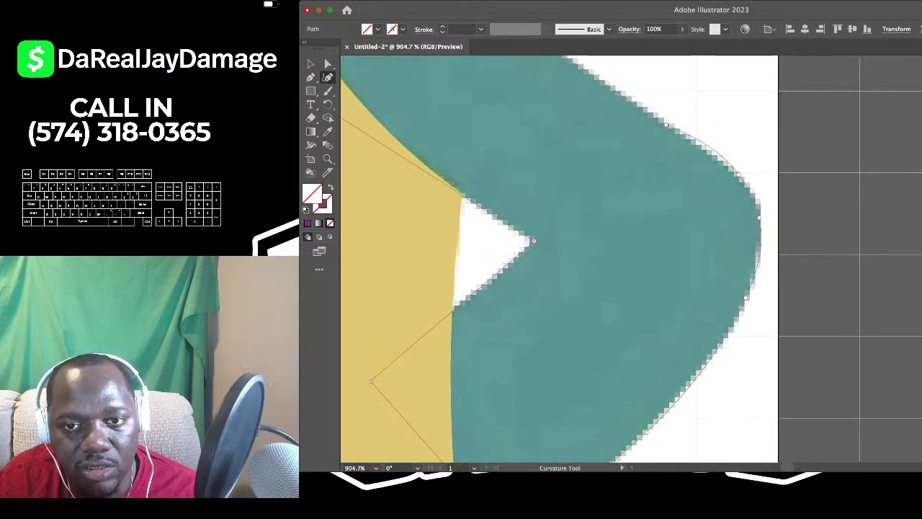
scroll(746, 192, down, 2)
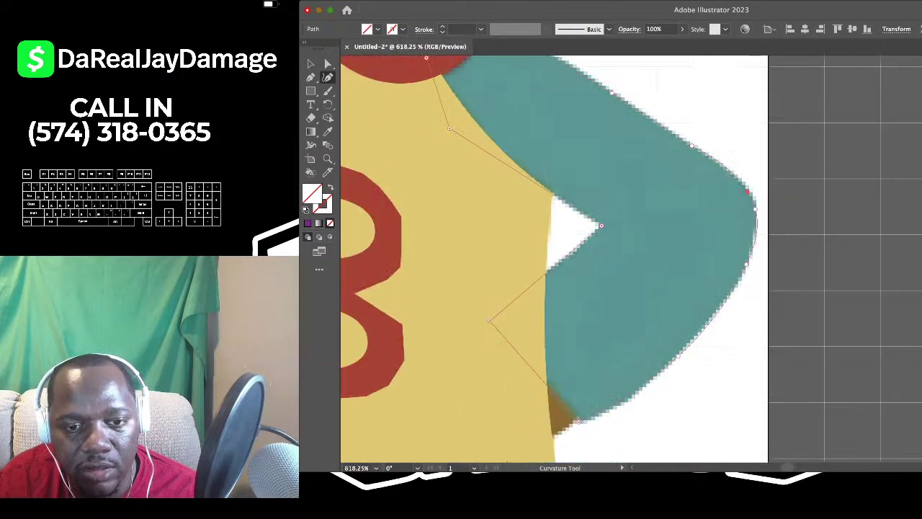
scroll(747, 192, down, 4)
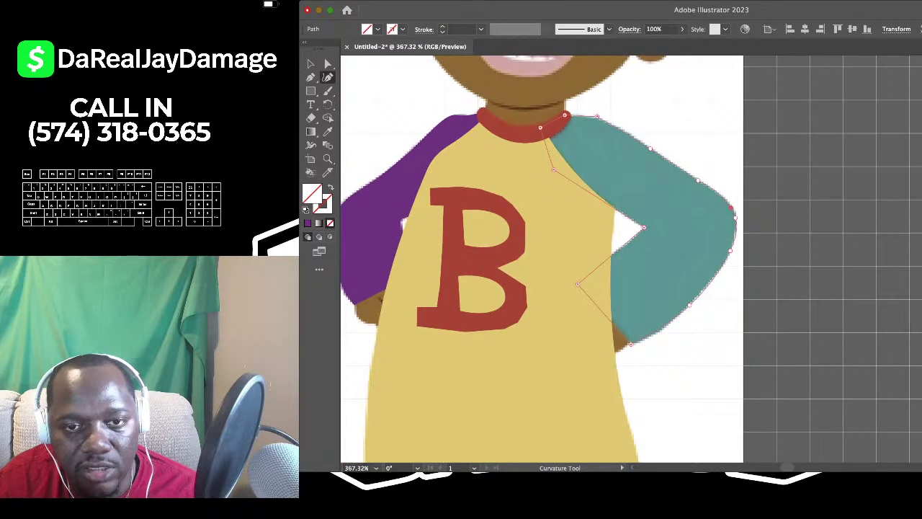
scroll(624, 248, up, 2)
scroll(537, 156, up, 1)
scroll(533, 156, up, 2)
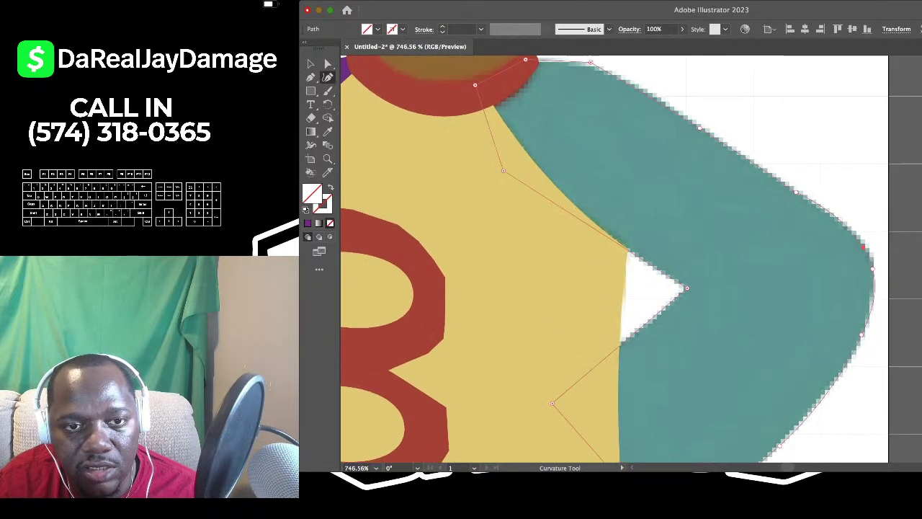
mouse_move(504, 171)
mouse_down()
mouse_move(510, 161)
mouse_move(510, 177)
mouse_up()
scroll(509, 175, down, 3)
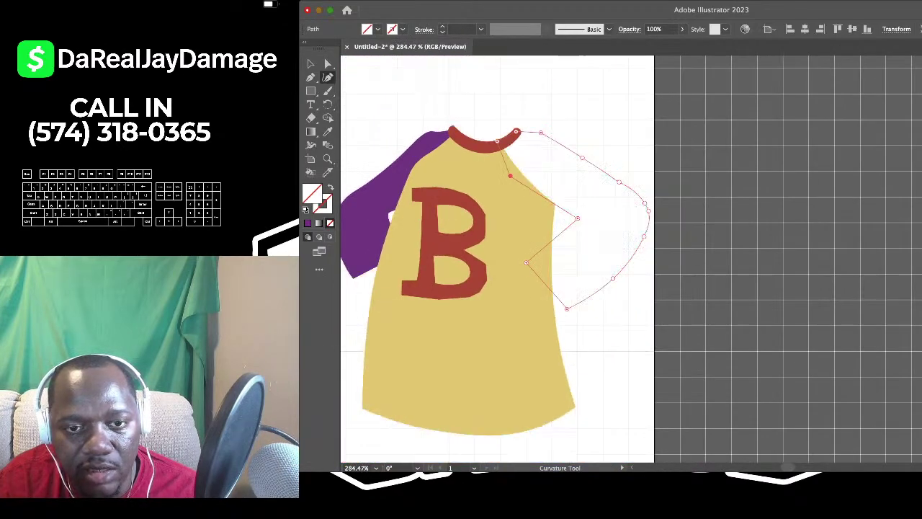
key(Escape)
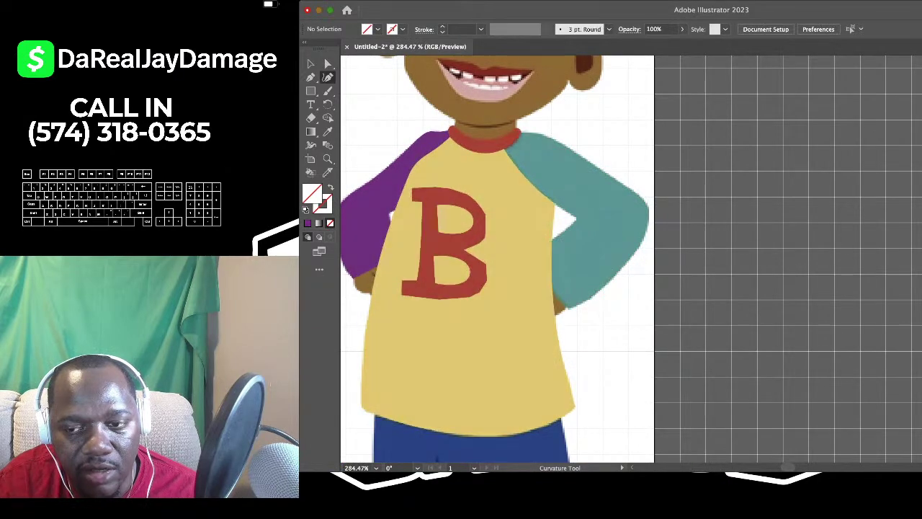
scroll(497, 259, left, 3)
Fill the closed sleeve outline with the teal sampled from the reference sleeve and deselect it
key(v)
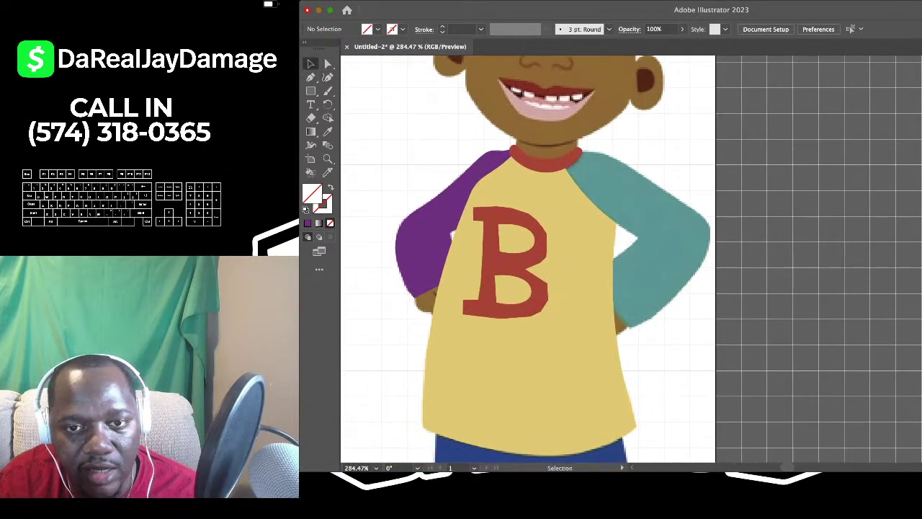
click(680, 244)
scroll(679, 244, up, 4)
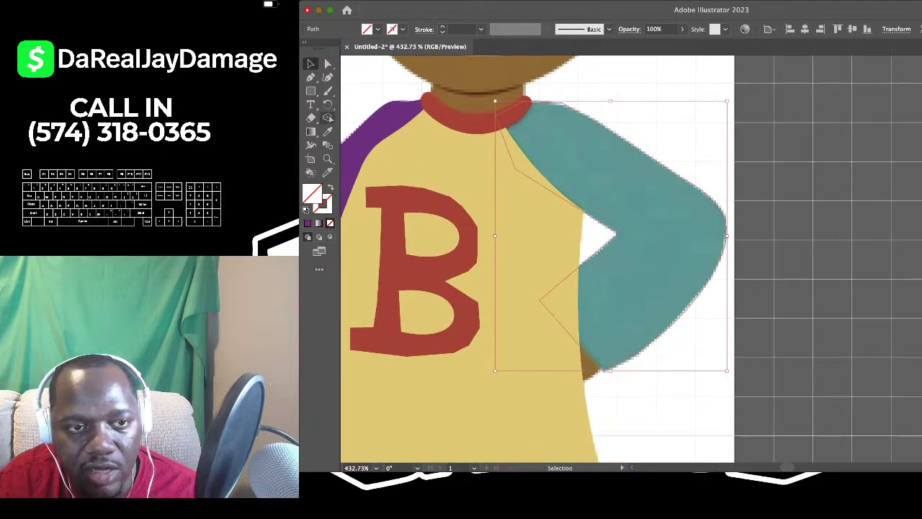
click(327, 132)
click(666, 241)
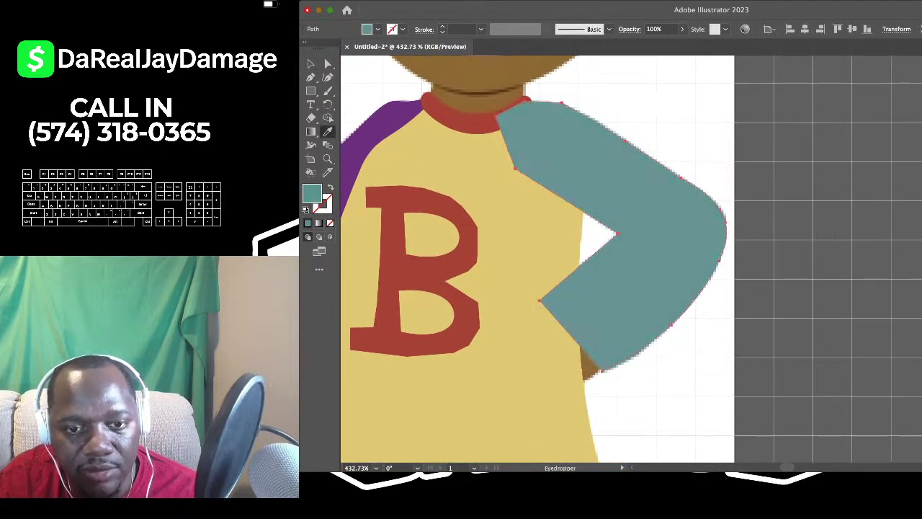
key(v)
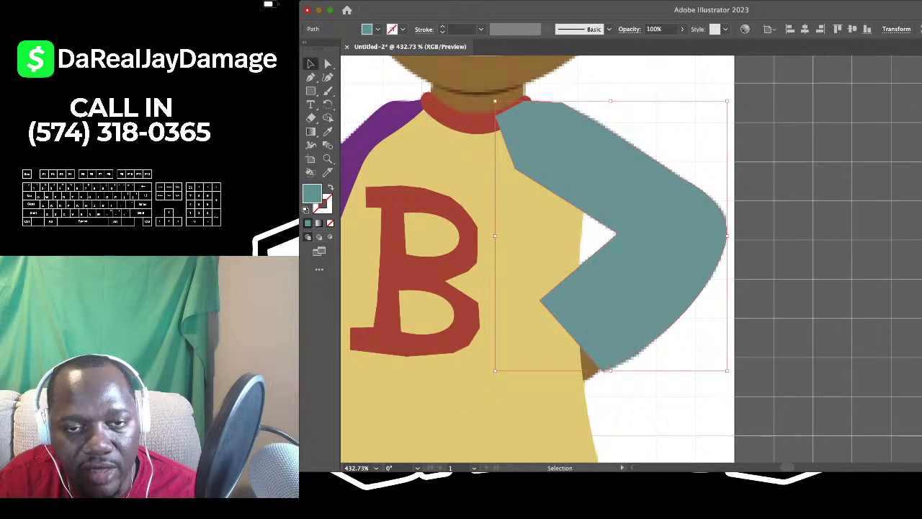
key(super+shift+a)
click(655, 230)
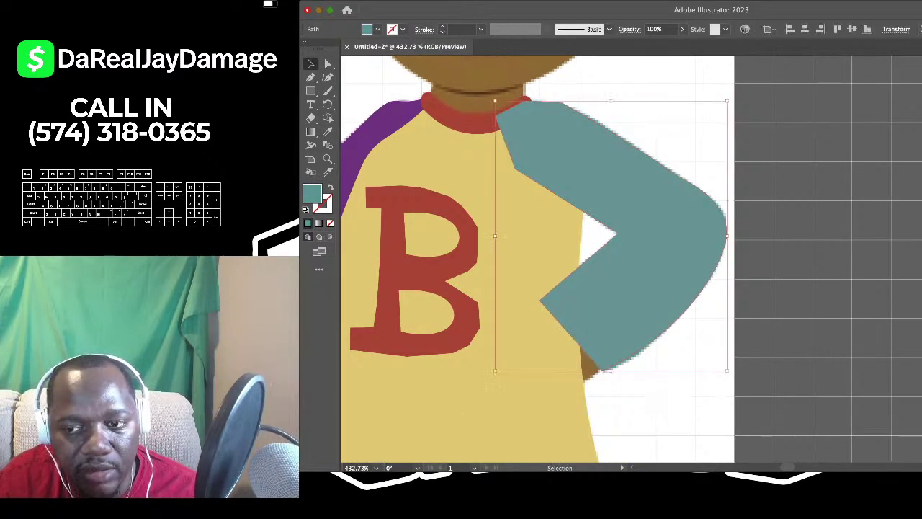
key(super+3)
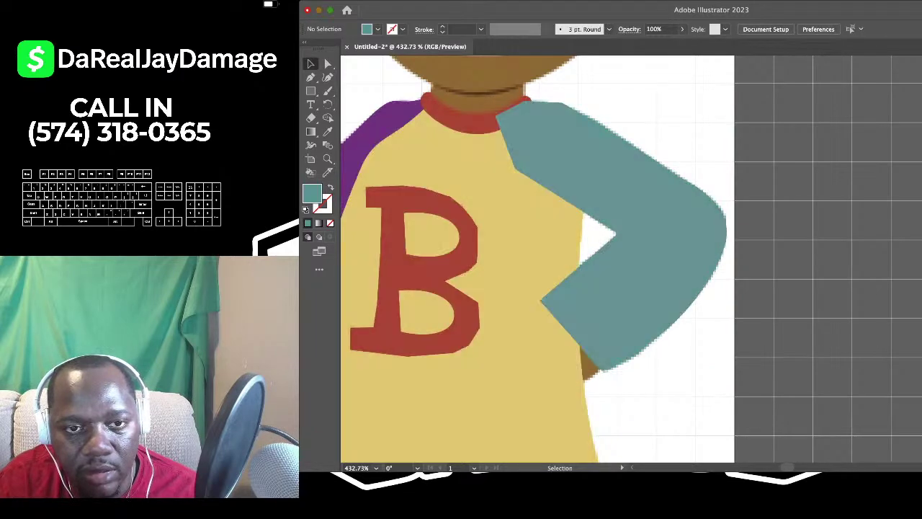
key(super+alt+3)
scroll(476, 189, up, 4)
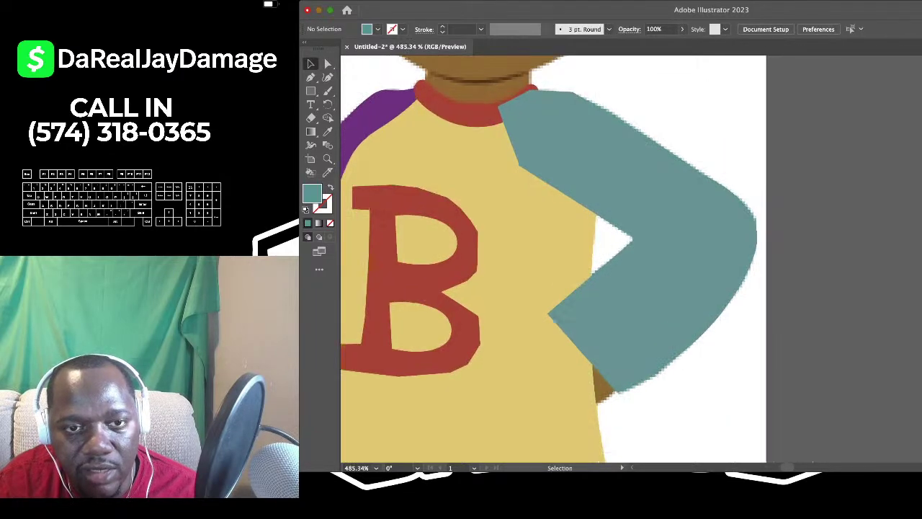
Move the teal sleeve's inner corner to where the shirt meets the collar and delete the surplus point beside it
click(713, 245)
key(shift+grave)
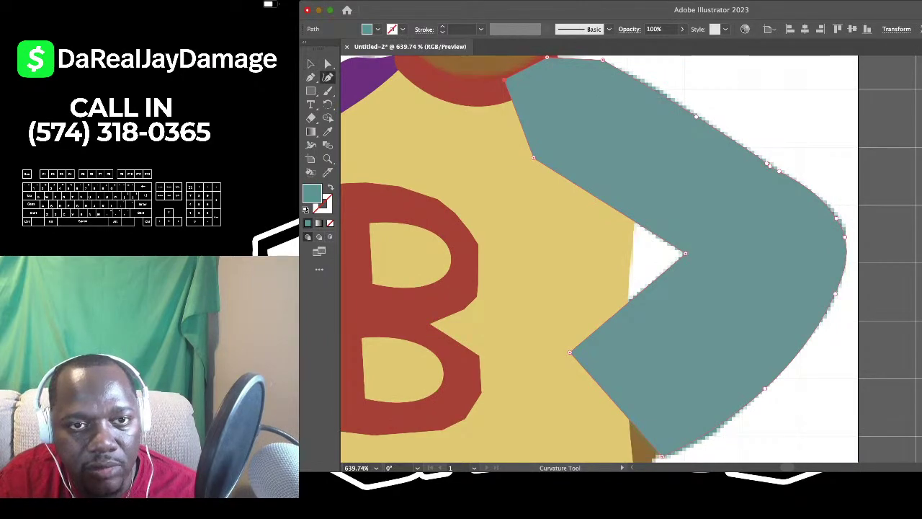
mouse_move(560, 101)
mouse_down()
mouse_move(545, 97)
mouse_move(555, 93)
mouse_up()
scroll(544, 96, up, 2)
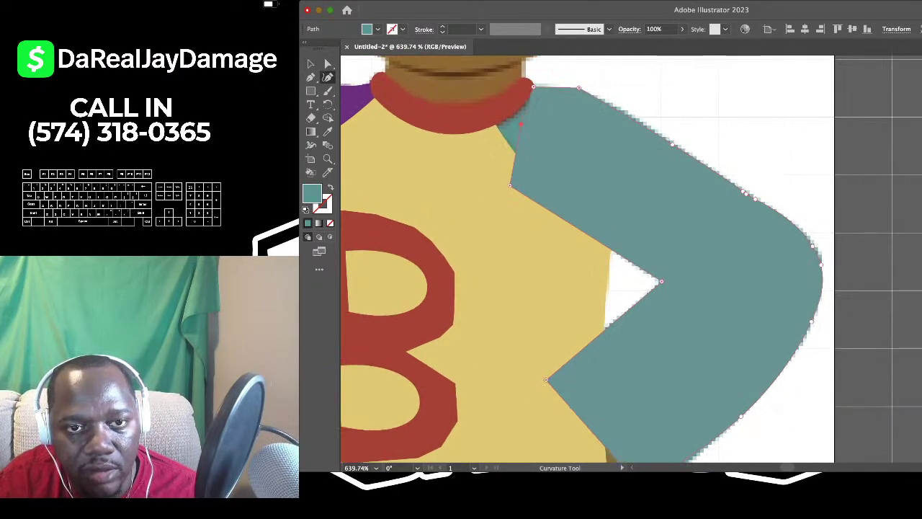
scroll(533, 86, up, 3)
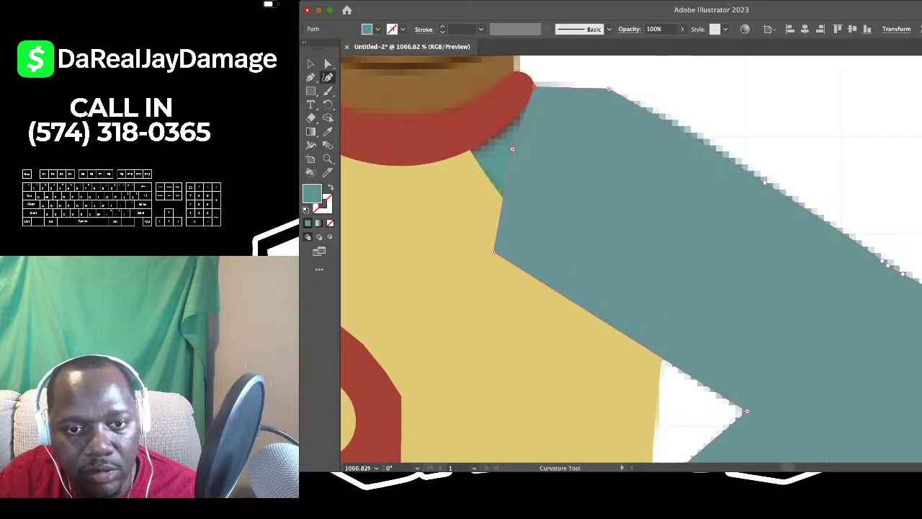
drag(493, 251, 498, 183)
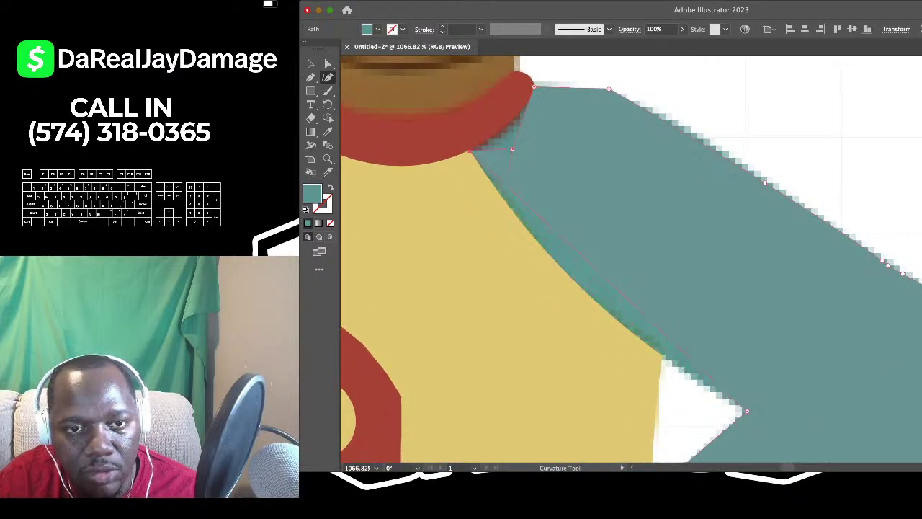
drag(509, 144, 500, 130)
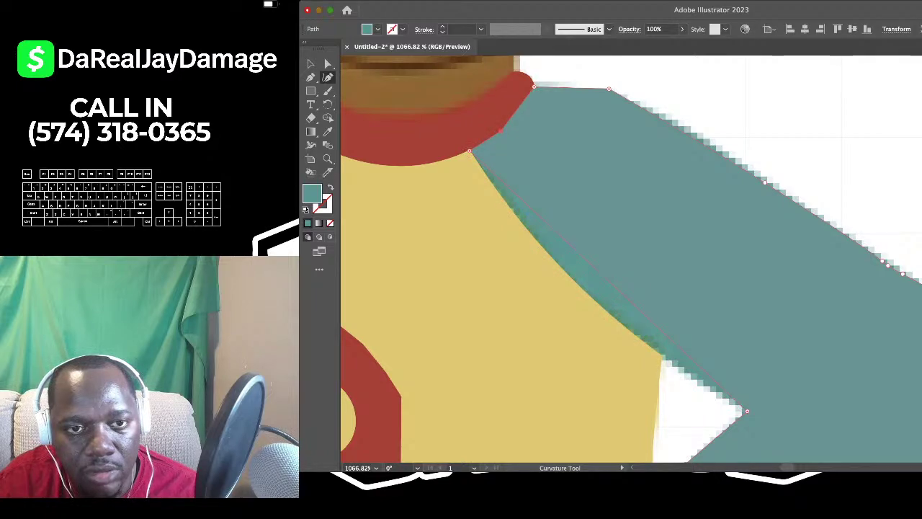
key(Delete)
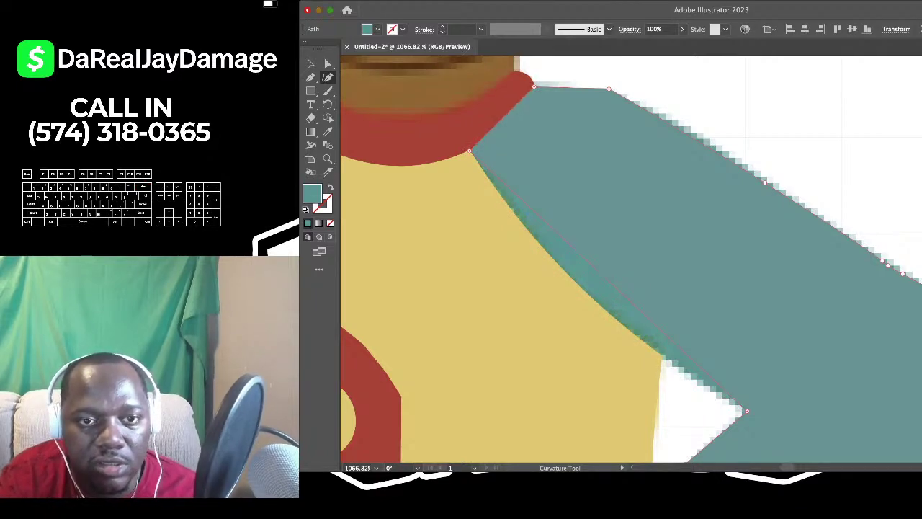
Curve the teal sleeve's upper edge along the collar with the Curvature tool
click(504, 133)
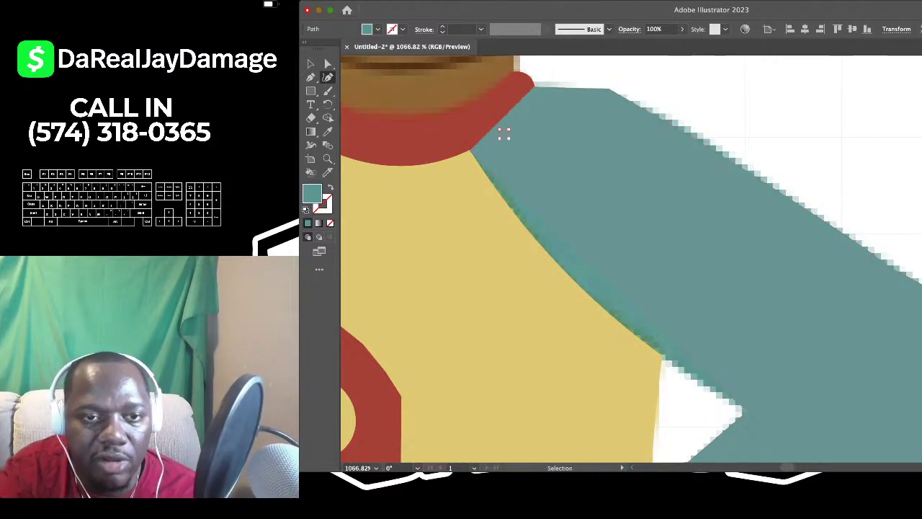
key(super+z)
scroll(521, 88, up, 5)
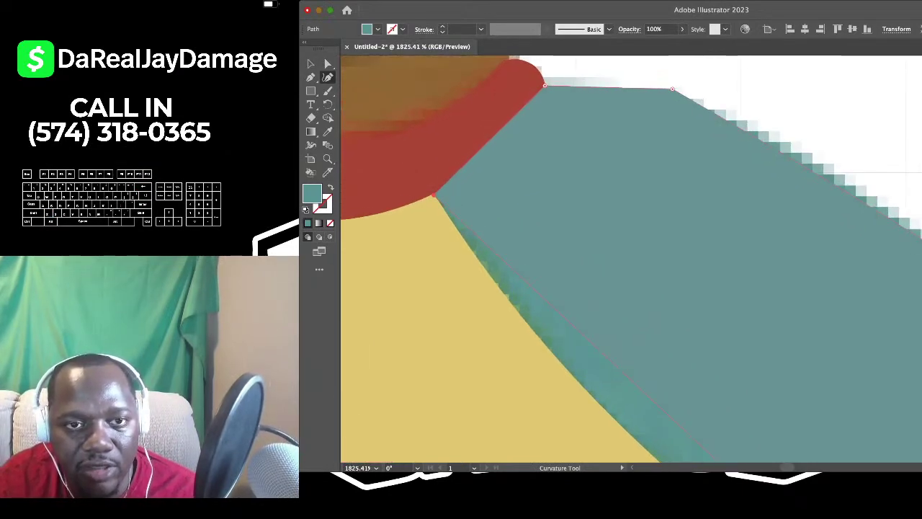
drag(544, 86, 537, 106)
drag(514, 139, 509, 137)
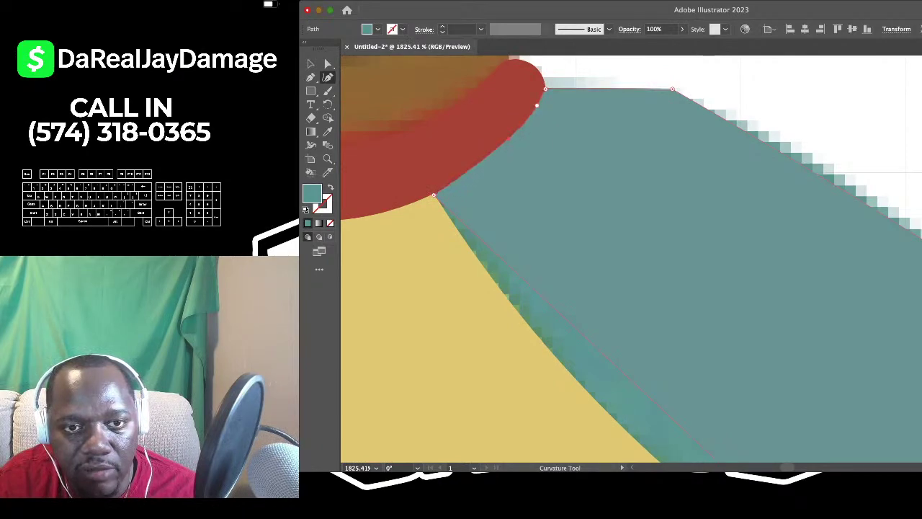
Bend the sleeve's chest-side edge to follow the curved shirt seam down to the armpit gap, and deselect the sleeve
scroll(631, 259, down, 5)
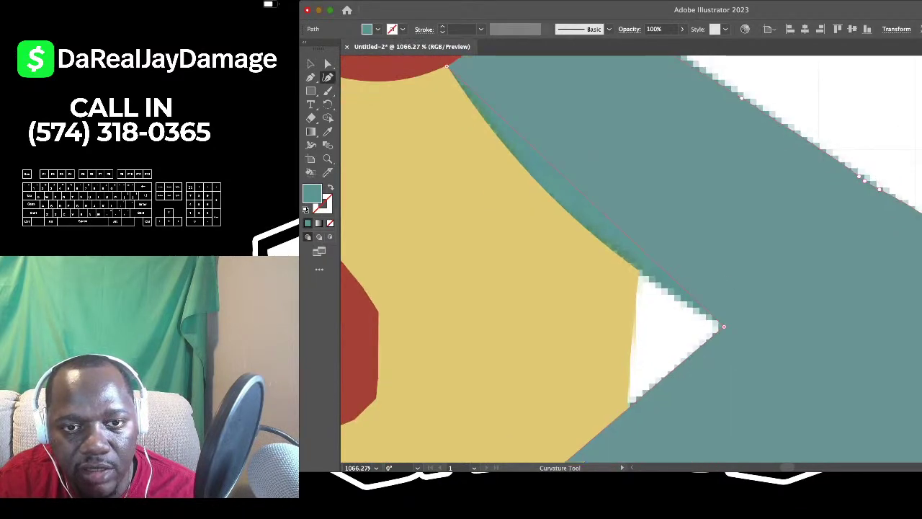
drag(561, 190, 559, 207)
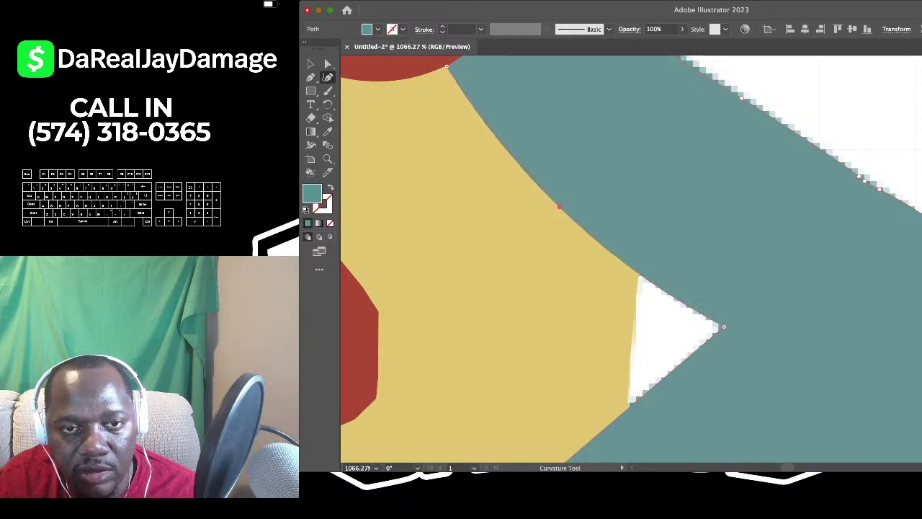
scroll(553, 203, down, 10)
click(310, 64)
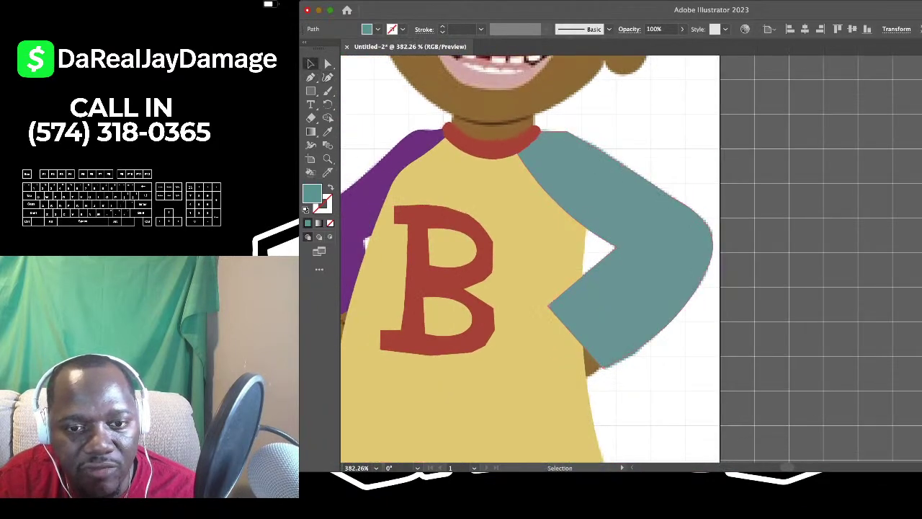
click(648, 216)
click(612, 110)
Select the traced shirt, collar, letter B and both sleeves together, move them onto the separate vector head and hands, and deselect them
scroll(576, 110, down, 5)
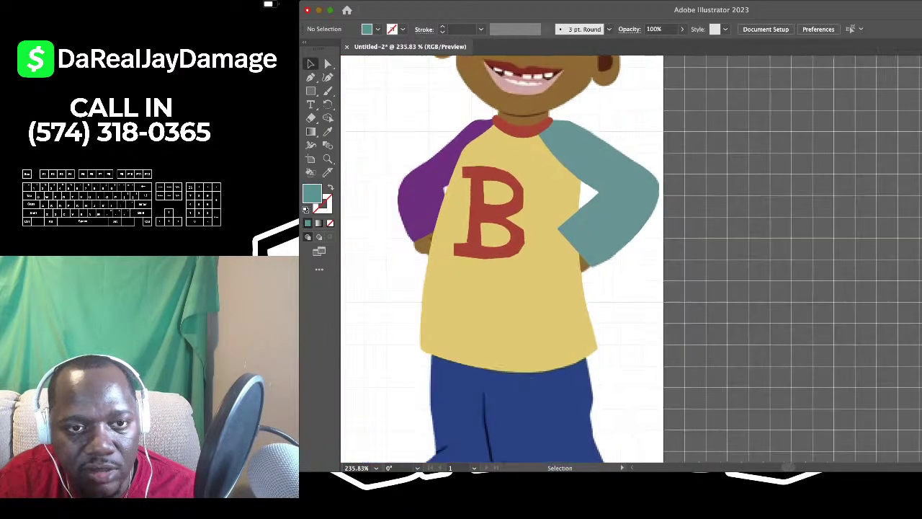
scroll(576, 110, up, 6)
scroll(576, 260, down, 3)
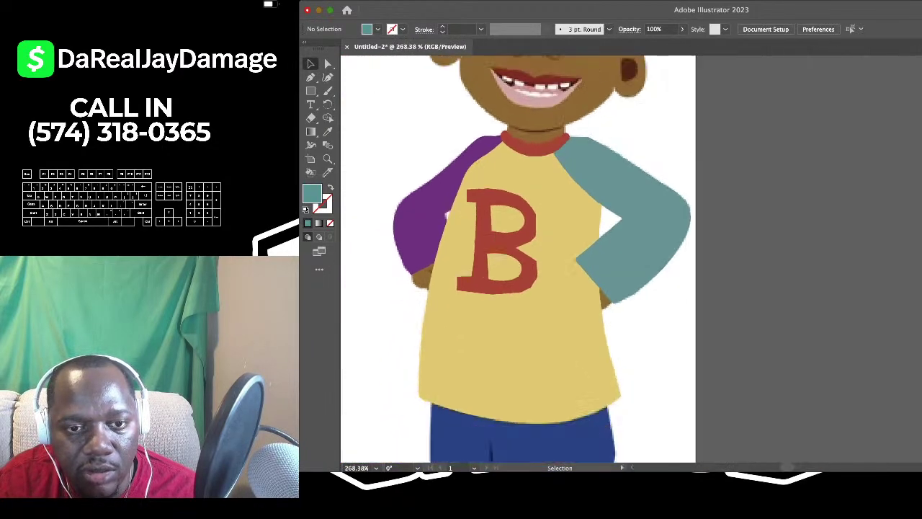
scroll(547, 259, down, 3)
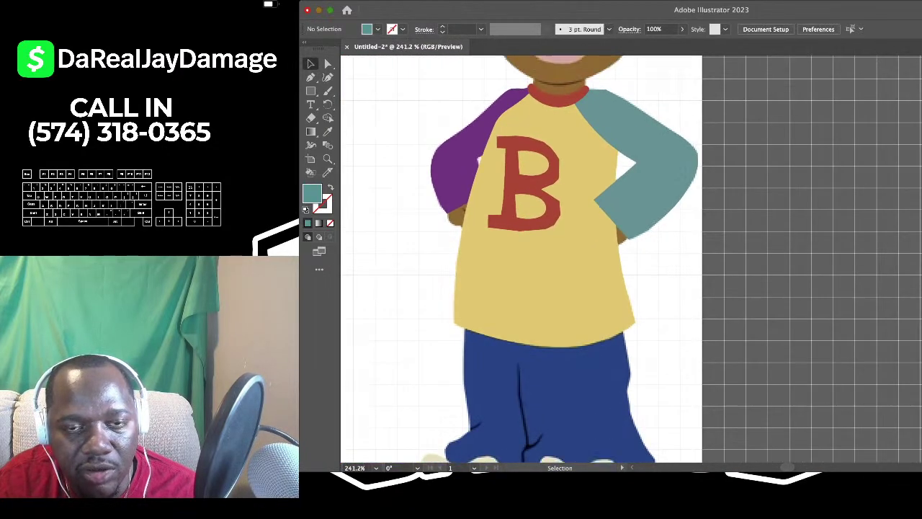
scroll(631, 259, left, 4)
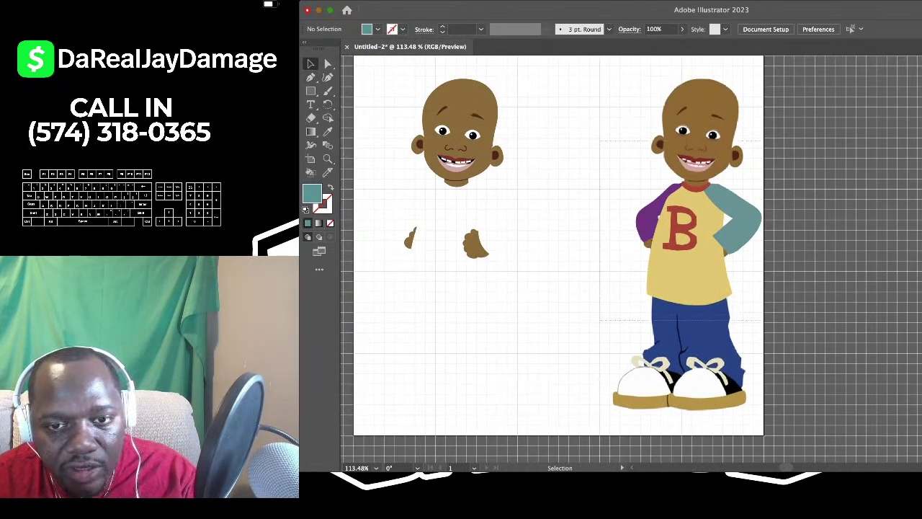
drag(600, 141, 777, 328)
scroll(638, 224, up, 2)
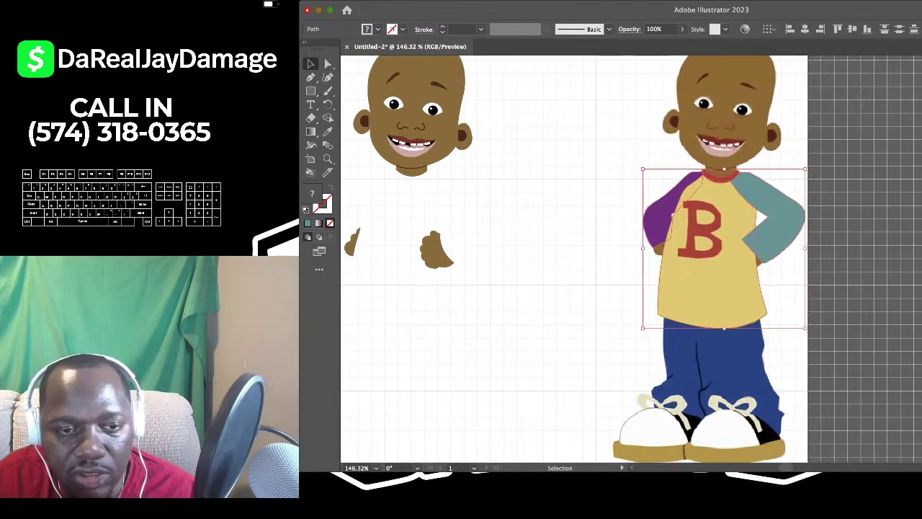
scroll(598, 260, left, 3)
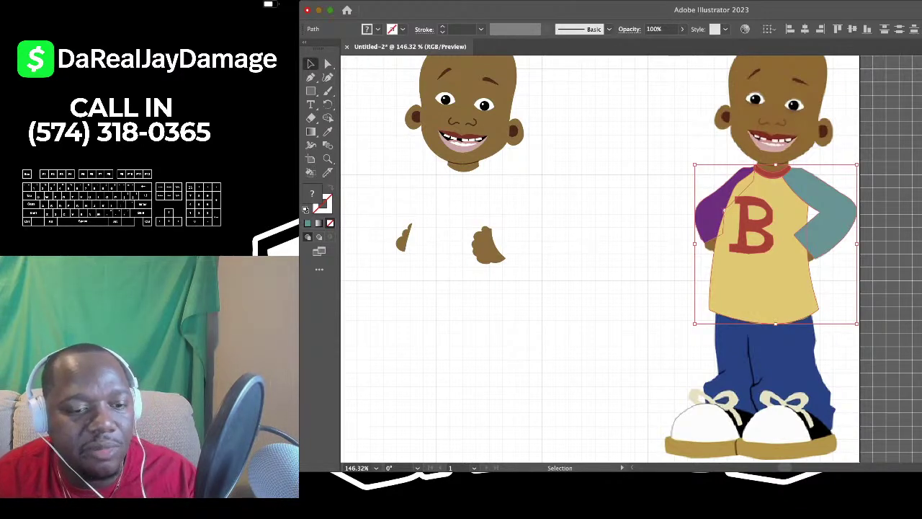
drag(756, 245, 448, 245)
scroll(467, 216, up, 4)
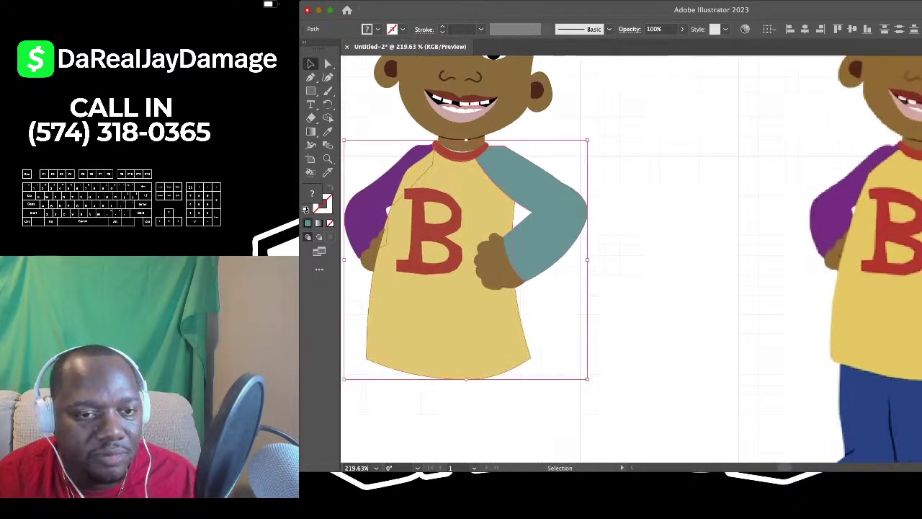
scroll(469, 209, left, 2)
scroll(472, 194, up, 4)
scroll(462, 195, up, 2)
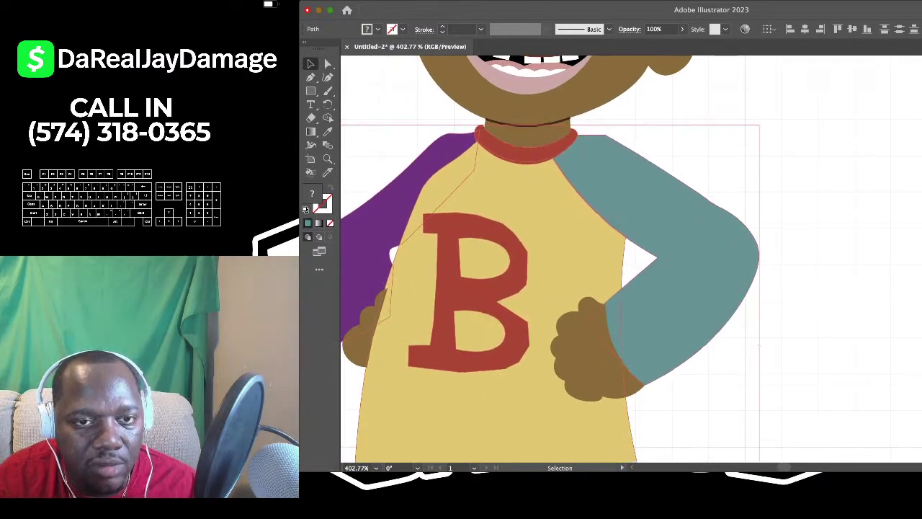
click(689, 103)
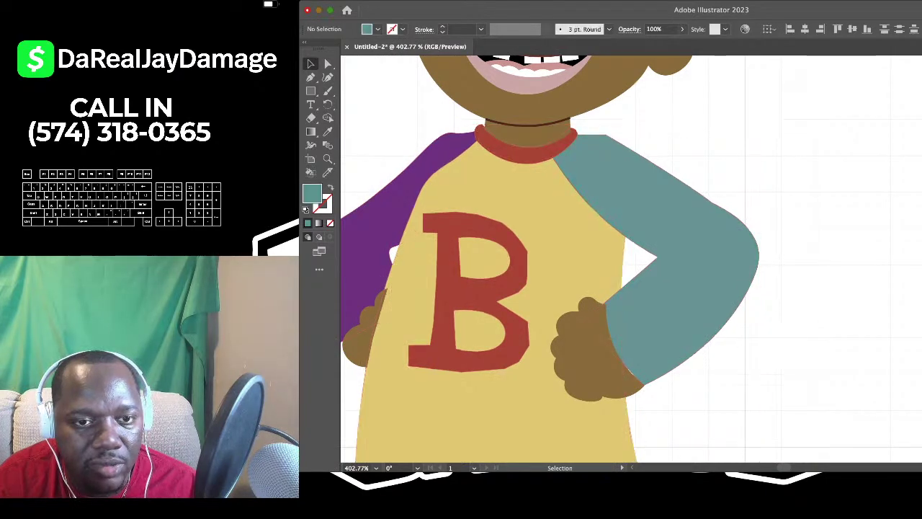
Compare the assembled vector upper body with the reference figure beside it
scroll(689, 103, down, 6)
scroll(689, 103, right, 3)
scroll(589, 259, up, 2)
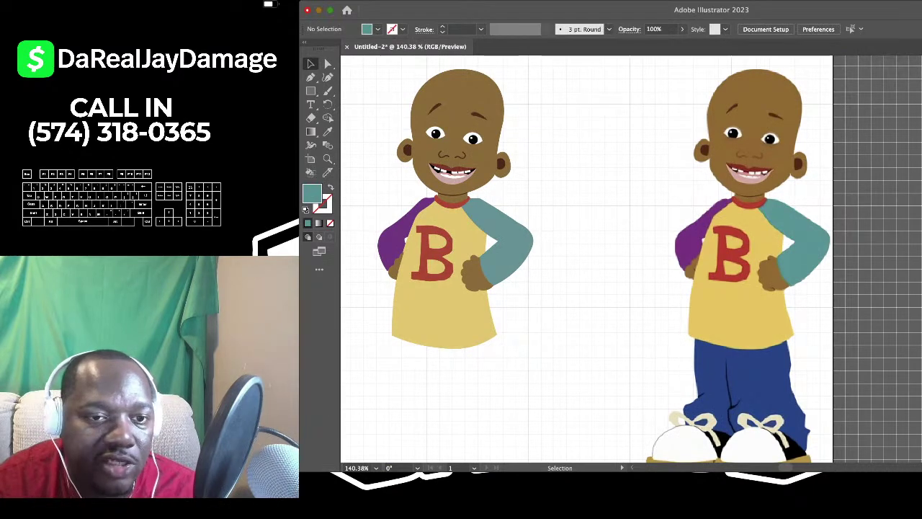
scroll(467, 168, up, 1)
key(super+apostrophe)
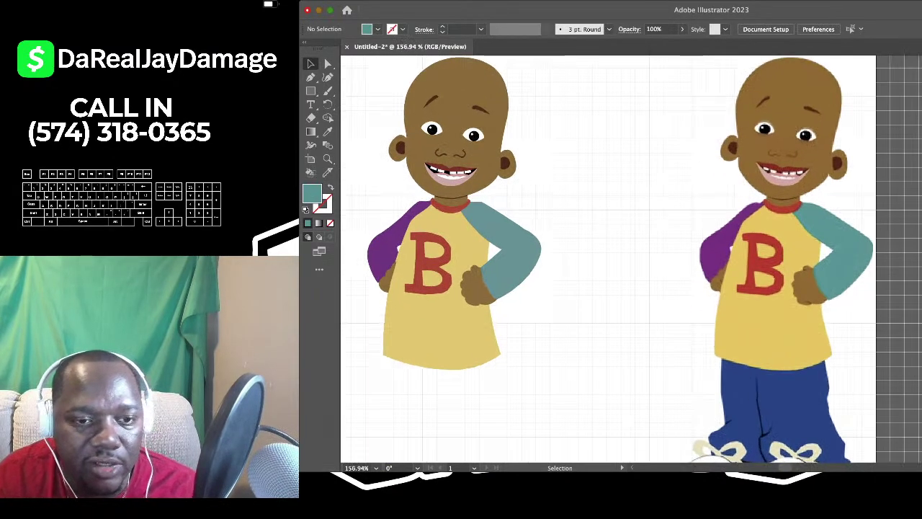
scroll(376, 269, up, 5)
scroll(378, 270, down, 4)
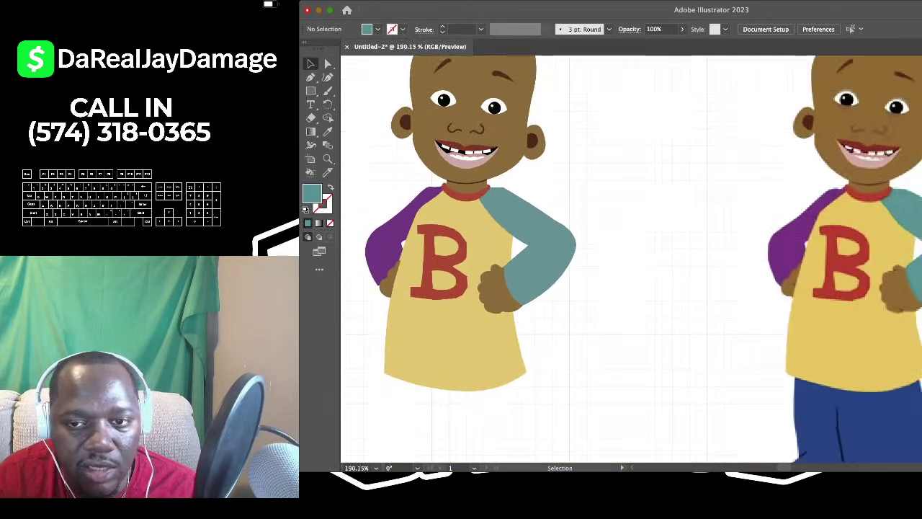
Stretch the brown hand below the purple sleeve slightly outward so it covers the lower corner of the sleeve
scroll(590, 259, right, 5)
scroll(500, 303, up, 3)
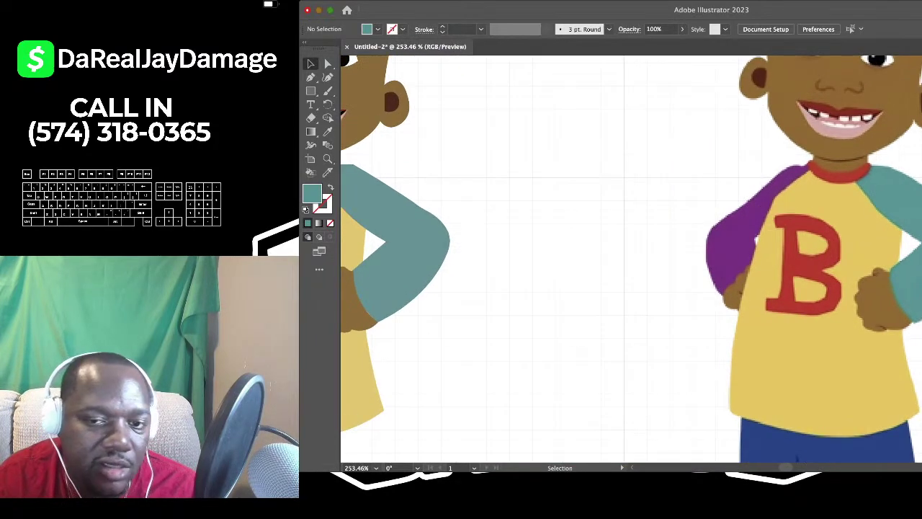
scroll(501, 288, left, 7)
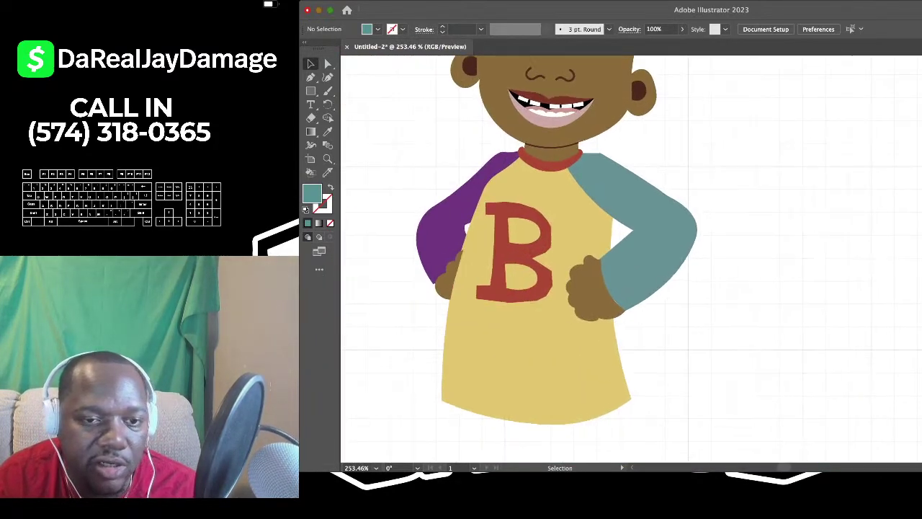
scroll(504, 283, up, 4)
scroll(571, 269, up, 5)
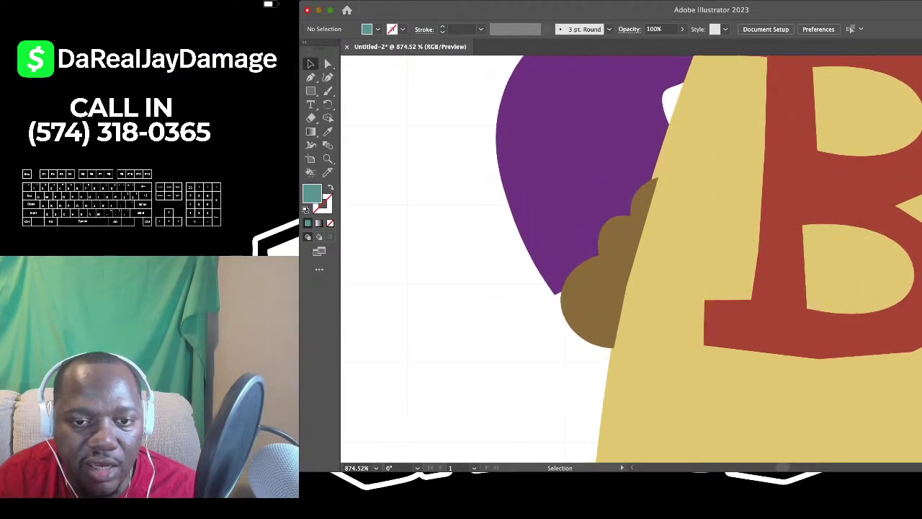
click(570, 303)
scroll(571, 304, up, 4)
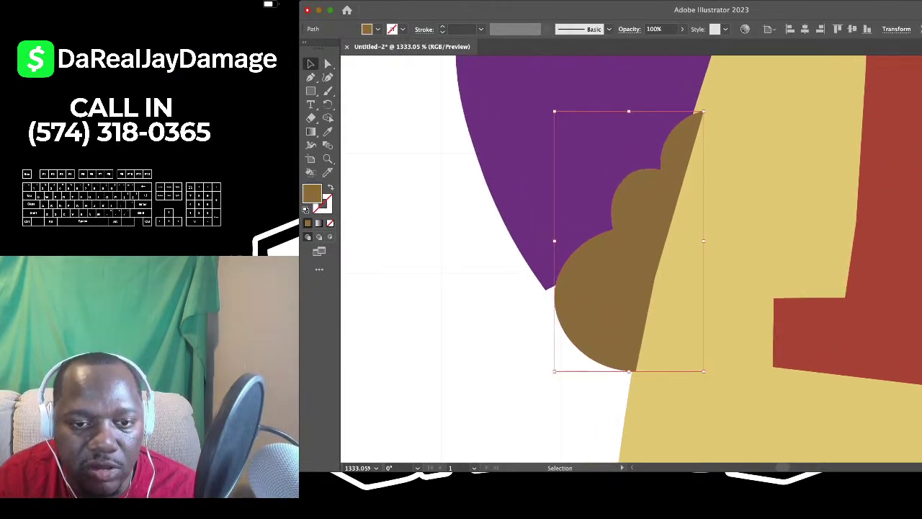
drag(554, 372, 543, 367)
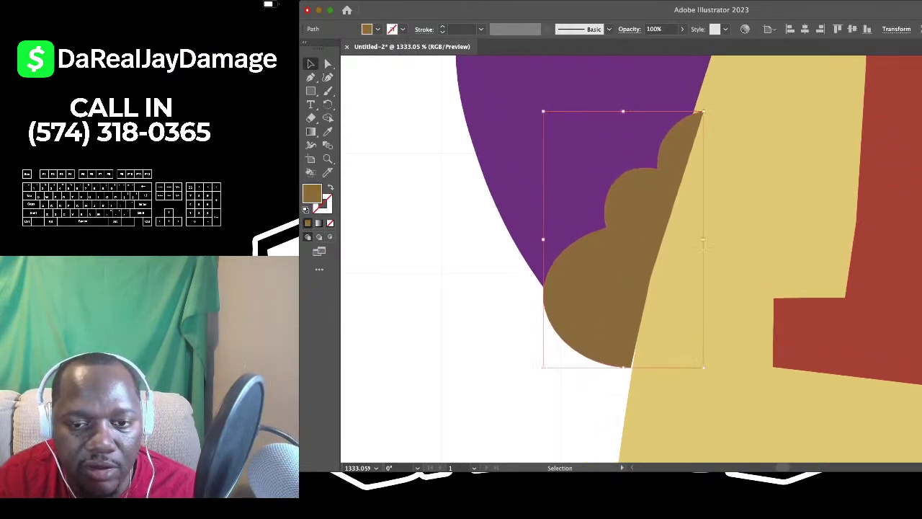
drag(704, 367, 707, 365)
scroll(706, 365, down, 3)
click(609, 400)
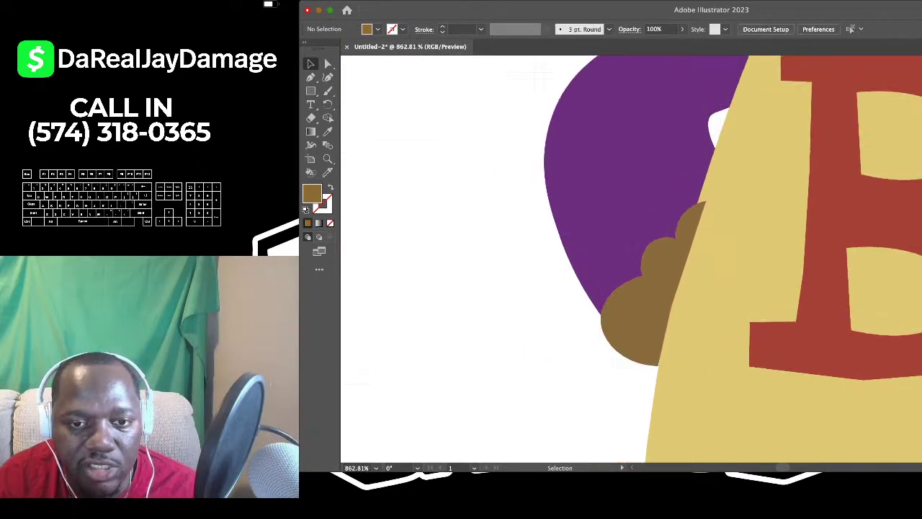
Send the purple sleeve and its hand one level backward in the stacking order
scroll(639, 314, down, 4)
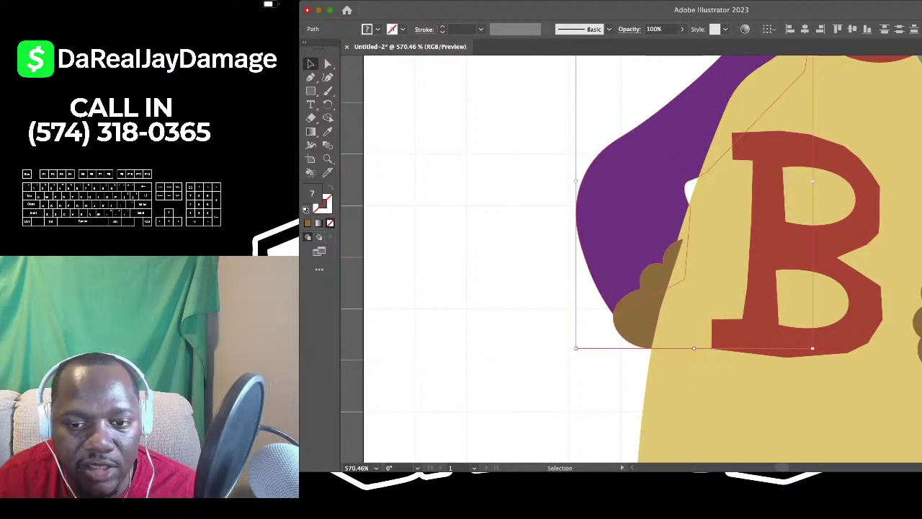
key(super+[)
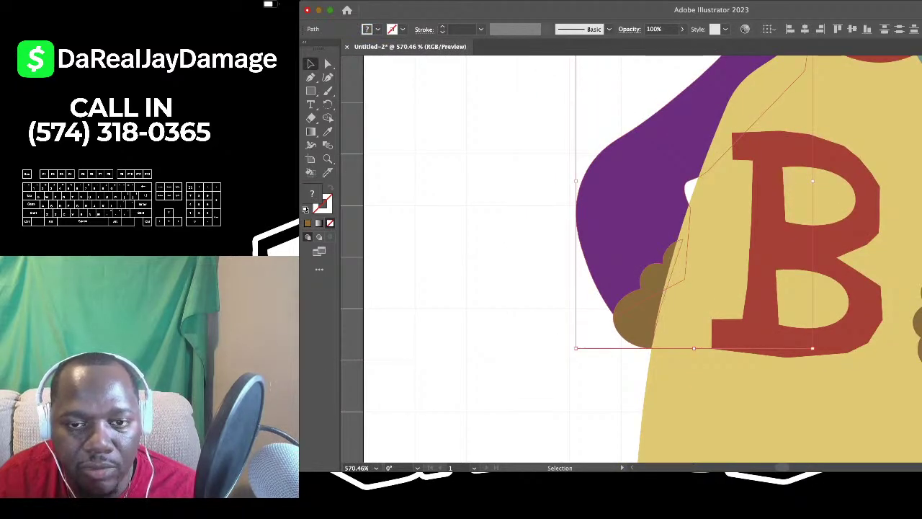
click(497, 344)
Compare the traced figure with the reference character and examine the reference's untraced jeans and shoes
scroll(497, 344, down, 10)
scroll(504, 342, right, 3)
scroll(533, 338, down, 4)
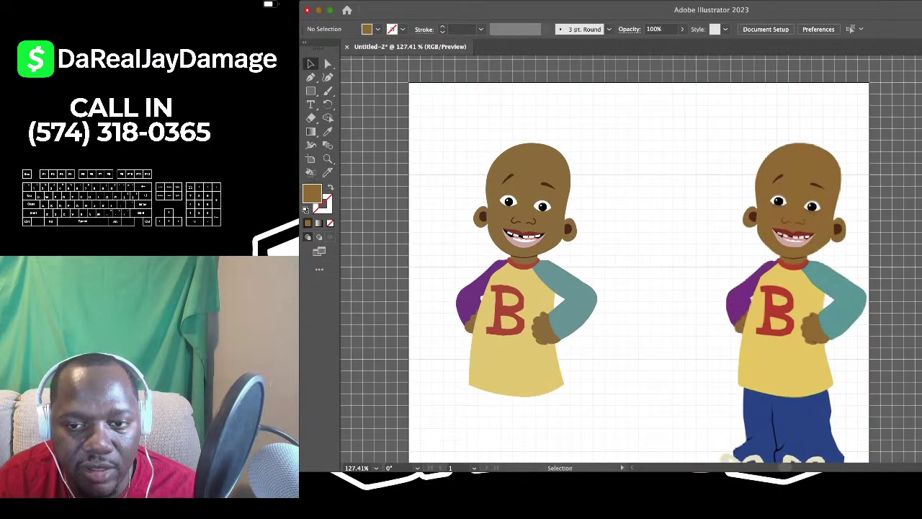
scroll(511, 319, up, 1)
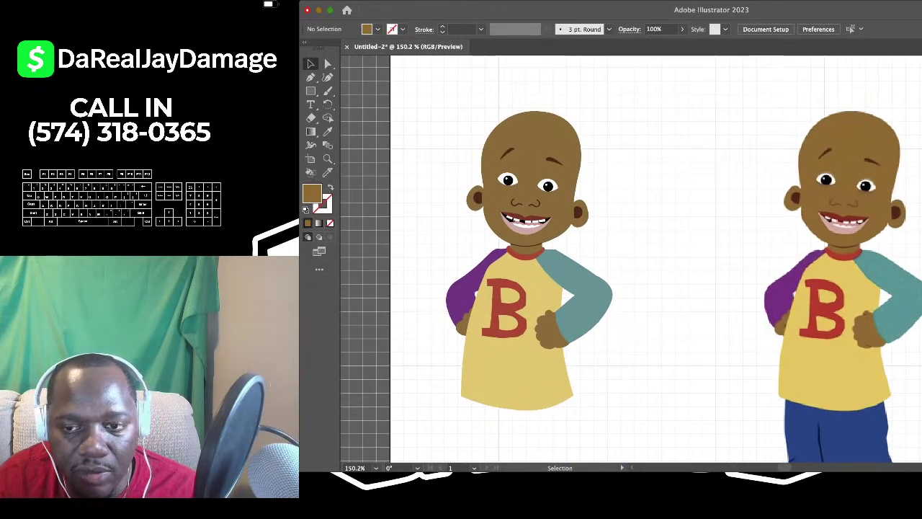
scroll(668, 356, down, 1)
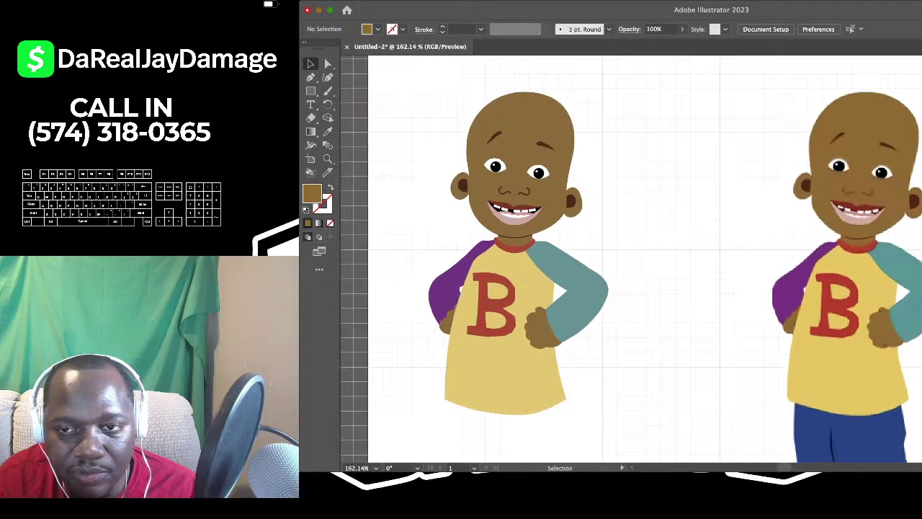
scroll(711, 266, down, 1)
scroll(637, 277, down, 3)
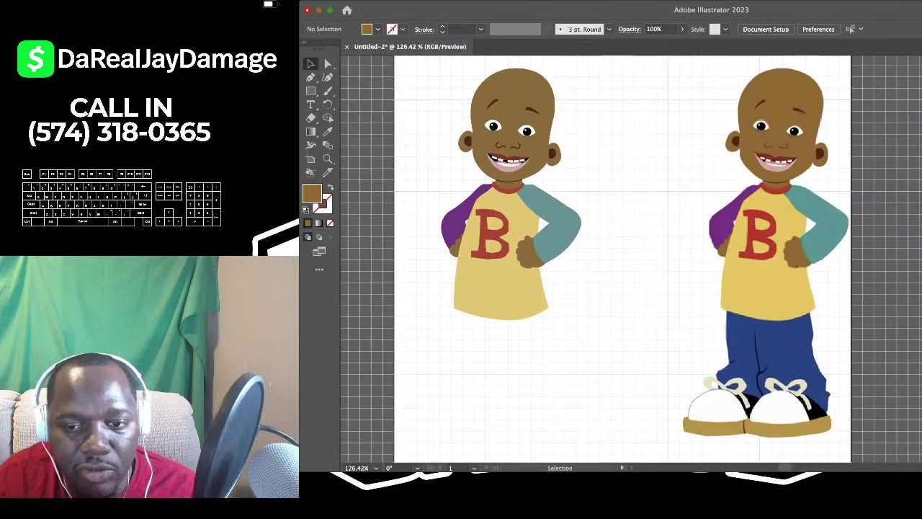
scroll(638, 280, up, 2)
scroll(619, 277, down, 2)
scroll(631, 259, right, 3)
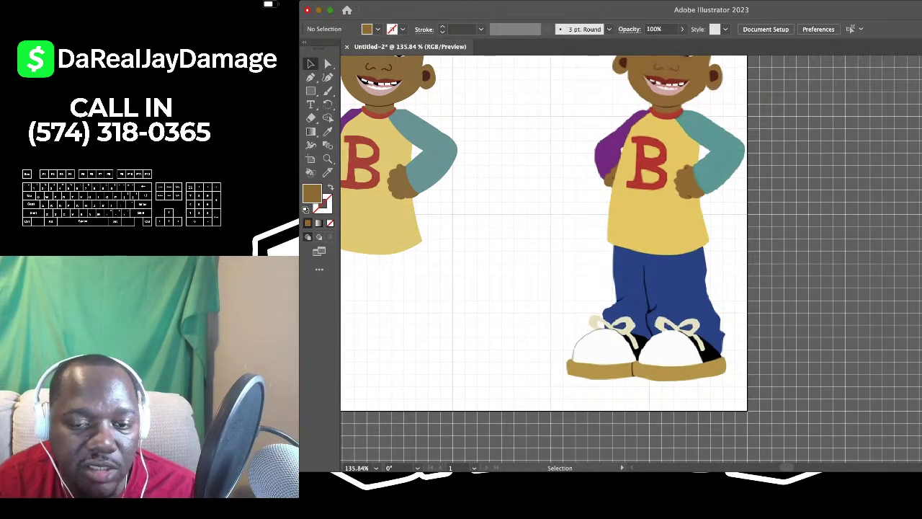
scroll(631, 259, down, 2)
scroll(631, 259, up, 4)
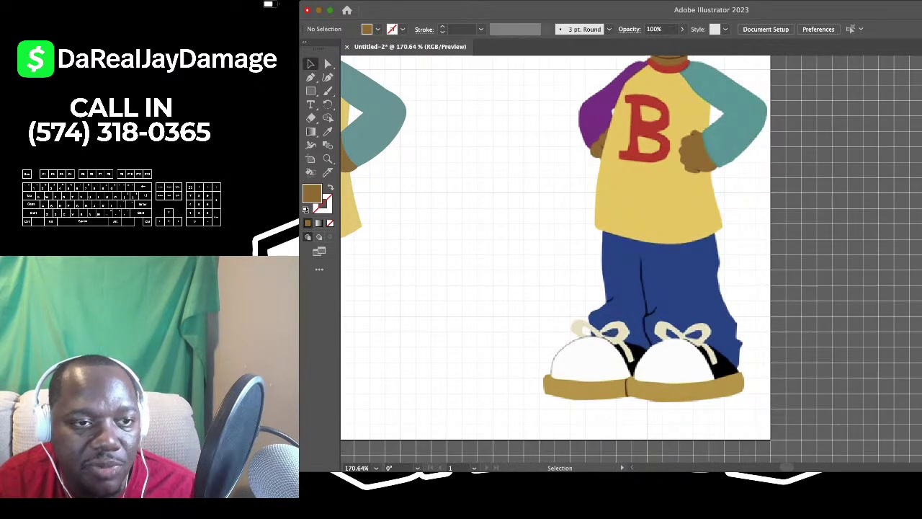
Trace the reference jeans' left outer edge with the Pen tool from under the shirt hem to the lower crease, using no fill
key(p)
scroll(697, 323, up, 3)
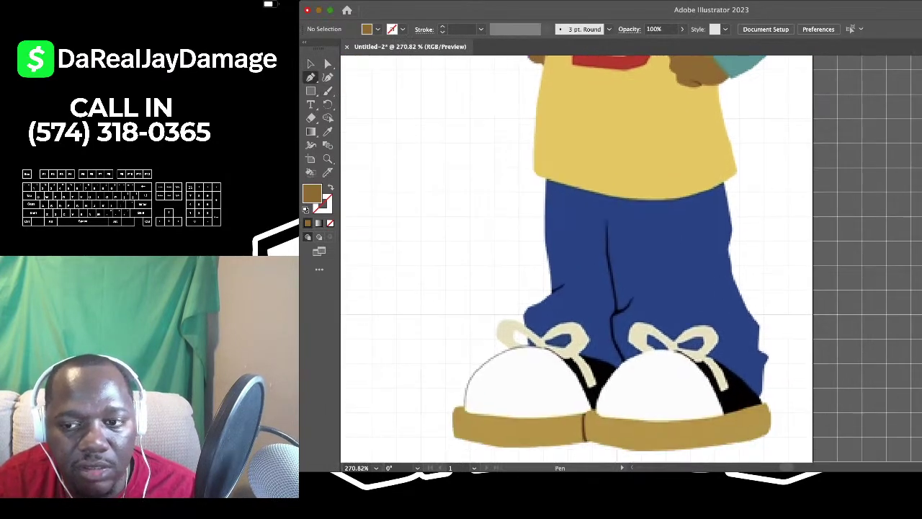
scroll(576, 259, down, 1)
scroll(576, 259, up, 2)
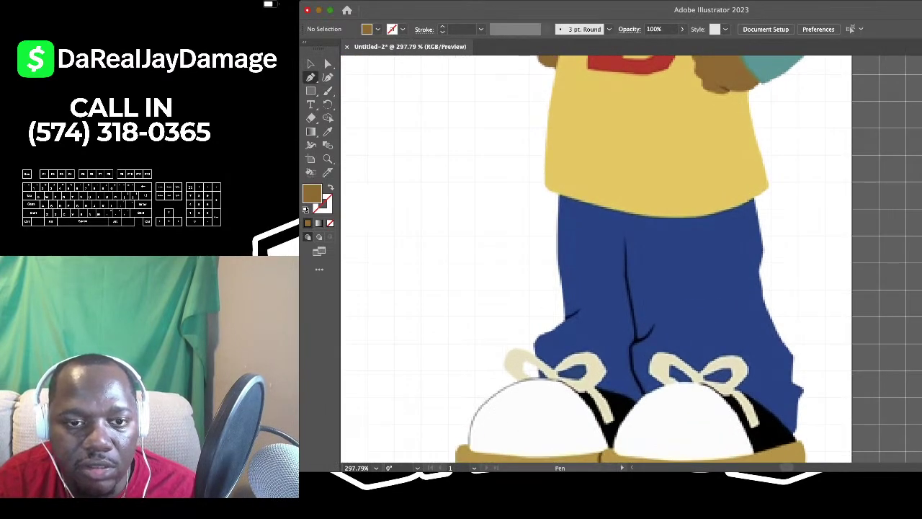
scroll(556, 245, up, 2)
click(558, 147)
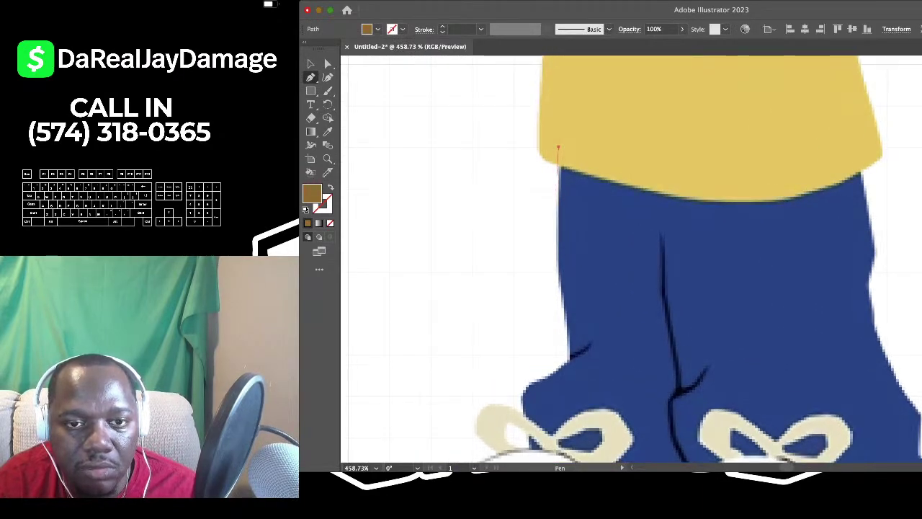
click(560, 173)
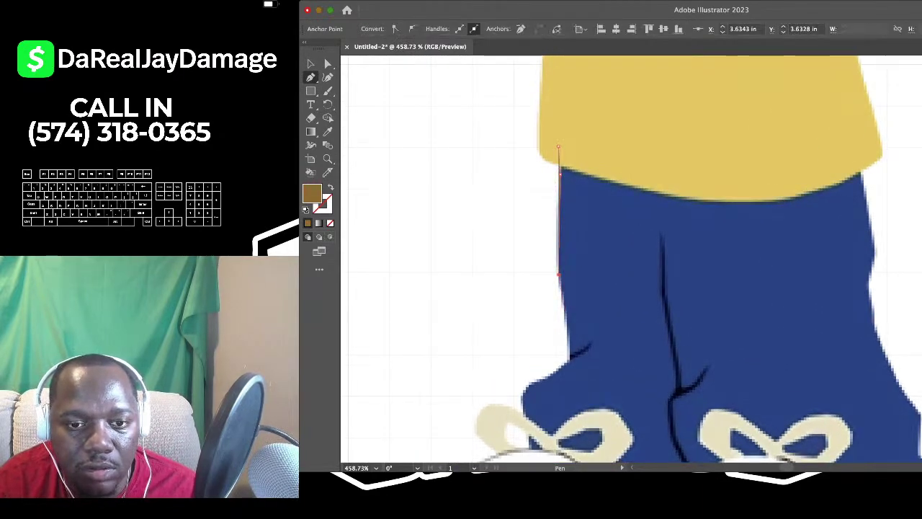
click(567, 319)
click(568, 354)
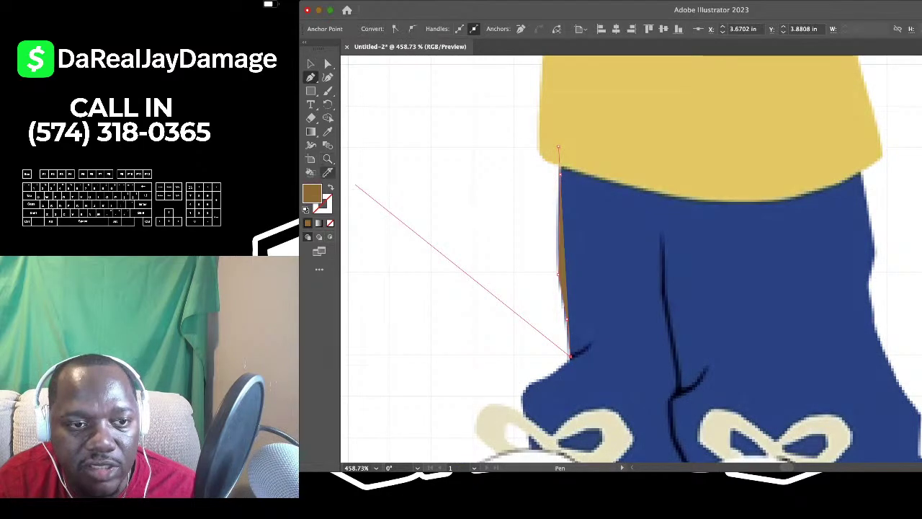
click(330, 223)
Continue the jeans outline around the bulging left cuff to the top of the white shoe, using the Curvature tool
scroll(559, 346, down, 4)
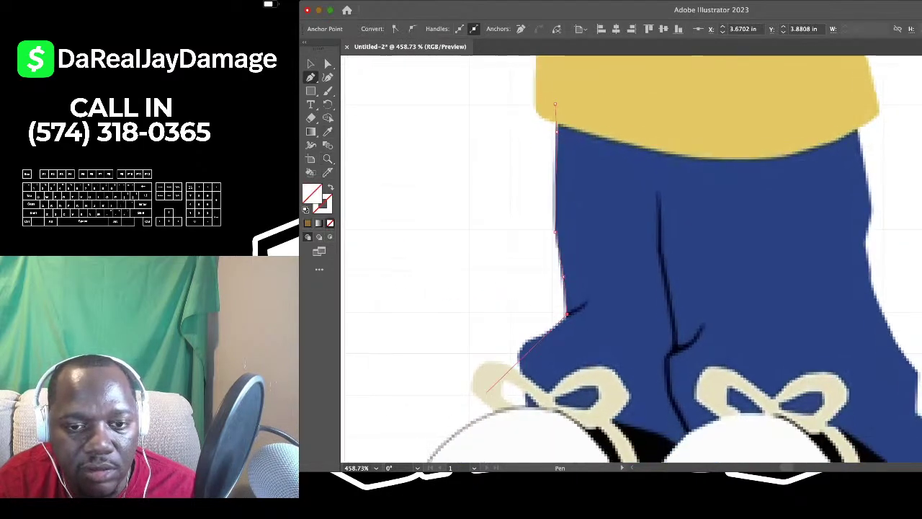
scroll(558, 316, up, 4)
scroll(551, 327, up, 1)
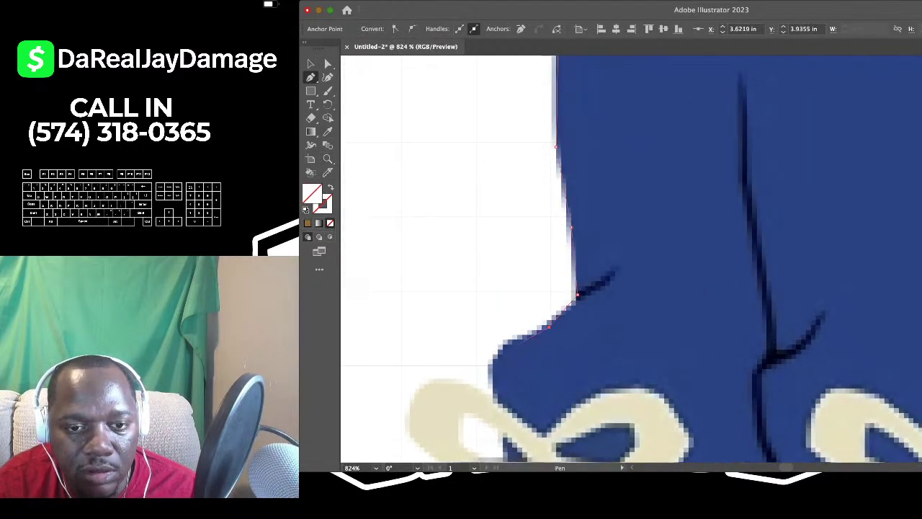
key(shift+grave)
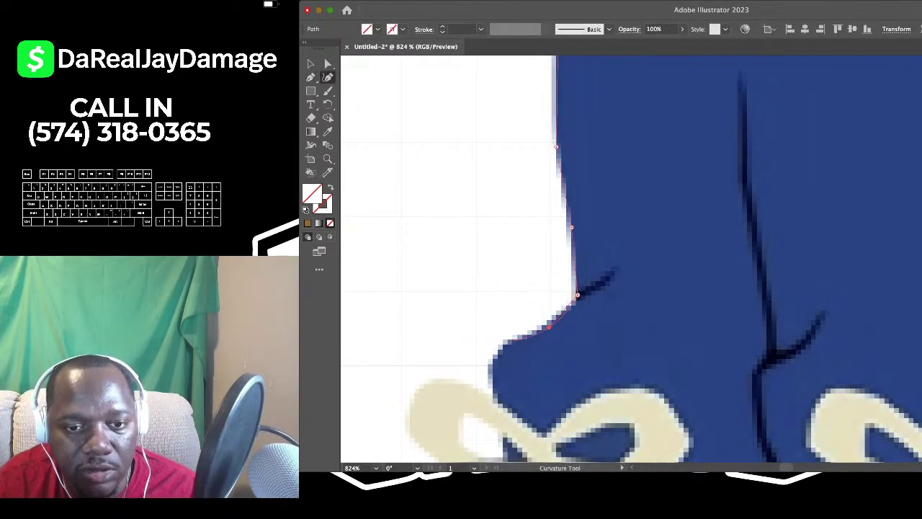
scroll(631, 259, down, 3)
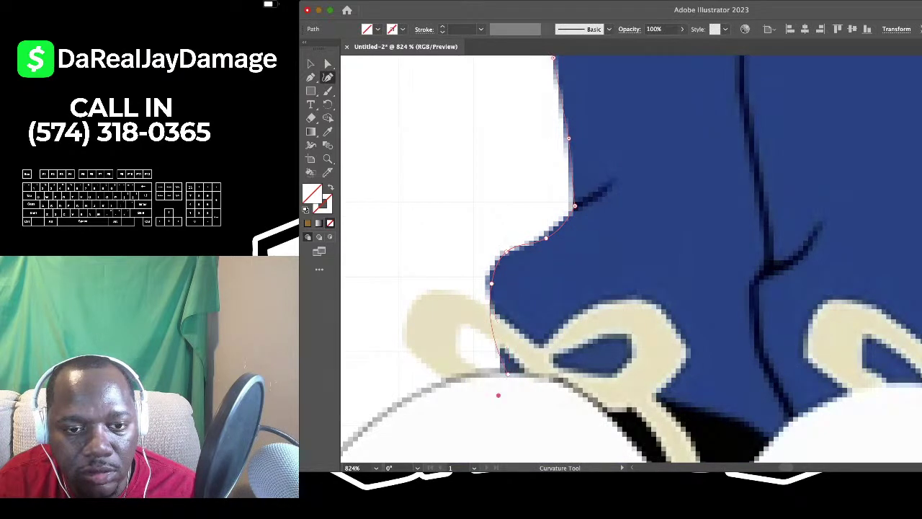
drag(498, 395, 428, 348)
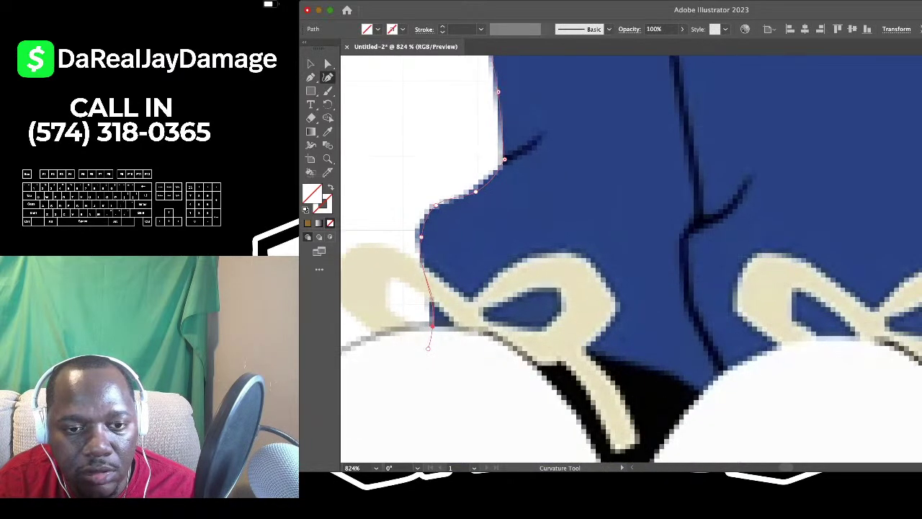
Carry the jeans outline across both shoes to the lower right corner of the jeans
scroll(531, 387, down, 3)
scroll(531, 387, right, 4)
click(588, 371)
scroll(588, 371, right, 4)
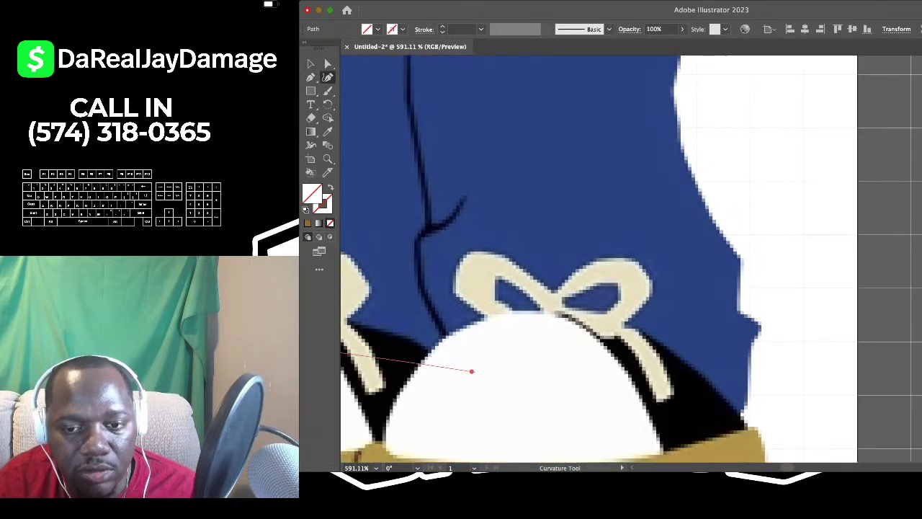
click(642, 382)
scroll(641, 382, up, 4)
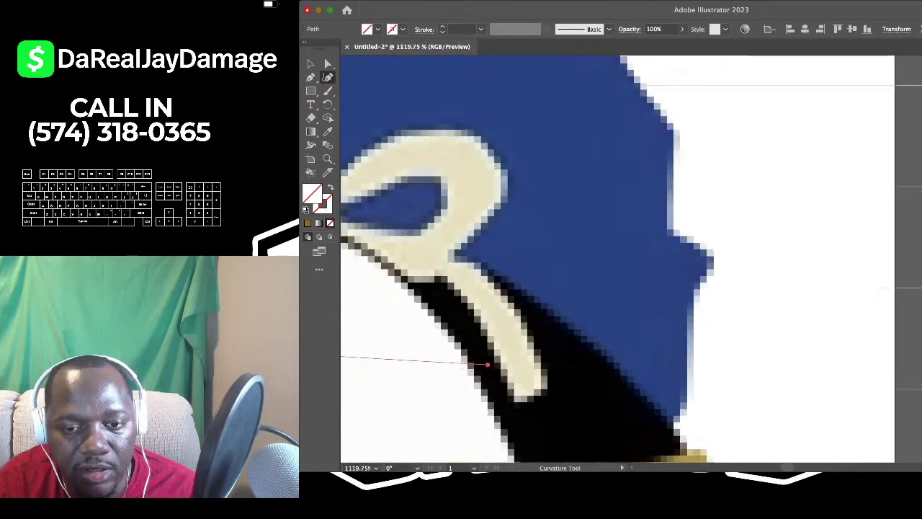
scroll(641, 393, down, 3)
click(644, 393)
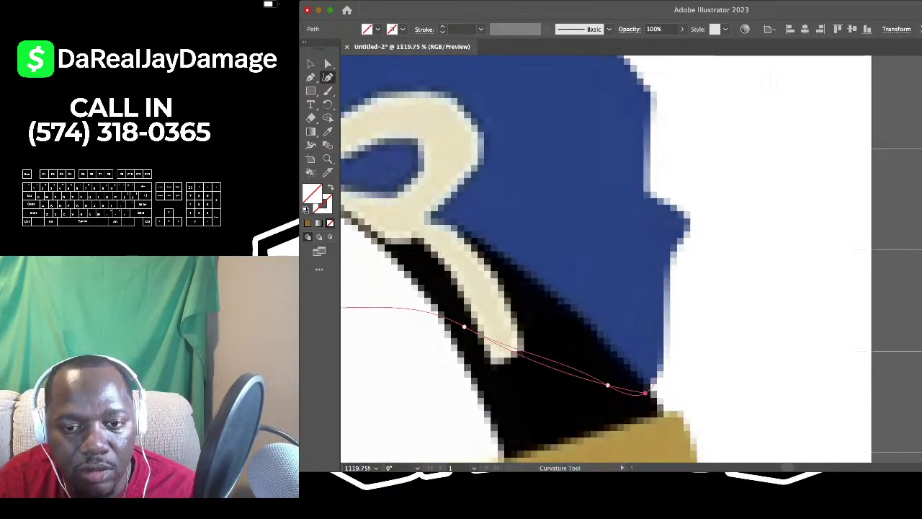
Trace the right cuff of the jeans upward around its pointed fold to the corner above it
click(662, 366)
scroll(662, 366, up, 1)
scroll(662, 374, up, 1)
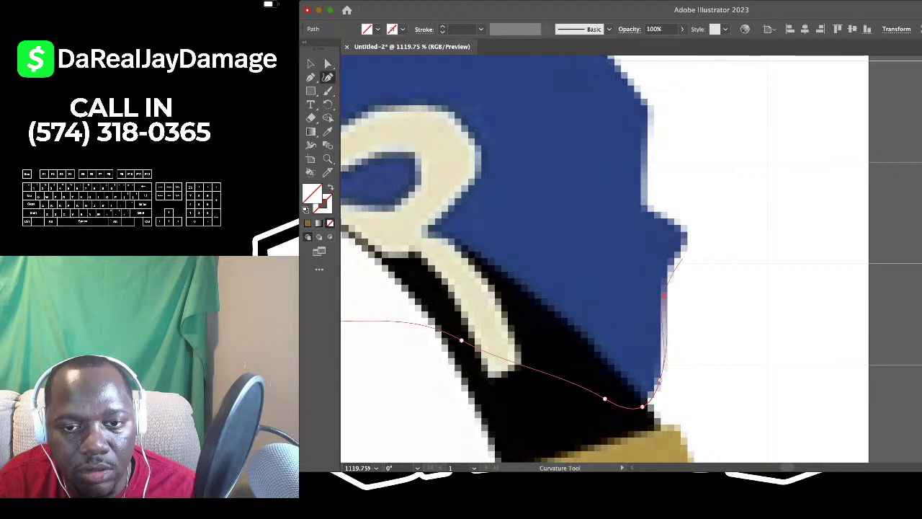
click(663, 296)
scroll(641, 204, up, 4)
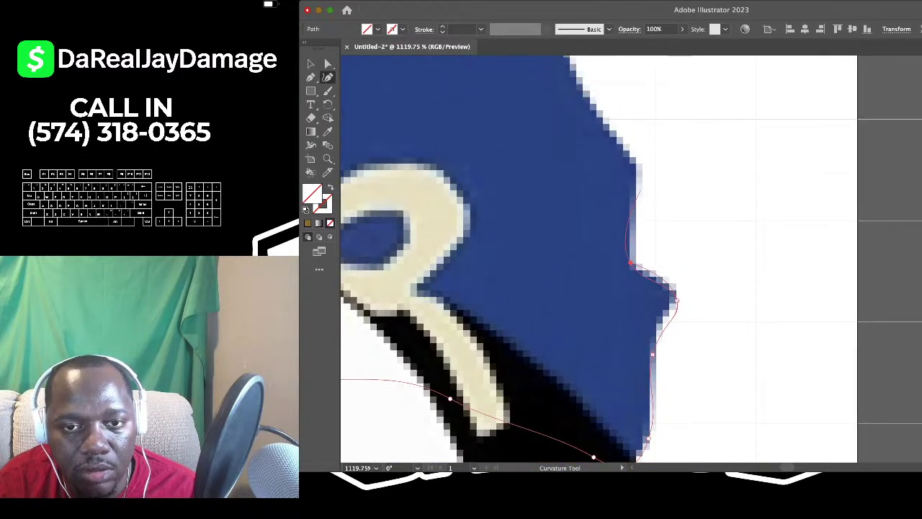
scroll(641, 238, down, 2)
scroll(636, 227, up, 3)
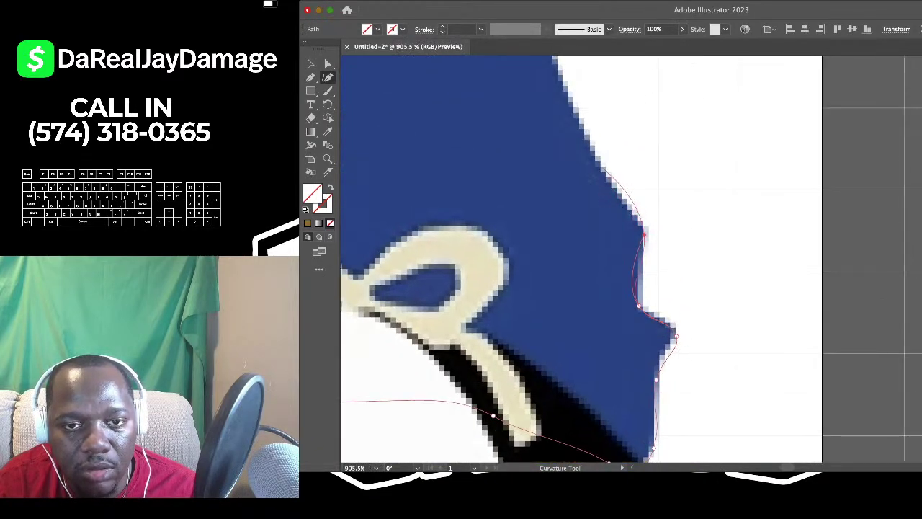
Trace the jeans' right outer edge up past the shirt hem and fit the curve to the upper leg
click(603, 169)
scroll(603, 169, up, 6)
click(572, 150)
scroll(571, 150, down, 3)
scroll(571, 150, up, 6)
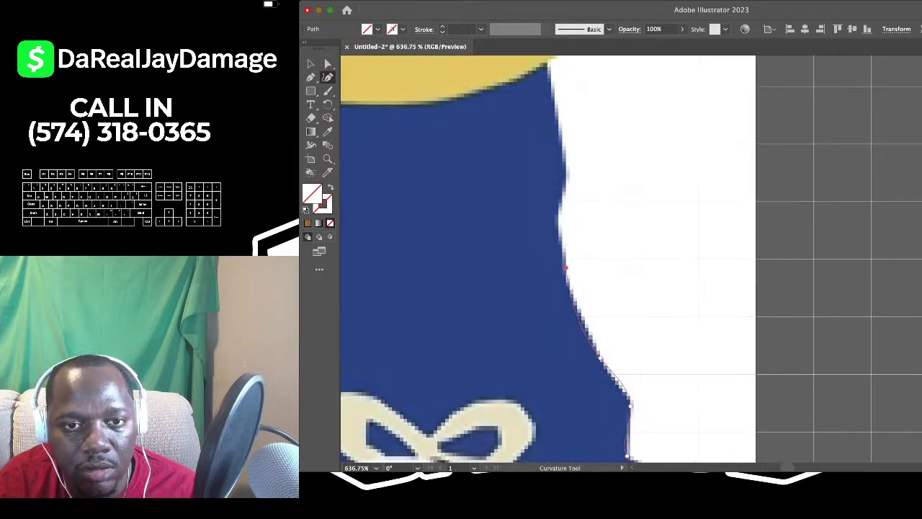
scroll(620, 259, up, 3)
scroll(547, 259, up, 3)
click(583, 271)
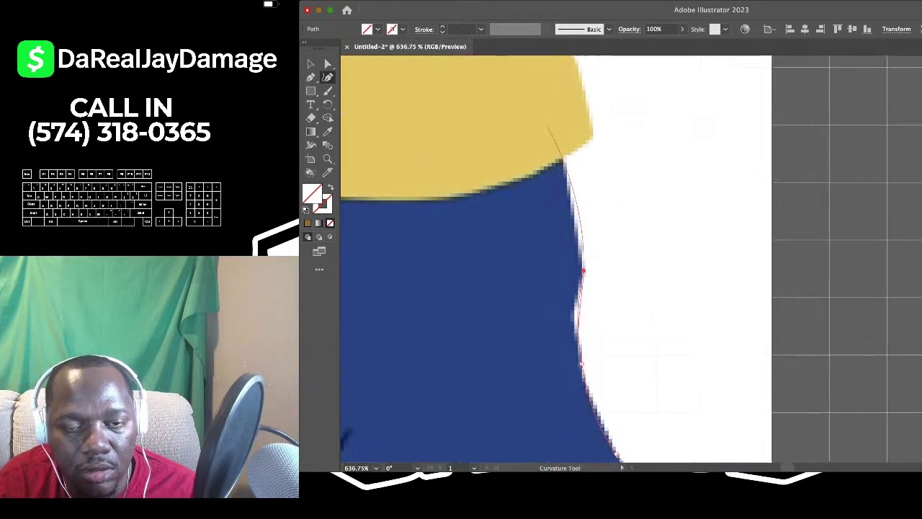
drag(579, 216, 576, 218)
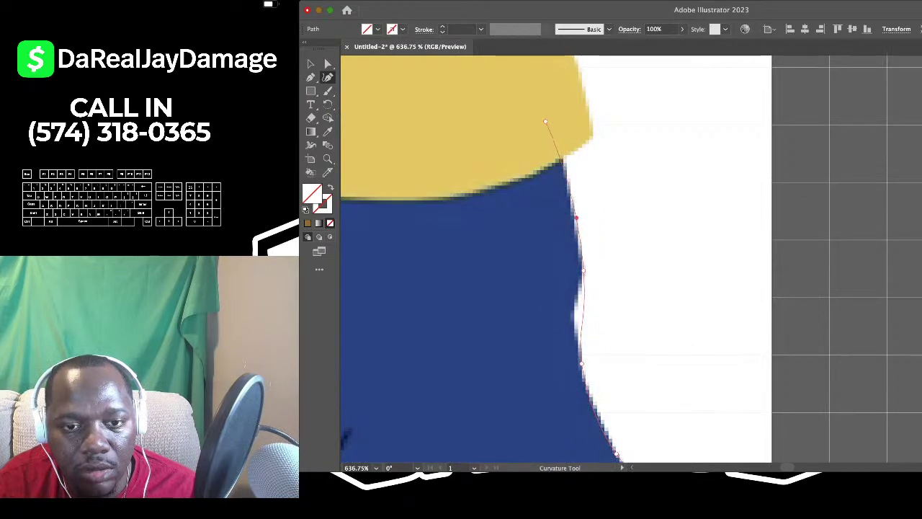
Close the jeans outline with a straight Pen segment between its two upper ends, inside the yellow shirt
scroll(582, 315, down, 5)
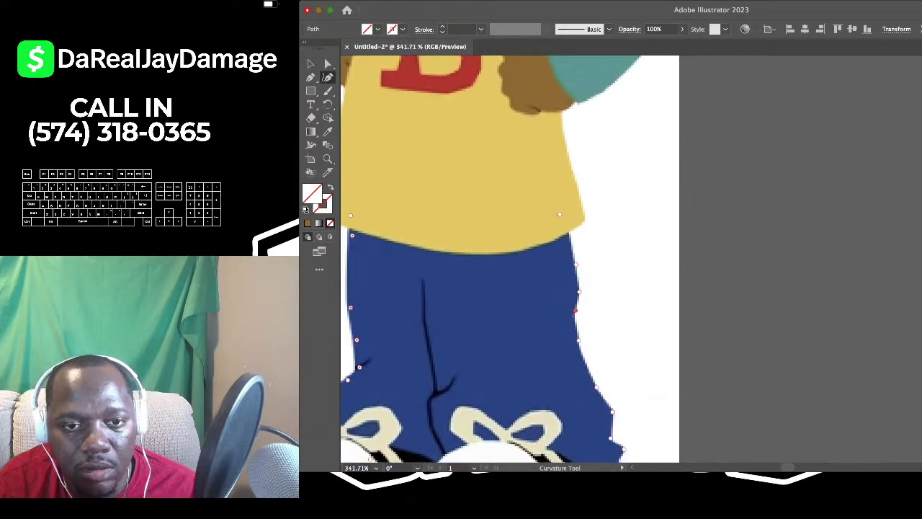
scroll(496, 259, left, 2)
key(p)
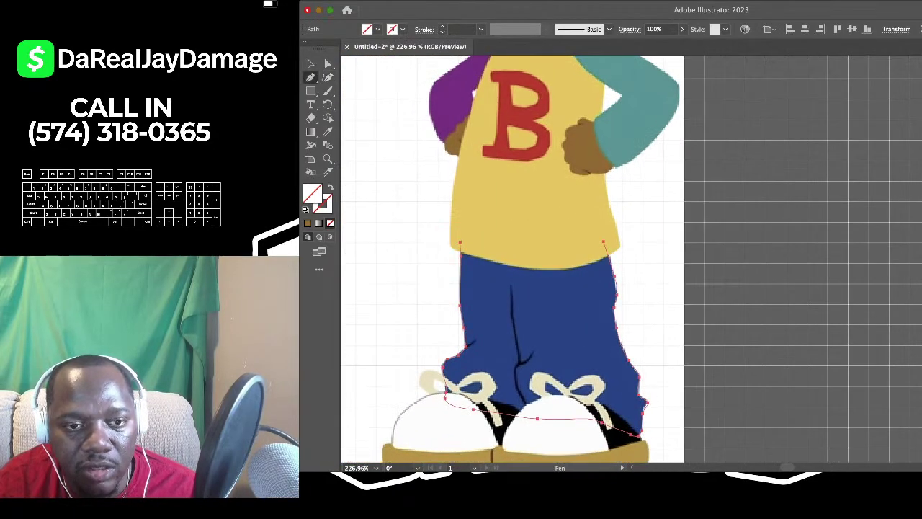
click(460, 242)
click(603, 241)
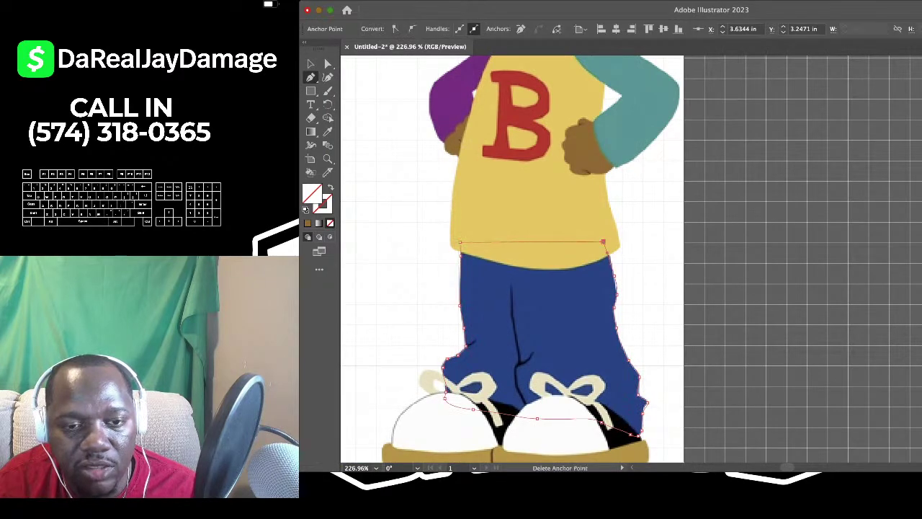
Fill the closed jeans shape with the blue sampled from the reference jeans using the Eyedropper
scroll(603, 241, down, 2)
scroll(603, 241, left, 2)
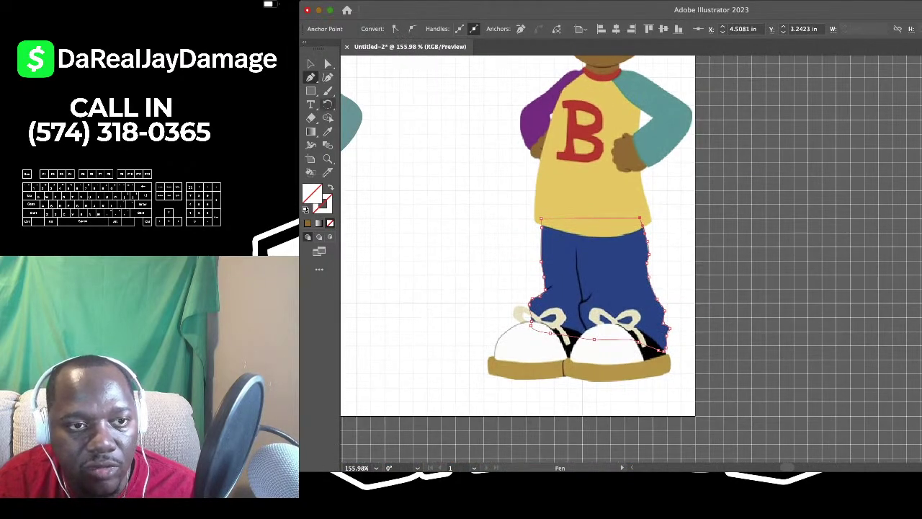
click(328, 132)
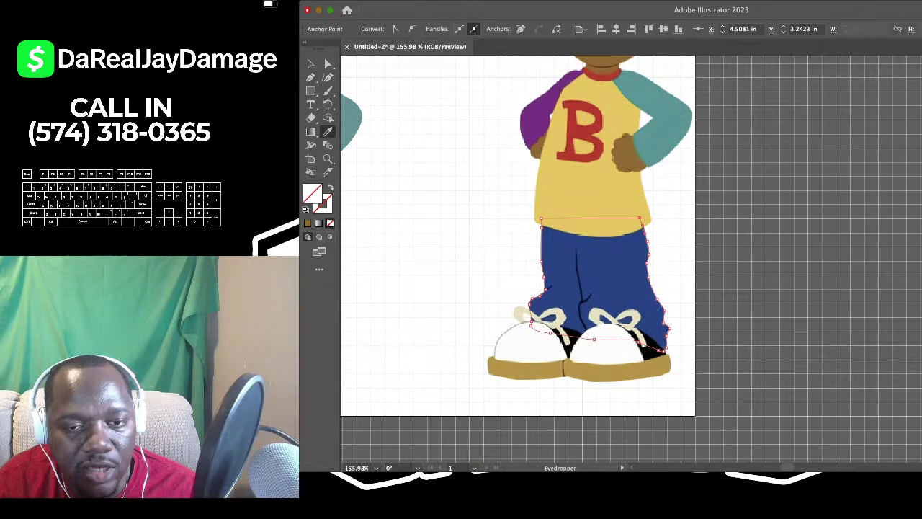
click(616, 256)
scroll(616, 255, down, 2)
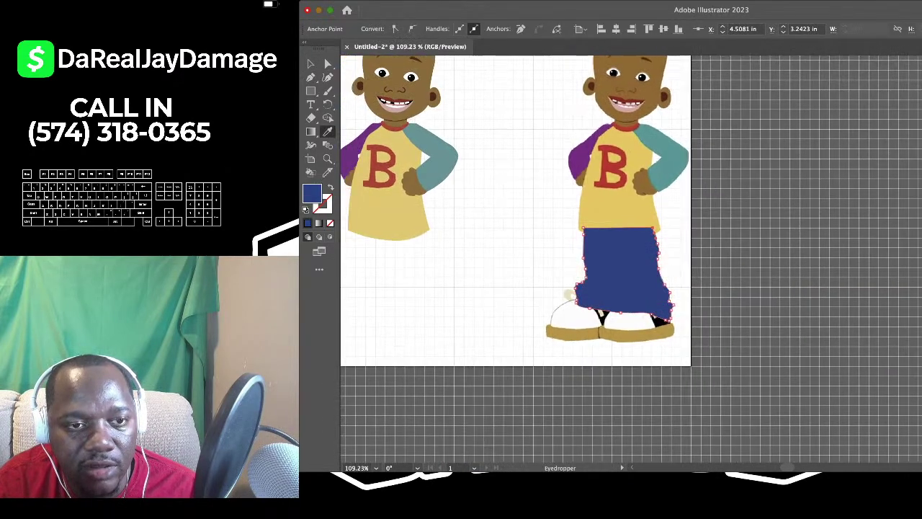
scroll(616, 256, left, 1)
Move the blue jeans under the shirt of the vector boy, send them to the back and deselect them
click(310, 64)
scroll(631, 259, left, 2)
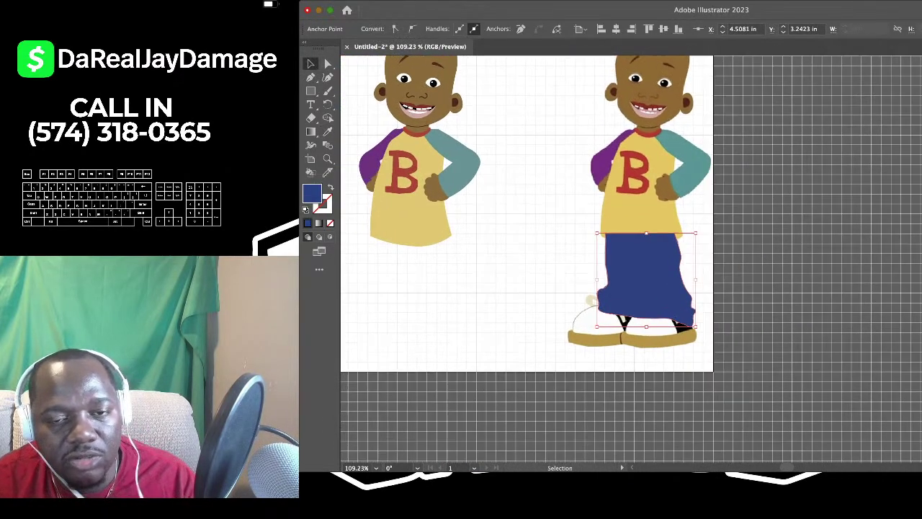
drag(675, 278, 444, 277)
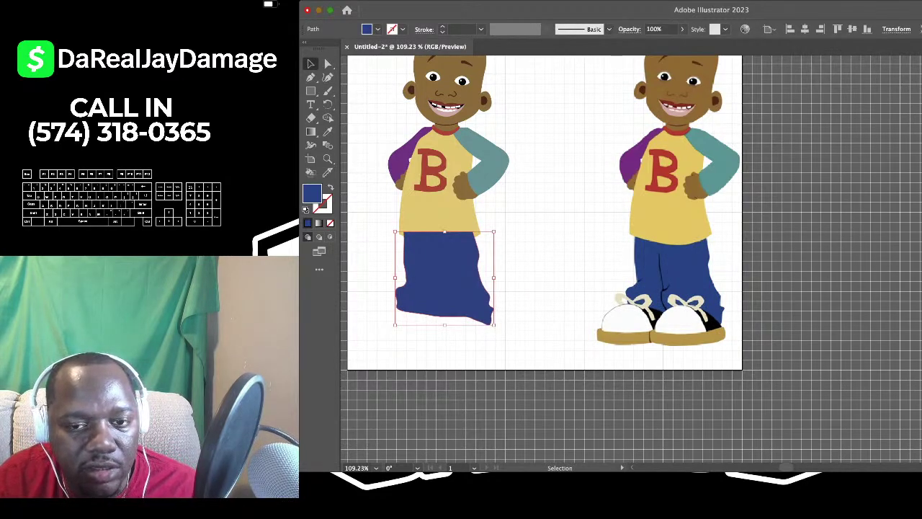
key(shift+super+bracketleft)
click(569, 345)
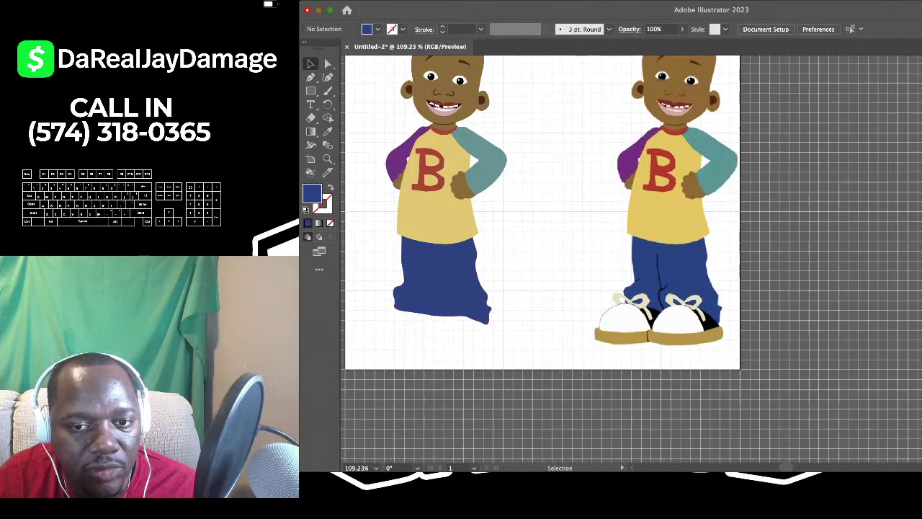
Draw the small pointed crease above the reference jeans' left cuff with the Pen tool and fill it black
scroll(569, 346, right, 1)
scroll(569, 345, up, 1)
scroll(590, 353, down, 2)
scroll(591, 352, left, 2)
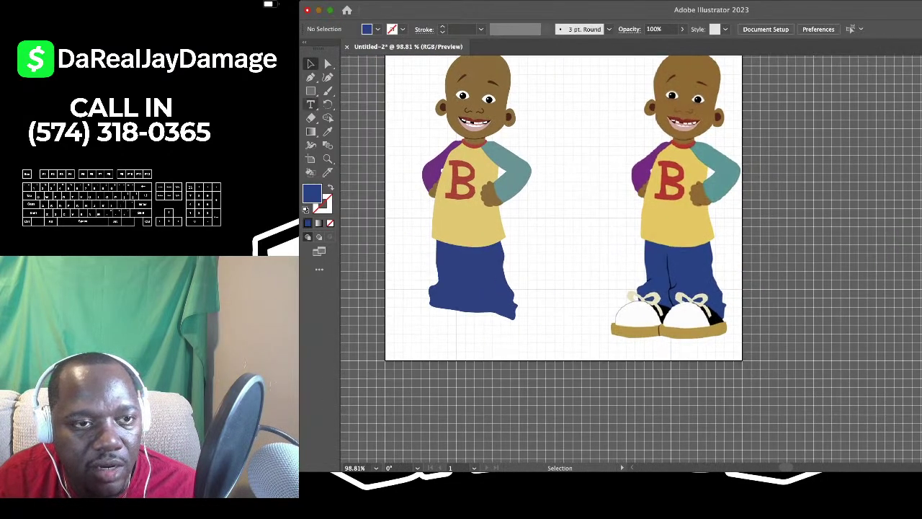
key(p)
scroll(699, 288, up, 3)
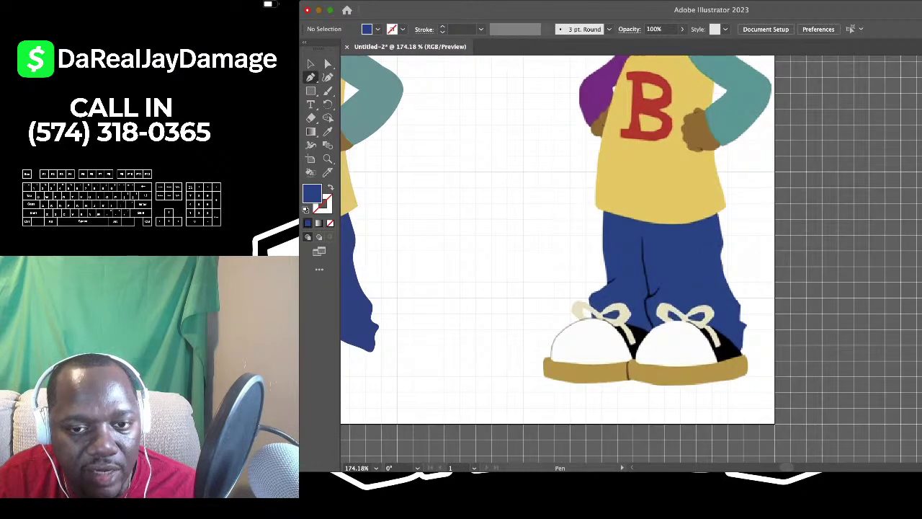
scroll(796, 317, up, 3)
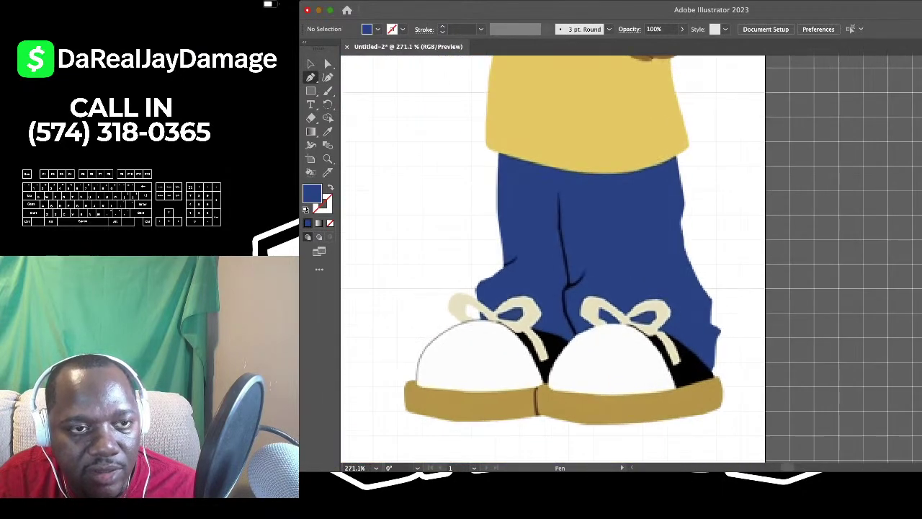
scroll(498, 252, up, 4)
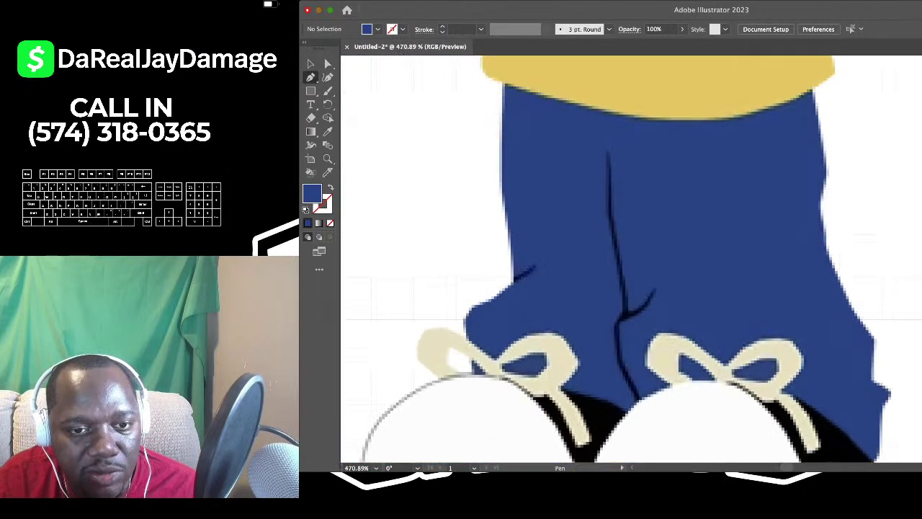
click(516, 287)
click(553, 268)
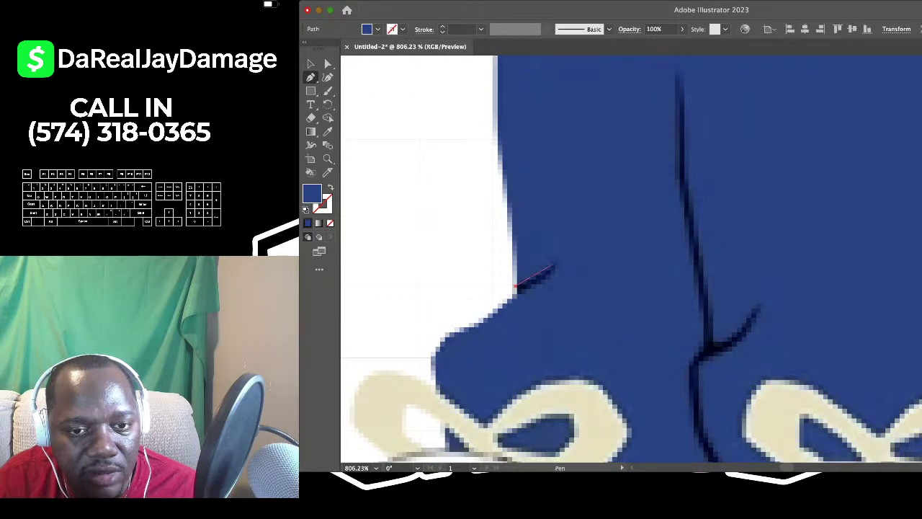
click(560, 261)
click(517, 297)
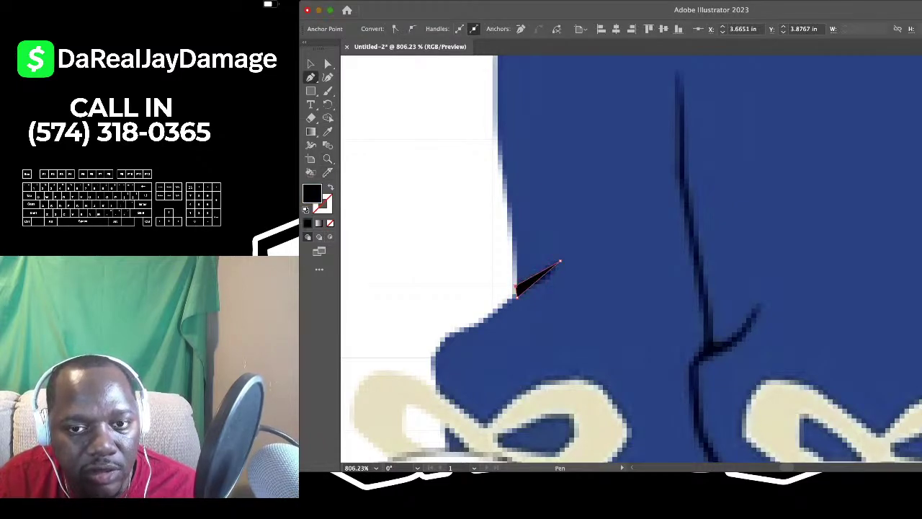
Trace the left edge of the jeans' centre crease from its top to the fork with the Curvature tool, without fill
scroll(681, 224, right, 1)
scroll(681, 223, down, 3)
scroll(680, 224, right, 1)
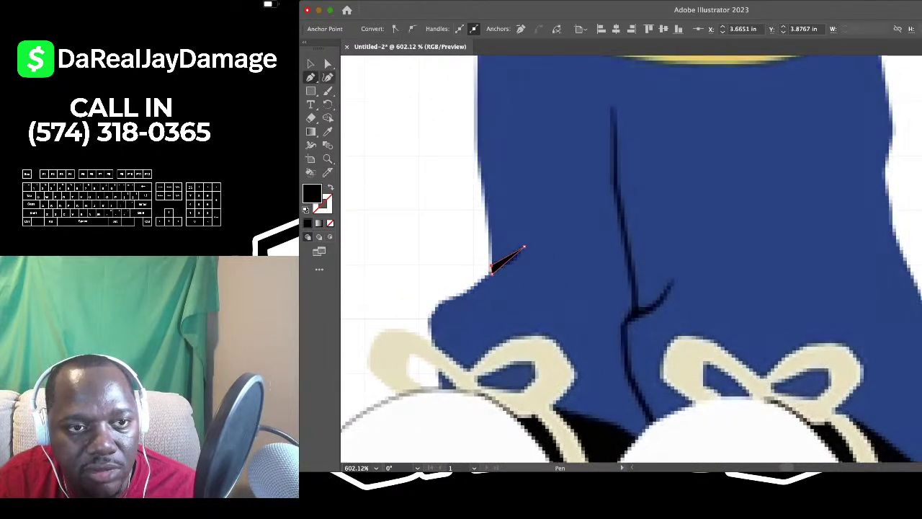
click(328, 77)
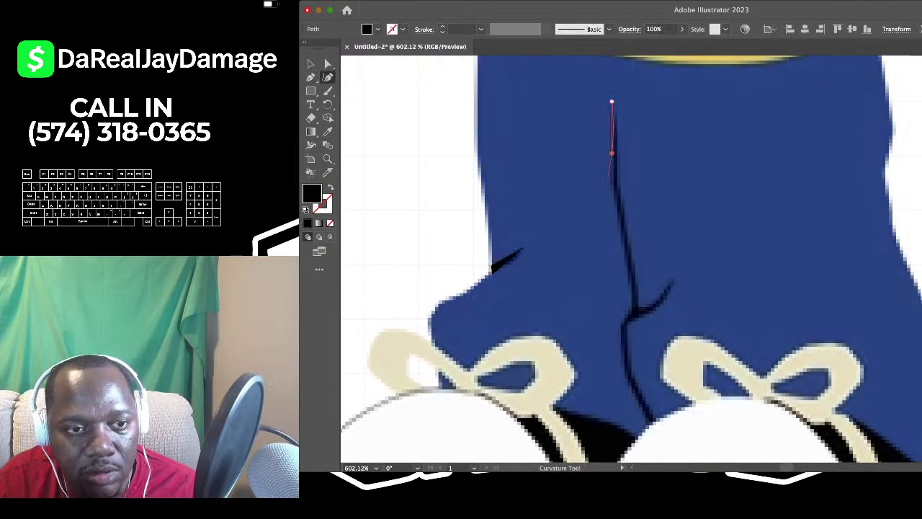
click(330, 222)
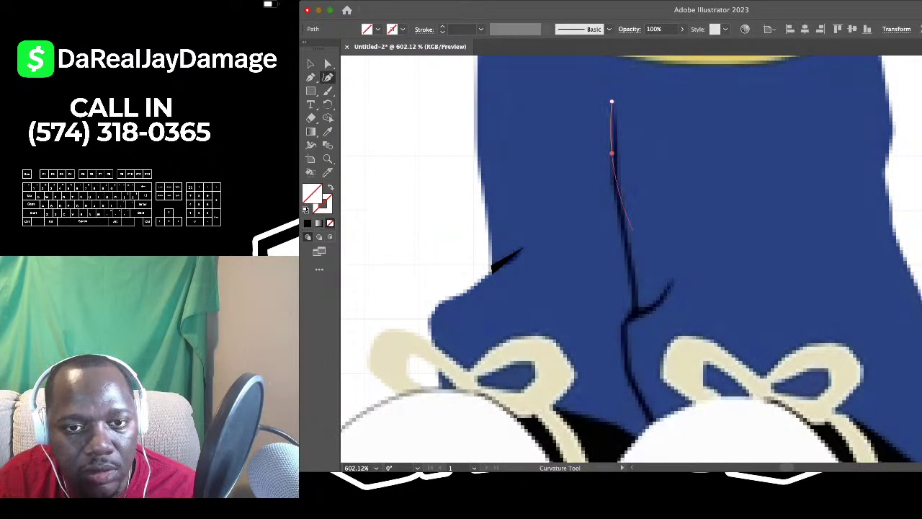
scroll(632, 230, up, 4)
click(611, 223)
scroll(611, 224, down, 3)
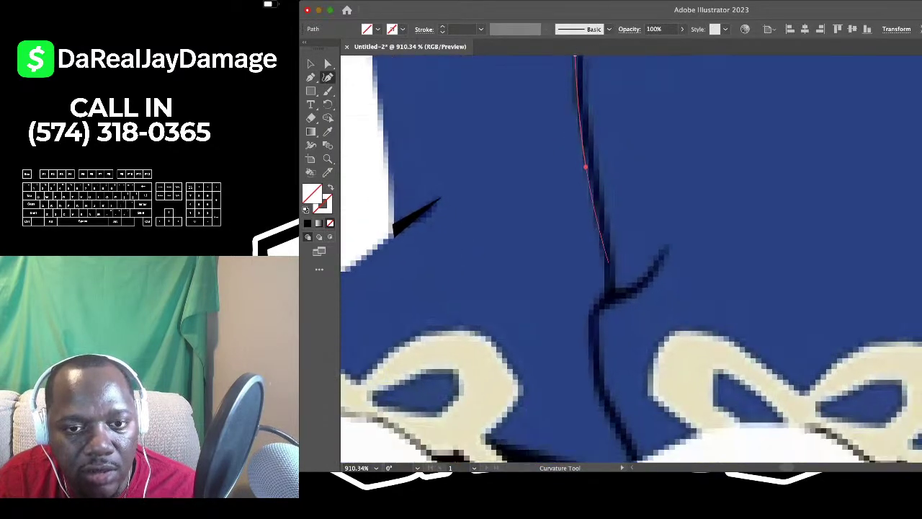
click(607, 266)
click(605, 300)
scroll(595, 341, up, 2)
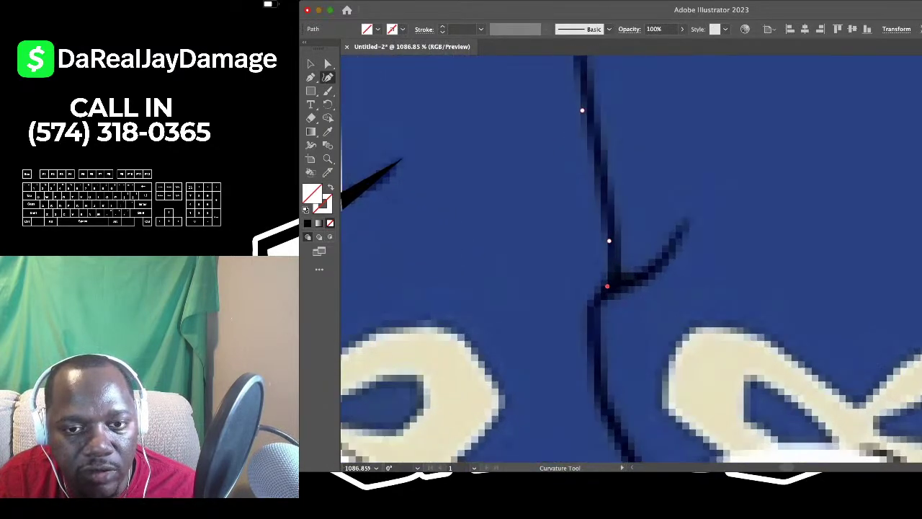
scroll(608, 286, up, 1)
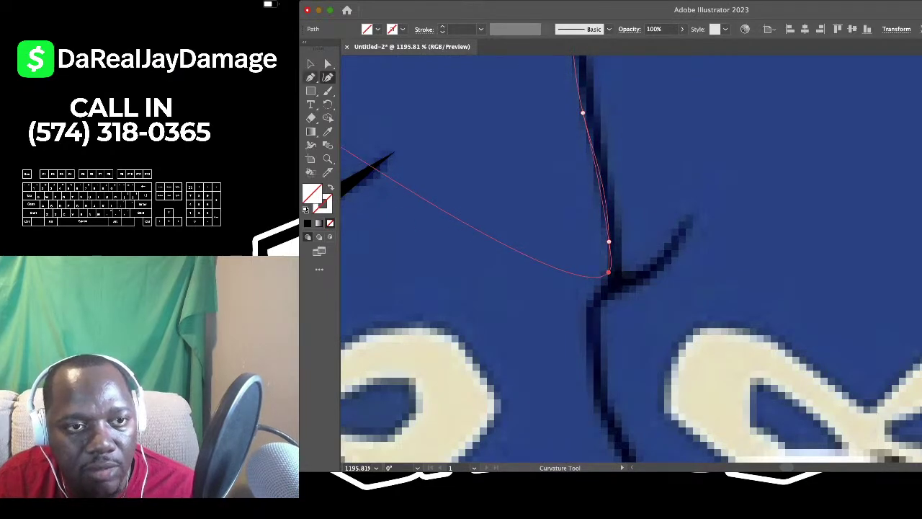
Continue the crease outline with straight Pen segments past the fork, down to the white shoe and around its lower end
key(p)
click(608, 272)
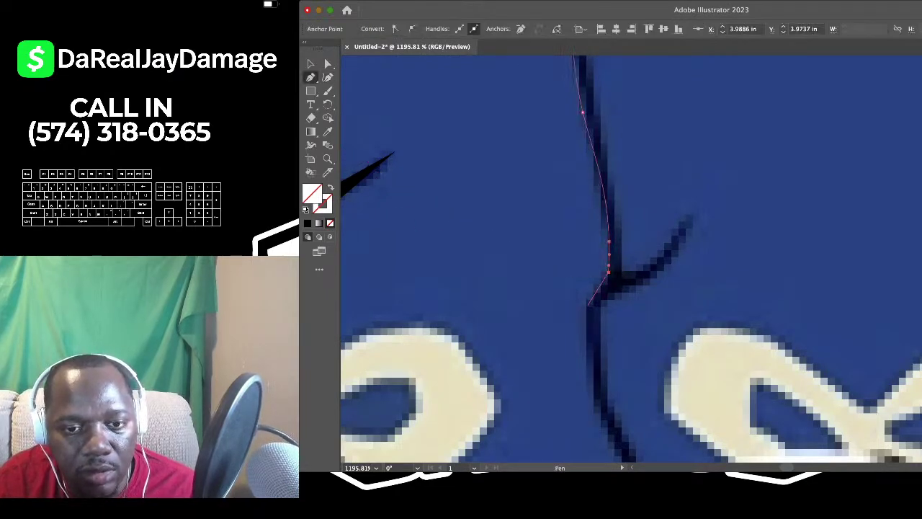
click(587, 305)
scroll(591, 317, down, 3)
scroll(592, 340, down, 4)
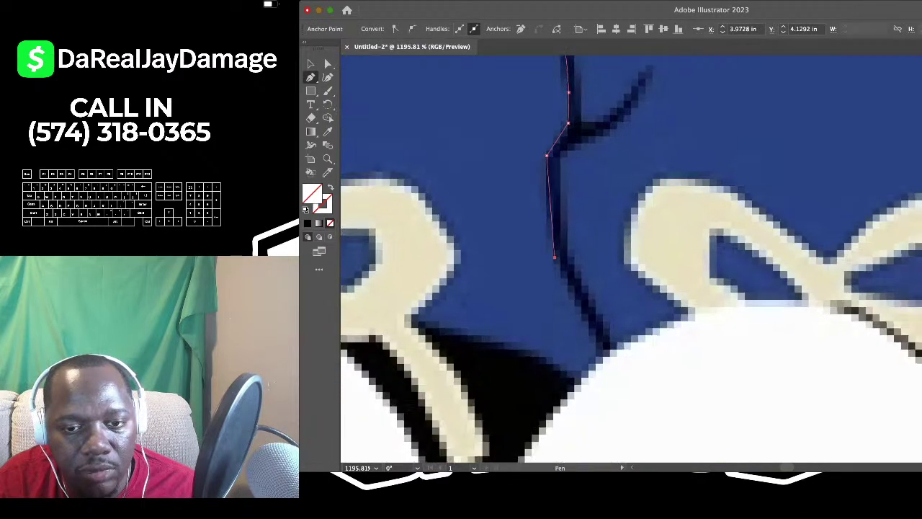
click(554, 257)
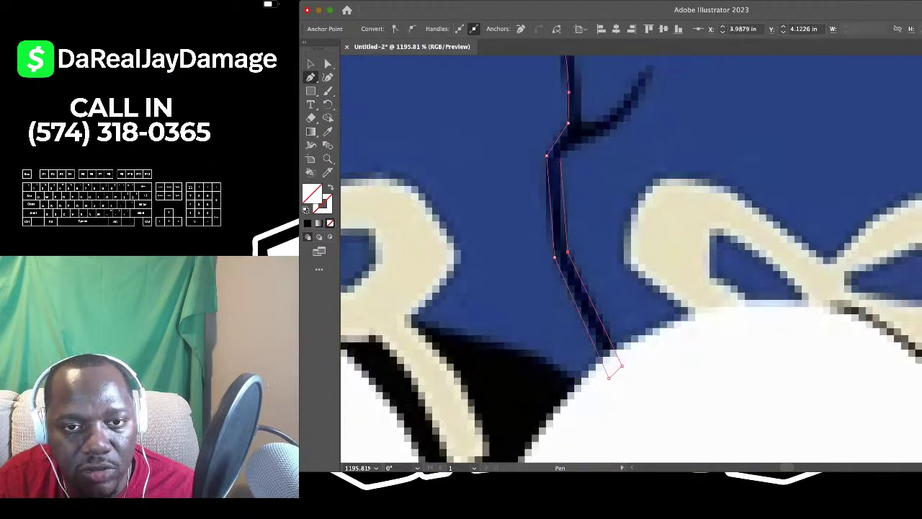
Trace the crease's right edge up around the pointed side branch and close the outline at its top point
click(561, 156)
scroll(561, 157, right, 3)
click(529, 170)
click(529, 150)
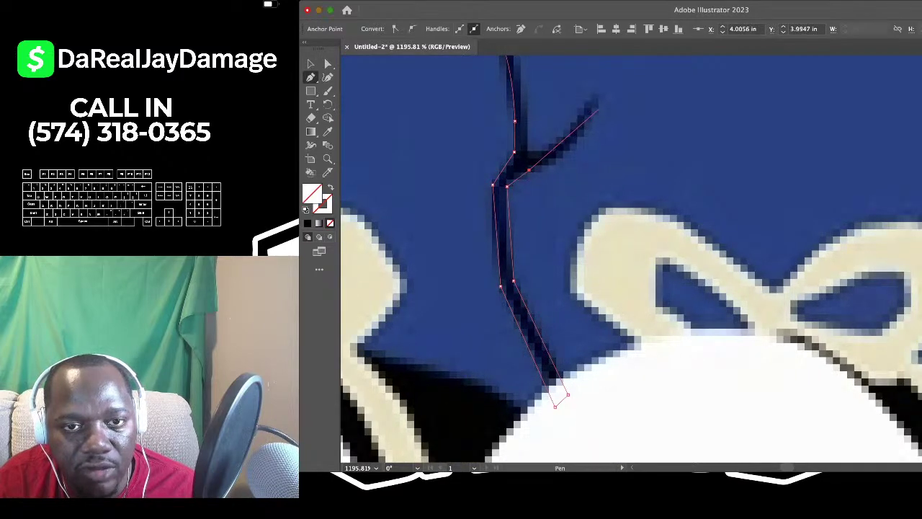
scroll(529, 150, down, 4)
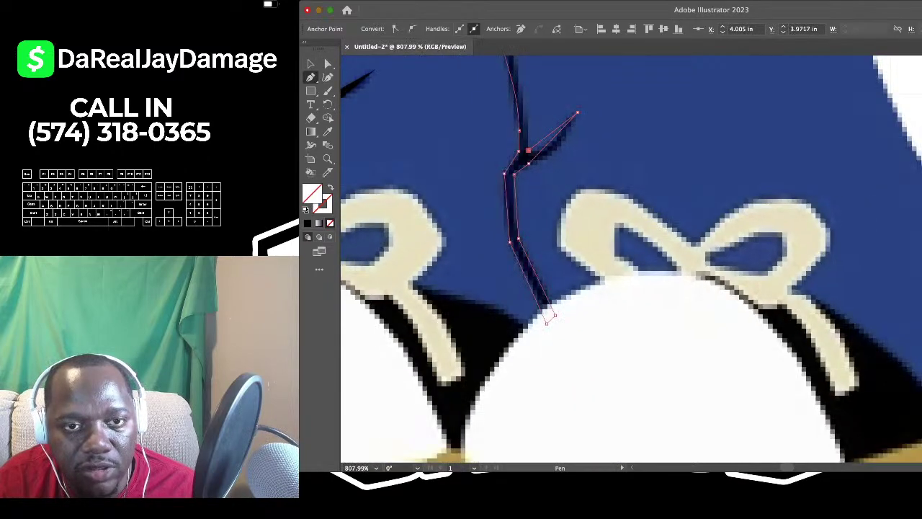
scroll(526, 151, up, 8)
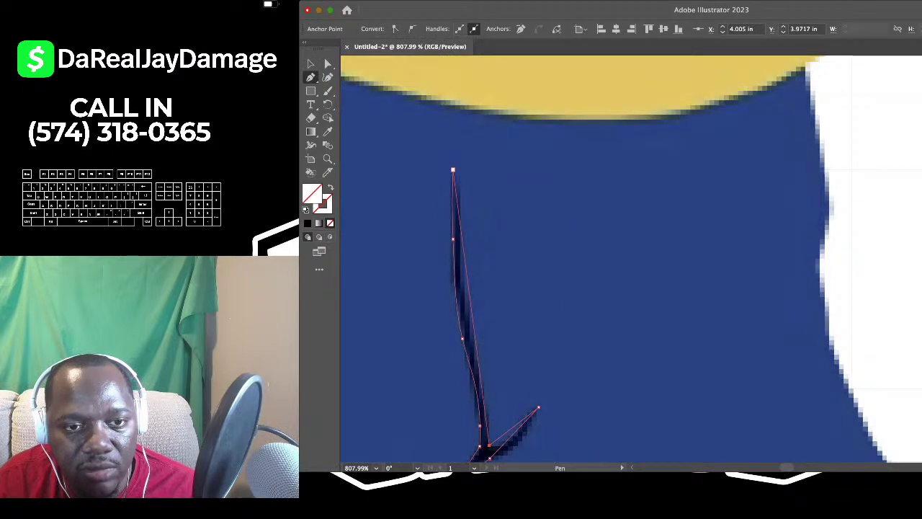
click(453, 170)
Bend the crease's upper right edge with the Curvature tool to fit the dark line above the fork
key(shift+grave)
scroll(476, 288, down, 2)
scroll(482, 288, down, 3)
scroll(483, 288, up, 3)
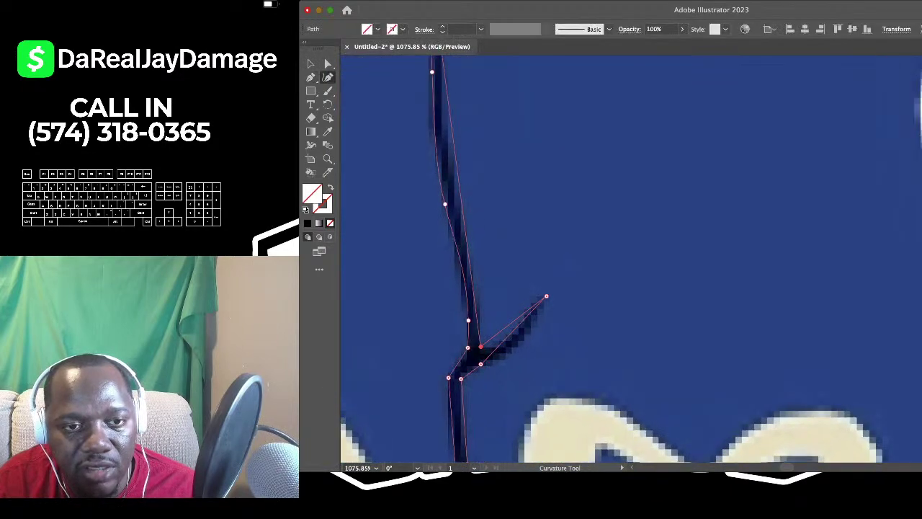
scroll(483, 288, up, 3)
drag(447, 191, 441, 190)
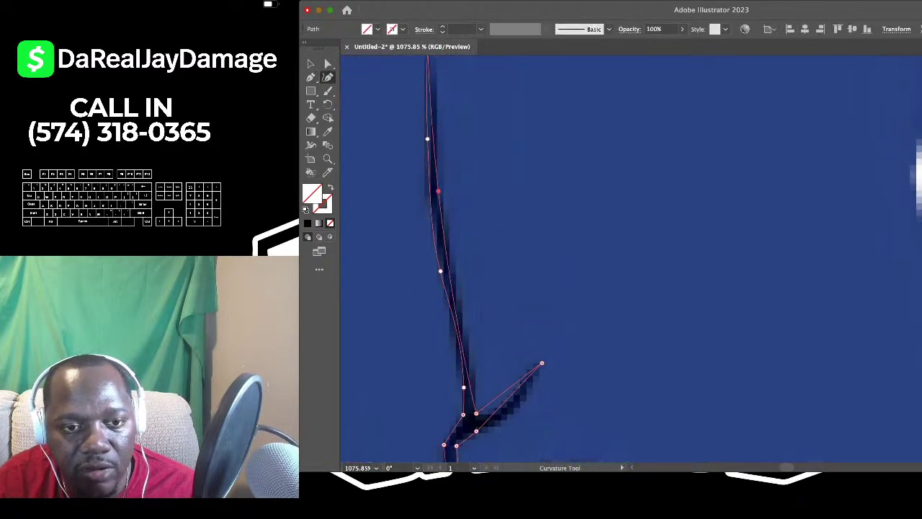
scroll(630, 259, down, 2)
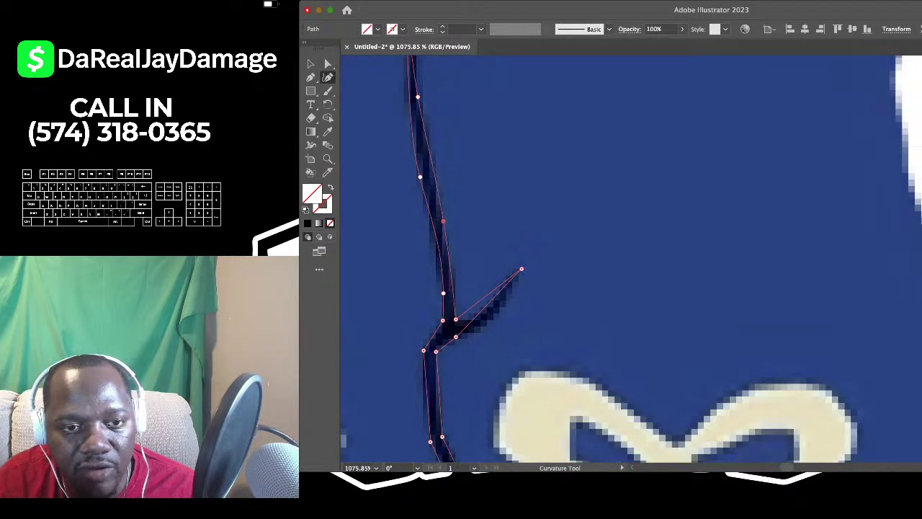
Curve both edges of the crease's side branch and move the inner corner below the fork to fit the reference
scroll(630, 260, up, 2)
drag(470, 165, 448, 193)
drag(514, 130, 513, 121)
scroll(514, 121, down, 4)
scroll(464, 177, up, 4)
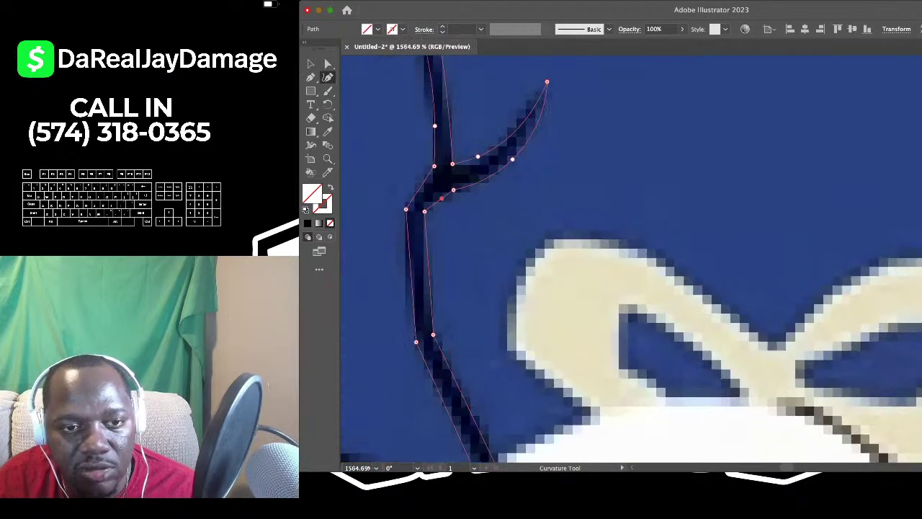
double_click(424, 211)
drag(424, 211, 431, 203)
scroll(431, 201, down, 3)
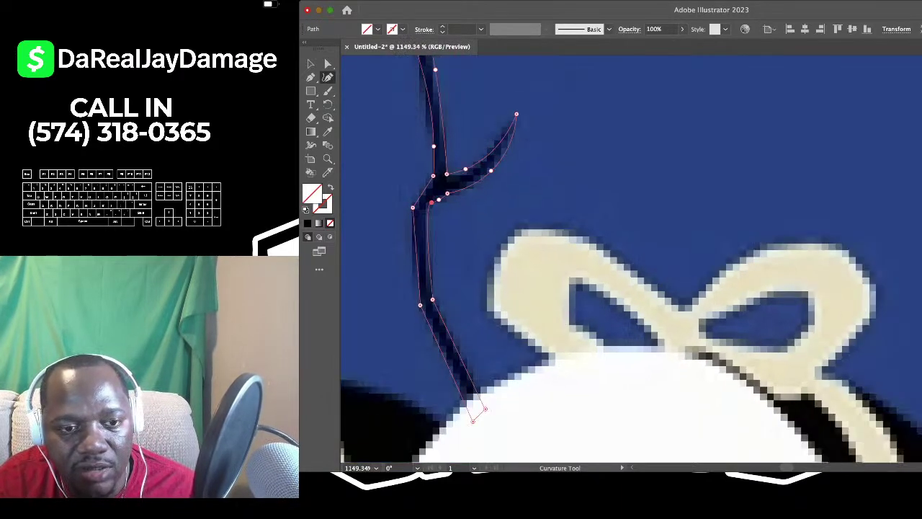
Select the small side crease together with the forked center crease on the reference jeans
scroll(431, 201, down, 4)
scroll(516, 276, down, 5)
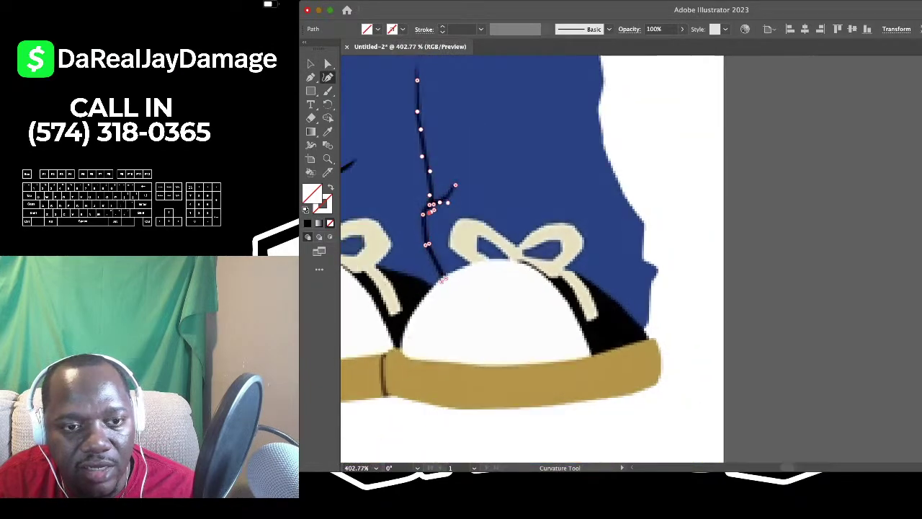
key(v)
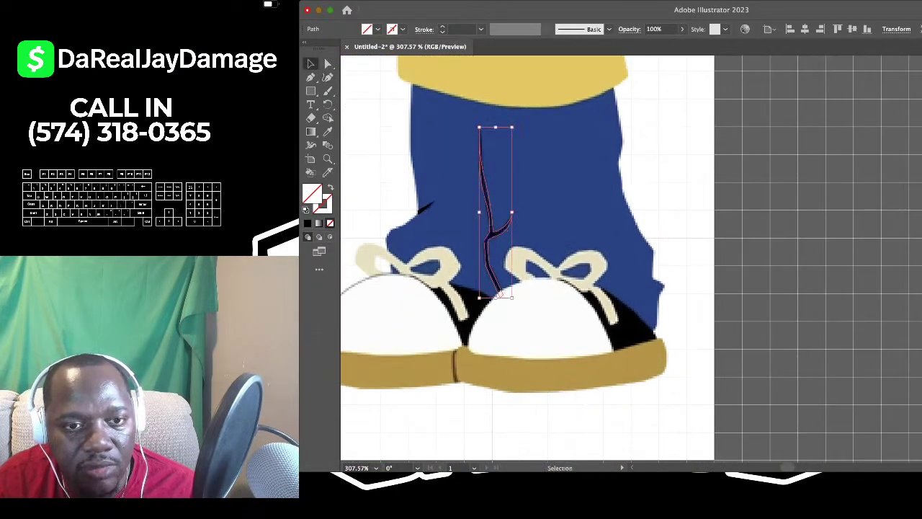
click(404, 145)
scroll(404, 146, down, 2)
scroll(404, 145, left, 3)
drag(435, 135, 625, 279)
scroll(624, 276, down, 3)
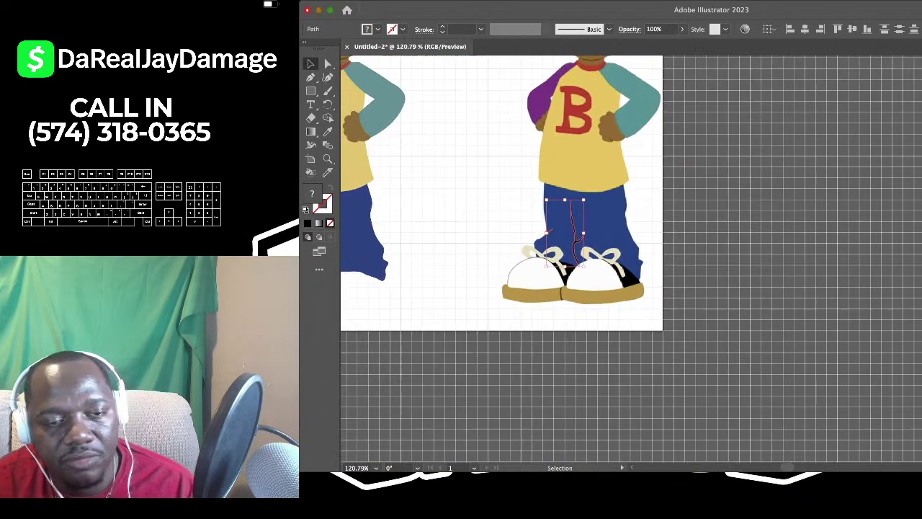
scroll(624, 277, left, 4)
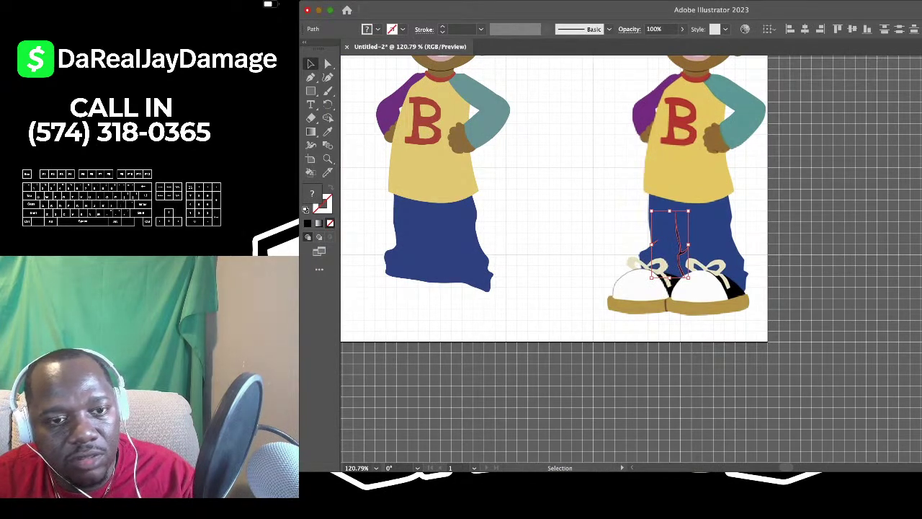
Try to move both crease shapes straight across from the reference onto the vector copy's jeans
key(super+shift+a)
drag(439, 250, 438, 250)
key(super+z)
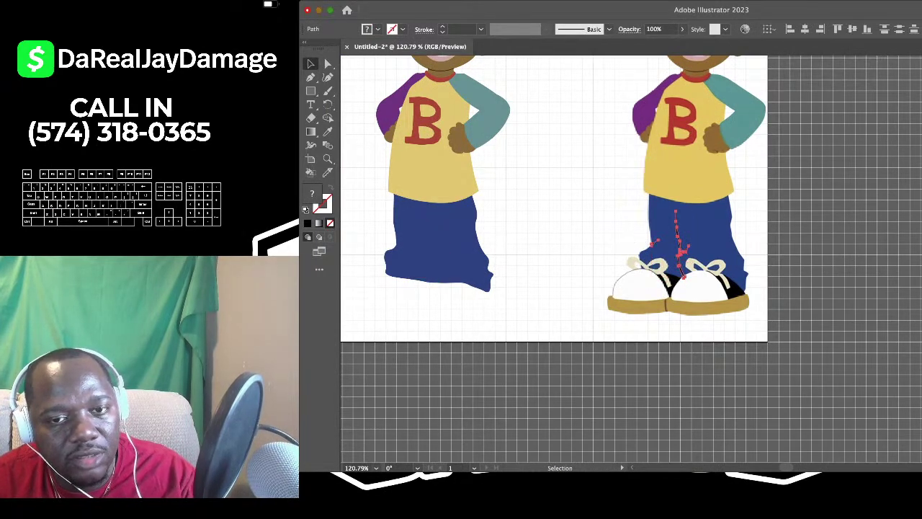
click(633, 241)
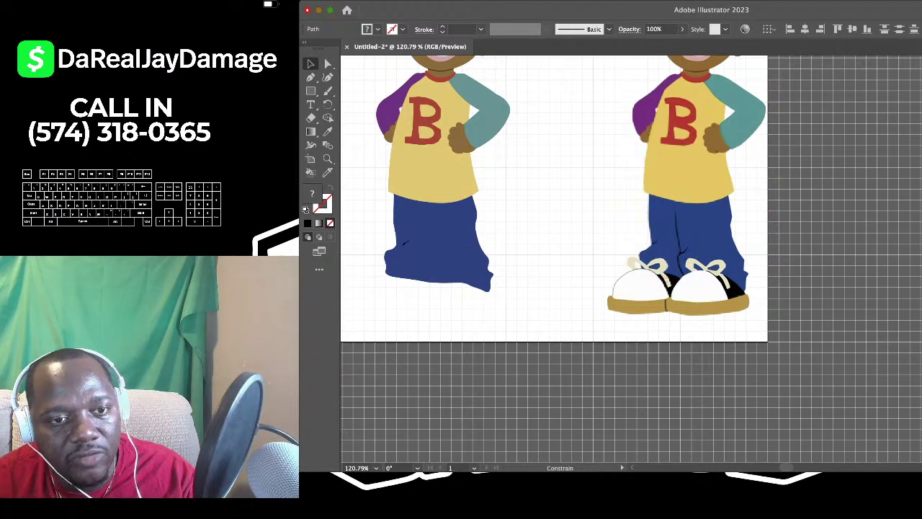
drag(435, 250, 434, 250)
scroll(435, 238, up, 7)
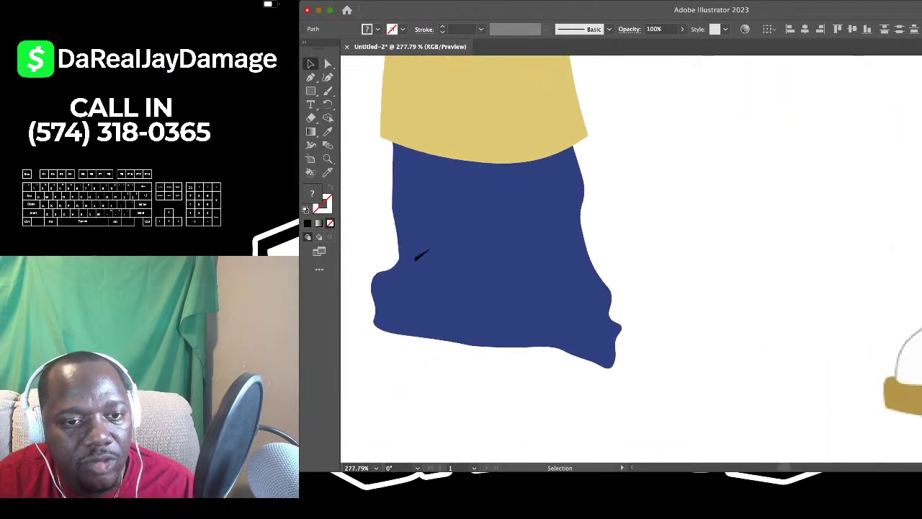
scroll(416, 256, down, 5)
scroll(425, 259, up, 8)
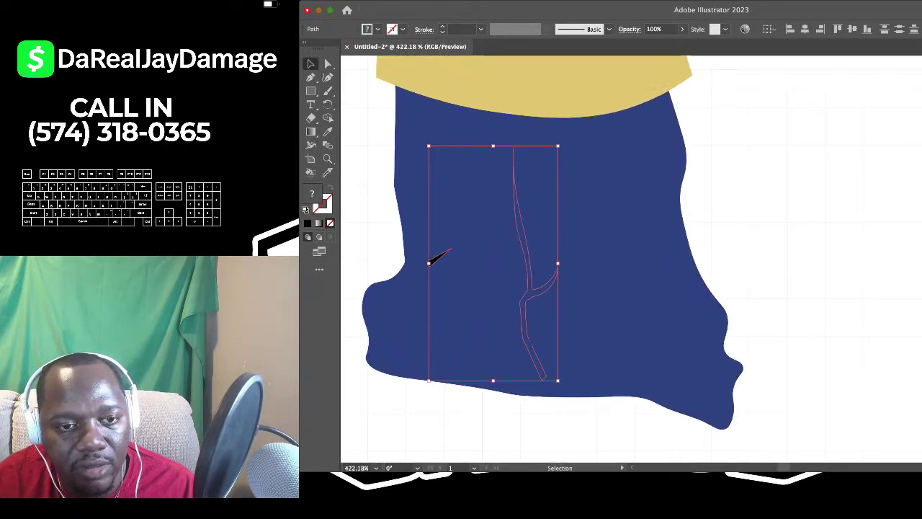
scroll(422, 267, down, 4)
scroll(422, 268, right, 3)
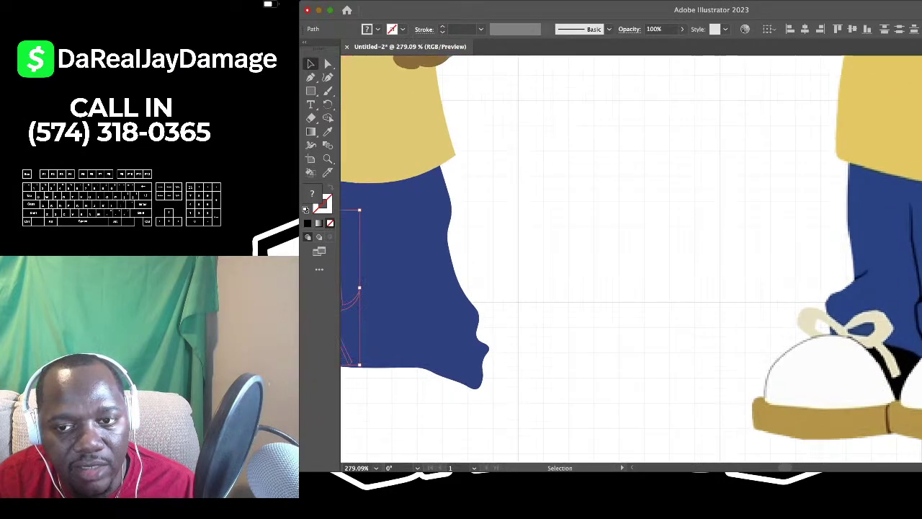
scroll(480, 284, down, 2)
scroll(479, 284, up, 7)
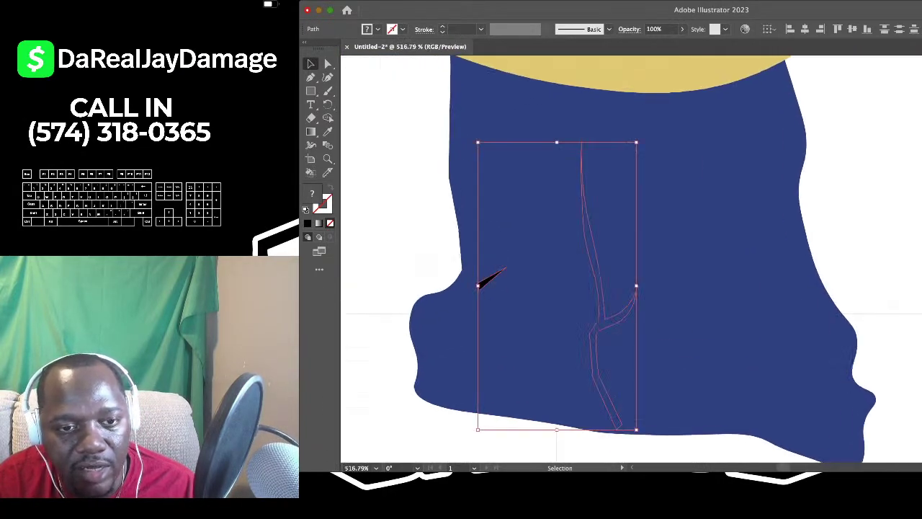
Try shifting the small crease toward the jeans' left edge, and undo the moves back to the reference placement
click(479, 285)
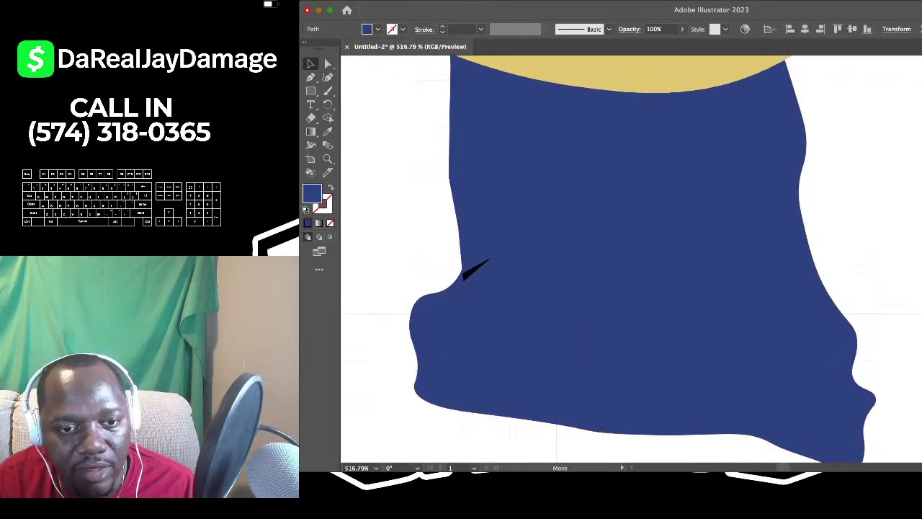
click(474, 265)
key(a)
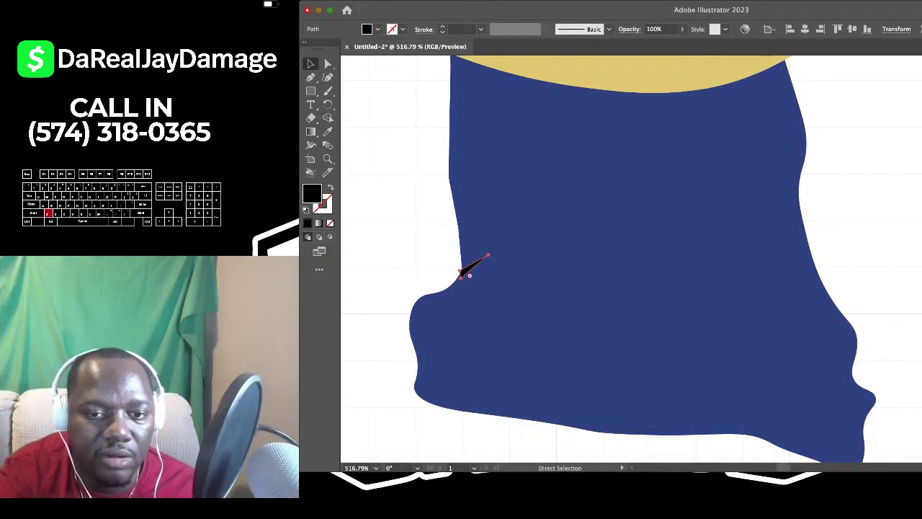
key(v)
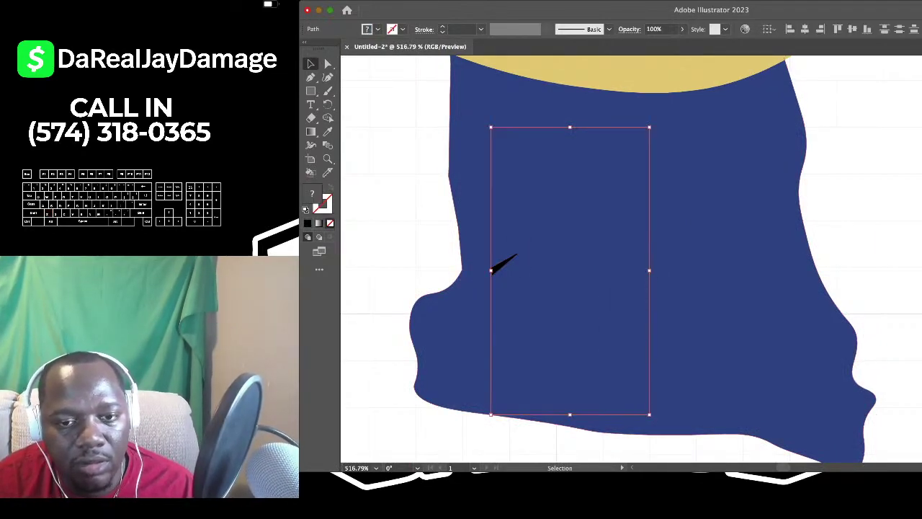
drag(491, 285, 480, 285)
key(super+z)
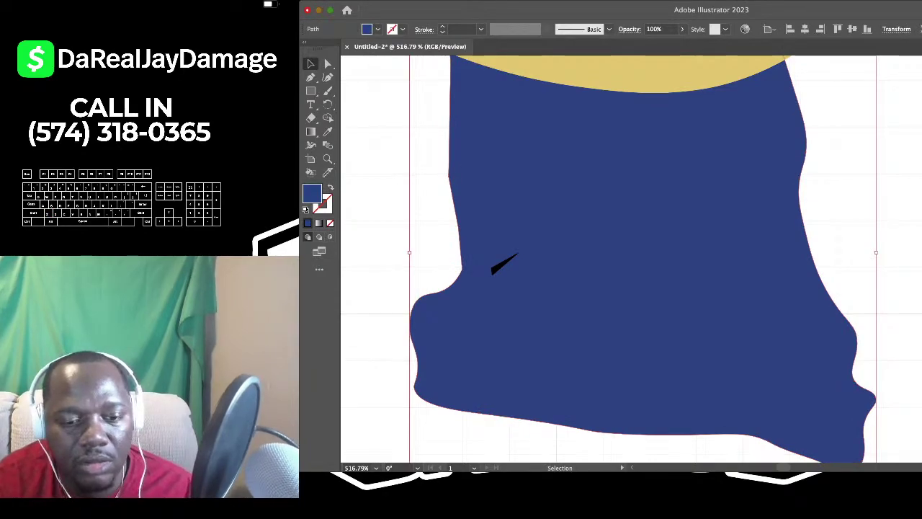
key(super+z)
key(super+z)
scroll(591, 304, down, 6)
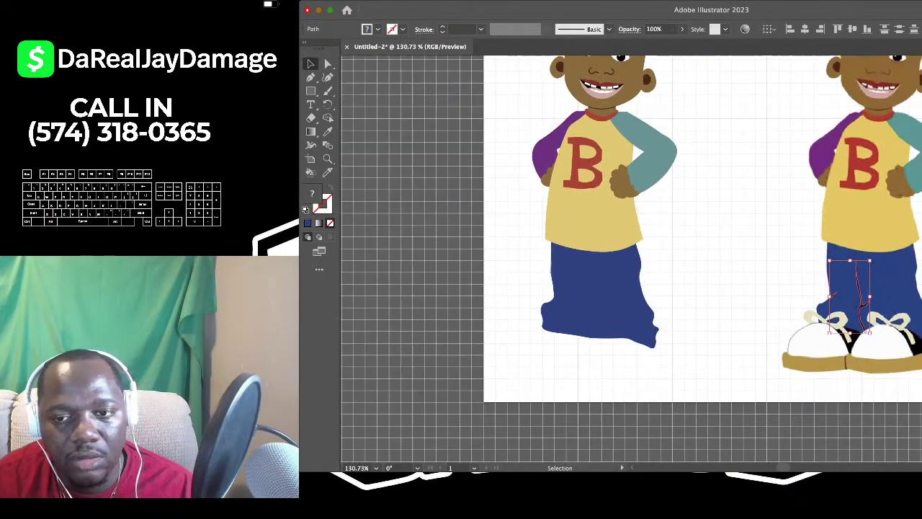
Move both crease shapes from the reference onto the matching place on the vector copy's jeans and fill them with black
scroll(631, 259, right, 5)
click(562, 253)
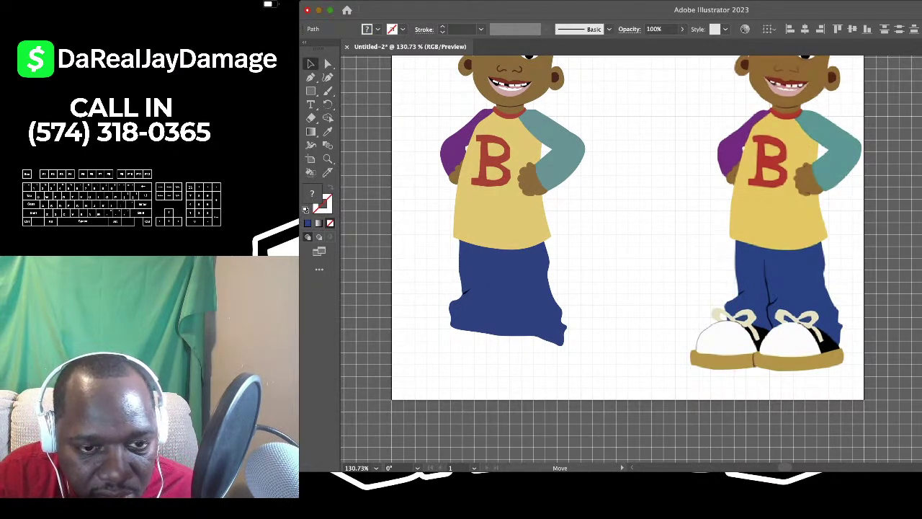
drag(495, 308, 495, 308)
scroll(495, 308, up, 3)
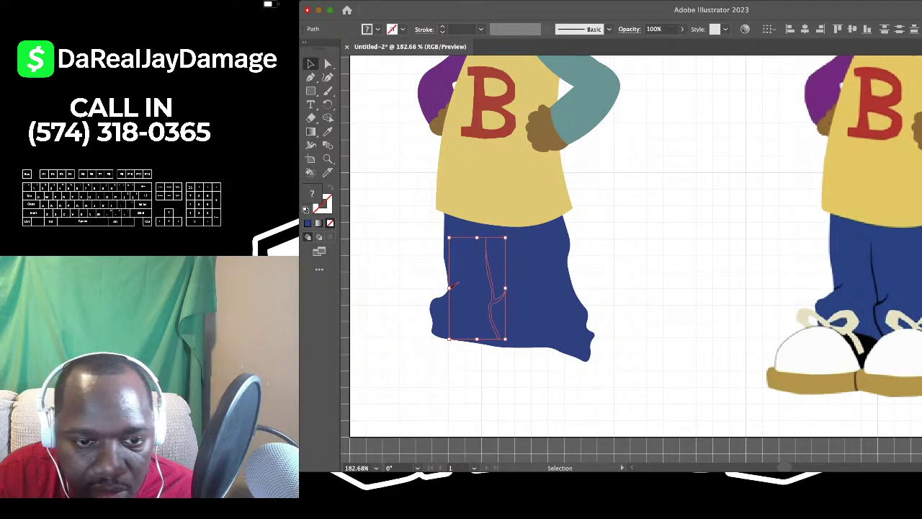
scroll(631, 259, left, 1)
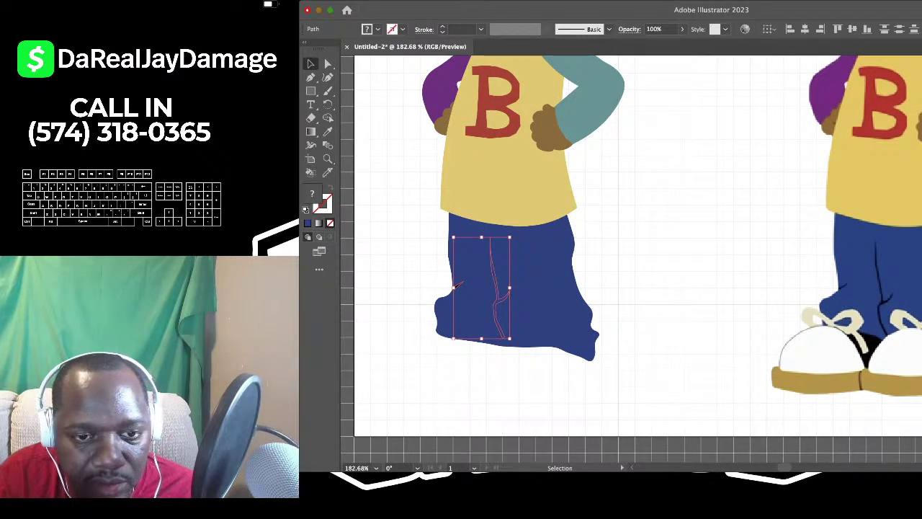
alt+scroll(496, 375, up, 2)
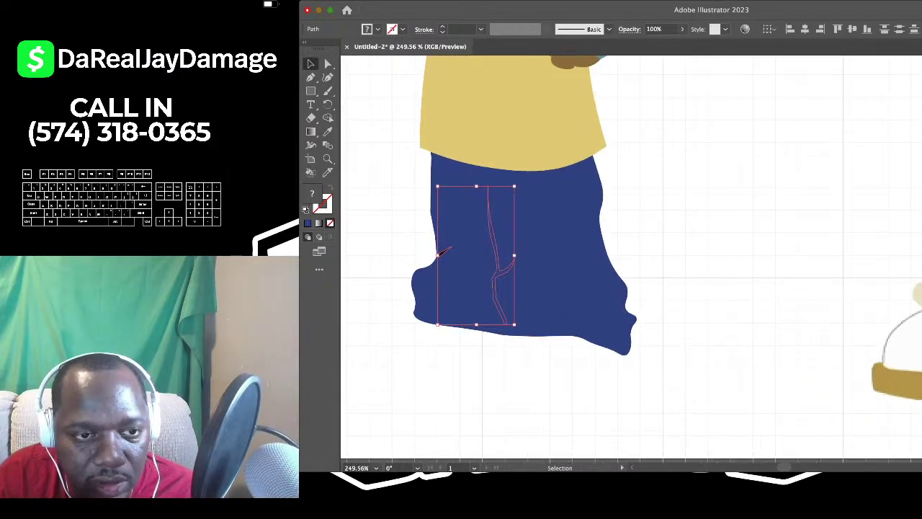
key(super+shift+a)
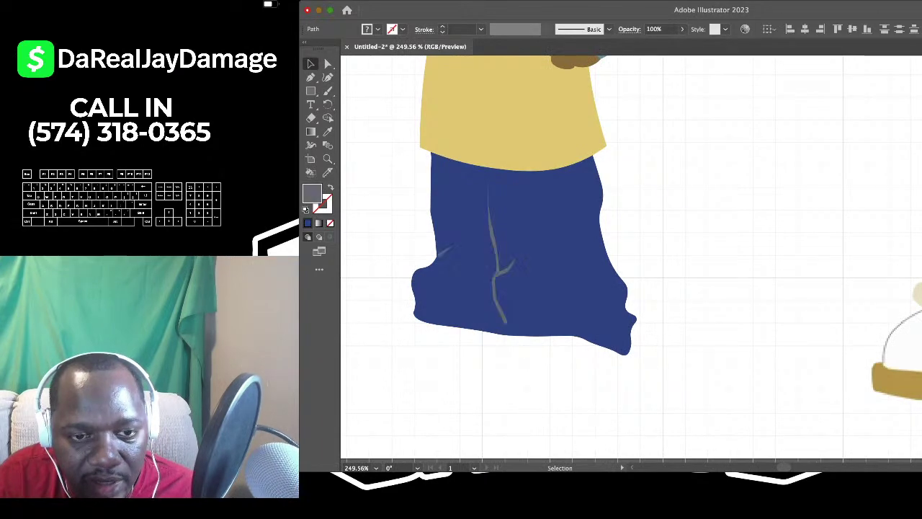
click(692, 252)
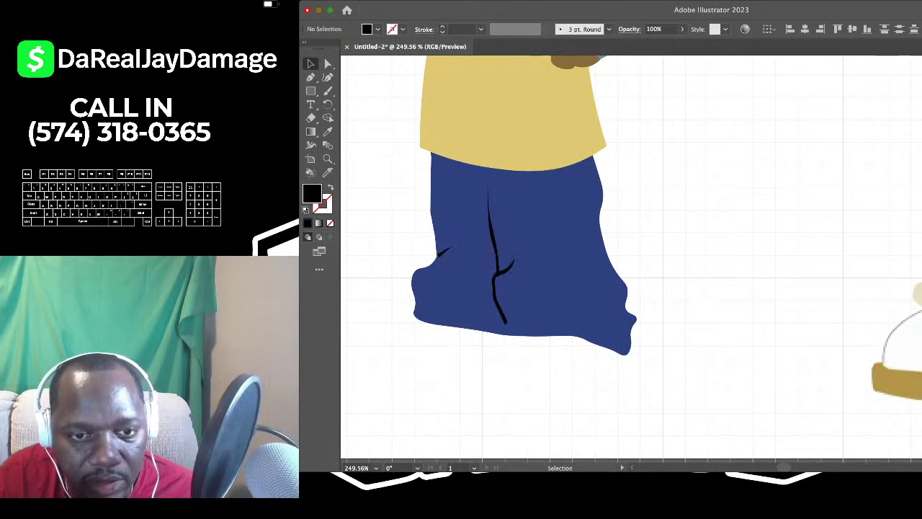
Nudge the forked crease straight down until its lower end meets the hem of the vector jeans, and deselect it
click(497, 271)
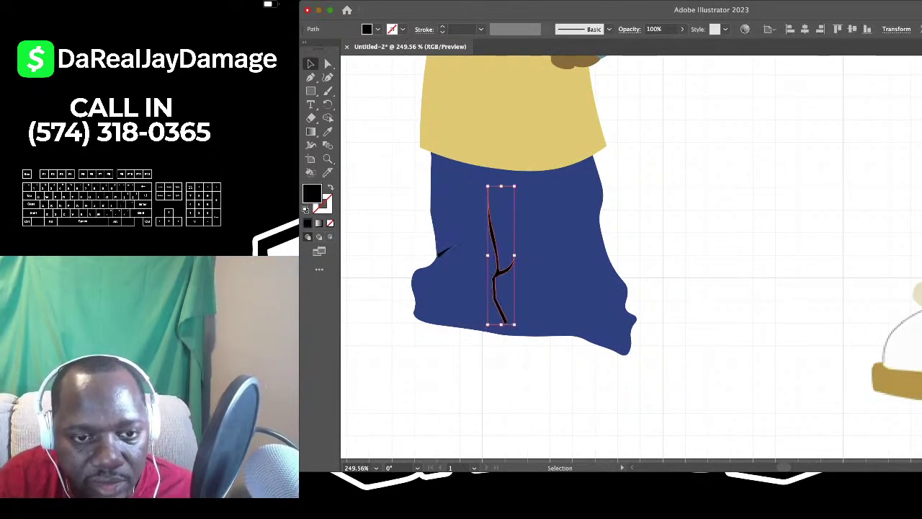
key(Down)
key(Down)
key(Down)
key(Down)
key(Down)
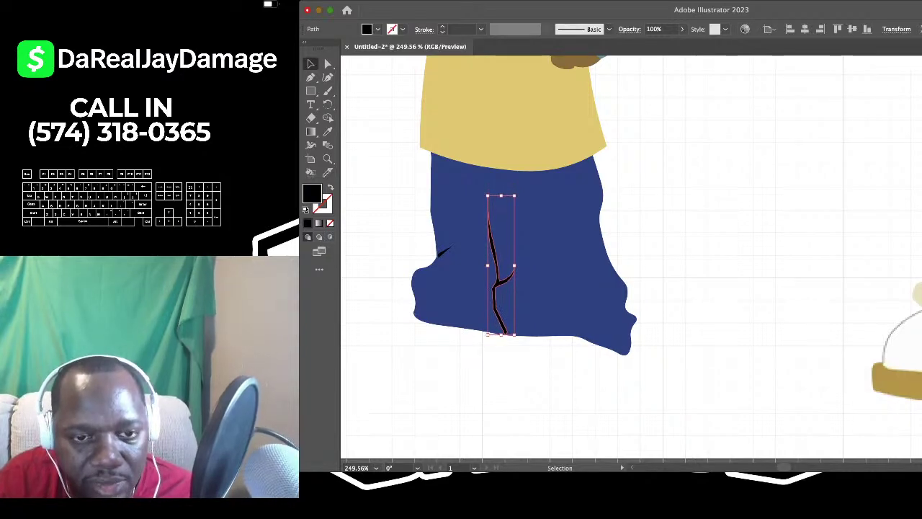
scroll(471, 304, down, 2)
scroll(471, 304, right, 3)
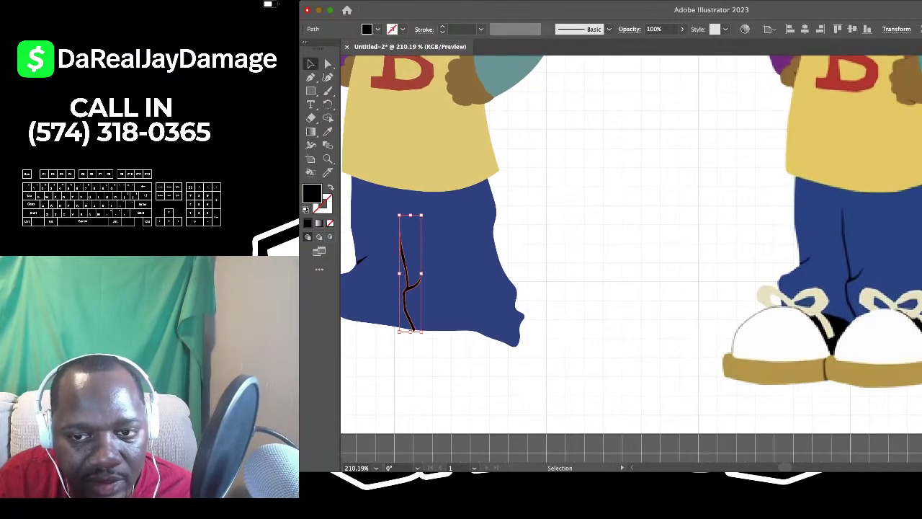
key(super+shift+a)
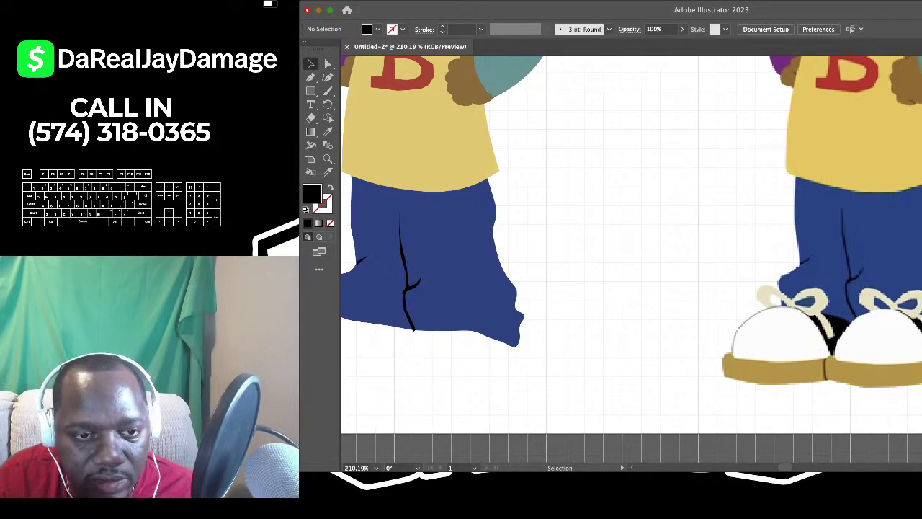
scroll(631, 260, down, 3)
scroll(631, 259, left, 3)
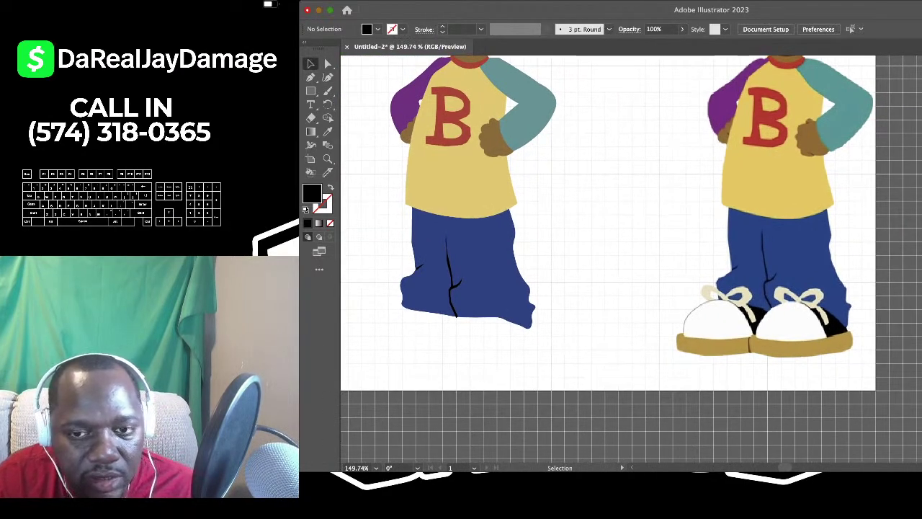
scroll(631, 259, down, 2)
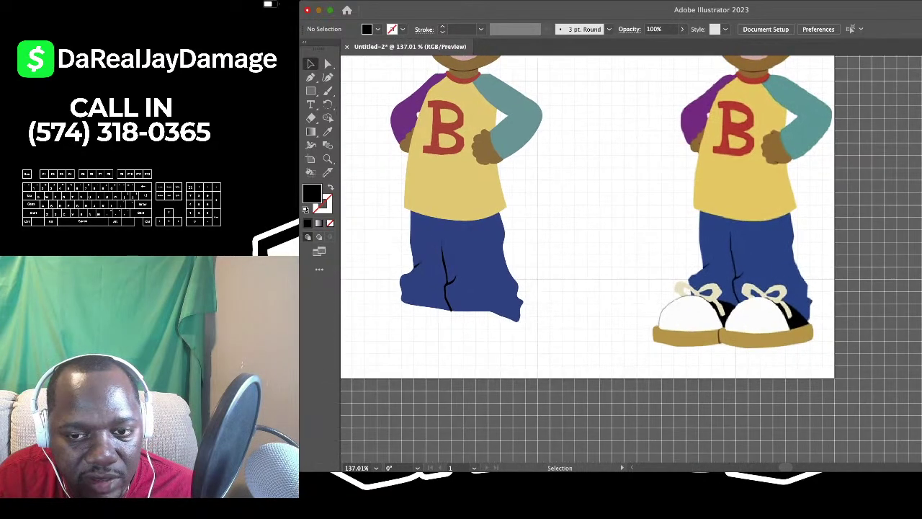
Sample the tan color of the reference shoe sole as the fill color with the Eyedropper
scroll(631, 259, up, 3)
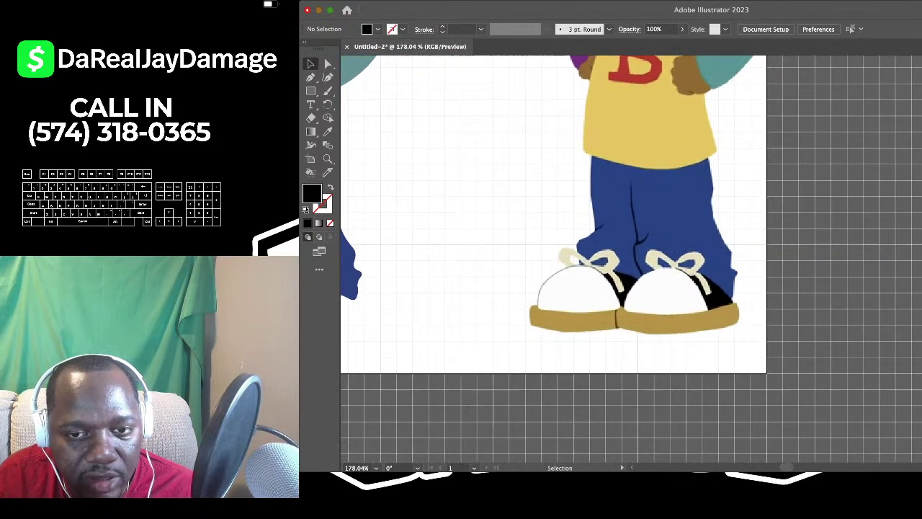
key(shift+grave)
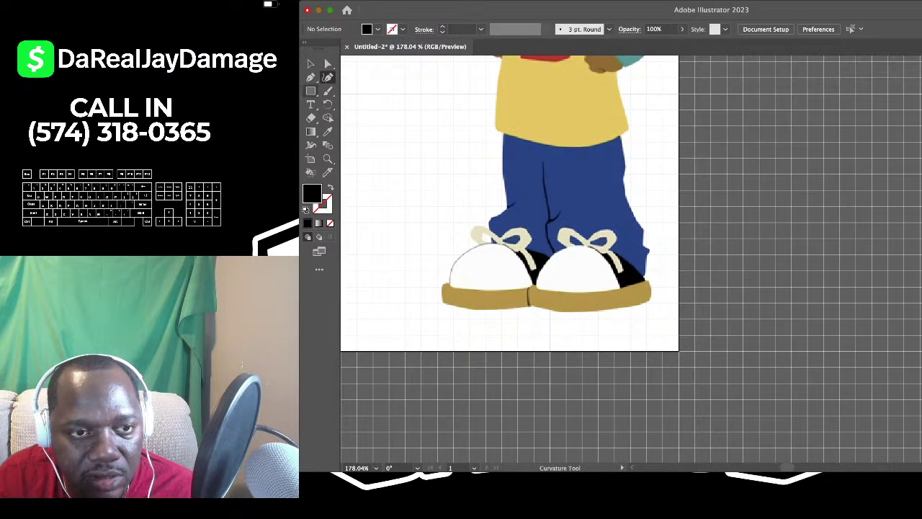
key(i)
scroll(482, 154, up, 3)
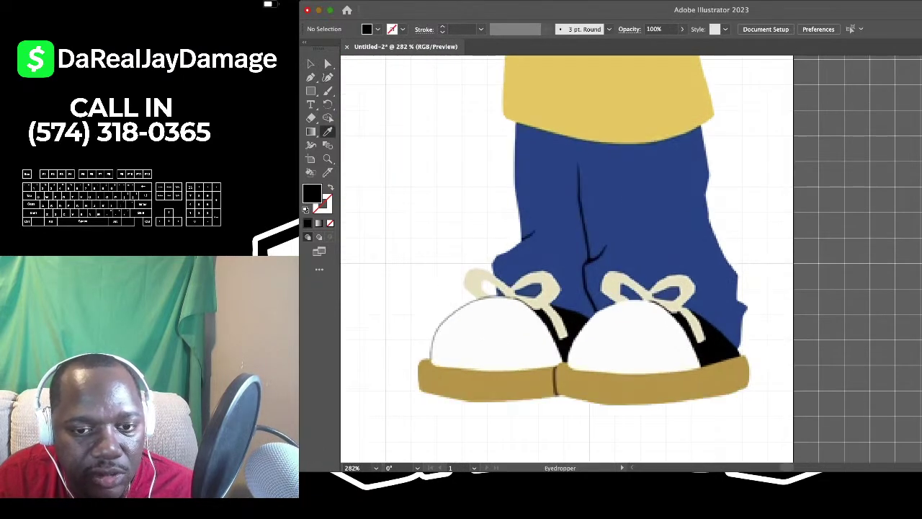
click(484, 383)
Trace the upper edge of the right shoe's sole with the Pen tool, from the heel corner to the peak between the shoes
click(310, 77)
scroll(566, 260, right, 2)
scroll(566, 259, down, 1)
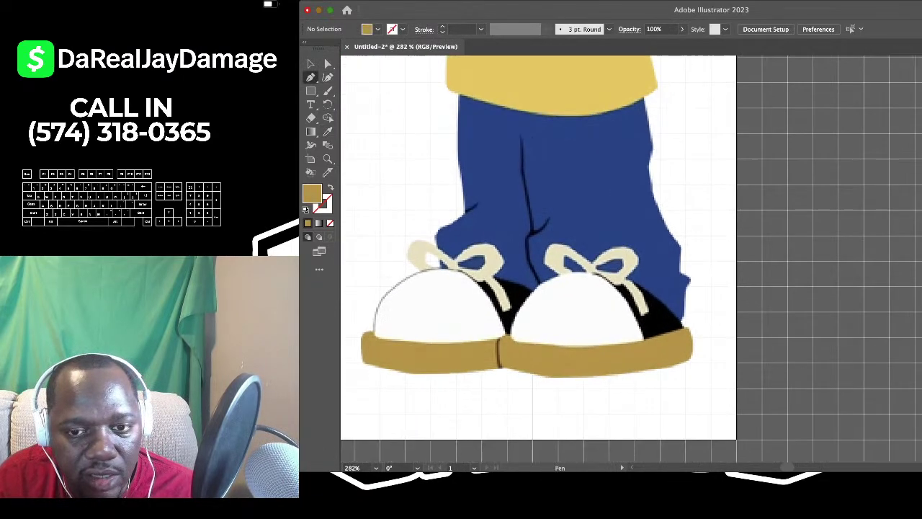
scroll(637, 432, up, 3)
click(709, 267)
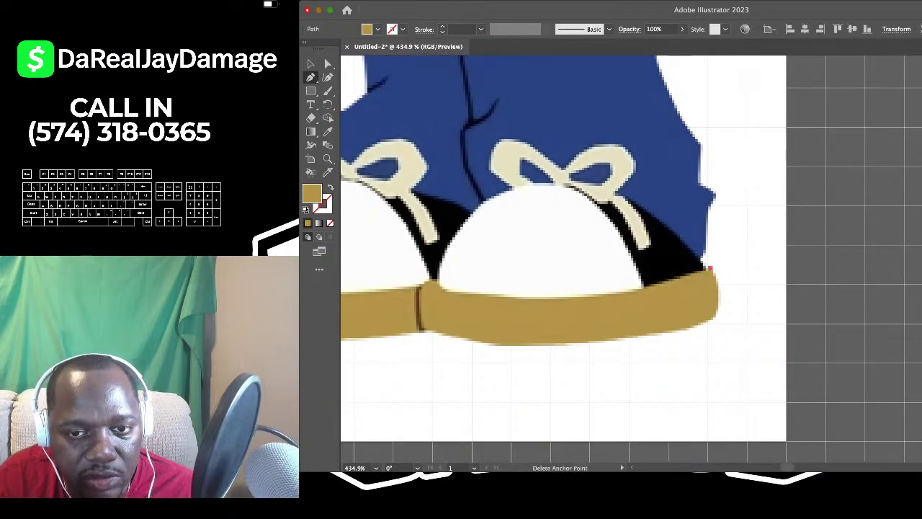
click(666, 281)
scroll(561, 259, left, 3)
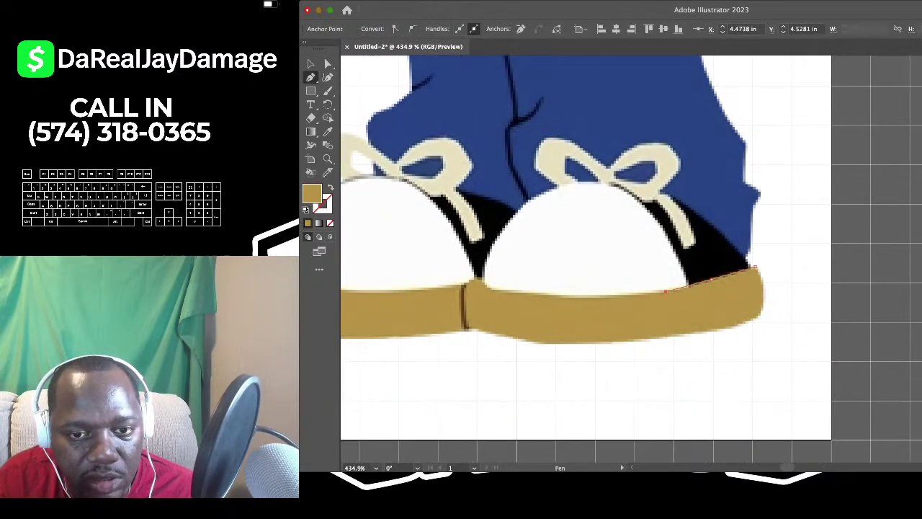
click(585, 292)
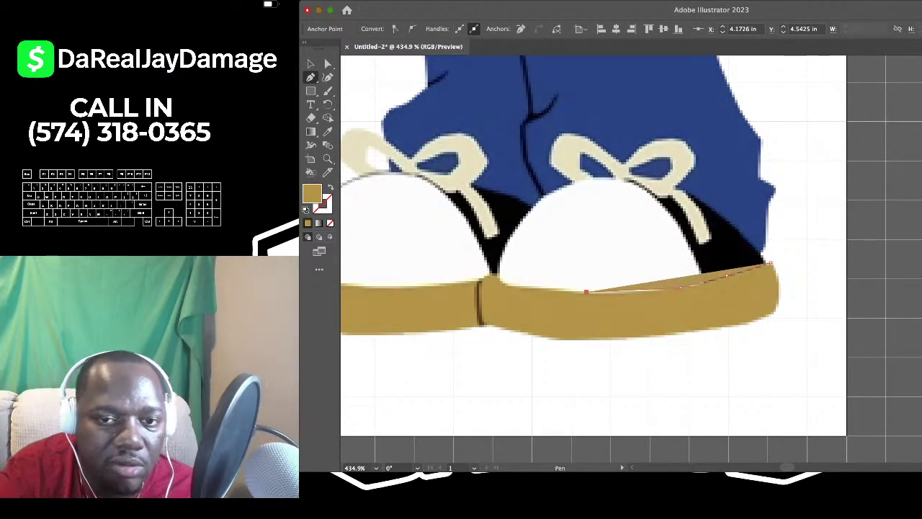
scroll(585, 292, up, 2)
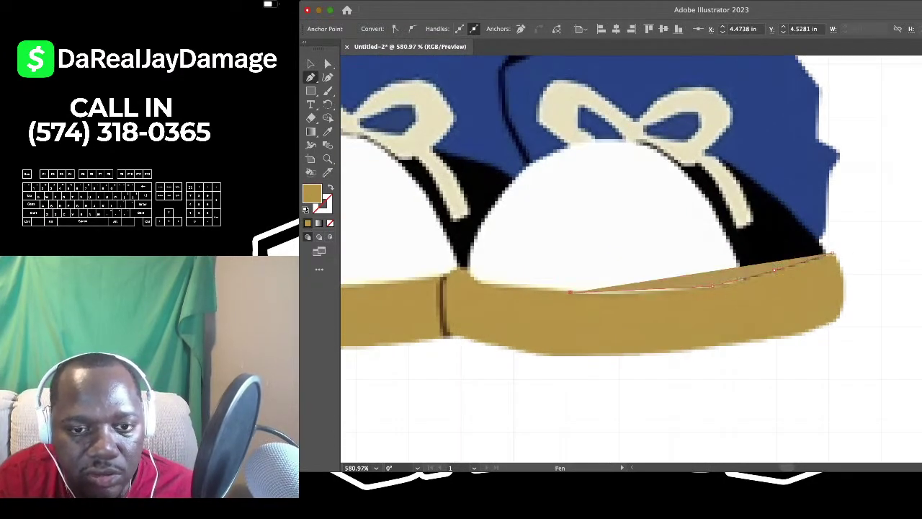
scroll(586, 292, left, 2)
click(516, 278)
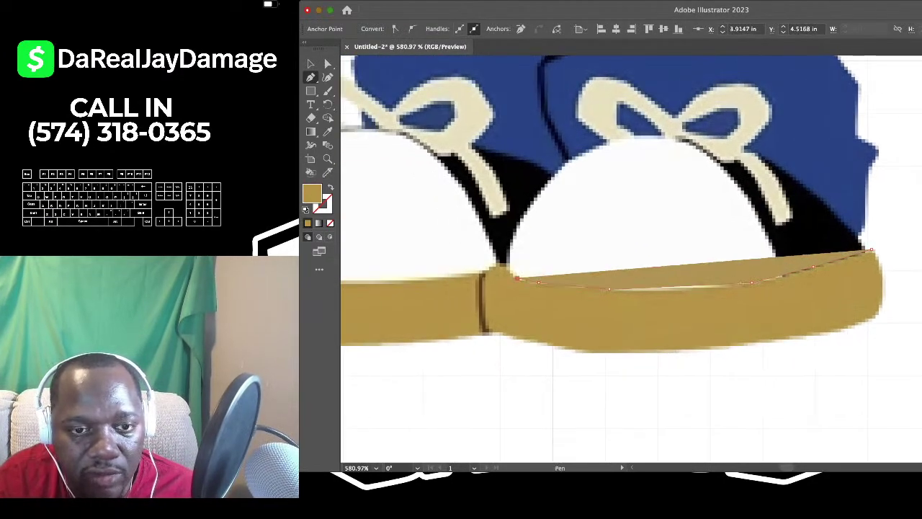
click(505, 264)
scroll(504, 265, left, 4)
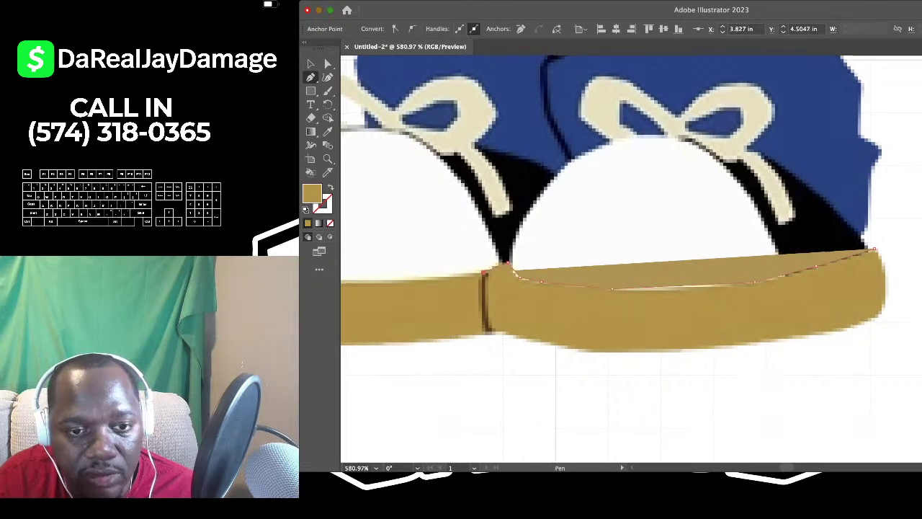
Continue the path along the upper edge of the left shoe's sole to the outer corner of its toe end
scroll(631, 258, left, 3)
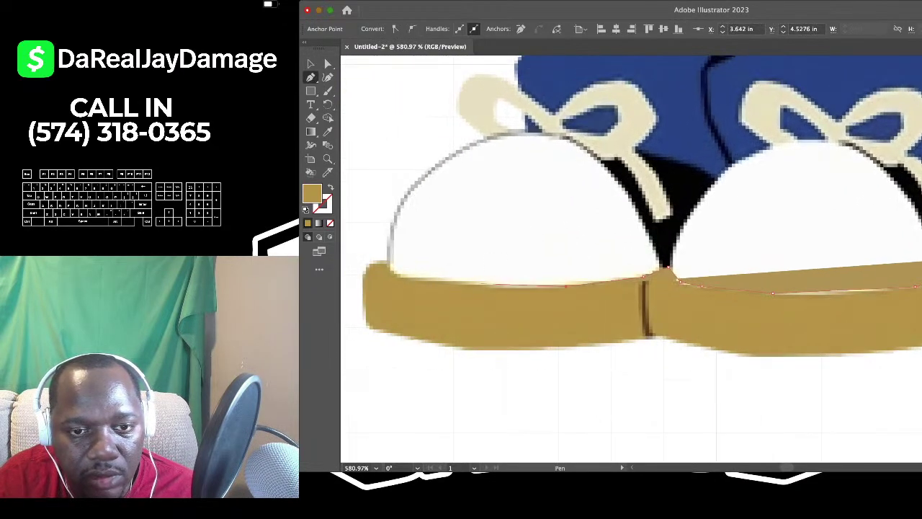
scroll(630, 258, left, 2)
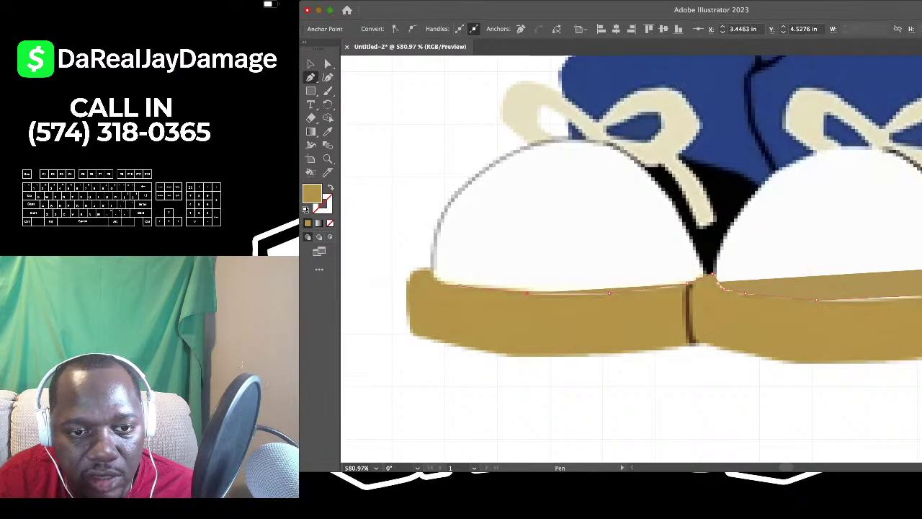
click(440, 283)
click(429, 271)
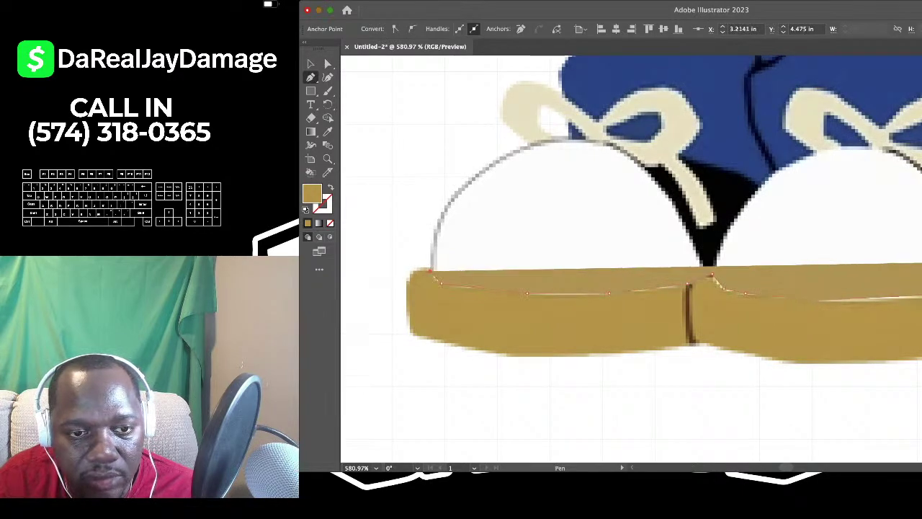
click(431, 268)
click(410, 271)
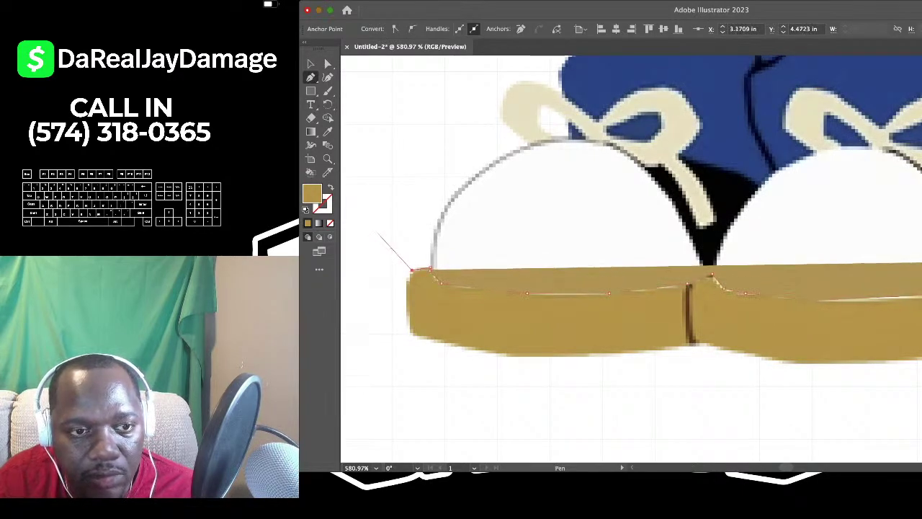
Remove the path's fill and round the left shoe sole's toe end down to its lower corner with the Curvature tool
click(330, 222)
click(328, 77)
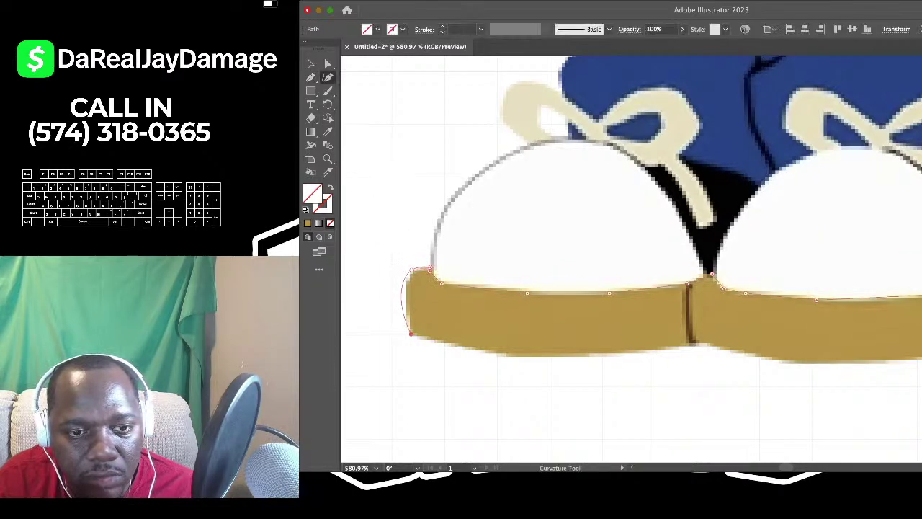
click(411, 334)
scroll(406, 304, up, 3)
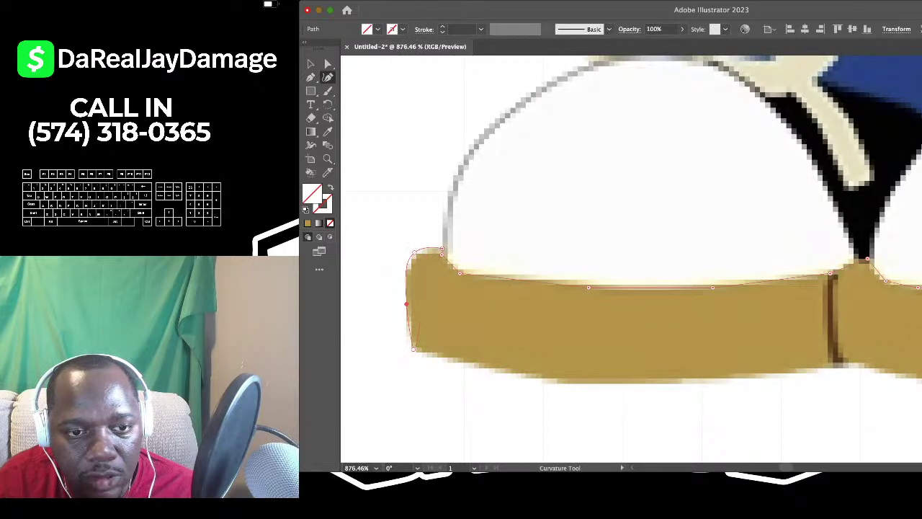
Continue the path with straight segments from the toe's lower corner to the seam's lower end and the heel, closing the sole outline
key(p)
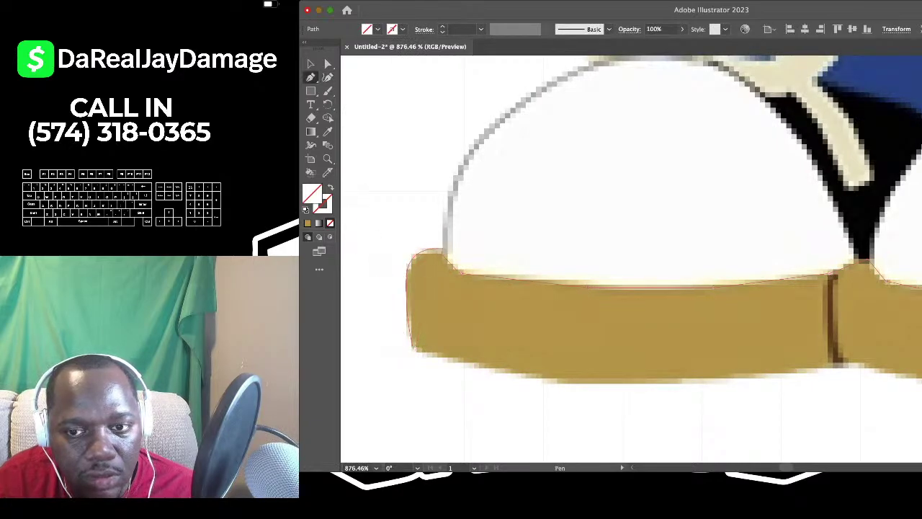
click(413, 349)
scroll(413, 350, down, 3)
scroll(414, 350, right, 3)
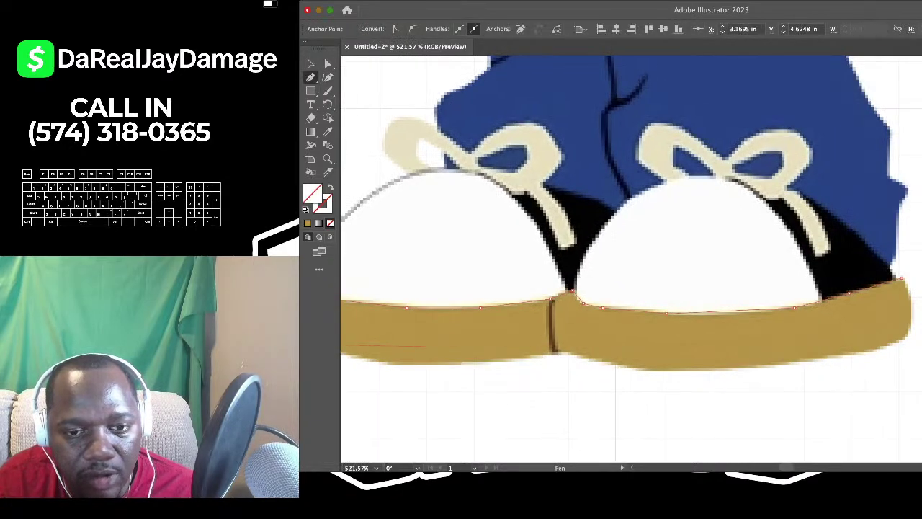
click(555, 352)
scroll(556, 352, down, 3)
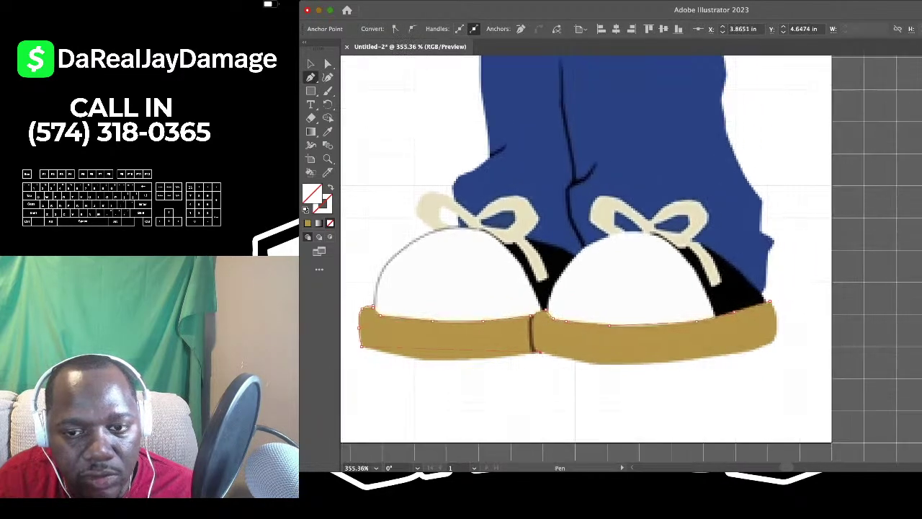
scroll(558, 352, right, 3)
scroll(666, 342, up, 4)
click(672, 336)
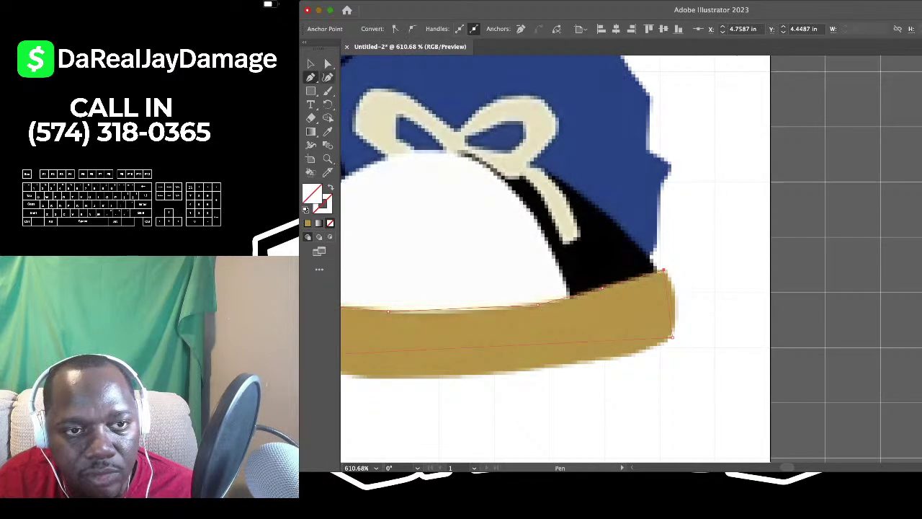
Curve the outline's heel end and the lower edge under the right shoe to match the reference sole with the Curvature tool
click(328, 77)
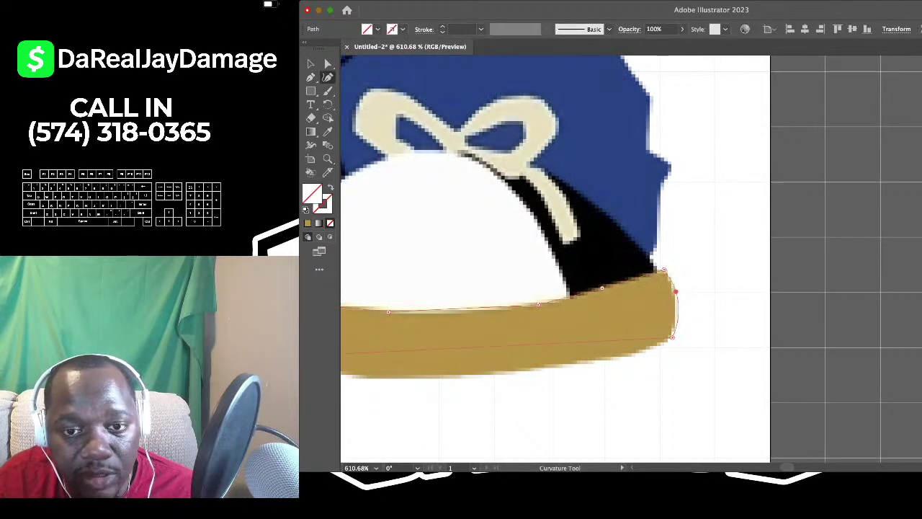
scroll(666, 291, down, 2)
scroll(619, 259, left, 2)
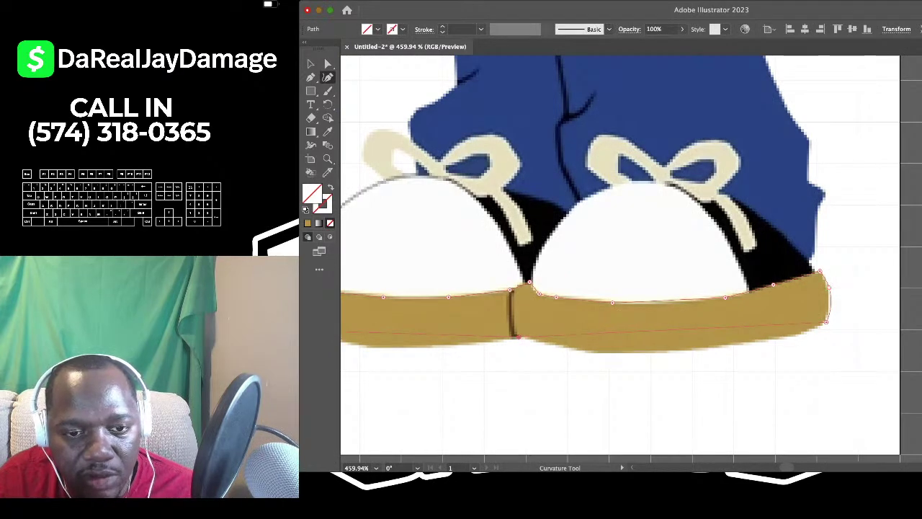
scroll(620, 259, right, 2)
drag(545, 323, 530, 340)
scroll(619, 259, right, 1)
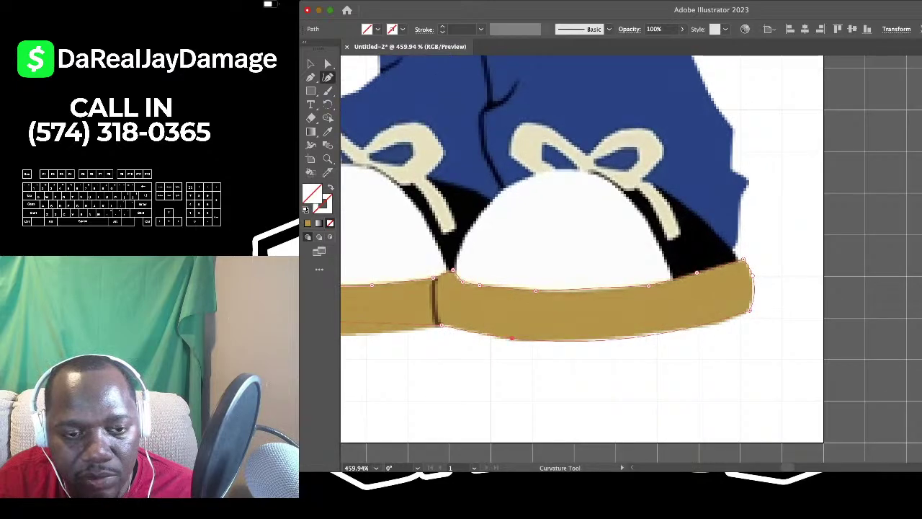
Bend the outline's lower edge under the left shoe to follow the reference and refine the curve of its toe end
scroll(763, 317, down, 4)
scroll(432, 324, up, 3)
scroll(526, 328, up, 2)
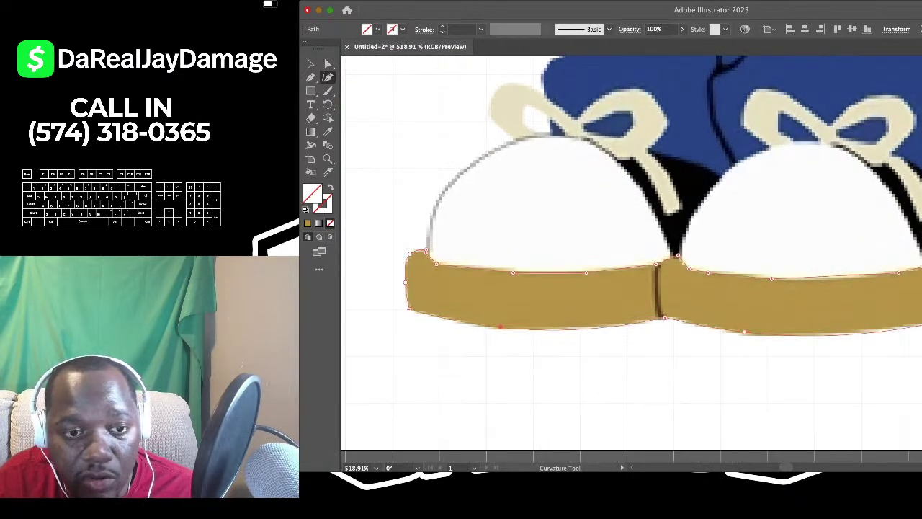
scroll(499, 327, down, 2)
scroll(455, 317, up, 3)
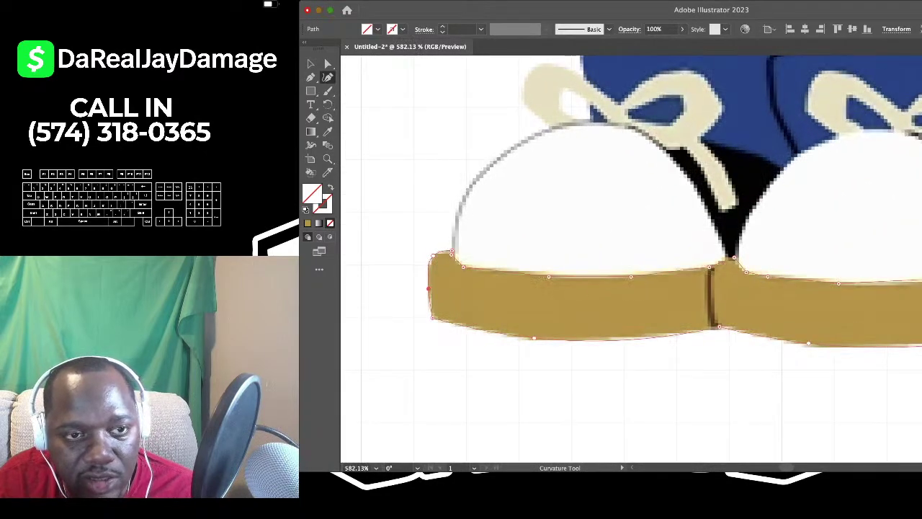
Fill the closed sole shape with the reference's tan color using the Eyedropper, and deselect it
key(i)
click(490, 306)
scroll(439, 346, down, 2)
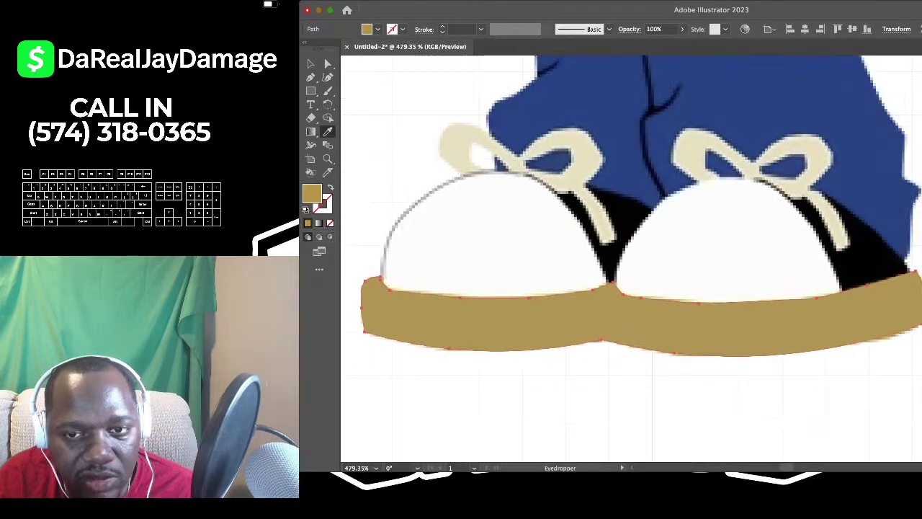
click(310, 63)
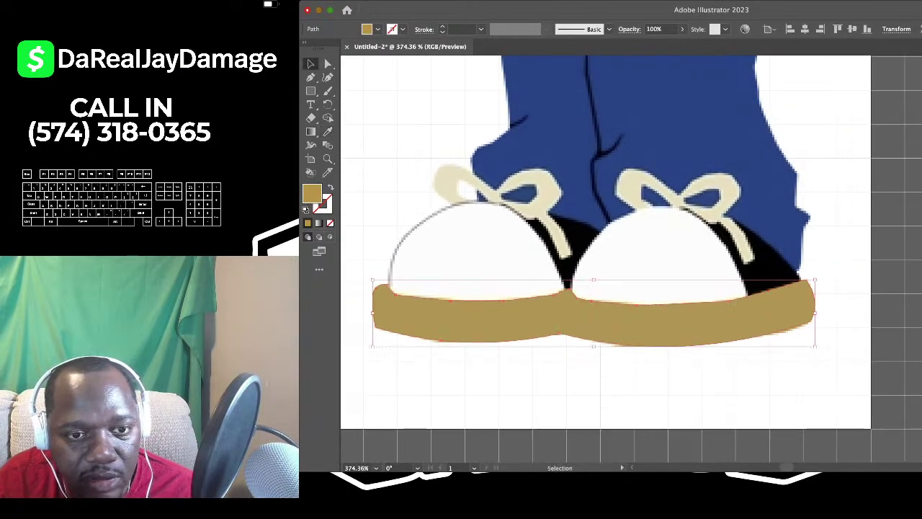
click(387, 113)
Remove the fill from the sole shape to expose the reference's dark seam between the shoes, and deselect it
scroll(387, 114, down, 2)
scroll(437, 170, up, 3)
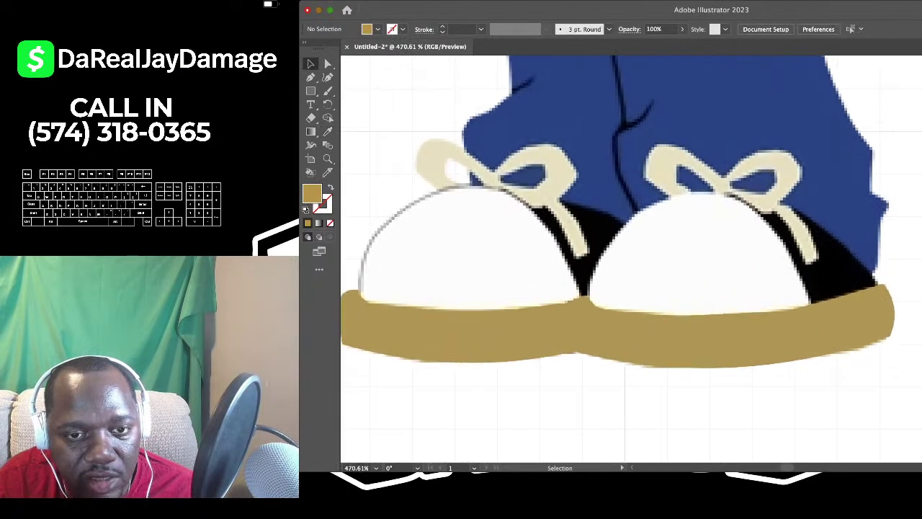
scroll(438, 169, down, 2)
click(461, 282)
key(slash)
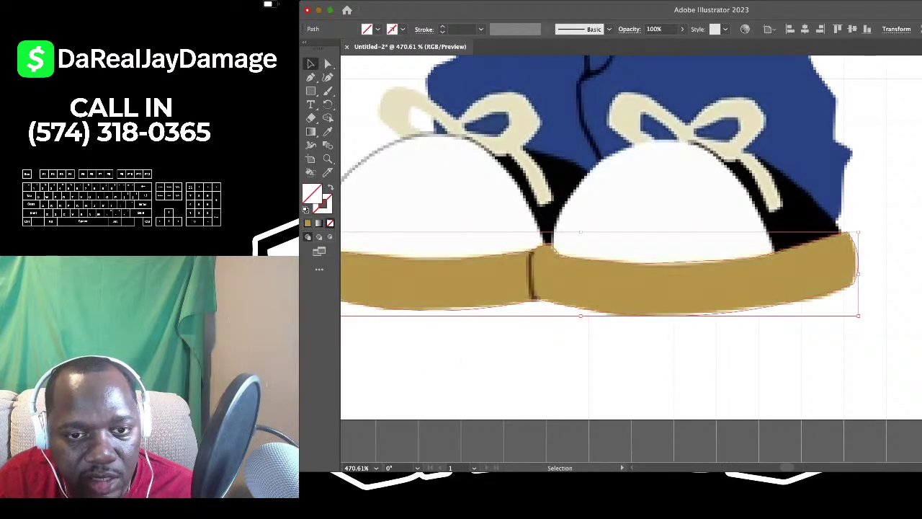
click(559, 333)
scroll(559, 333, up, 2)
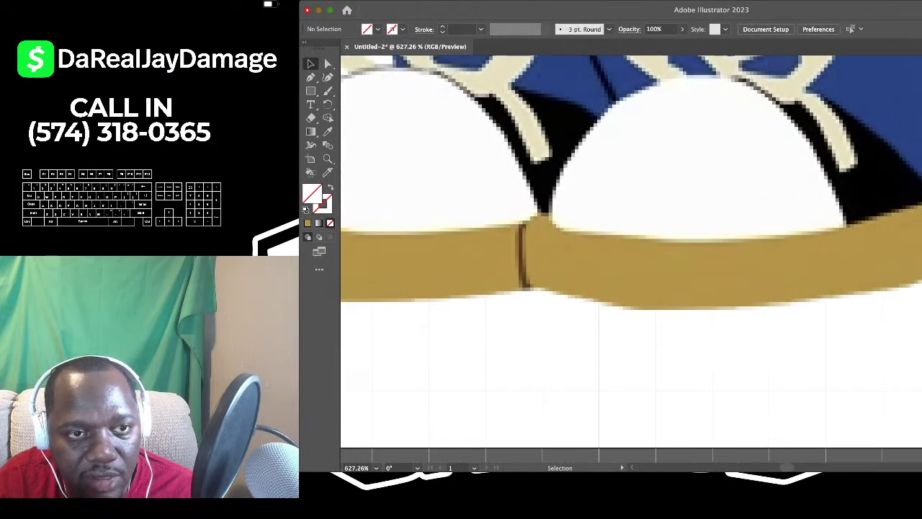
Sample the reference seam's dark brown for the stroke with the Eyedropper, and set the fill to none
key(i)
scroll(520, 239, up, 2)
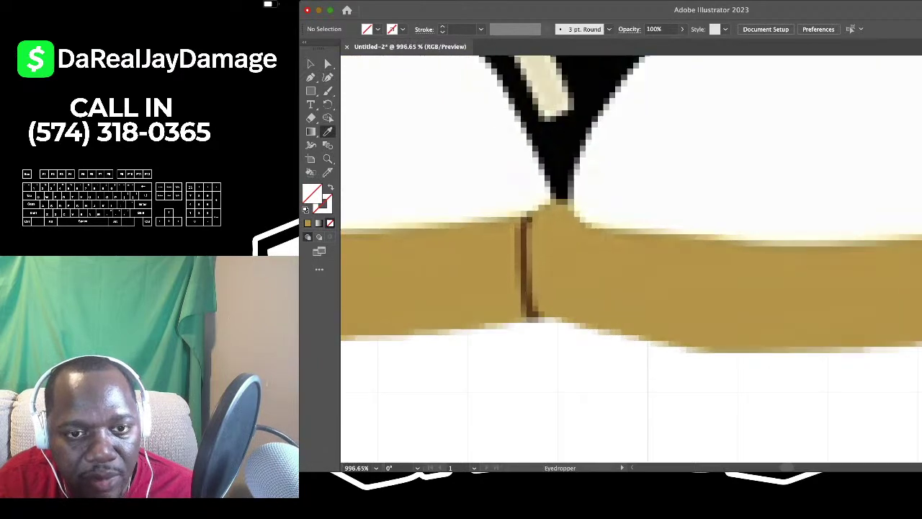
click(525, 261)
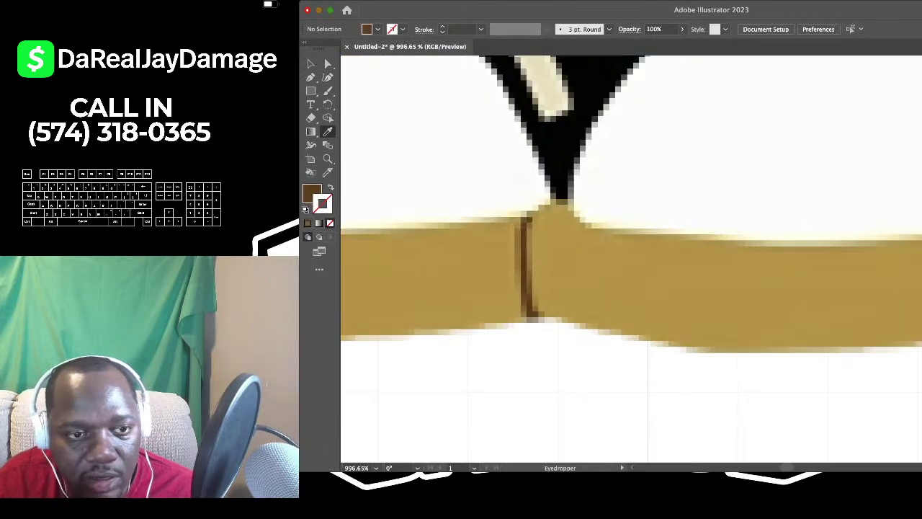
click(527, 273)
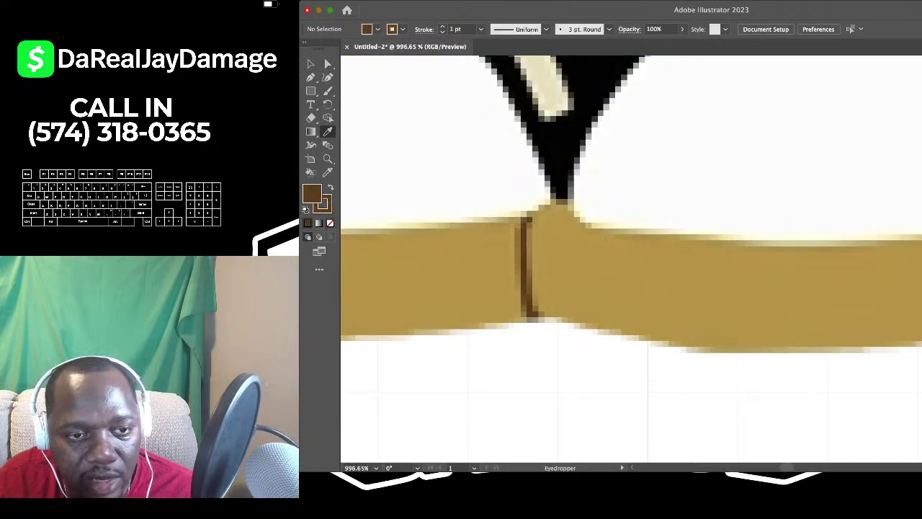
key(slash)
scroll(527, 274, right, 2)
scroll(527, 273, down, 1)
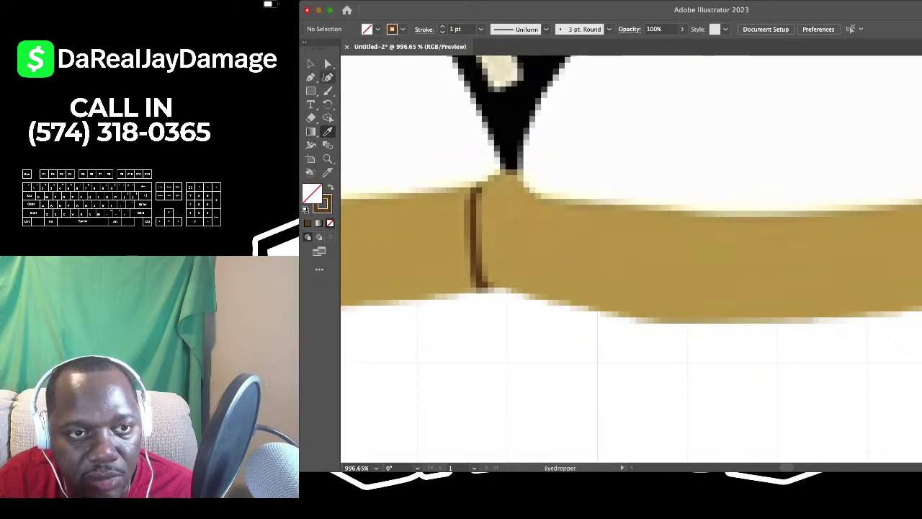
Draw a curved line over the seam between the soles with the Curvature tool and set its stroke weight to 0.5 pt
key(shift+grave)
key(super+equal)
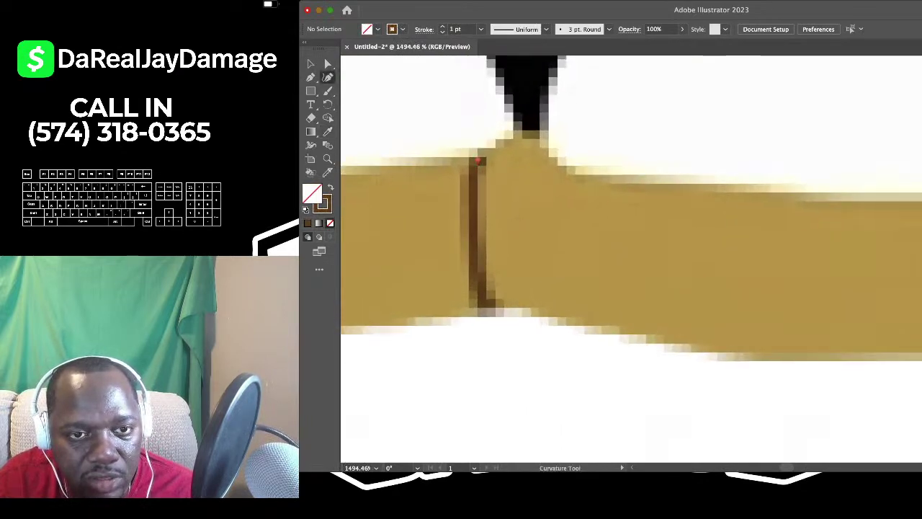
click(478, 154)
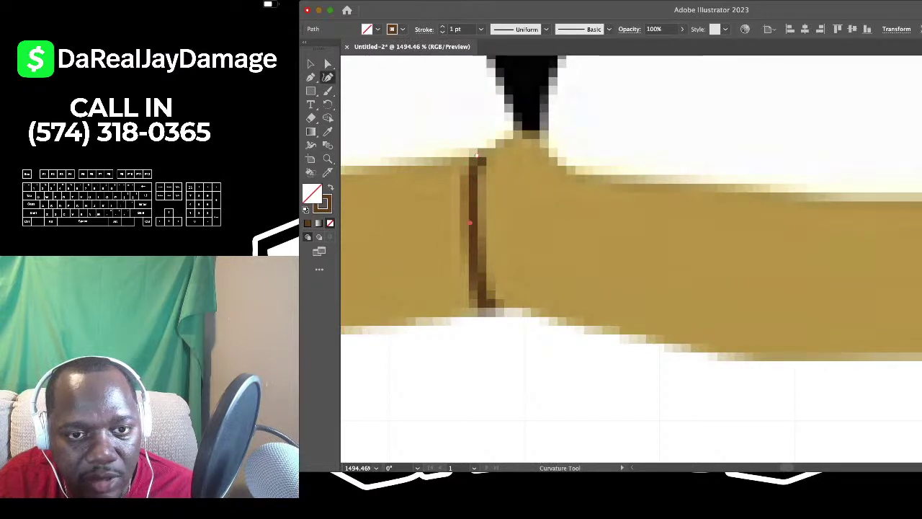
drag(494, 353, 490, 311)
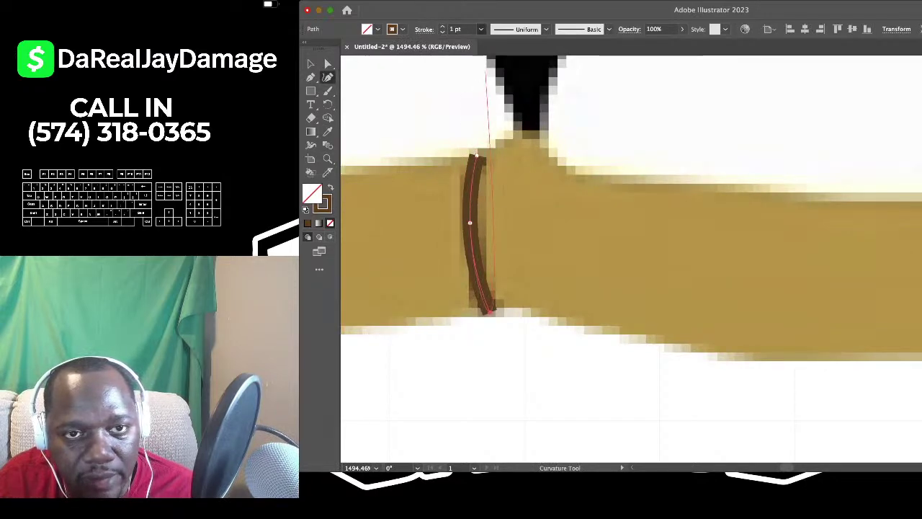
click(466, 53)
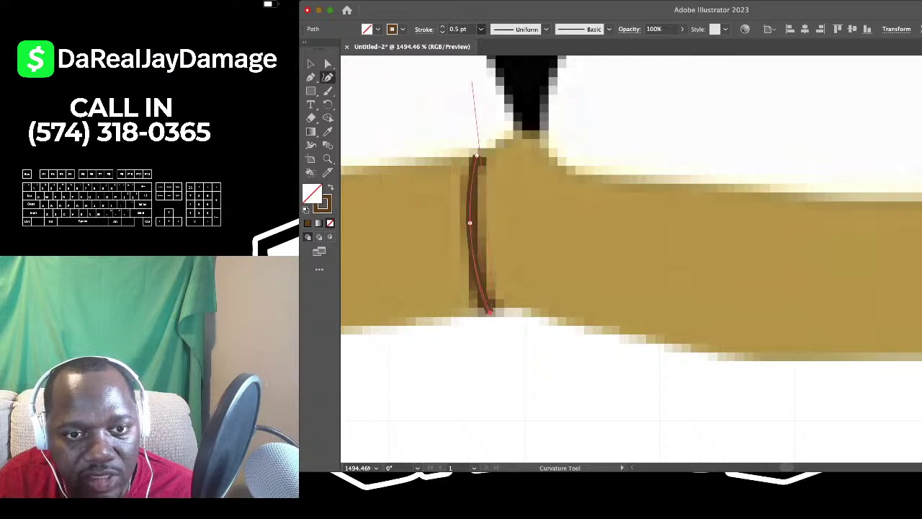
Set the seam line's stroke weight to 0.75 pt and deselect it
click(466, 62)
click(310, 63)
click(402, 96)
Fill the unfilled sole shape with the reference's tan using the Eyedropper, and deselect it
scroll(401, 96, down, 3)
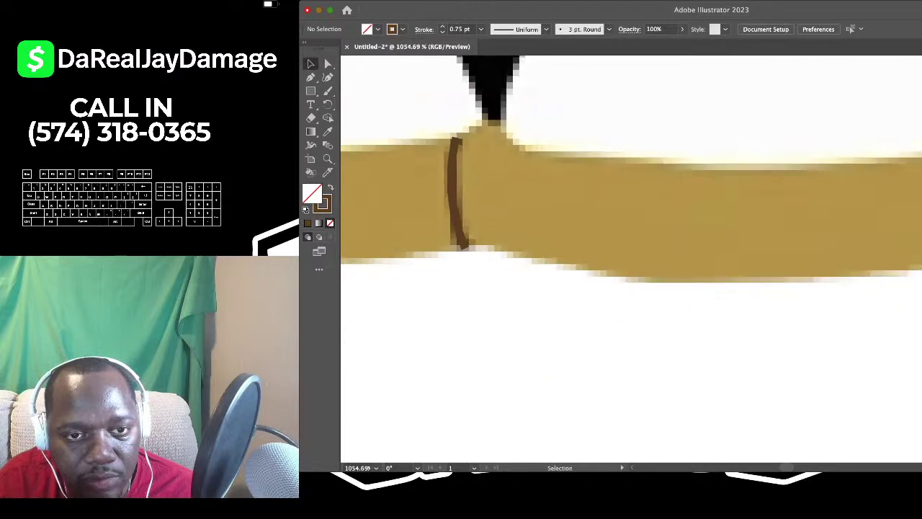
drag(584, 128, 617, 161)
click(328, 131)
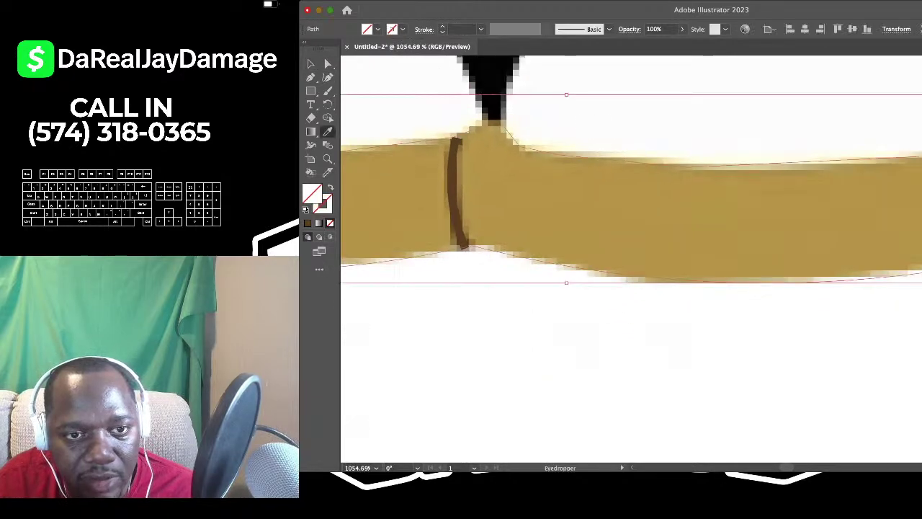
click(507, 137)
key(v)
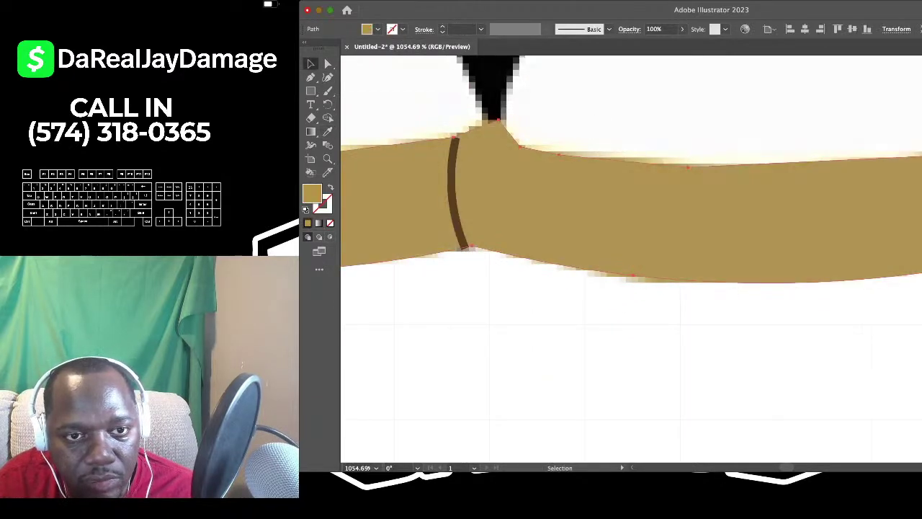
key(super+shift+a)
key(super+minus)
key(super+minus)
scroll(393, 115, down, 3)
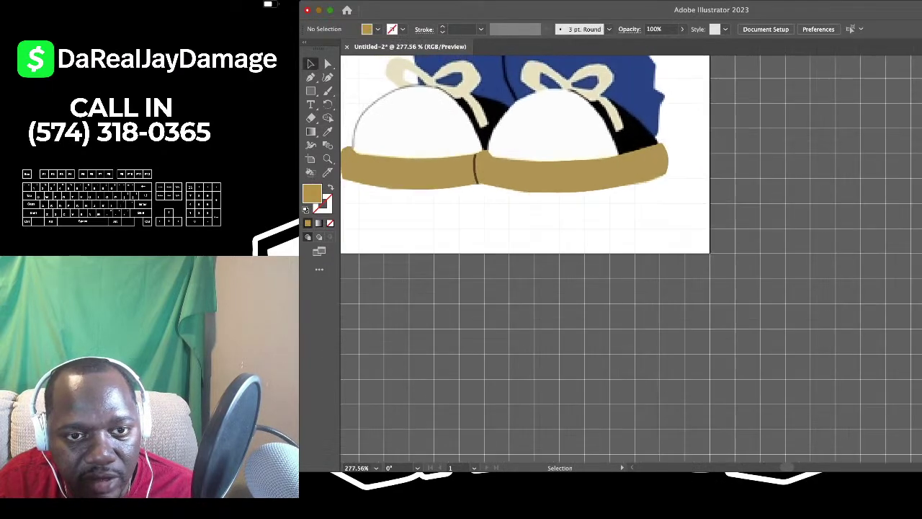
Sample the white of the first shoe's toe cap as the fill color with the Eyedropper
scroll(393, 115, up, 5)
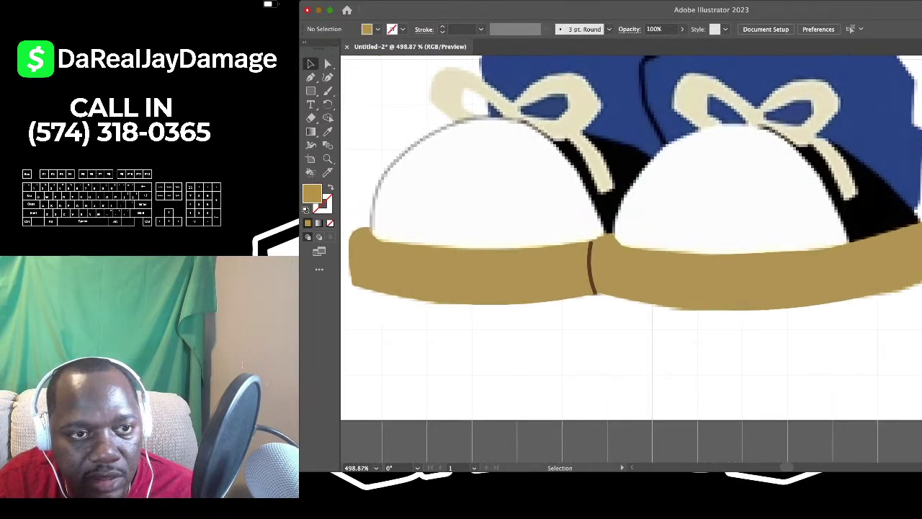
key(shift+grave)
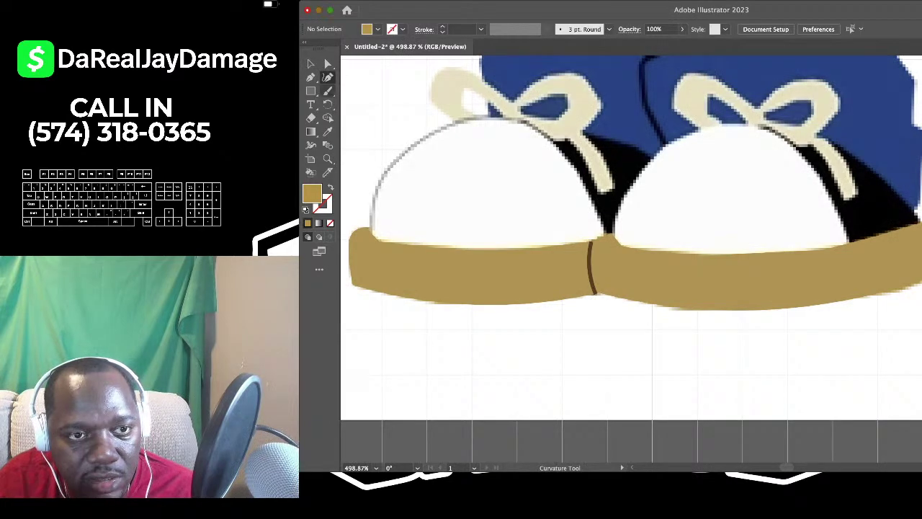
click(328, 132)
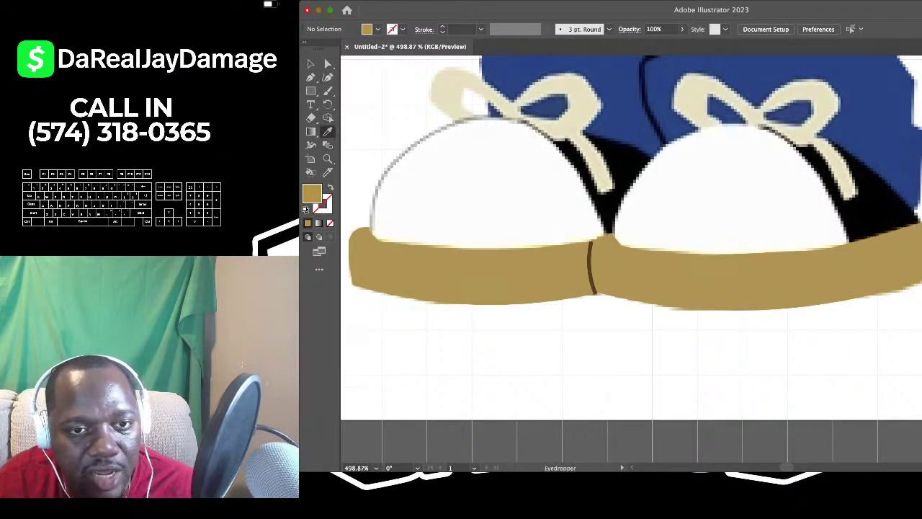
click(461, 185)
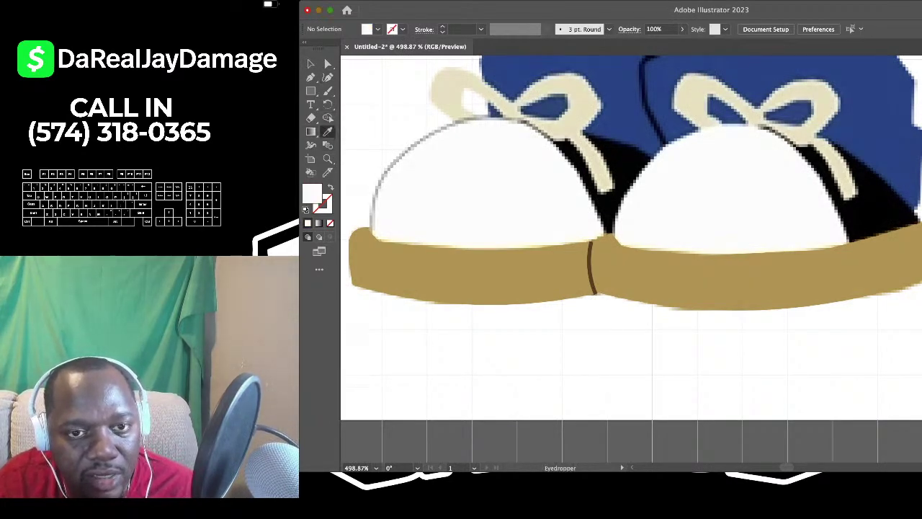
Sample the toe cap's dark outline as a black stroke with the Eyedropper and set the stroke weight to 0.25 pt
scroll(490, 156, down, 5)
scroll(504, 151, up, 4)
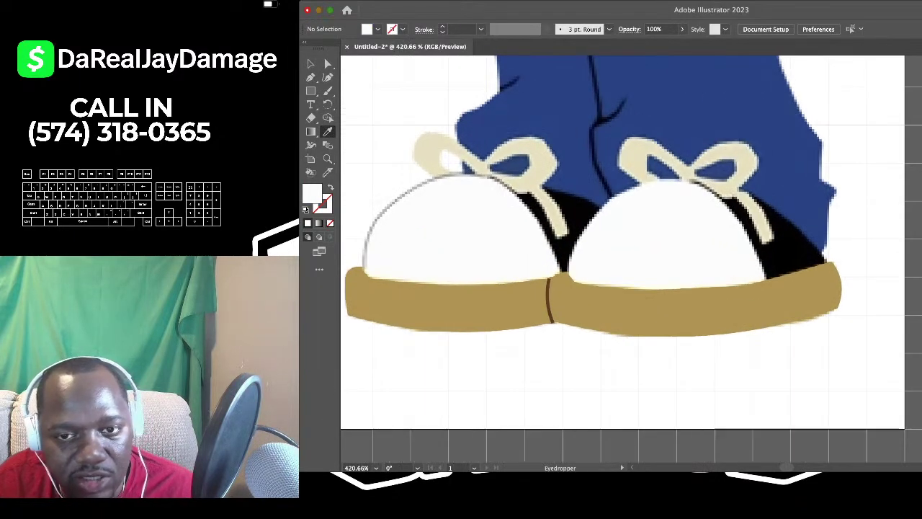
scroll(518, 173, down, 2)
scroll(576, 252, up, 2)
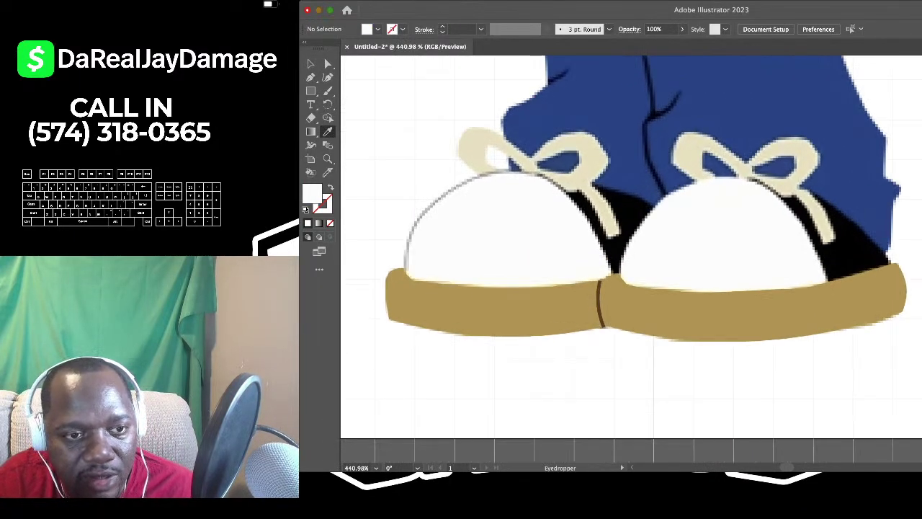
click(520, 175)
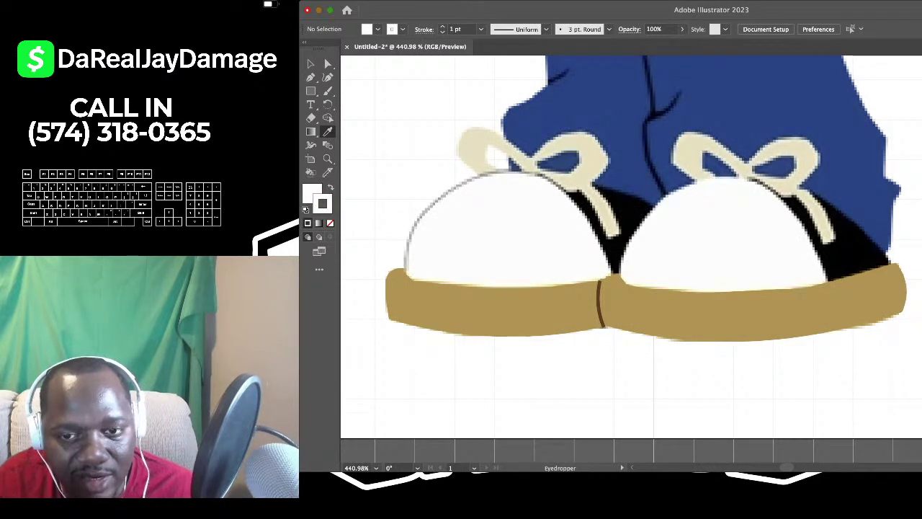
click(525, 173)
click(528, 173)
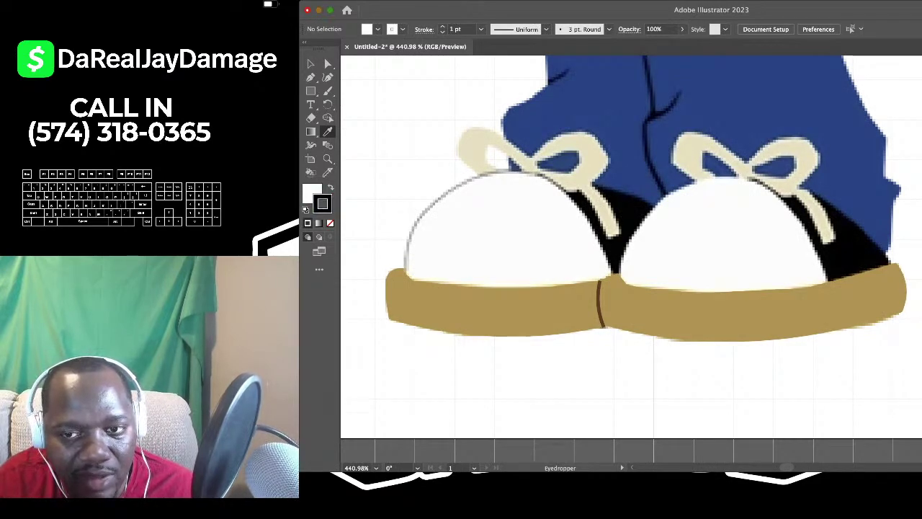
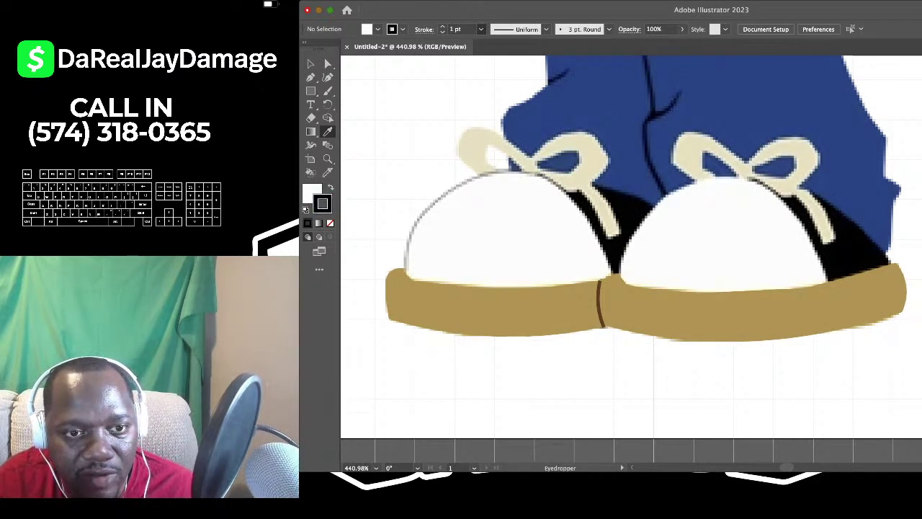
click(461, 44)
Trace the first shoe's toe cap dome with the Curvature tool and close its base with a straight Pen segment
scroll(384, 379, up, 2)
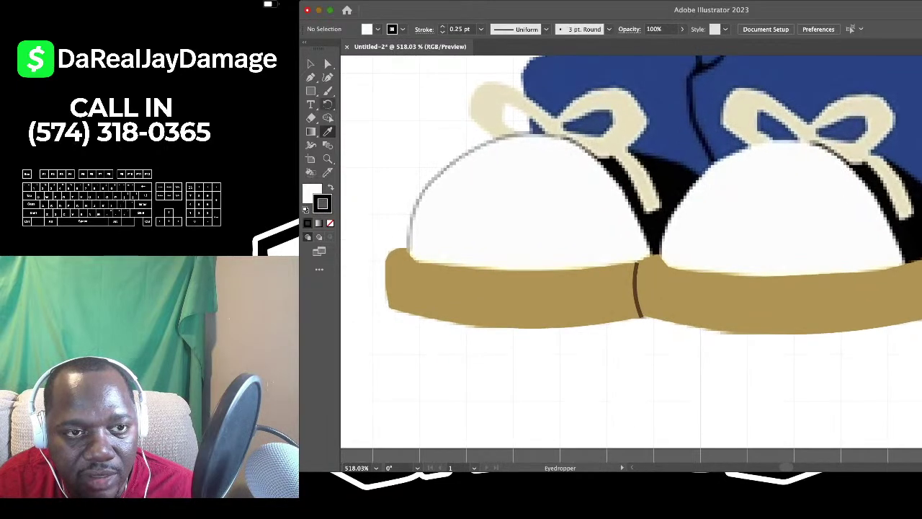
click(328, 77)
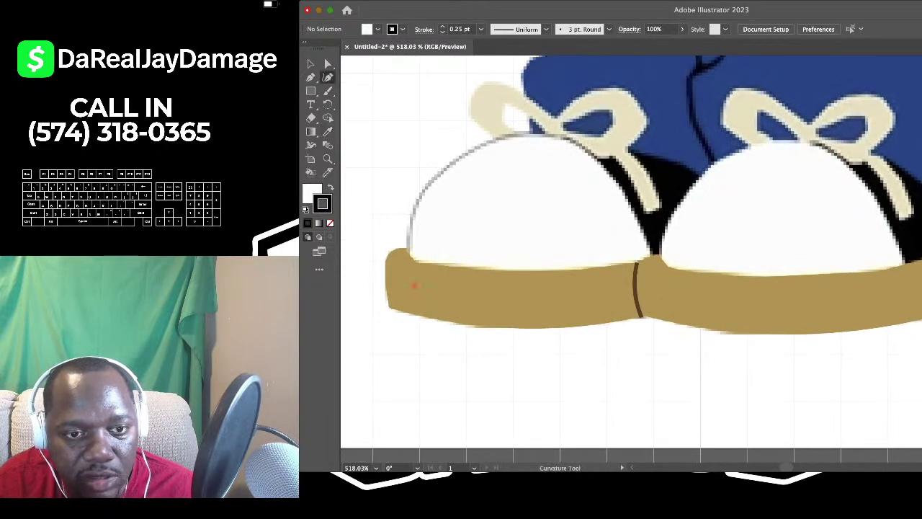
click(409, 273)
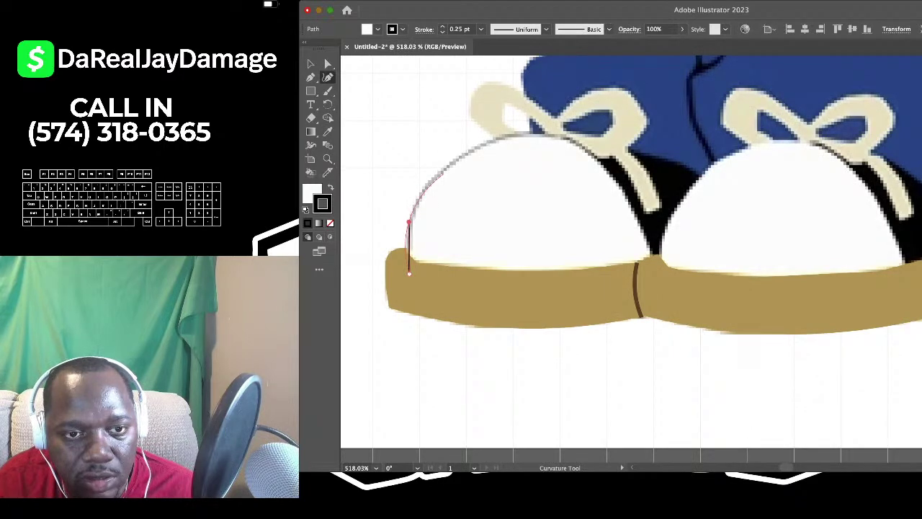
click(409, 222)
click(447, 166)
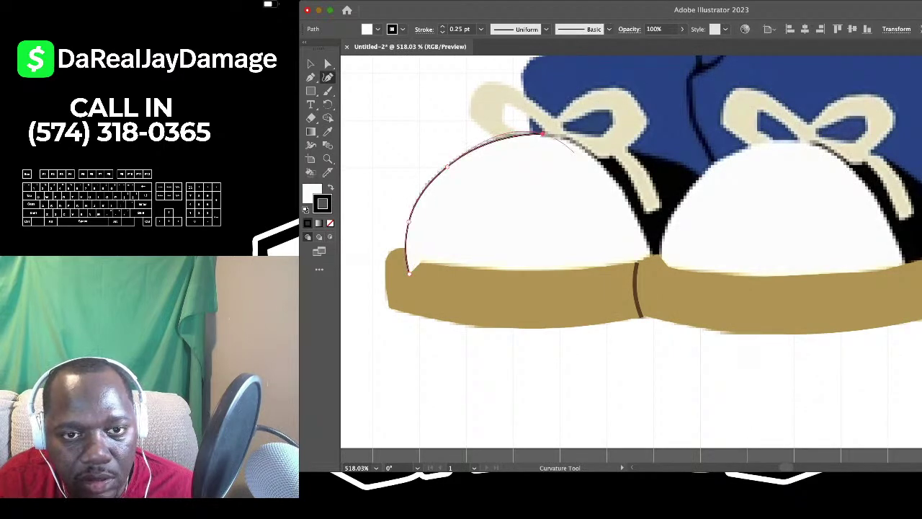
click(541, 133)
click(607, 171)
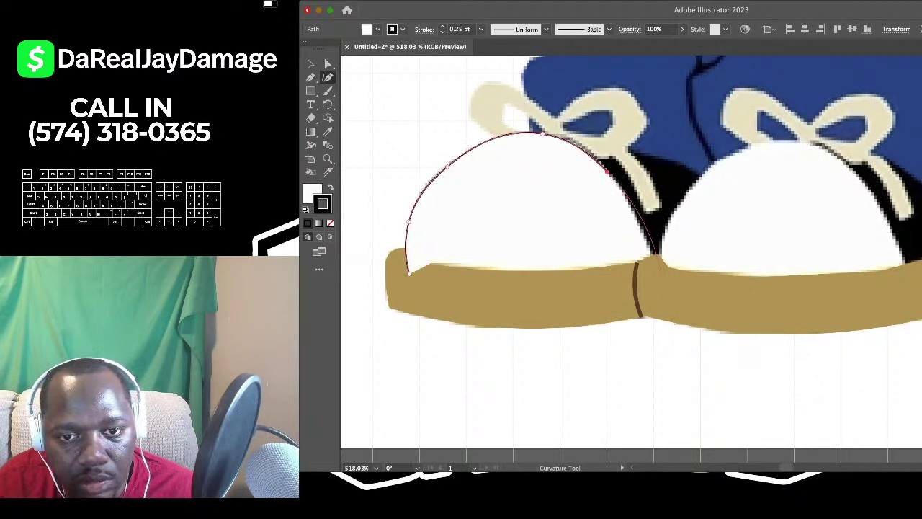
click(654, 266)
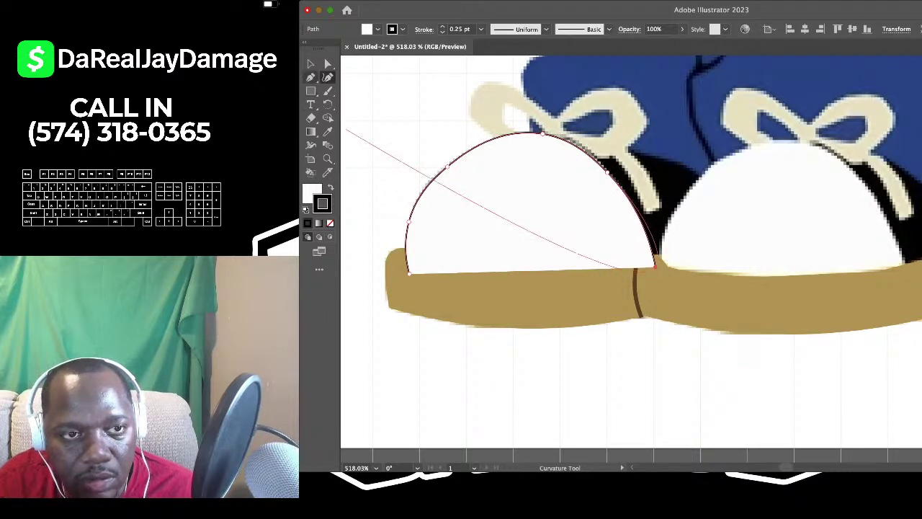
key(p)
click(408, 272)
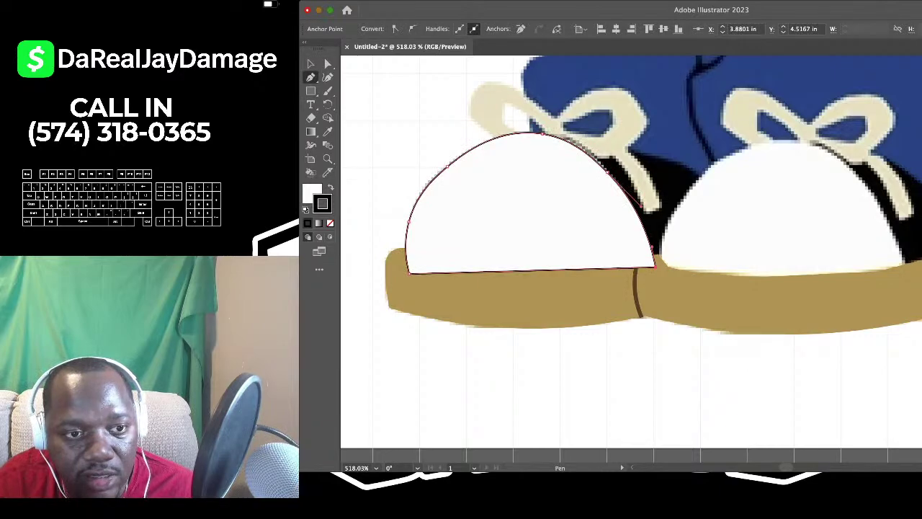
Remove the toe cap shape's fill while keeping its black outline, and set the stroke weight to 0.25 pt
click(329, 222)
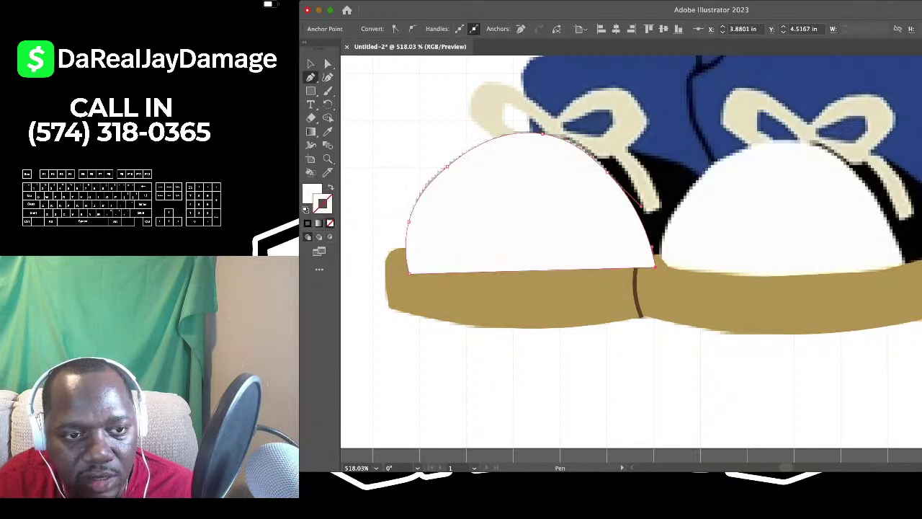
key(super+z)
click(311, 191)
click(330, 223)
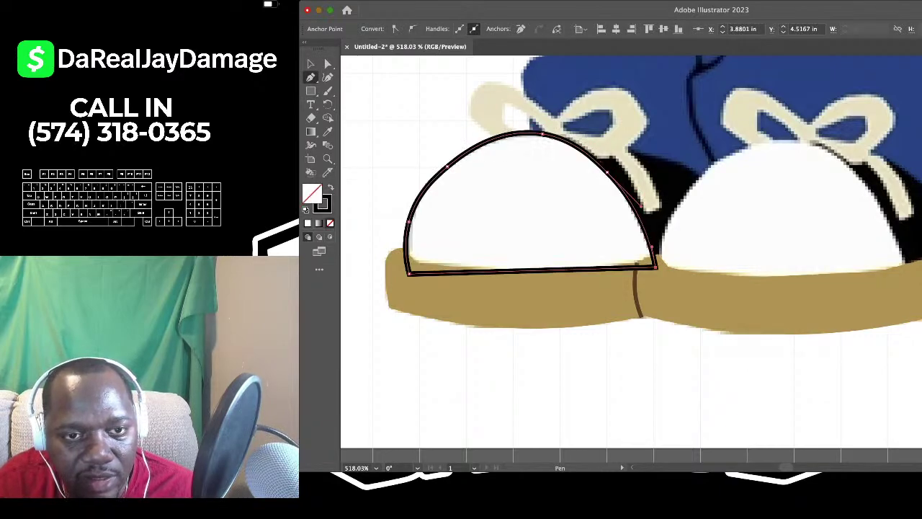
click(311, 63)
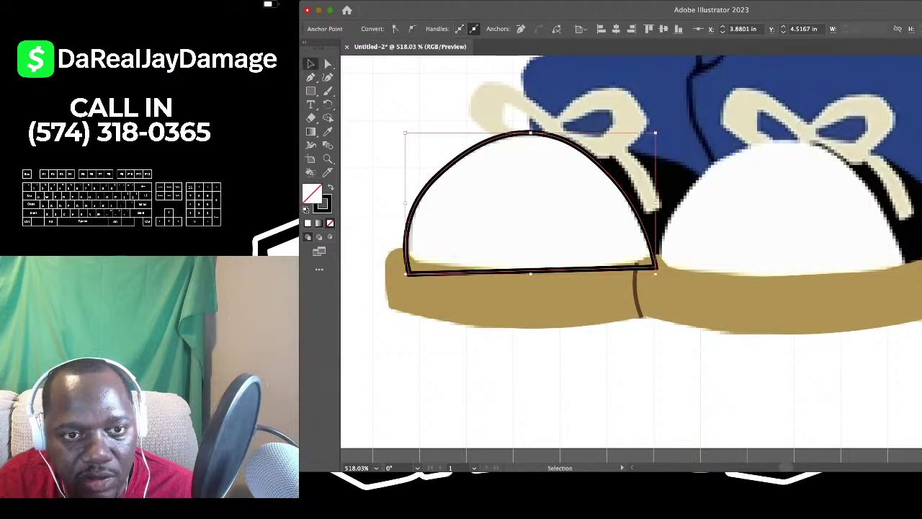
click(382, 130)
drag(442, 107, 479, 170)
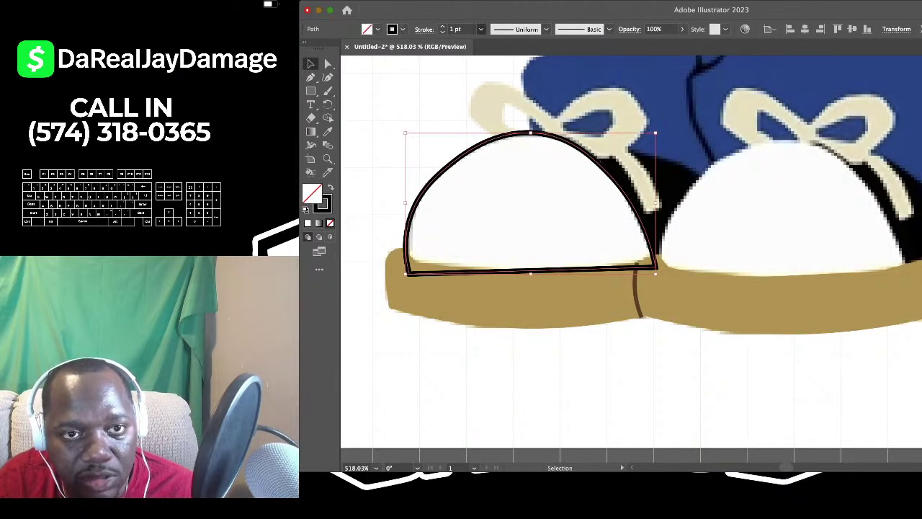
click(461, 43)
Resize the toe cap outline slightly from its upper corners to match the reference's dome
scroll(593, 130, up, 4)
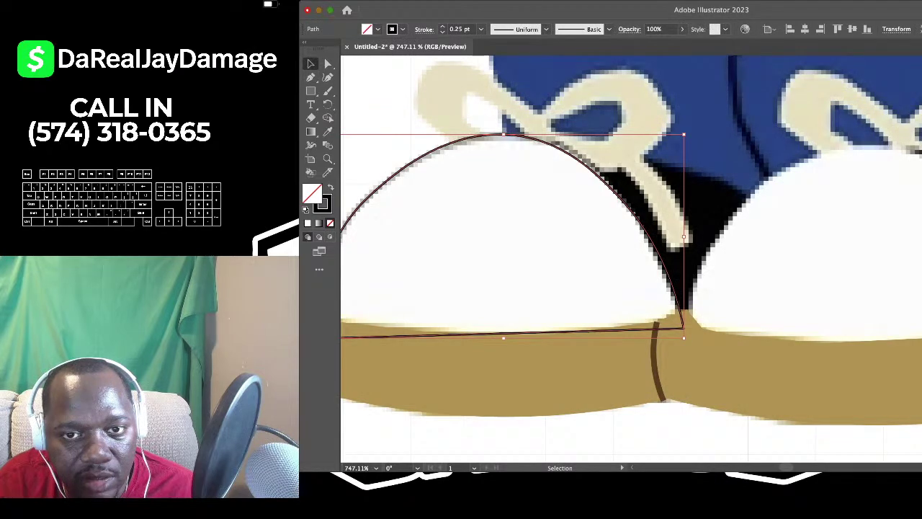
drag(683, 135, 682, 132)
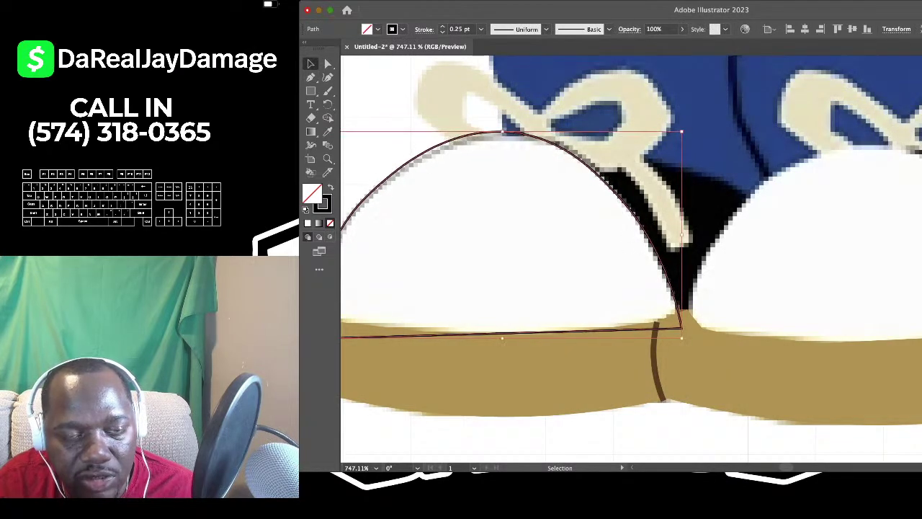
scroll(682, 132, left, 4)
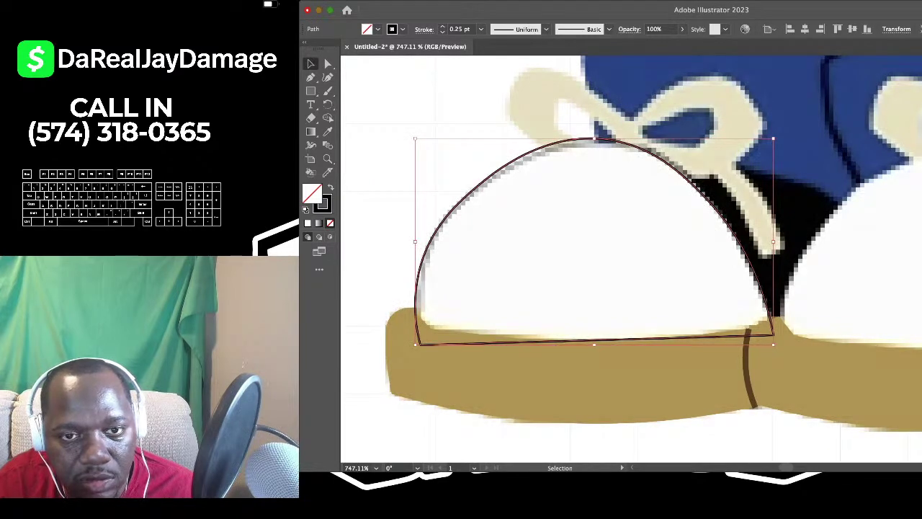
drag(415, 138, 417, 142)
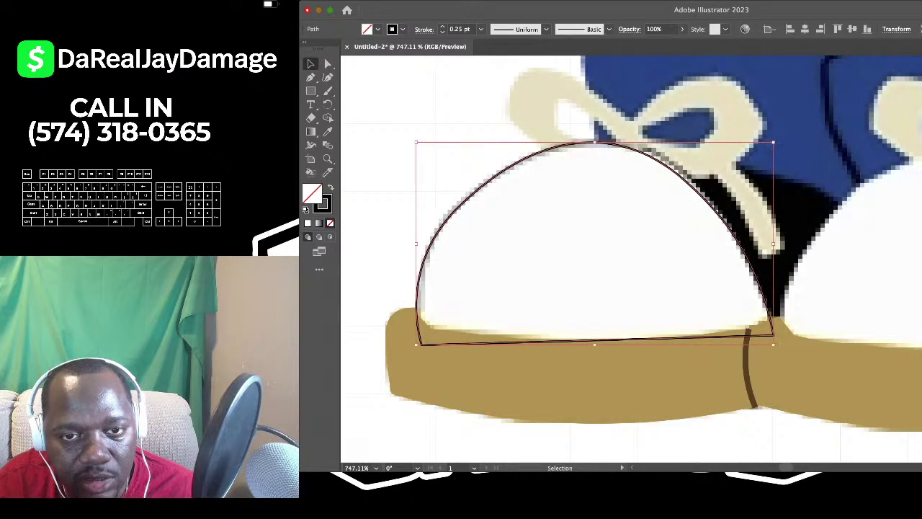
Bend the toe cap's bottom edge downward over the sole with the Curvature tool and fill the shape with white
scroll(631, 259, down, 3)
scroll(772, 140, down, 2)
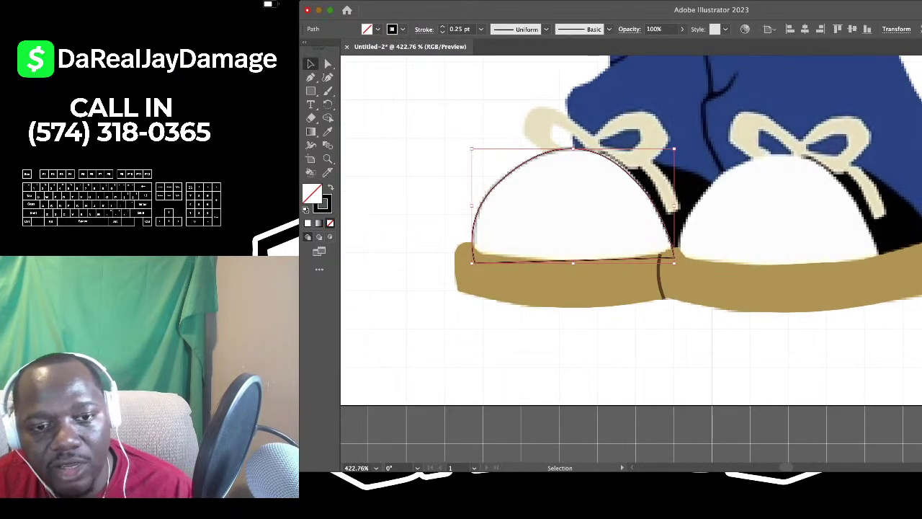
key(shift+grave)
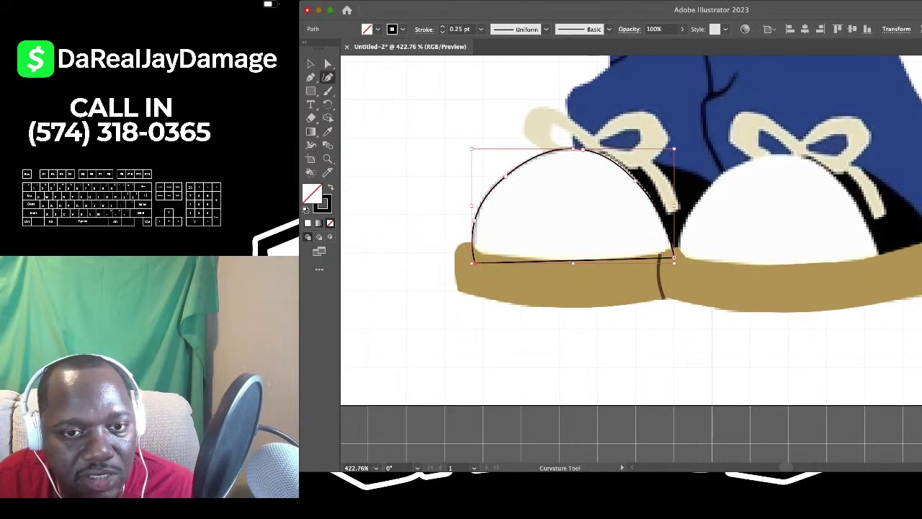
drag(574, 260, 576, 270)
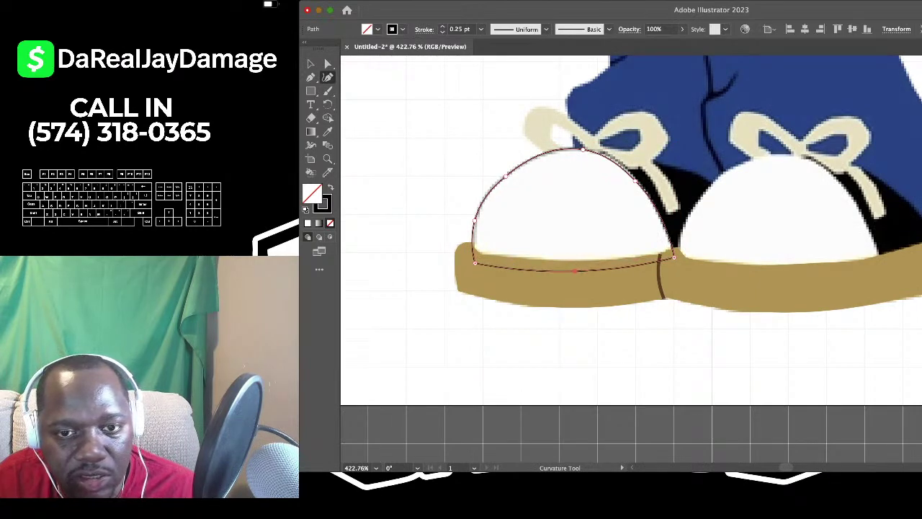
scroll(540, 285, down, 3)
scroll(713, 209, up, 3)
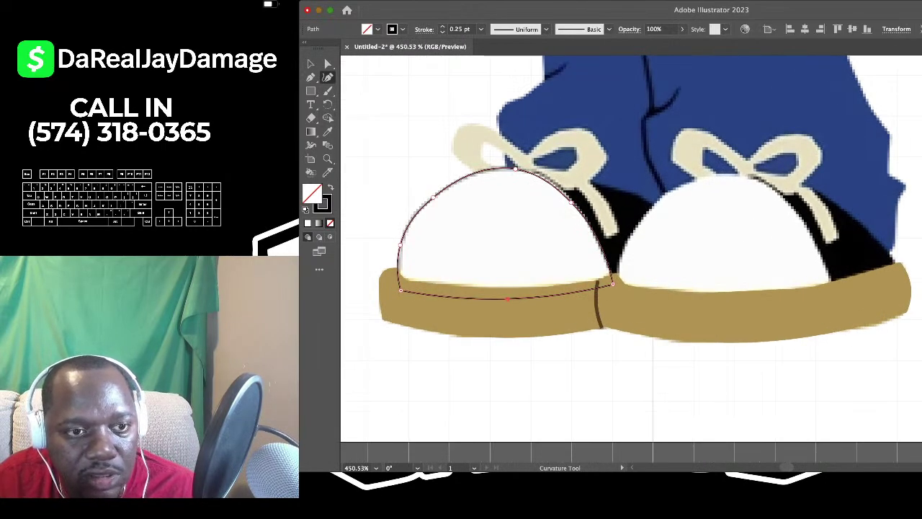
click(308, 223)
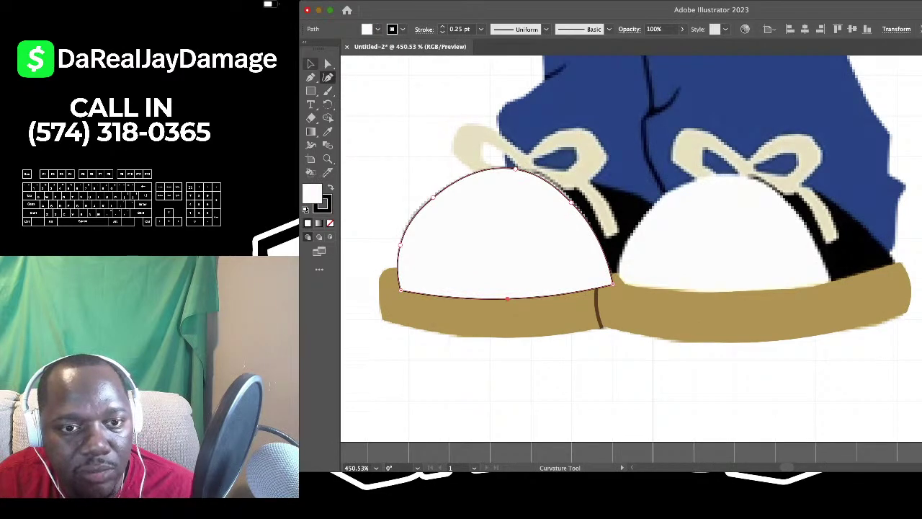
Duplicate the white toe cap onto the second shoe and deselect the copy
click(311, 63)
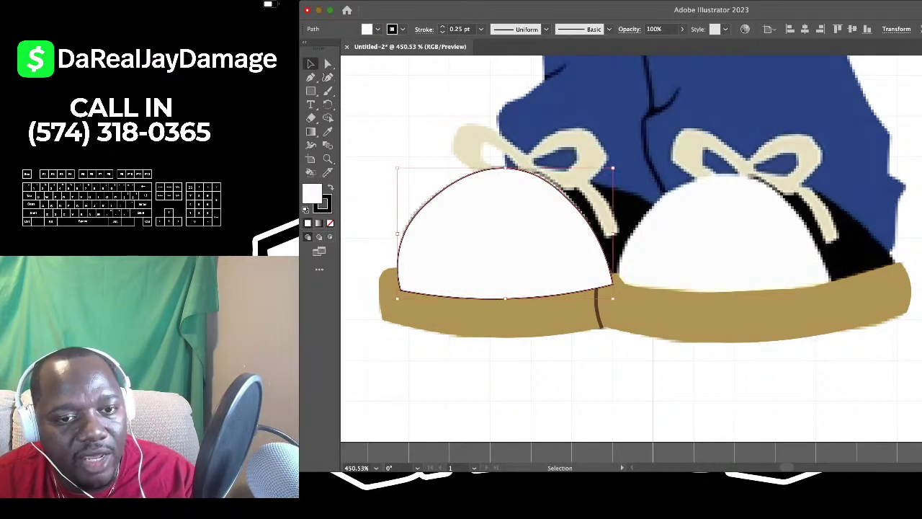
drag(505, 234, 725, 236)
key(super+shift+a)
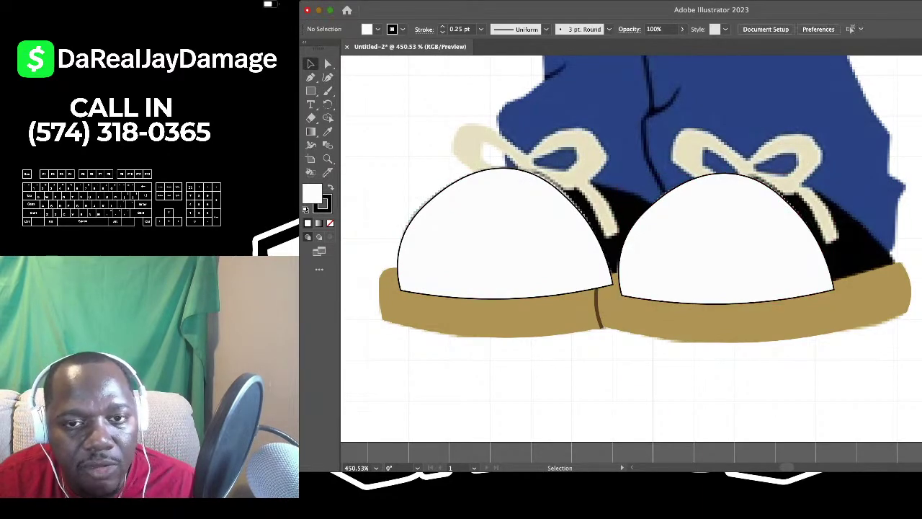
Send both white toe caps backward behind the tan soles and deselect them
click(504, 234)
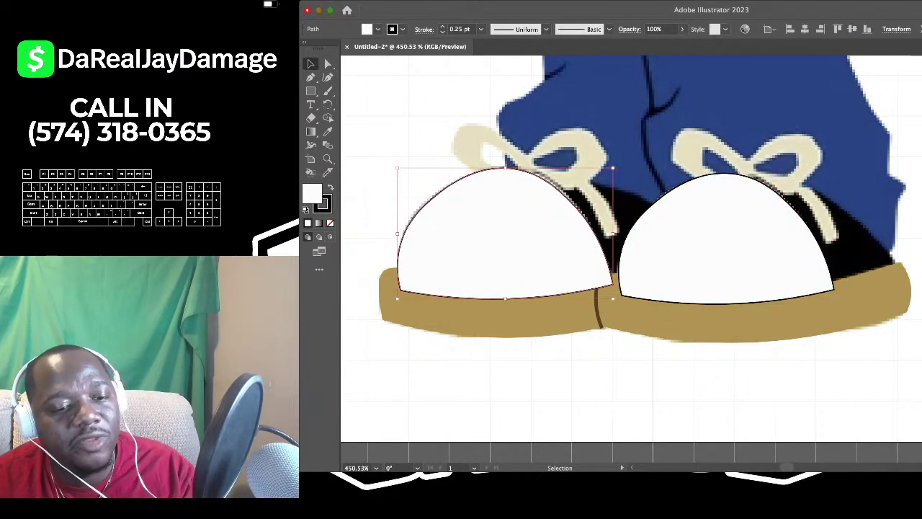
shift+click(724, 237)
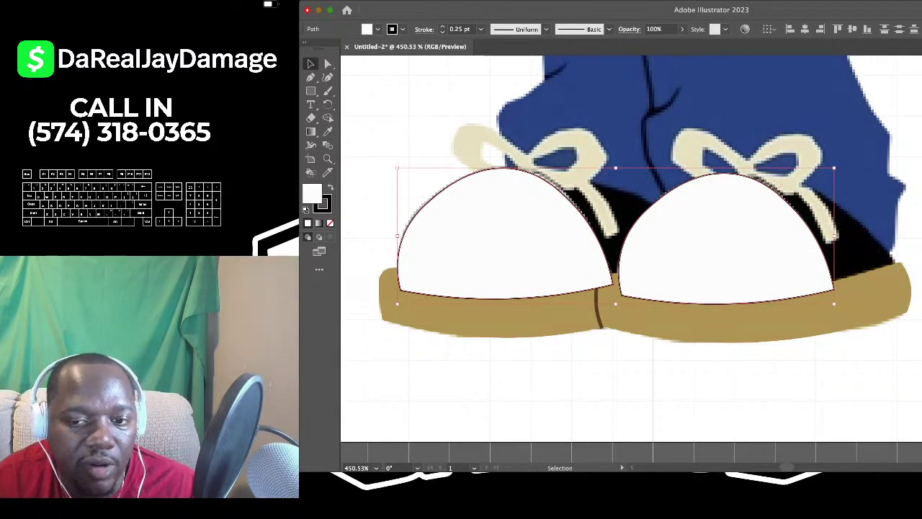
key(super+bracketleft)
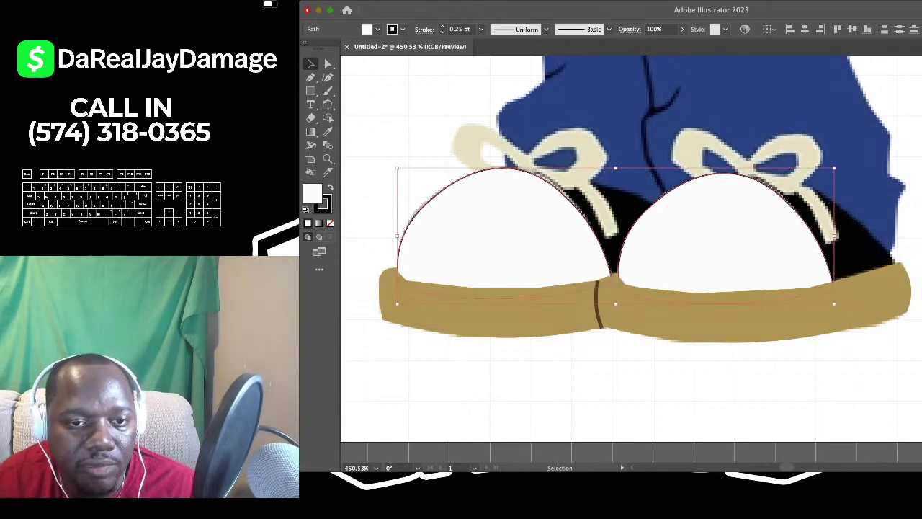
key(super+shift+a)
Sample the cream shoelace colour from the reference's left bow with the Eyedropper and get the Pen tool ready
scroll(524, 208, down, 2)
scroll(610, 148, up, 3)
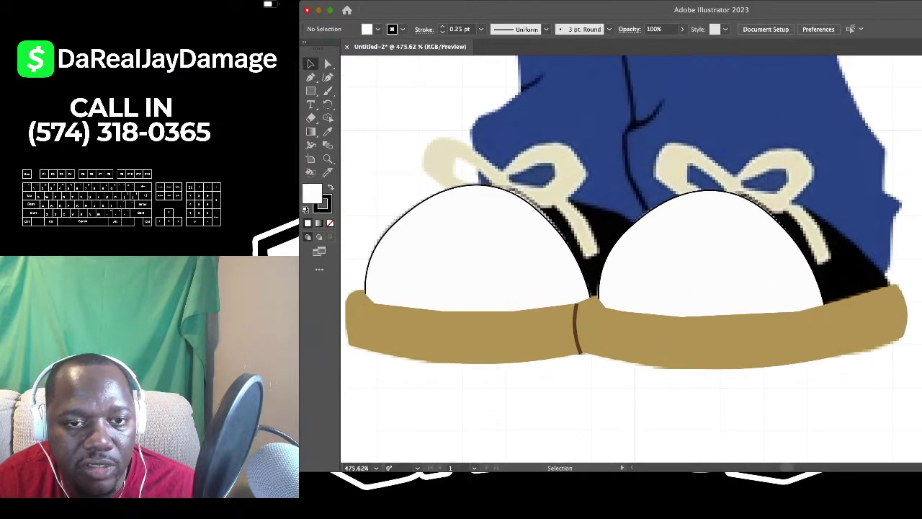
scroll(631, 258, left, 2)
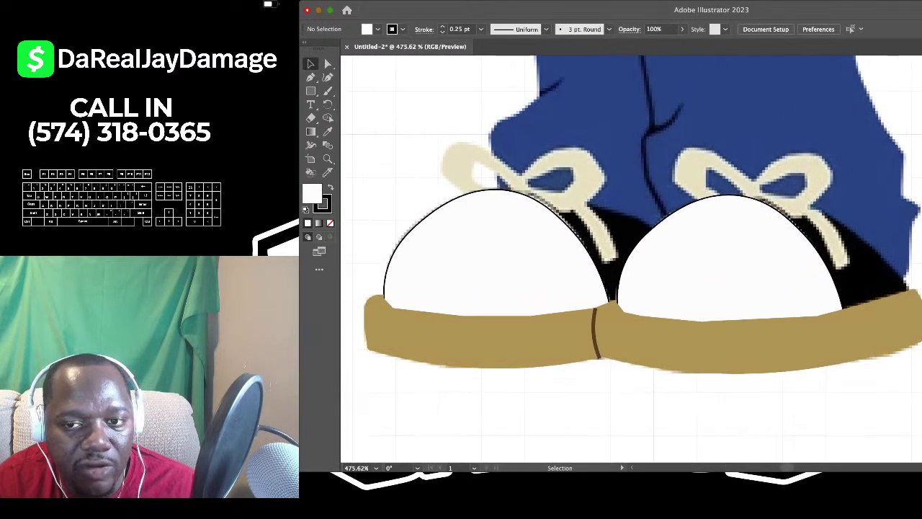
scroll(631, 260, down, 3)
scroll(714, 257, up, 4)
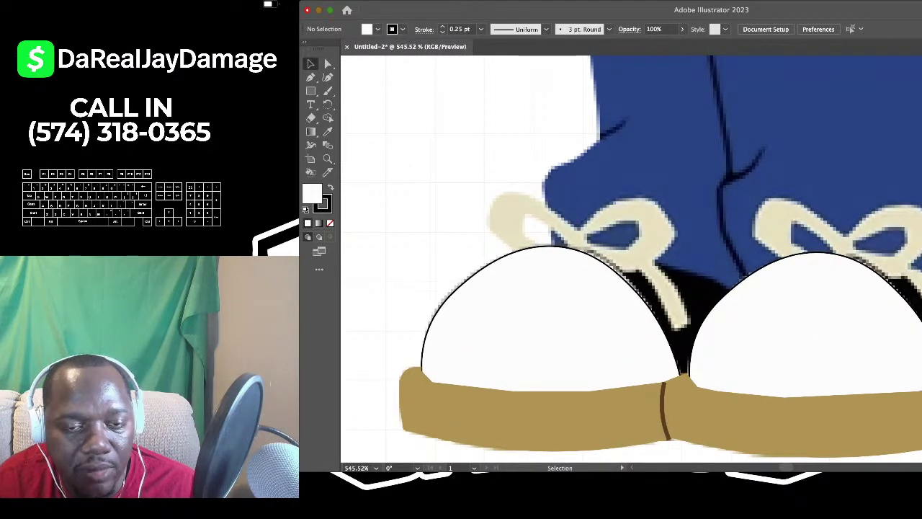
scroll(554, 218, up, 3)
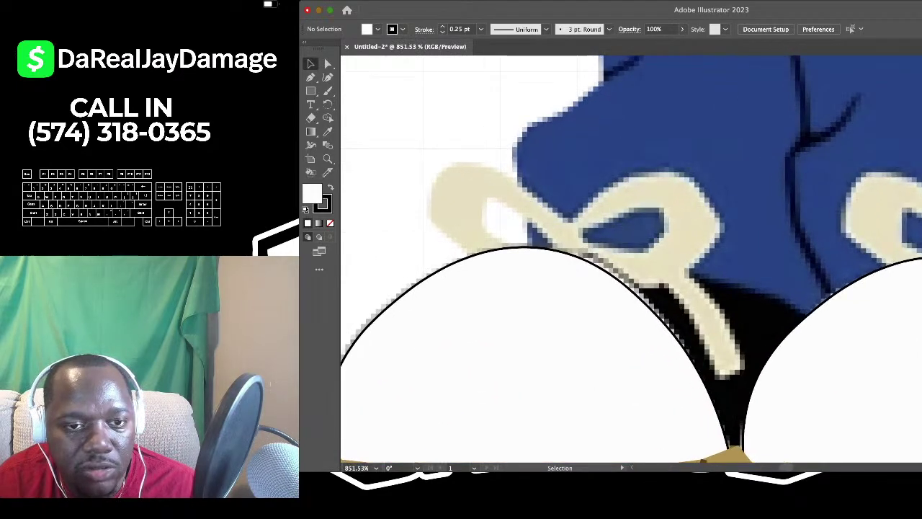
key(shift+grave)
scroll(487, 191, up, 2)
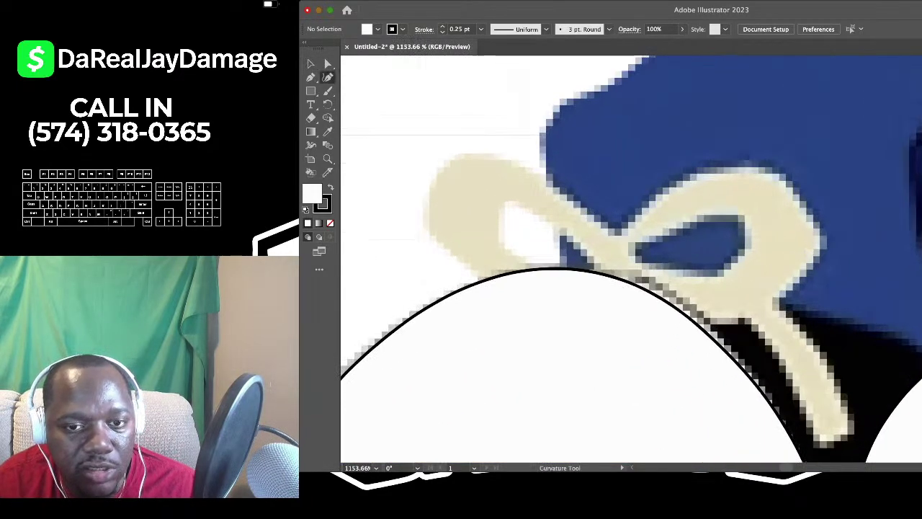
key(p)
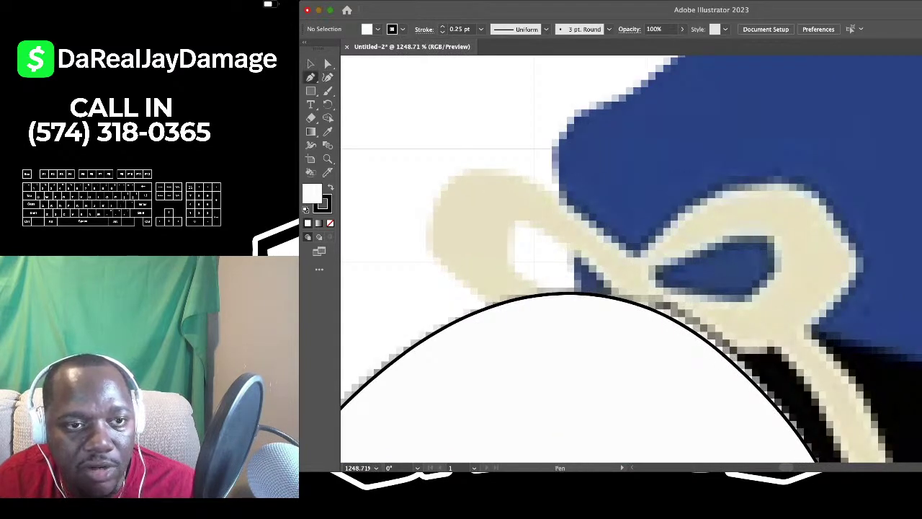
scroll(437, 231, up, 1)
key(i)
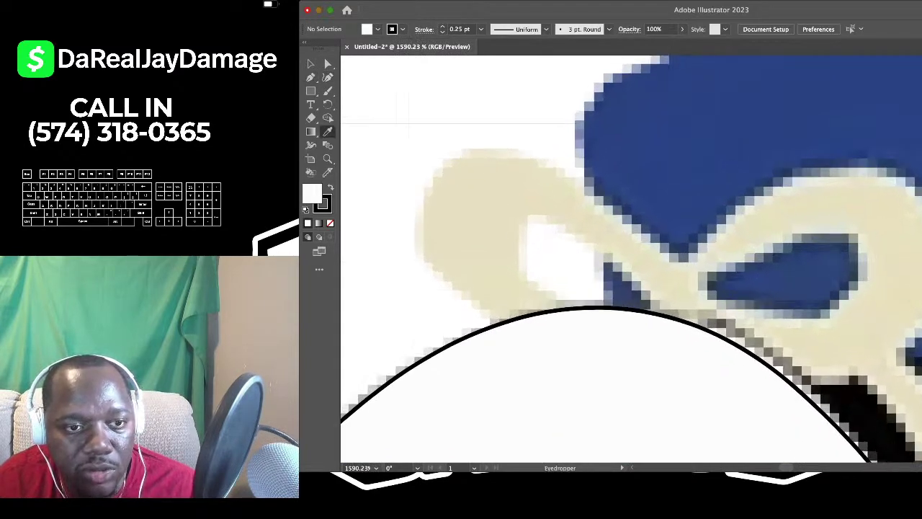
click(472, 224)
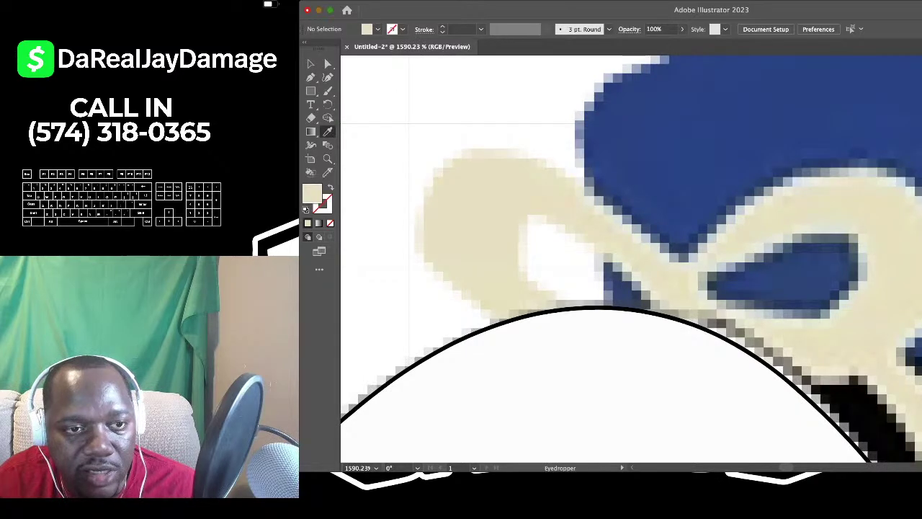
key(p)
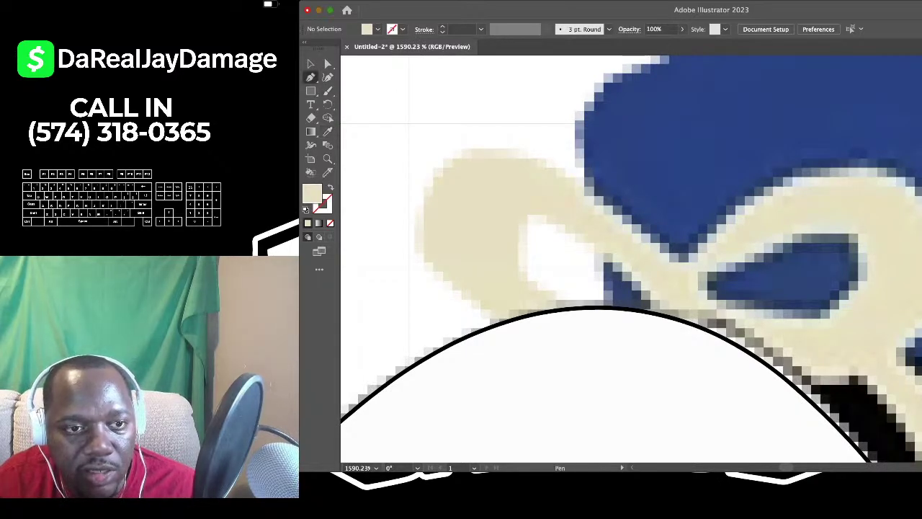
With no fill, trace the outer edge of the left bow's left loop from the toe cap to the notch between the loops
key(slash)
click(574, 315)
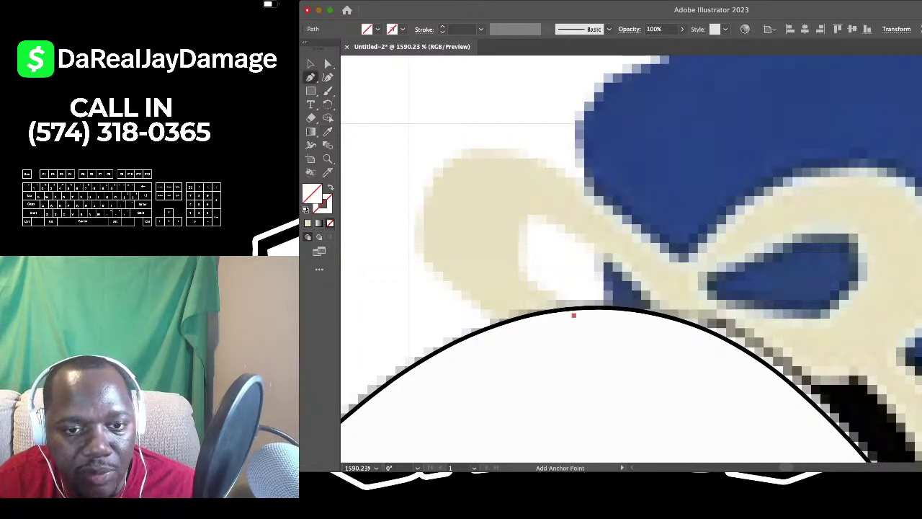
drag(502, 331, 389, 196)
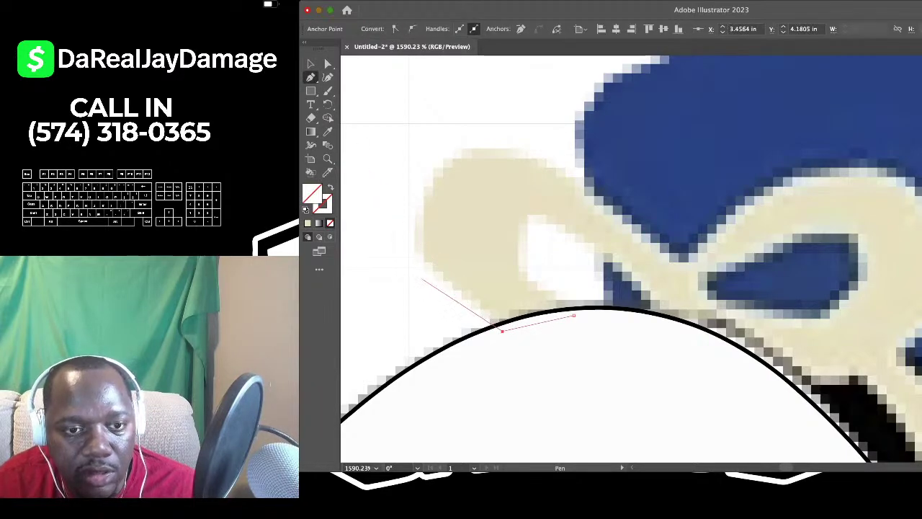
click(427, 262)
click(328, 77)
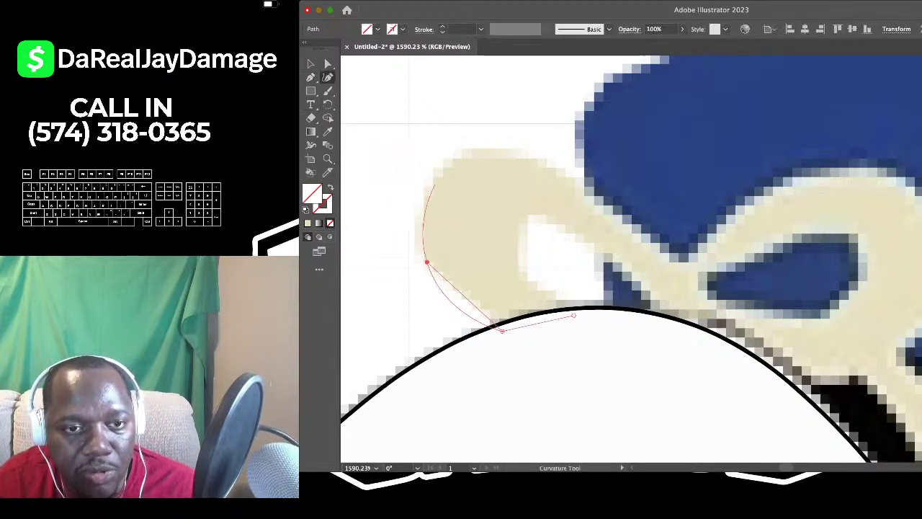
click(436, 174)
click(504, 150)
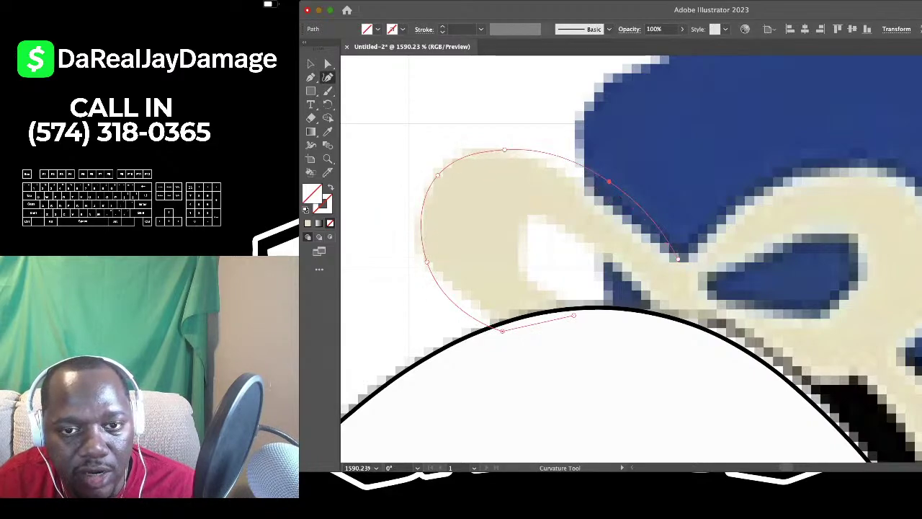
click(604, 202)
click(678, 259)
Extend the lace outline around the outer edge of the bow's right loop down to where the lace tail begins
scroll(678, 258, right, 4)
scroll(678, 259, down, 1)
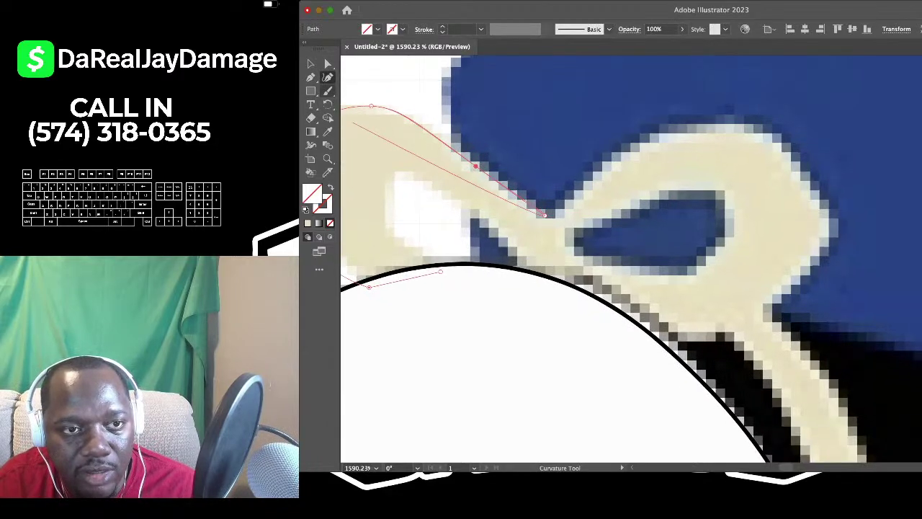
click(311, 77)
click(627, 146)
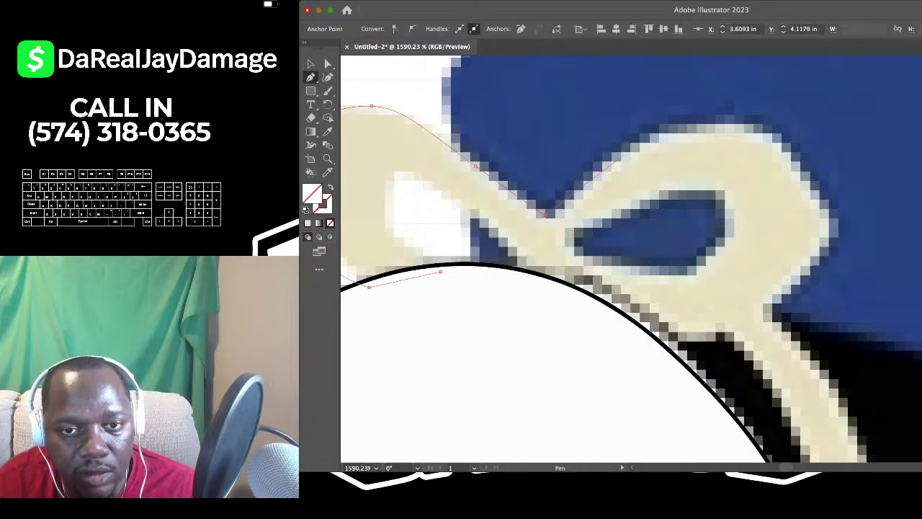
key(shift+grave)
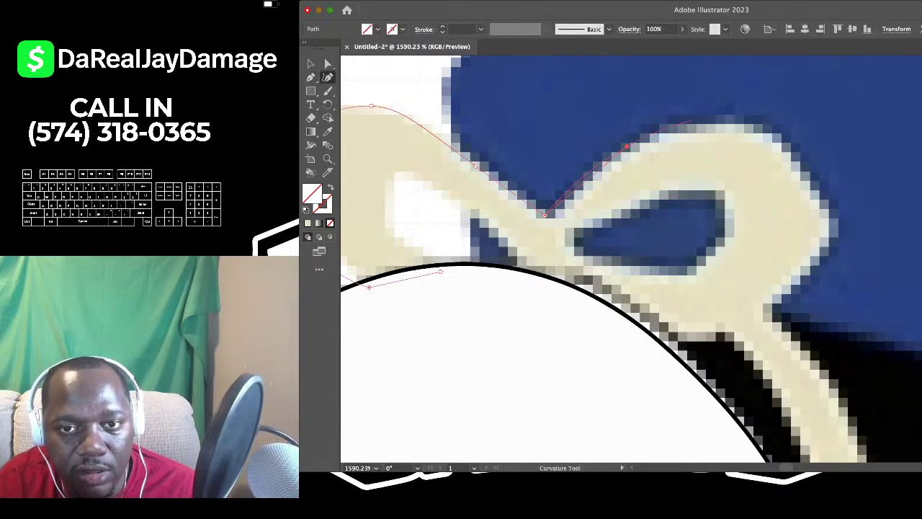
click(770, 136)
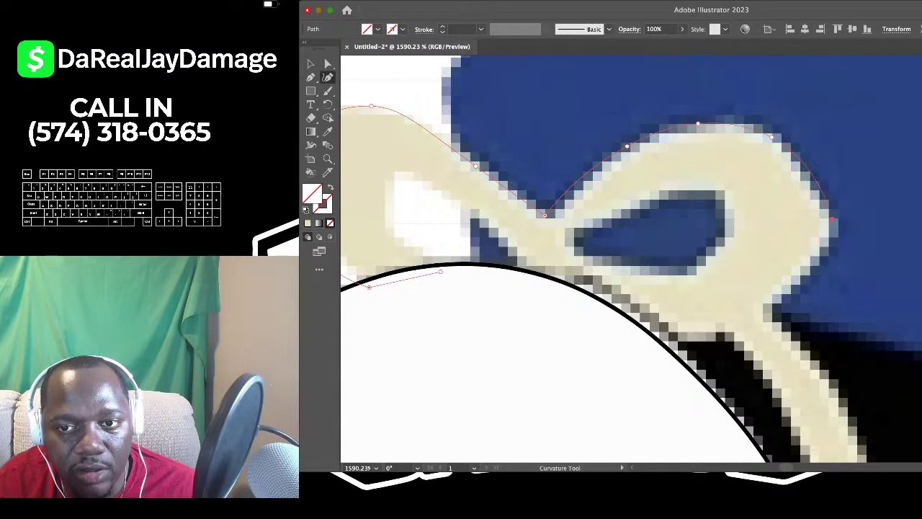
click(832, 218)
scroll(765, 299, down, 3)
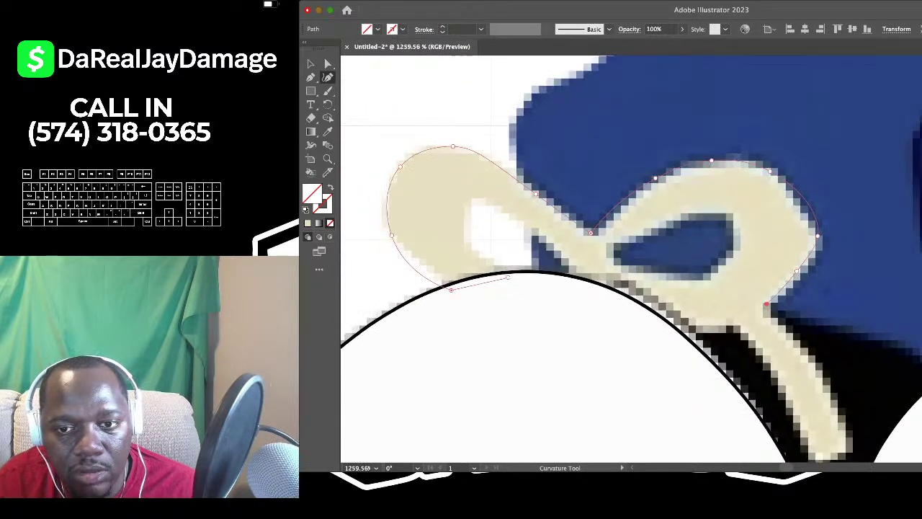
scroll(810, 346, up, 3)
click(311, 77)
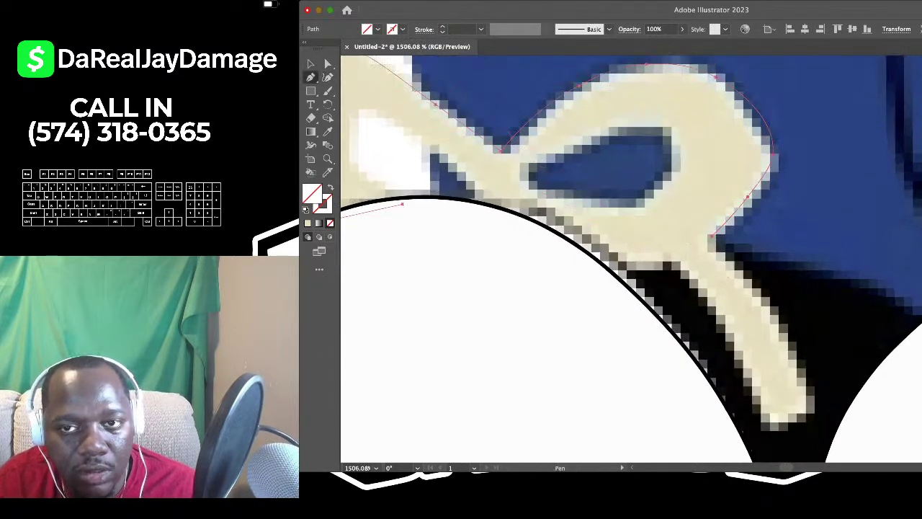
Examine the whole vector figure against the reference boy, including the shoes and laces
scroll(728, 280, down, 10)
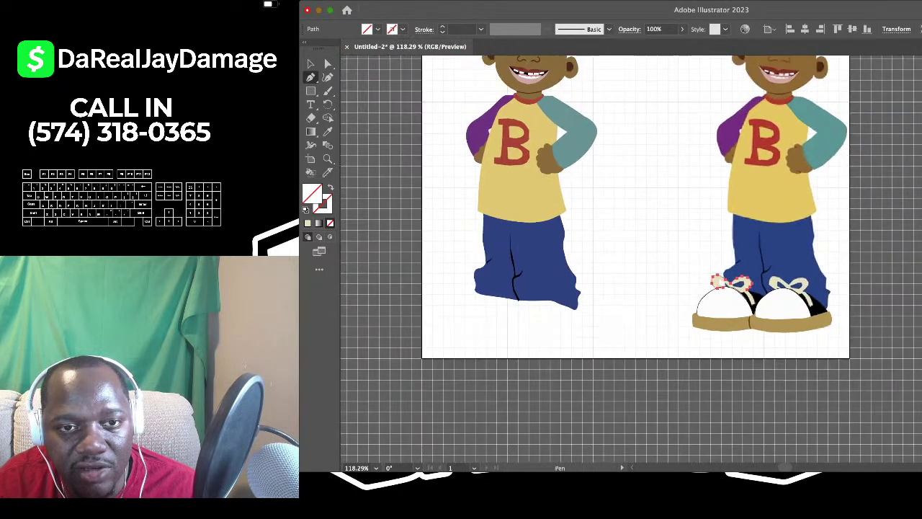
scroll(728, 281, up, 5)
scroll(753, 306, up, 3)
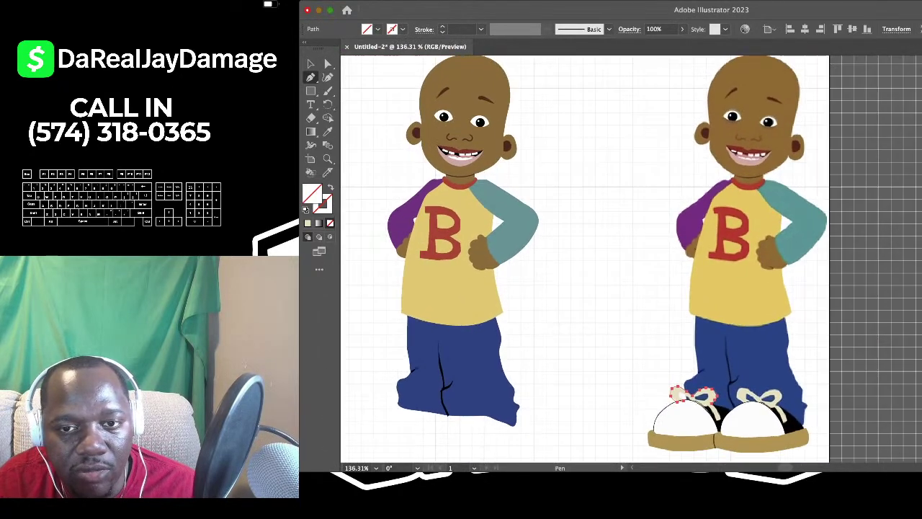
scroll(691, 288, up, 2)
scroll(583, 260, down, 1)
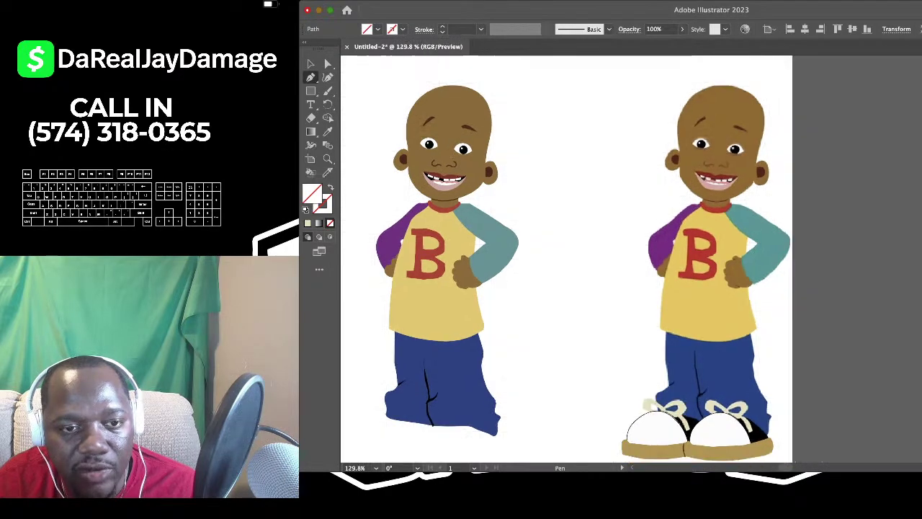
scroll(583, 260, down, 3)
scroll(611, 340, down, 1)
key(super+apostrophe)
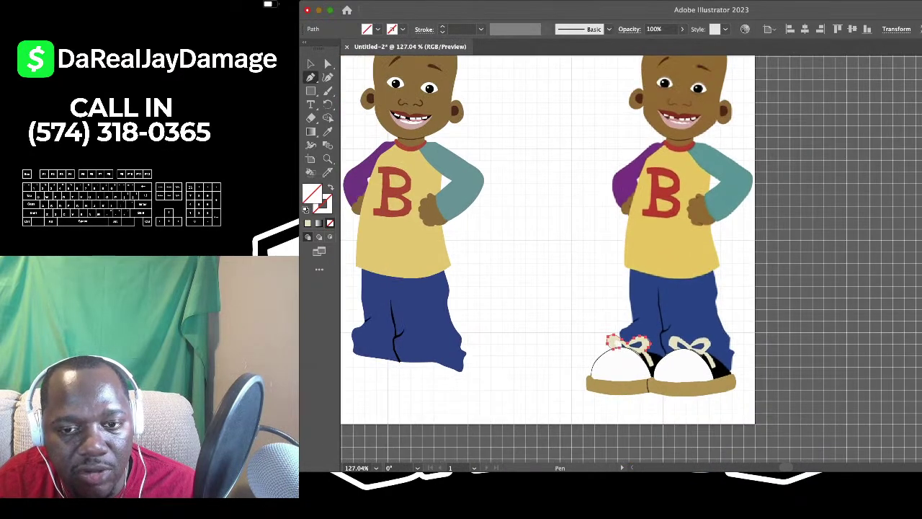
scroll(633, 337, up, 5)
scroll(634, 310, down, 4)
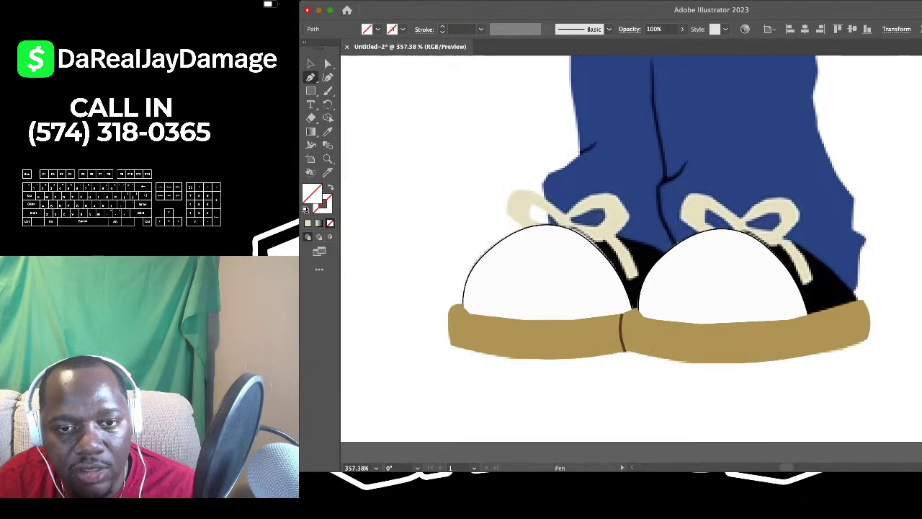
scroll(638, 244, up, 3)
scroll(648, 274, up, 4)
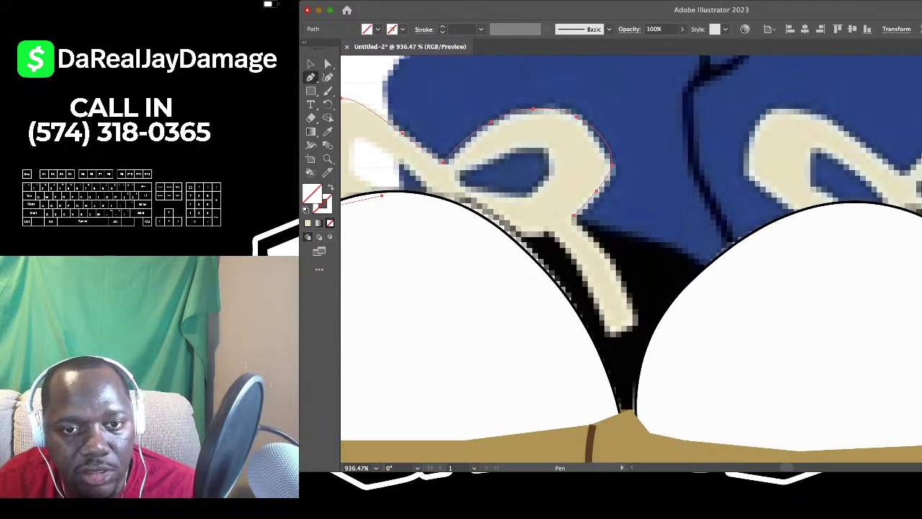
Trace the hanging lace tail down its right side, across its tip and back up to the bow
click(574, 216)
click(639, 322)
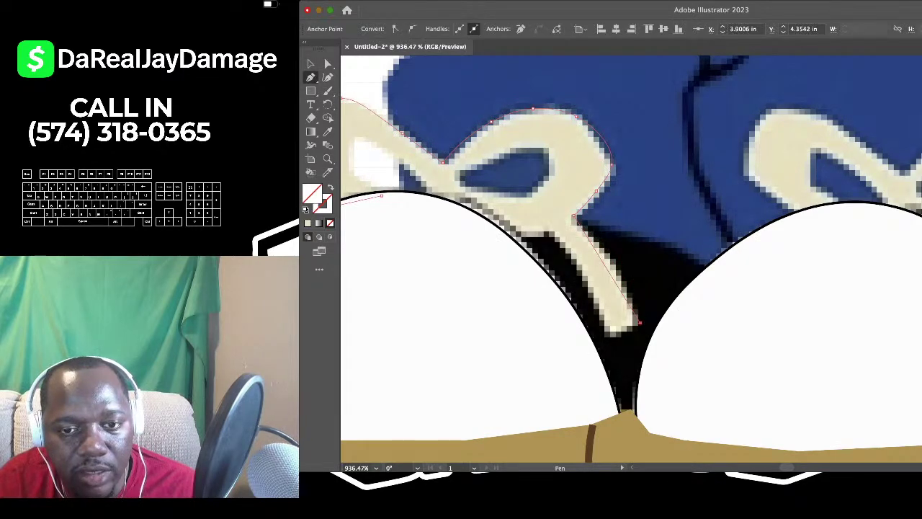
click(608, 331)
drag(609, 331, 628, 377)
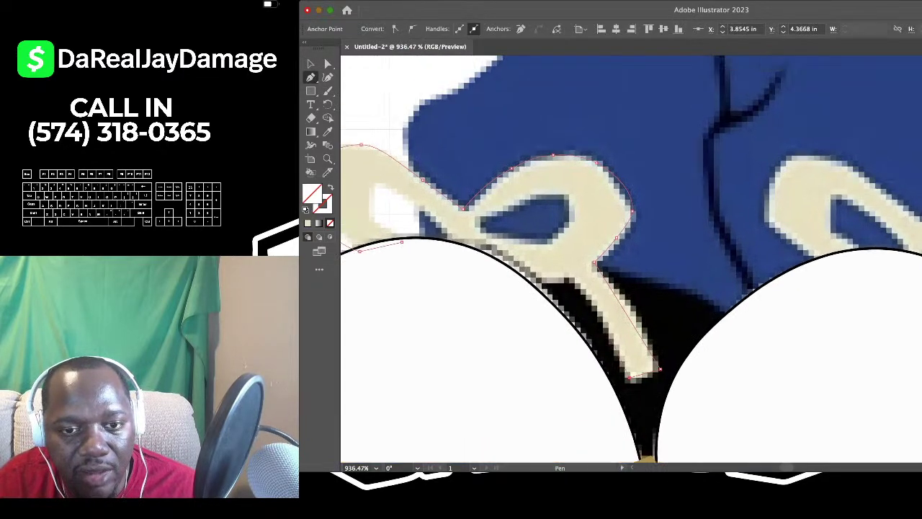
scroll(506, 233, up, 3)
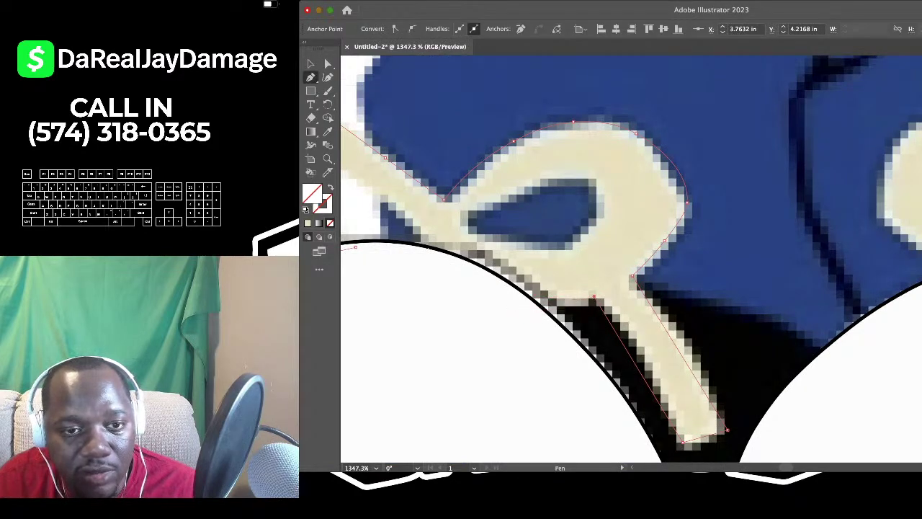
Trace the left bow's underside behind the toe cap and around the left loop's opening, closing the lace outline
click(529, 318)
scroll(443, 257, left, 2)
scroll(383, 260, left, 2)
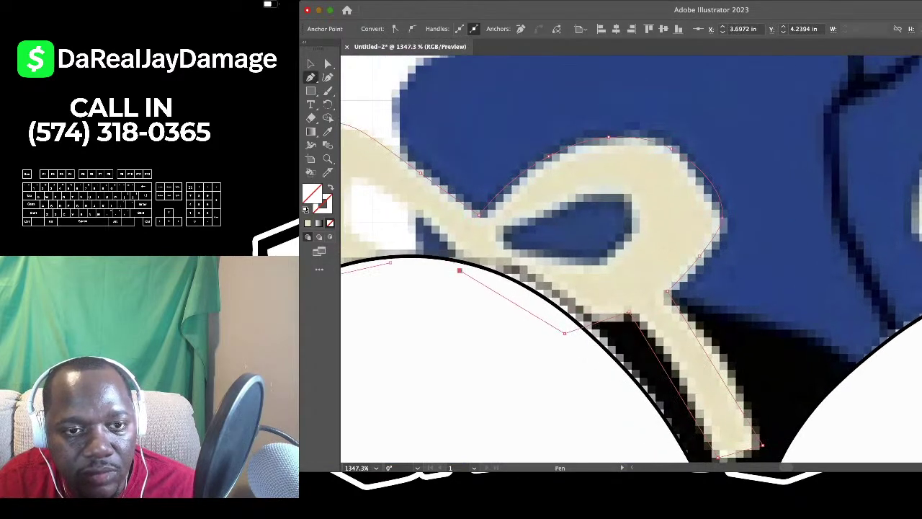
scroll(631, 258, left, 2)
scroll(630, 259, up, 2)
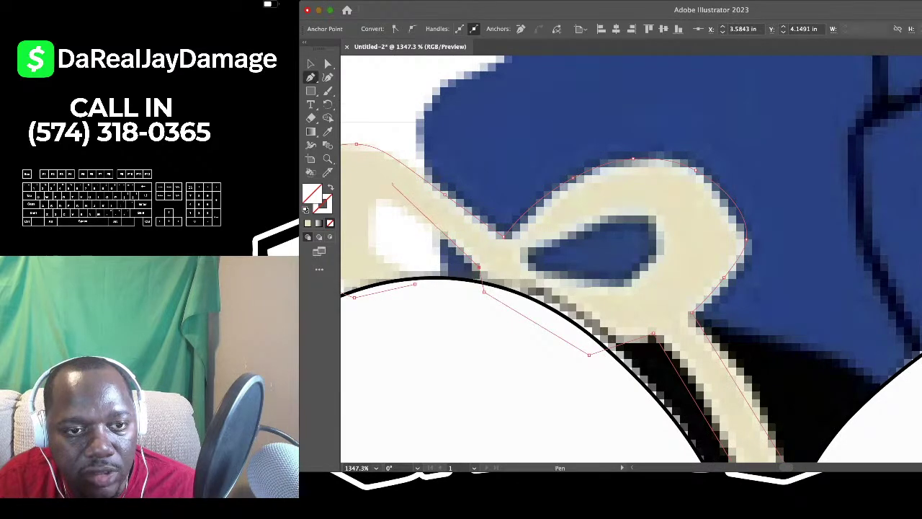
click(376, 198)
click(368, 240)
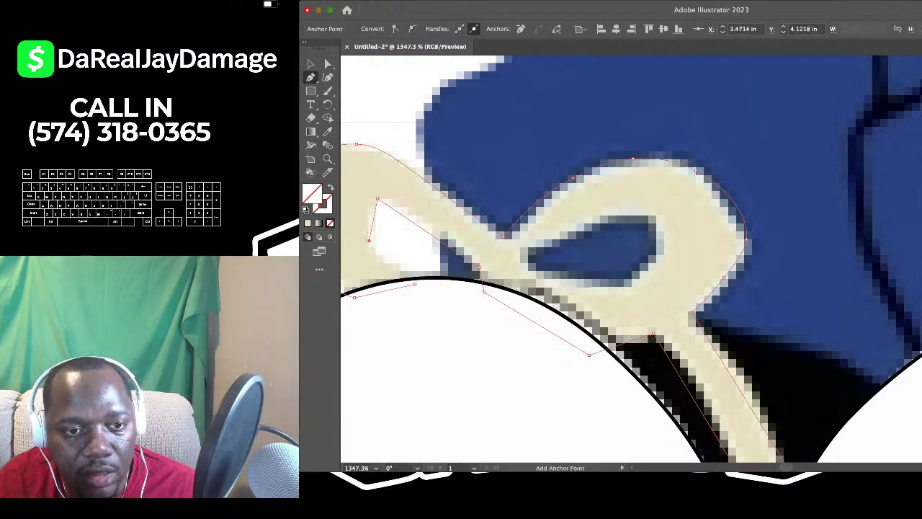
Use the Curvature tool to round the inner edge of the left loop's opening, deleting the sharp corner points
key(shift+grave)
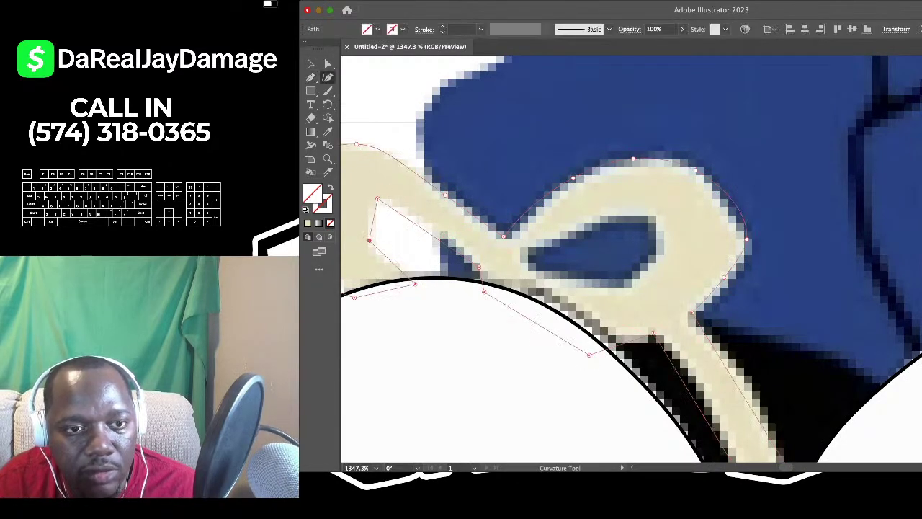
click(376, 198)
key(Delete)
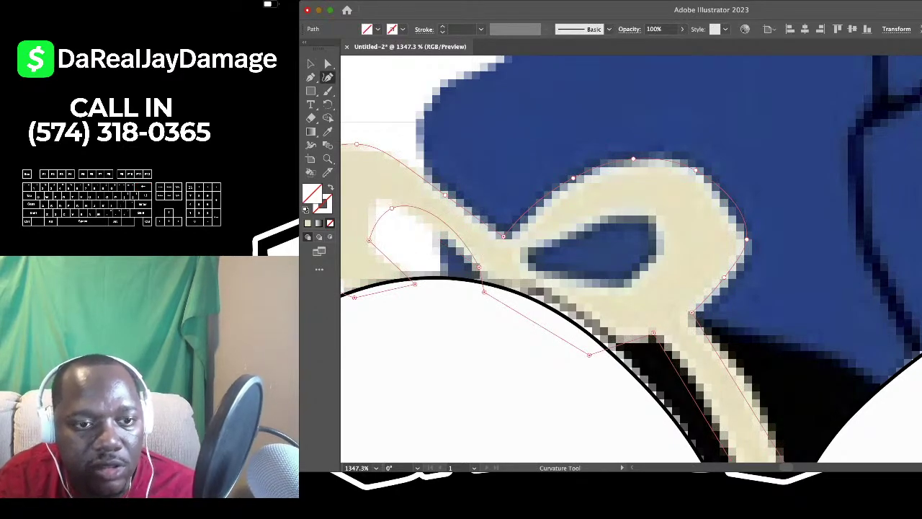
key(Delete)
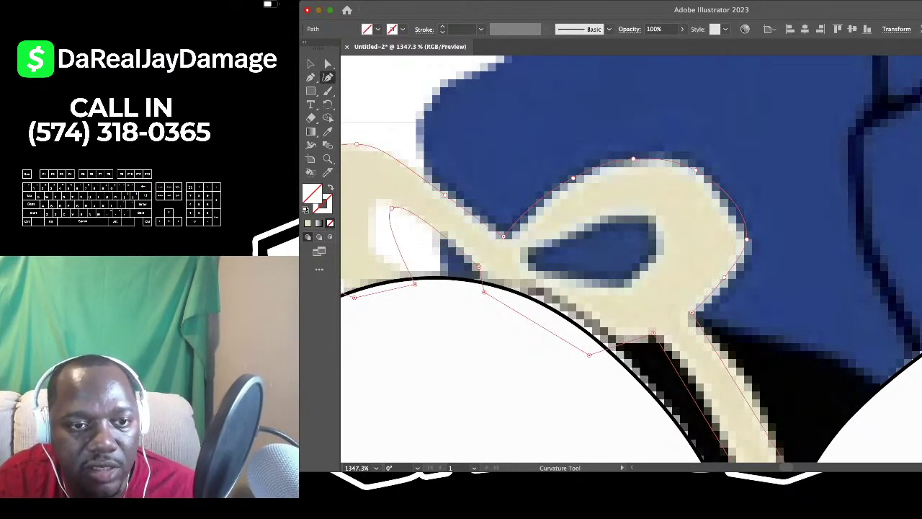
drag(392, 221, 377, 205)
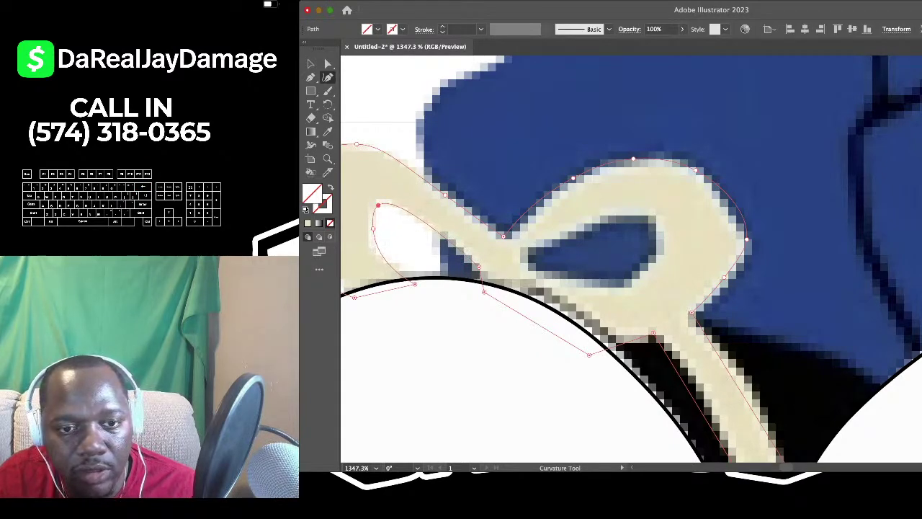
click(479, 267)
key(Delete)
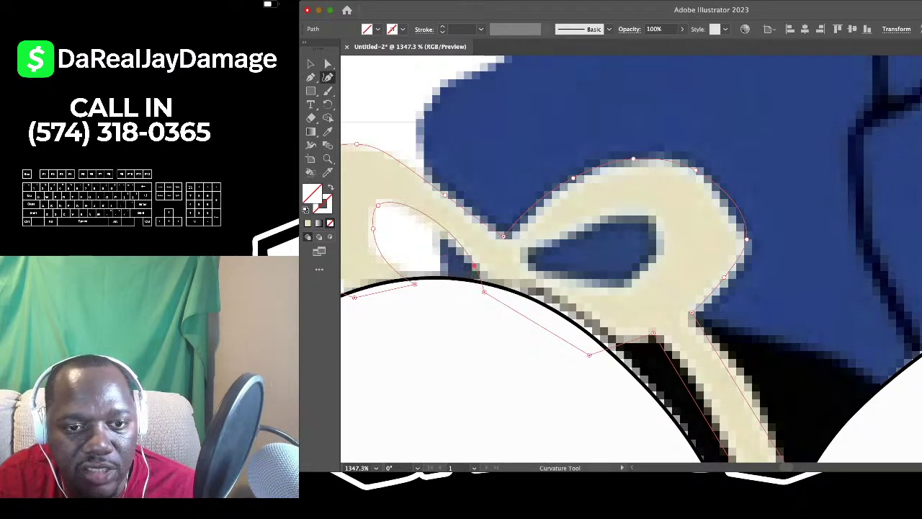
Bend both long sides of the hanging lace tail so they follow the reference's curve
scroll(475, 266, down, 2)
scroll(356, 269, up, 2)
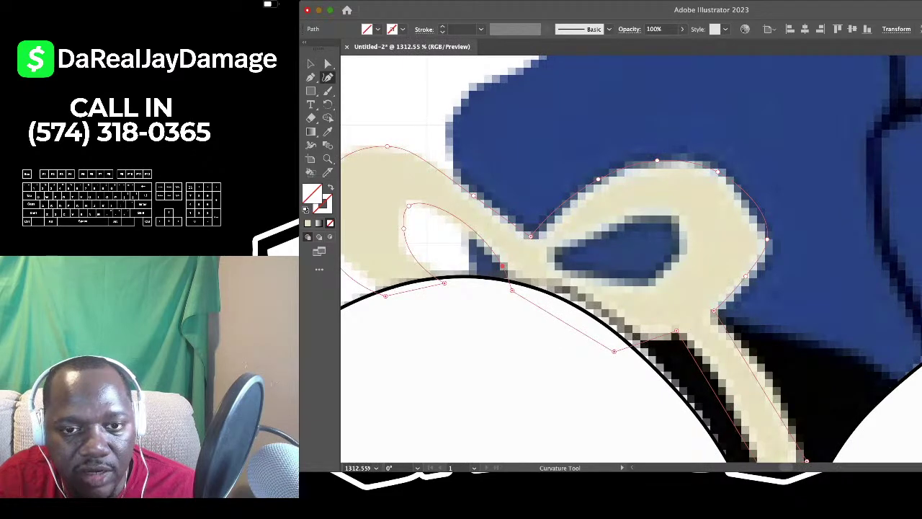
scroll(625, 248, down, 3)
scroll(637, 281, up, 4)
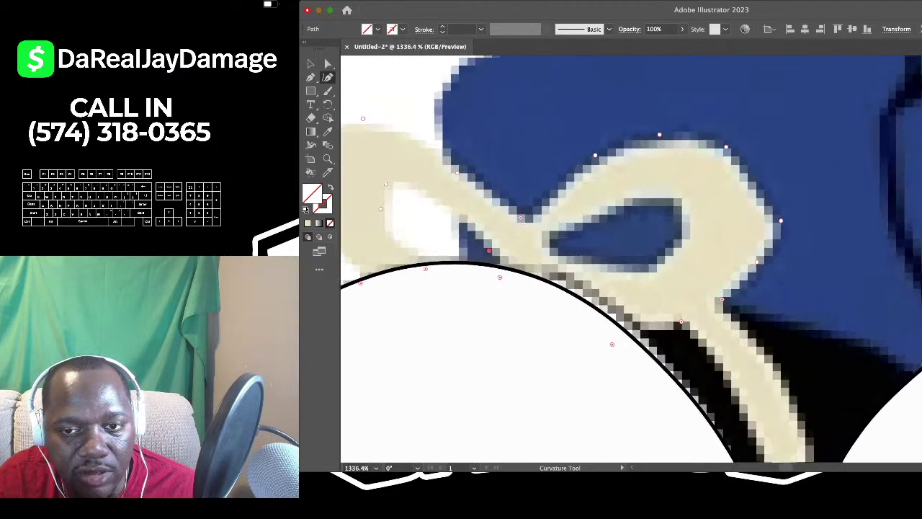
scroll(487, 259, down, 5)
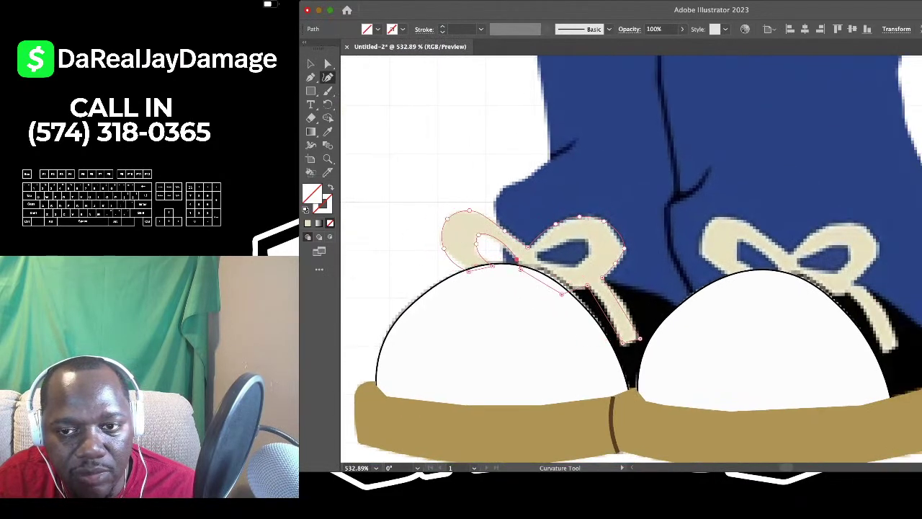
scroll(615, 285, up, 3)
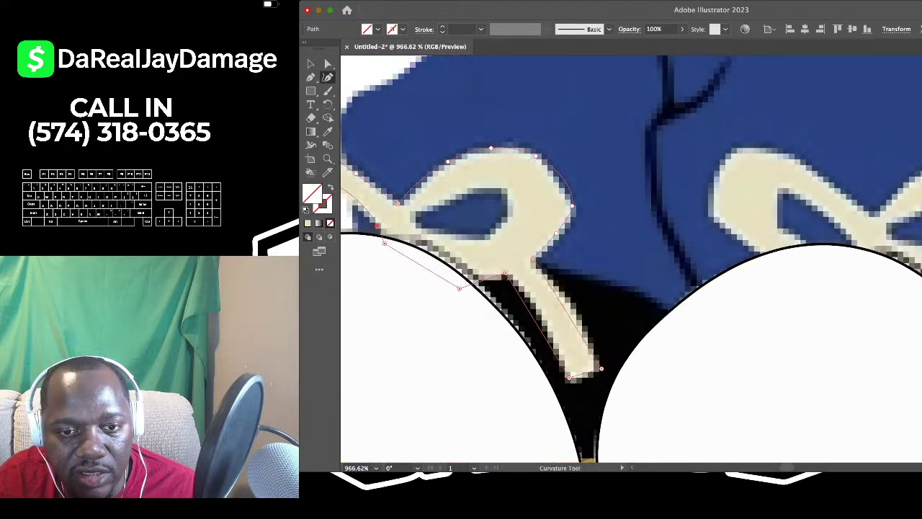
drag(541, 329, 547, 328)
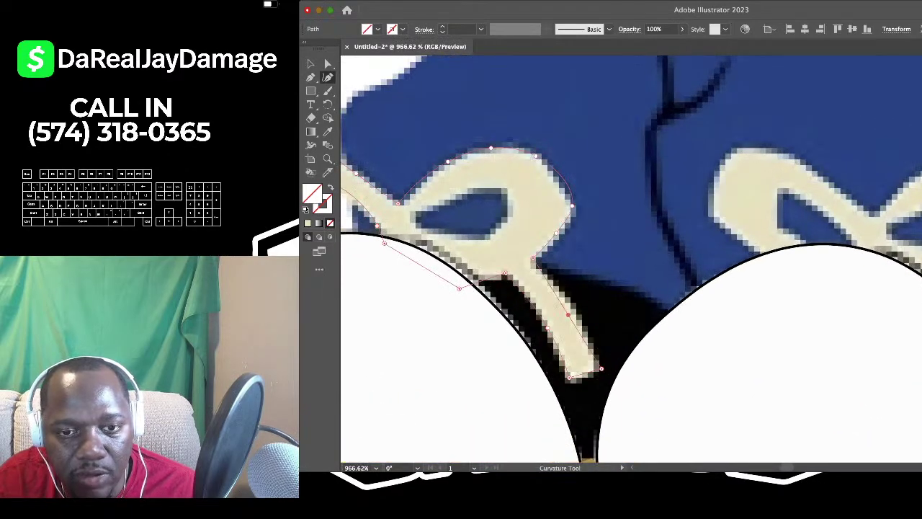
scroll(547, 303, down, 3)
scroll(547, 302, down, 2)
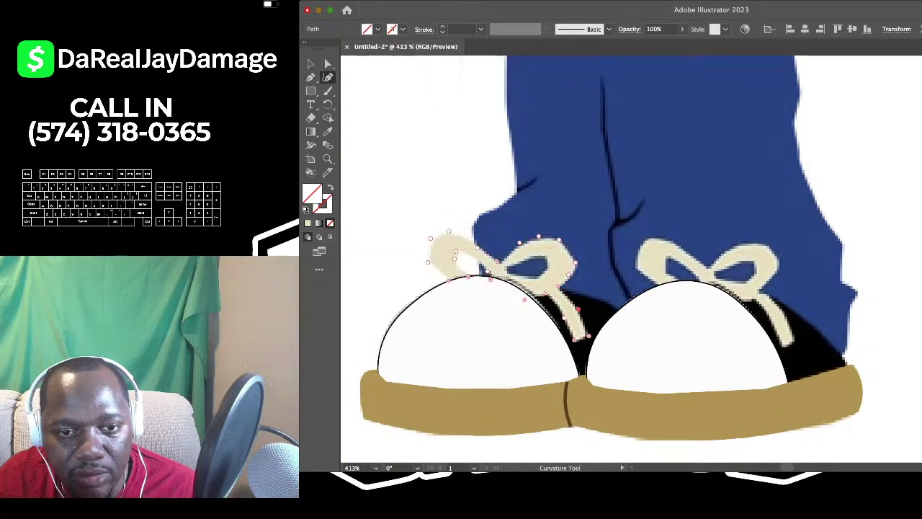
scroll(551, 296, up, 1)
scroll(500, 260, up, 1)
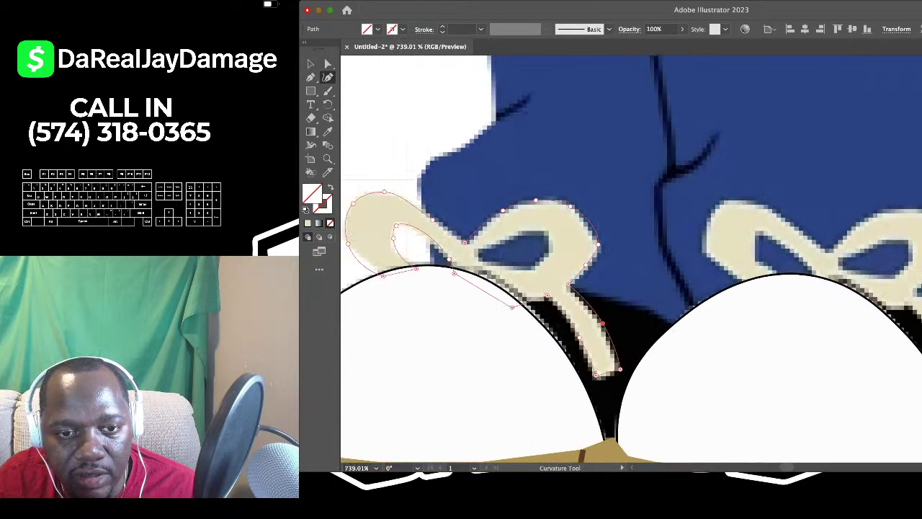
Curve the bow's hidden lower edge along the toe cap and refine the outer edge of the left loop
scroll(495, 297, up, 1)
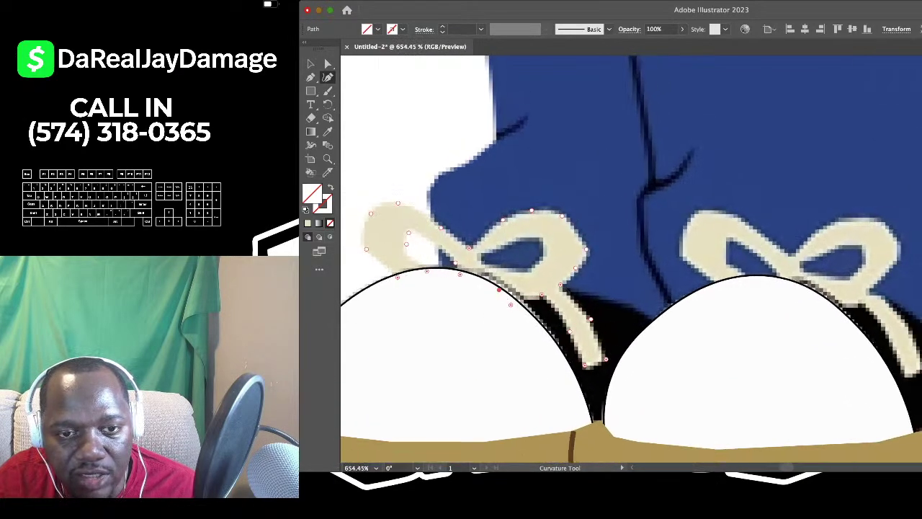
scroll(500, 290, down, 2)
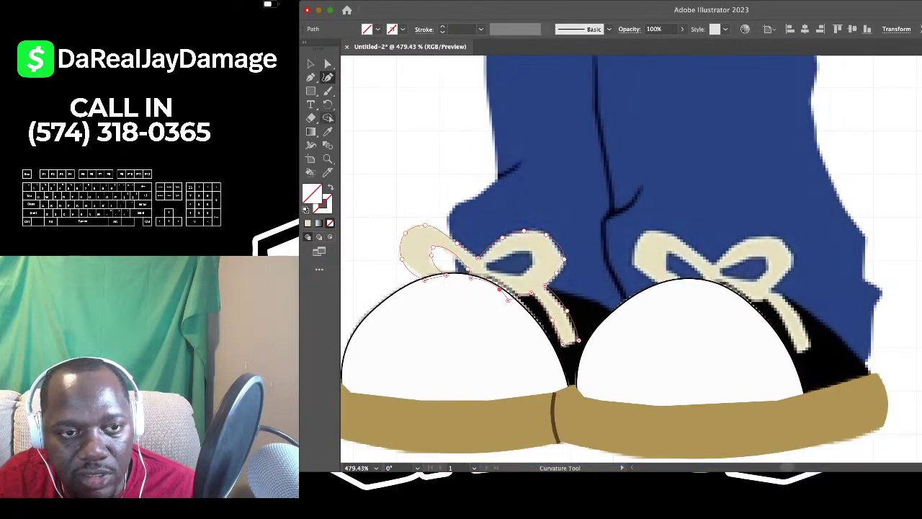
scroll(373, 236, up, 2)
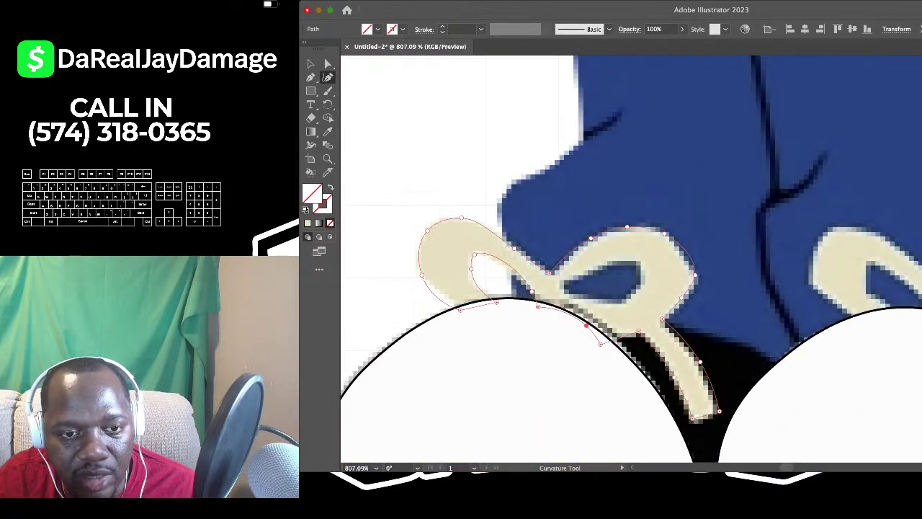
scroll(553, 272, up, 2)
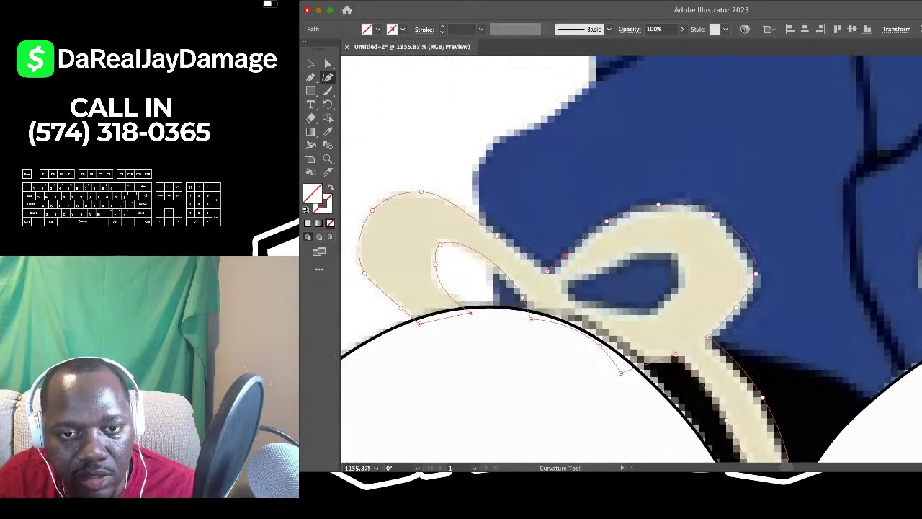
Reshape the outer right side of the bow's right loop with added curve points to match the reference
scroll(631, 259, right, 3)
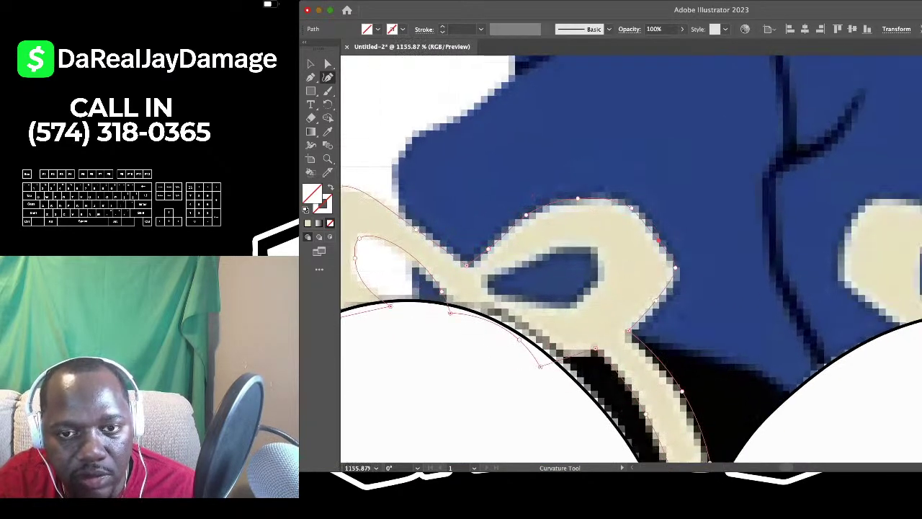
click(663, 239)
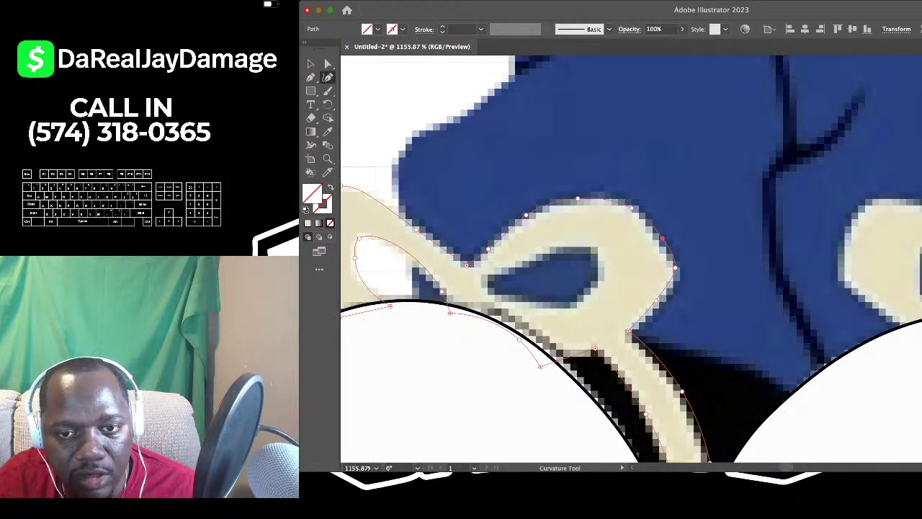
drag(675, 268, 655, 311)
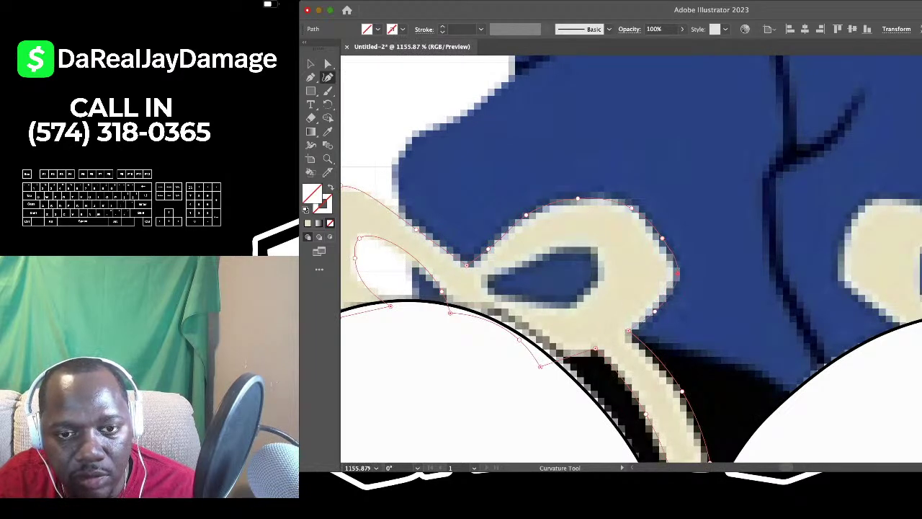
scroll(655, 311, down, 3)
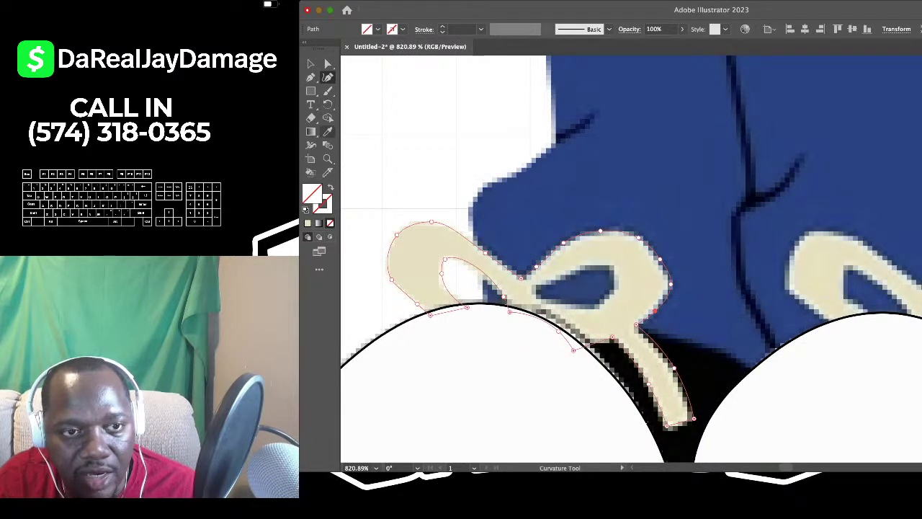
Fill the left bow with the reference lace's cream colour and send it backward behind the white toe cap
click(328, 131)
click(414, 267)
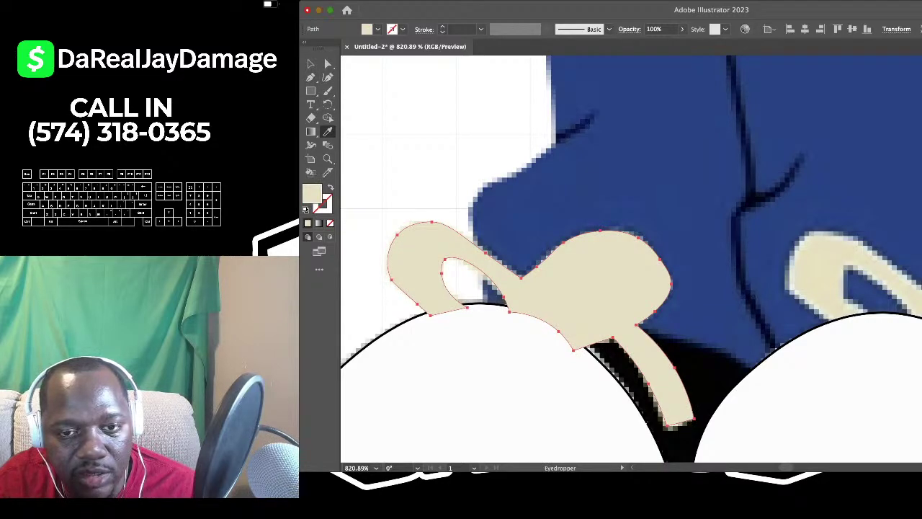
key(super+[)
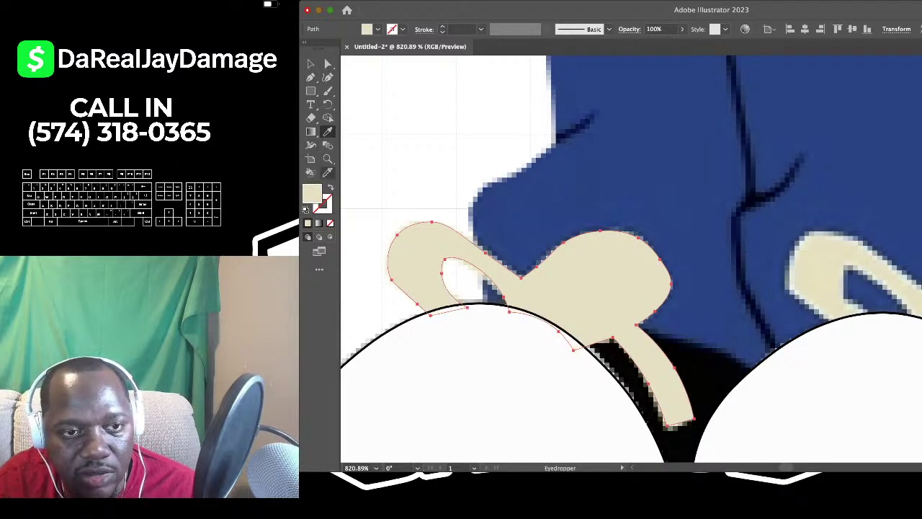
Remove the fill from the left bow and deselect it
click(330, 223)
click(311, 64)
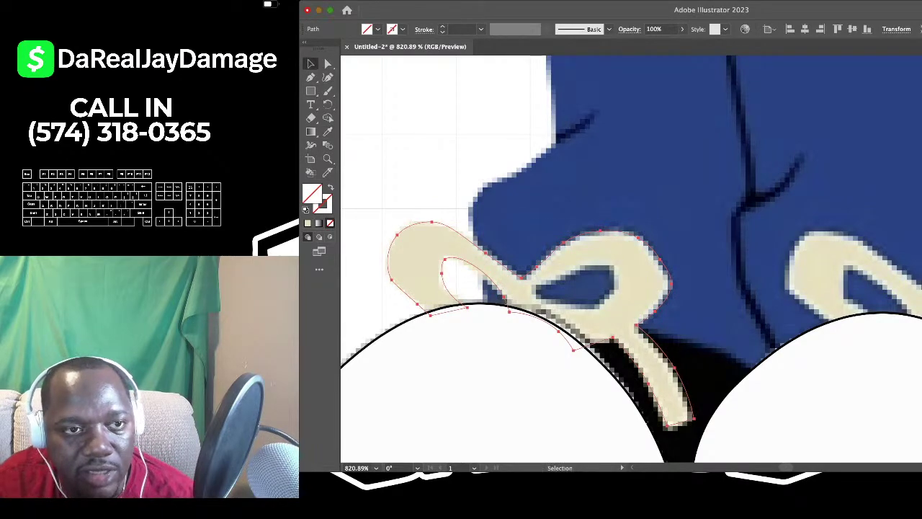
click(432, 144)
With nothing selected, sample the jeans' blue as the fill colour
scroll(576, 234, right, 3)
scroll(576, 234, down, 2)
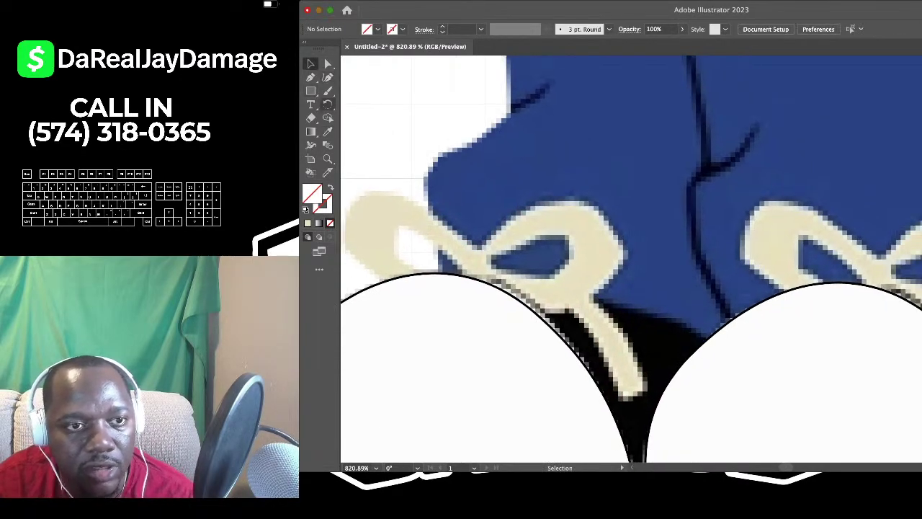
click(328, 132)
scroll(416, 160, down, 4)
scroll(440, 164, down, 5)
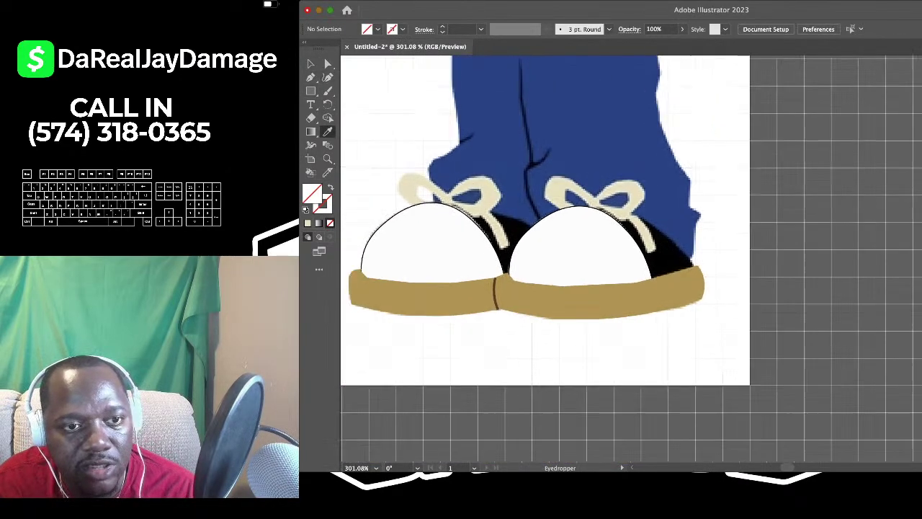
scroll(440, 164, left, 6)
scroll(440, 164, up, 1)
click(438, 165)
scroll(631, 259, right, 3)
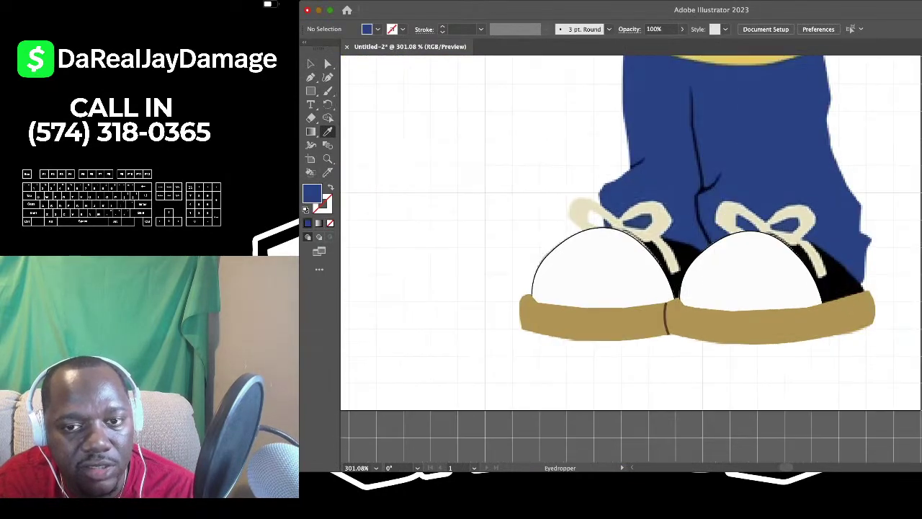
Trace the teardrop-shaped opening inside the right loop of the left bow as a closed blue shape with the Curvature tool
scroll(472, 213, up, 2)
scroll(520, 227, up, 7)
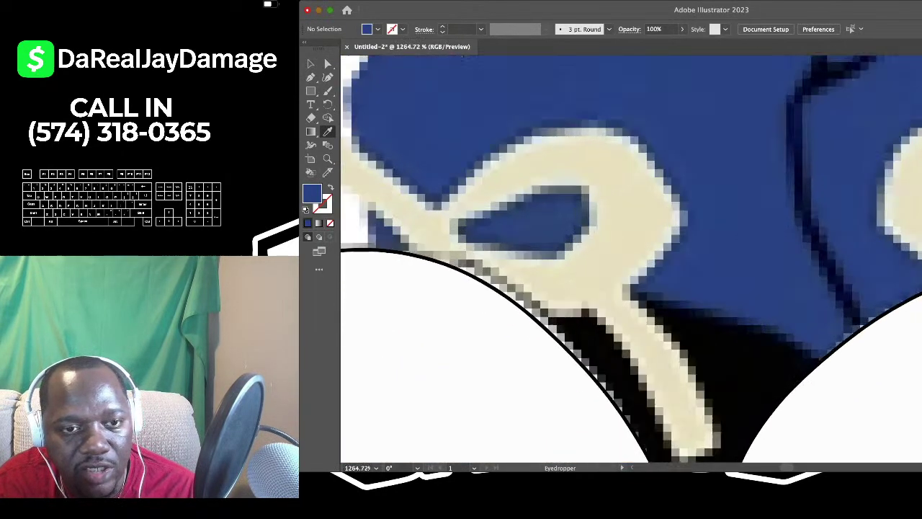
click(327, 77)
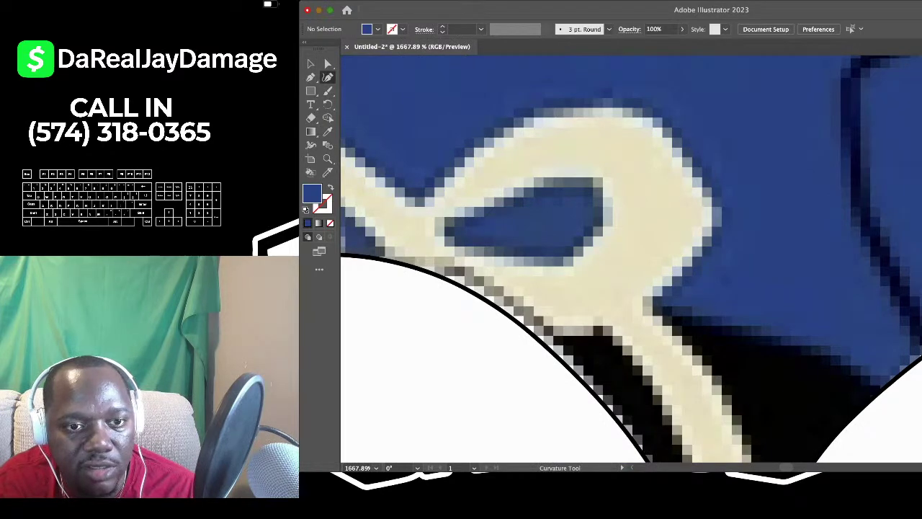
click(480, 248)
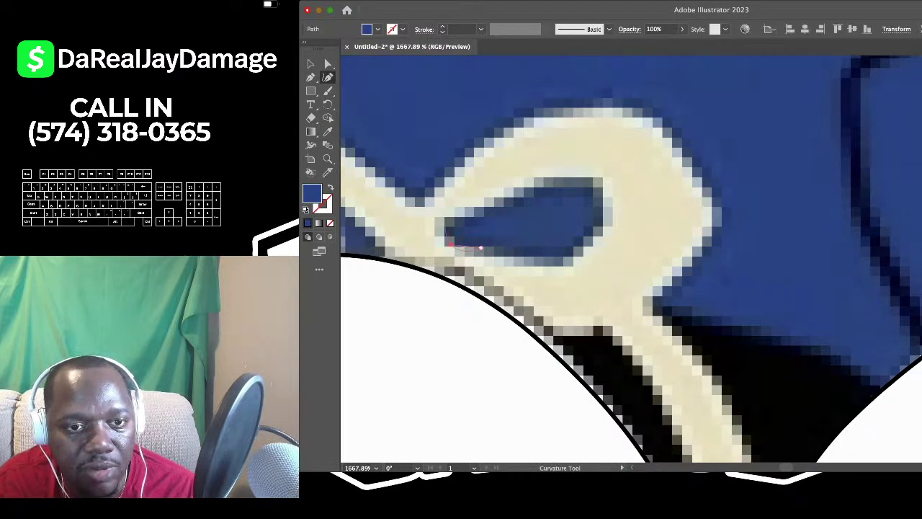
click(444, 226)
click(490, 206)
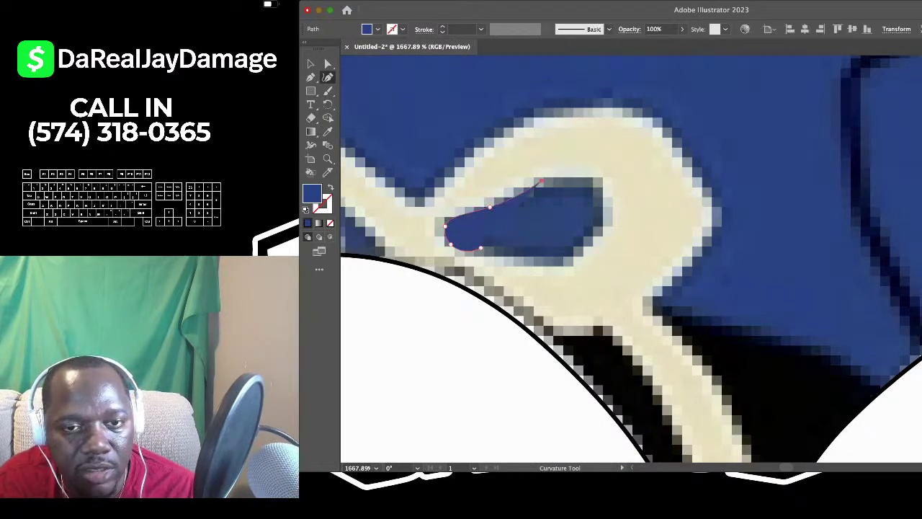
click(540, 181)
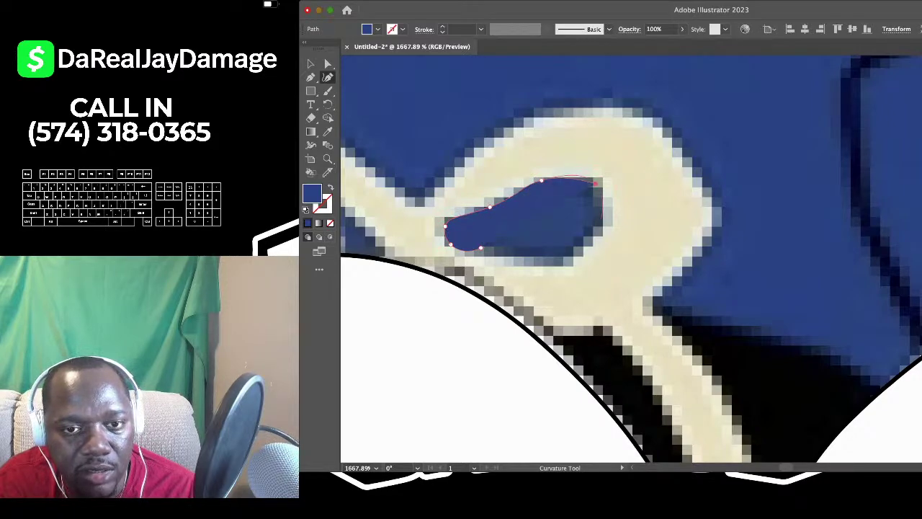
click(595, 184)
click(568, 260)
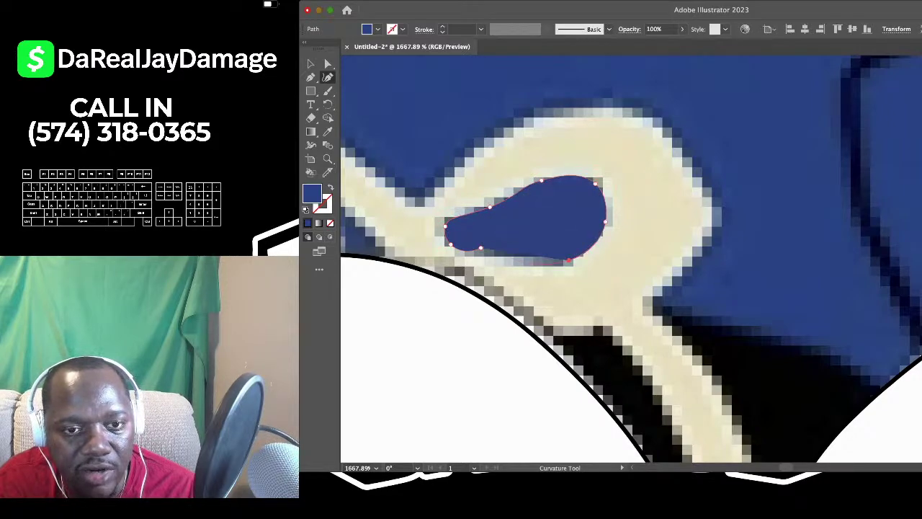
click(470, 252)
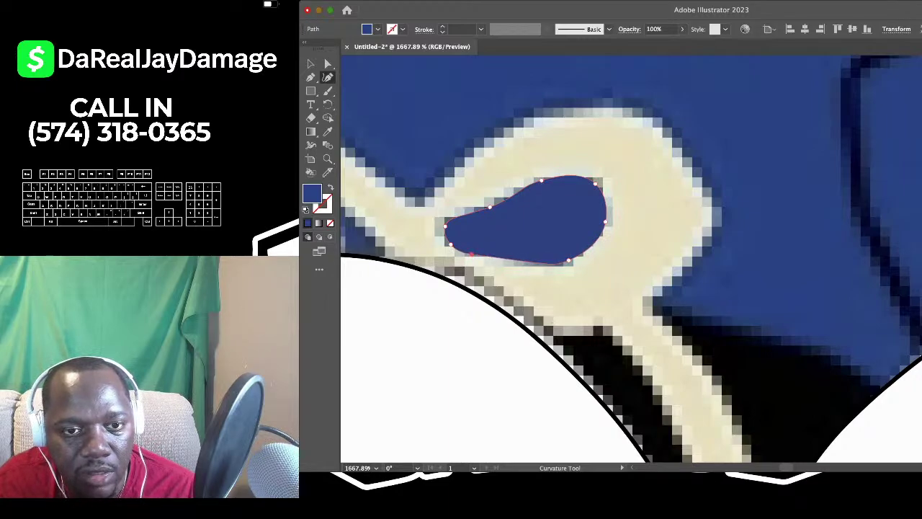
Fill the left bow with the reference lace's cream colour again and deselect it
scroll(473, 251, down, 5)
scroll(473, 252, left, 2)
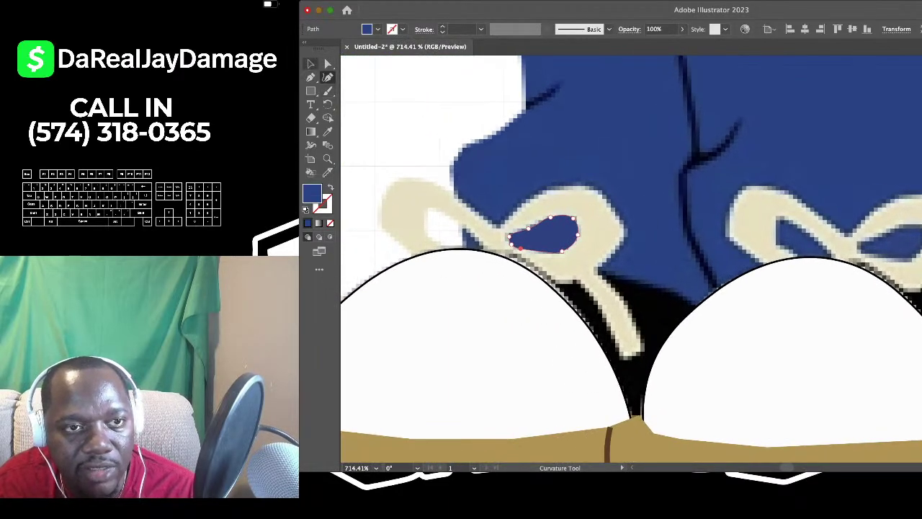
click(310, 64)
click(418, 105)
drag(402, 170, 422, 190)
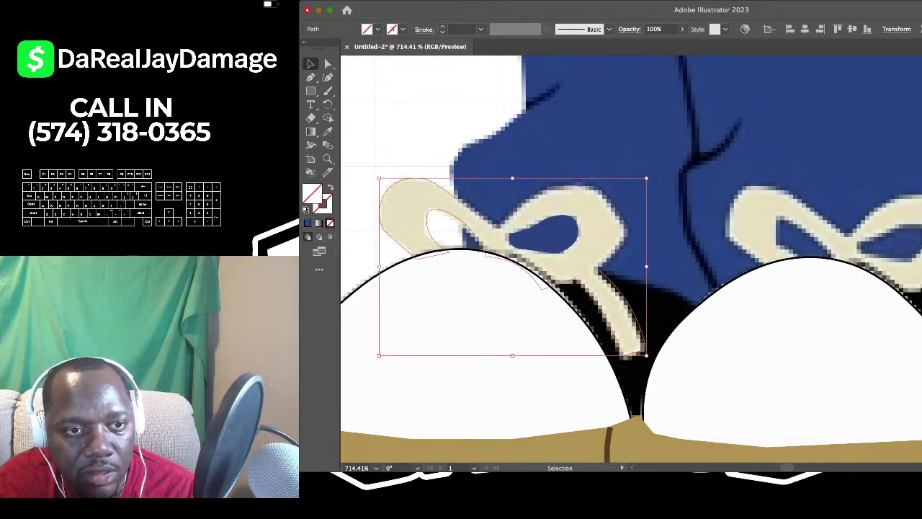
click(327, 131)
click(408, 204)
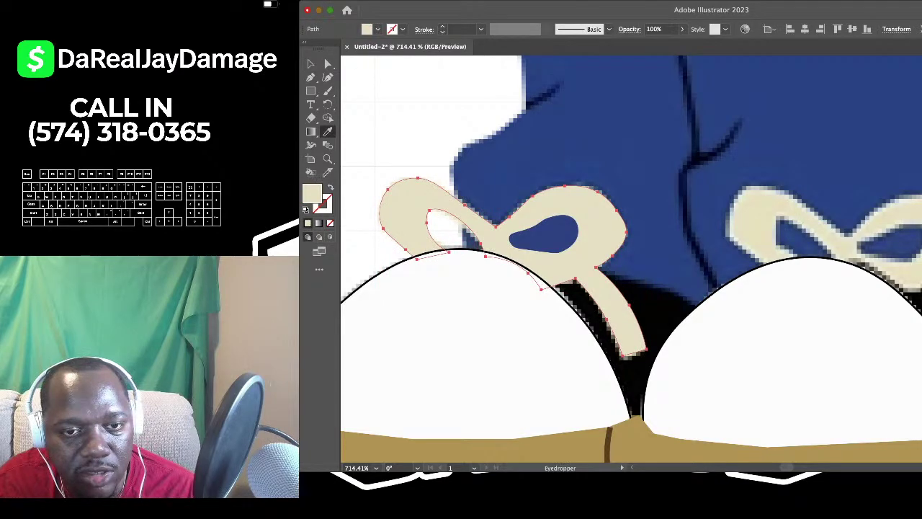
click(311, 63)
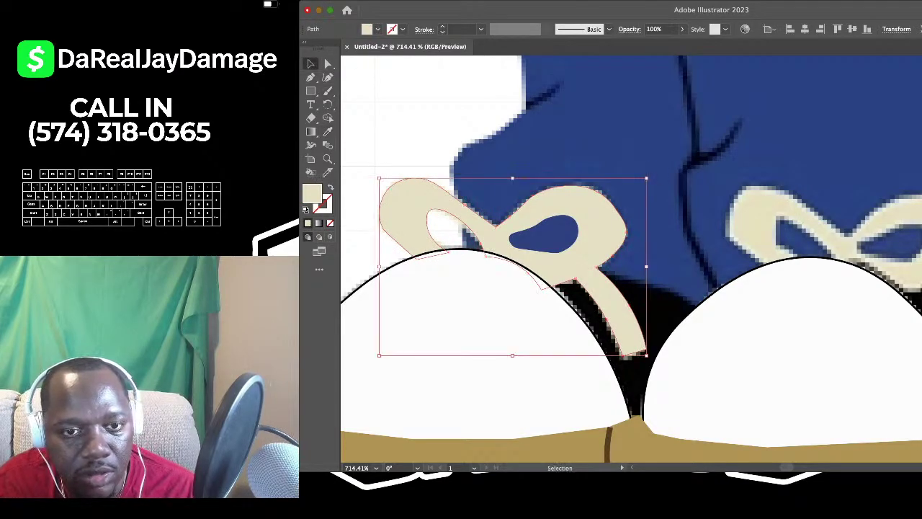
key(super+shift+a)
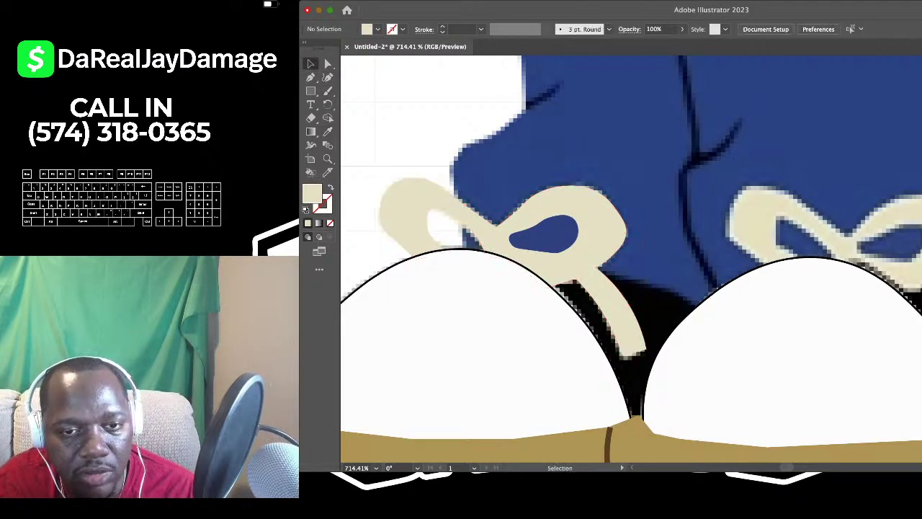
Send the blue loop opening to the back, bring it to the front again, and deselect it
click(551, 235)
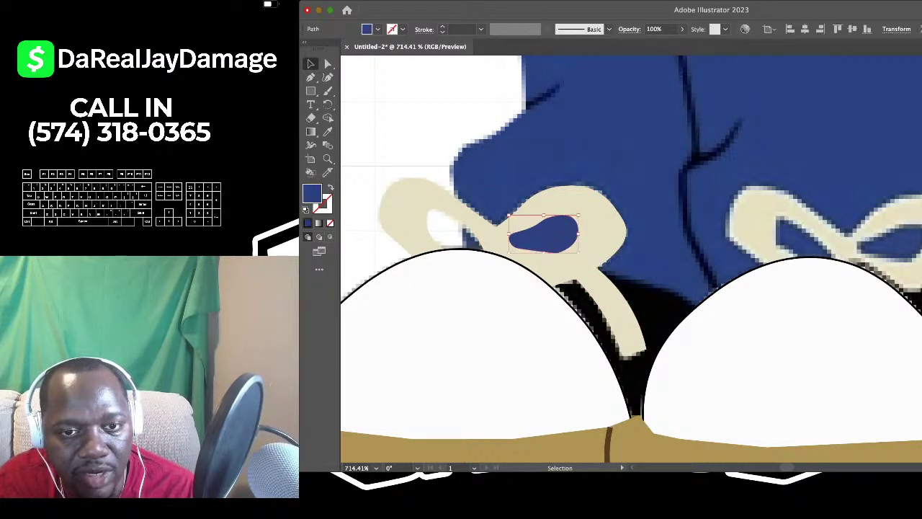
key(super+shift+bracketleft)
scroll(633, 294, down, 3)
scroll(569, 248, up, 2)
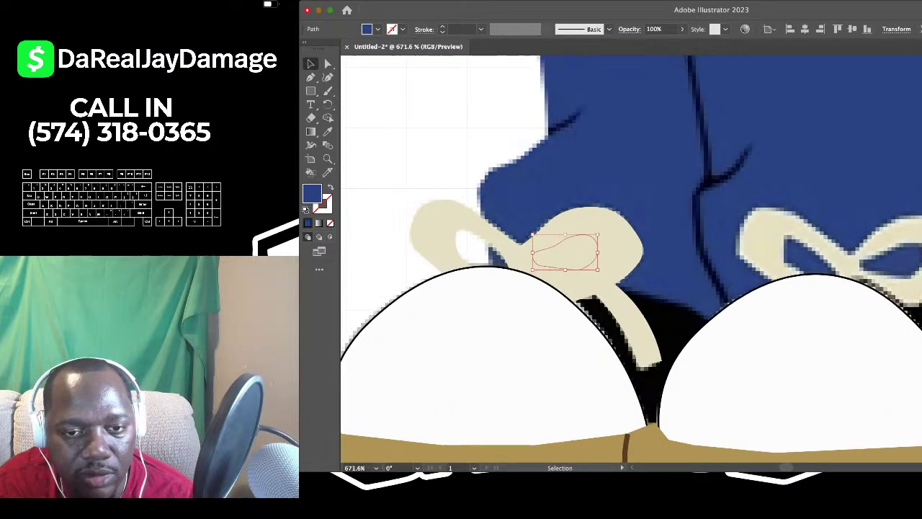
key(super+shift+bracketright)
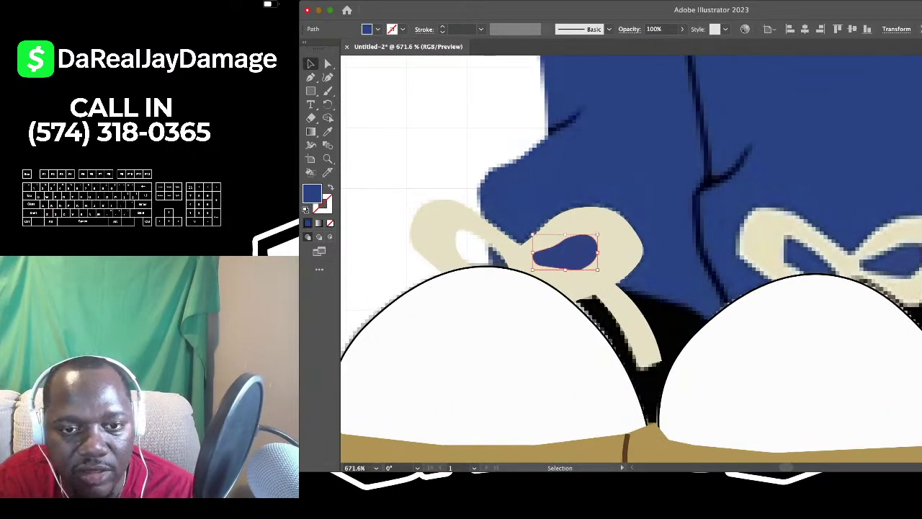
click(678, 277)
Try copying only the cream bow onto the right shoe's lace, and undo the copy
scroll(678, 277, down, 5)
scroll(678, 274, right, 3)
scroll(677, 263, up, 2)
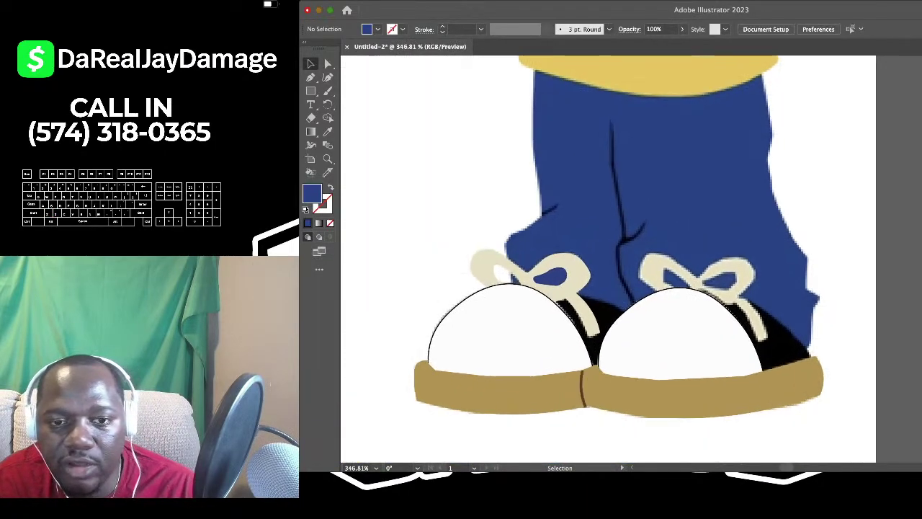
scroll(630, 272, up, 1)
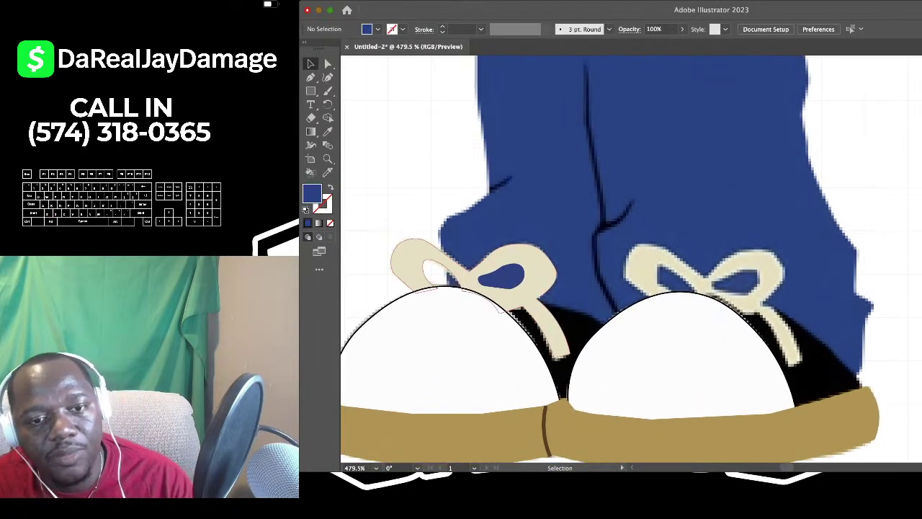
click(533, 288)
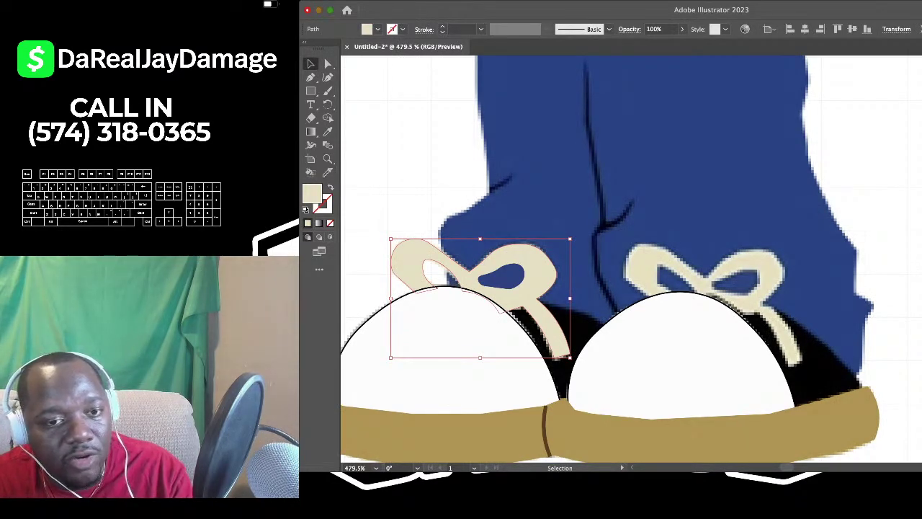
drag(533, 288, 769, 294)
drag(740, 262, 742, 263)
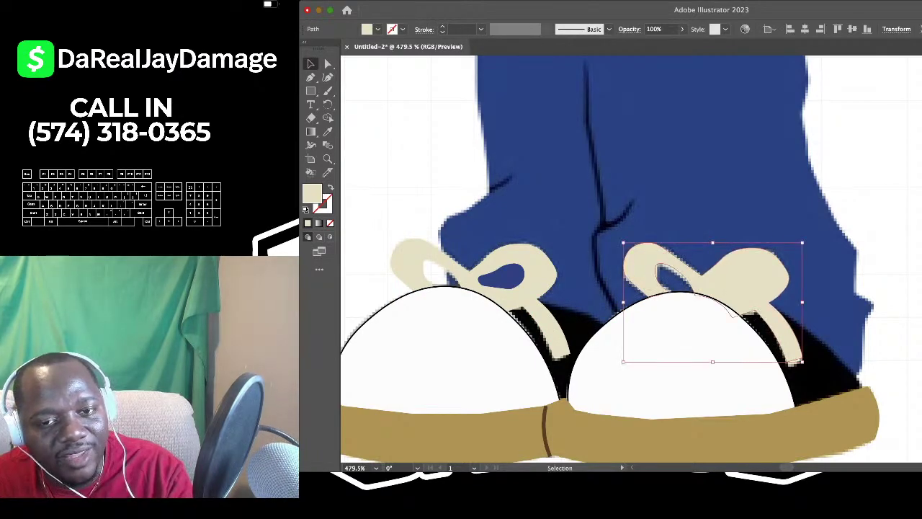
key(super+z)
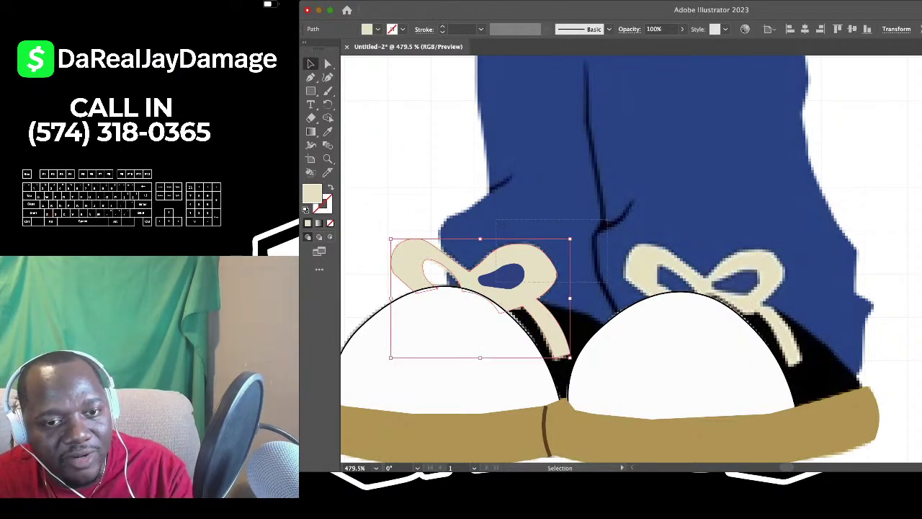
Duplicate the left bow together with its blue opening onto the right shoe's lace and send the copy behind the white toe cap
drag(607, 219, 496, 281)
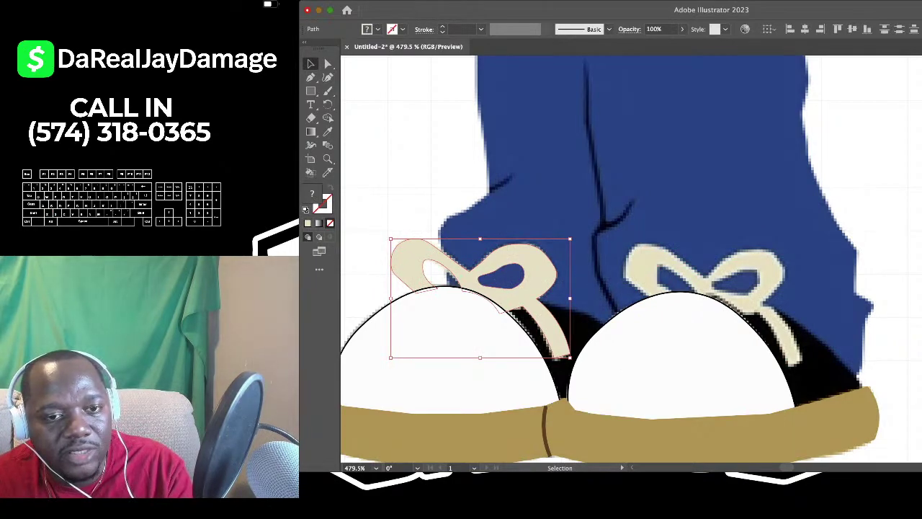
drag(505, 256, 739, 266)
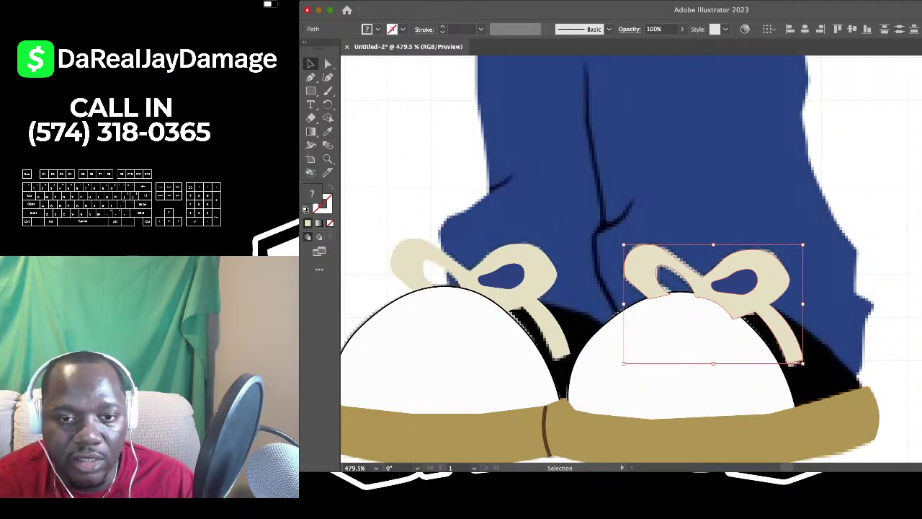
scroll(706, 330, up, 1)
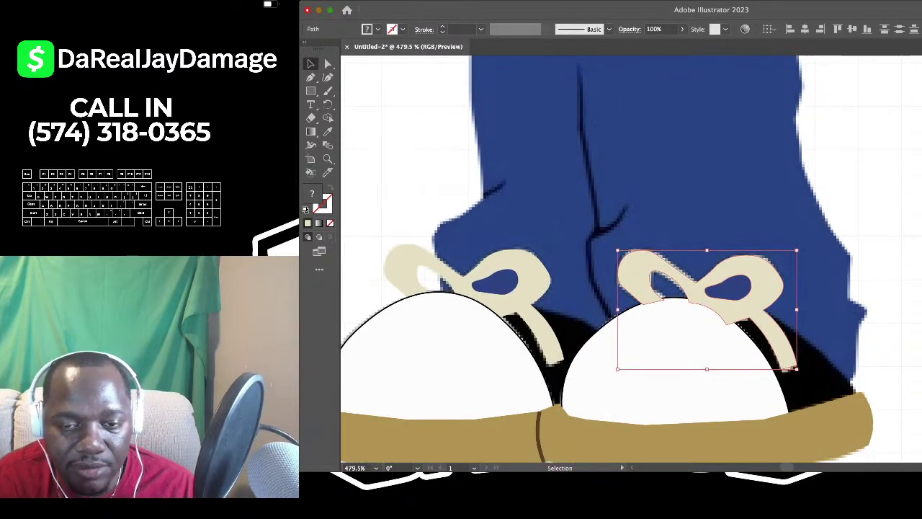
scroll(706, 330, up, 5)
scroll(655, 355, down, 2)
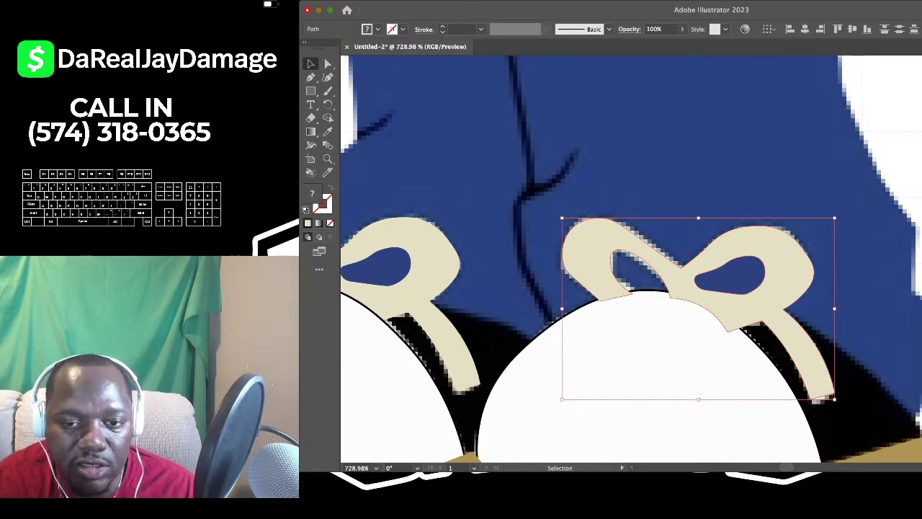
key(super+[)
click(850, 241)
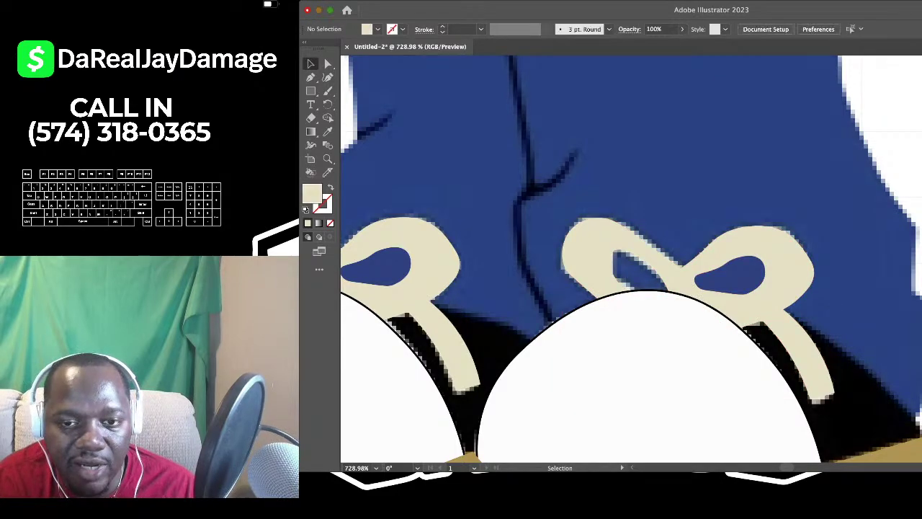
Examine the bows on both shoes up close and from farther out against the reference
scroll(828, 259, down, 5)
scroll(667, 298, up, 4)
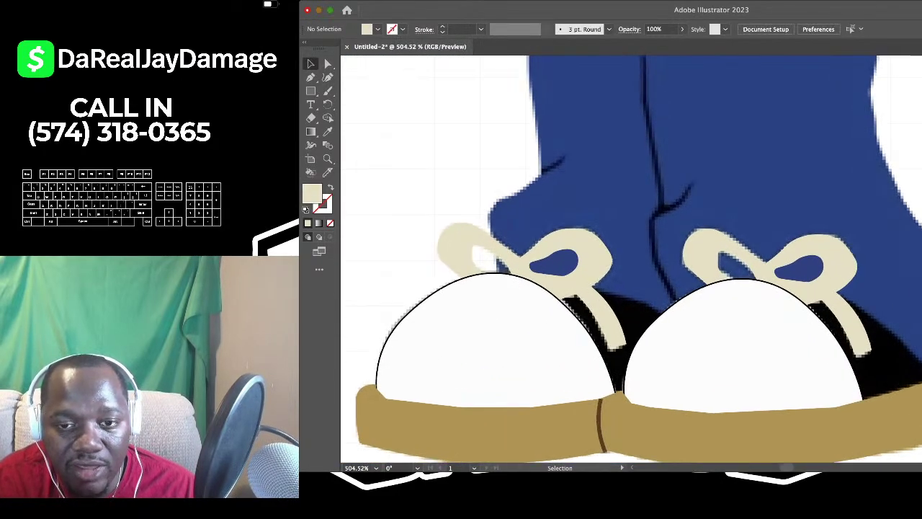
scroll(667, 298, down, 3)
scroll(667, 298, up, 1)
scroll(629, 306, up, 3)
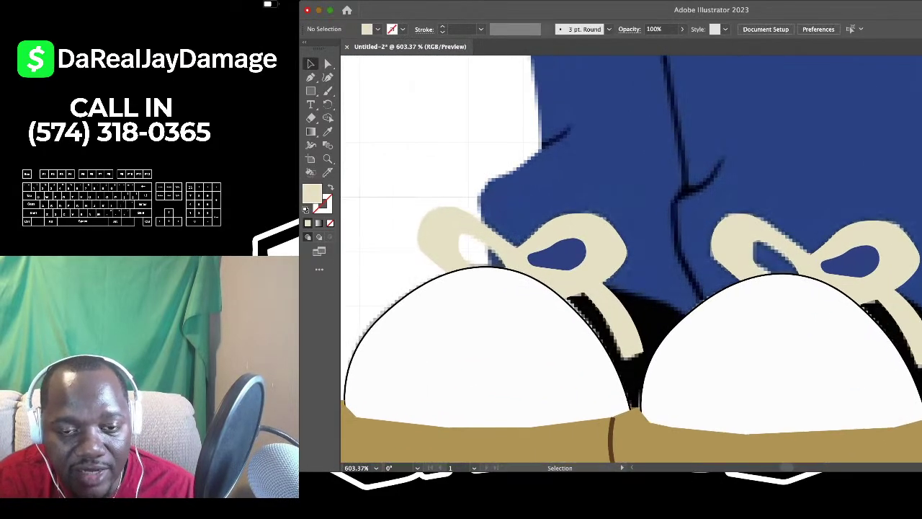
scroll(623, 317, down, 4)
scroll(631, 317, up, 1)
scroll(631, 259, down, 1)
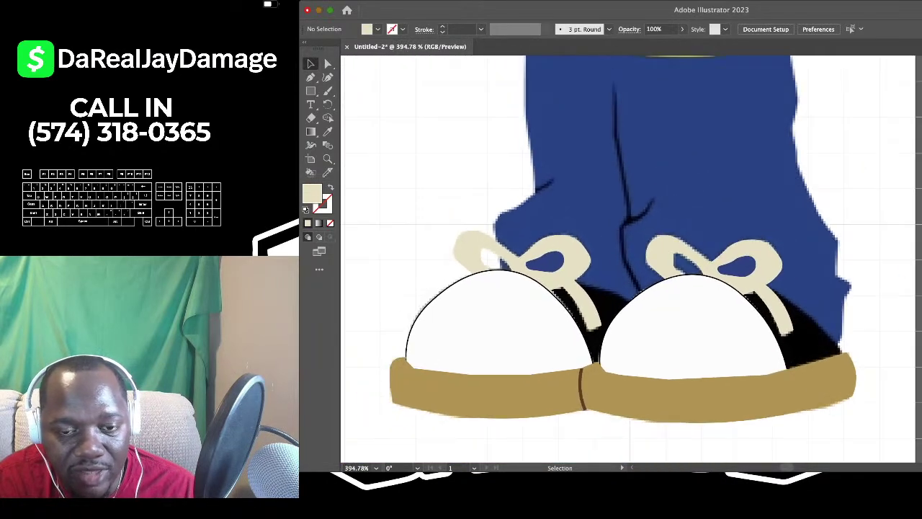
scroll(631, 258, up, 1)
Sample the shoe's black as the fill and trace the left shoe body's curved upper edge from its toe cap to the right toe cap
key(i)
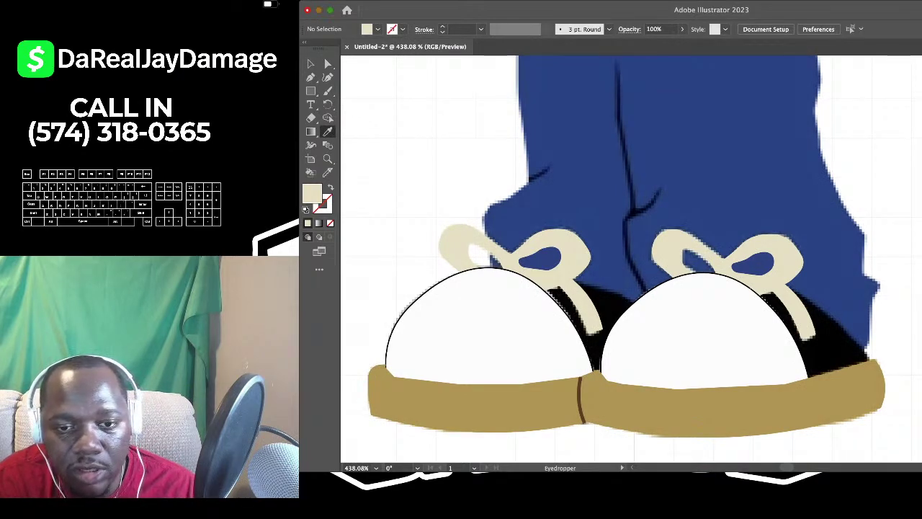
click(612, 314)
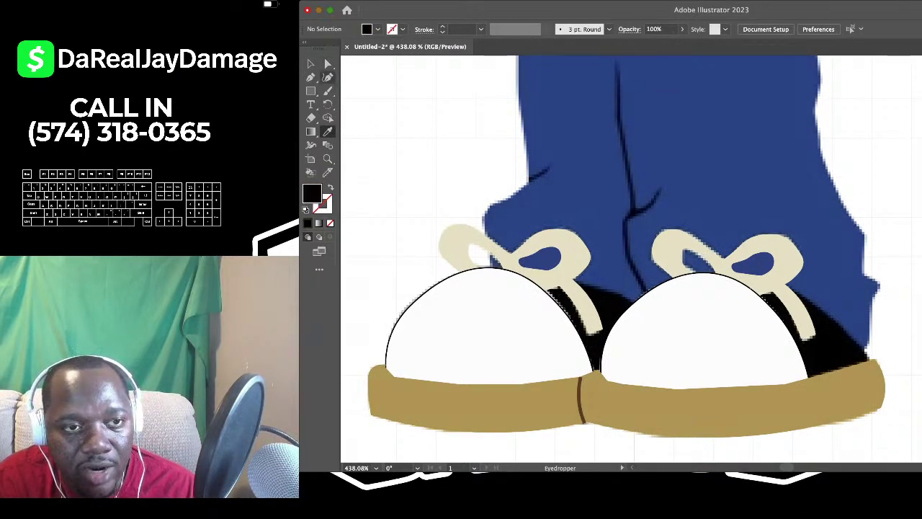
click(328, 77)
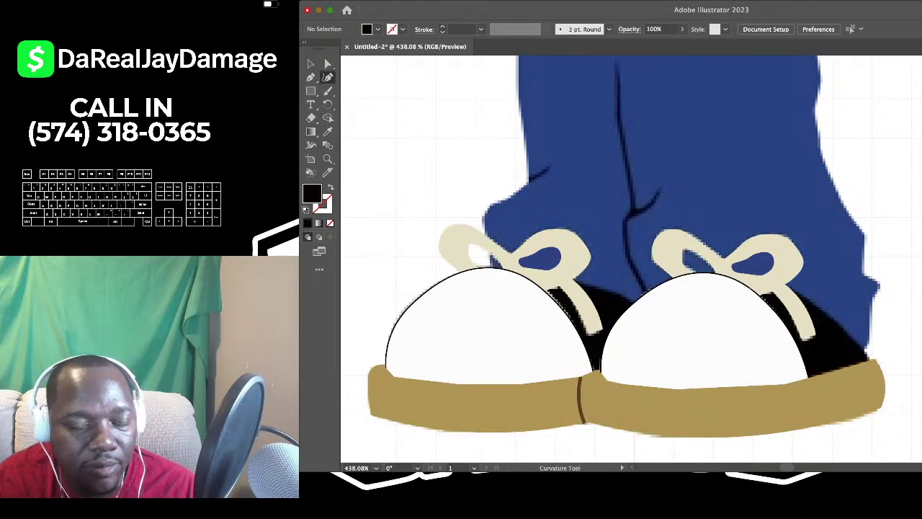
scroll(583, 267, up, 5)
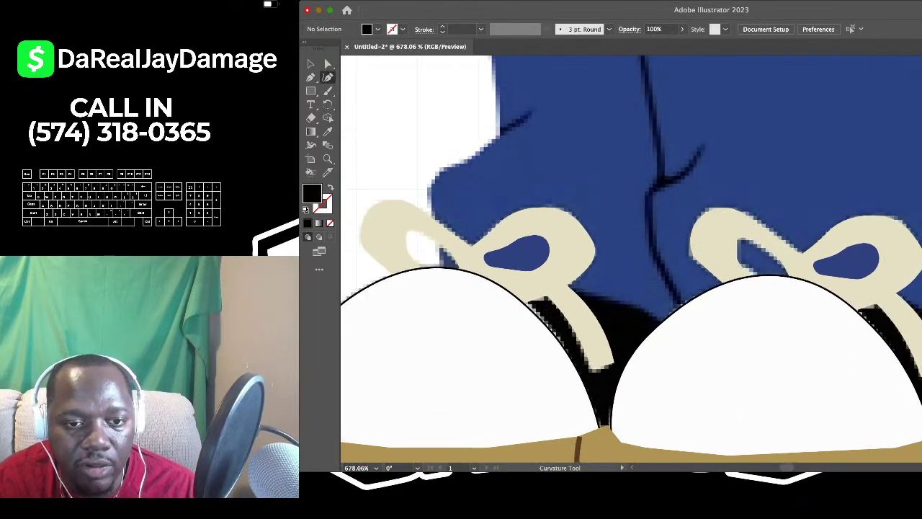
click(453, 303)
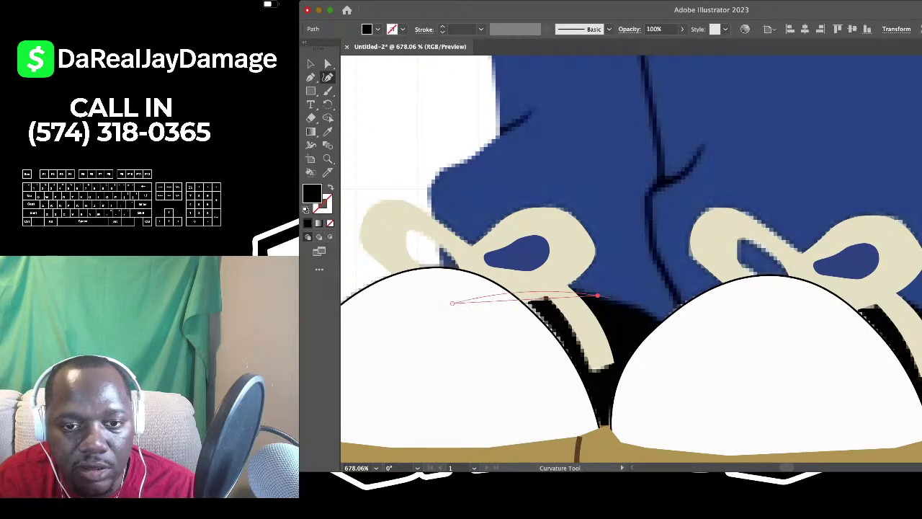
click(596, 296)
click(686, 333)
scroll(686, 334, right, 3)
scroll(686, 333, down, 1)
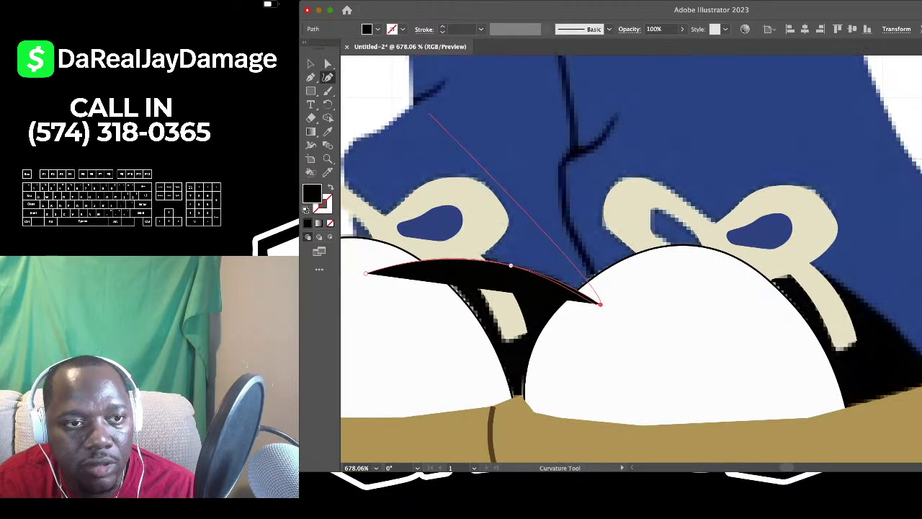
Extend the black outline with straight segments across the right toe cap up to the base of the right shoe's bow
key(p)
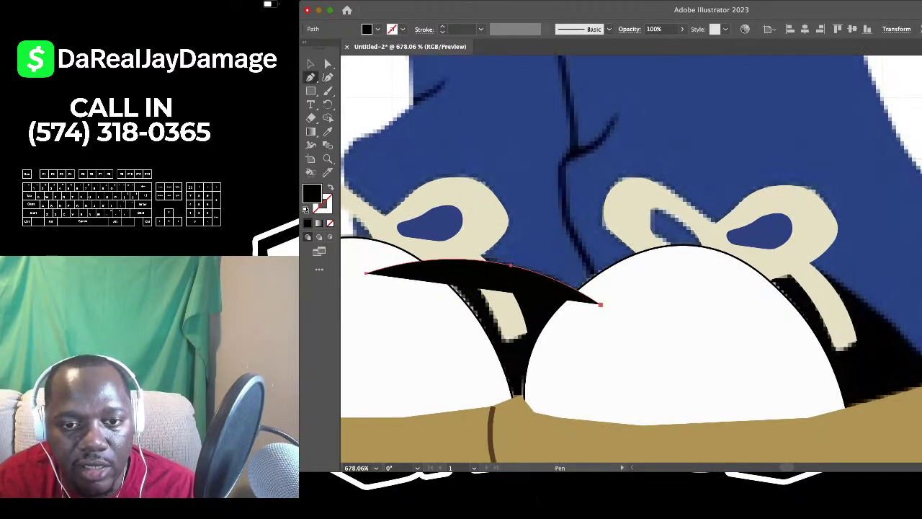
click(601, 304)
click(762, 299)
scroll(761, 298, right, 1)
drag(751, 297, 731, 274)
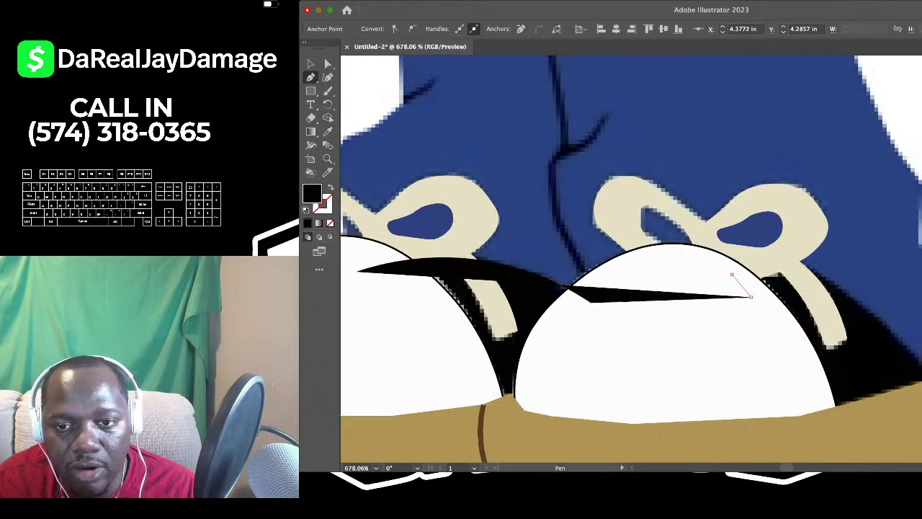
click(731, 275)
click(781, 259)
scroll(781, 260, right, 1)
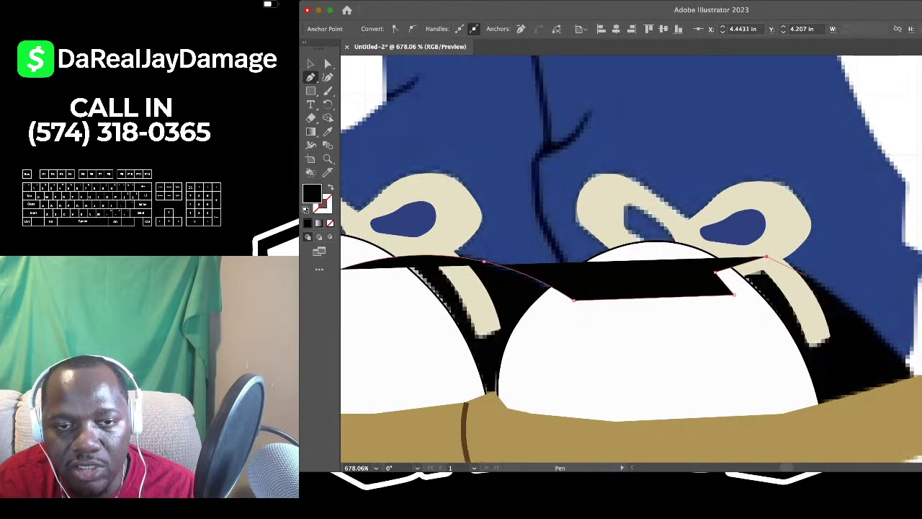
Curve the outline down the right shoe's heel to the sole, remove its fill, and adjust the point at the bow to fit the reference
key(shift+grave)
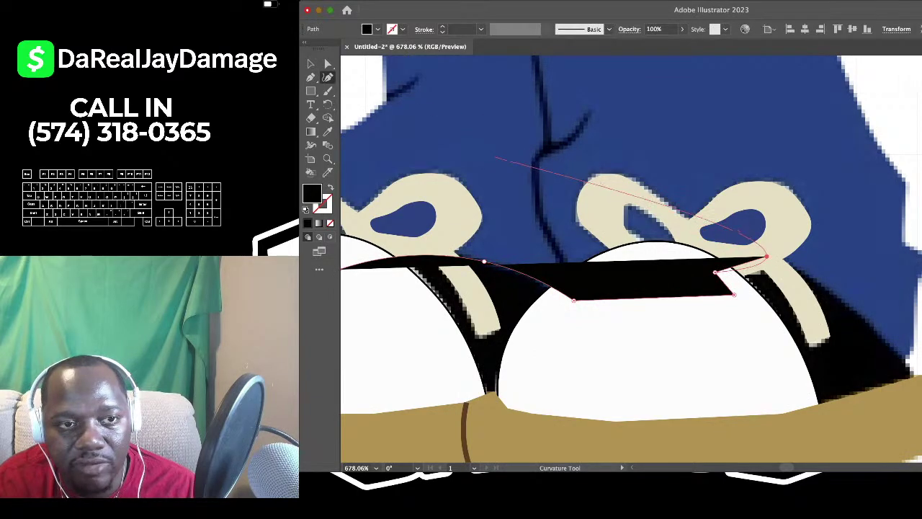
scroll(495, 157, right, 2)
scroll(617, 220, right, 1)
scroll(612, 223, up, 3)
scroll(613, 225, right, 2)
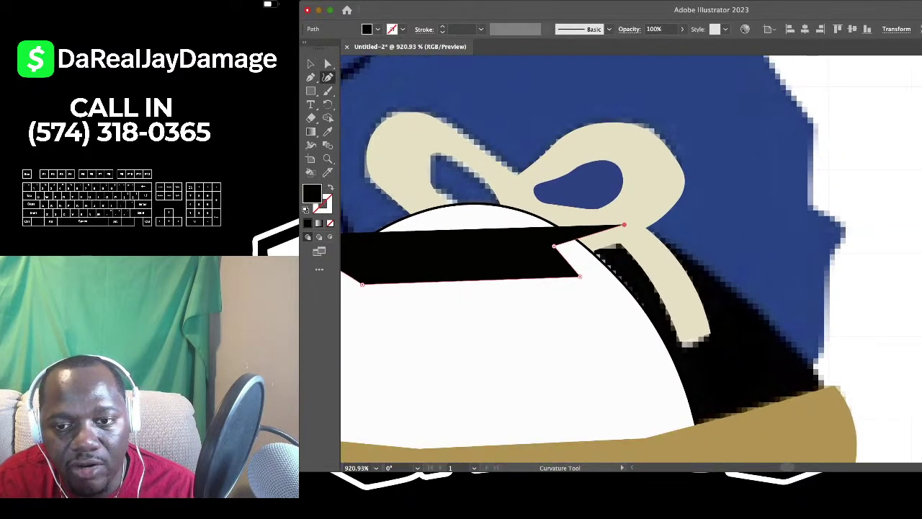
click(834, 409)
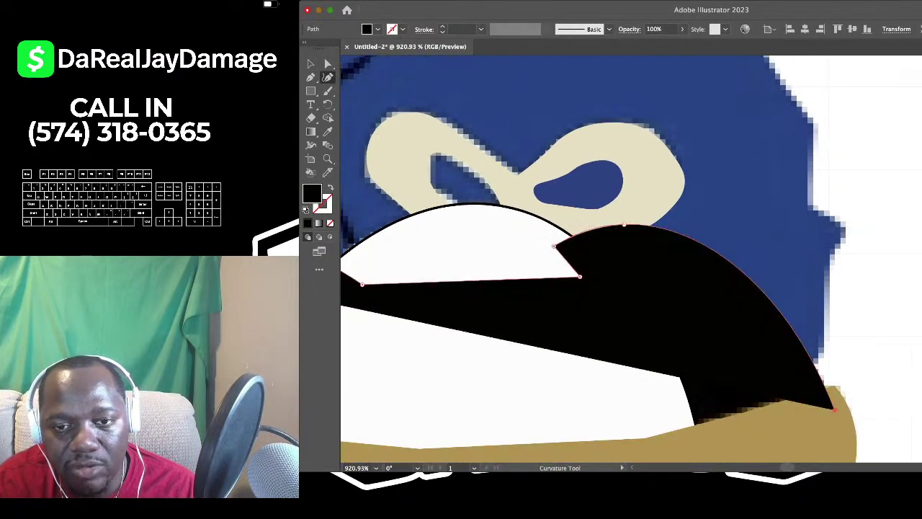
key(slash)
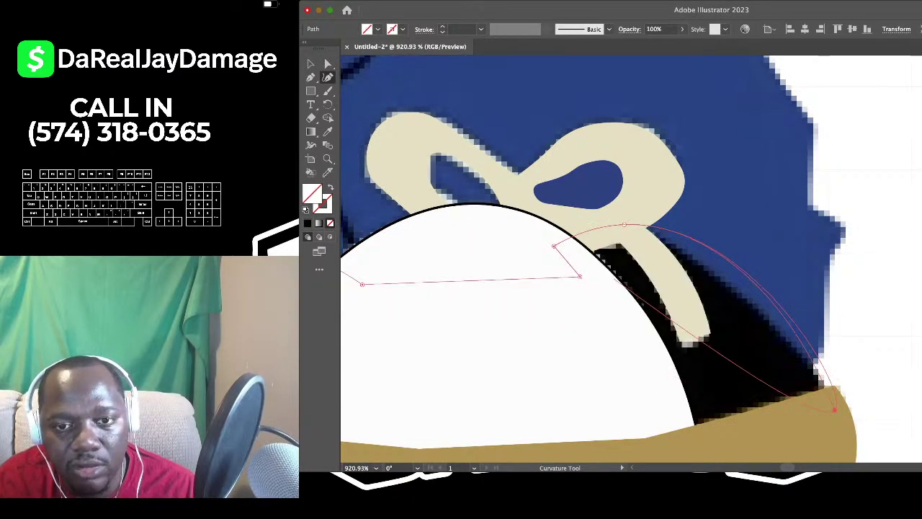
drag(625, 225, 615, 238)
scroll(612, 249, down, 5)
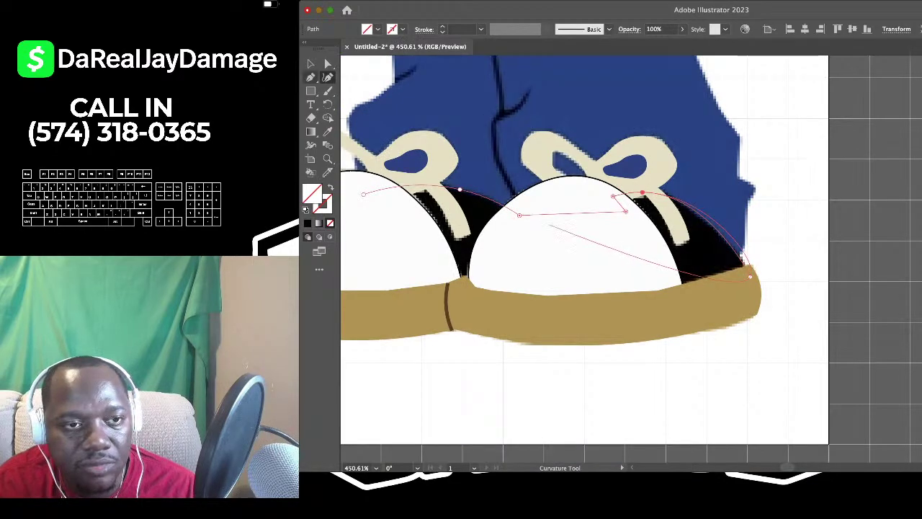
Close the shoe-body outline with segments running back through the tan soles and up inside the left toe cap
key(p)
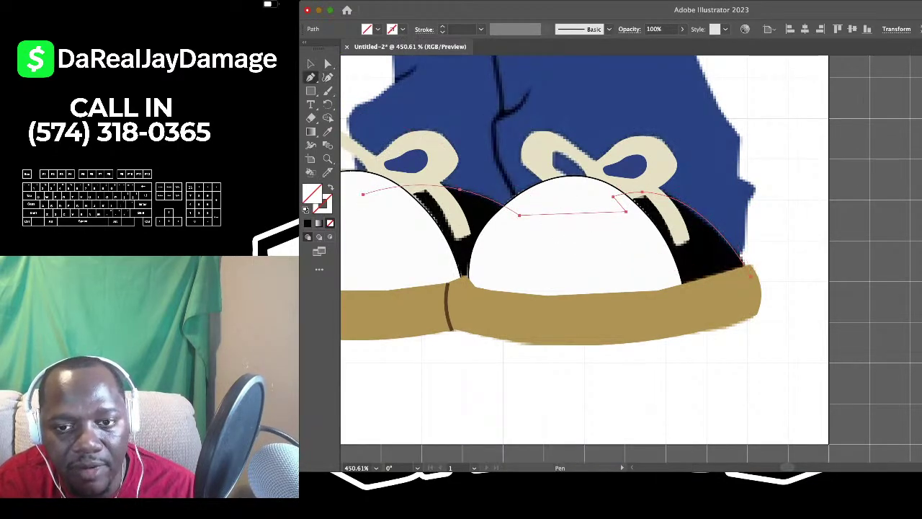
click(751, 276)
click(659, 320)
scroll(632, 318, left, 3)
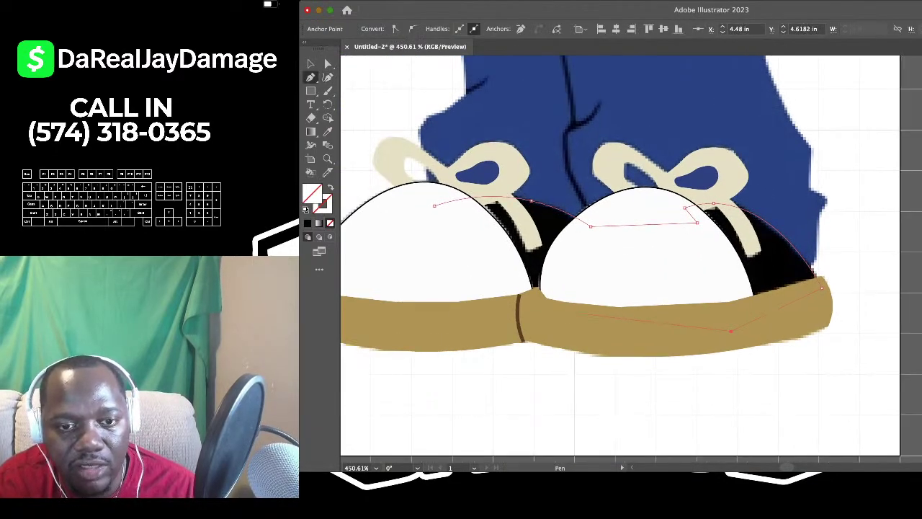
drag(461, 314, 350, 318)
click(411, 242)
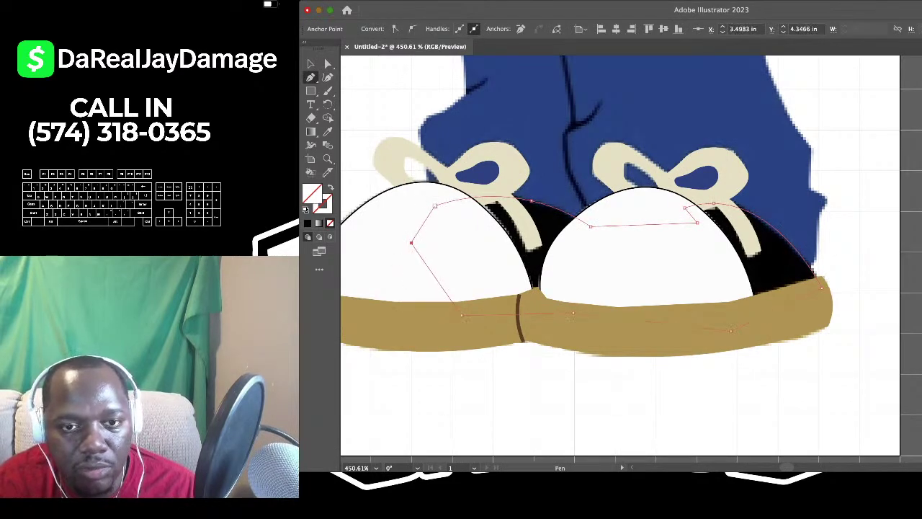
drag(435, 206, 487, 192)
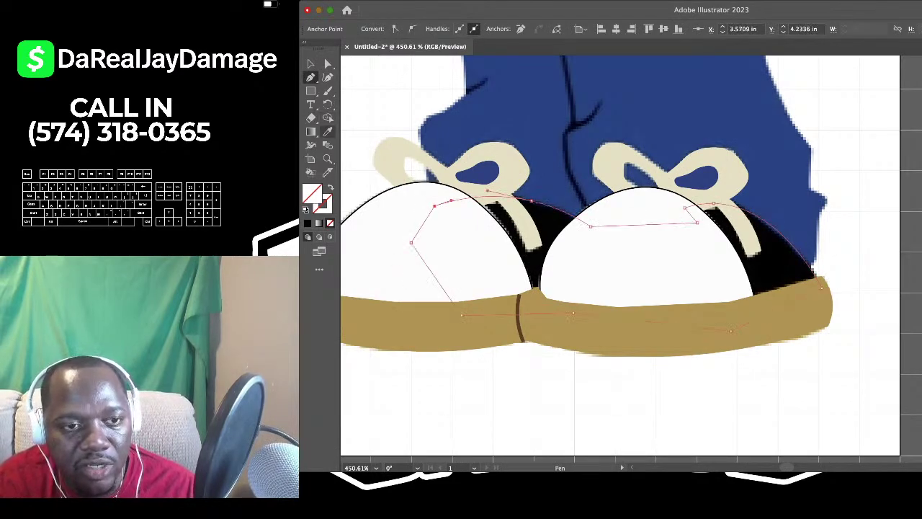
Fill the closed shoe-body shape with black, send it to the back behind the toe caps and soles, and deselect it
key(shift+x)
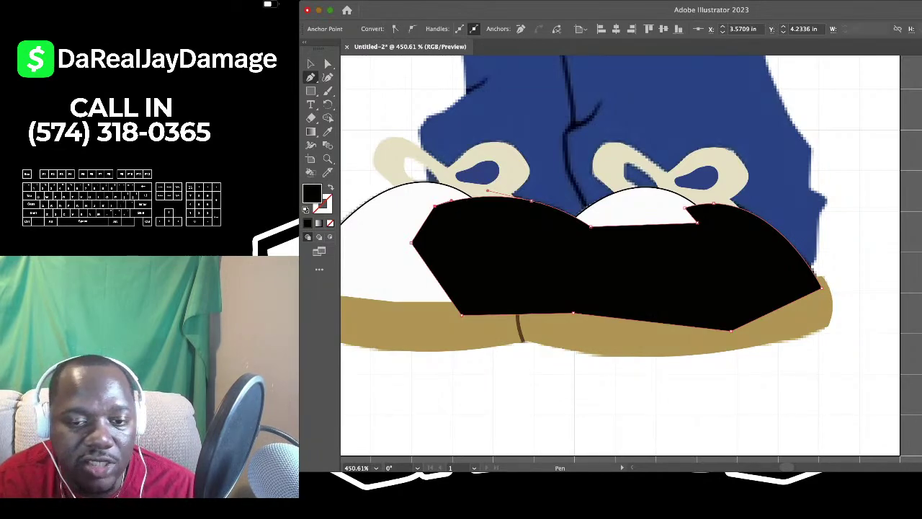
key(super+shift+bracketleft)
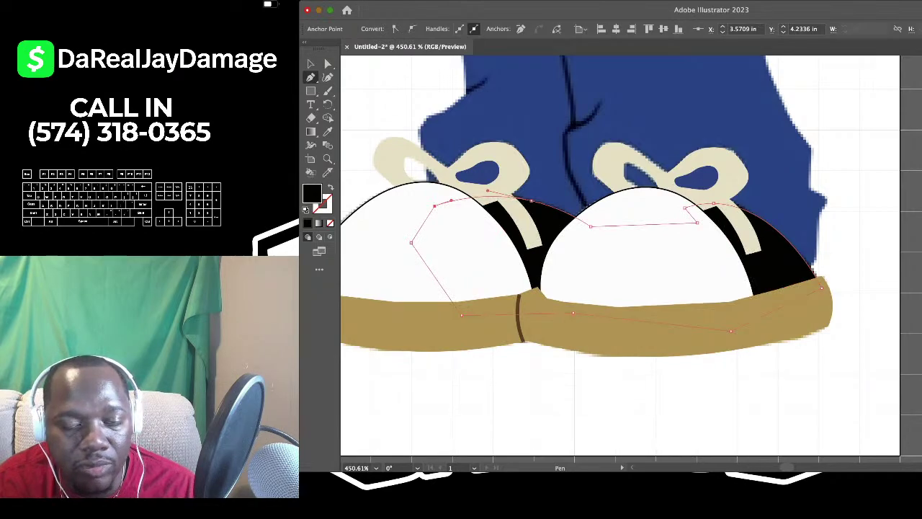
scroll(638, 321, down, 2)
key(v)
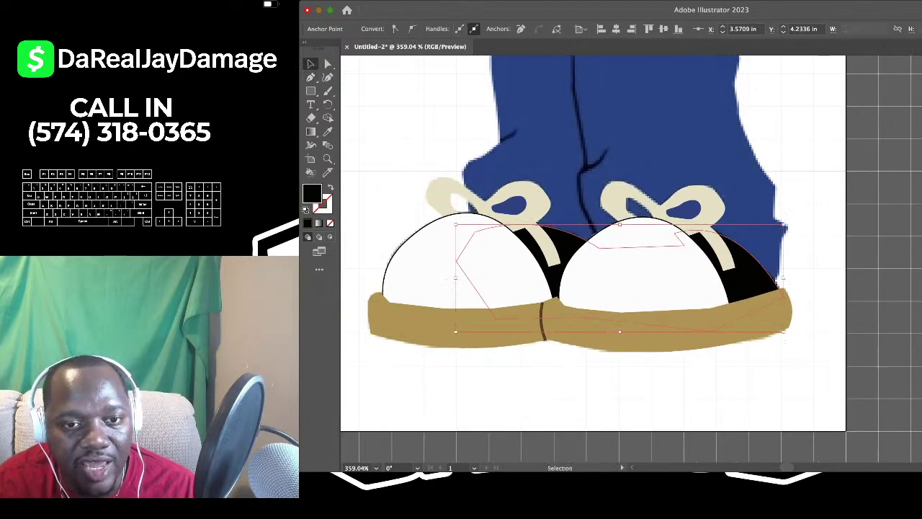
click(439, 125)
Select all the shoe artwork and move it from the reference onto the trouser legs of the vector boy
scroll(439, 125, down, 4)
scroll(439, 125, left, 2)
scroll(439, 125, down, 2)
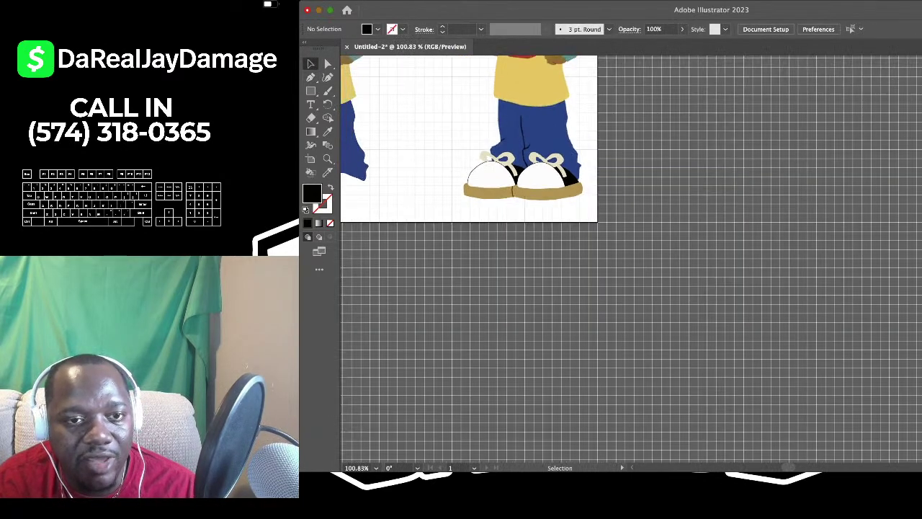
scroll(631, 260, left, 3)
scroll(631, 259, up, 3)
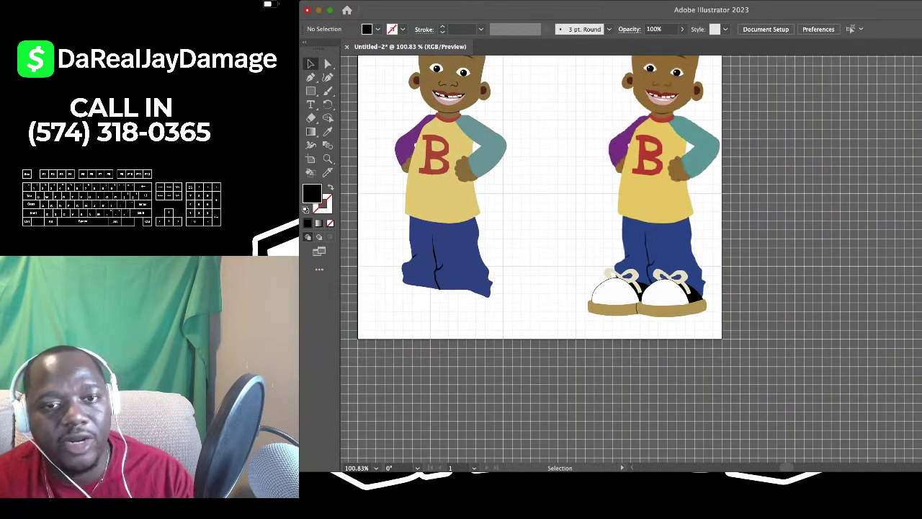
key(super+a)
scroll(631, 259, left, 2)
scroll(631, 259, up, 1)
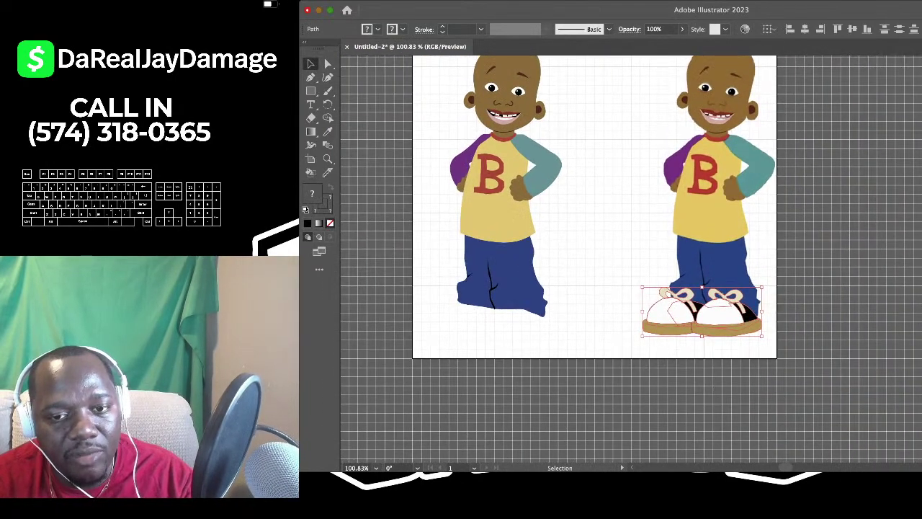
drag(677, 311, 470, 311)
scroll(469, 311, up, 3)
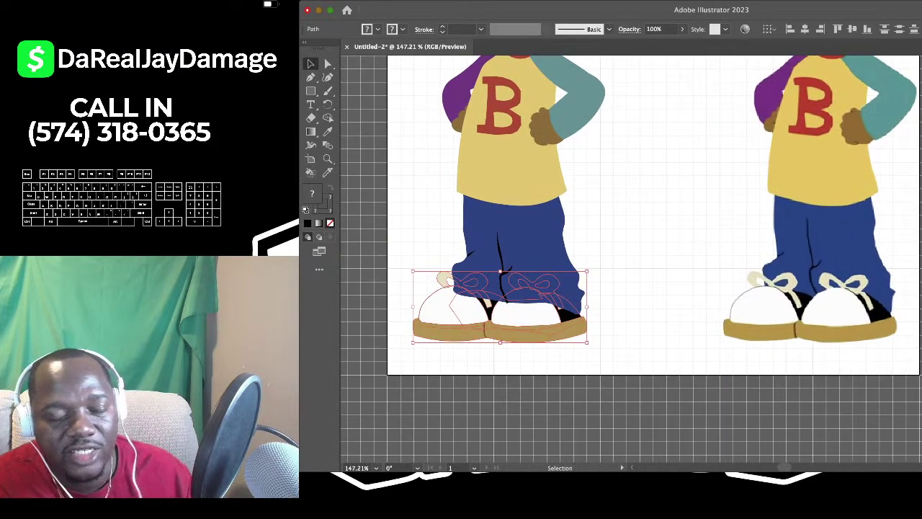
Bring the moved shoes to the front of the vector boy's trousers and deselect them
scroll(566, 265, up, 3)
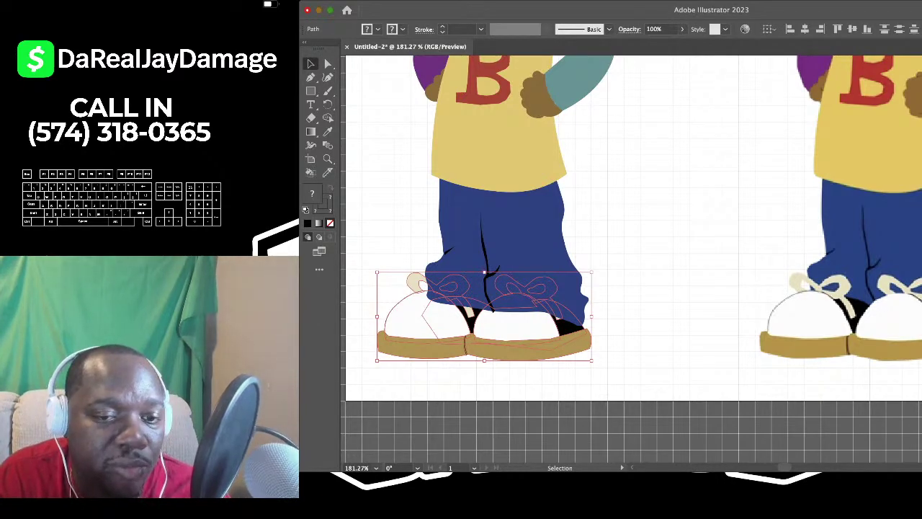
key(super+shift+bracketright)
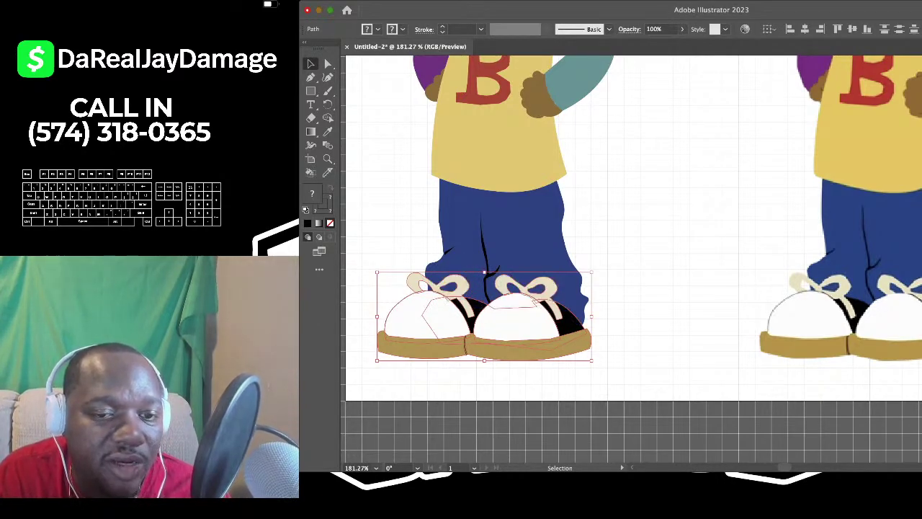
click(623, 302)
Examine the complete vector boy beside the reference, comparing the face, shirt, trousers and shoes
scroll(623, 303, down, 3)
drag(623, 303, 603, 340)
scroll(603, 341, down, 1)
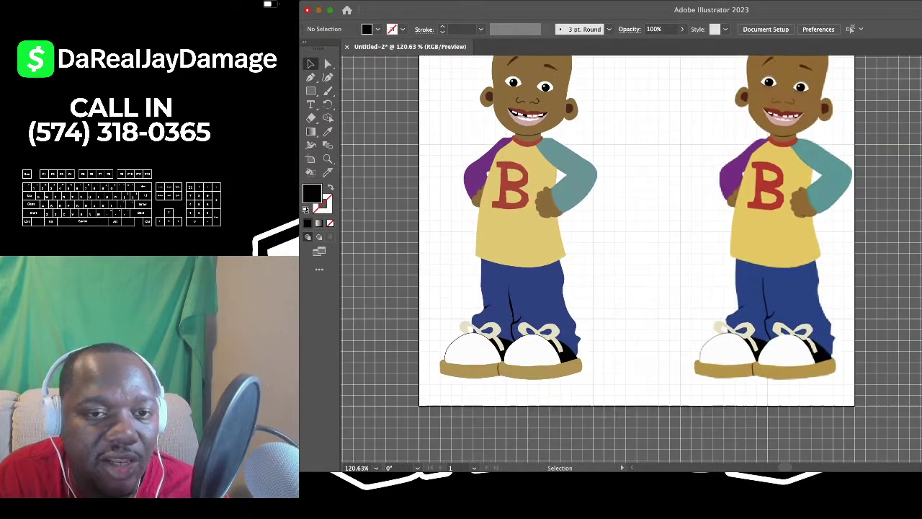
scroll(631, 259, up, 3)
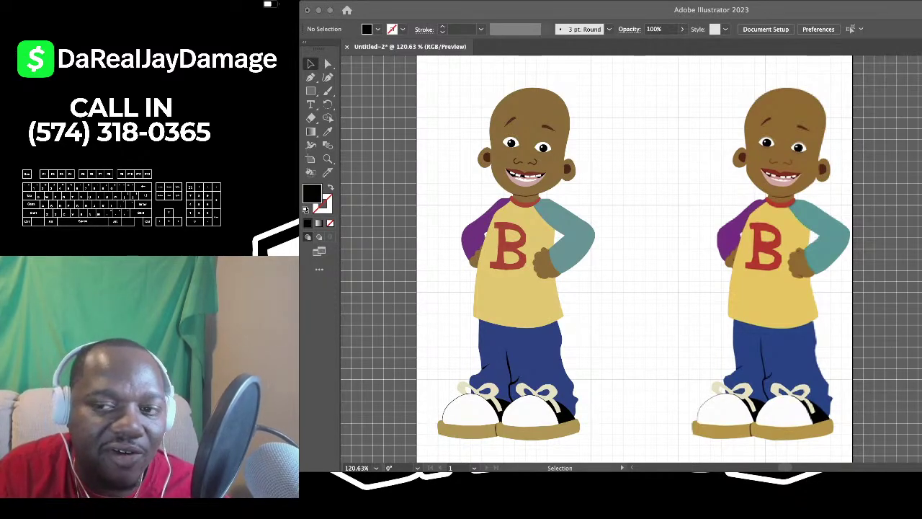
key(super+Tab)
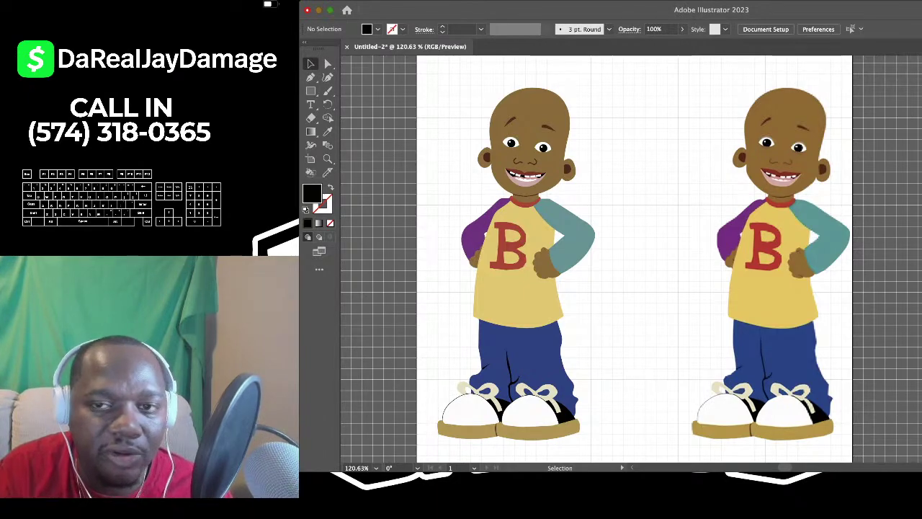
key(super+Tab)
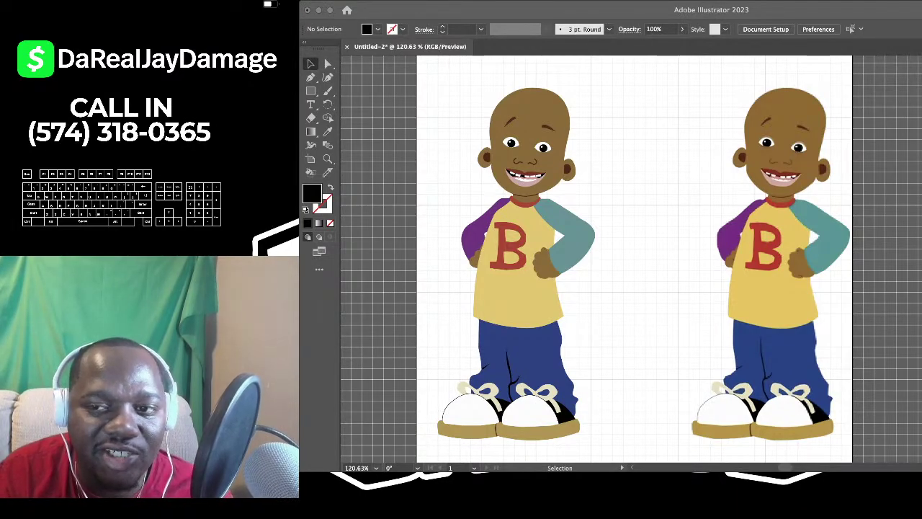
key(super+Tab)
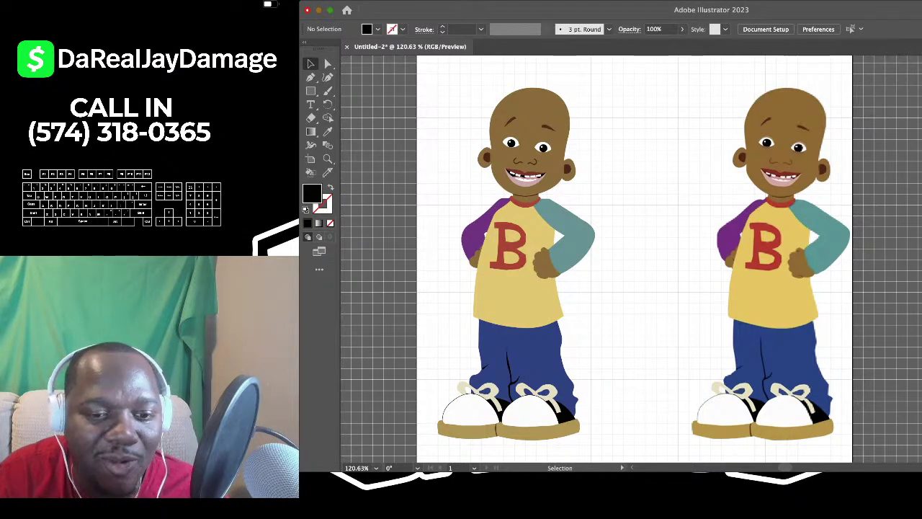
scroll(556, 291, up, 3)
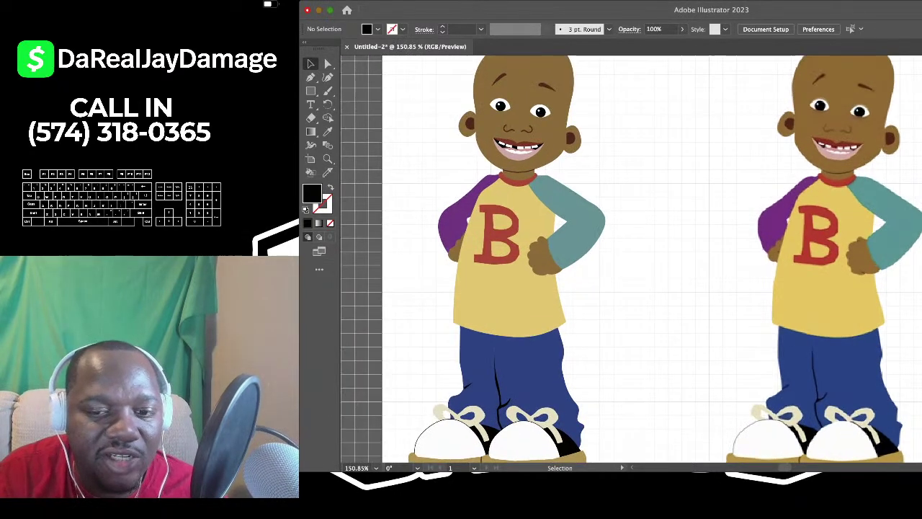
scroll(556, 290, down, 4)
key(super+apostrophe)
scroll(556, 290, up, 2)
scroll(556, 290, up, 1)
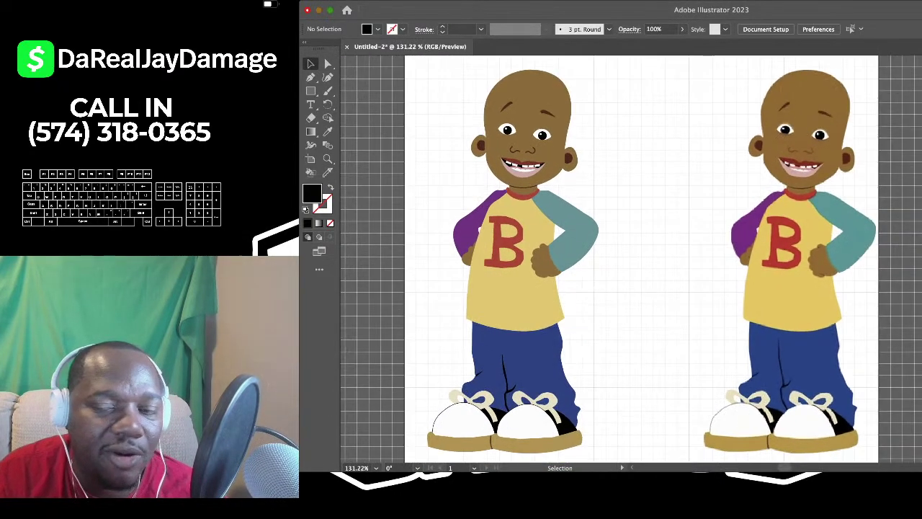
scroll(556, 290, right, 2)
scroll(631, 259, right, 2)
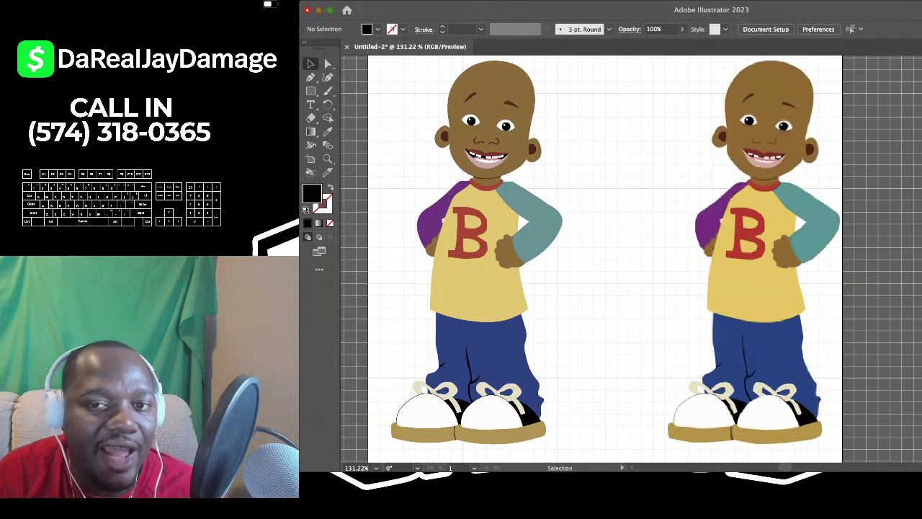
Check the vector boy's head, arms, lettered shirt and trousers against the reference, both close up and at full figure
scroll(546, 148, up, 2)
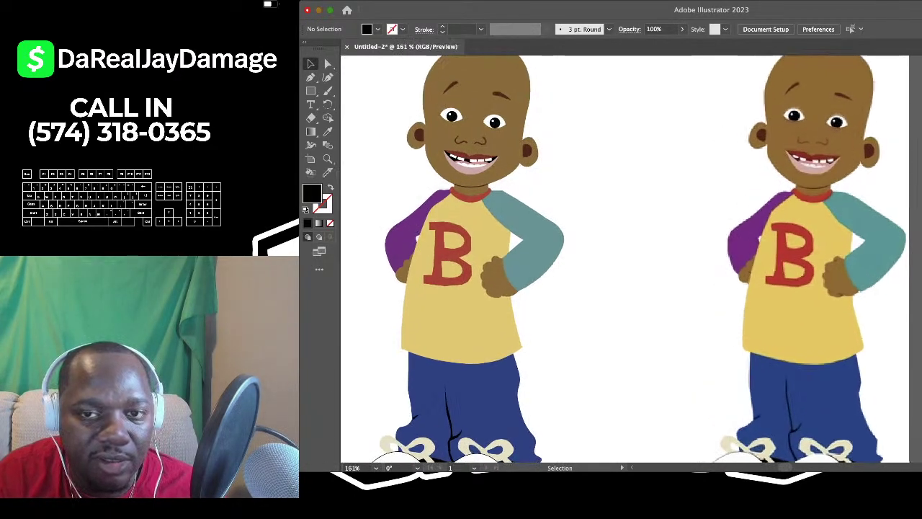
scroll(507, 174, down, 3)
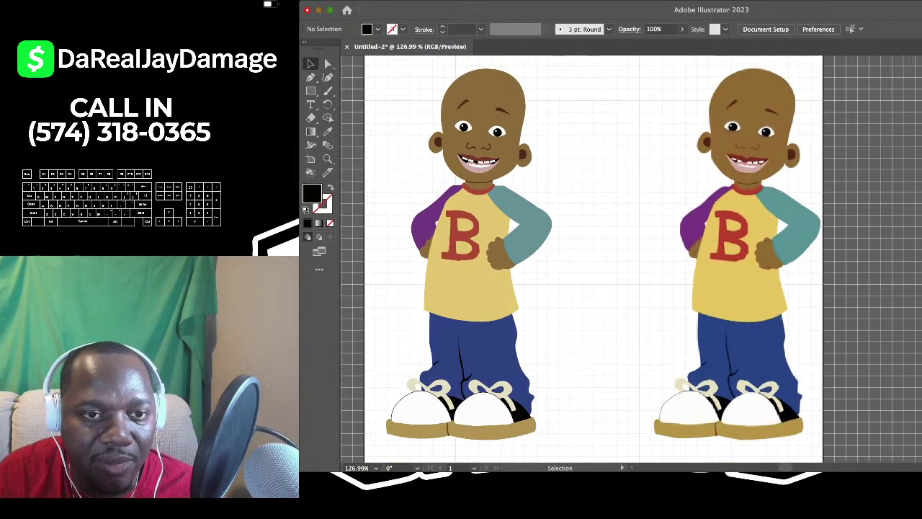
scroll(455, 185, up, 1)
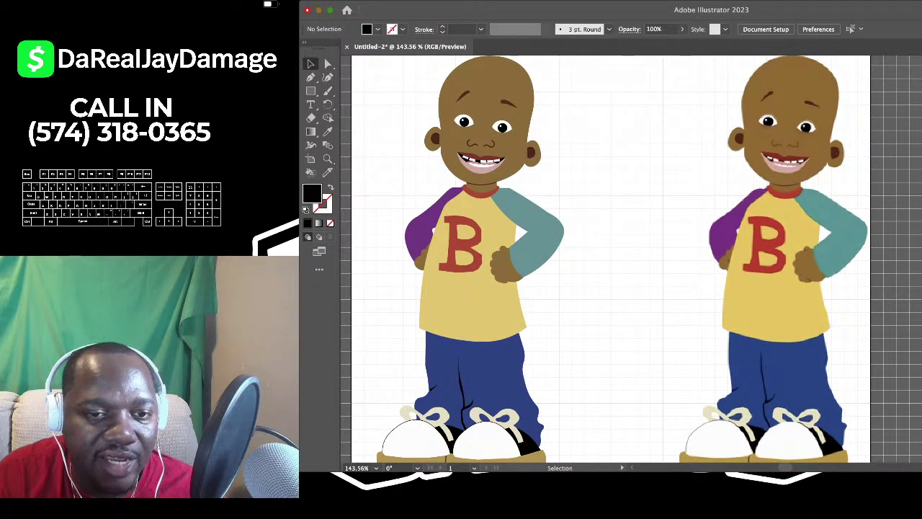
scroll(450, 159, down, 3)
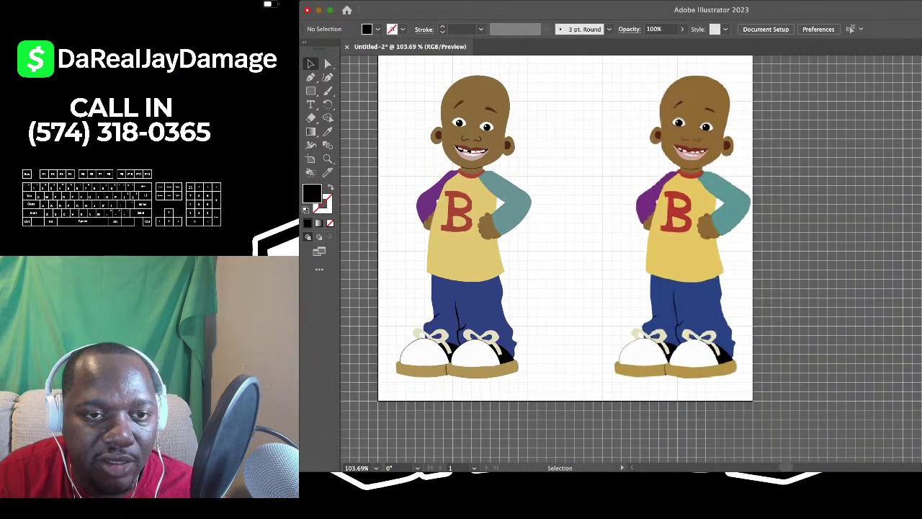
scroll(466, 115, up, 6)
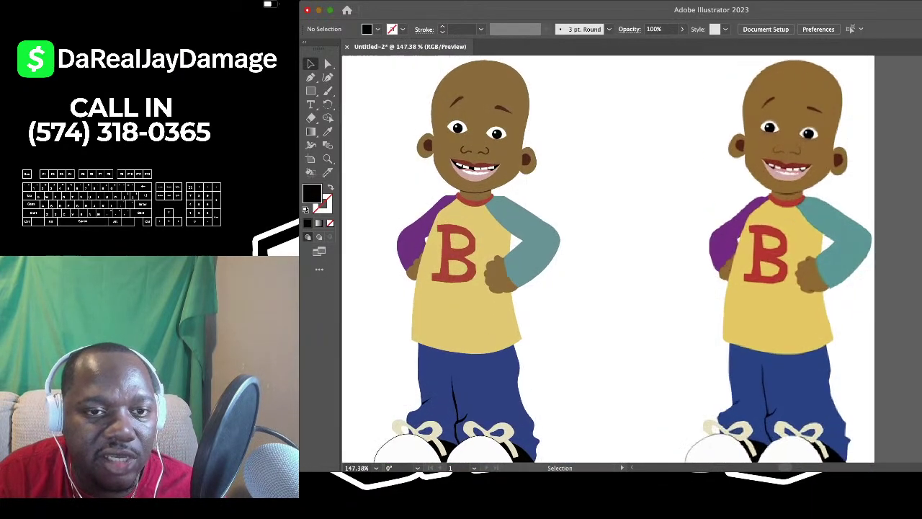
scroll(463, 132, down, 2)
scroll(489, 133, up, 2)
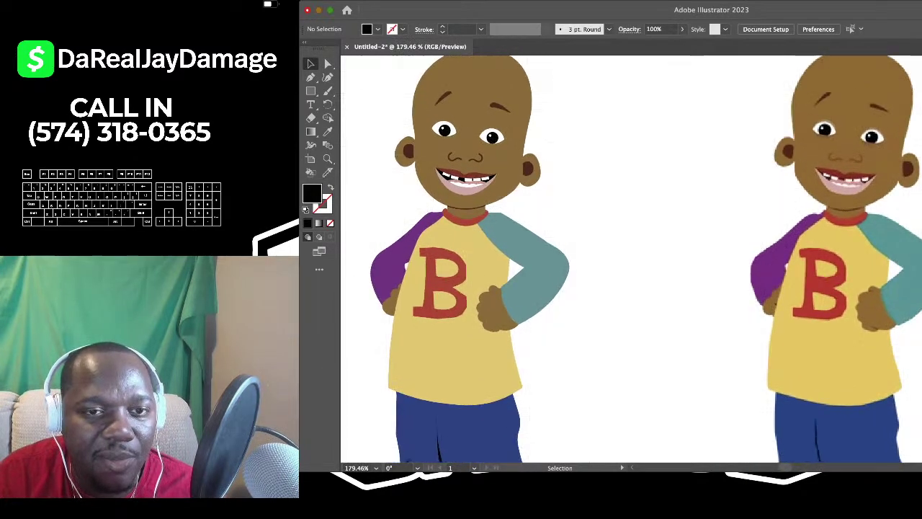
scroll(463, 137, down, 1)
scroll(468, 144, down, 3)
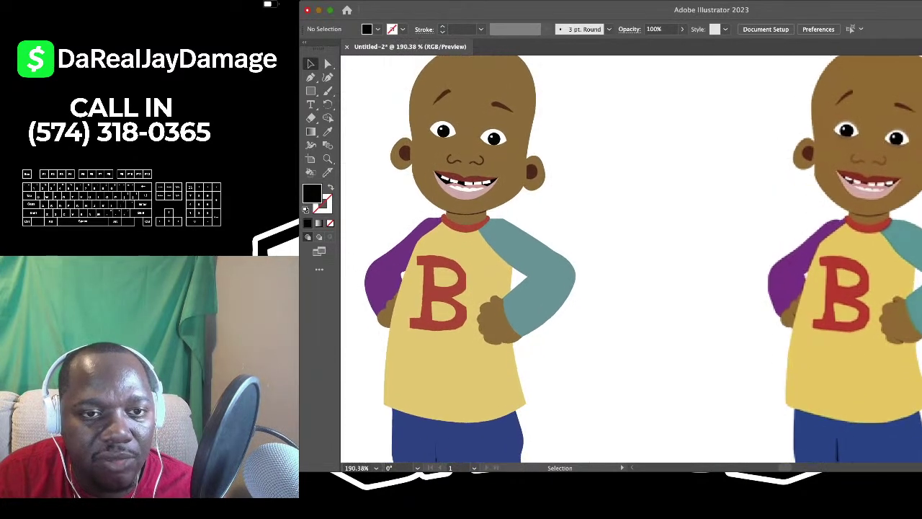
scroll(468, 144, down, 3)
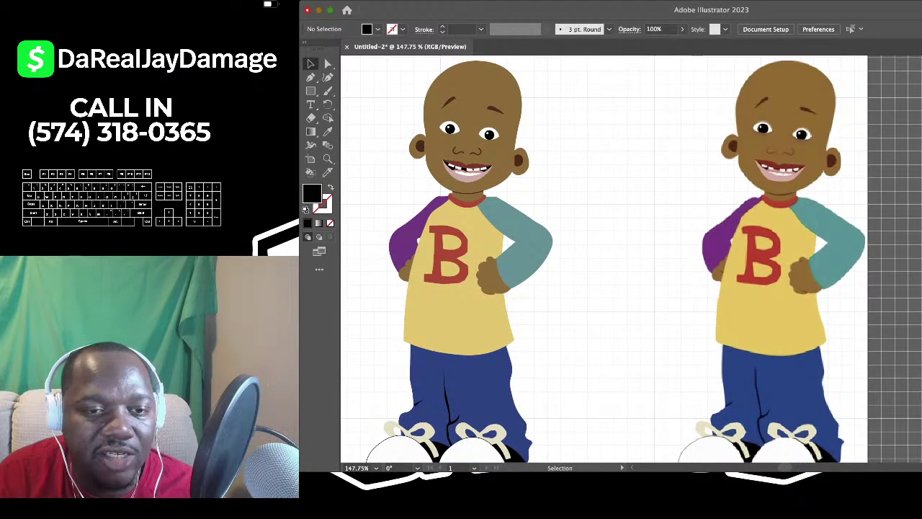
scroll(587, 260, down, 1)
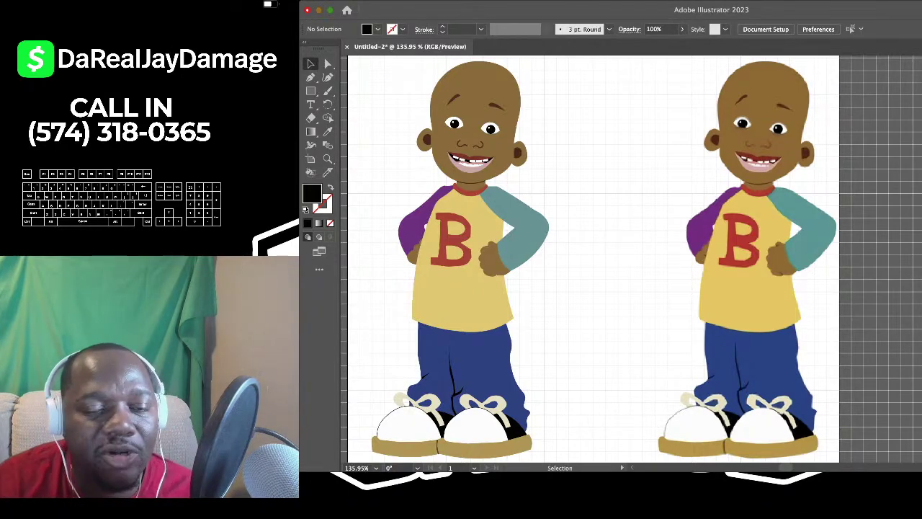
scroll(457, 119, up, 3)
scroll(468, 115, down, 2)
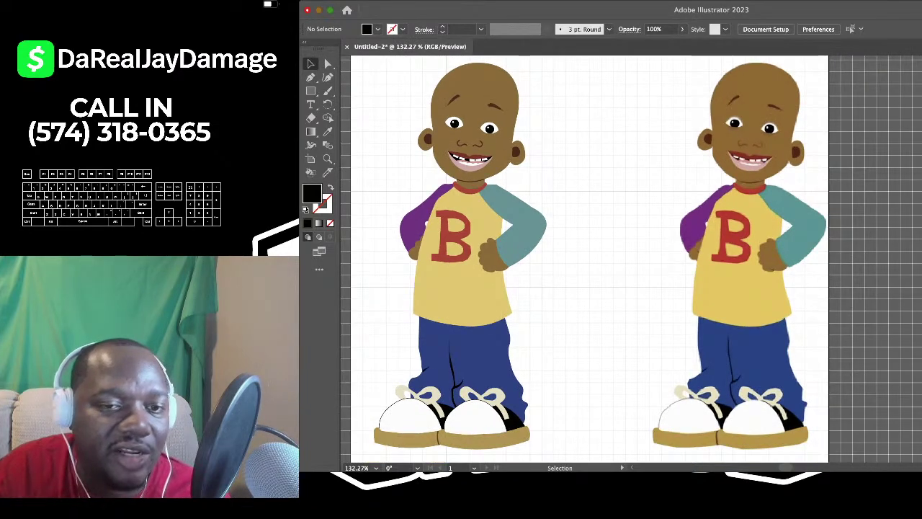
scroll(468, 115, up, 1)
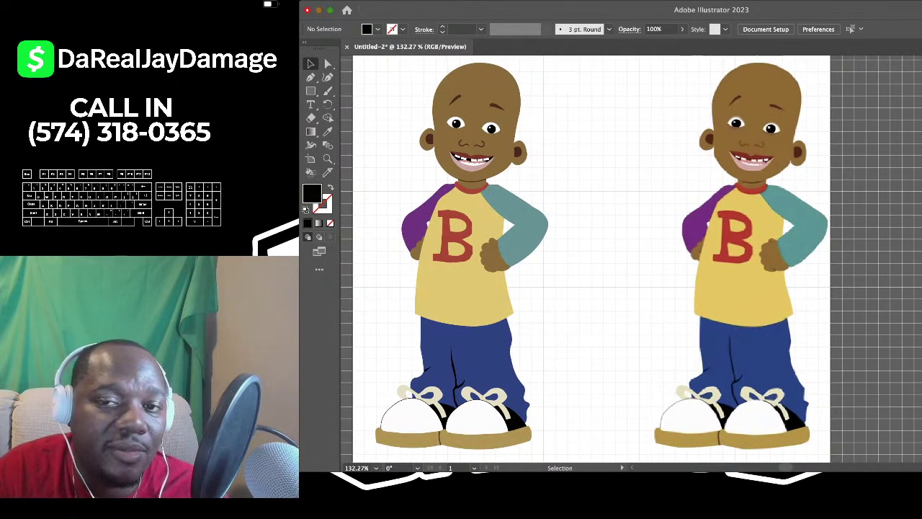
scroll(489, 103, up, 2)
scroll(489, 103, down, 3)
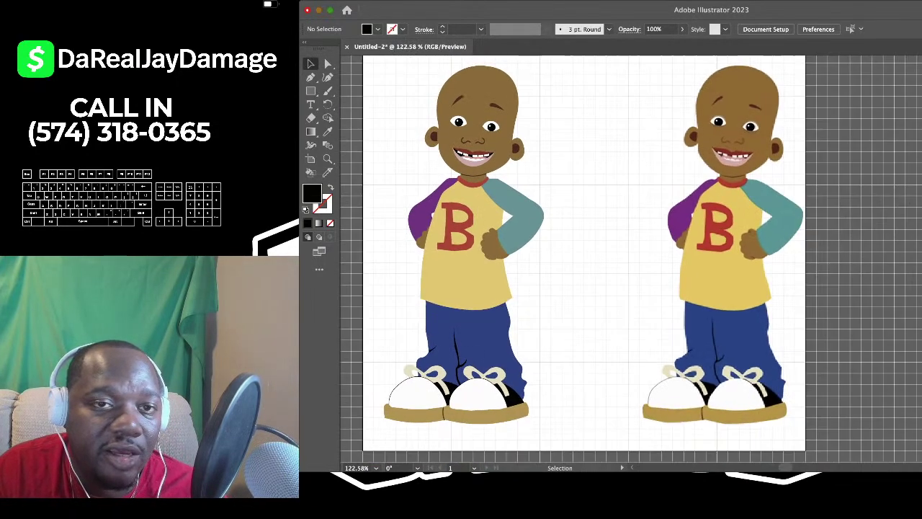
scroll(495, 102, up, 1)
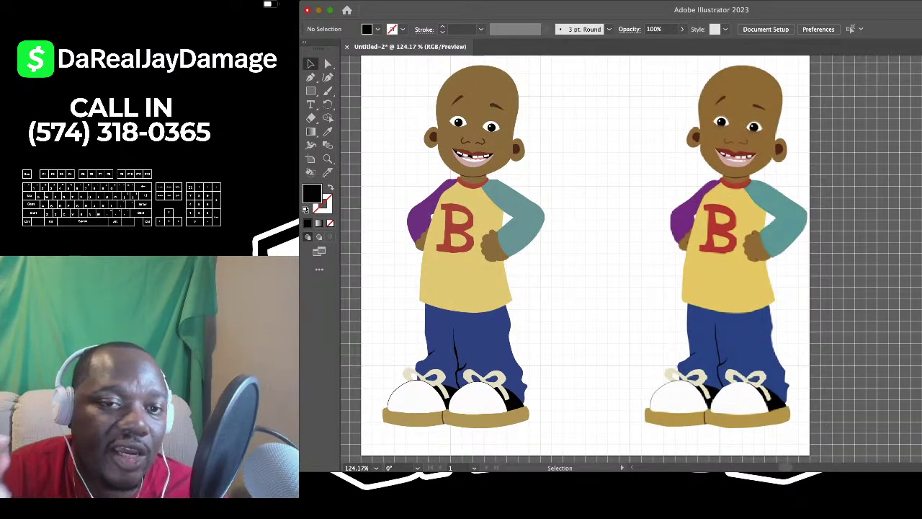